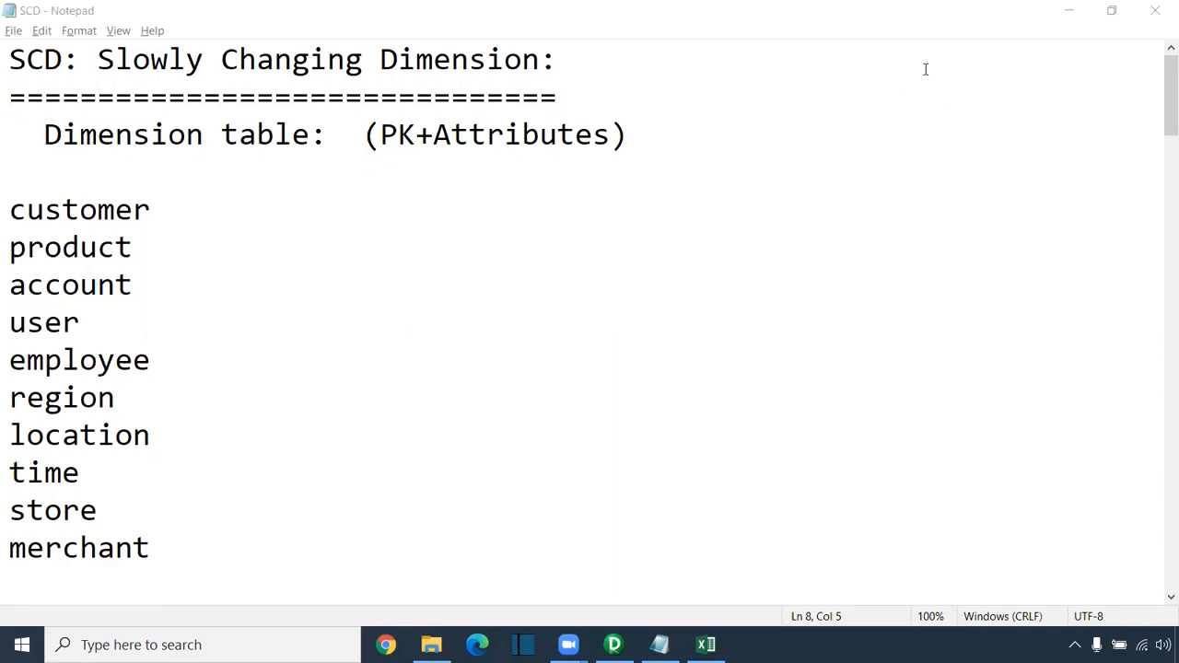
Step: Highlight the Dimension table heading, the dimension names (user to merchant) and the SCD title
drag(666, 132, 42, 134)
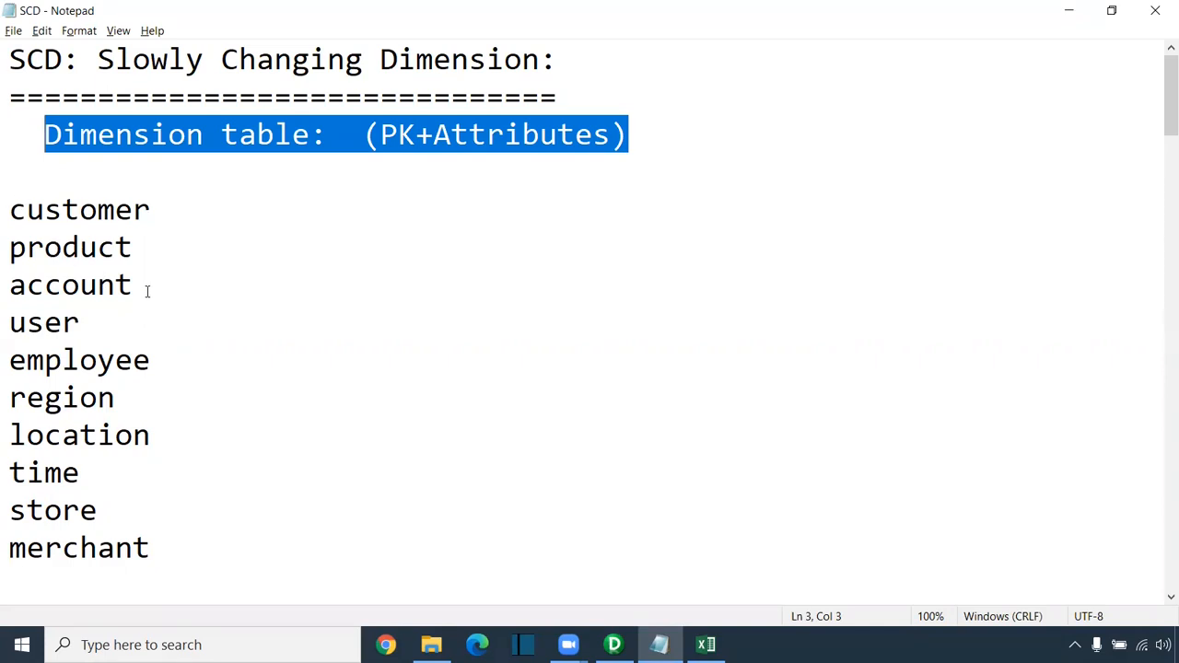
drag(84, 322, 6, 329)
click(157, 368)
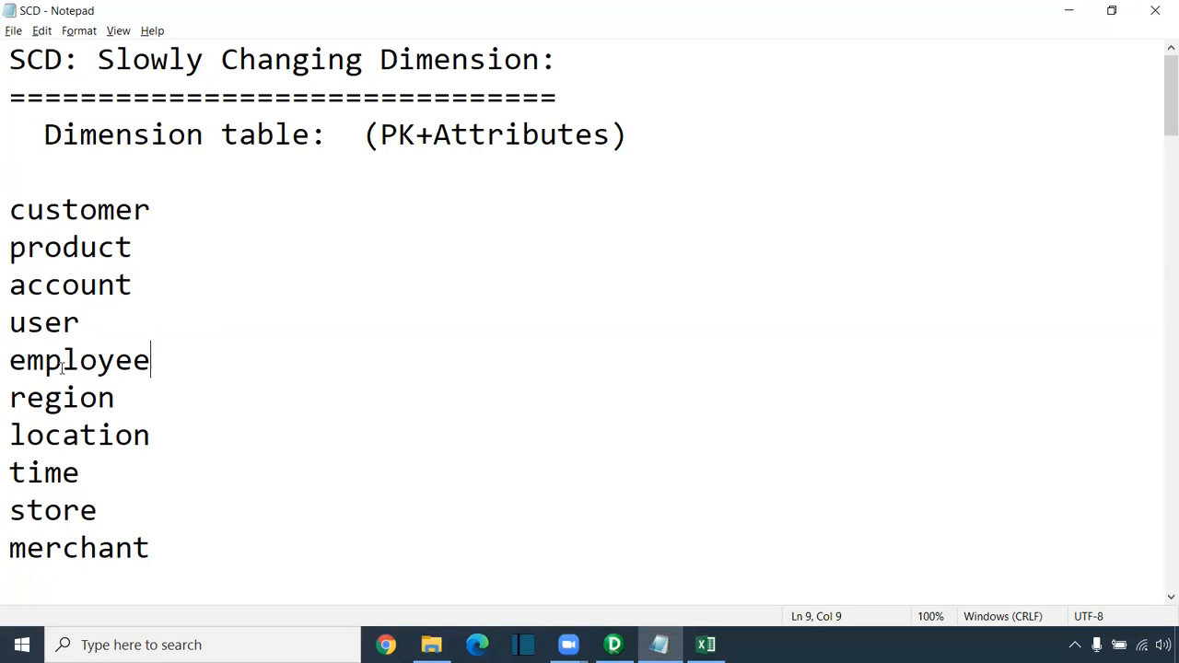
drag(152, 361, 8, 367)
drag(115, 398, 7, 401)
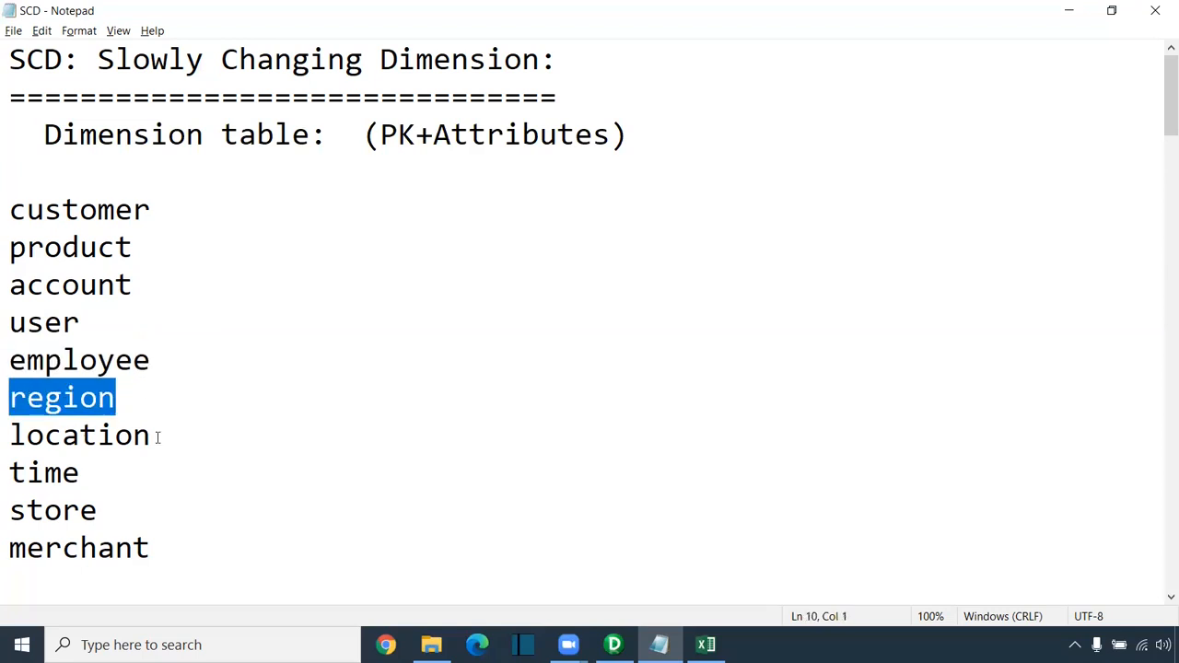
drag(157, 437, 7, 439)
drag(92, 474, 20, 473)
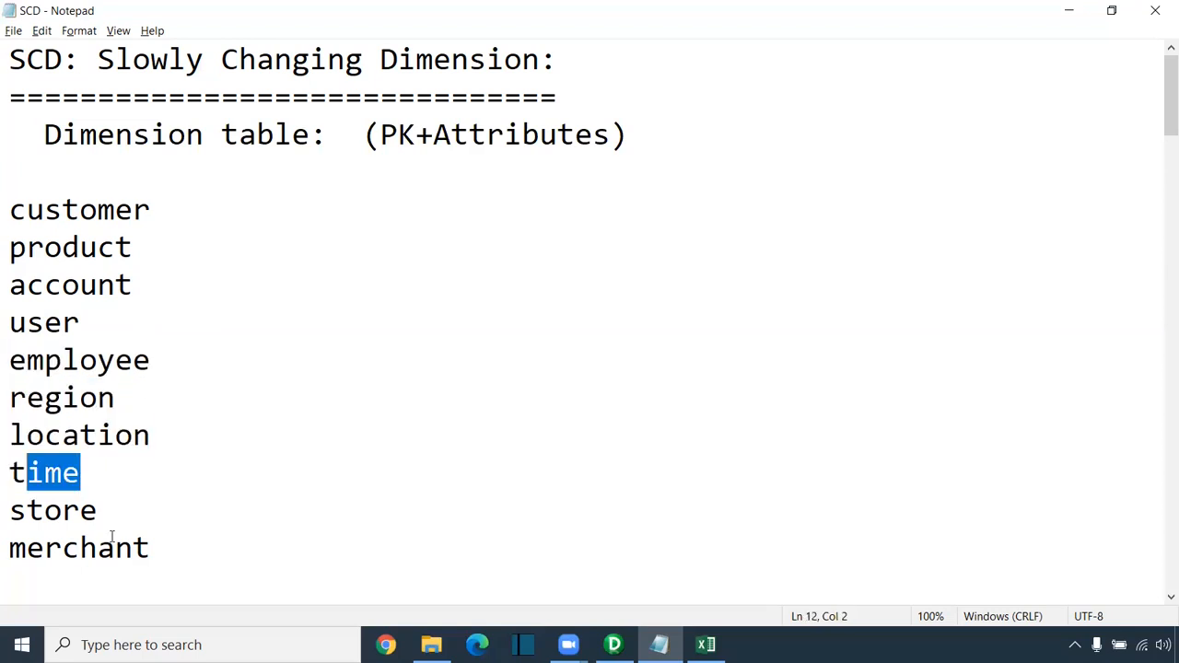
drag(122, 512, 7, 513)
drag(157, 553, 31, 556)
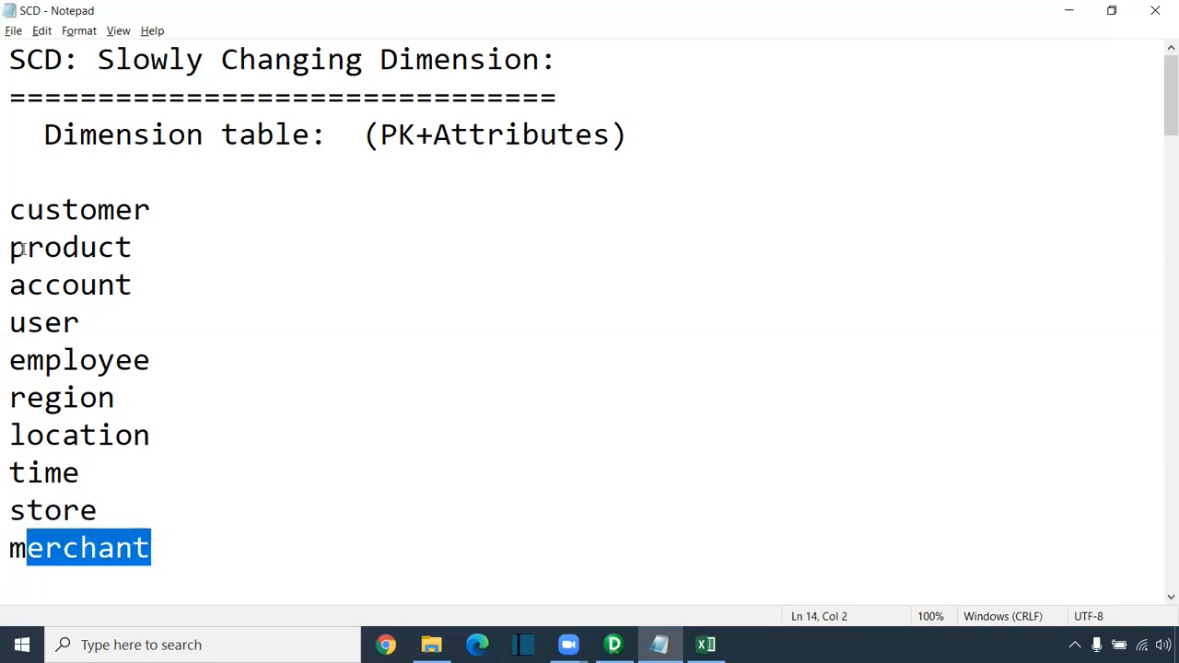
drag(11, 210, 152, 553)
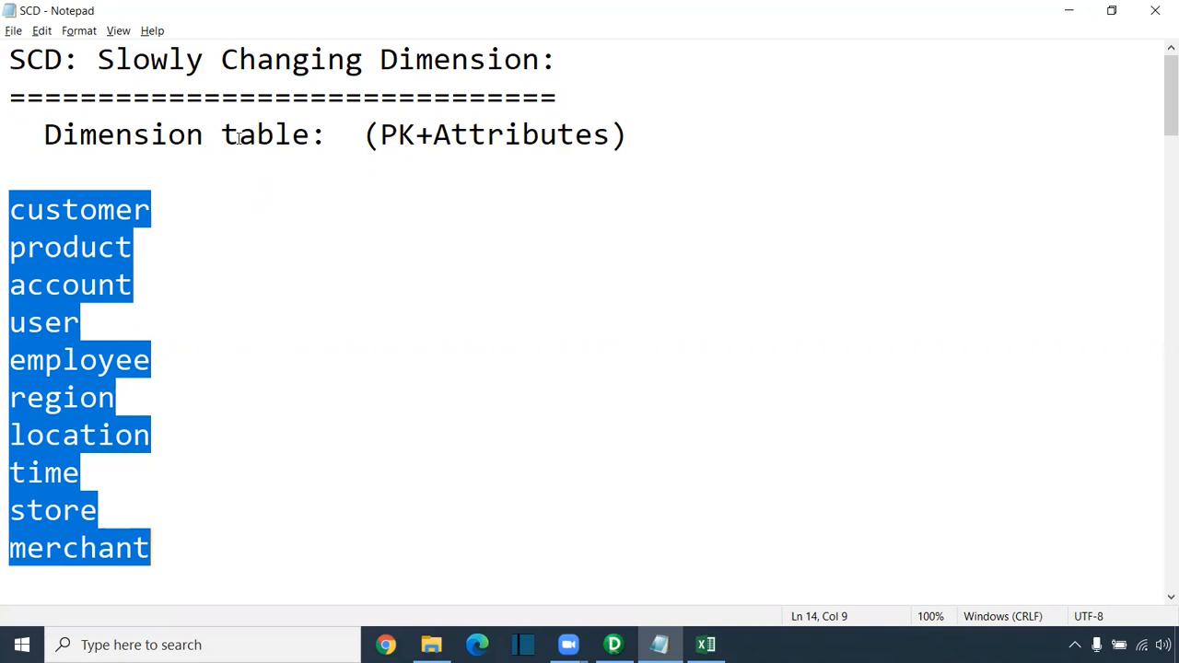
drag(10, 59, 558, 59)
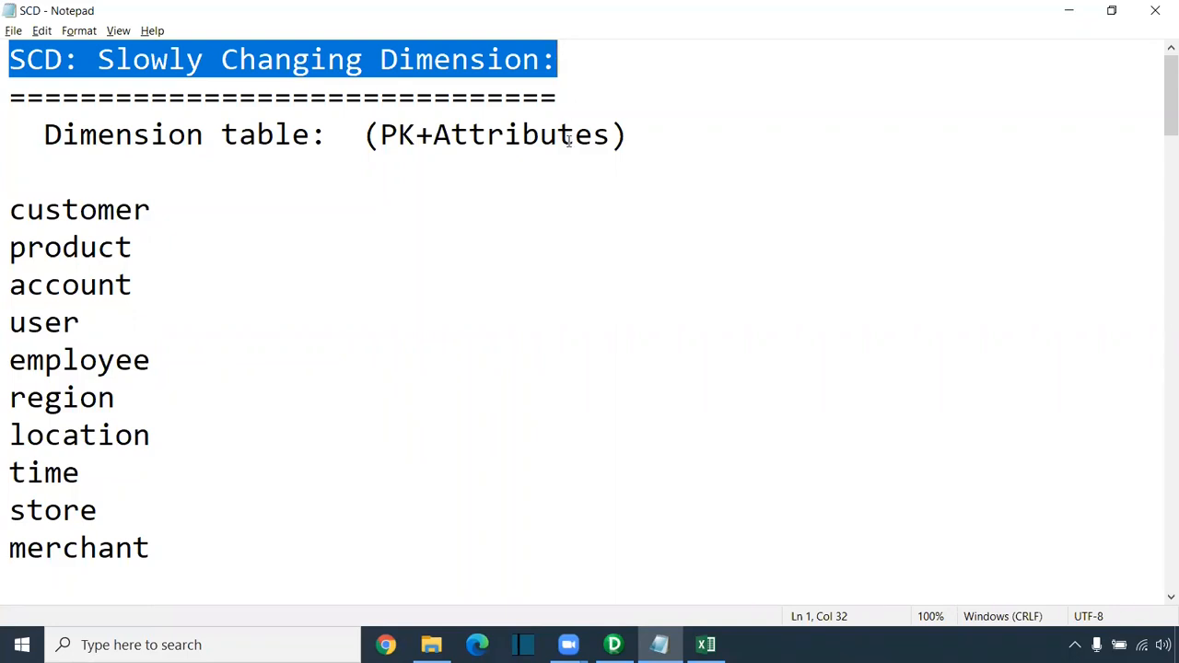
Step: Highlight the Type 1 description stating no history will be maintained
scroll(568, 140, down, 5)
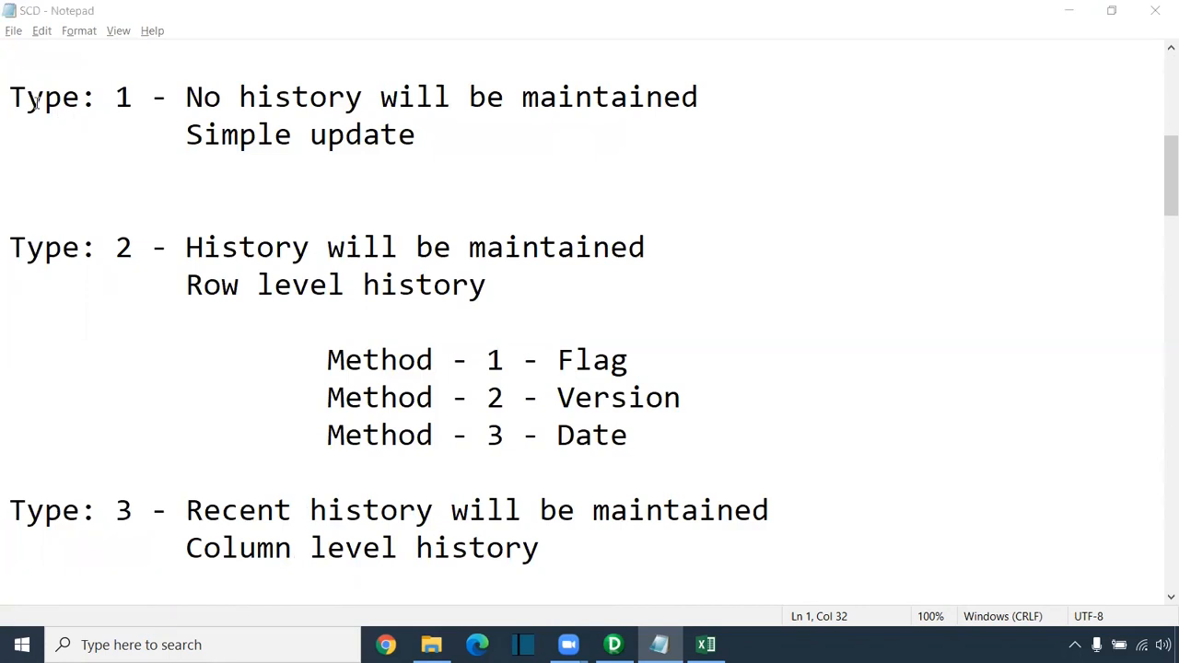
drag(194, 108, 698, 106)
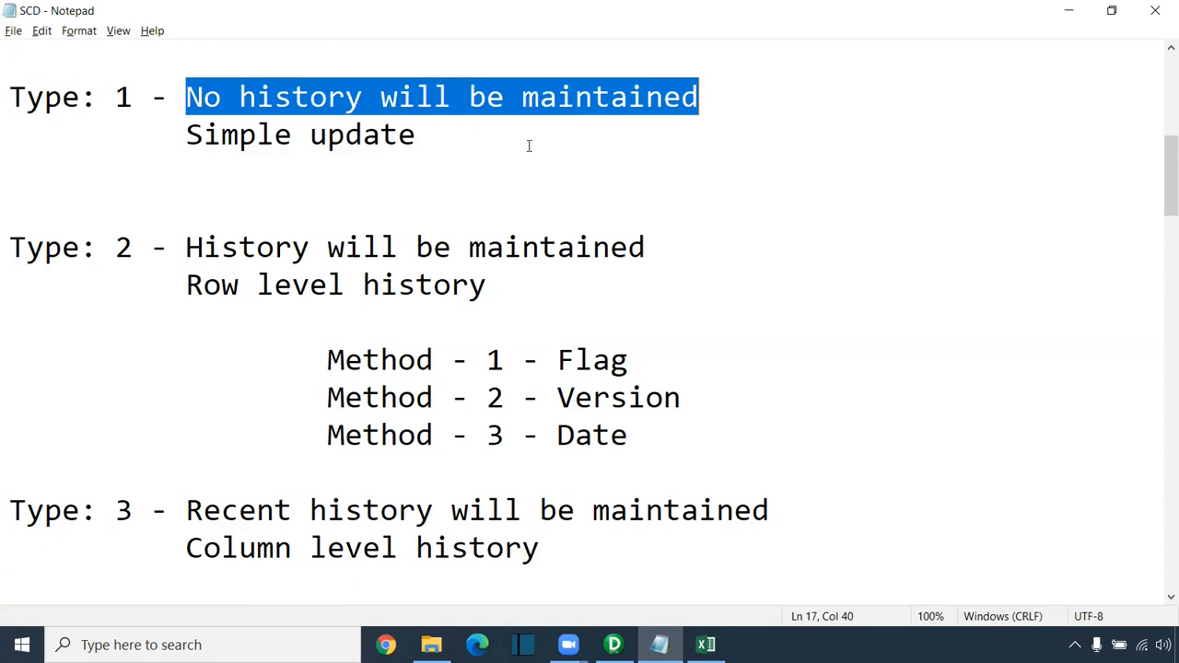
drag(422, 138, 8, 106)
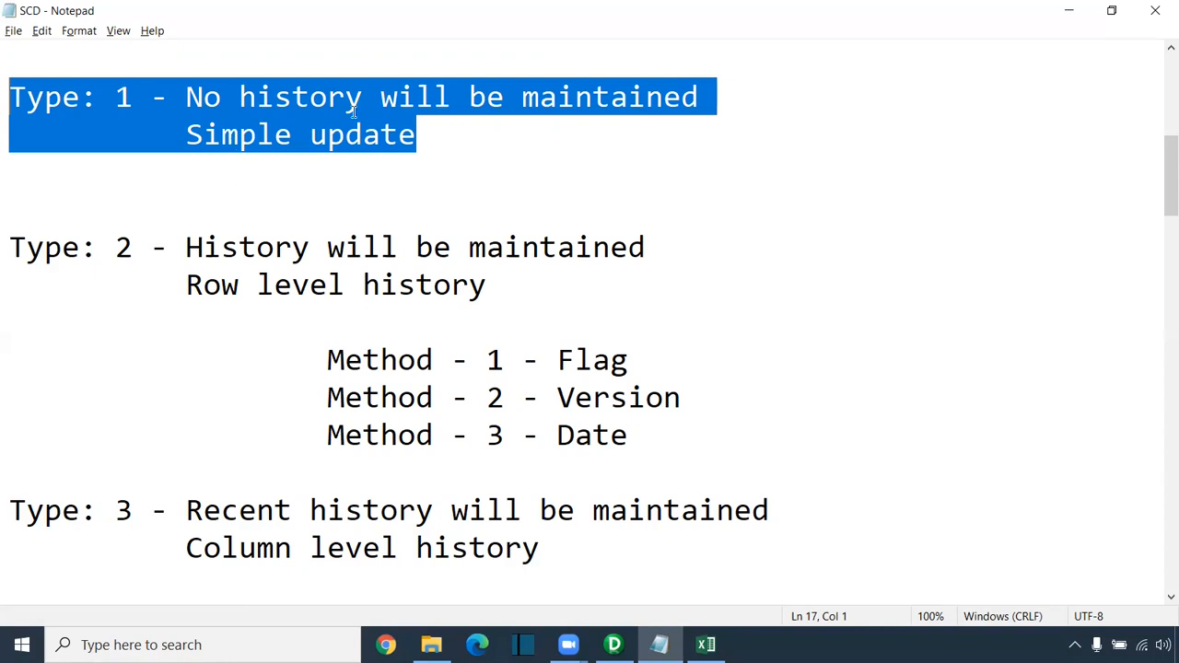
Step: Highlight the Type 2 row-level history description and its Flag, Version and Date methods
drag(11, 247, 152, 247)
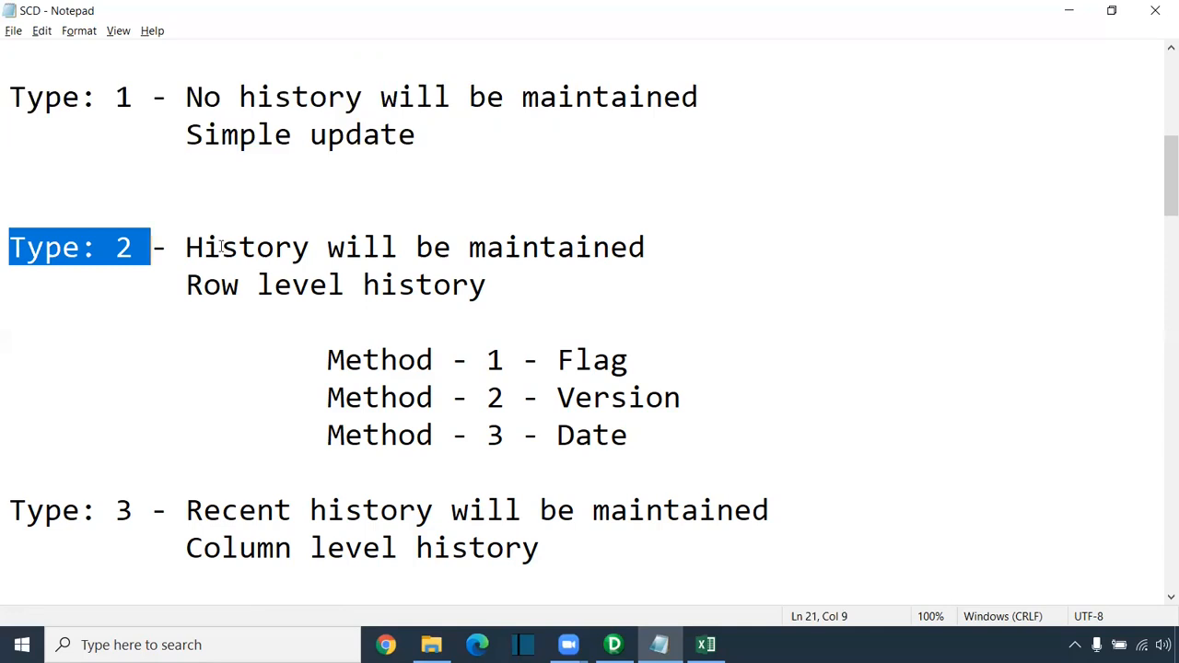
drag(186, 247, 642, 255)
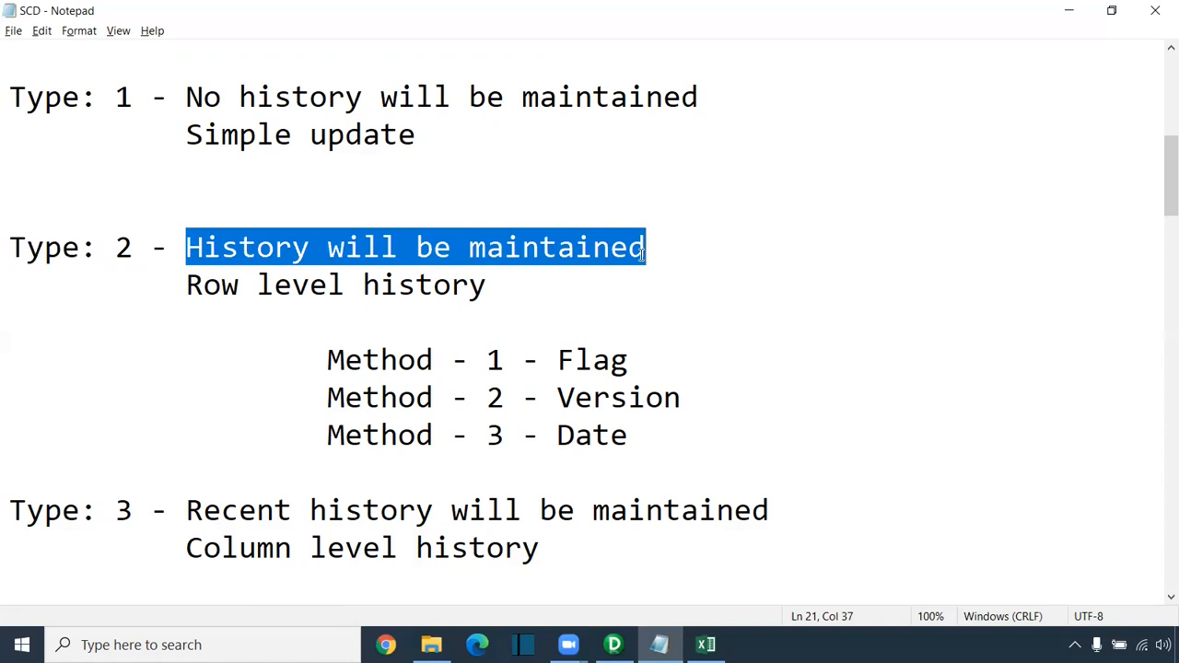
drag(187, 286, 491, 291)
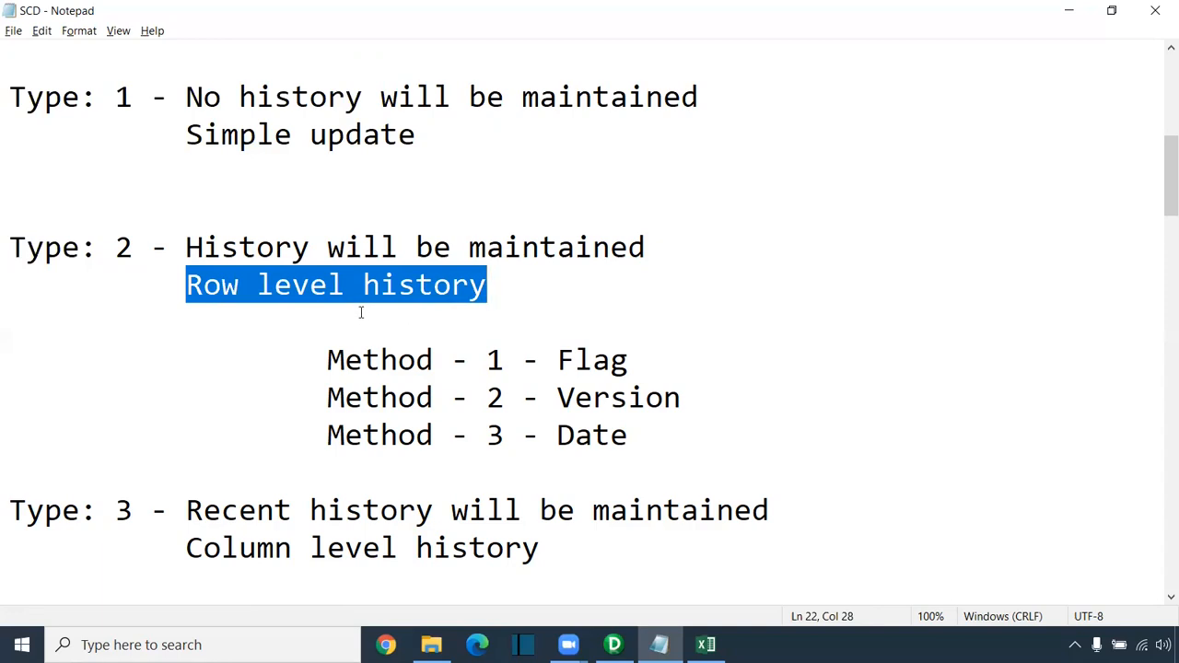
drag(328, 361, 623, 359)
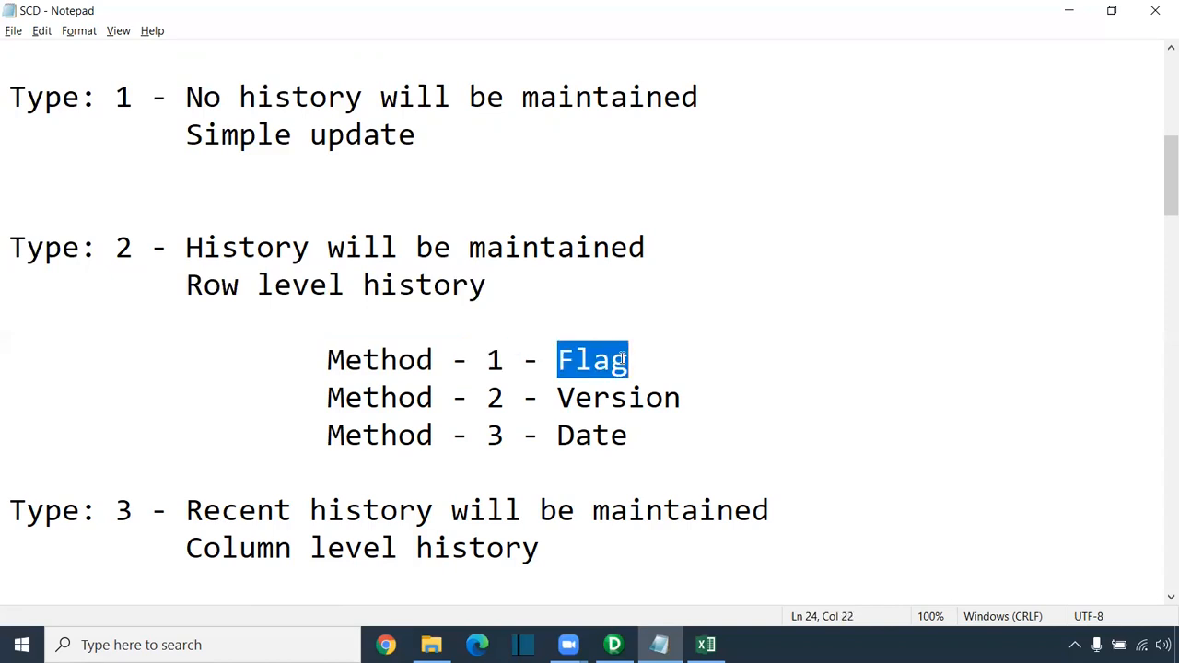
drag(683, 396, 559, 398)
drag(628, 435, 559, 436)
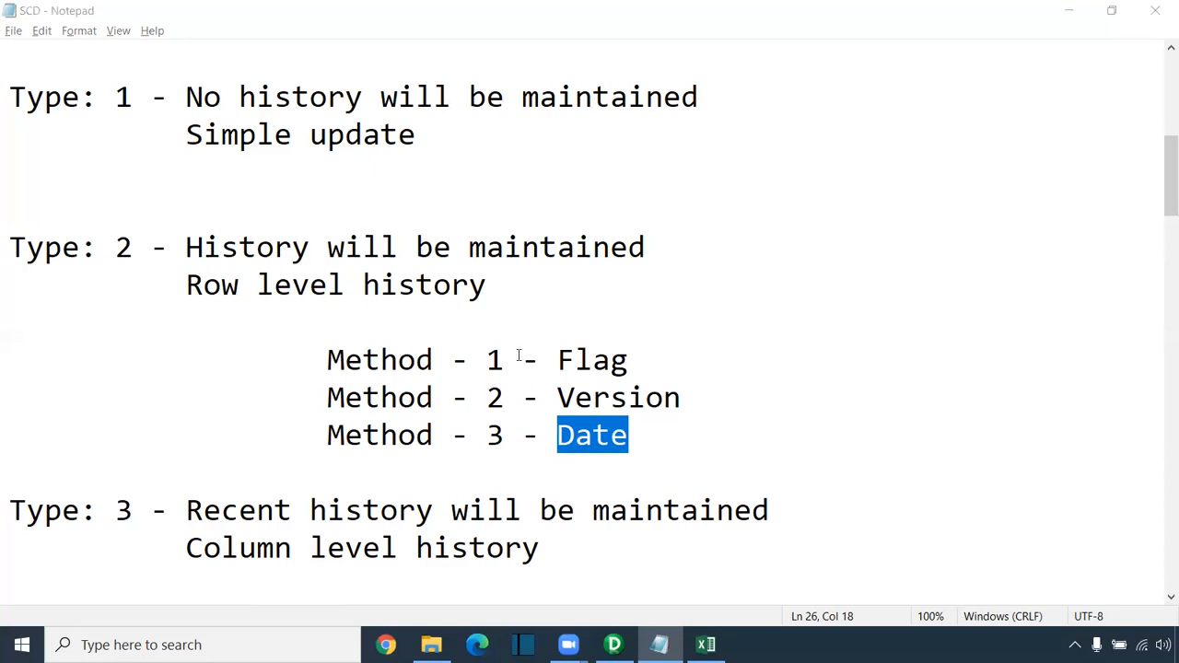
click(558, 397)
click(629, 440)
drag(630, 440, 9, 247)
drag(12, 509, 151, 509)
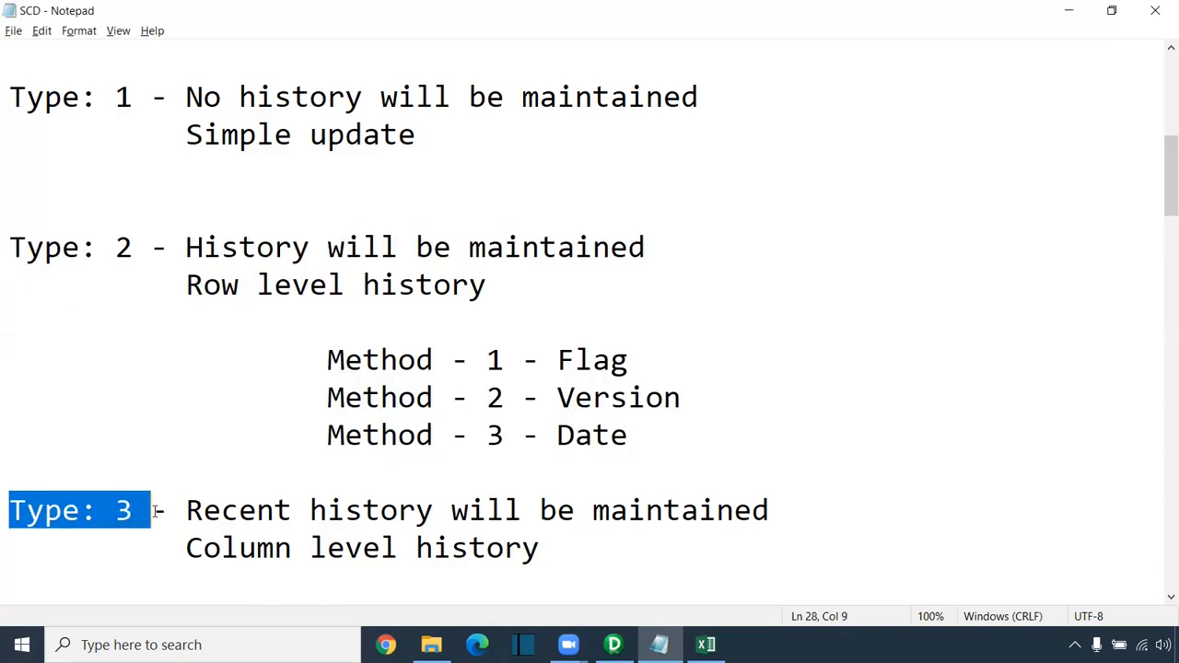
drag(186, 286, 499, 291)
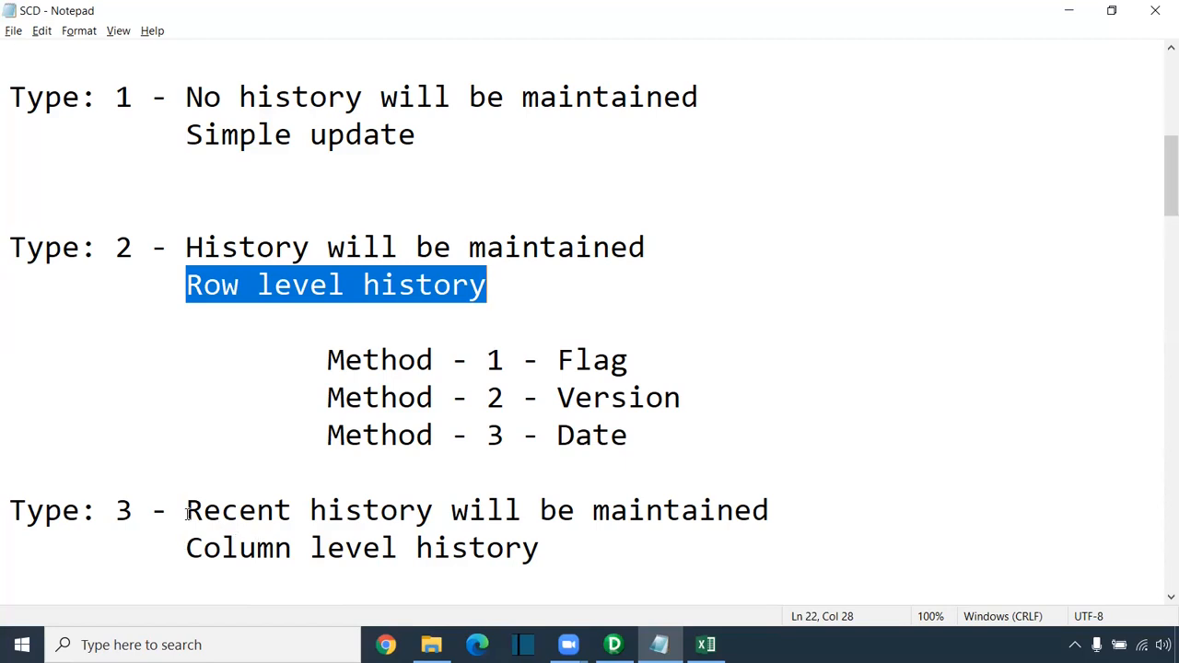
drag(189, 546, 538, 548)
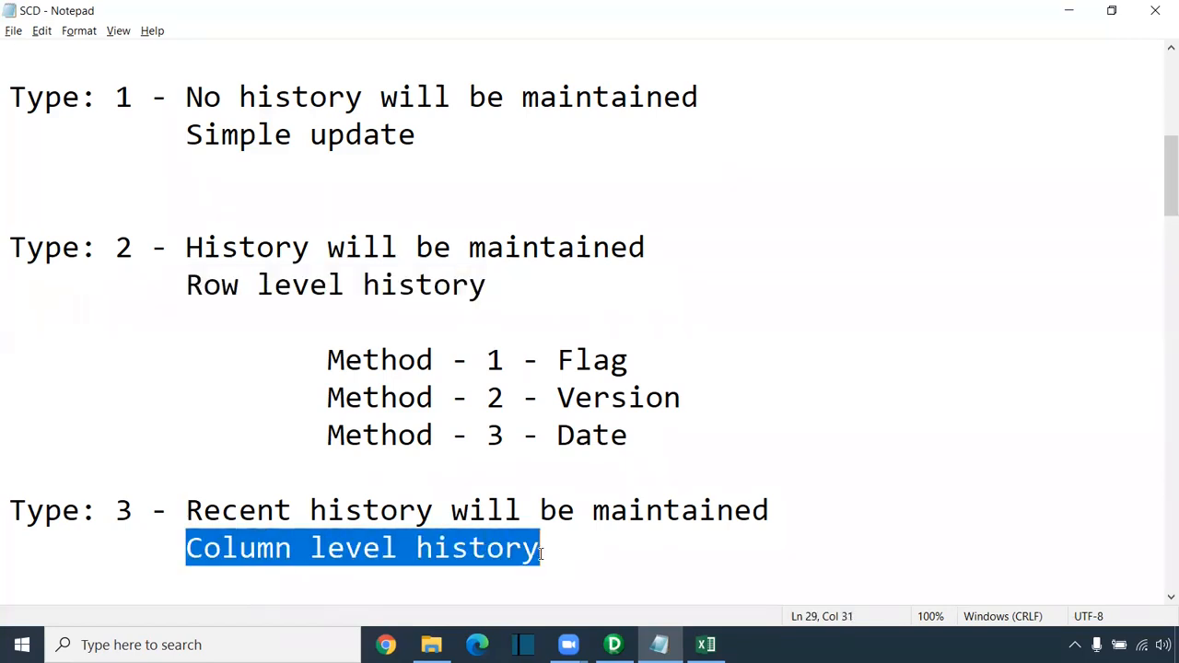
drag(187, 508, 771, 508)
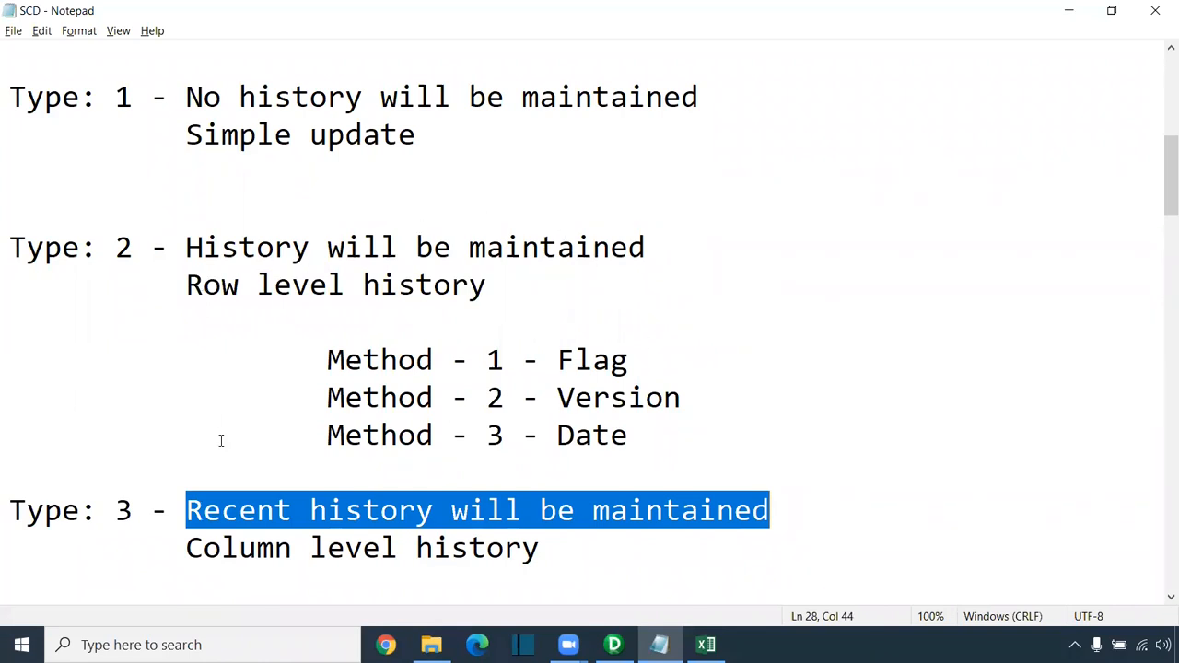
drag(187, 95, 731, 81)
drag(188, 247, 674, 253)
drag(488, 287, 187, 286)
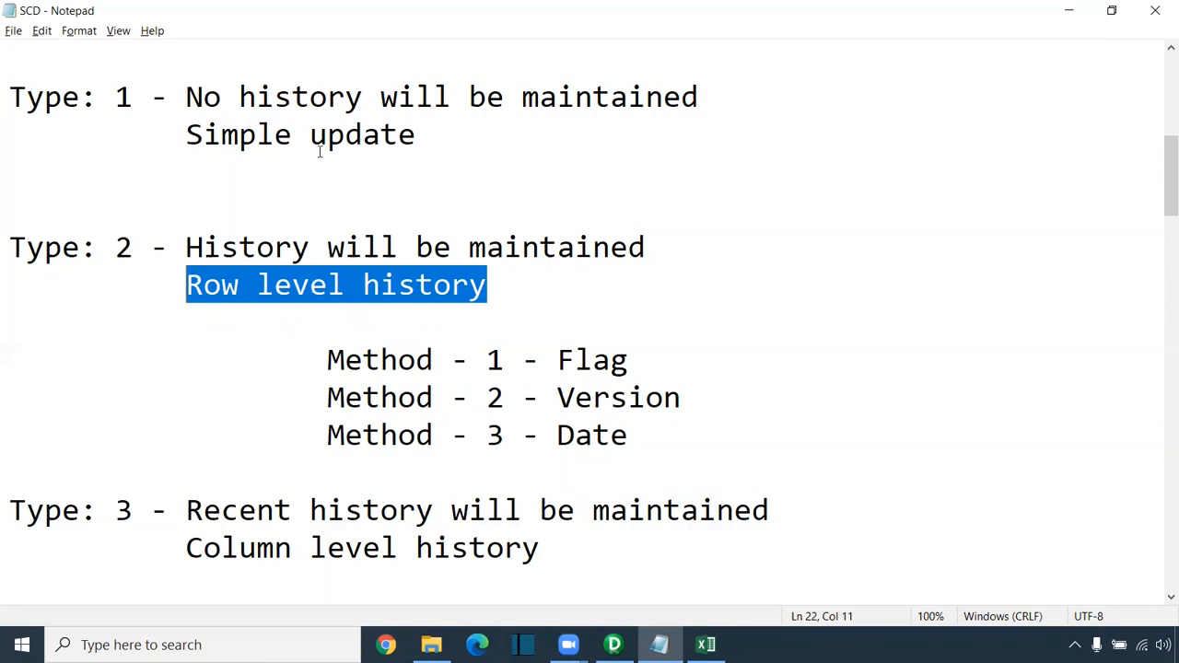
Step: On the Type-1 sheet, clear the Dim_Customer data rows, leaving only headers
click(706, 644)
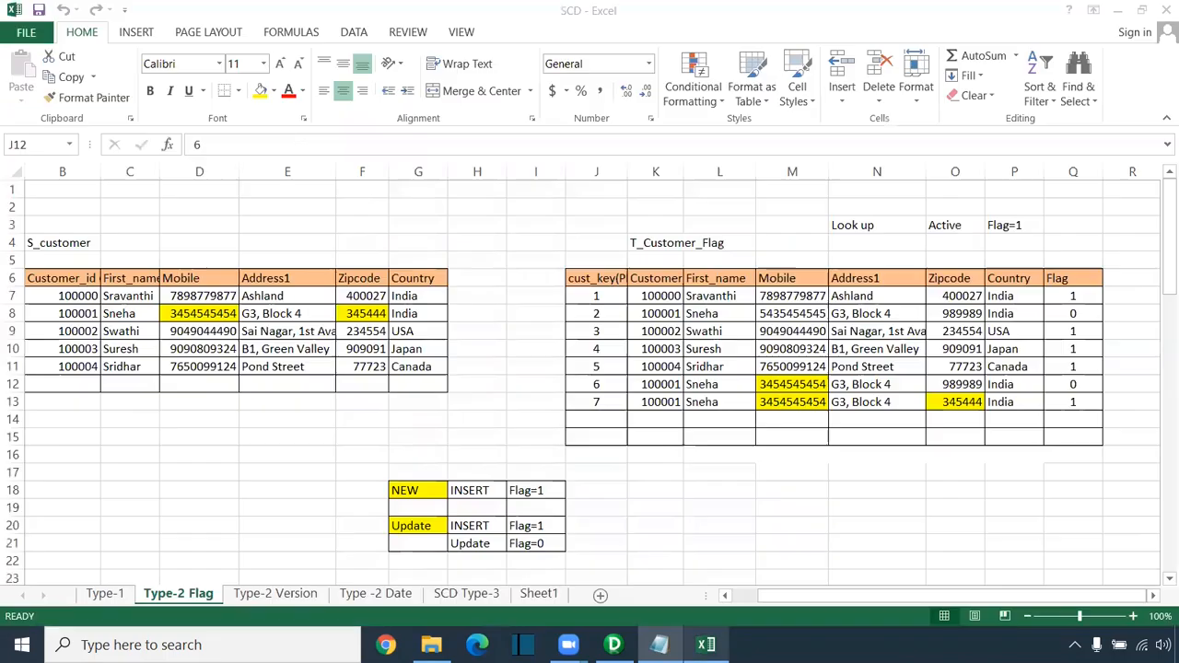
click(105, 594)
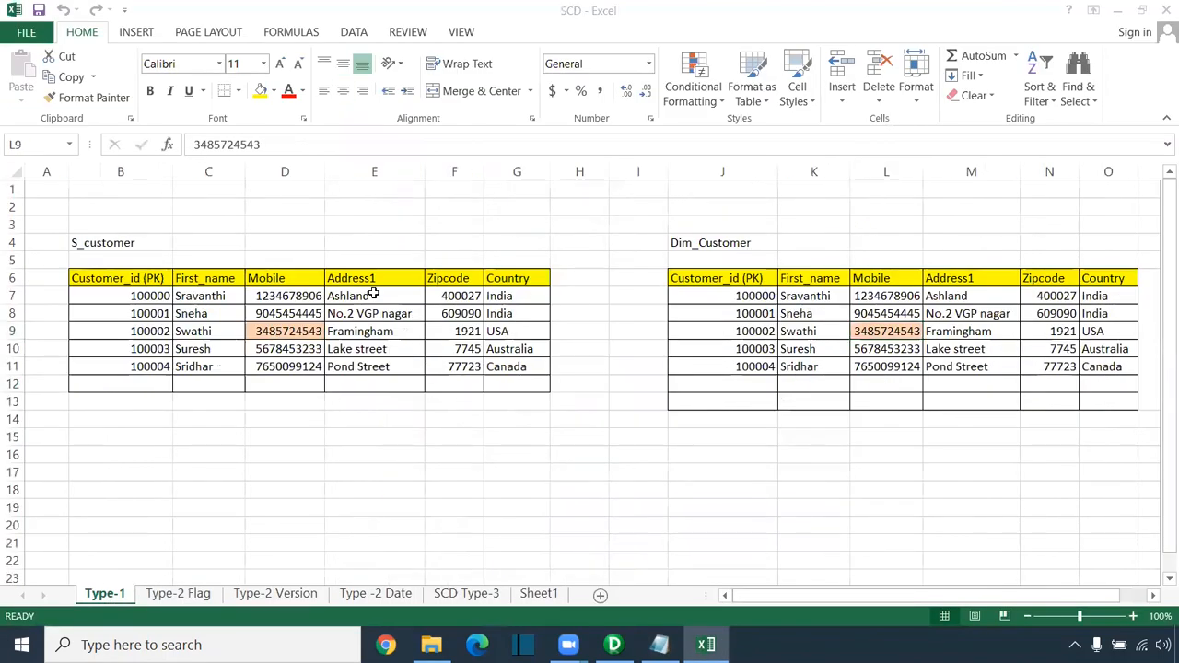
click(739, 294)
click(1049, 419)
drag(767, 297, 1113, 387)
key(Delete)
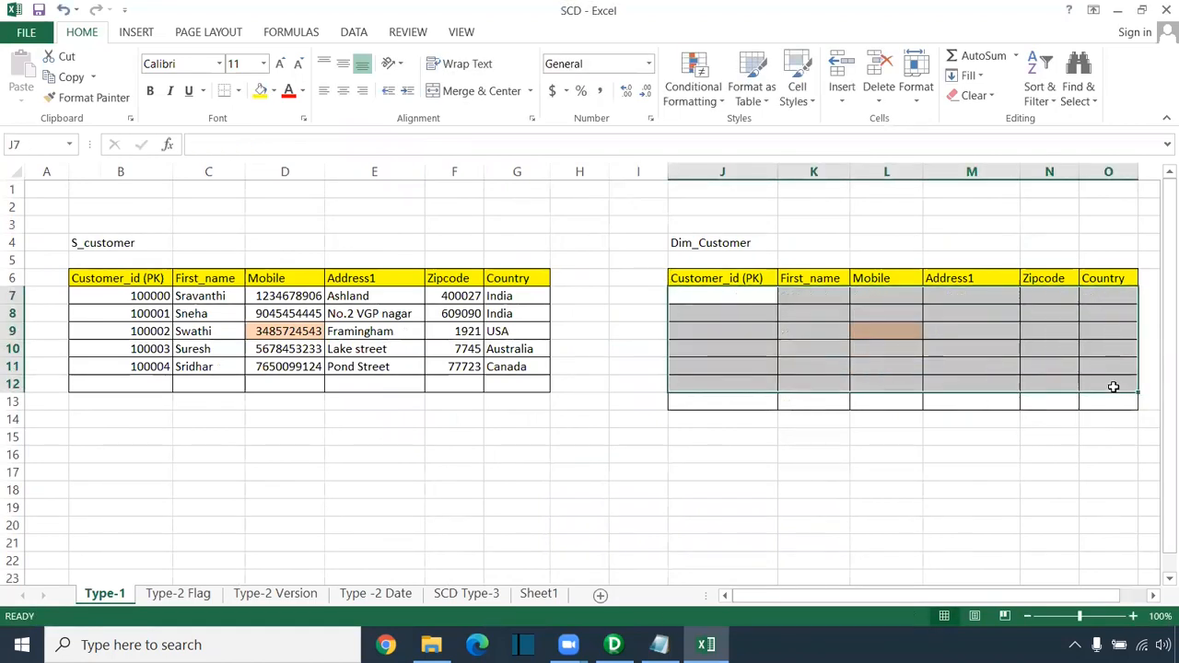
Step: Remove the orange fill from the Mobile cells L9 and D9
click(897, 330)
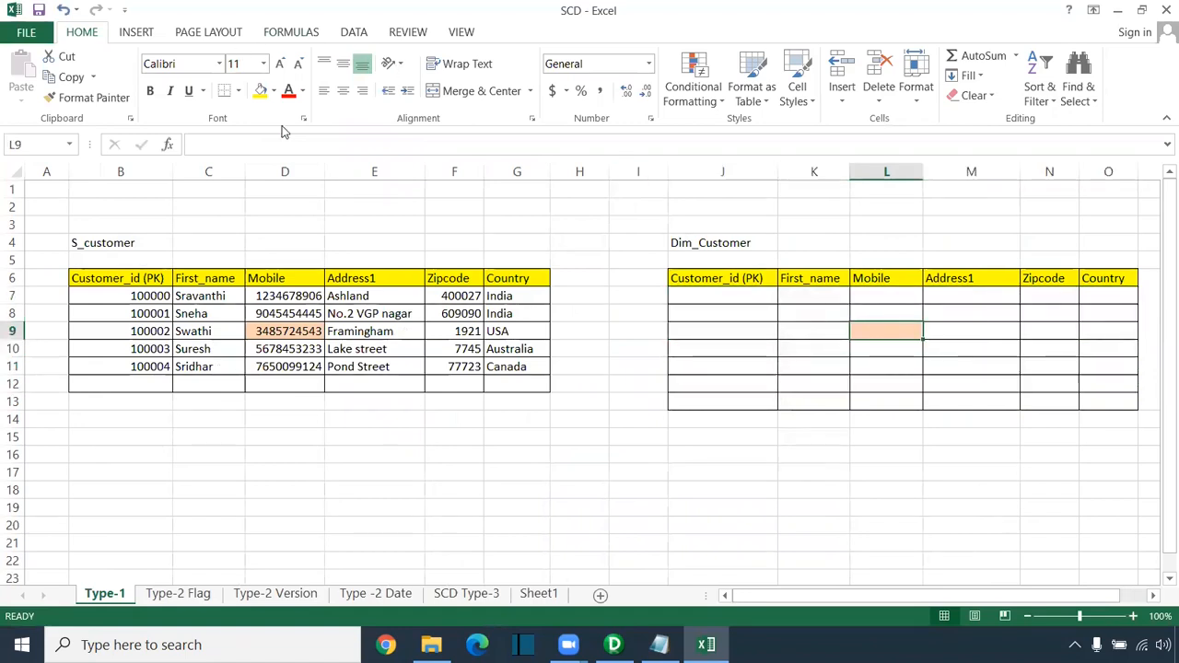
click(303, 90)
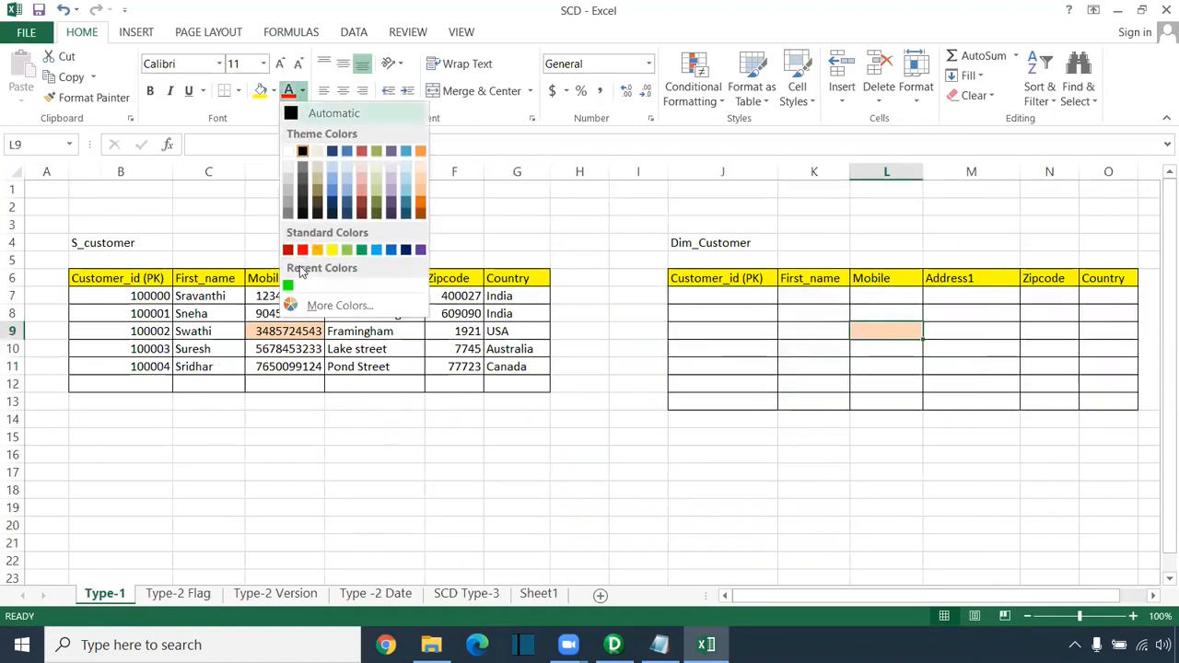
click(273, 91)
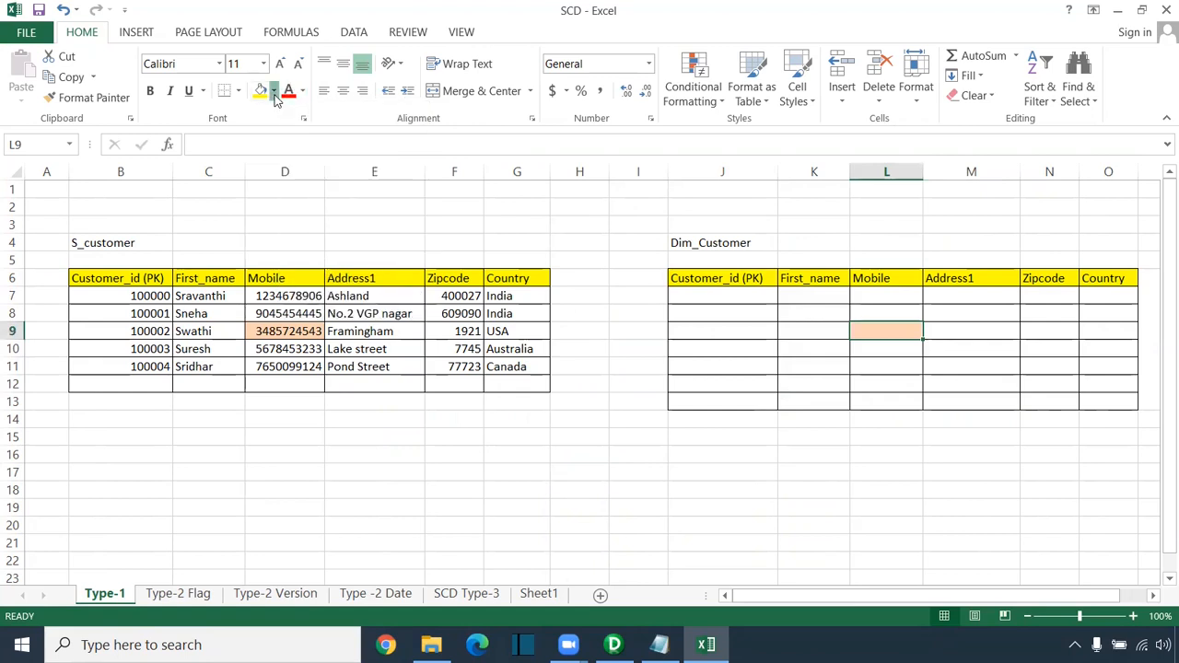
click(273, 91)
click(294, 281)
click(276, 330)
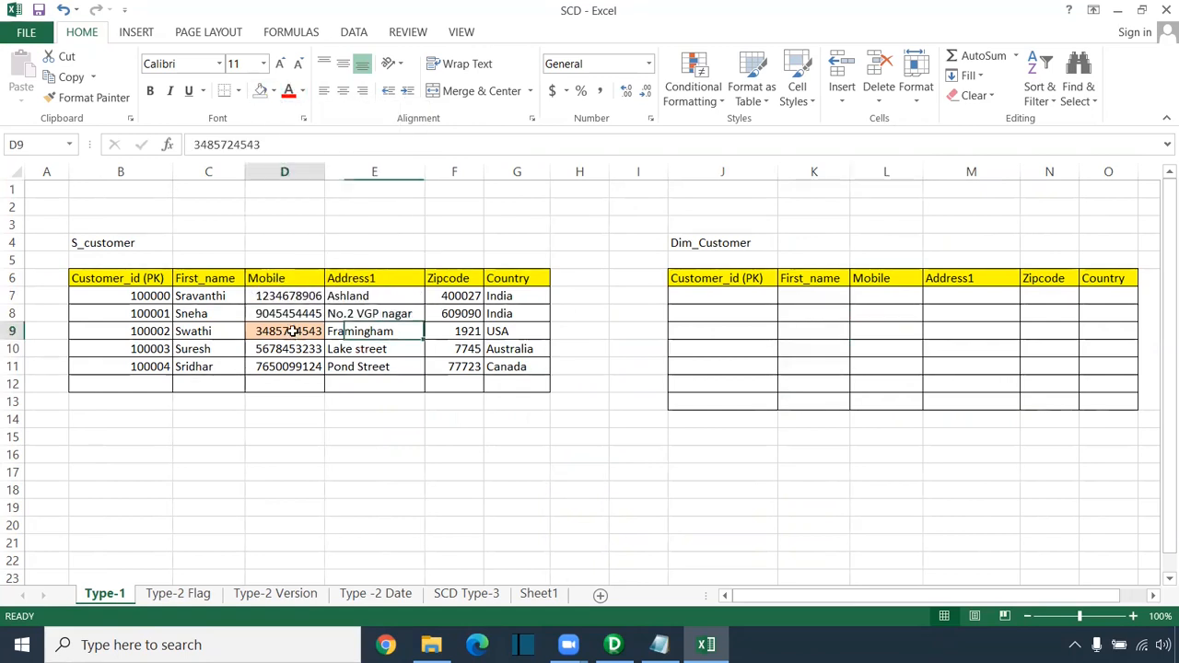
click(260, 90)
click(514, 431)
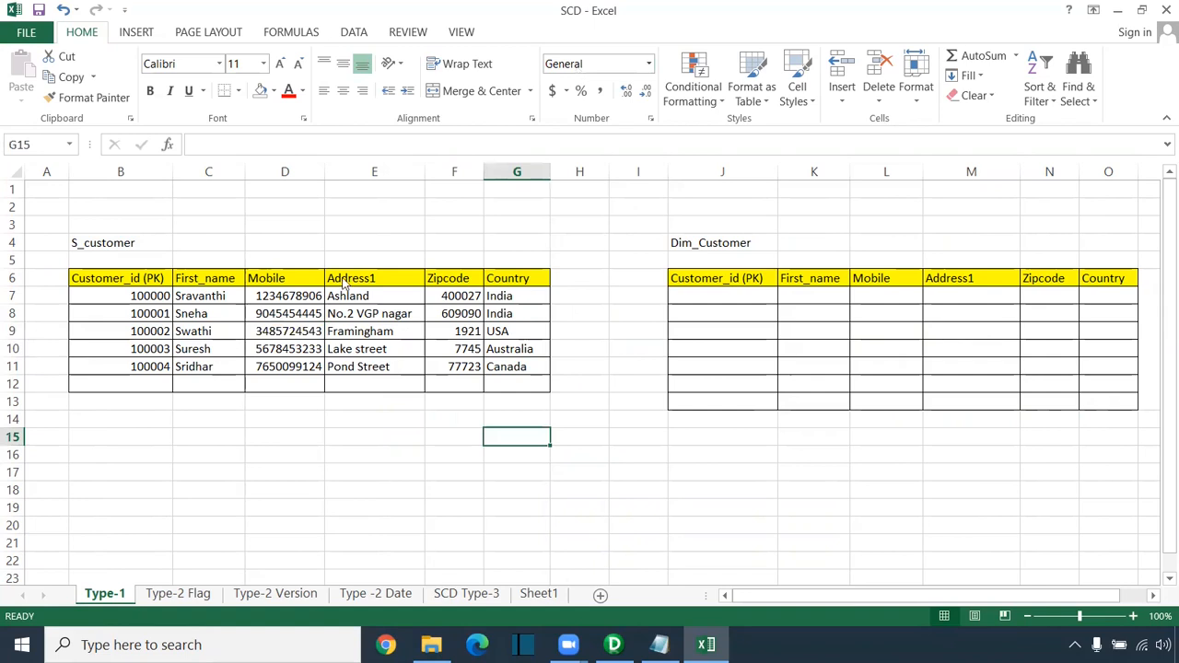
click(108, 244)
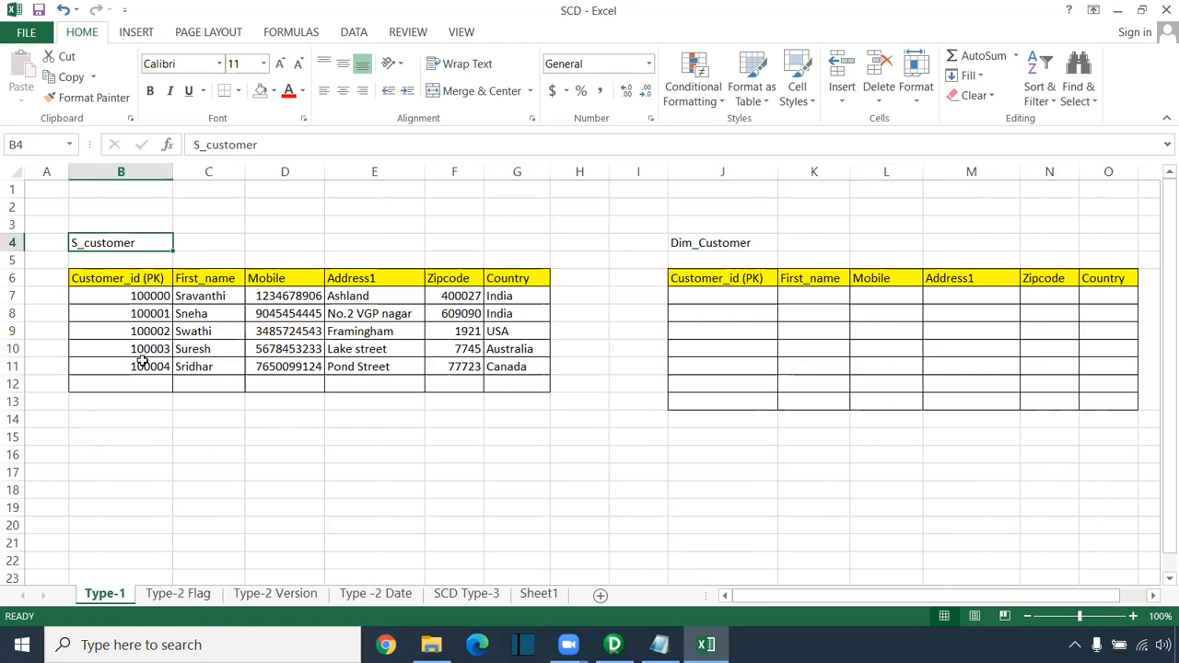
click(686, 245)
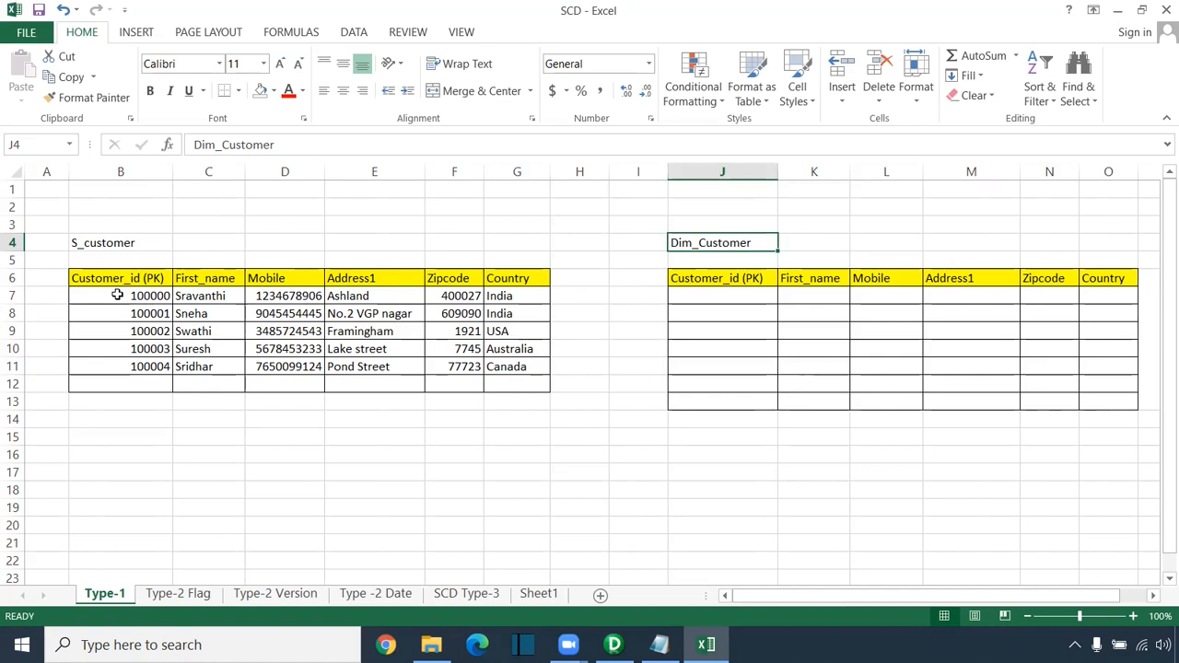
drag(117, 293, 498, 355)
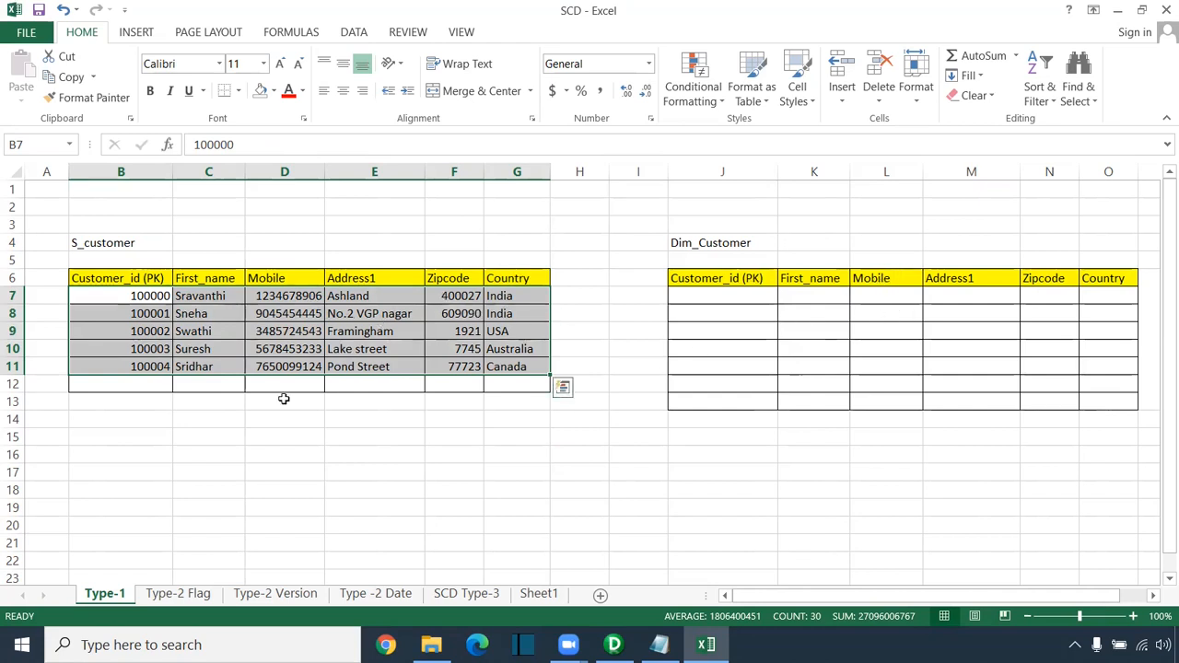
click(136, 296)
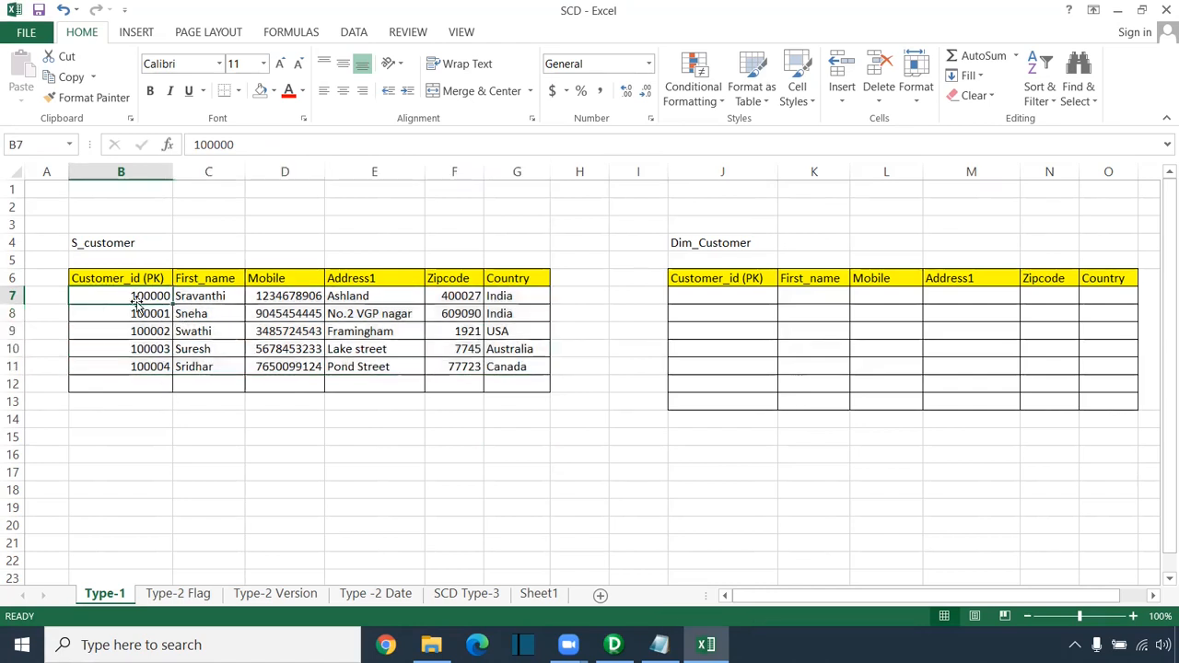
ctrl+click(711, 296)
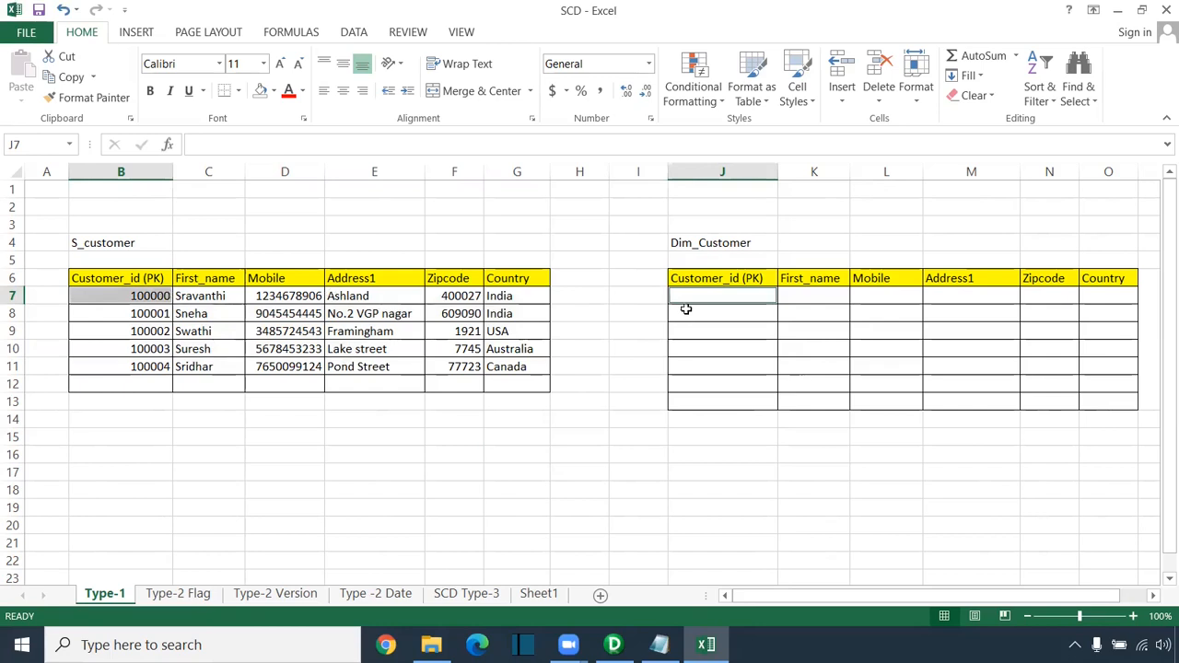
Step: Copy the five S_customer rows and paste them into Dim_Customer at J7
drag(151, 293, 504, 380)
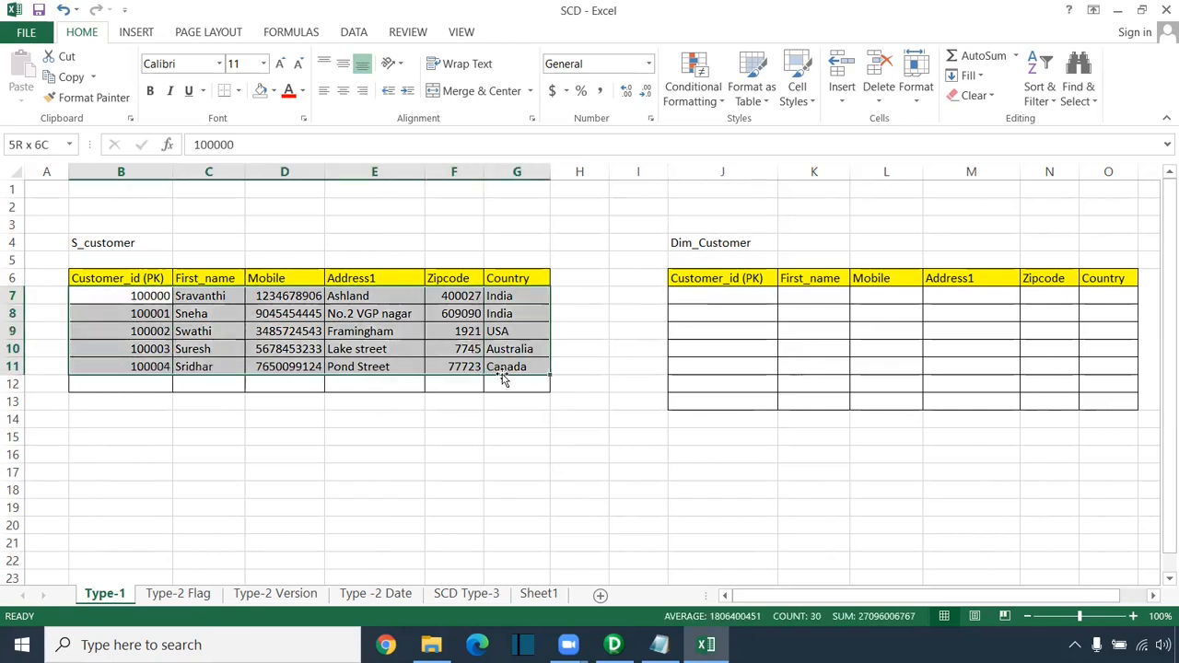
key(ctrl+c)
click(721, 297)
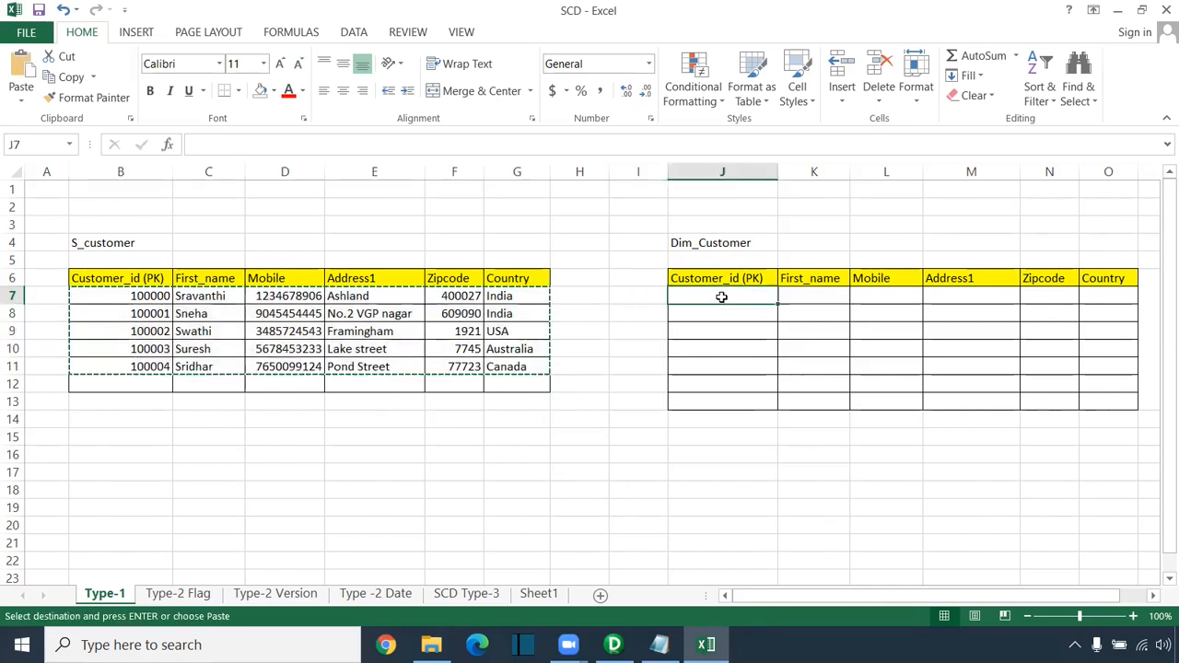
key(ctrl+v)
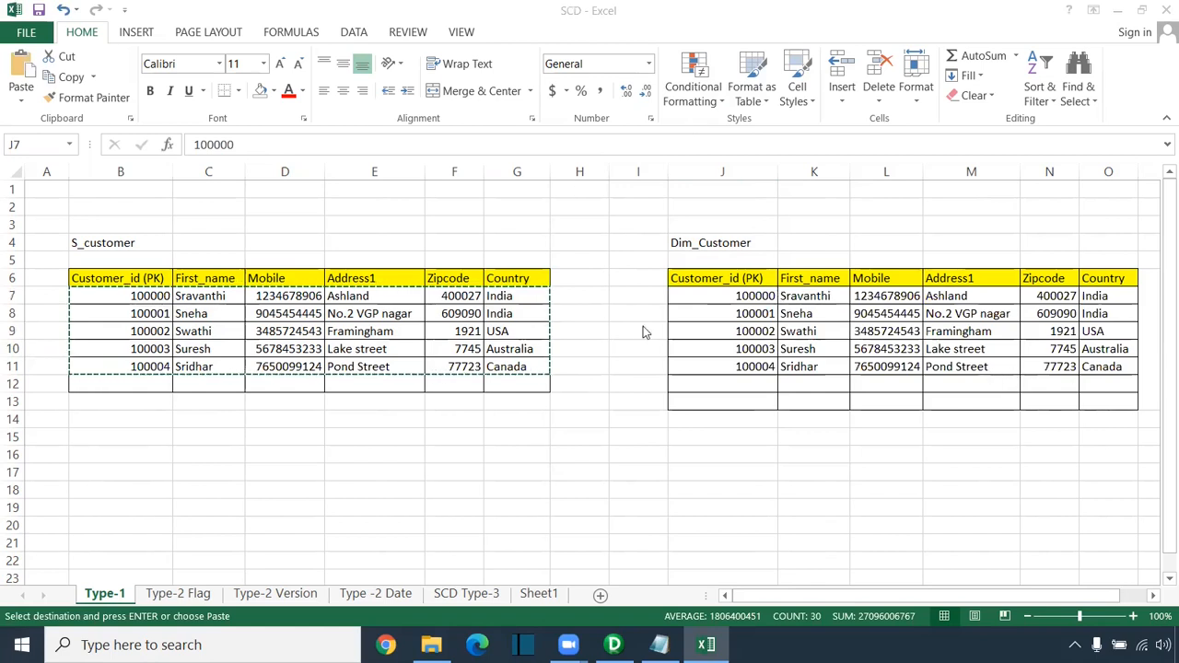
key(ctrl+v)
key(Escape)
key(Escape)
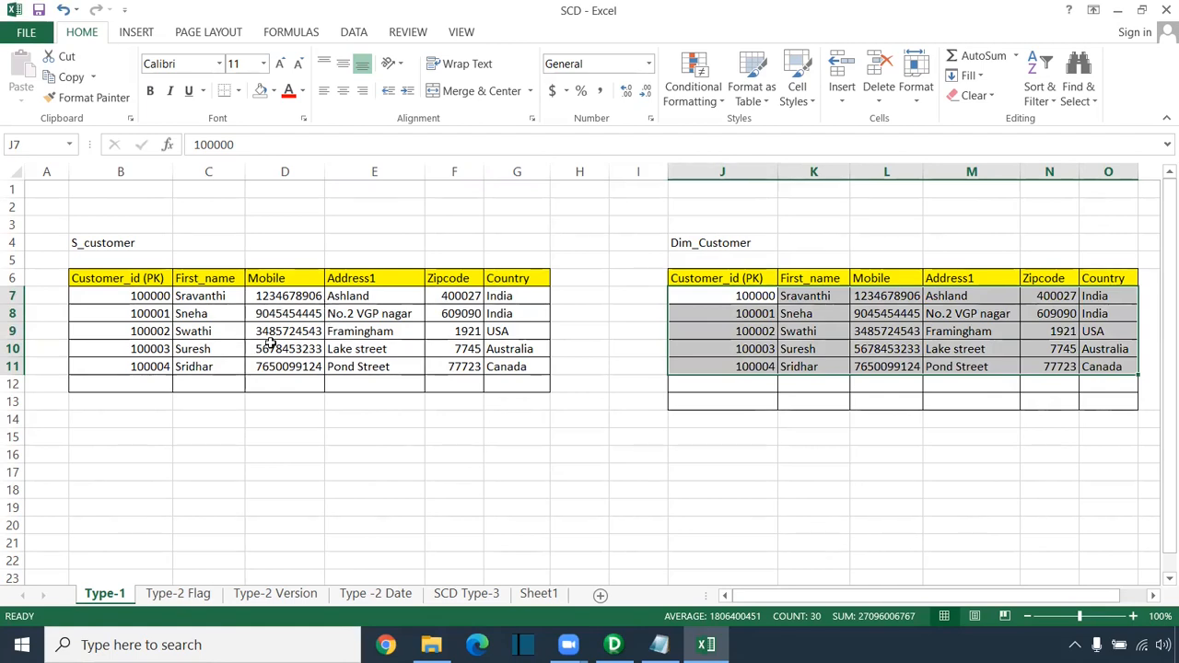
Step: Compare the Customer_id and First_name values between S_customer and Dim_Customer
click(296, 319)
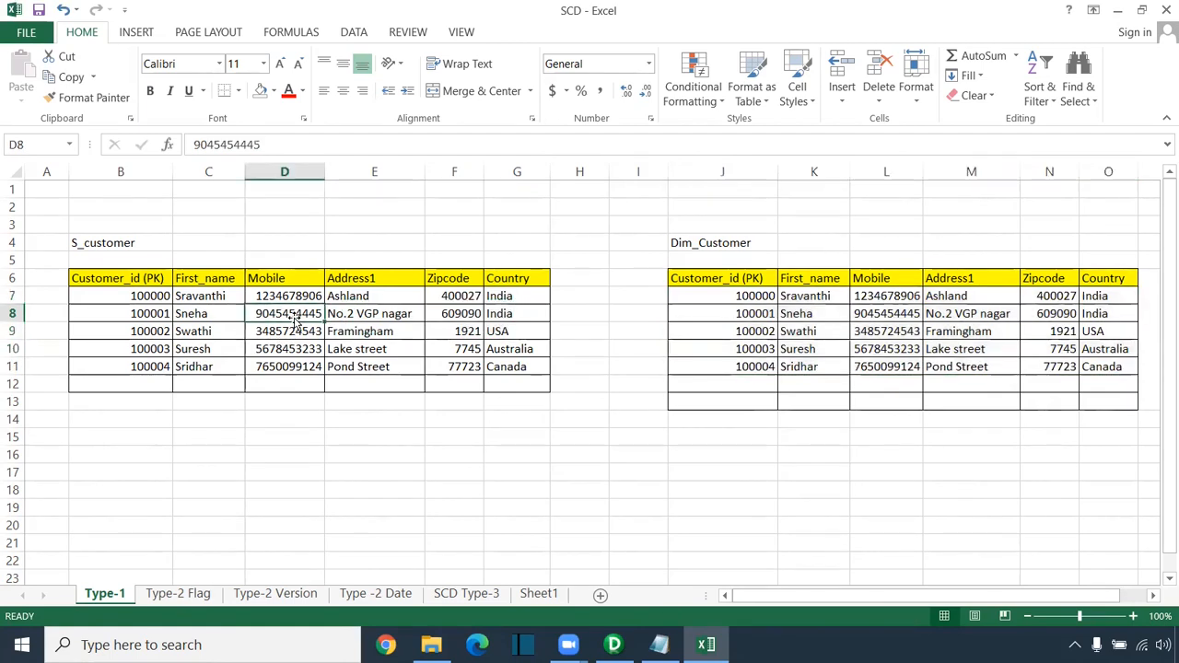
drag(137, 297, 138, 381)
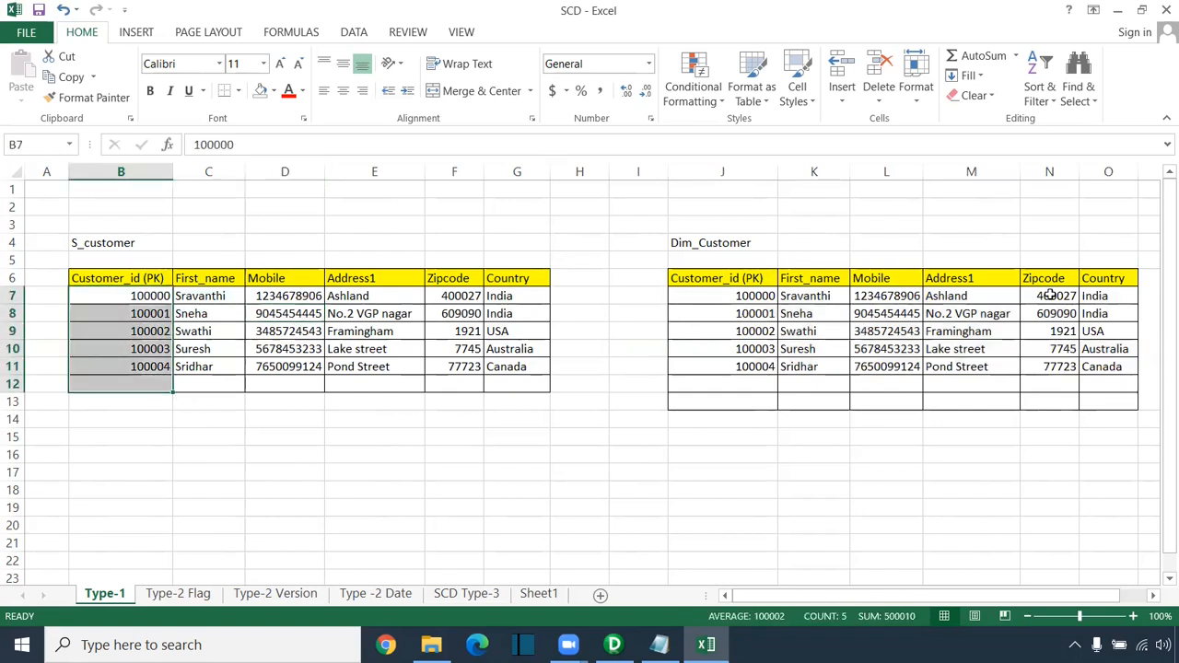
key(ctrl+v)
click(152, 298)
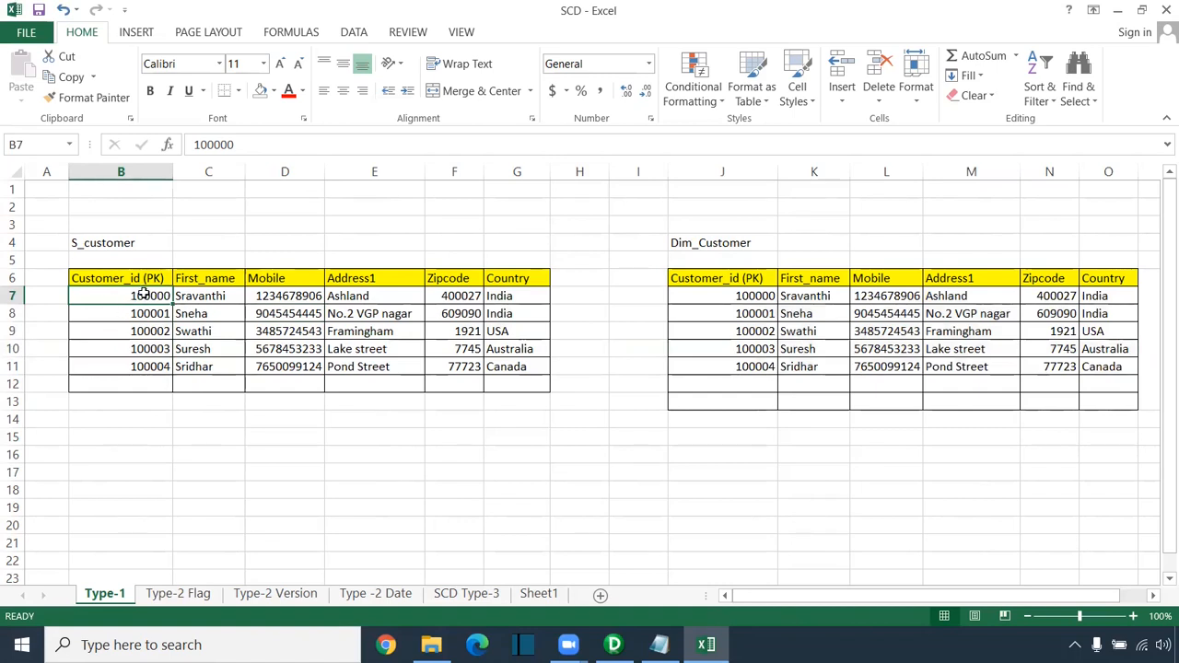
ctrl+click(730, 299)
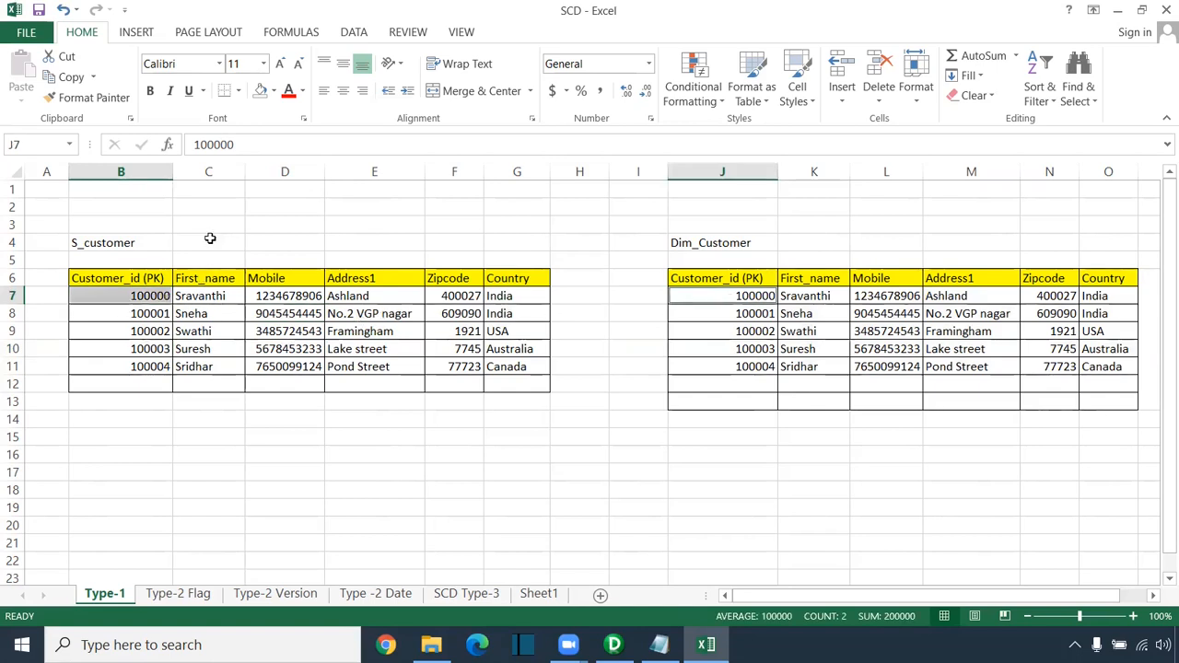
drag(208, 245, 214, 422)
drag(814, 260, 824, 434)
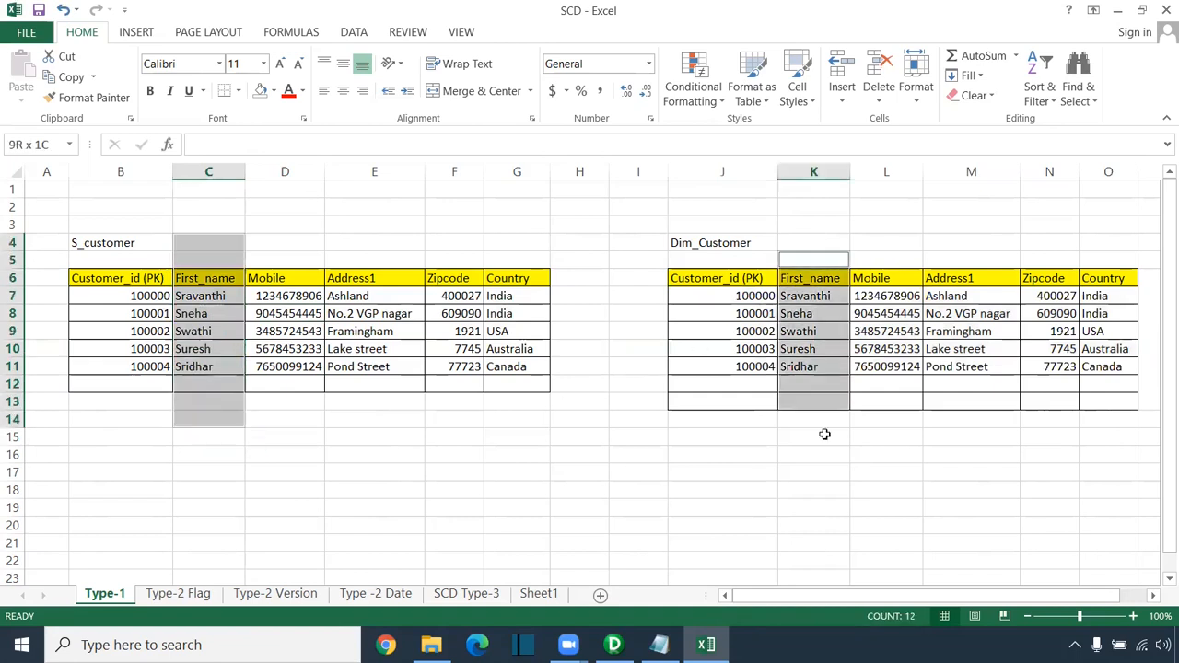
Step: Compare the Mobile, Address1, Zipcode and Country columns across both tables
drag(268, 241, 285, 403)
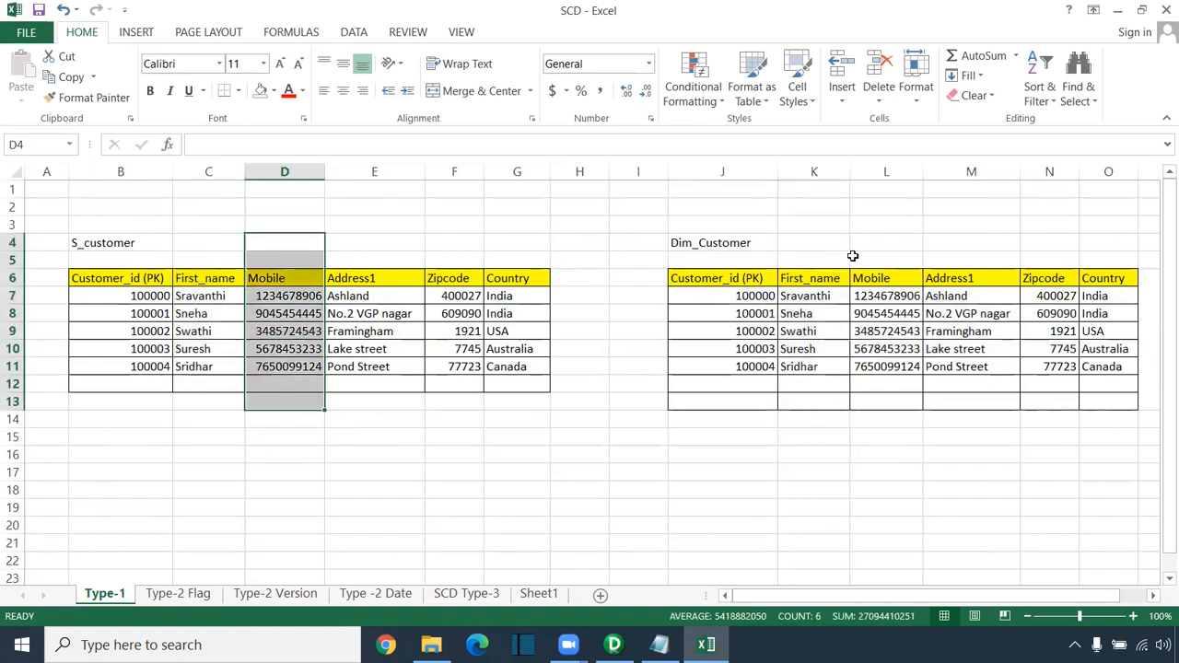
drag(853, 255, 881, 427)
drag(384, 235, 439, 441)
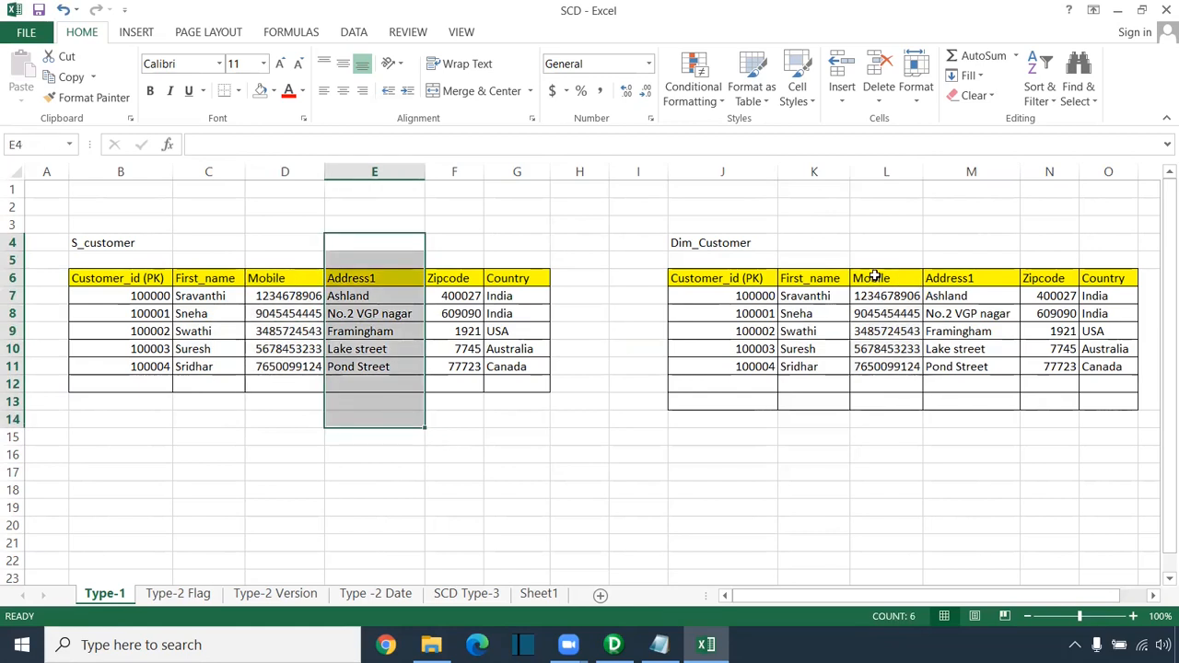
drag(972, 244, 989, 439)
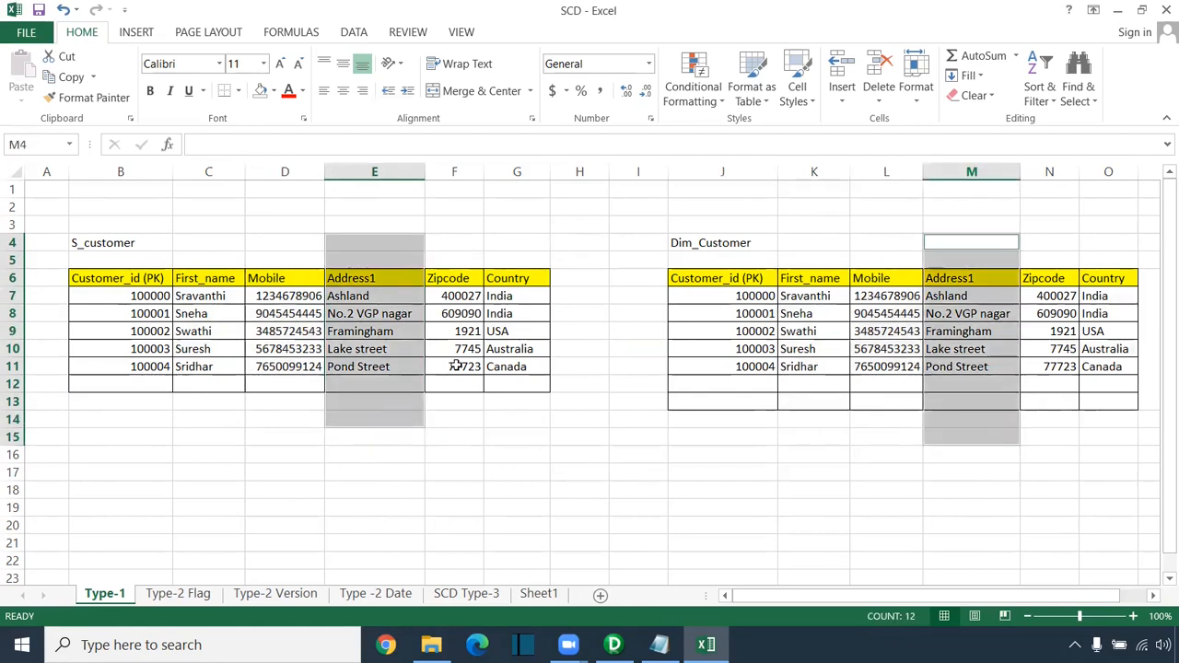
drag(453, 242, 453, 402)
drag(533, 250, 518, 384)
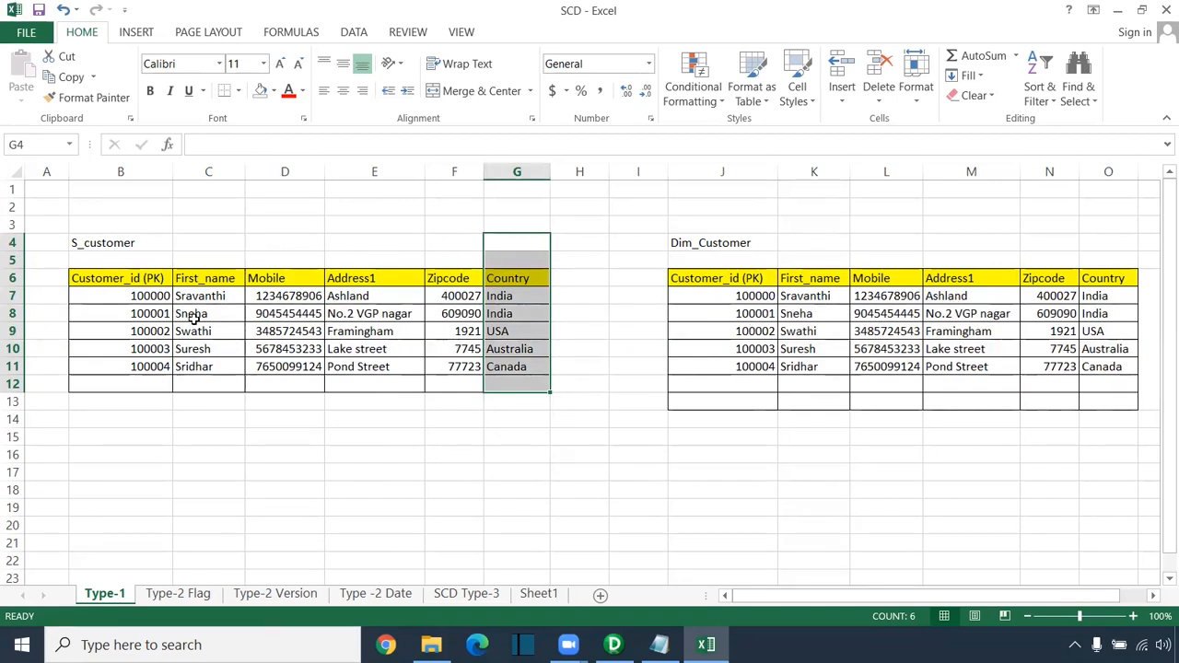
drag(192, 315, 536, 314)
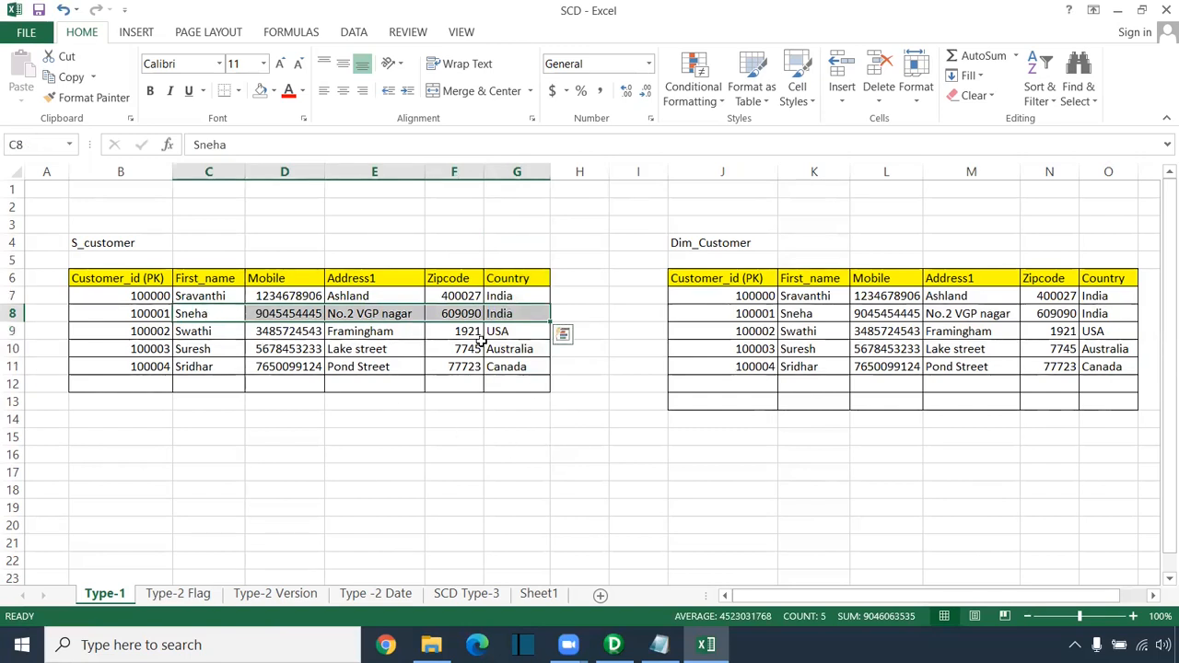
drag(570, 276, 574, 390)
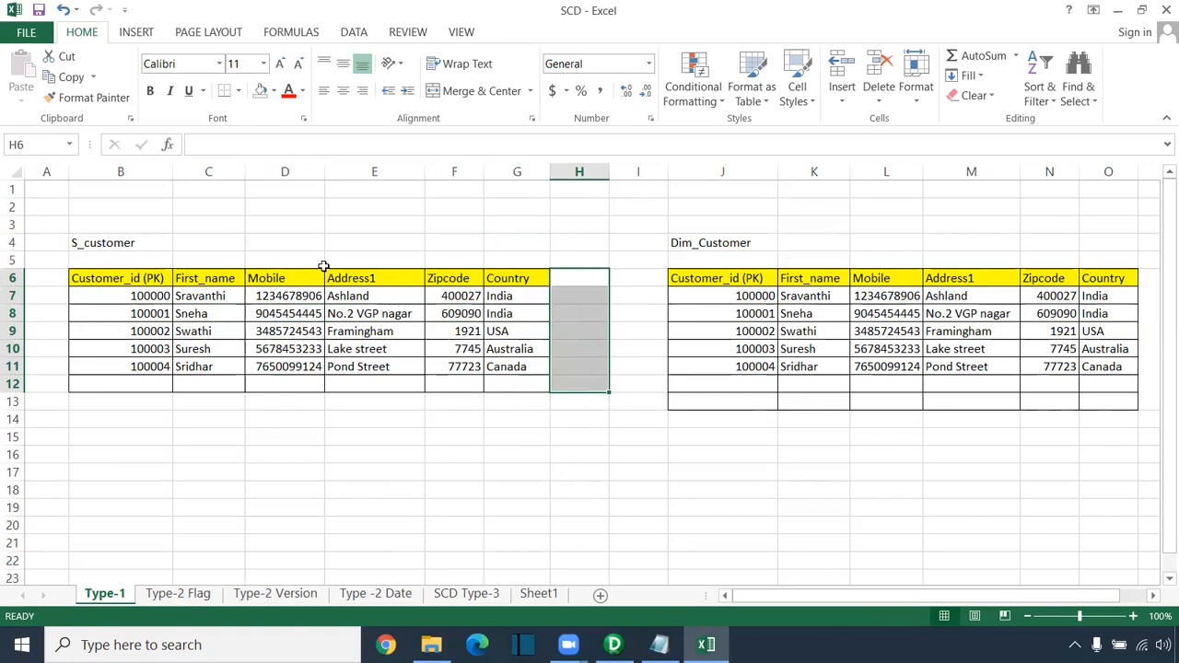
Step: Enter a new mobile number for the second customer in D8 and fill it orange
click(297, 315)
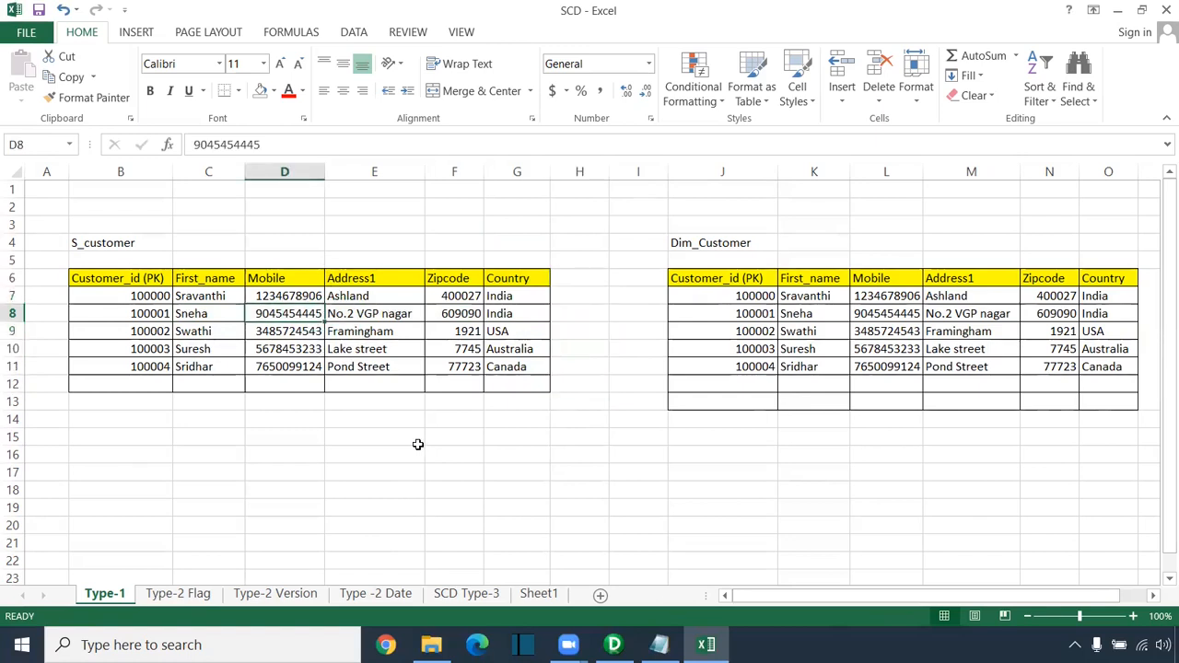
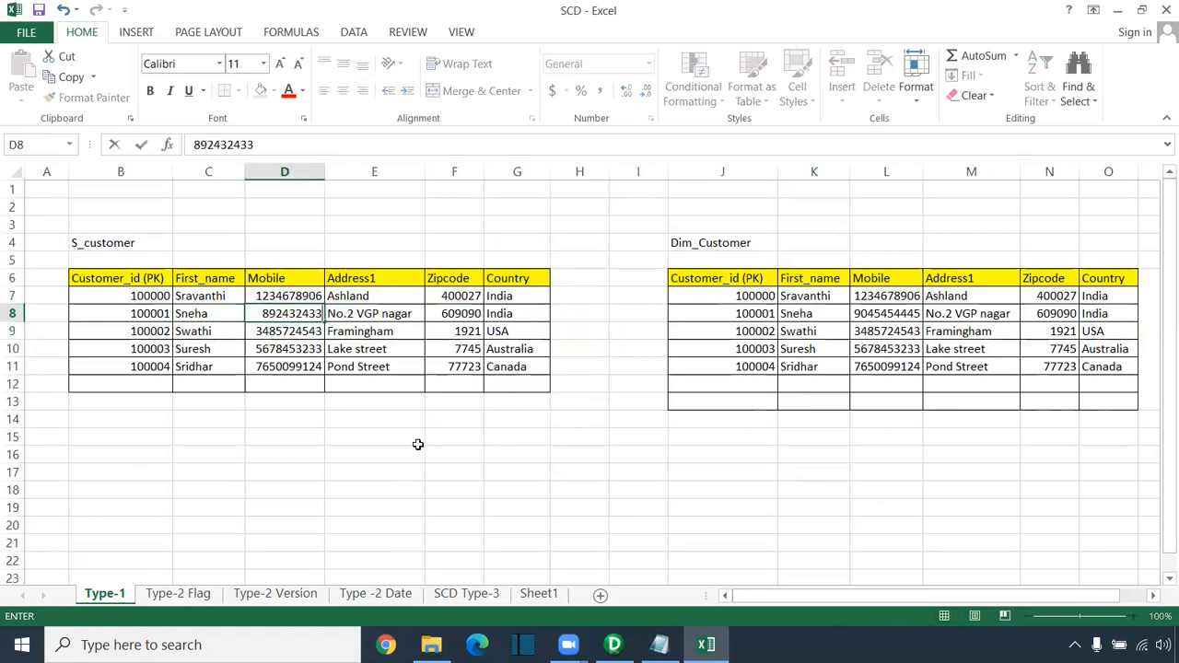
click(427, 513)
click(293, 315)
click(274, 91)
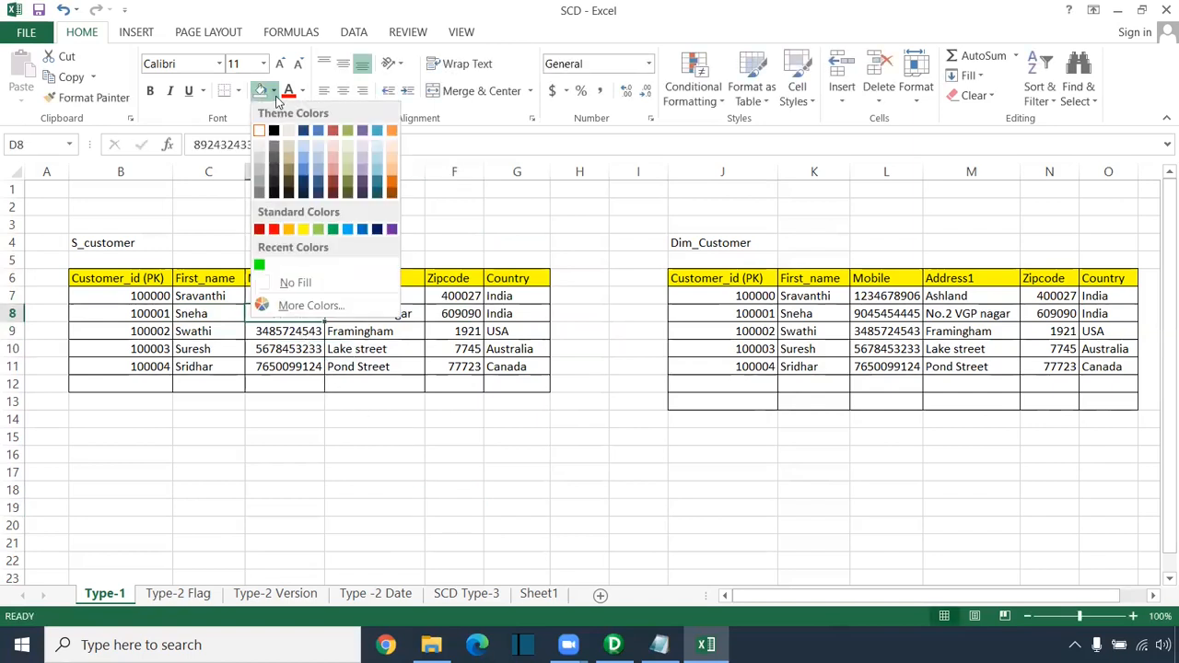
click(293, 229)
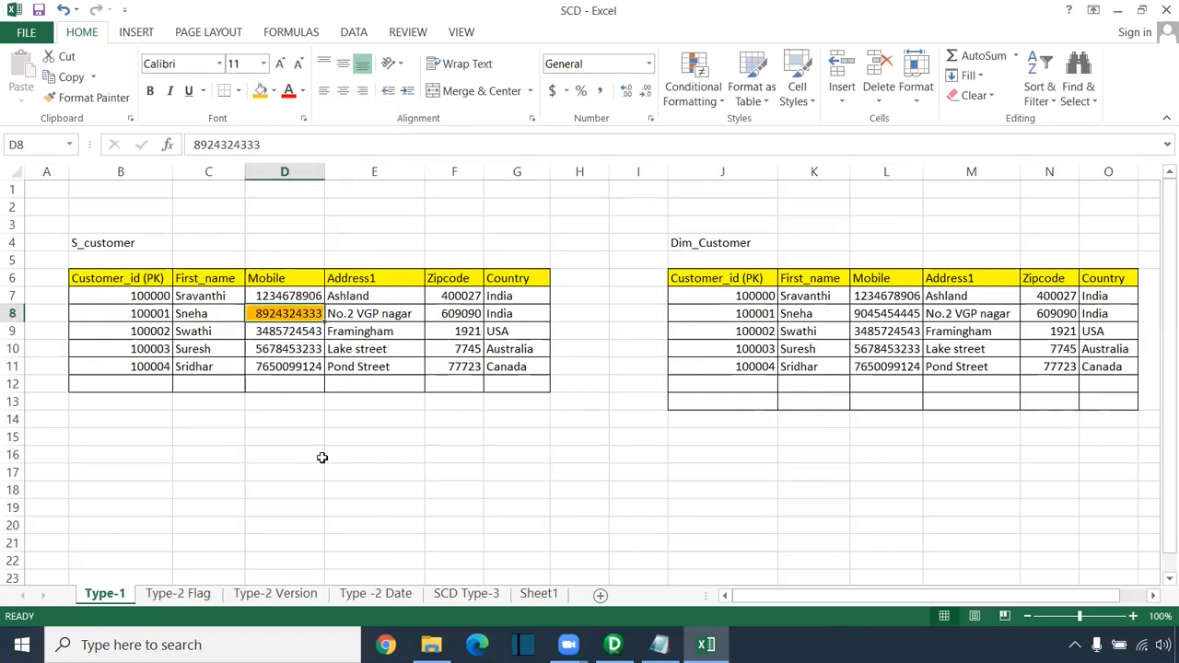
click(317, 455)
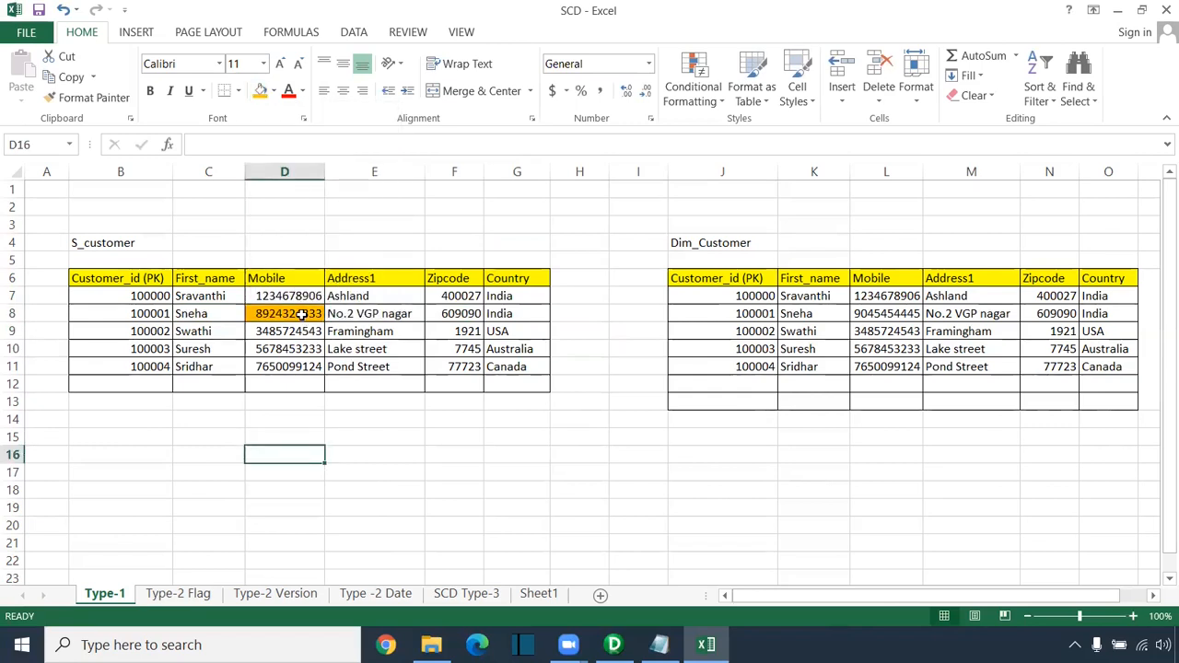
Step: Compare the second customer's id and mobile number between S_customer and Dim_Customer
click(136, 314)
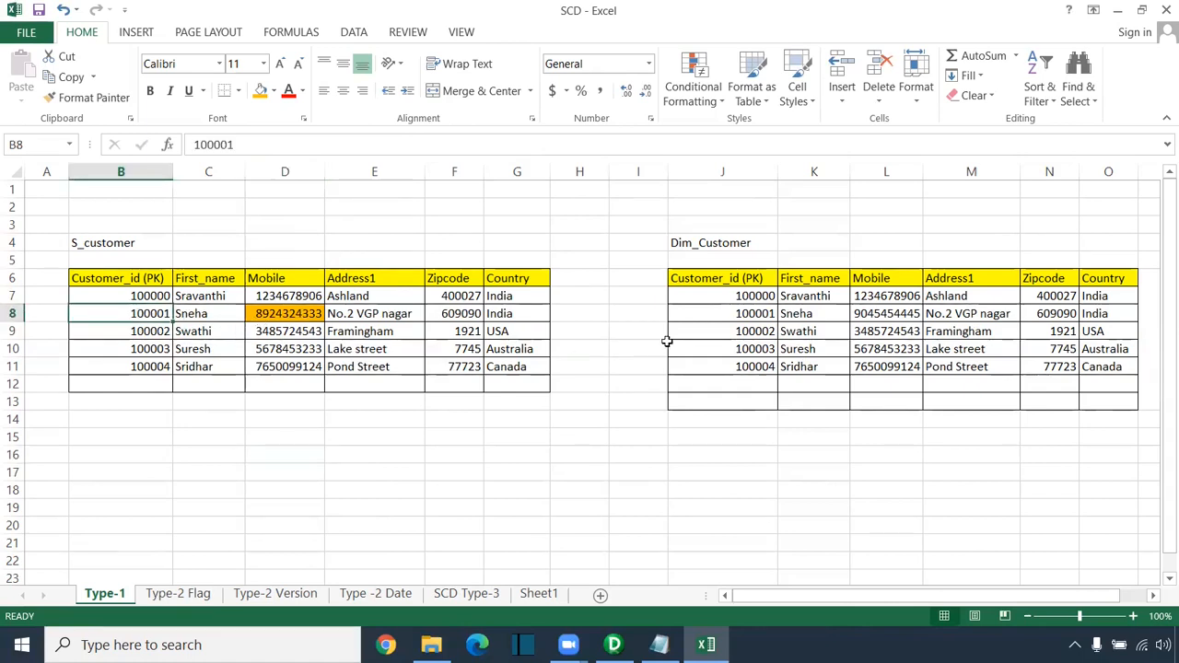
ctrl+click(727, 316)
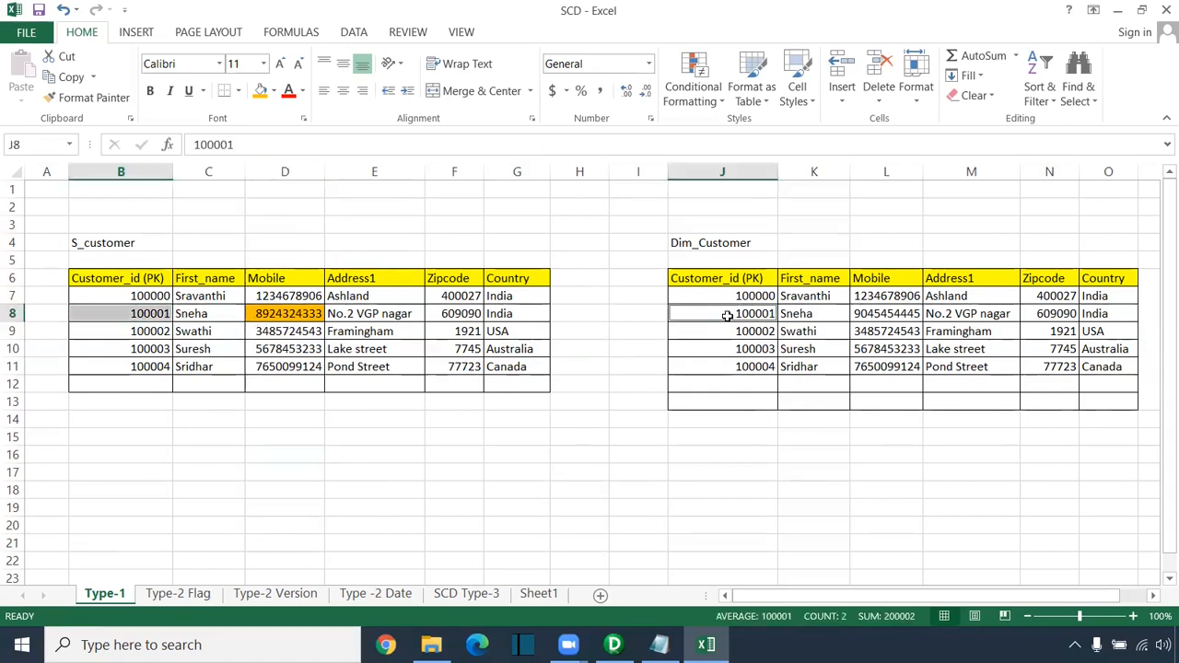
click(219, 314)
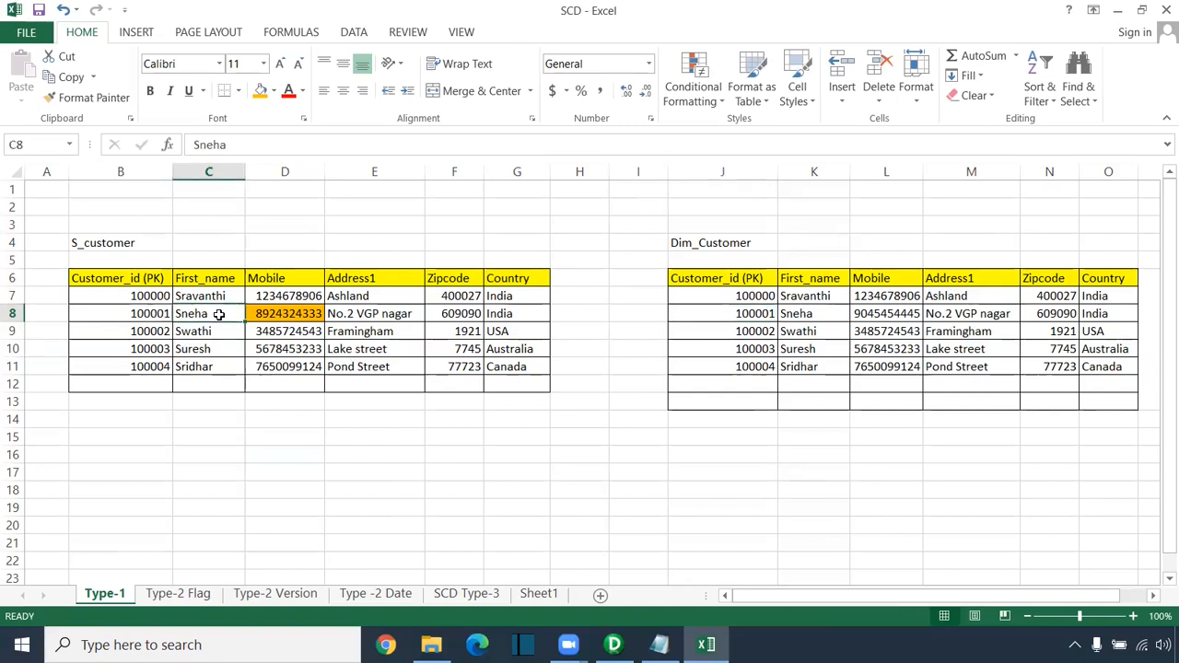
click(298, 311)
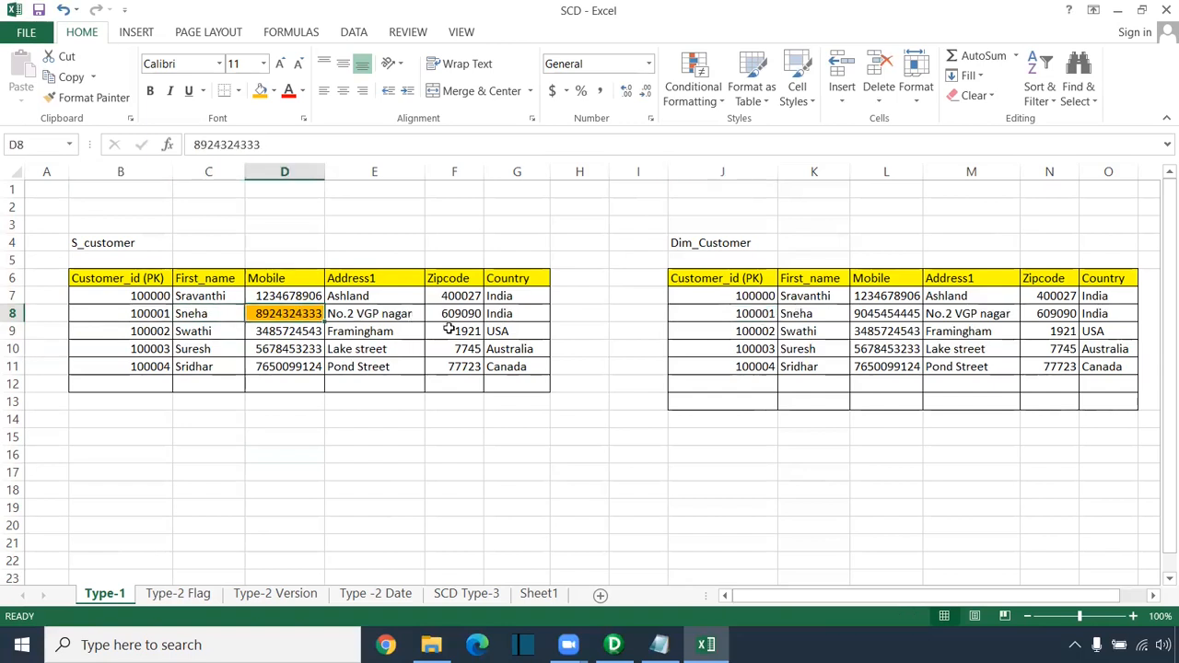
ctrl+click(890, 313)
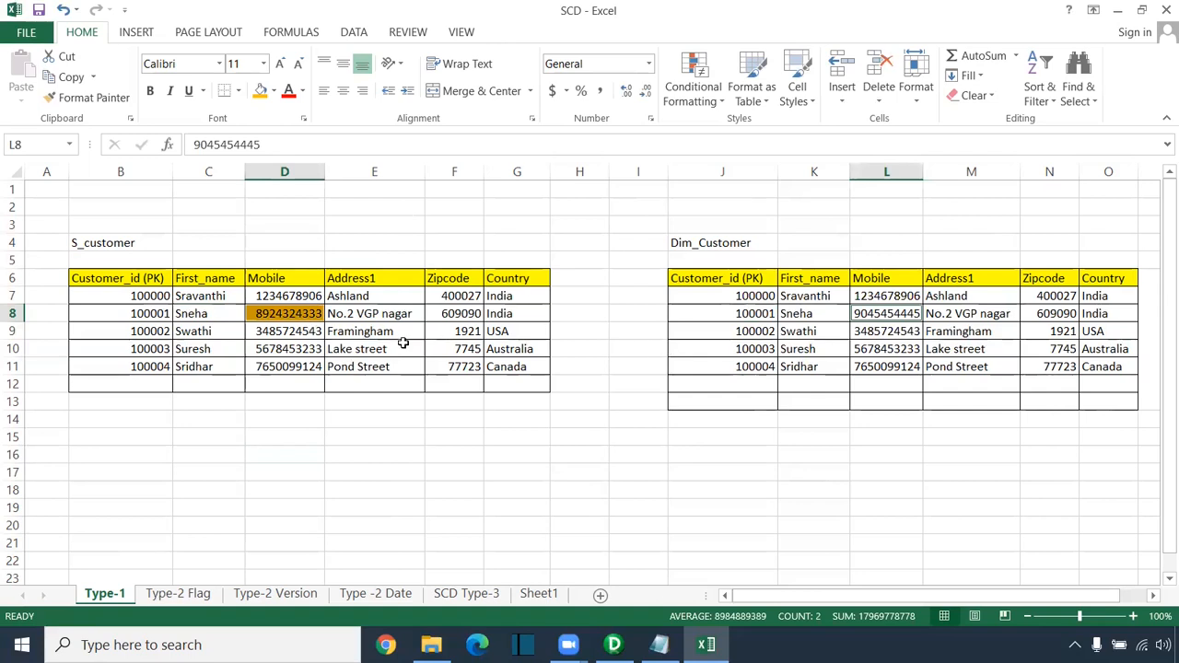
Step: Copy the updated mobile number from D8 into Dim_Customer cell L8
key(ctrl+c)
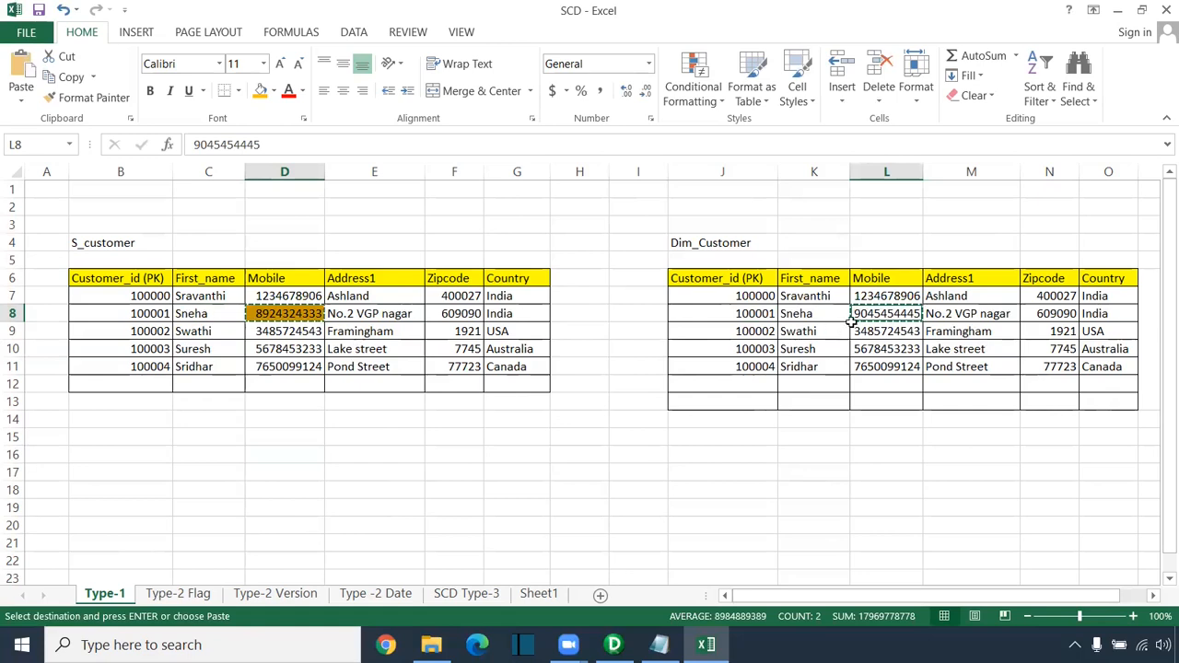
drag(903, 316, 898, 318)
key(ctrl+v)
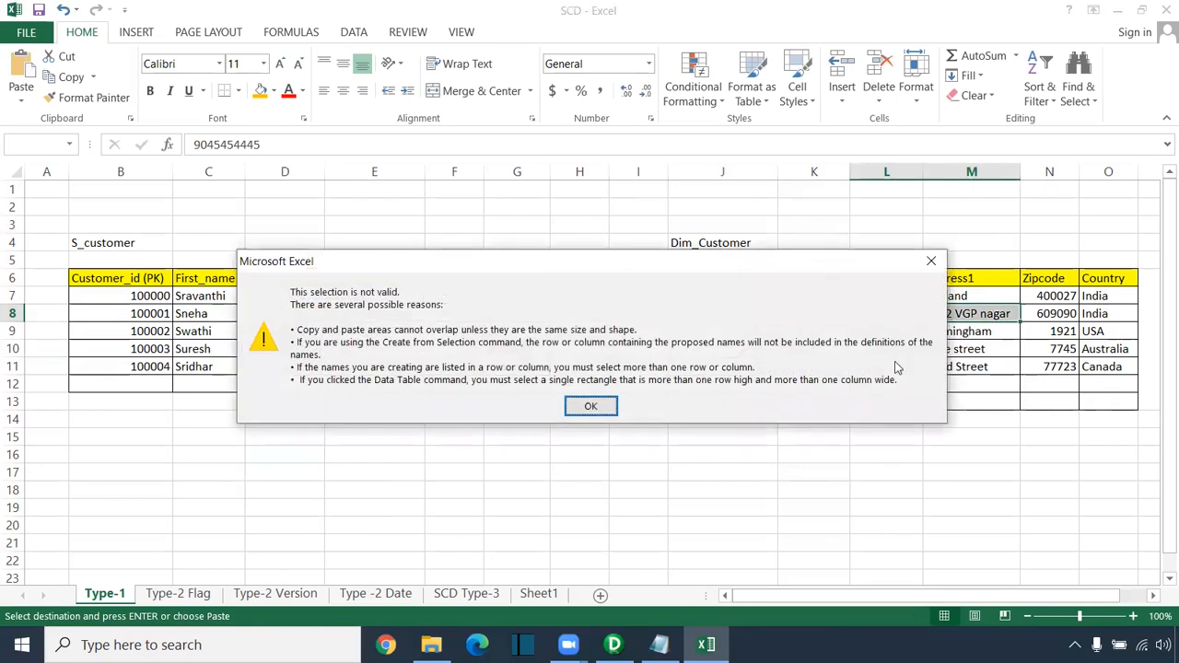
click(931, 262)
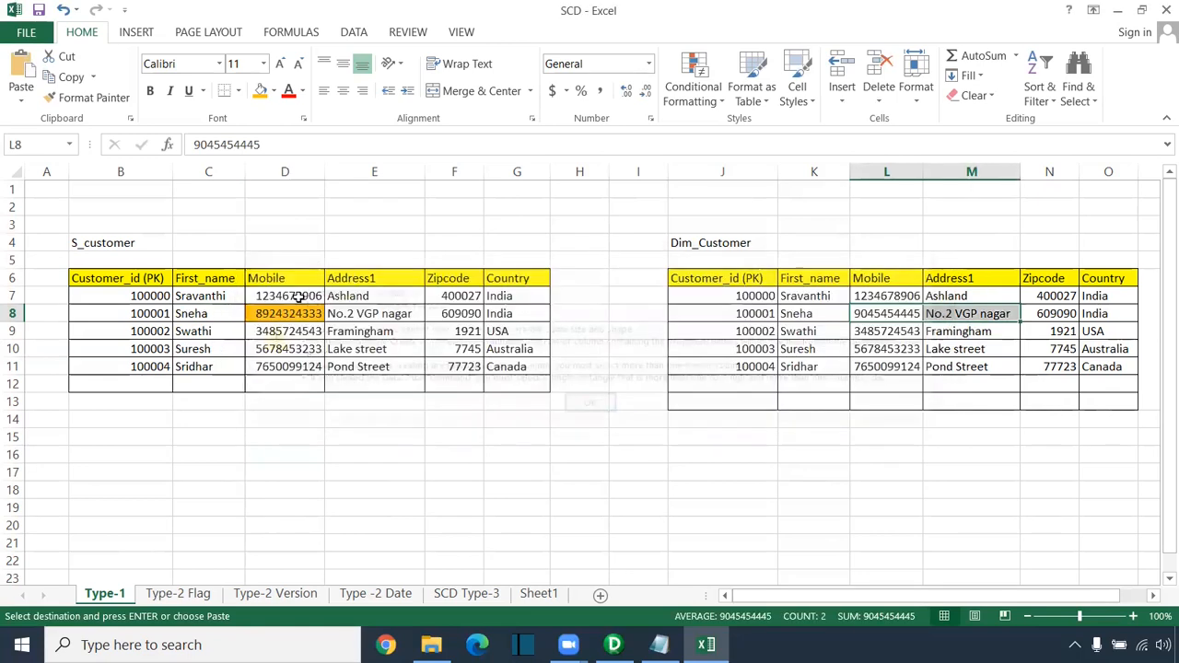
click(286, 329)
key(Up)
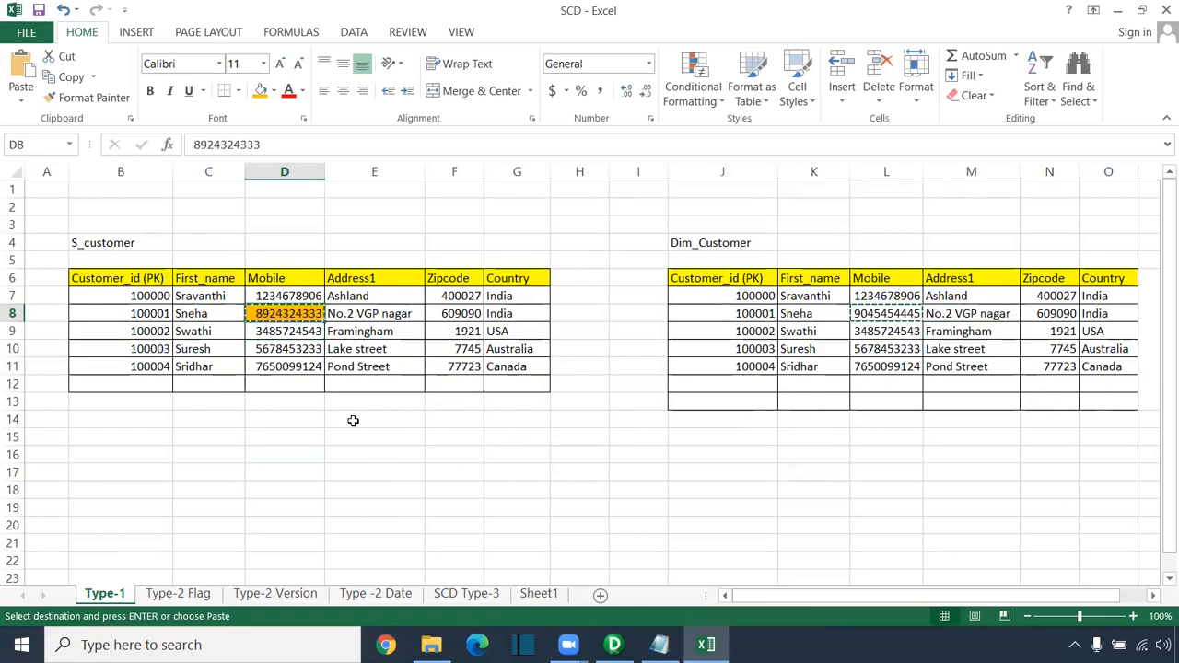
click(866, 317)
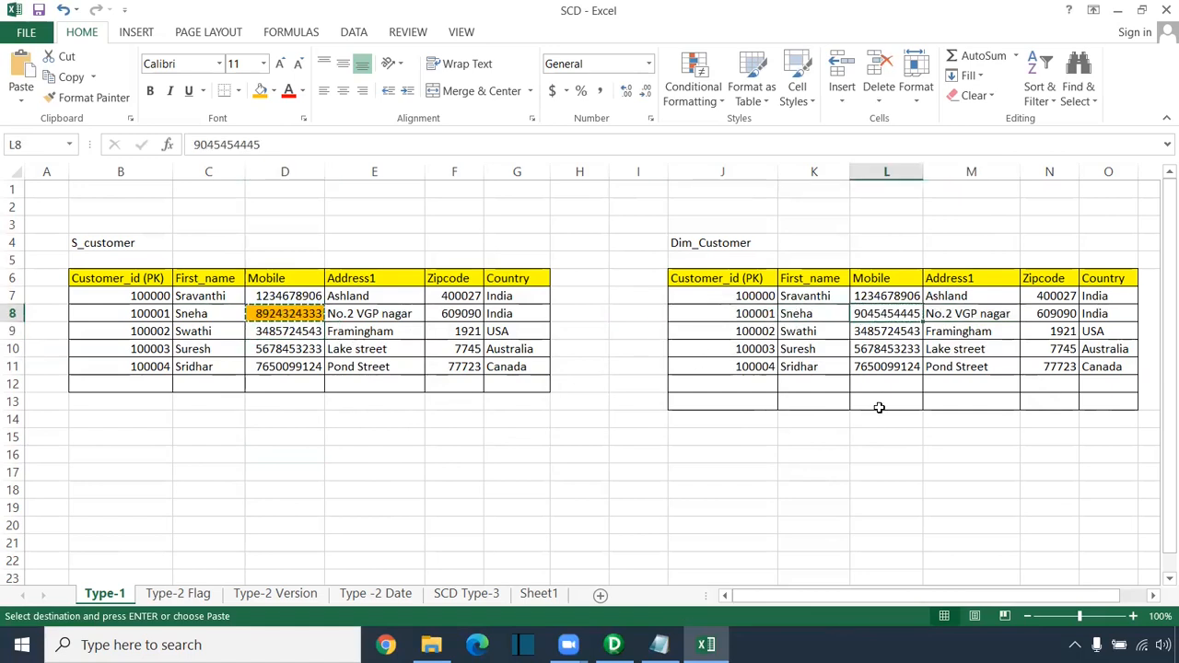
key(ctrl+v)
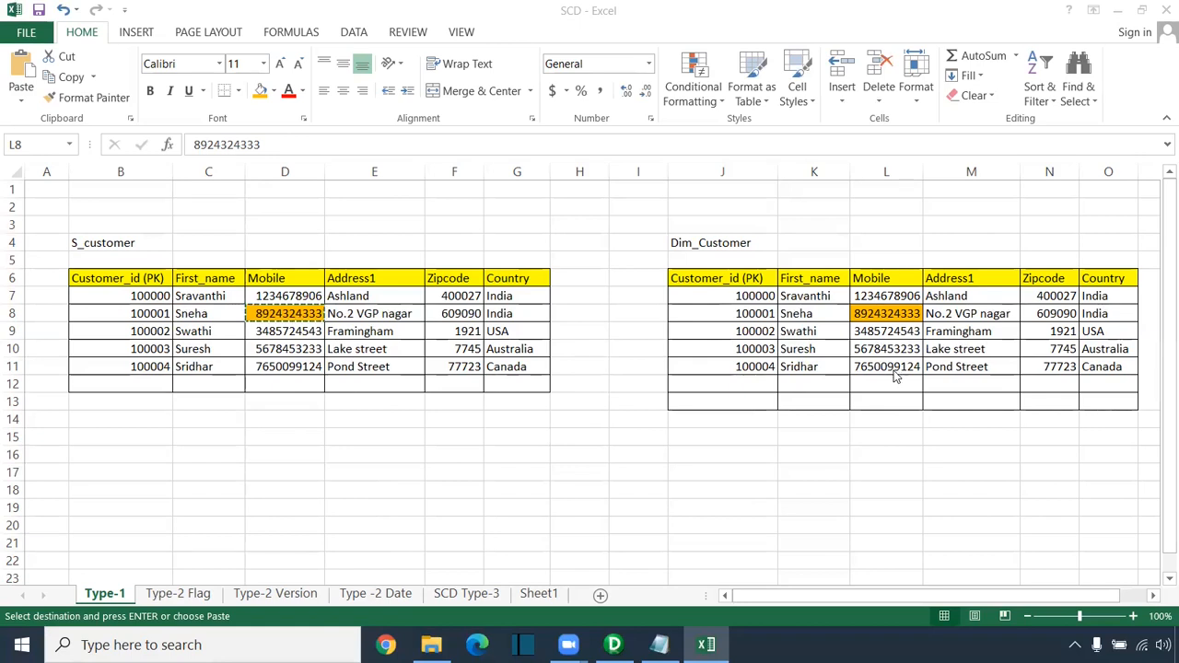
Step: On the Type-2 Flag sheet, clear T_Customer_Flag rows J7:Q13 and give them white fill
click(168, 597)
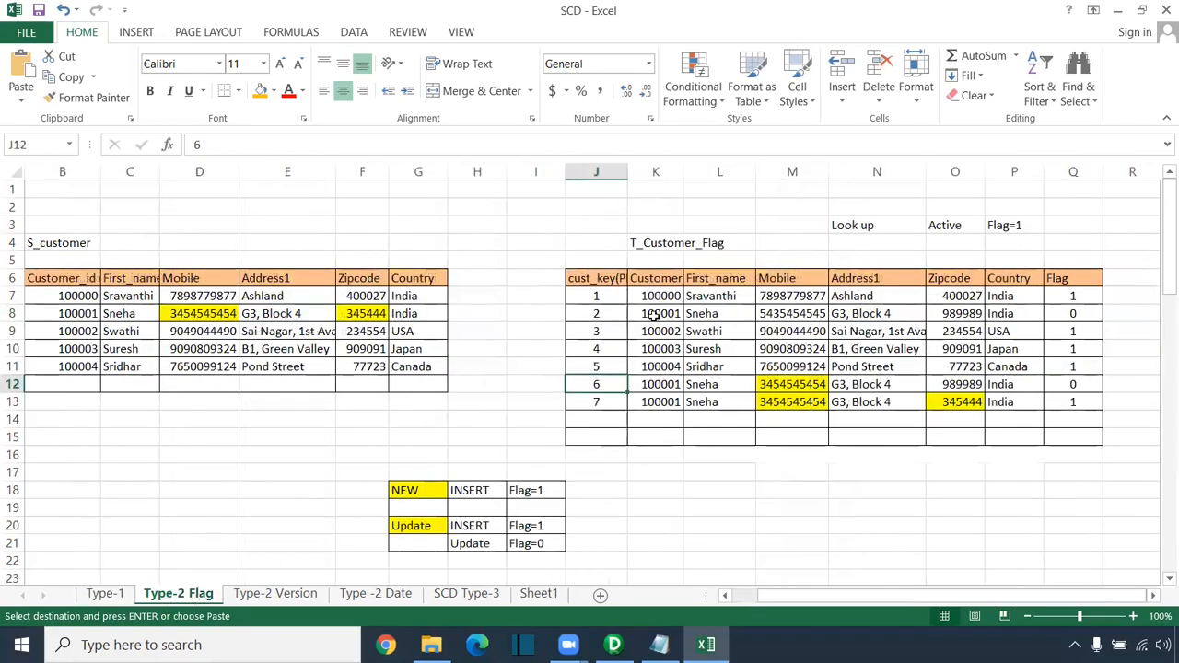
mouse_move(598, 296)
mouse_down()
mouse_move(656, 369)
mouse_move(1073, 401)
mouse_up()
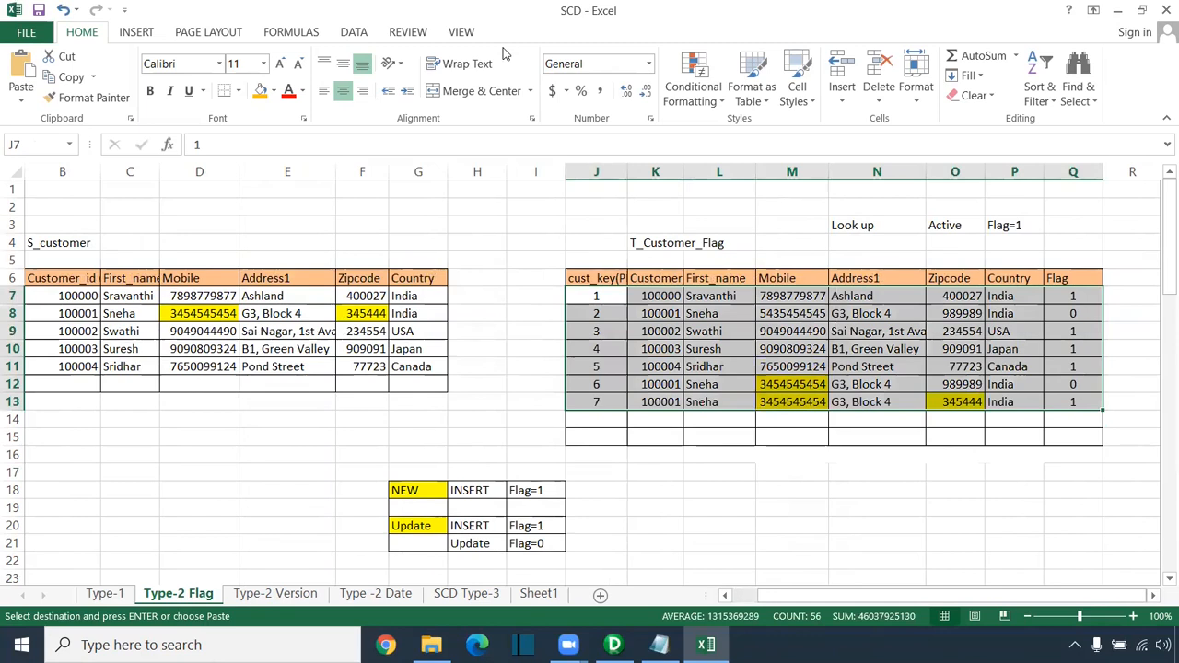
key(Delete)
click(274, 91)
click(259, 130)
click(795, 495)
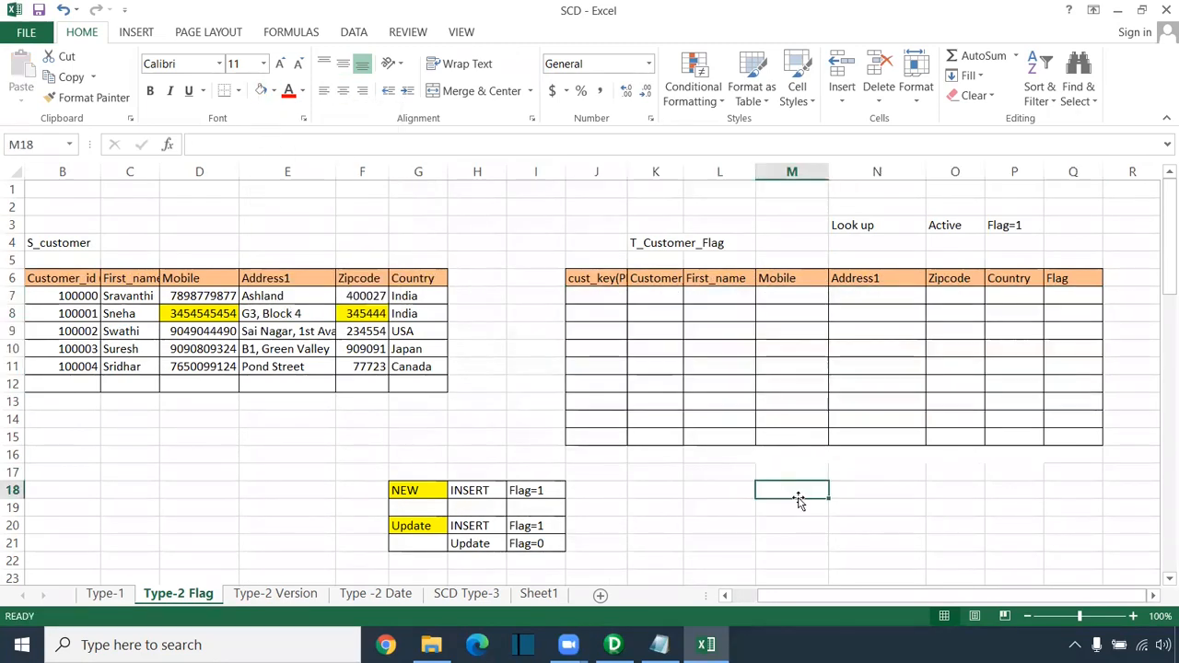
Step: Remove the yellow highlight from source cells D8:F8
drag(193, 313, 380, 313)
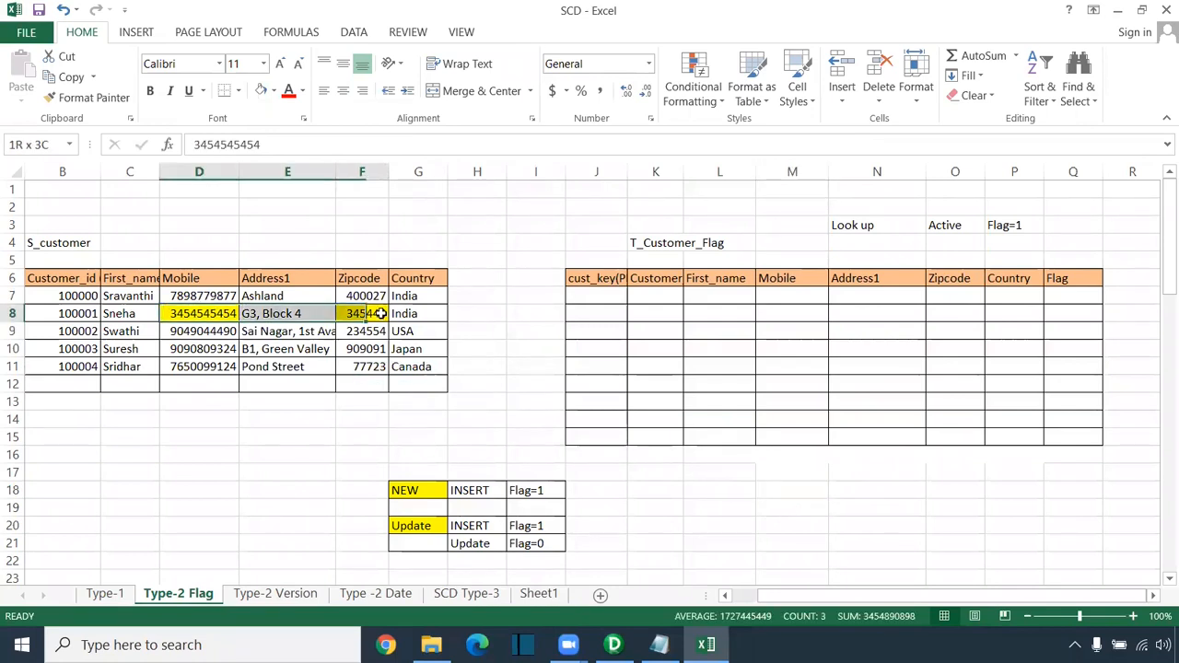
click(261, 93)
drag(806, 603, 773, 603)
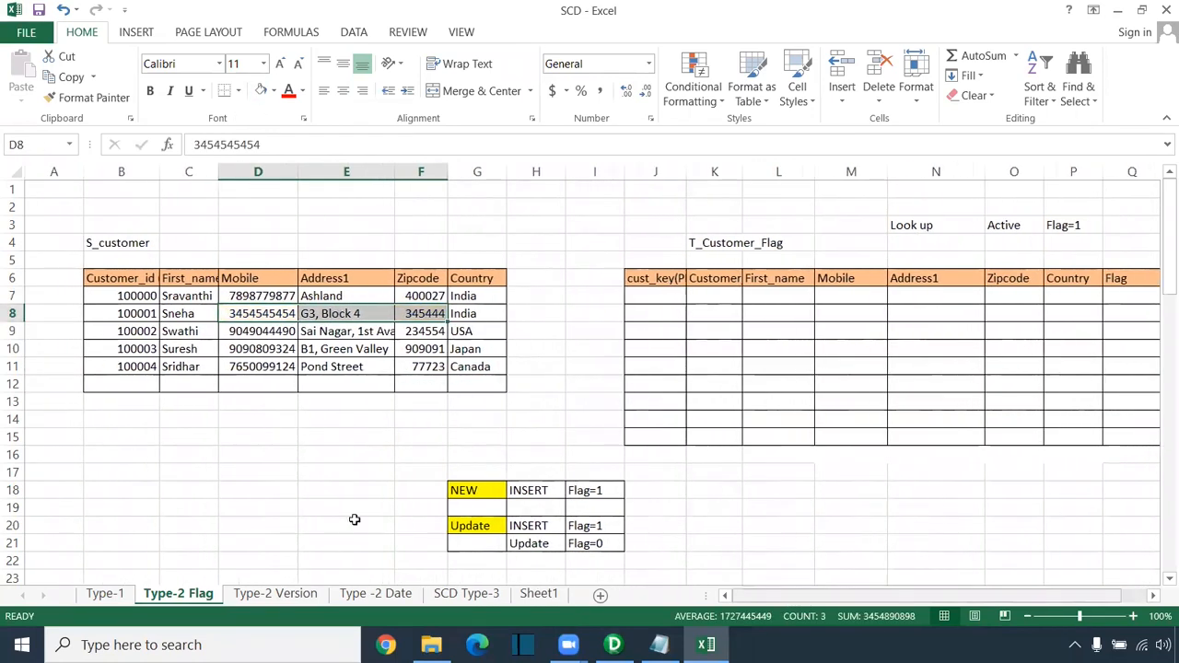
click(109, 245)
click(701, 243)
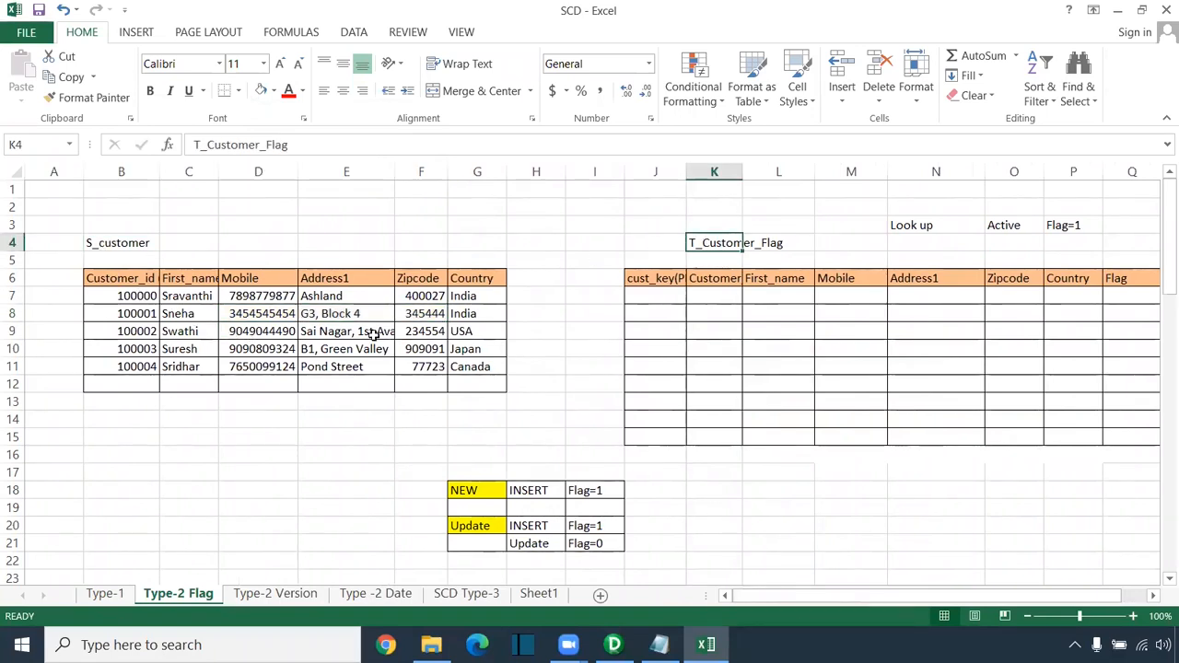
click(150, 295)
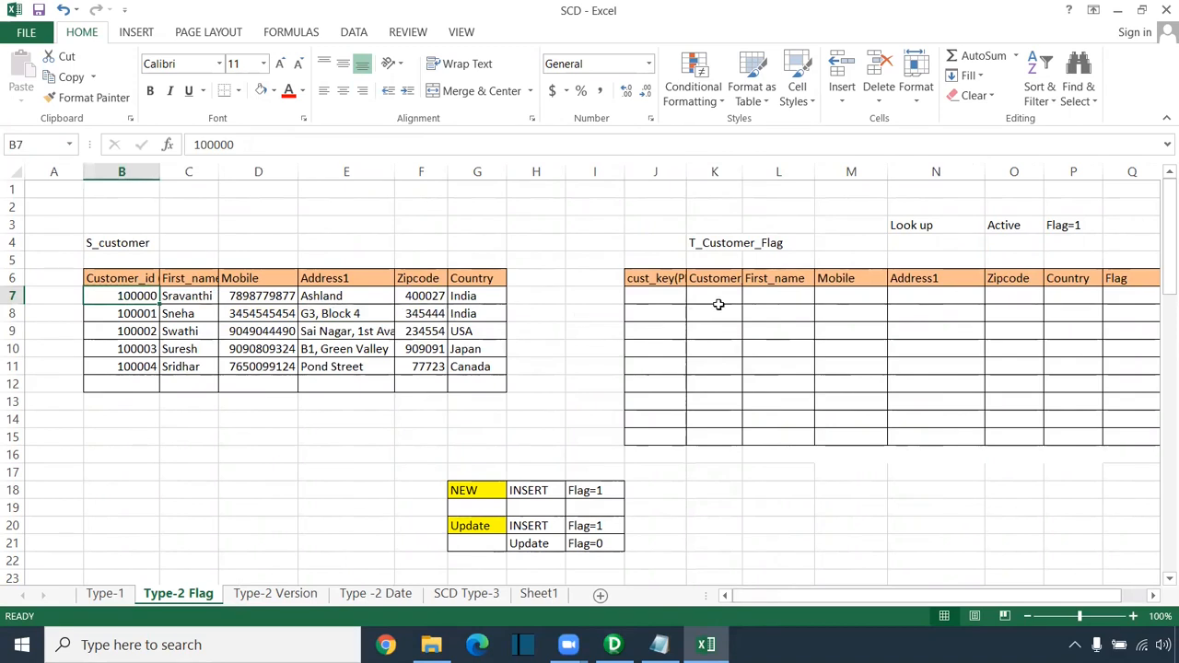
Step: Copy S_customer rows B7:G11 into T_Customer_Flag starting at K7
drag(145, 294, 488, 371)
key(ctrl+c)
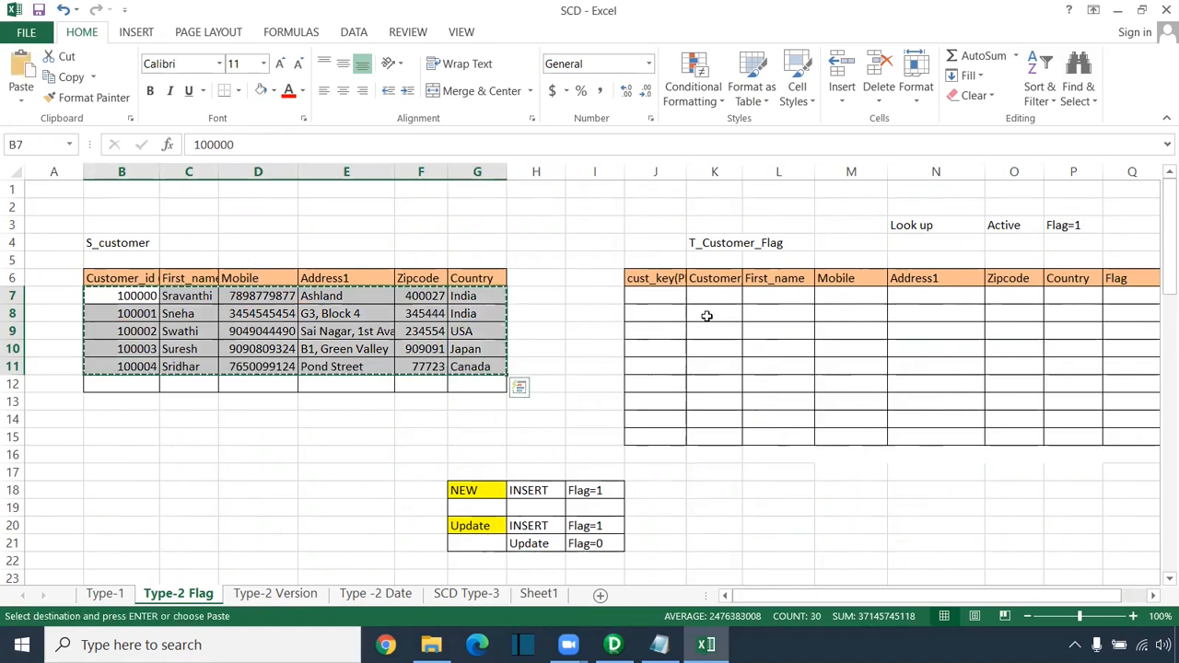
click(723, 298)
key(ctrl+v)
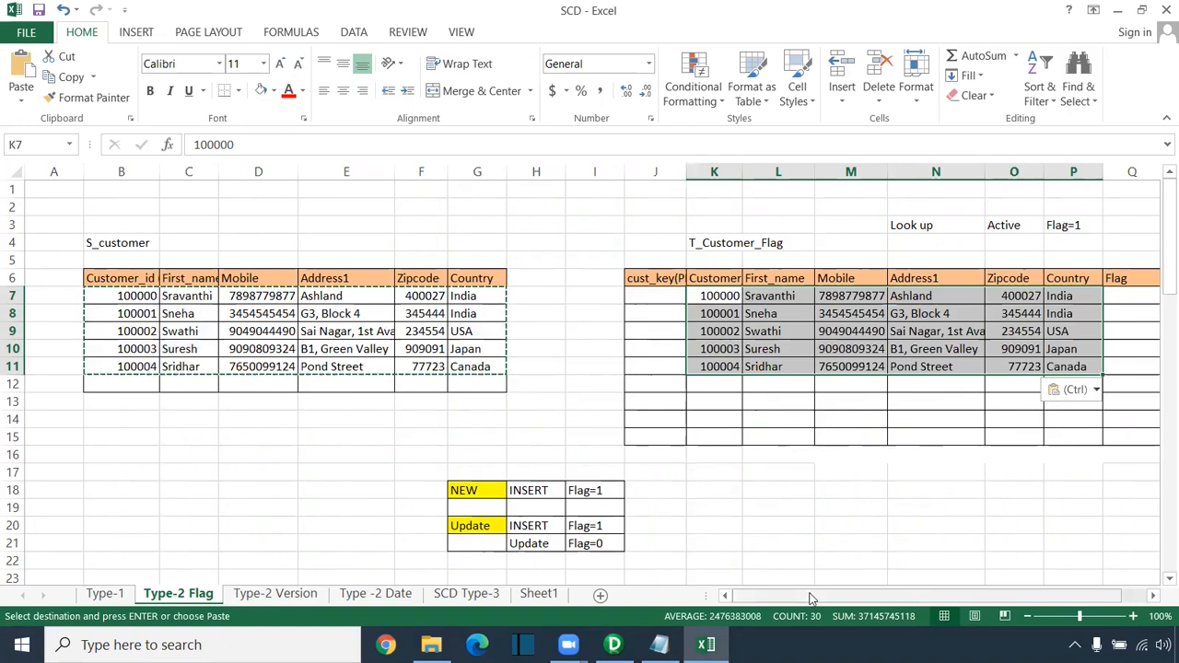
drag(815, 597, 839, 598)
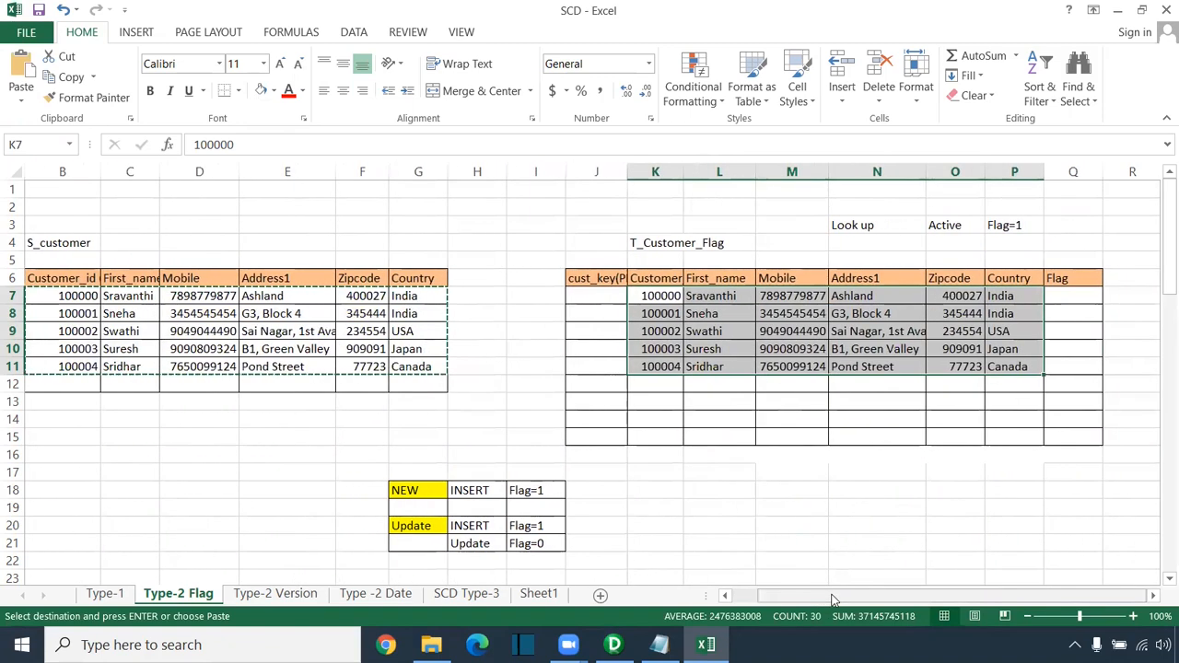
click(209, 334)
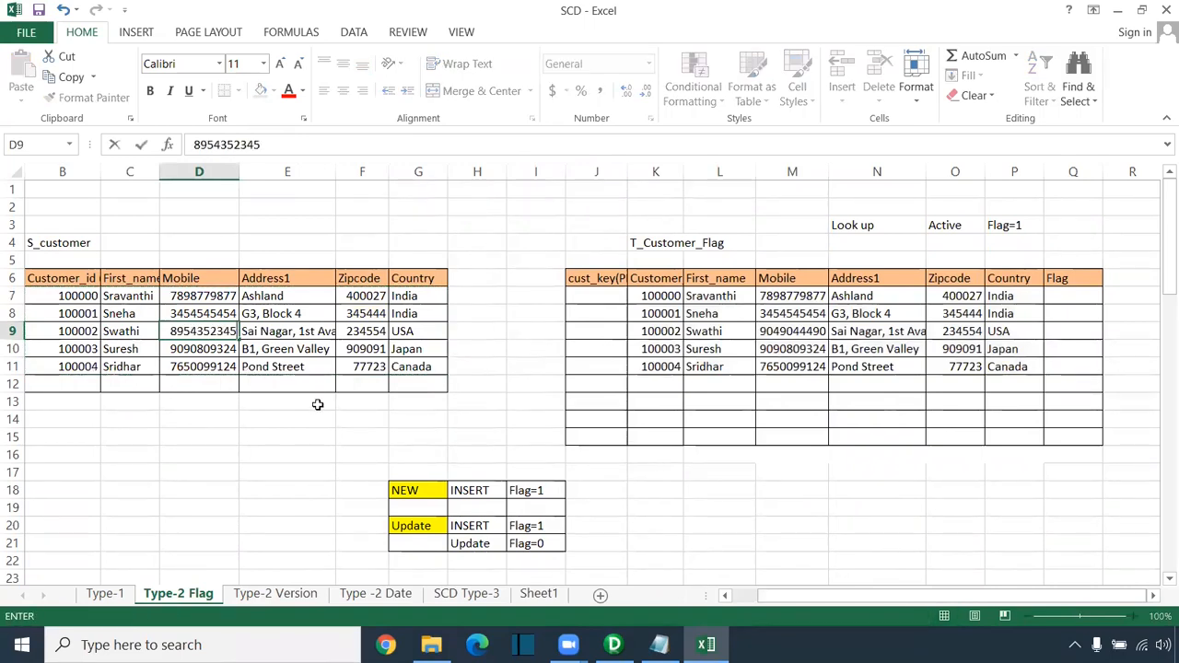
Step: Enter a new mobile number for the third customer in D9 and fill it orange
click(212, 433)
click(203, 332)
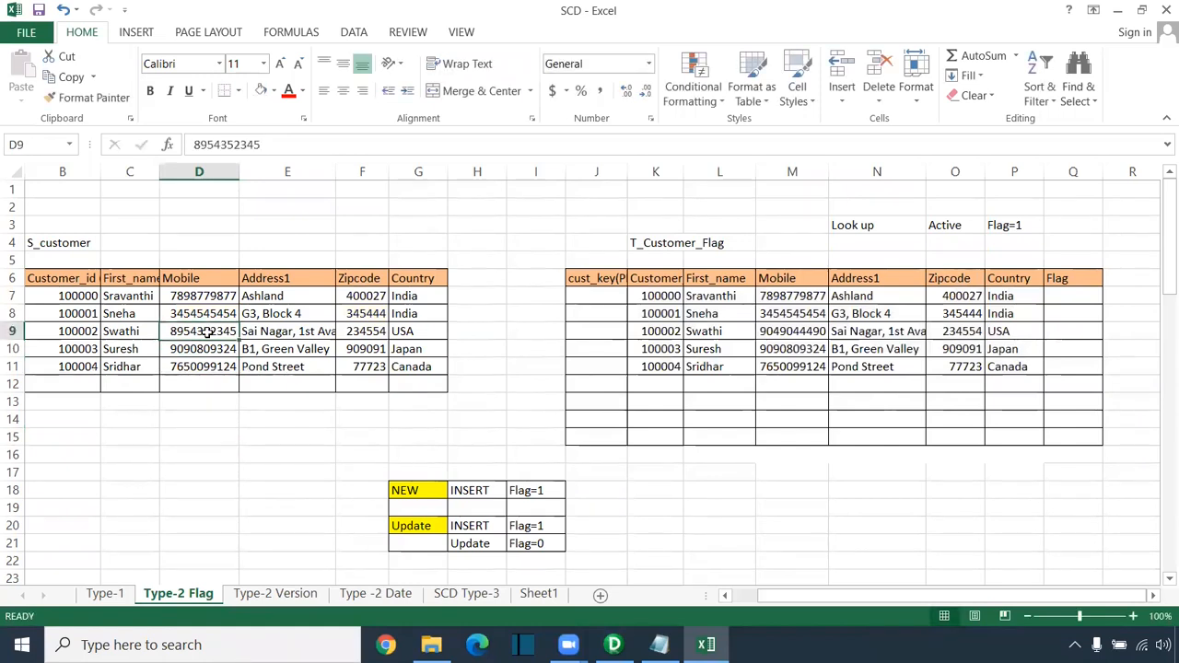
click(272, 91)
click(289, 229)
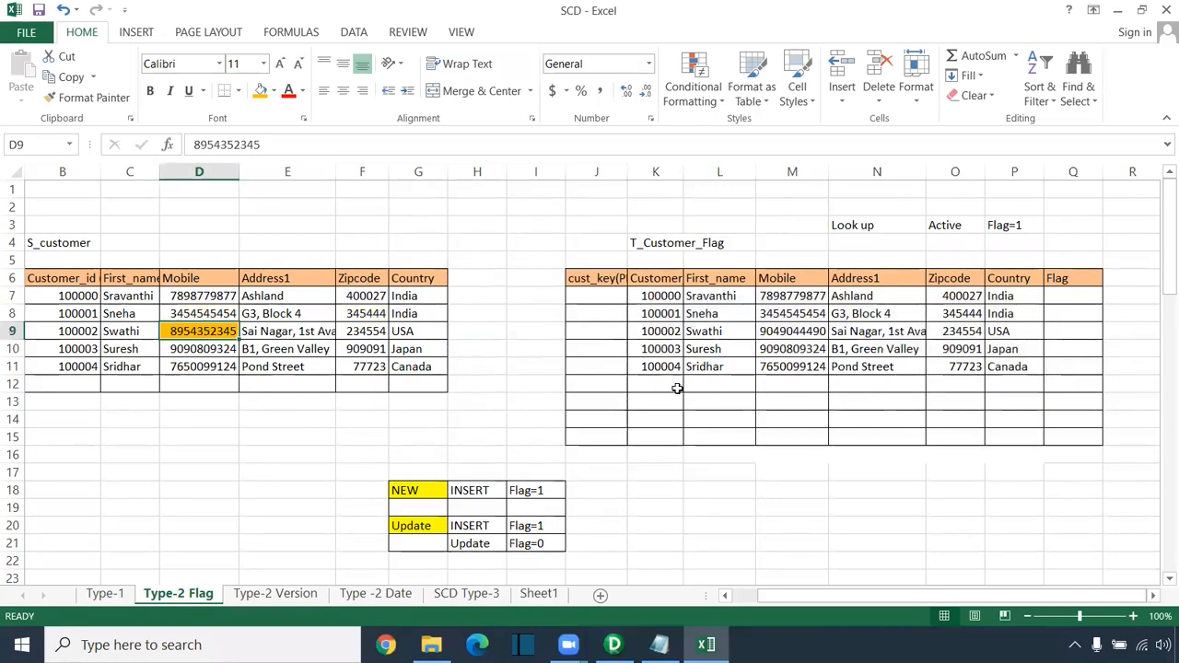
drag(79, 333, 417, 332)
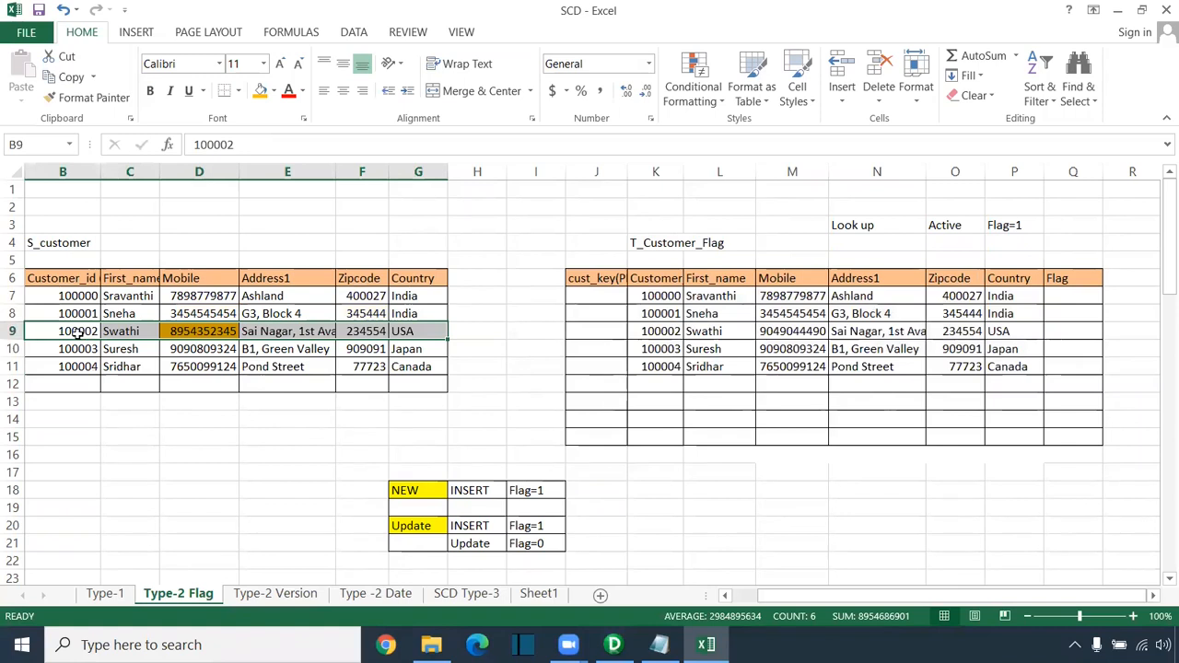
Step: Copy the changed third-customer row B9:G9 into T_Customer_Flag as a new row at K12
click(115, 330)
drag(42, 330, 414, 331)
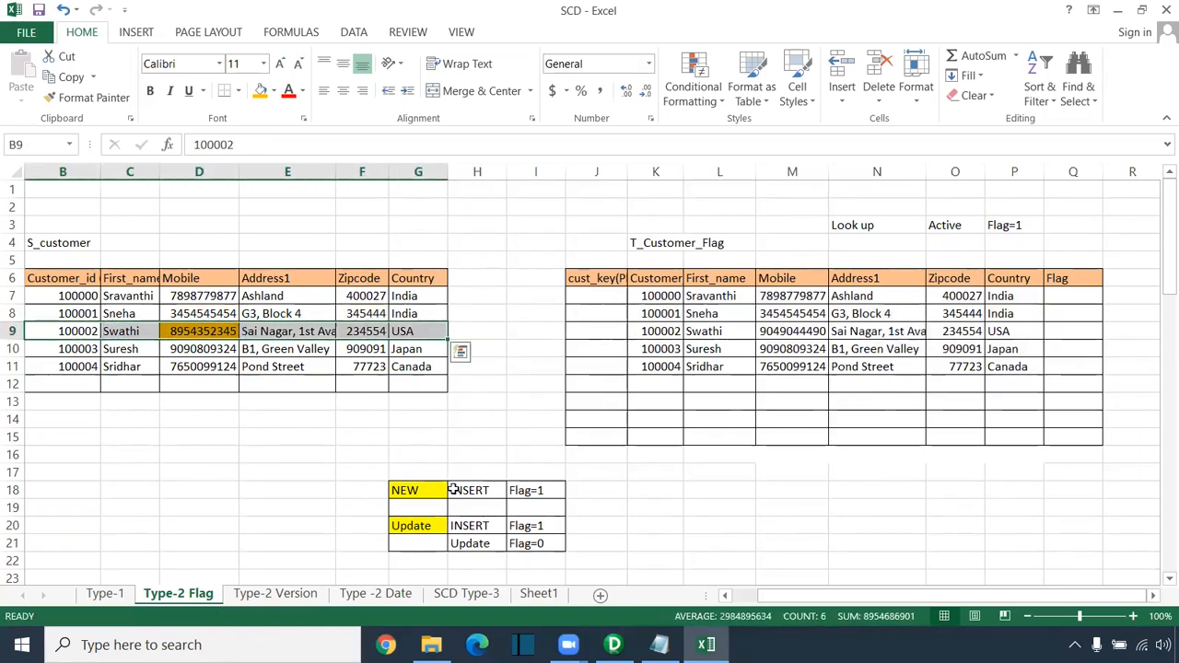
drag(316, 513, 616, 562)
drag(46, 330, 414, 340)
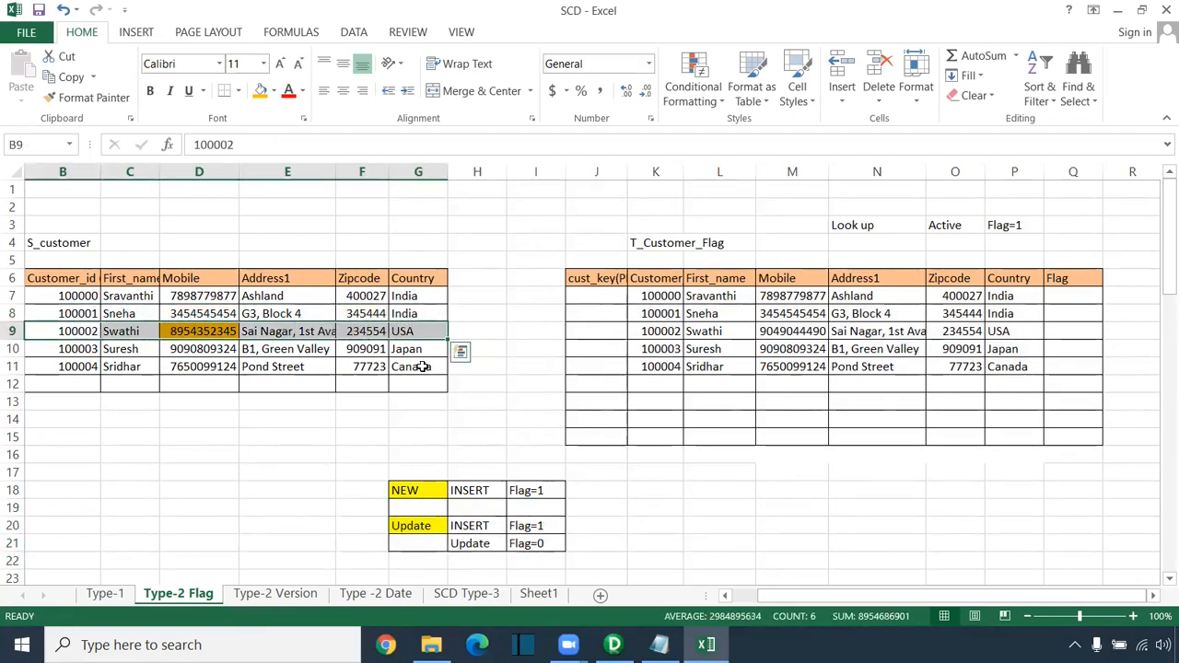
key(ctrl+c)
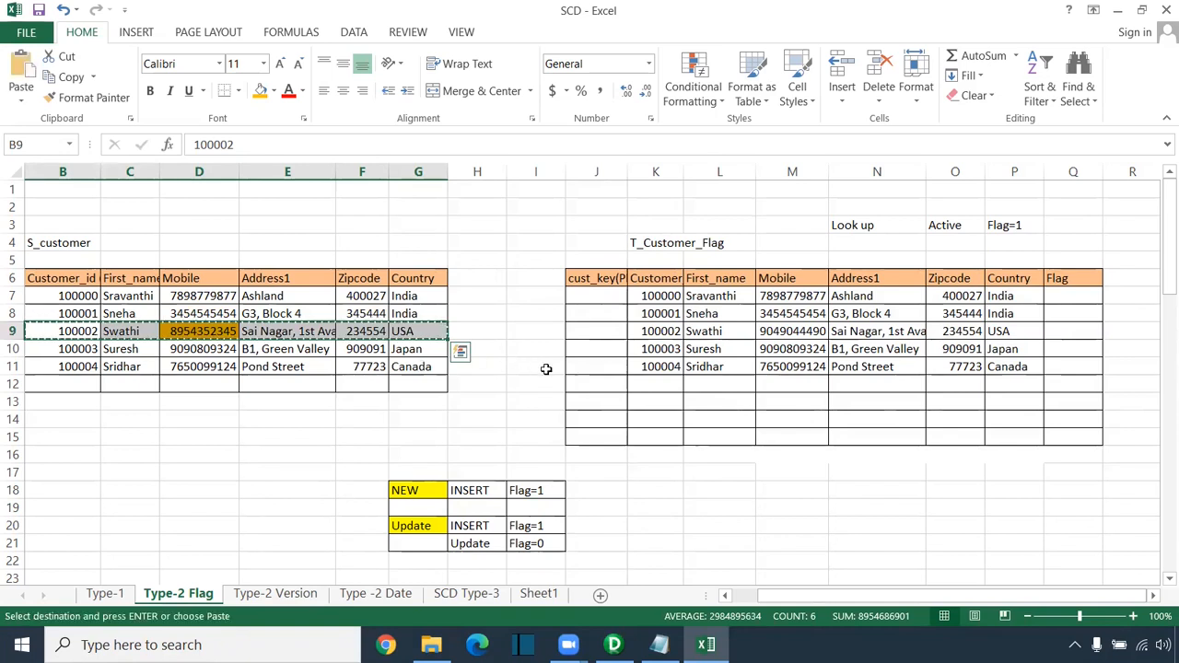
click(667, 384)
key(ctrl+v)
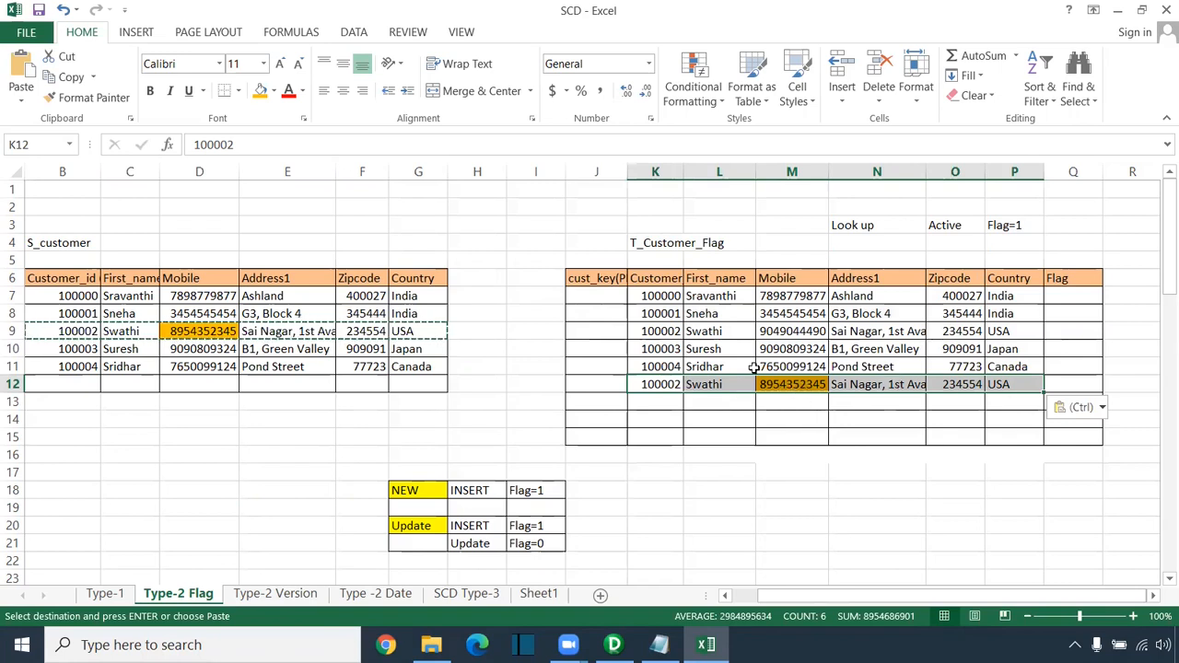
drag(658, 385, 1004, 383)
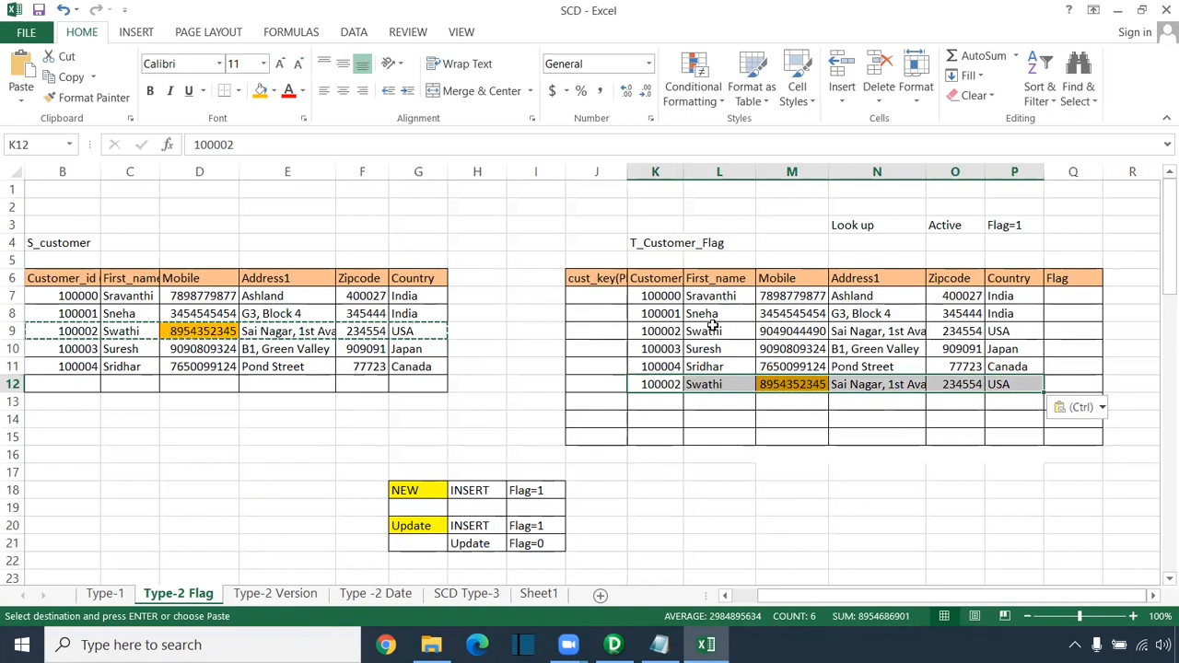
drag(648, 334, 1009, 331)
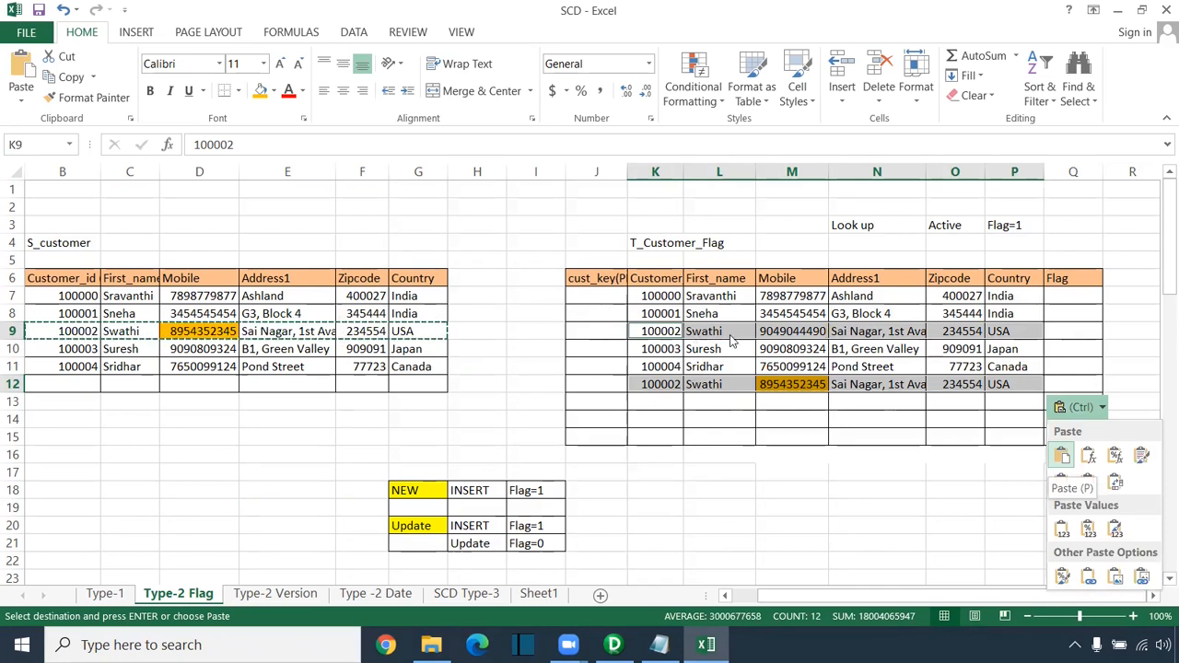
key(Escape)
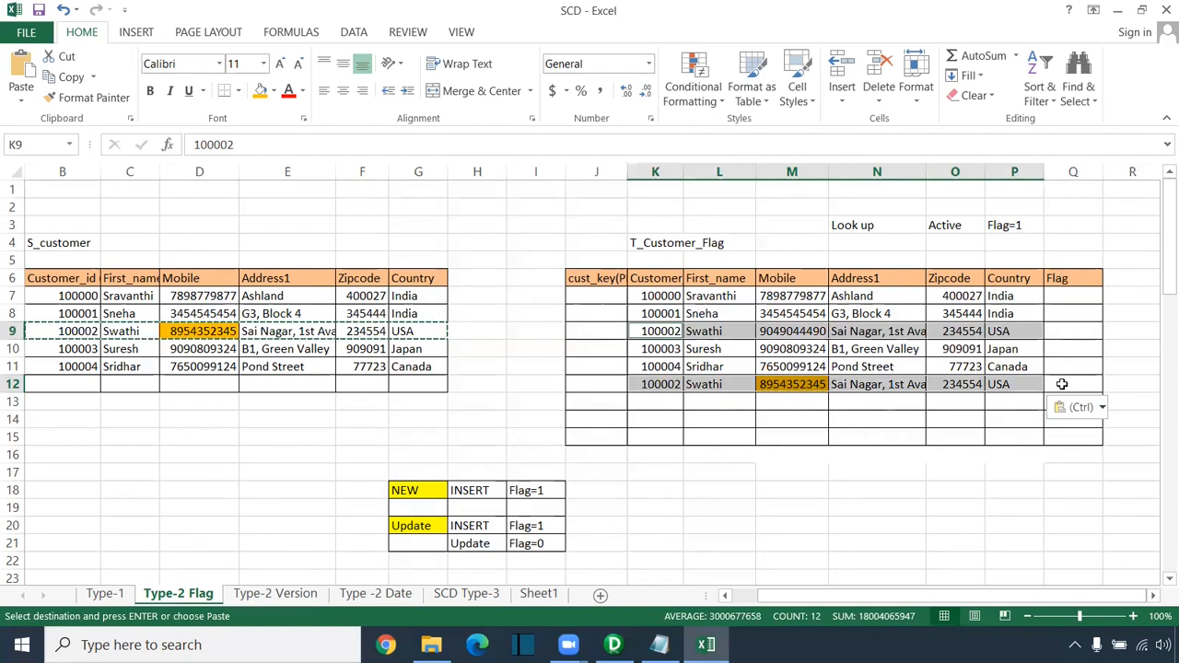
Step: Enter Flag value 1 in every T_Customer_Flag row, Q7 through Q12
click(1061, 384)
text(1)
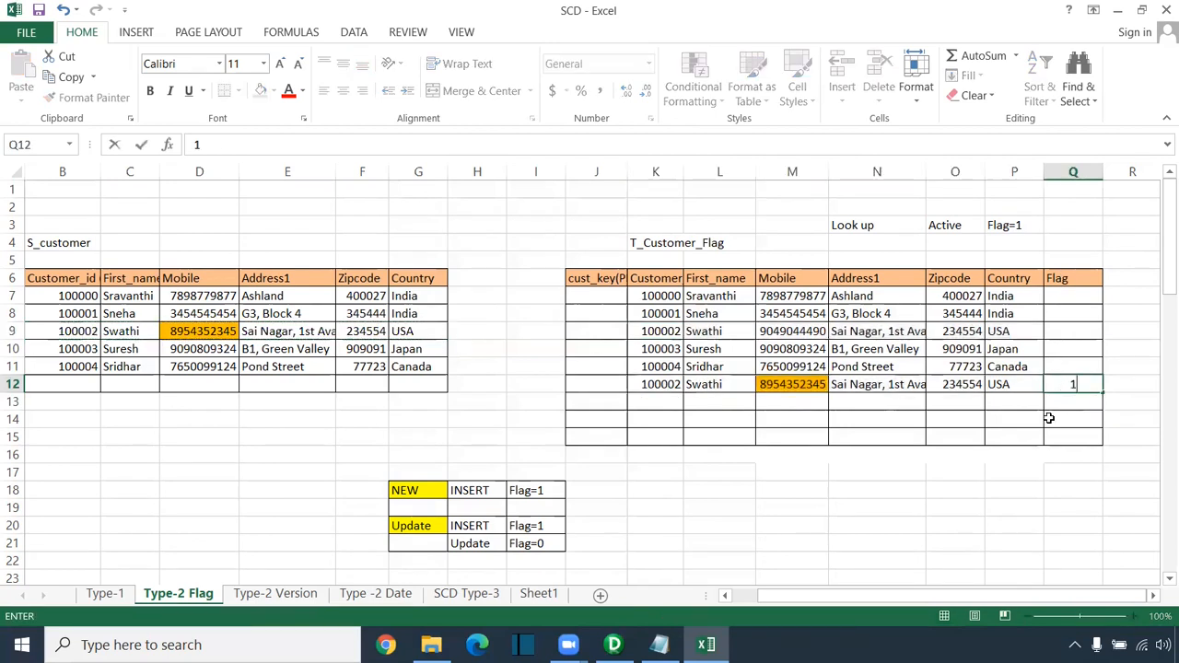
click(1062, 366)
text(1)
click(1071, 348)
text(1)
click(1073, 329)
text(1)
click(1073, 313)
text(1)
click(1073, 295)
text(1)
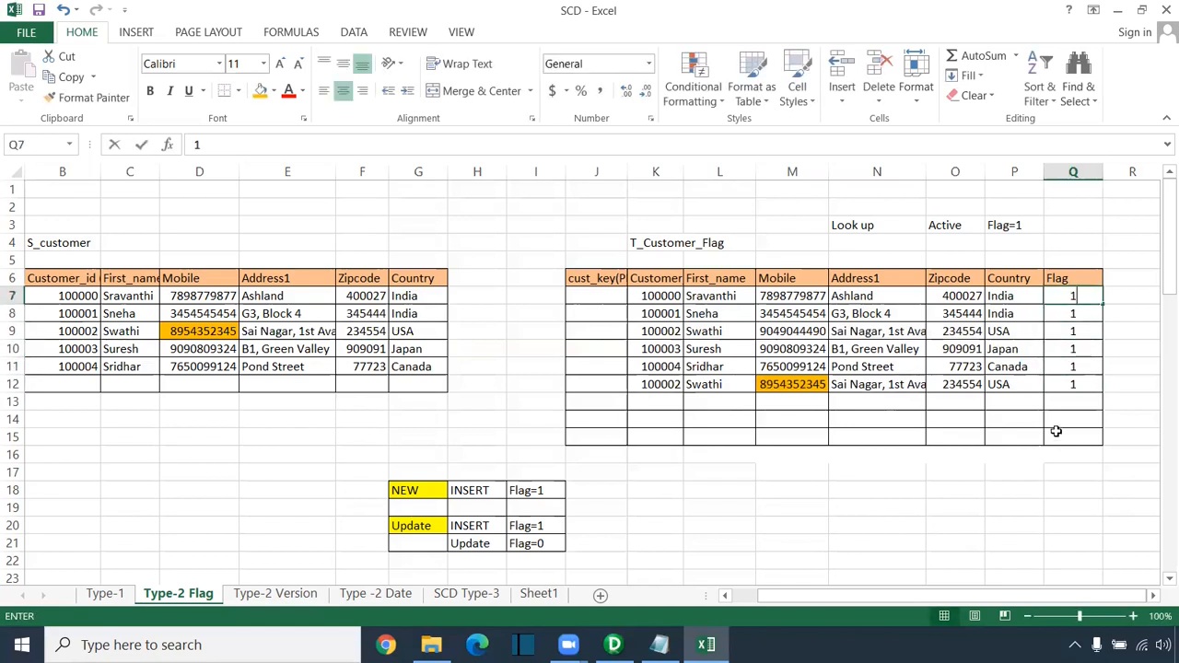
click(1071, 455)
drag(1066, 296, 1070, 385)
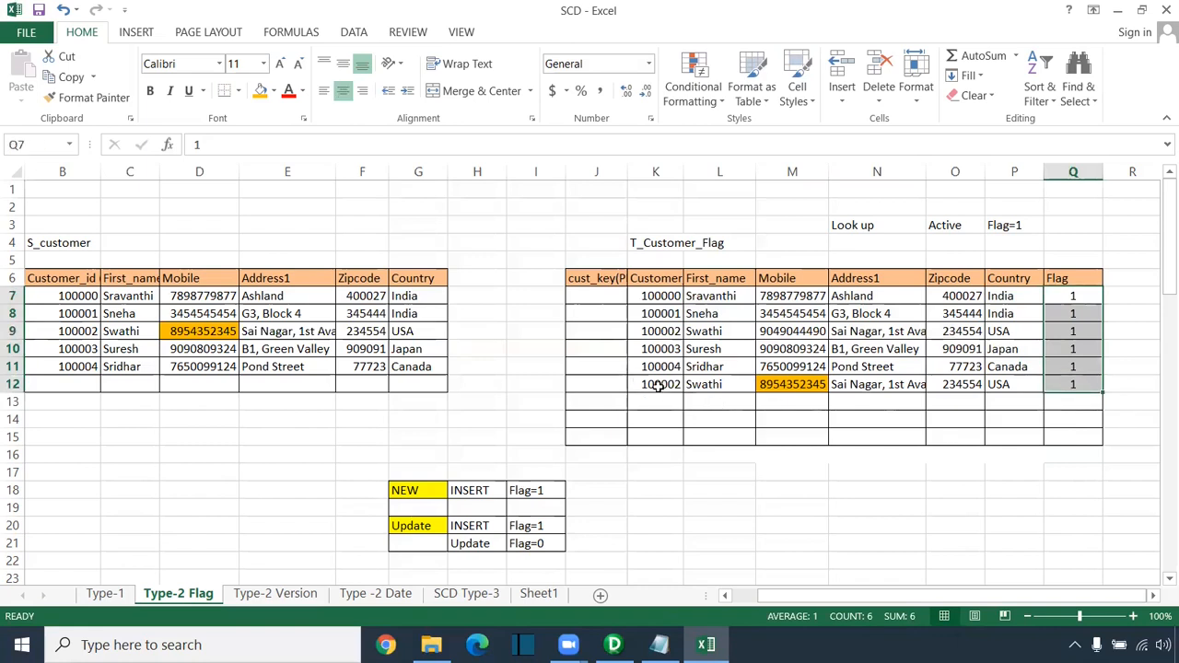
drag(615, 332, 1068, 332)
click(1073, 331)
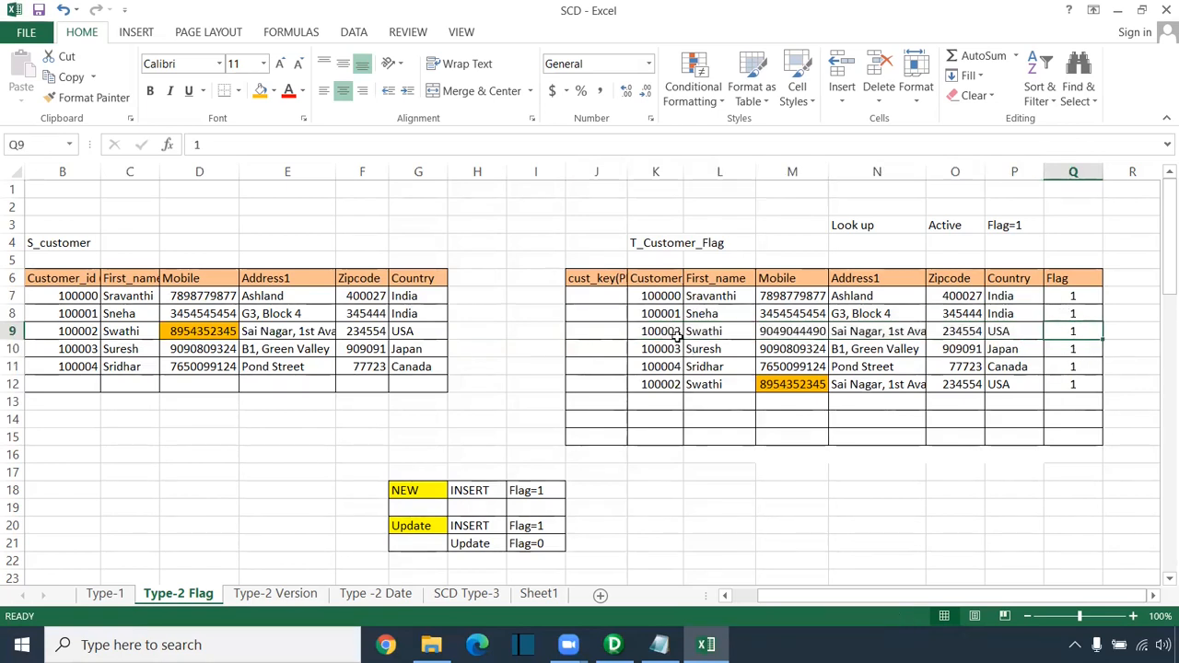
click(673, 334)
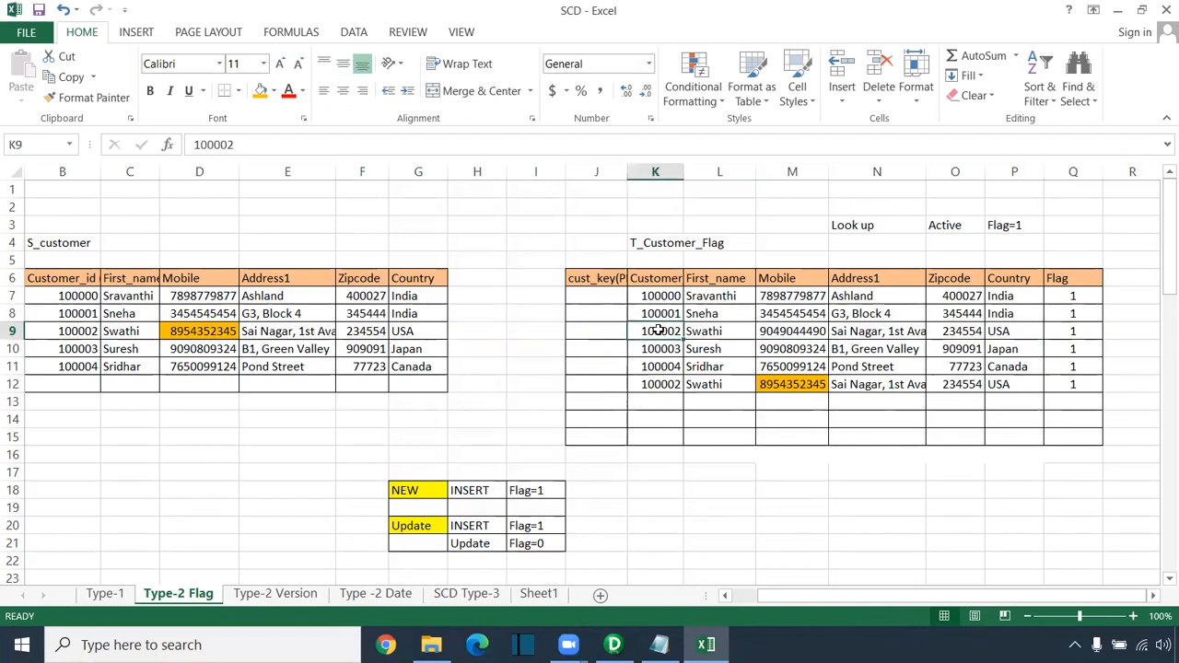
ctrl+click(663, 386)
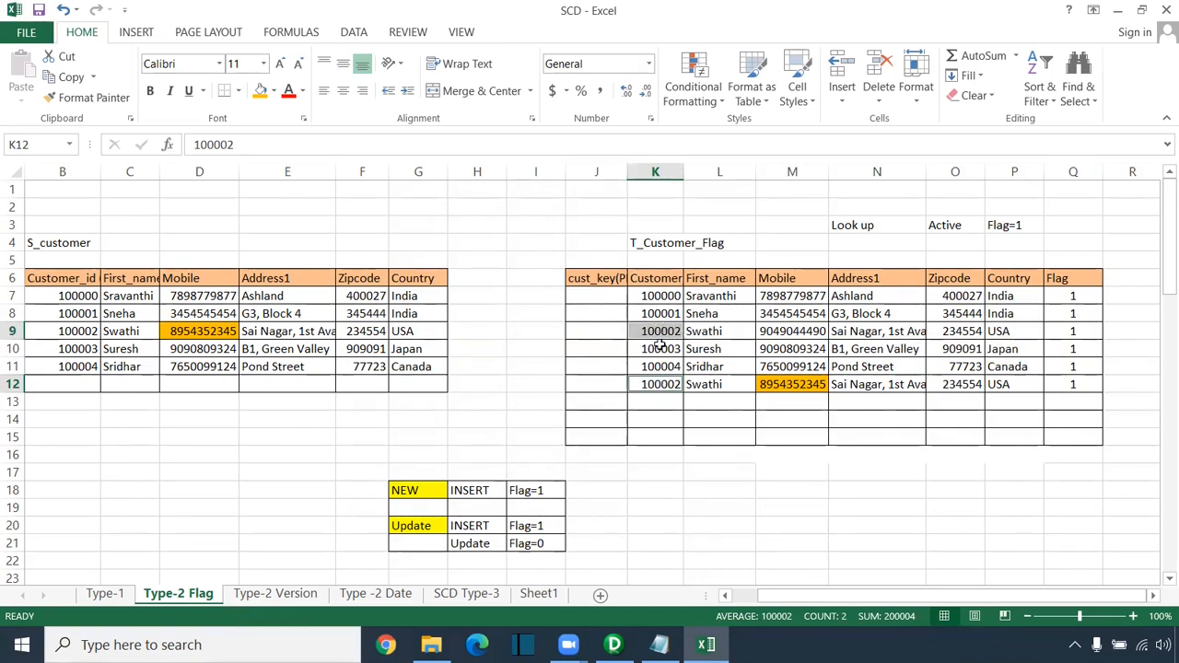
drag(658, 261, 663, 437)
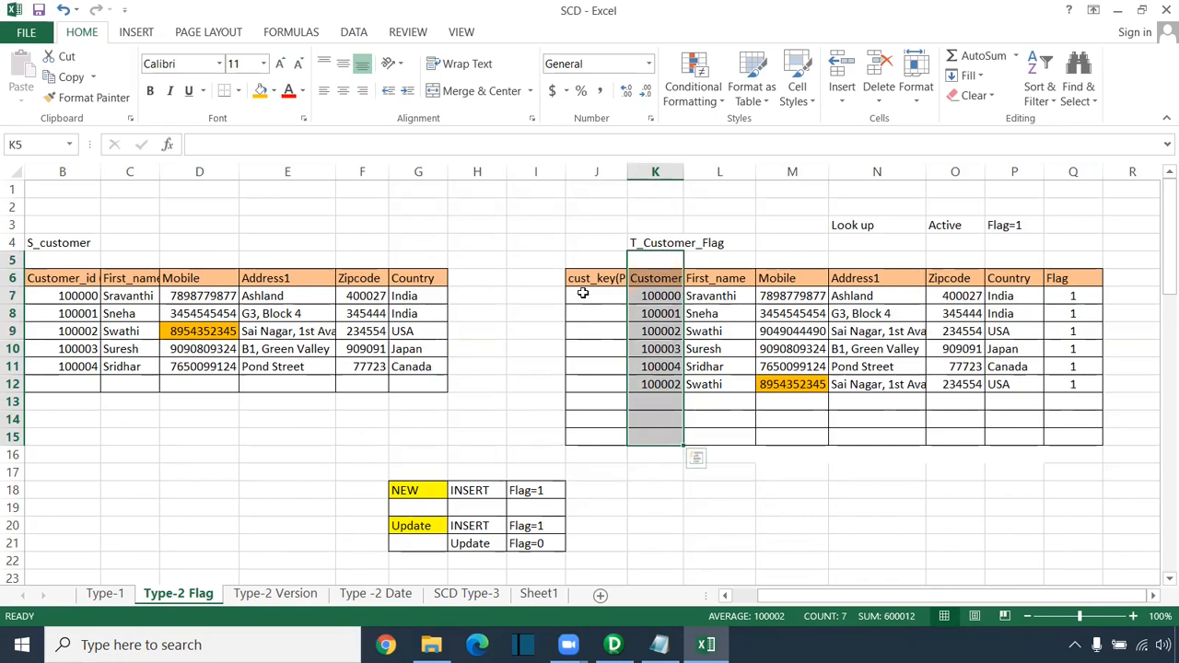
drag(604, 245, 590, 454)
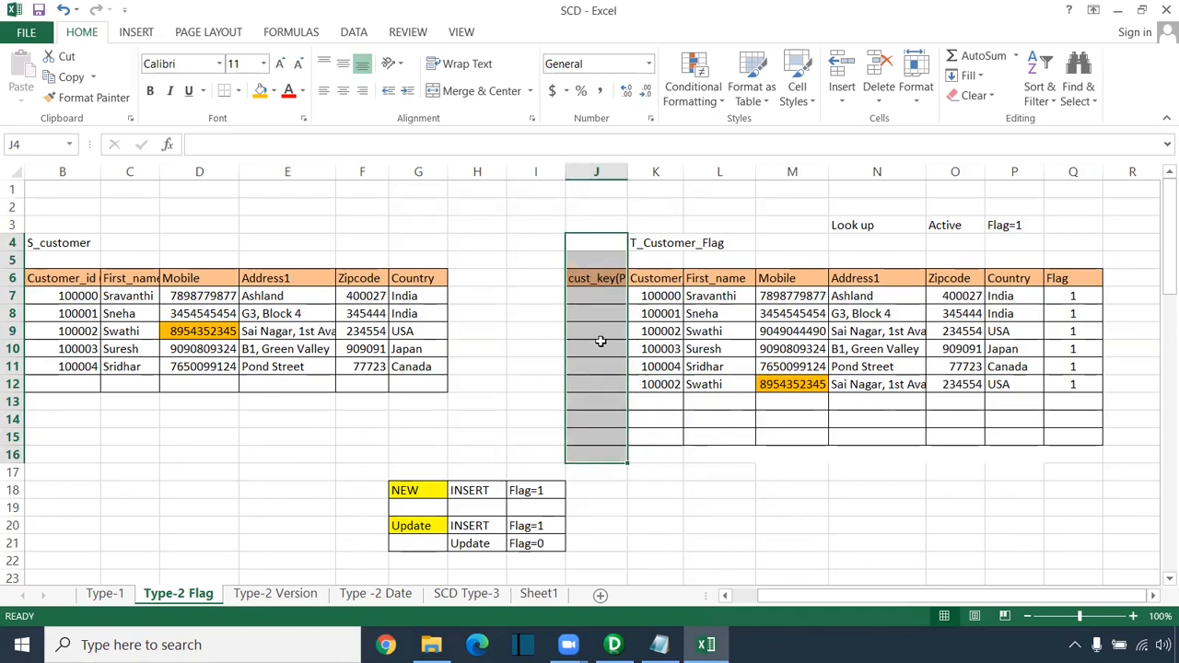
click(660, 645)
scroll(359, 472, down, 3)
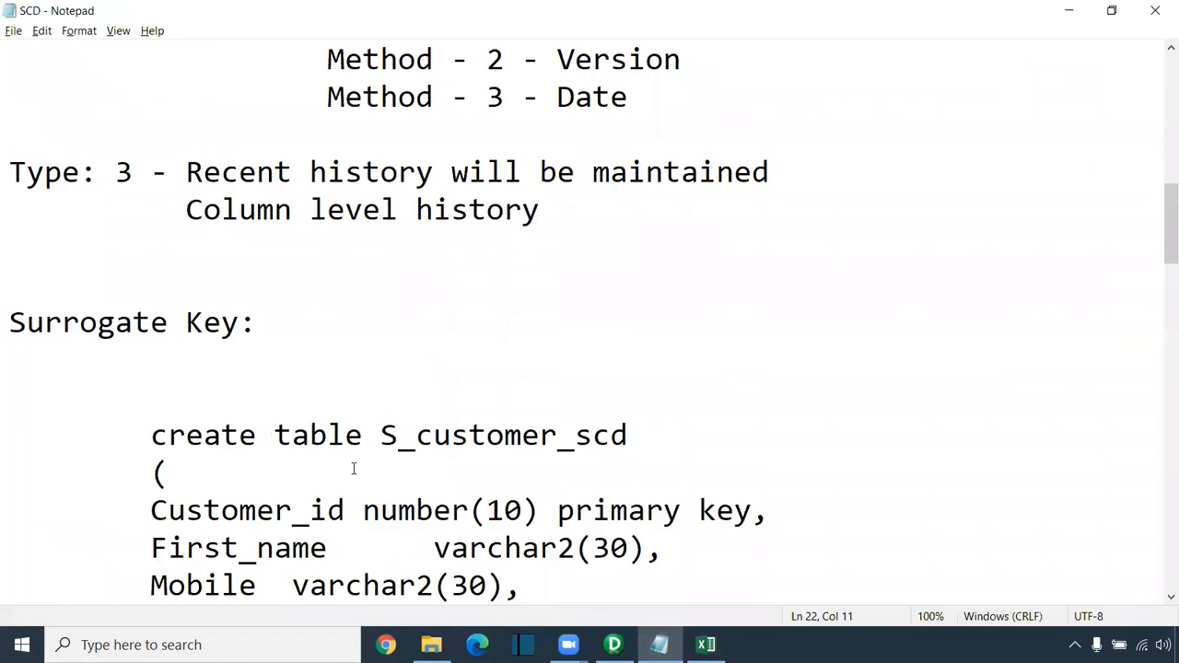
scroll(353, 469, down, 4)
scroll(353, 469, up, 3)
drag(11, 210, 263, 215)
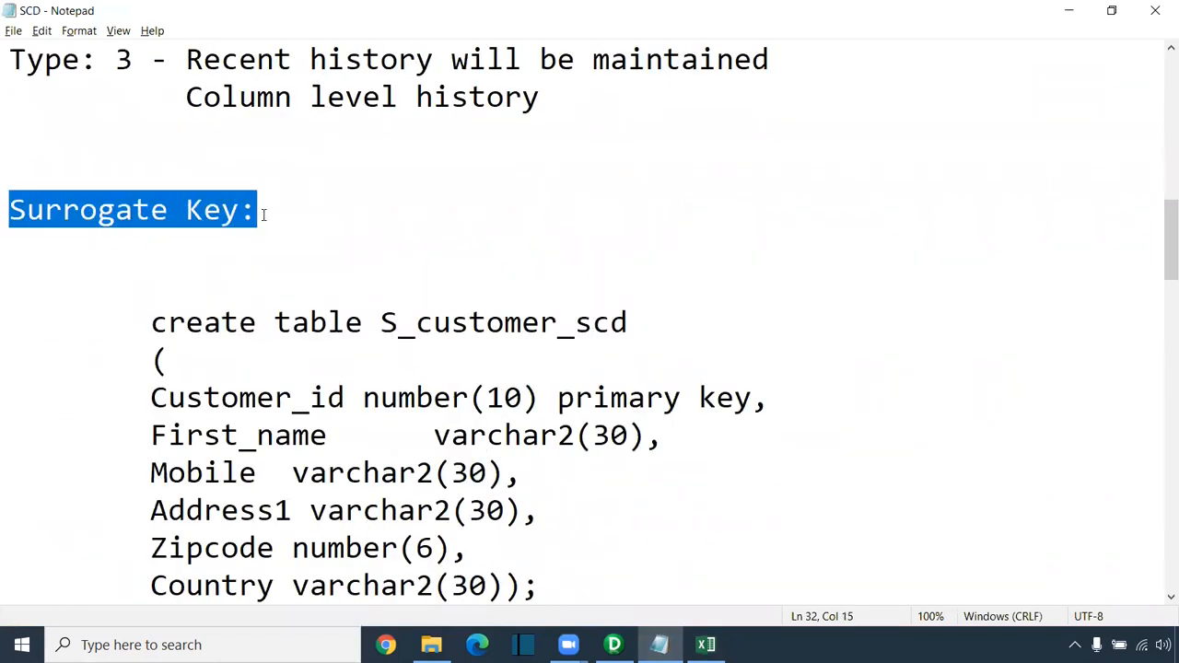
click(1068, 11)
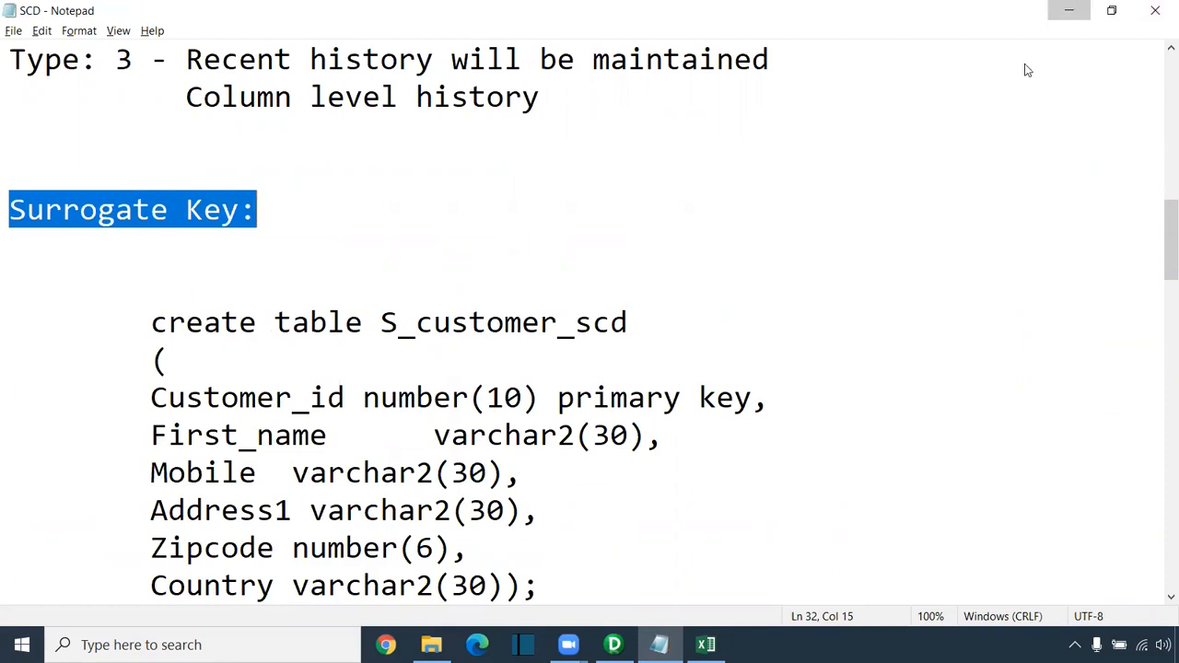
drag(660, 275, 650, 443)
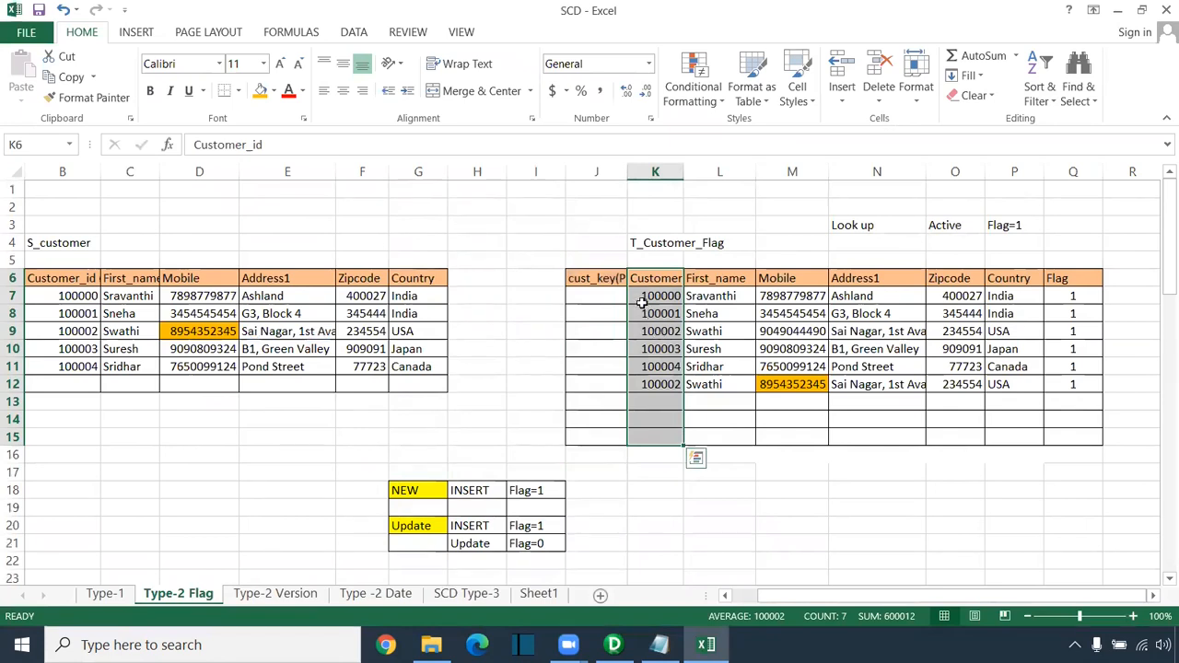
Step: Fill cust_key J7:J12 with the series 1 to 6, then select the old 100002 record's Flag cell Q9
drag(596, 260, 578, 460)
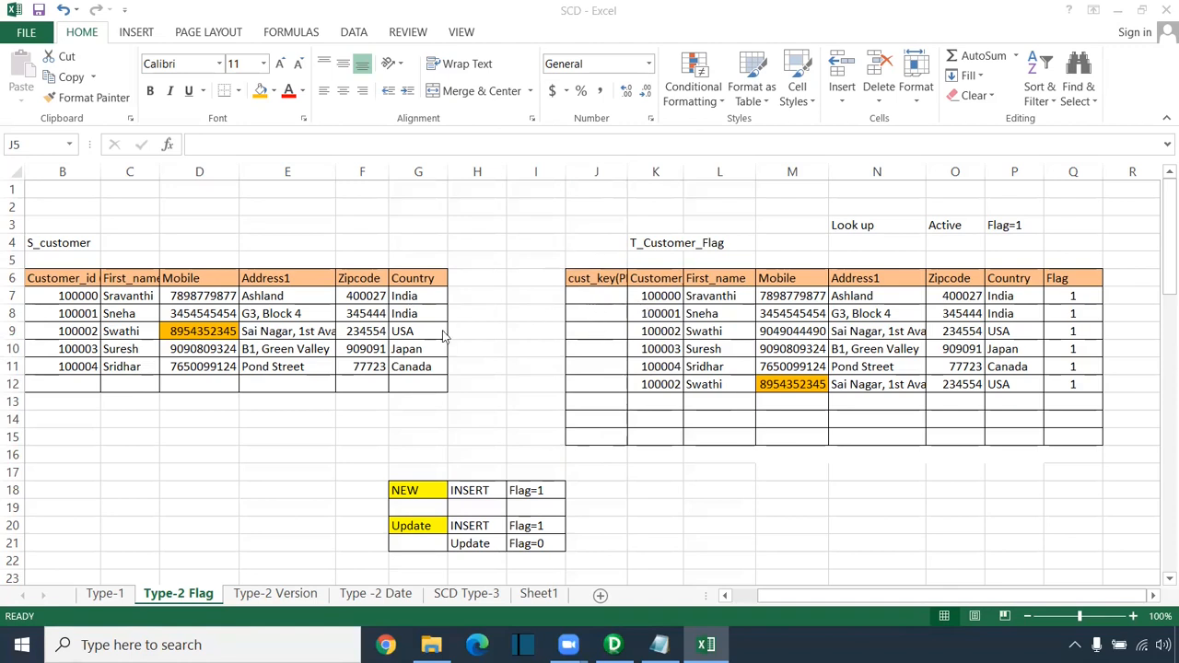
click(607, 298)
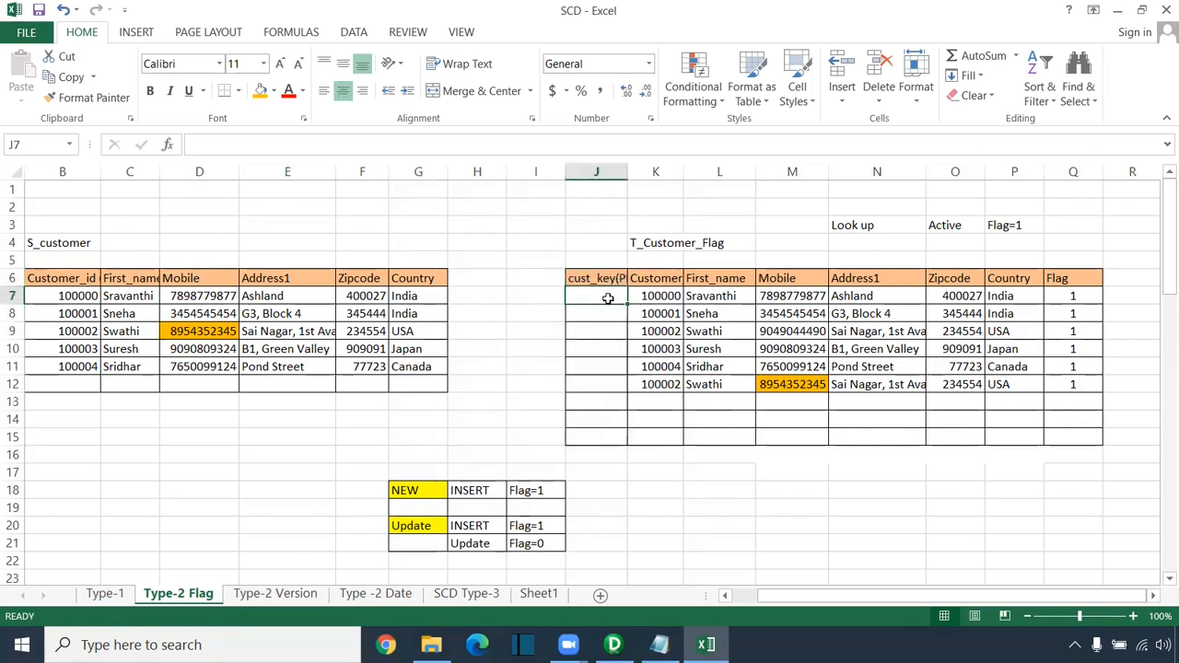
text(1)
key(Return)
click(604, 297)
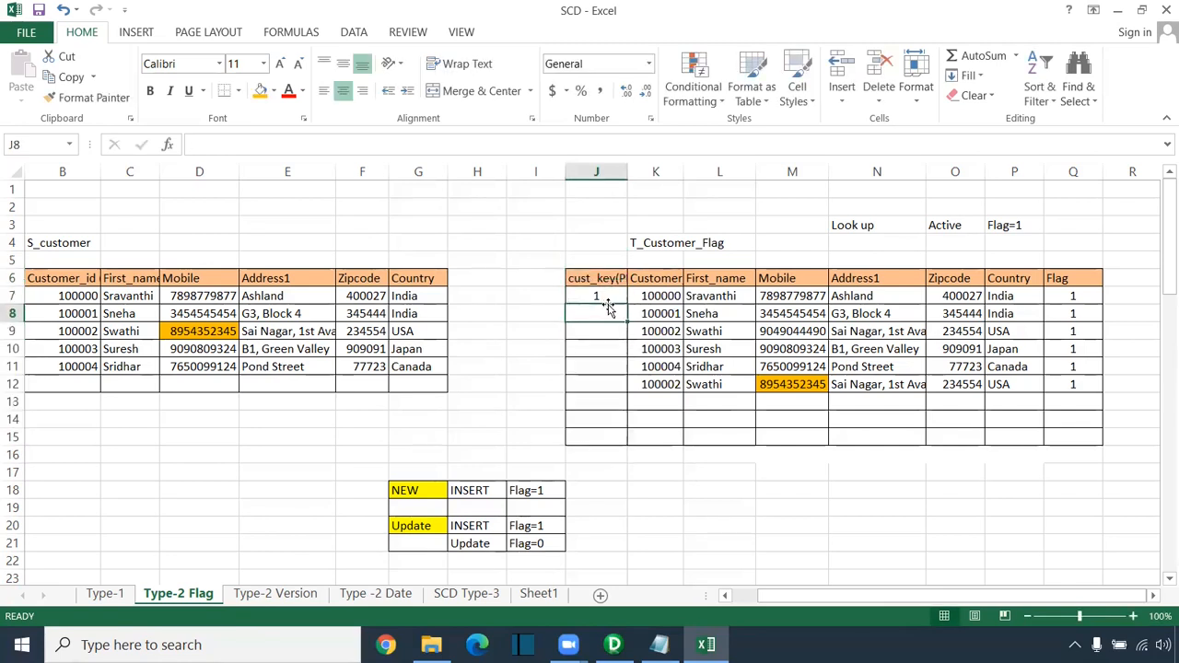
drag(626, 304, 636, 398)
click(647, 407)
click(648, 445)
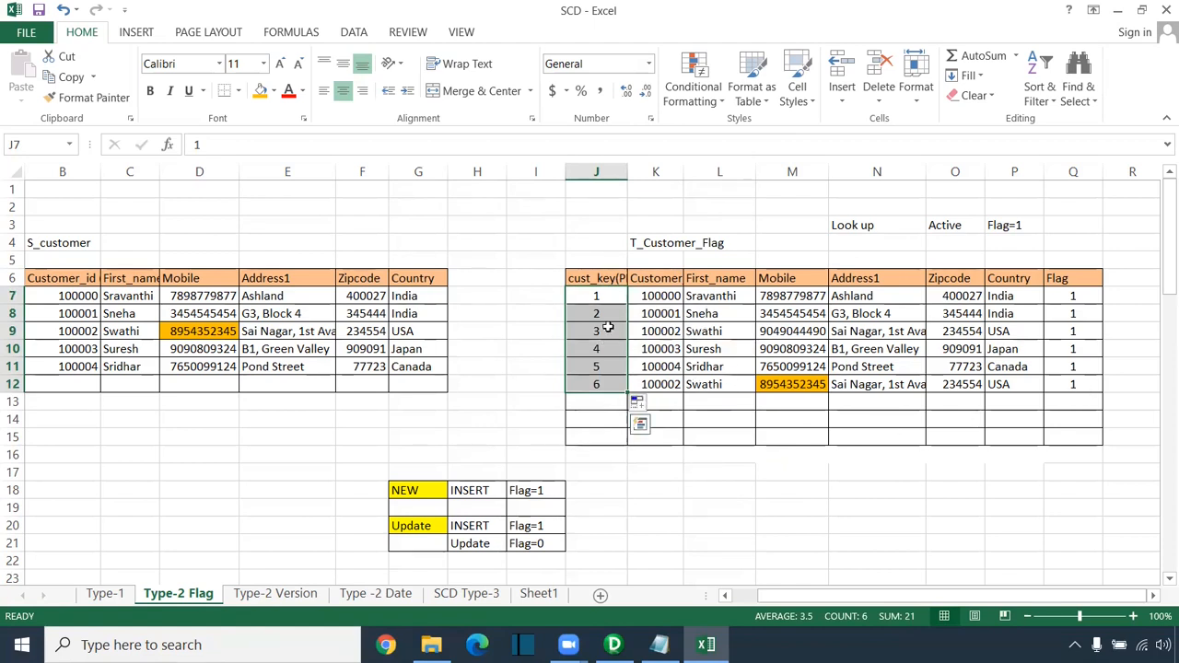
drag(592, 333, 1067, 334)
click(1078, 333)
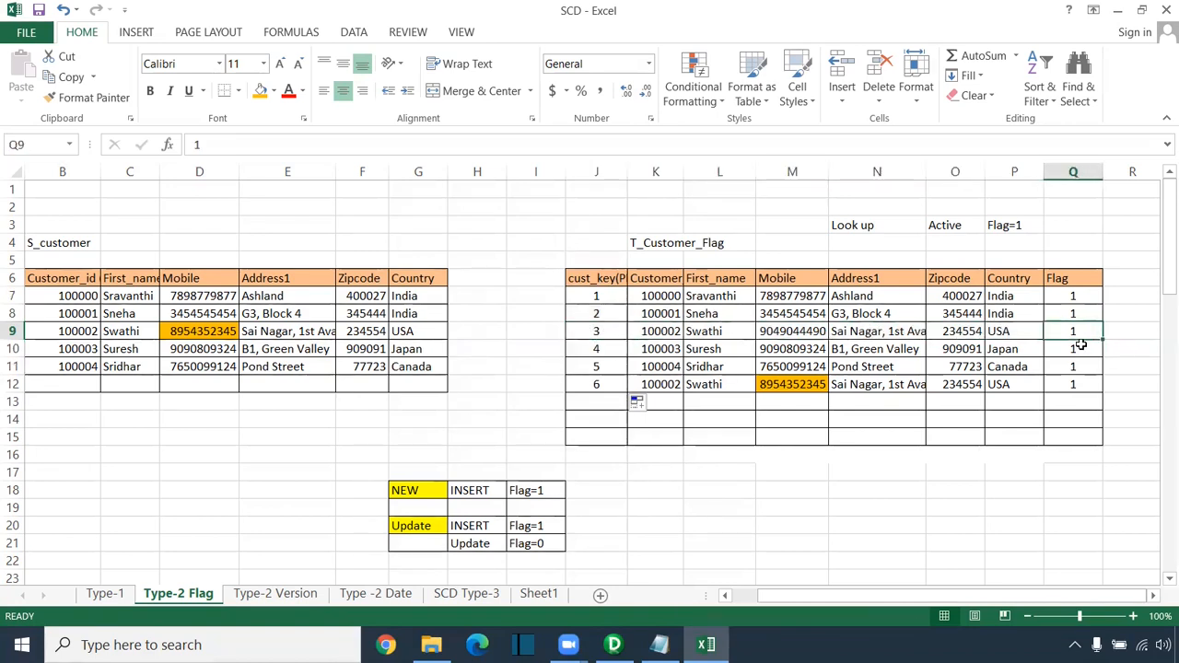
Step: Set the Flag of customer 100002's old row (Q9) to 0 and point out the Flag=0 rule
text(0)
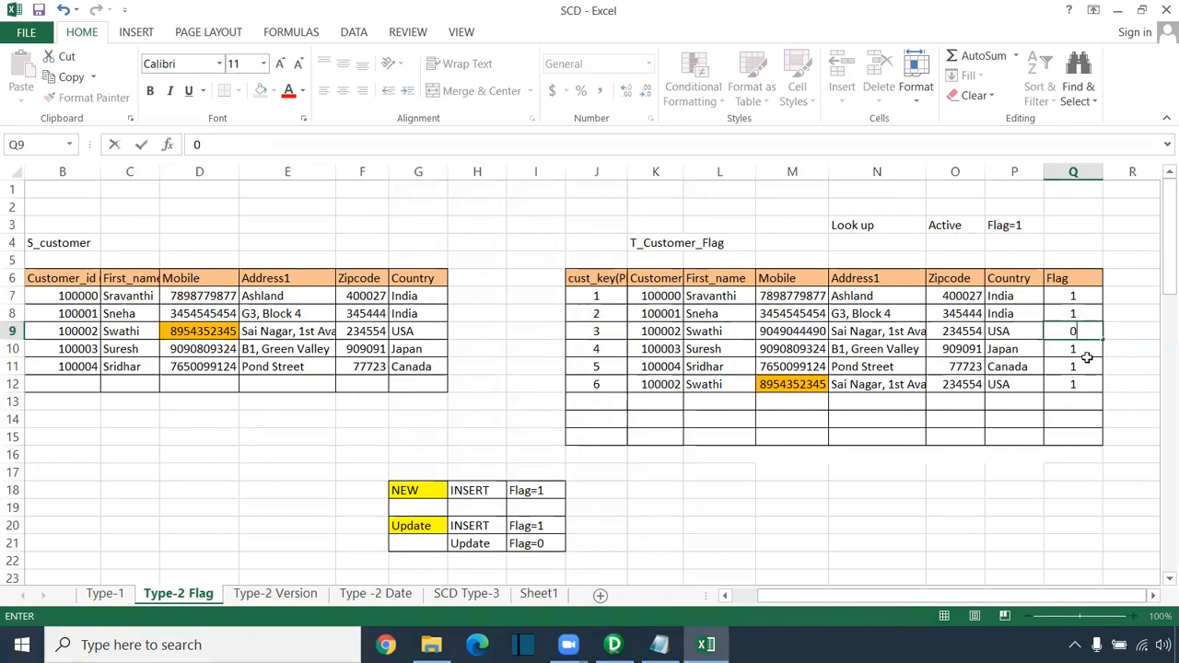
click(1077, 332)
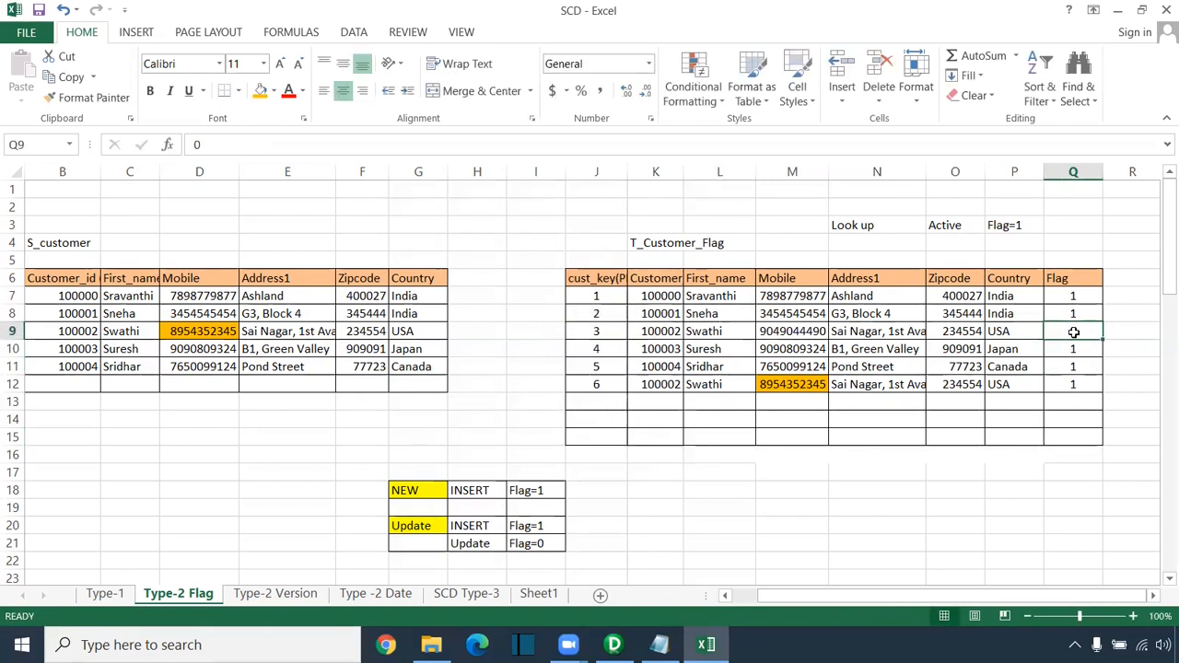
click(525, 544)
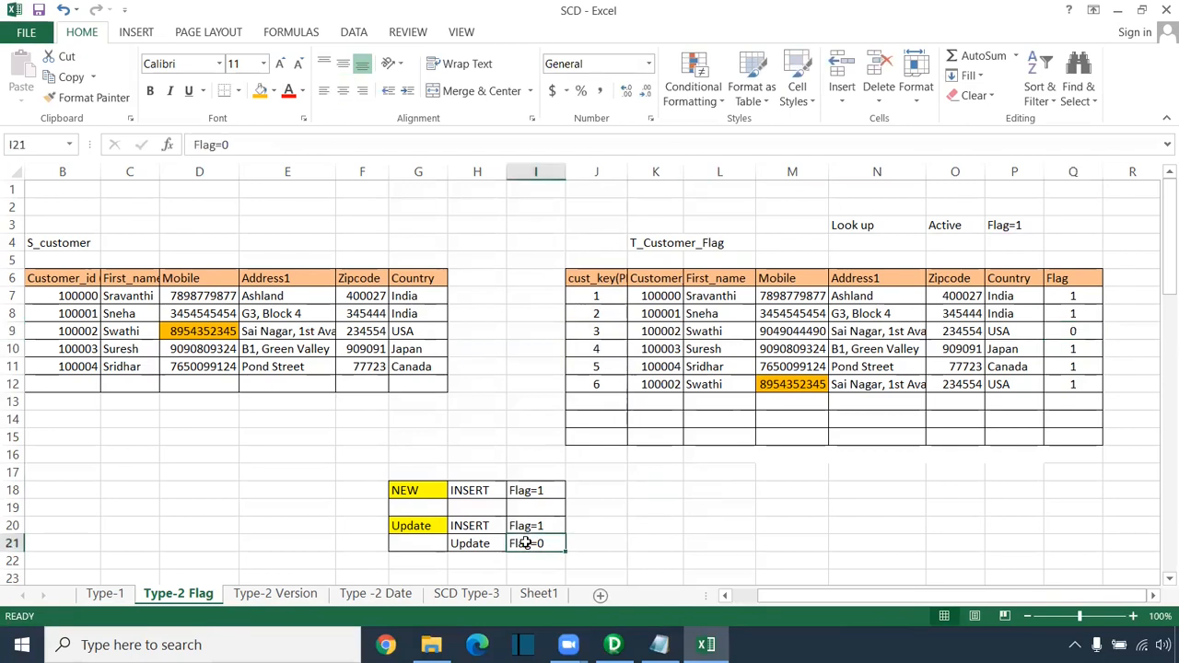
Step: Highlight the NEW/INSERT Flag=1 rule, the new cust_key 6 record in row 12 and the old row 9
drag(405, 488, 531, 490)
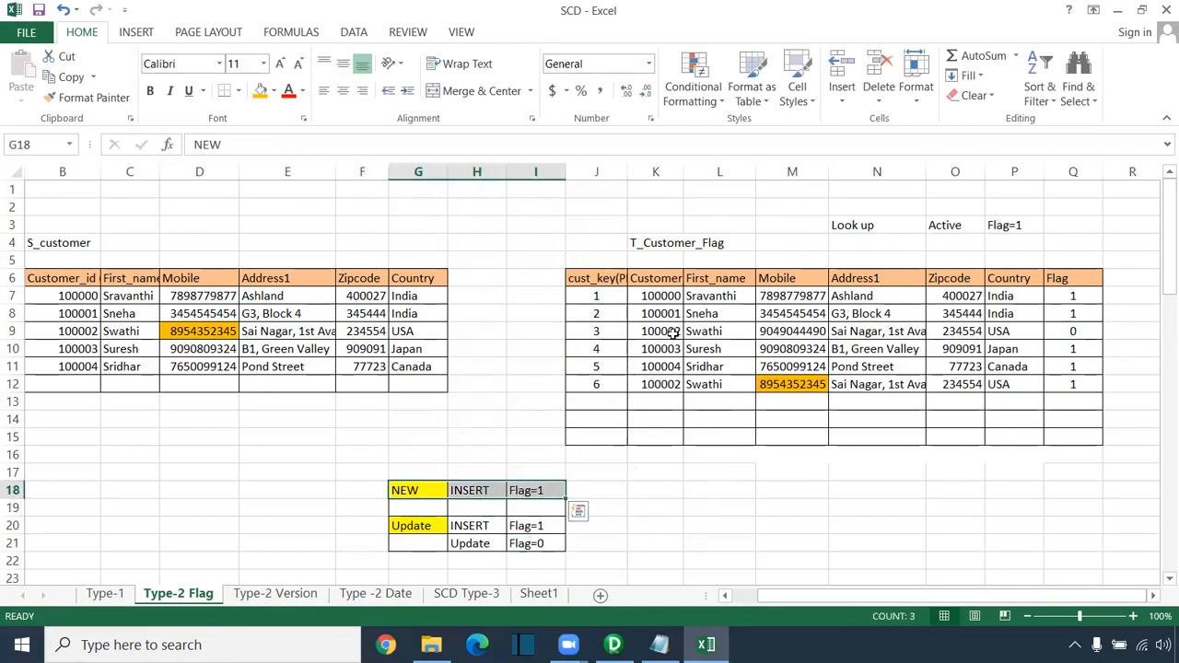
drag(600, 382, 1078, 385)
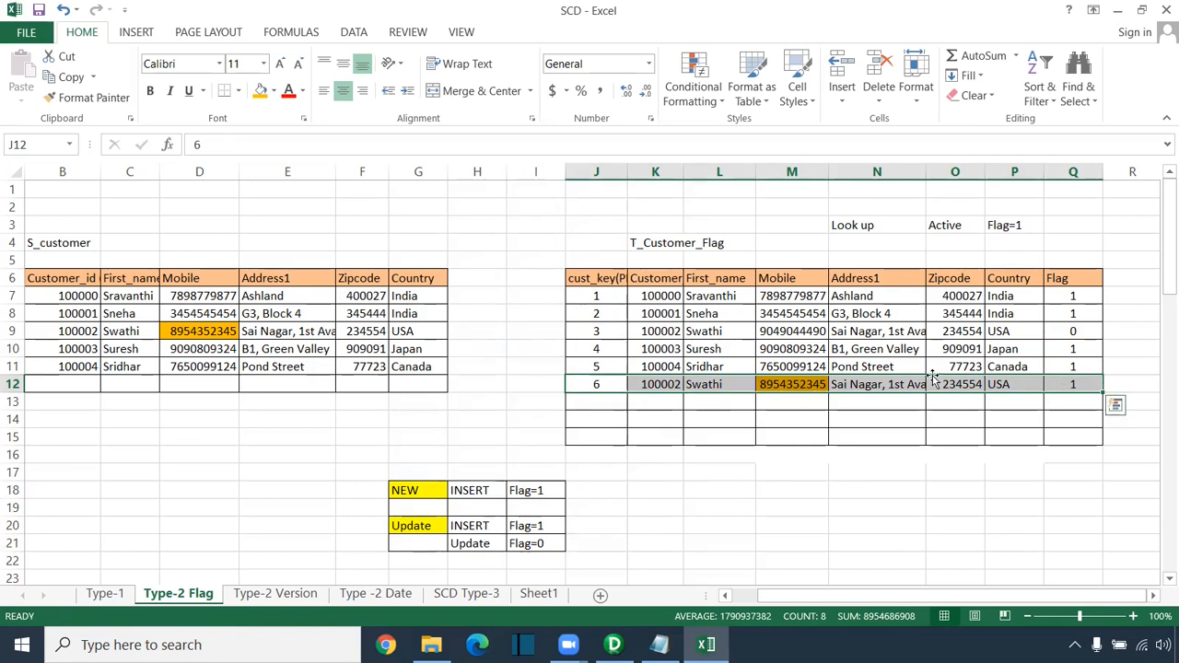
click(586, 384)
drag(586, 384, 1065, 385)
drag(1065, 332, 606, 334)
Step: Change customer 100002's Zipcode in F9 to 782433 and fill the cell yellow
click(357, 333)
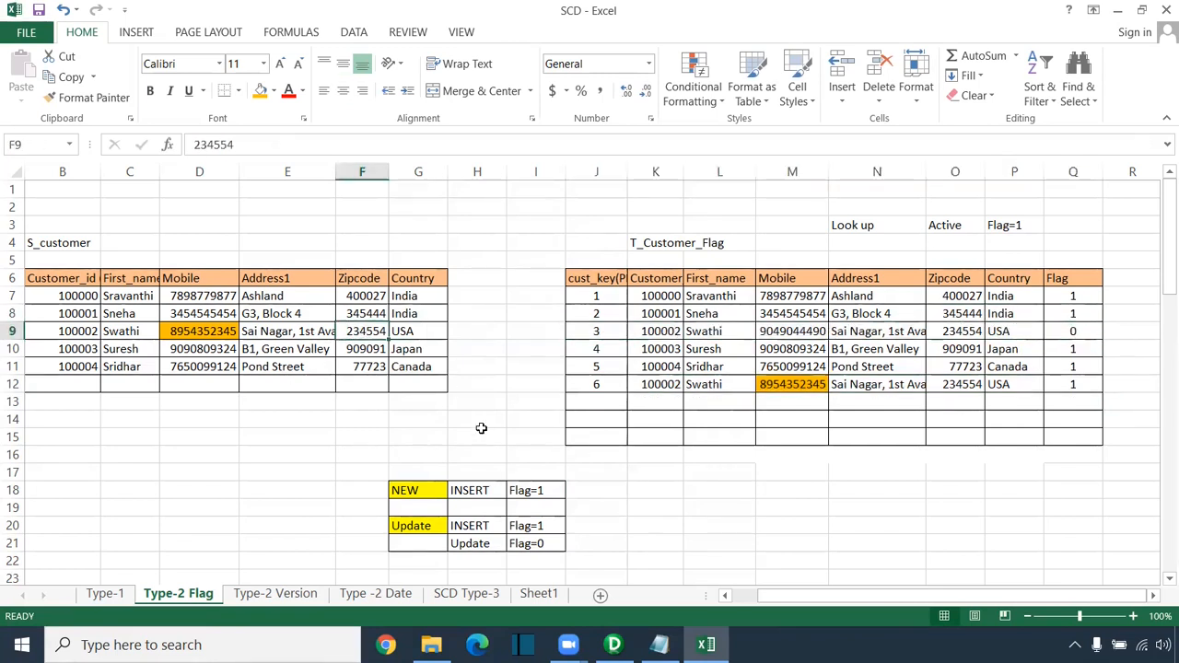
text(433)
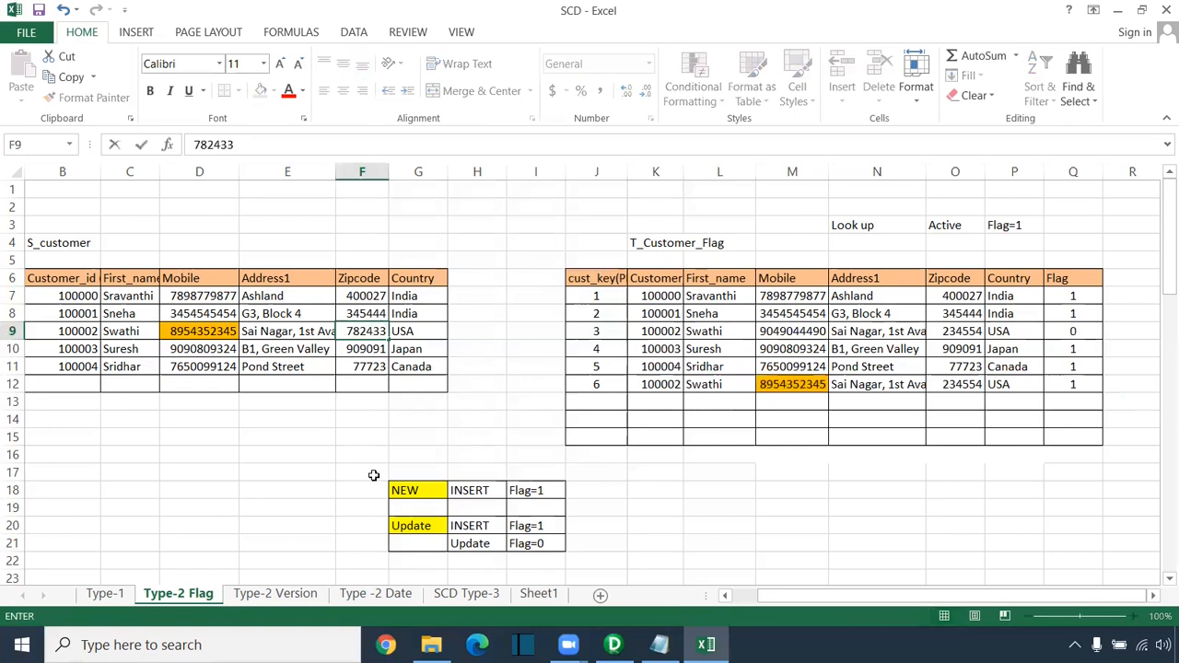
key(Return)
click(371, 330)
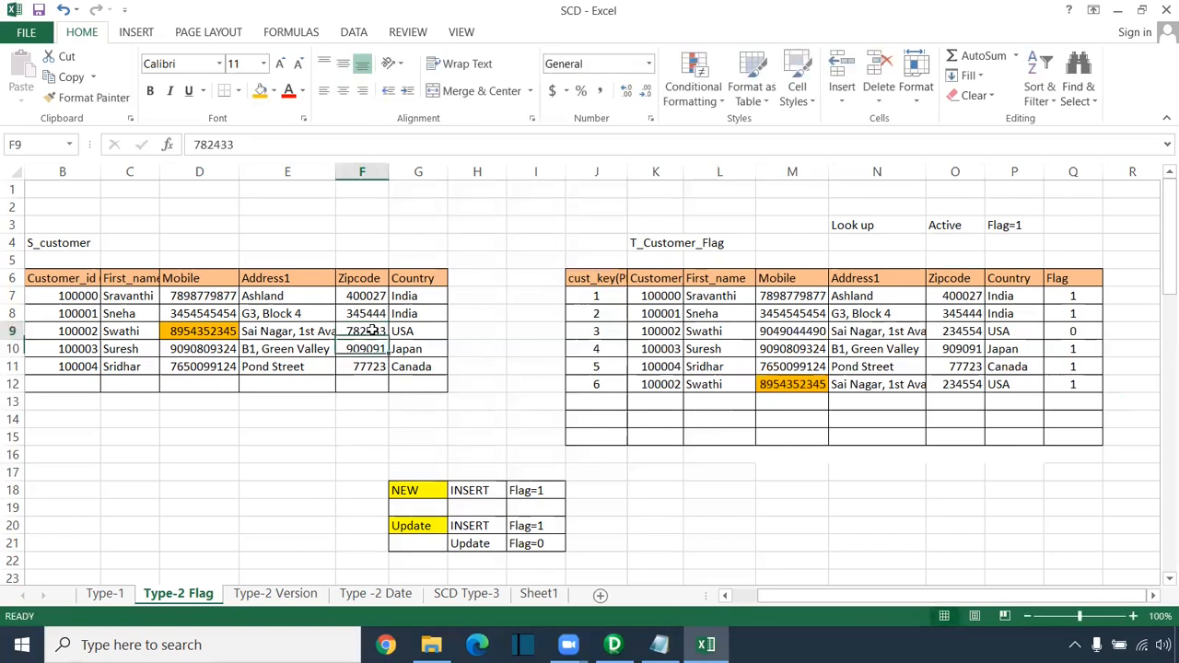
click(273, 96)
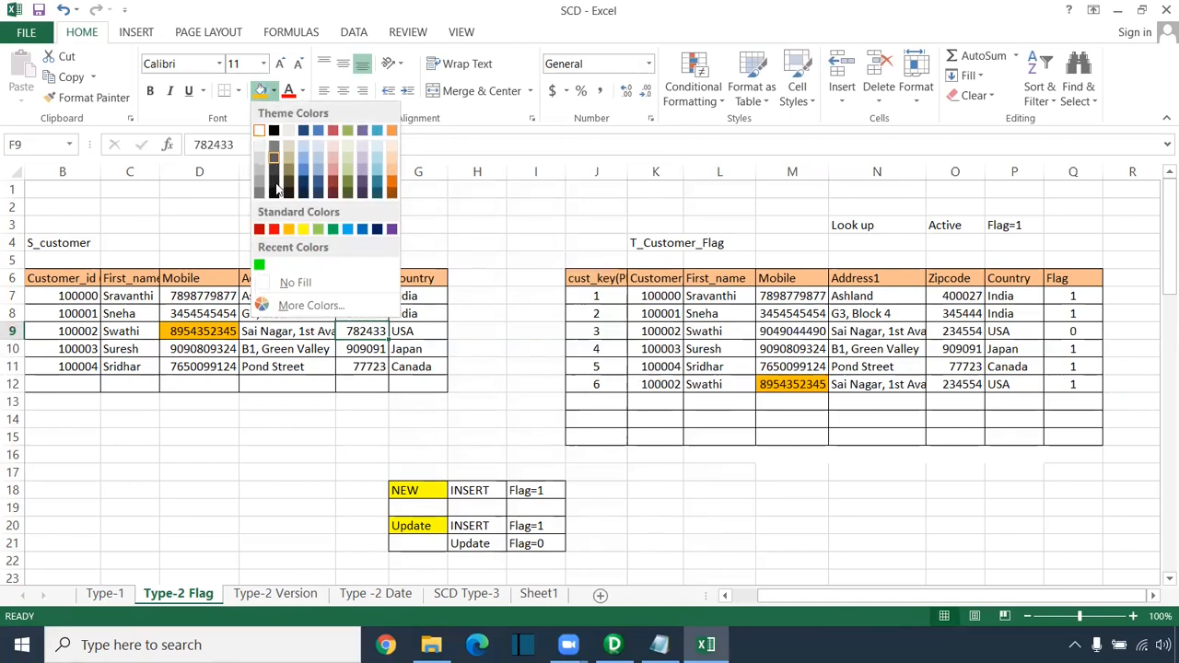
click(303, 229)
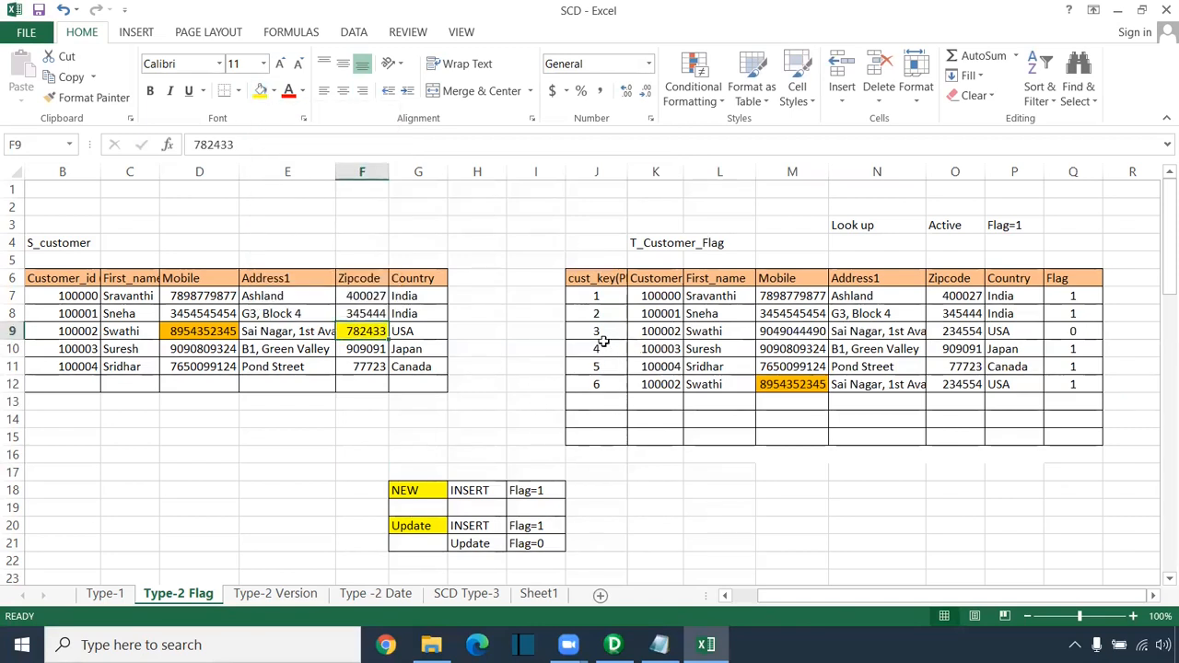
Step: Highlight rows 9, 10 and 12, the Q12 Flag and the Look up / Active notes
drag(582, 337, 1068, 332)
drag(625, 384, 1075, 384)
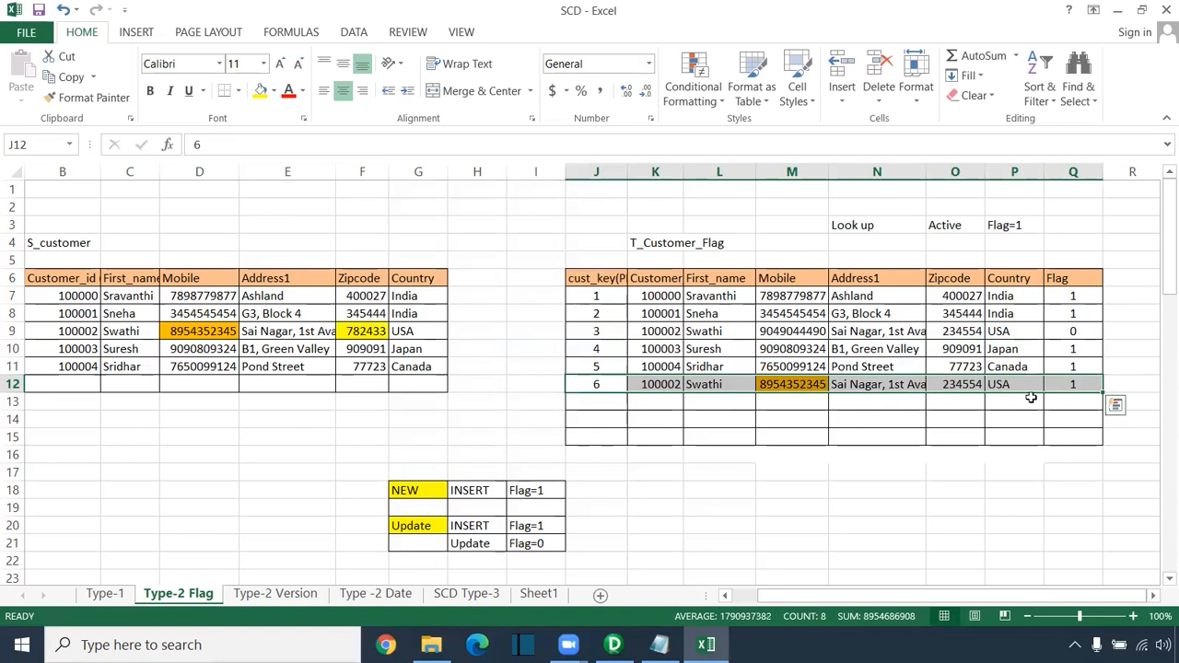
click(1074, 383)
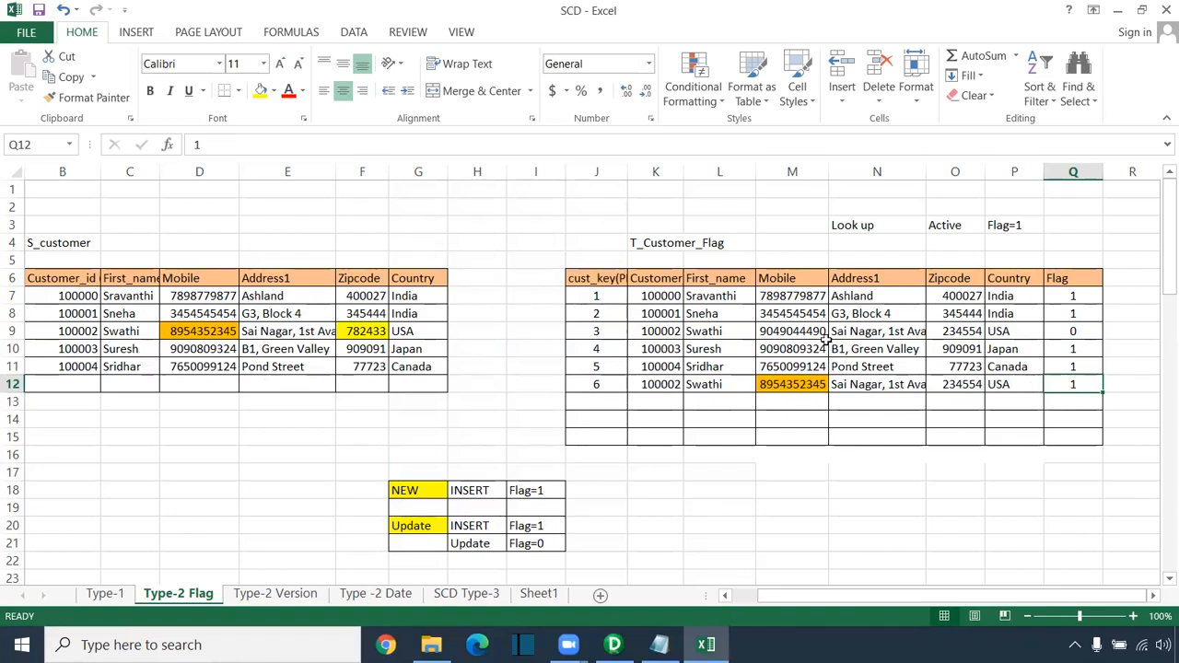
drag(817, 207, 1030, 237)
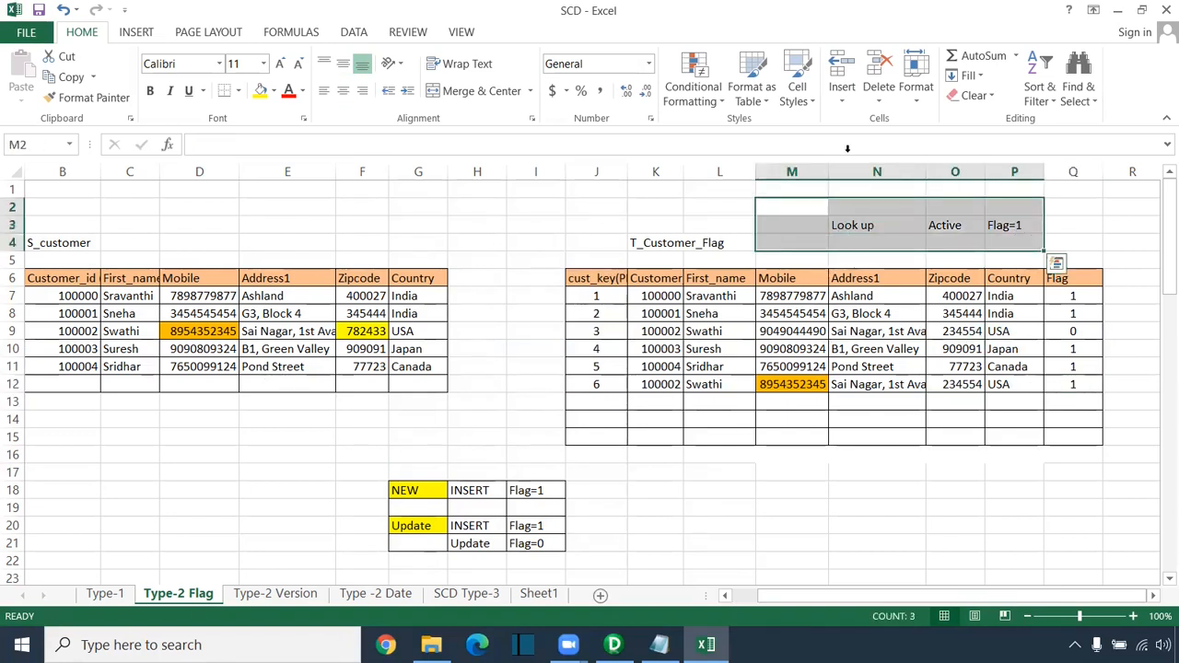
Step: Back in the workbook, point out the NEW INSERT Flag=1 rule, the first customer row and the newly inserted row
click(1032, 52)
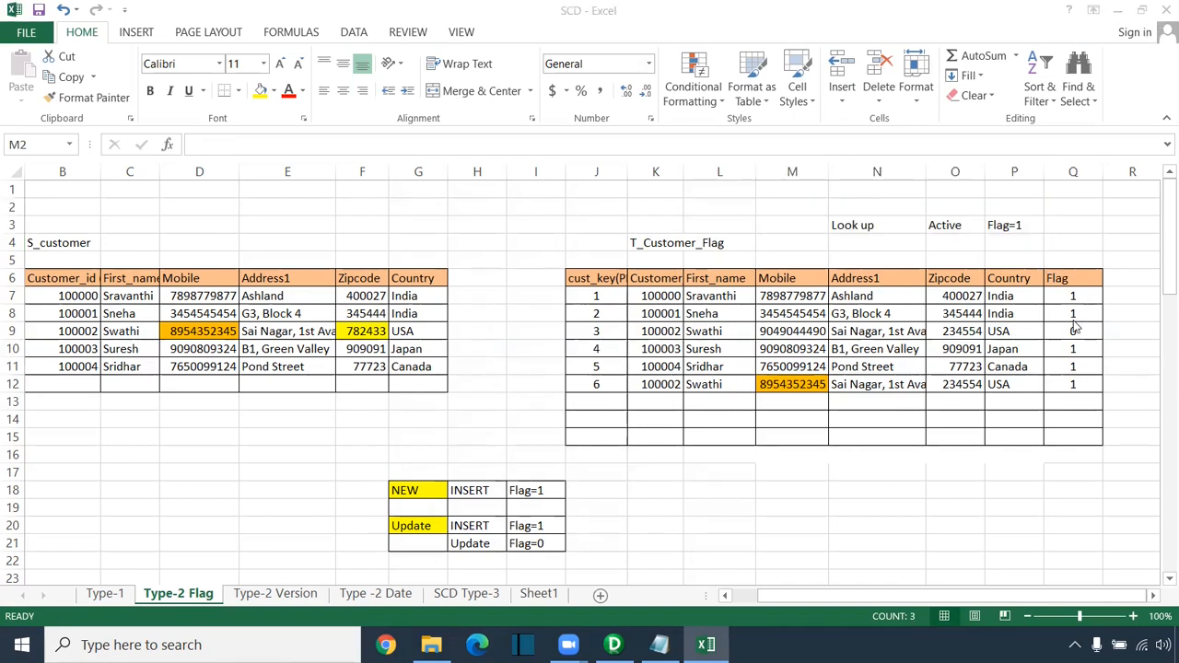
click(844, 228)
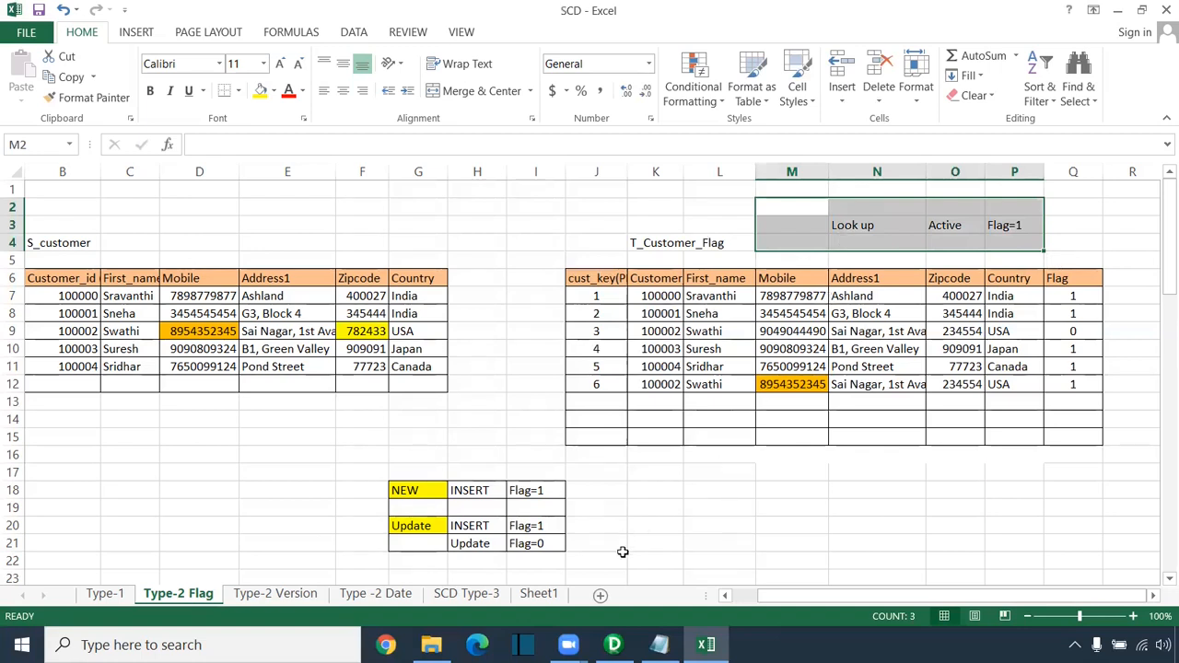
drag(816, 600, 788, 601)
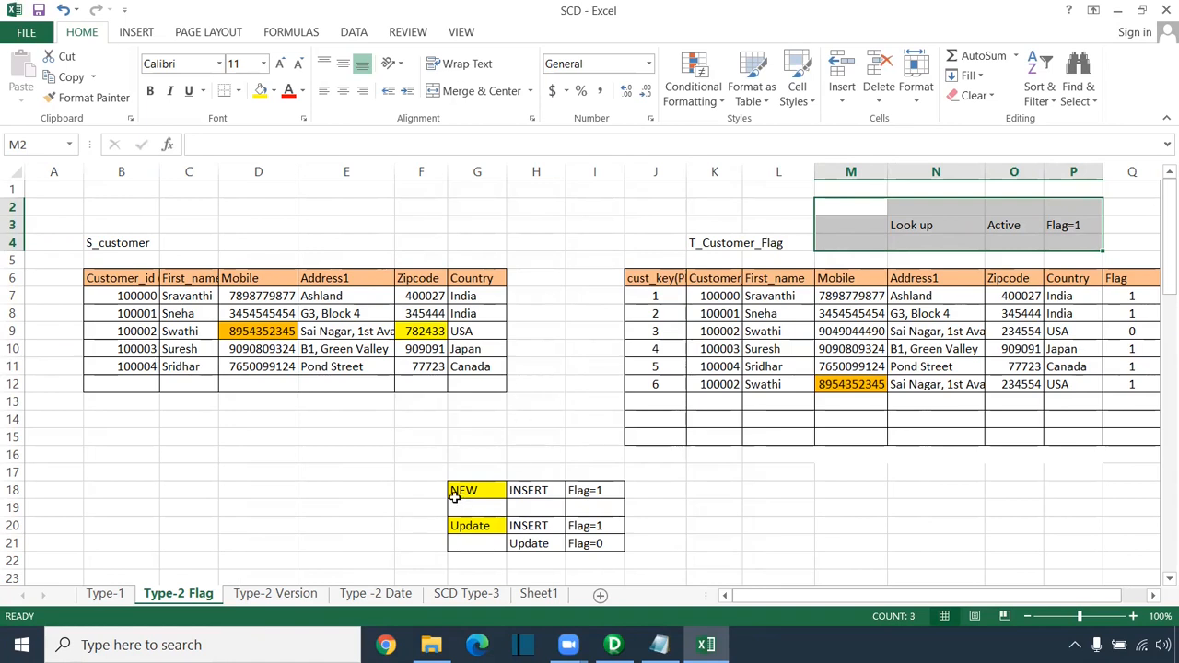
drag(415, 488, 640, 489)
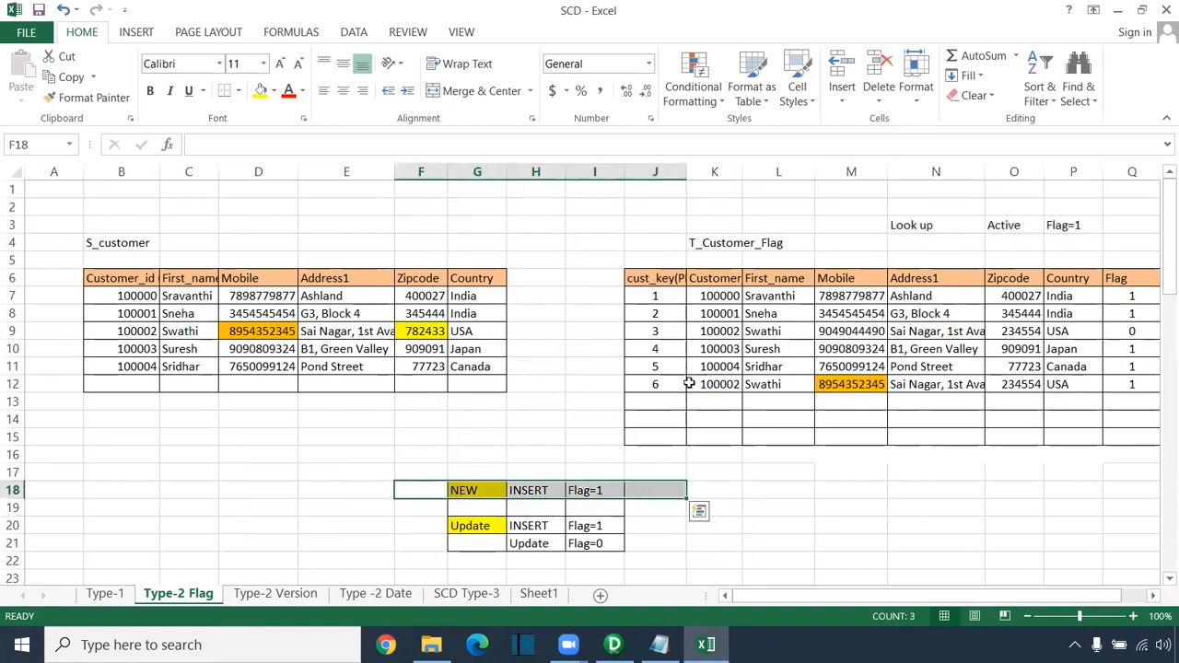
drag(655, 296, 1144, 291)
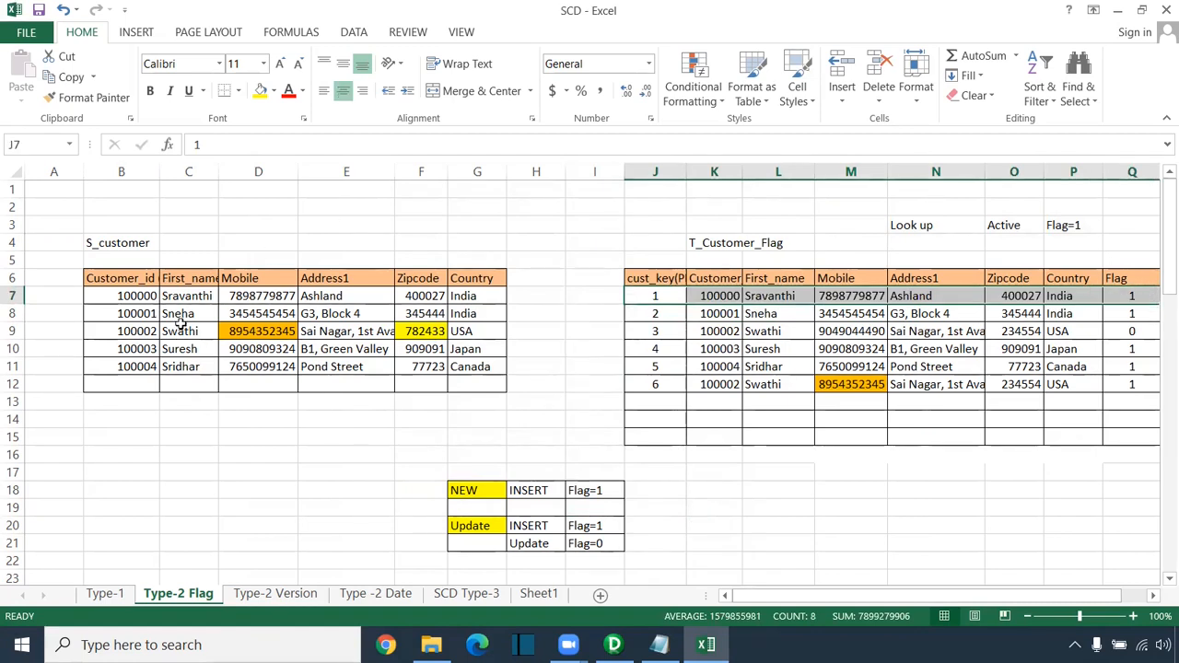
drag(656, 382, 1138, 381)
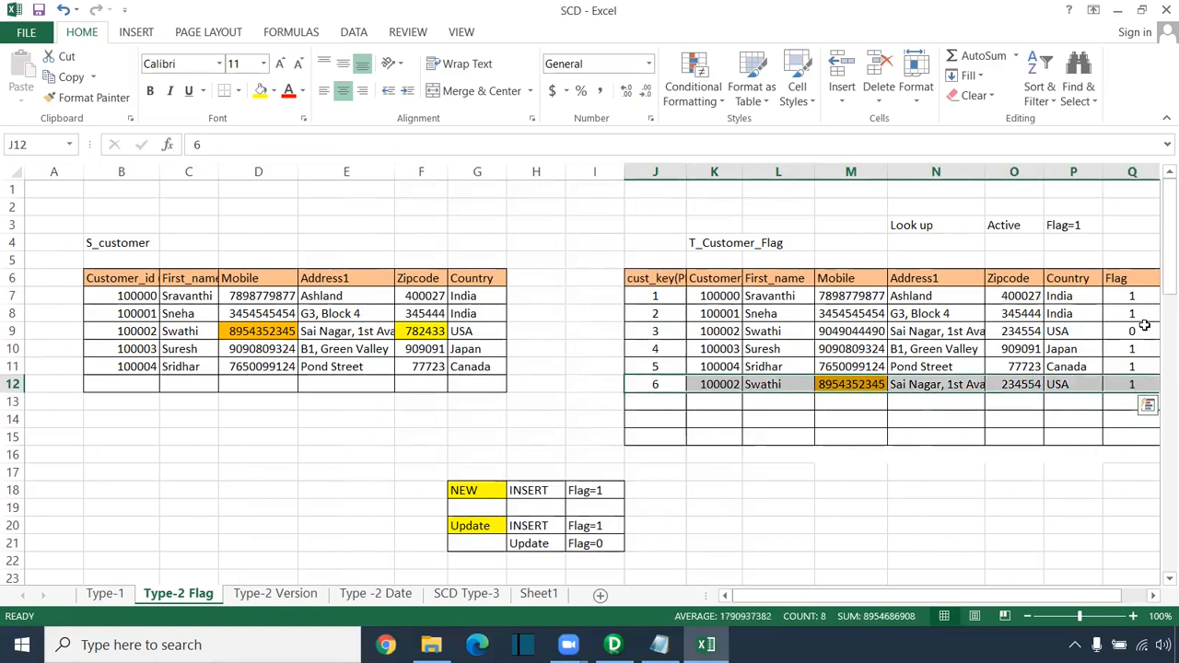
Step: Highlight the old row flagged 0, the Look up note and all Flag values, then go to Type-2 Version
drag(1142, 327, 665, 331)
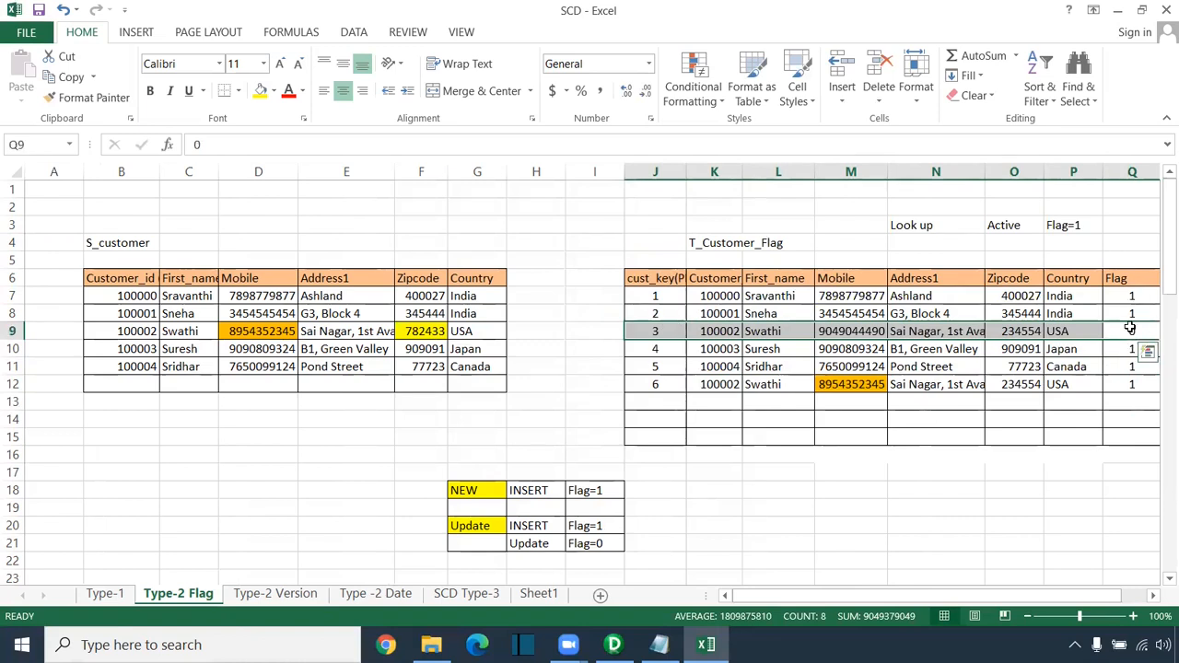
drag(889, 203, 1103, 236)
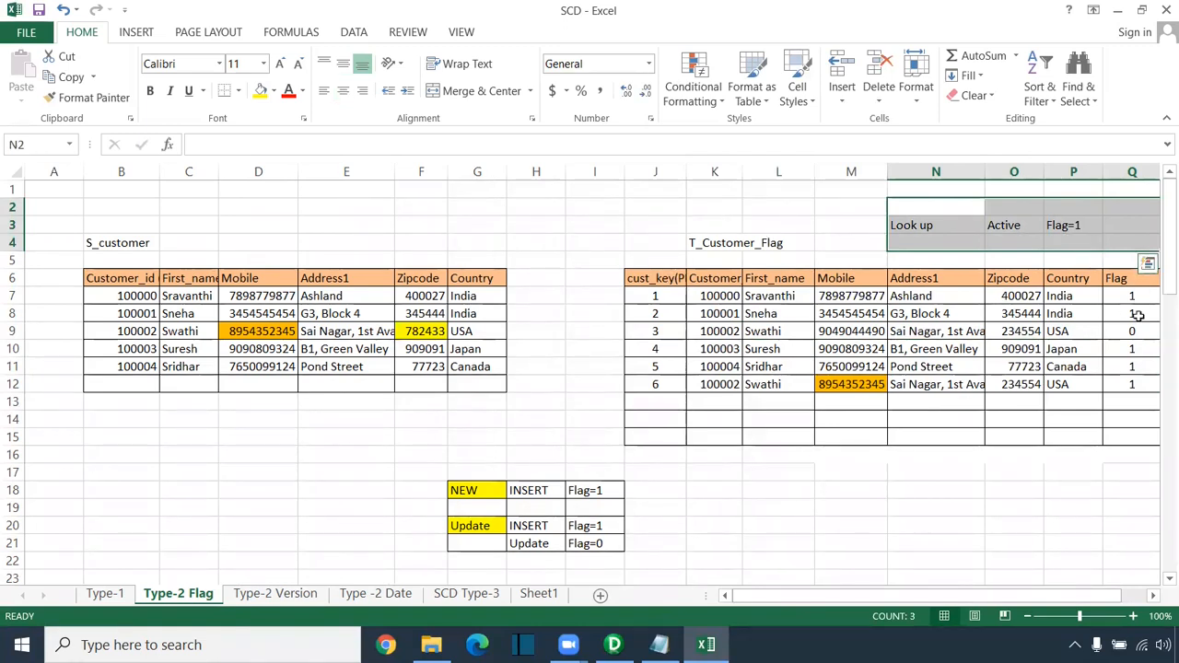
drag(1132, 296, 1132, 385)
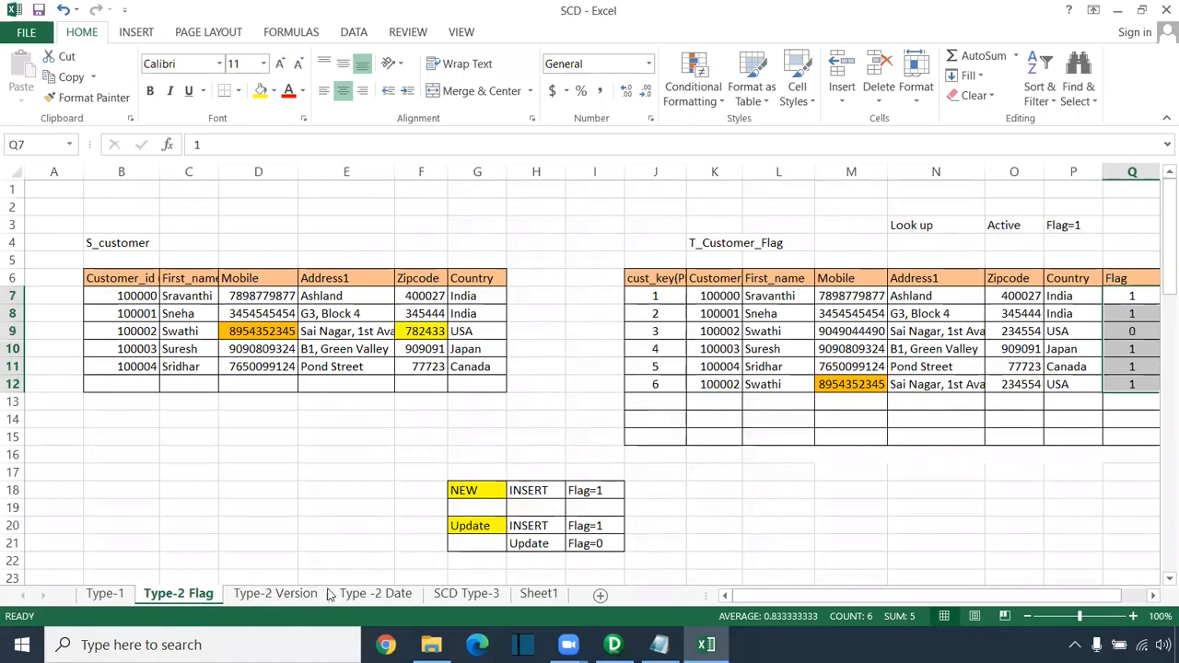
click(295, 595)
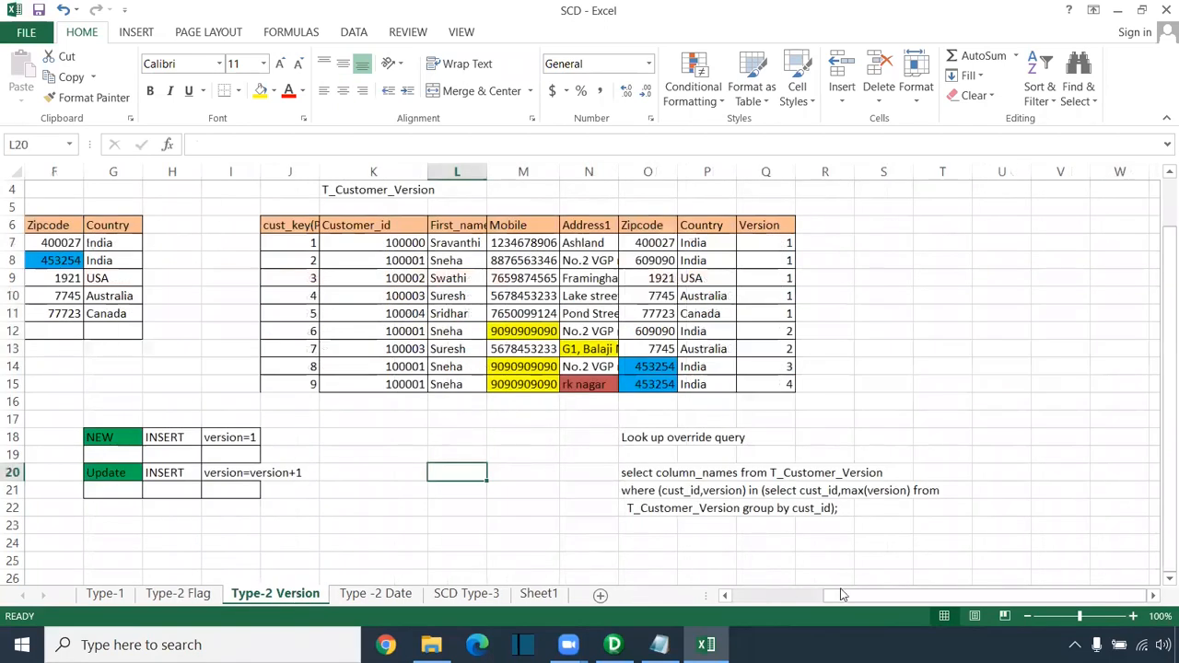
drag(869, 595, 796, 594)
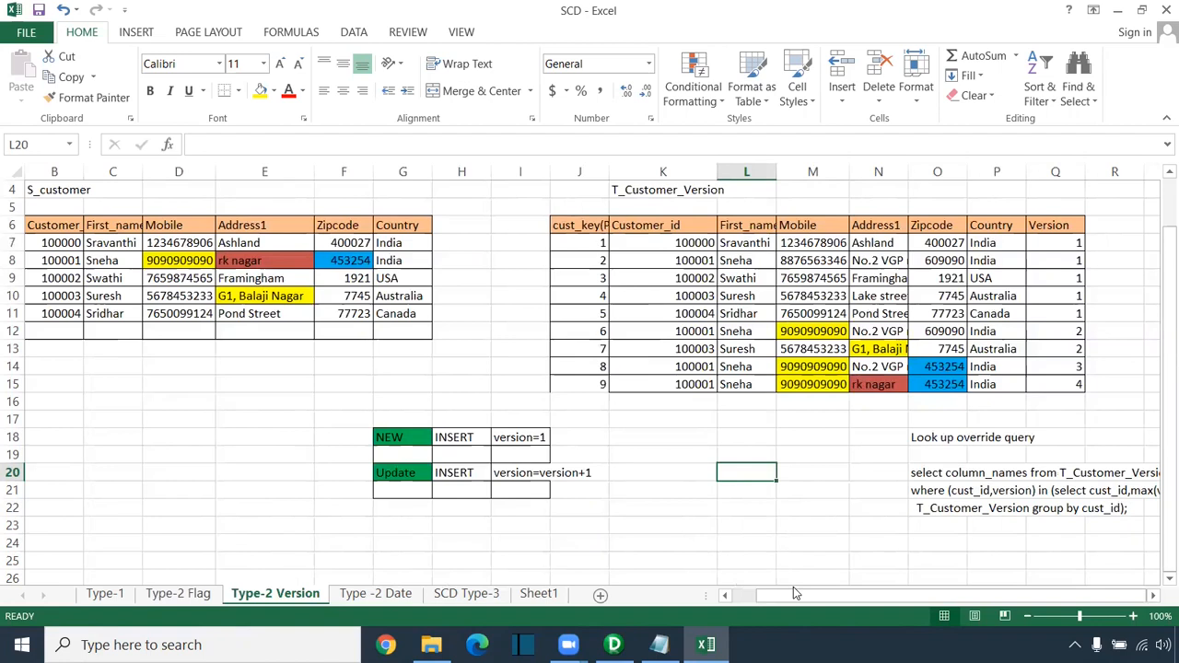
drag(57, 243, 413, 315)
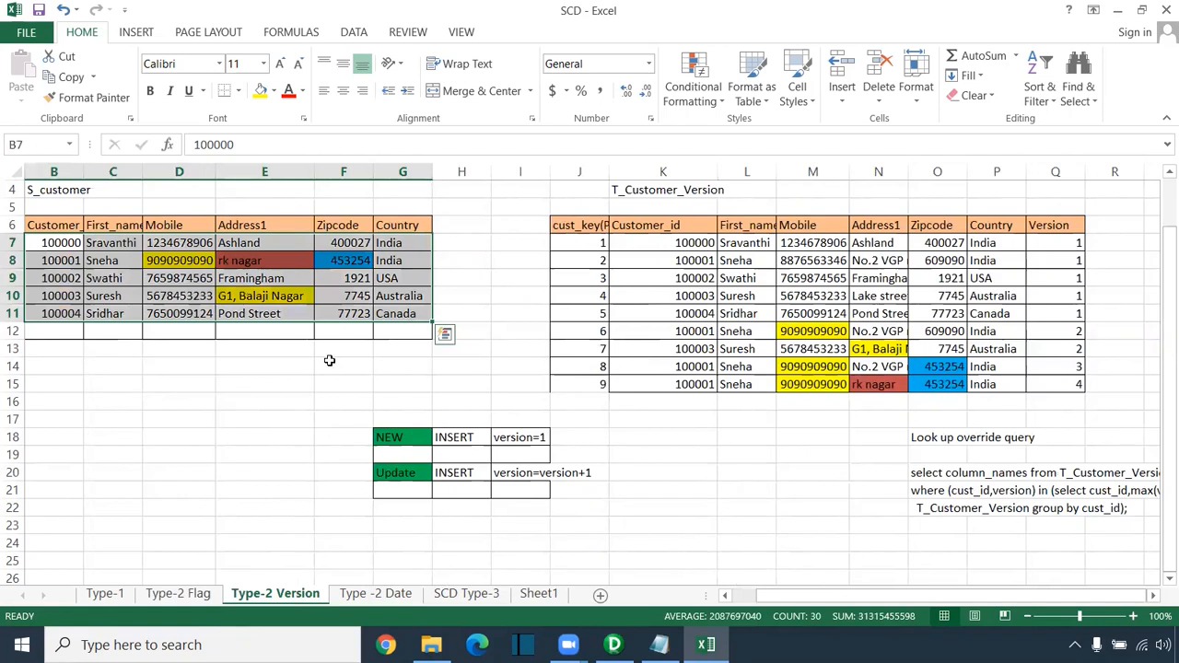
drag(598, 241, 1063, 311)
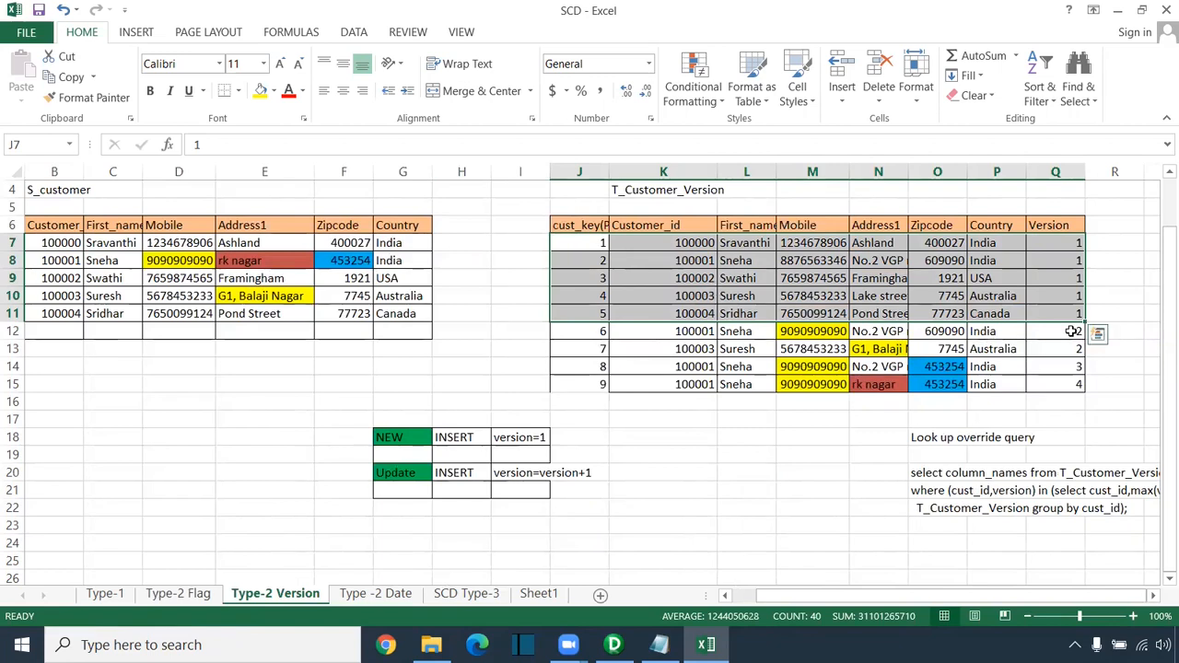
drag(635, 329, 1050, 329)
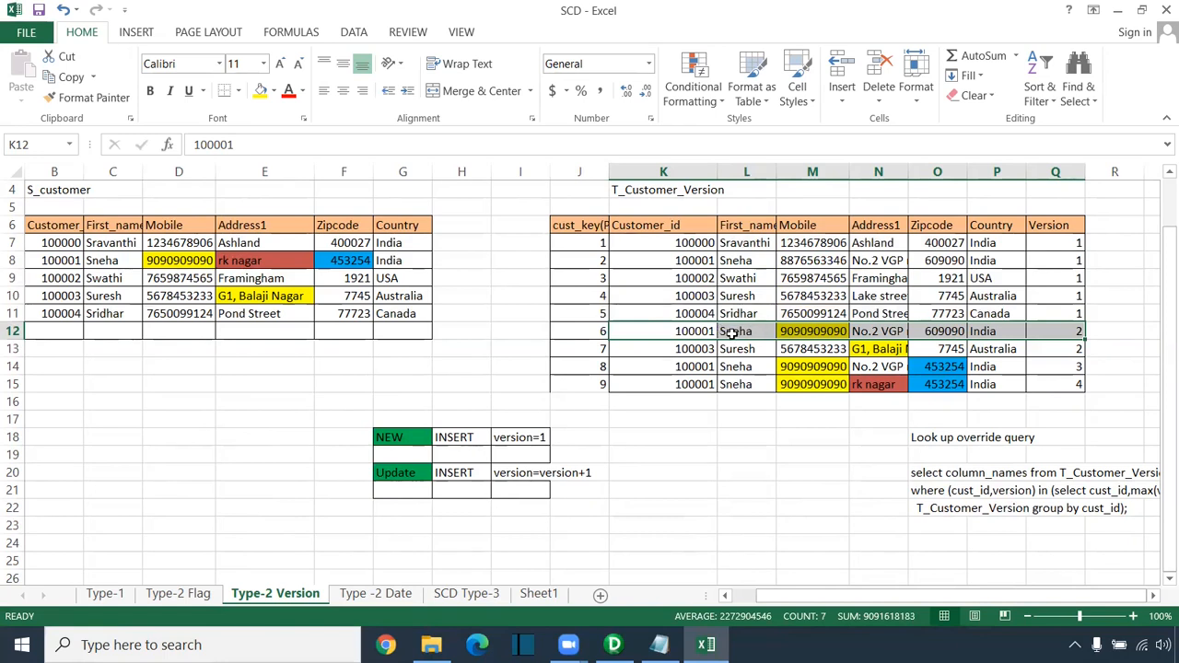
drag(660, 367, 1073, 370)
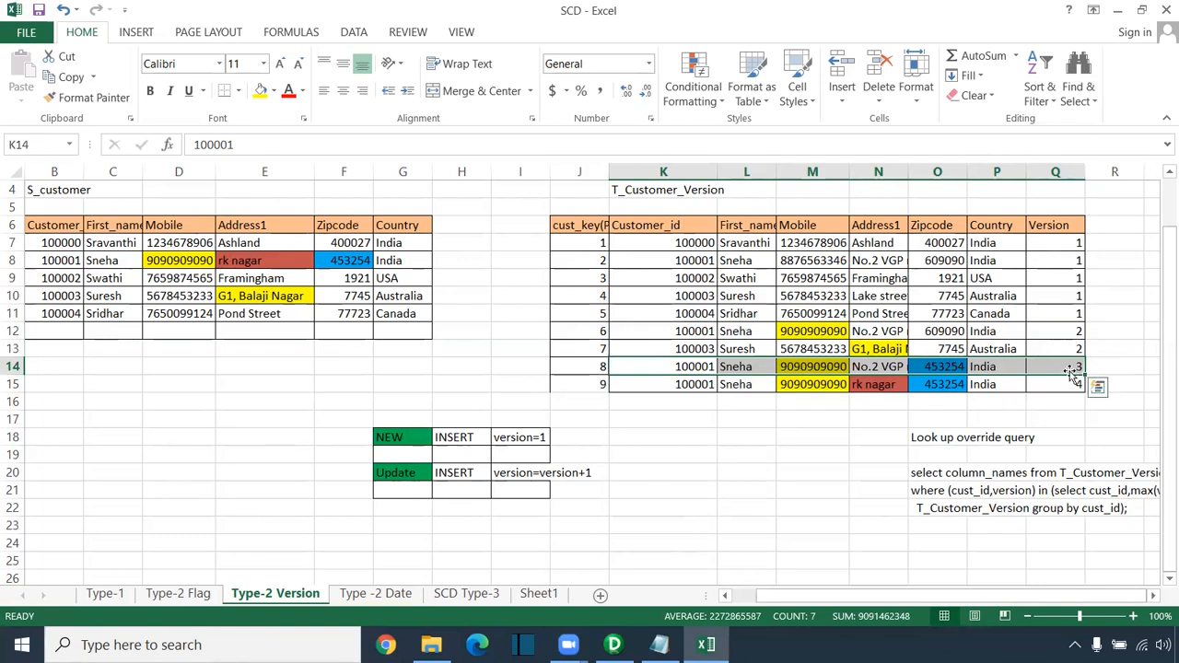
drag(700, 385, 1078, 385)
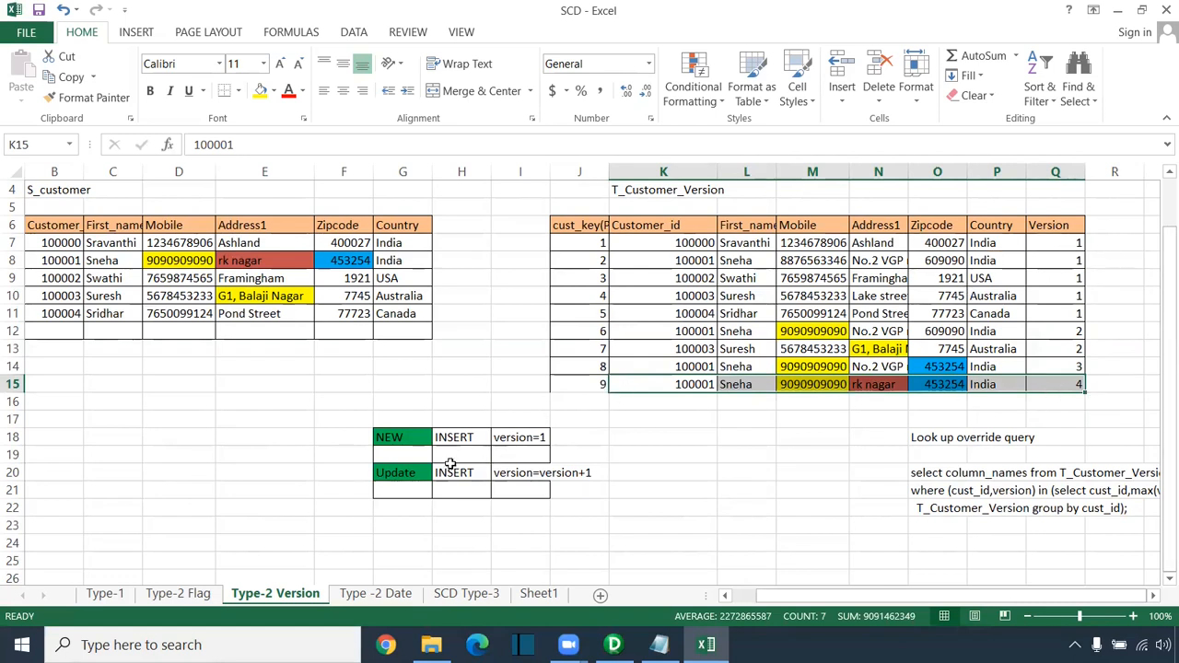
drag(334, 436, 562, 444)
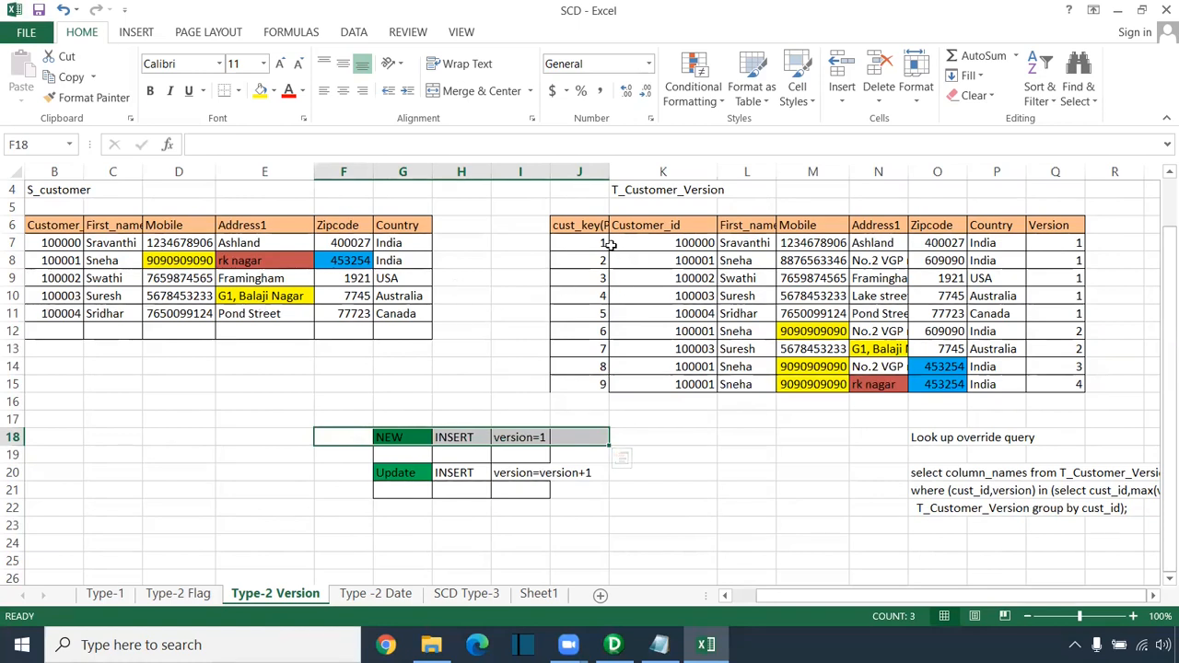
drag(596, 242, 1066, 317)
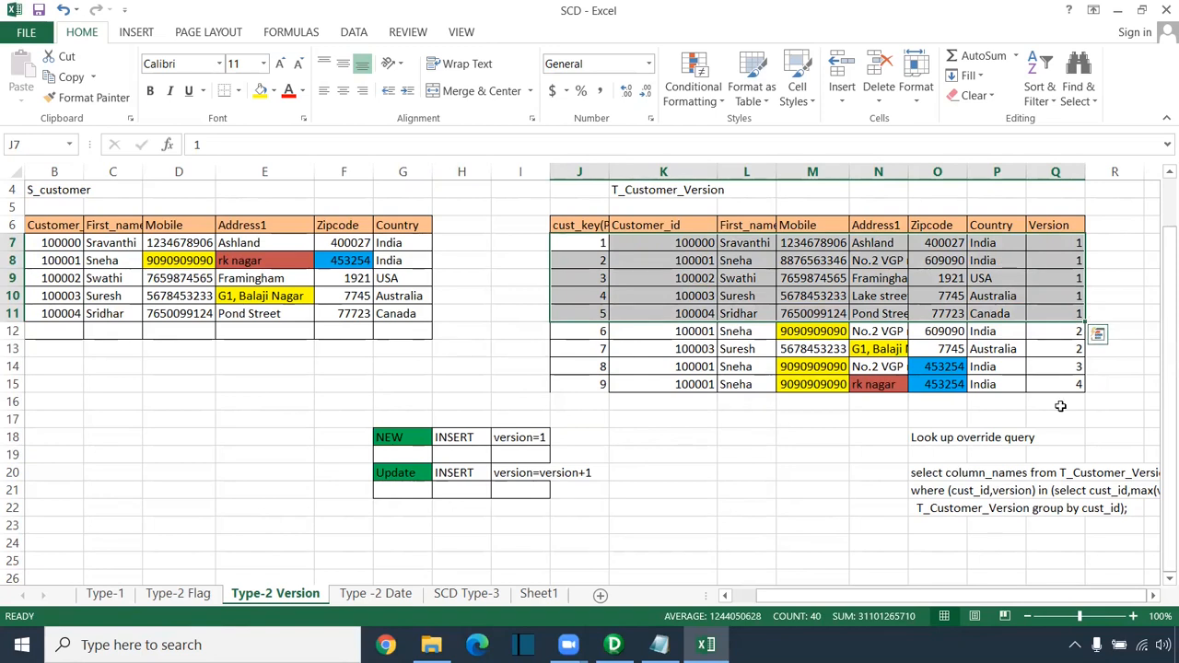
scroll(1056, 301, up, 1)
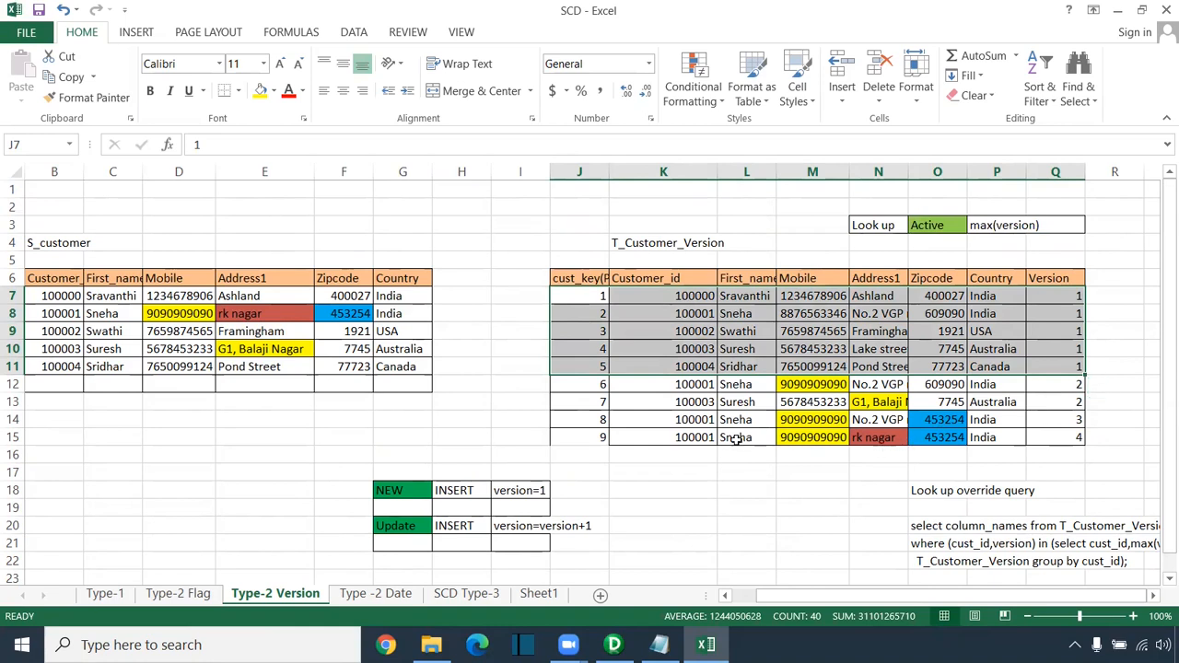
click(603, 438)
drag(616, 438, 1079, 439)
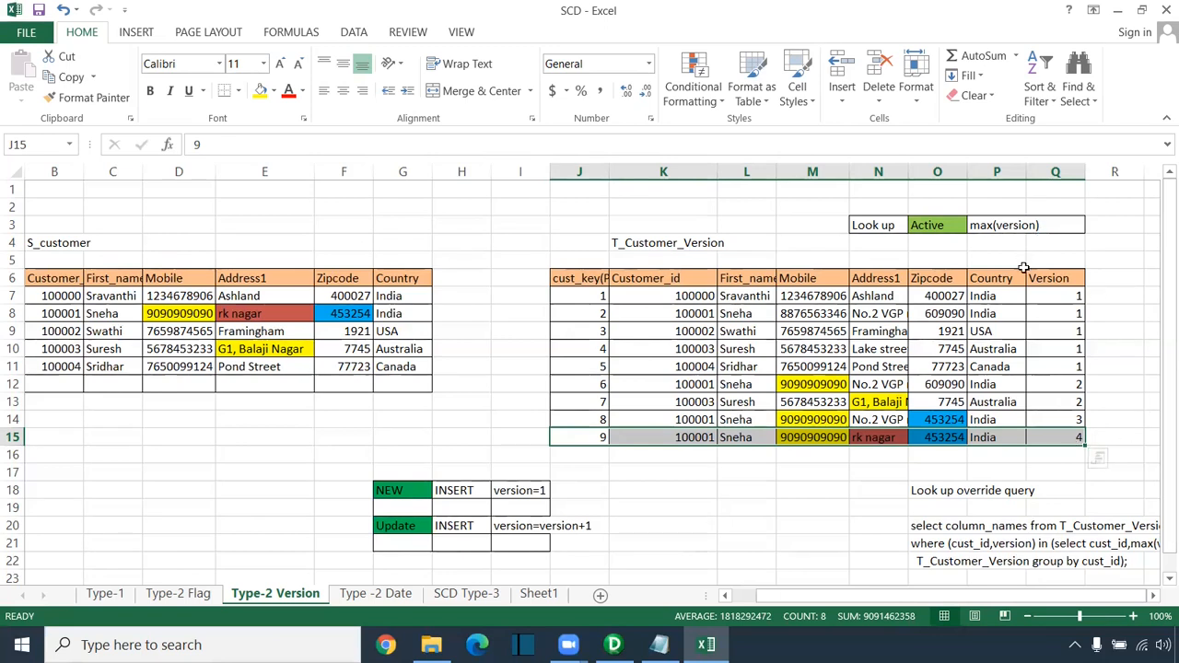
drag(527, 525, 600, 525)
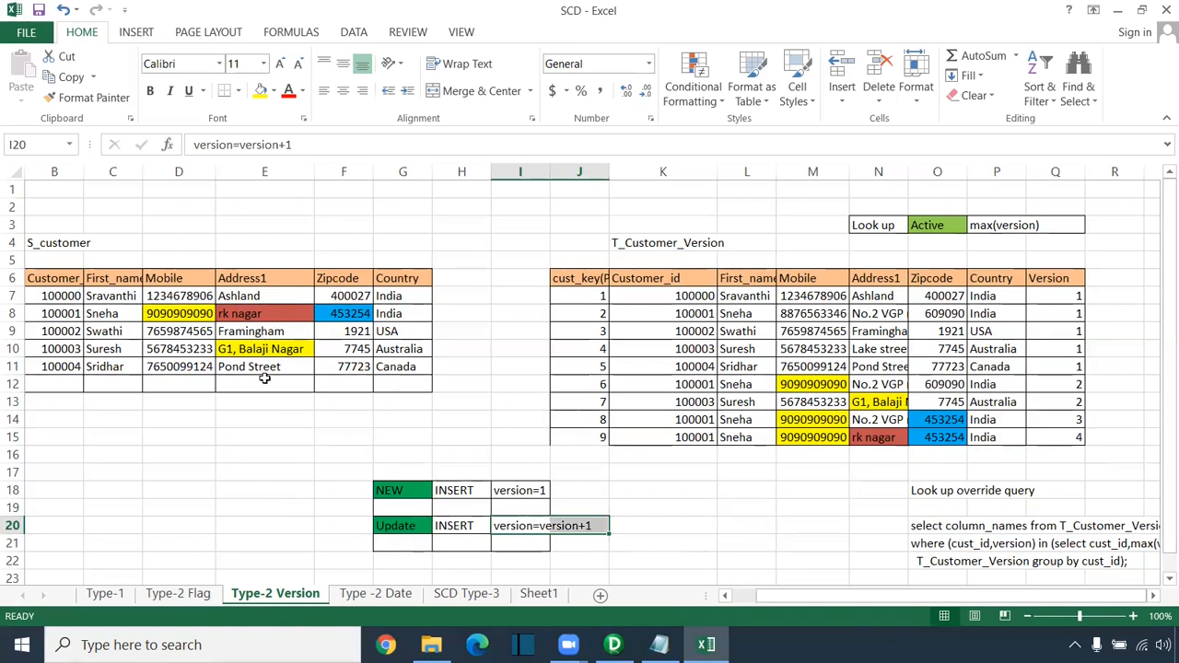
Step: Flip between the Type-2 Flag and Type-2 Version sheets, finishing on the Type -2 Date sheet
click(190, 594)
click(294, 596)
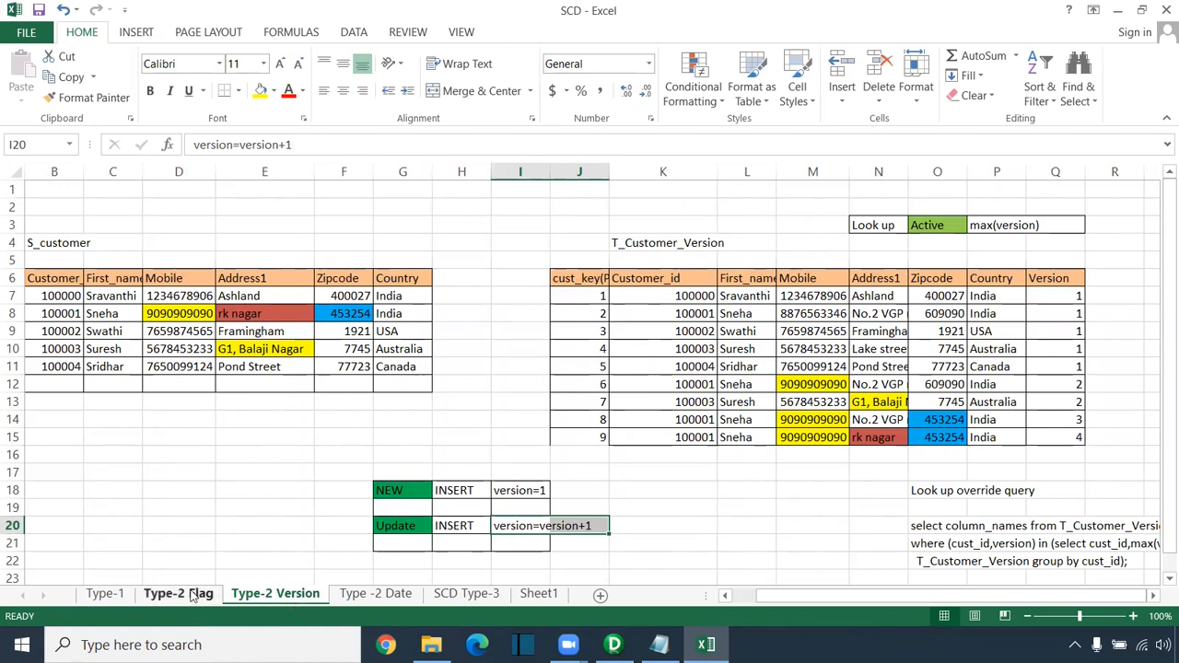
click(385, 600)
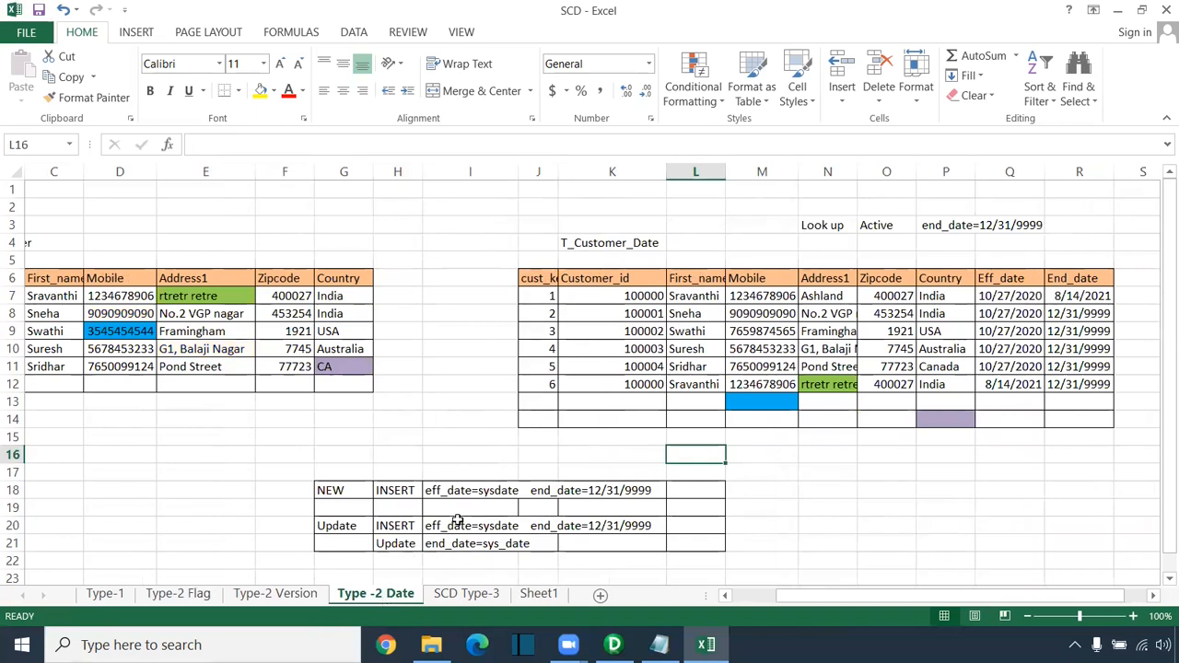
click(178, 593)
click(274, 593)
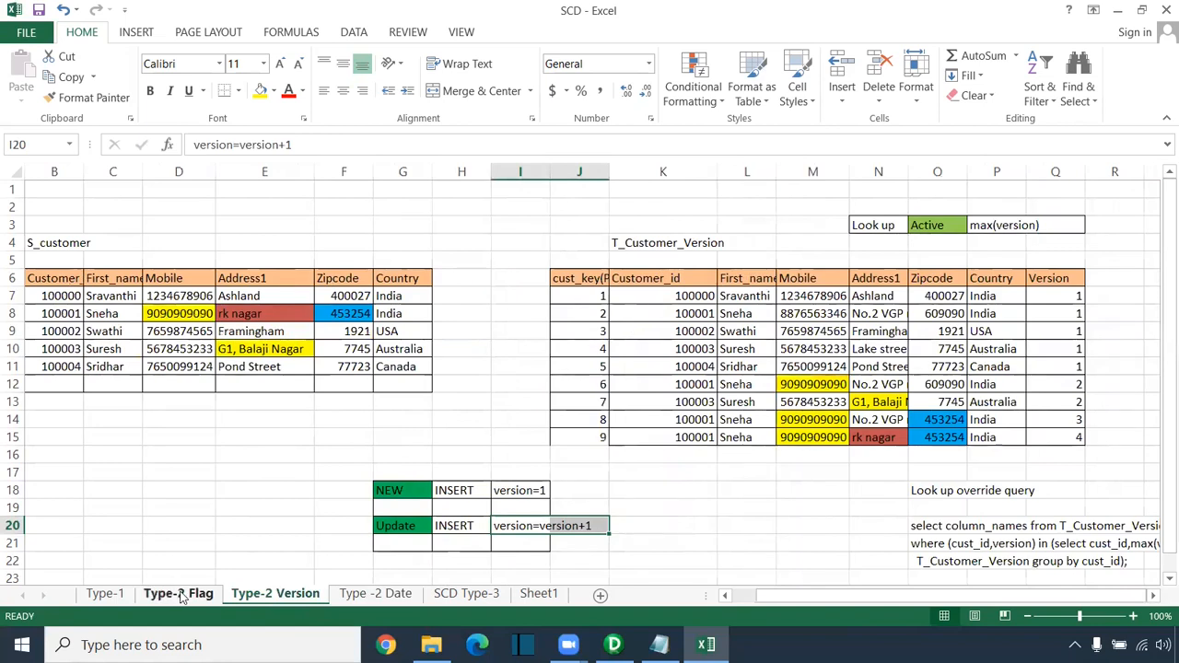
click(175, 593)
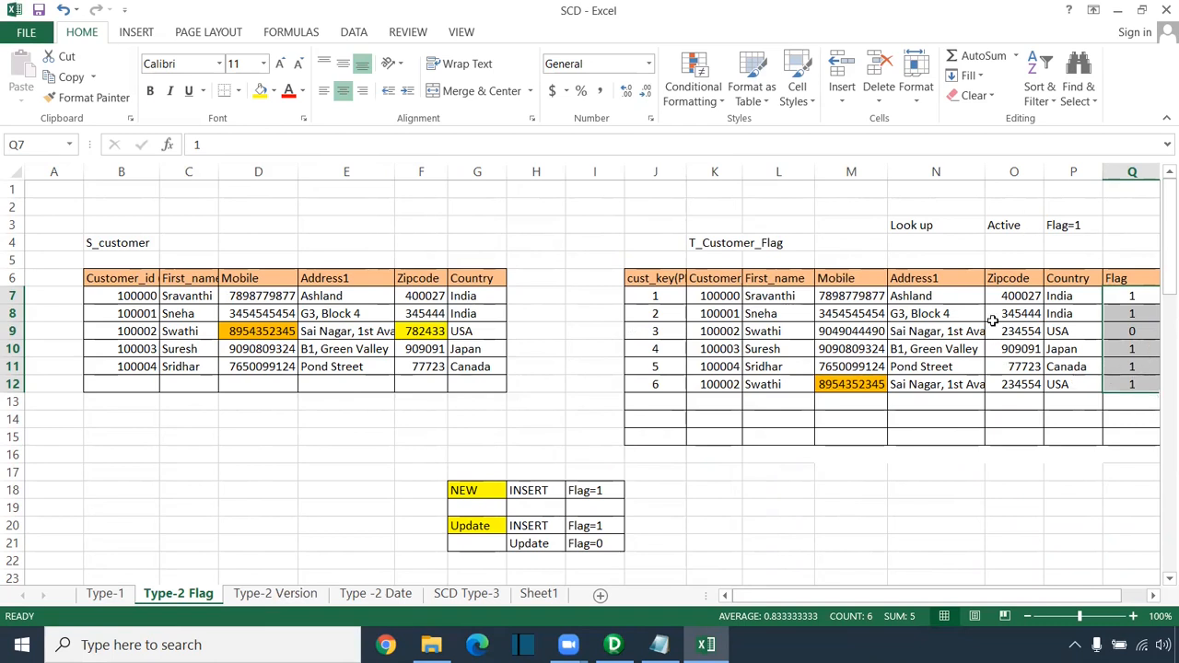
click(296, 600)
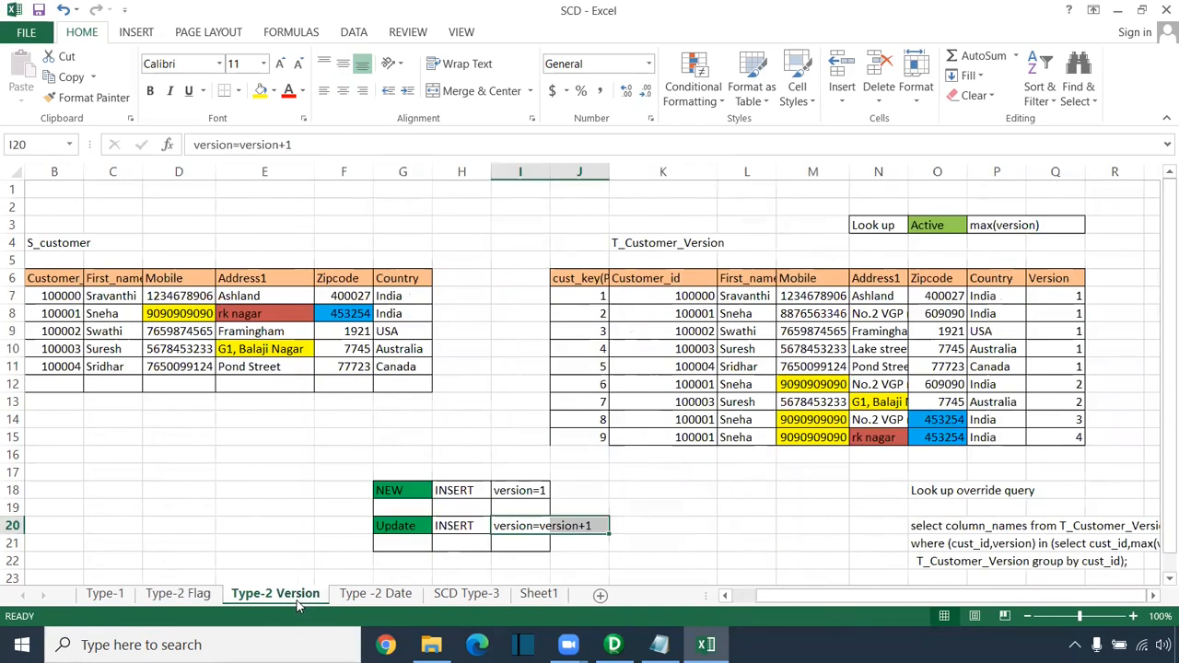
click(382, 594)
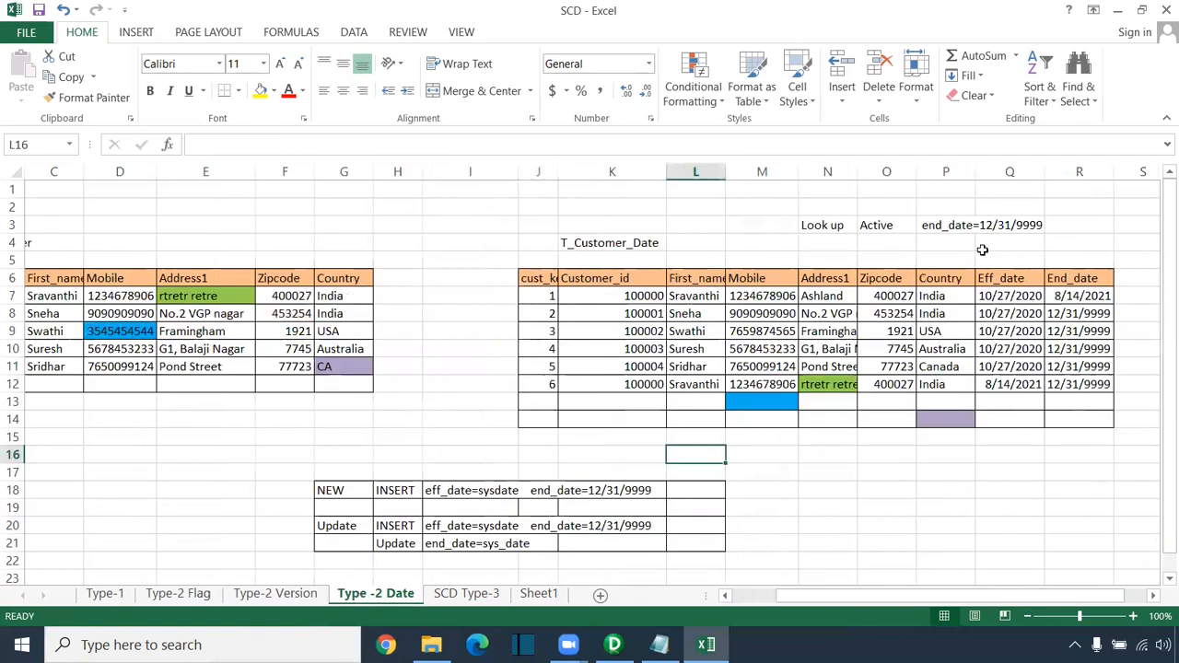
drag(983, 251, 1006, 461)
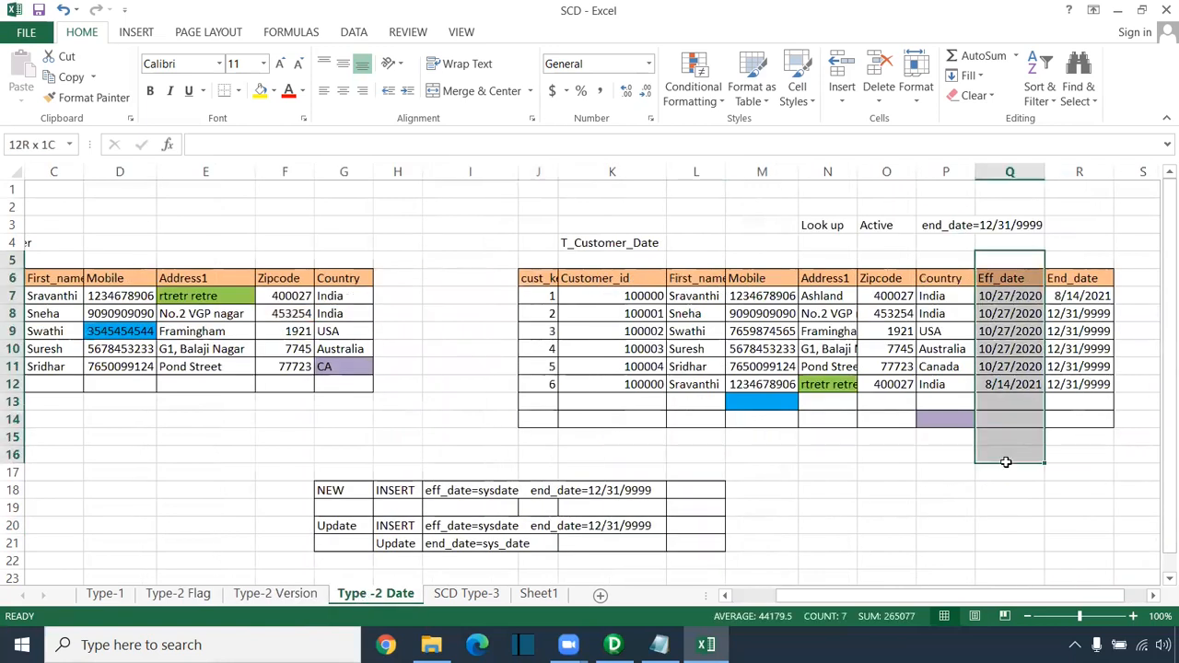
drag(1080, 243, 1079, 474)
click(1017, 278)
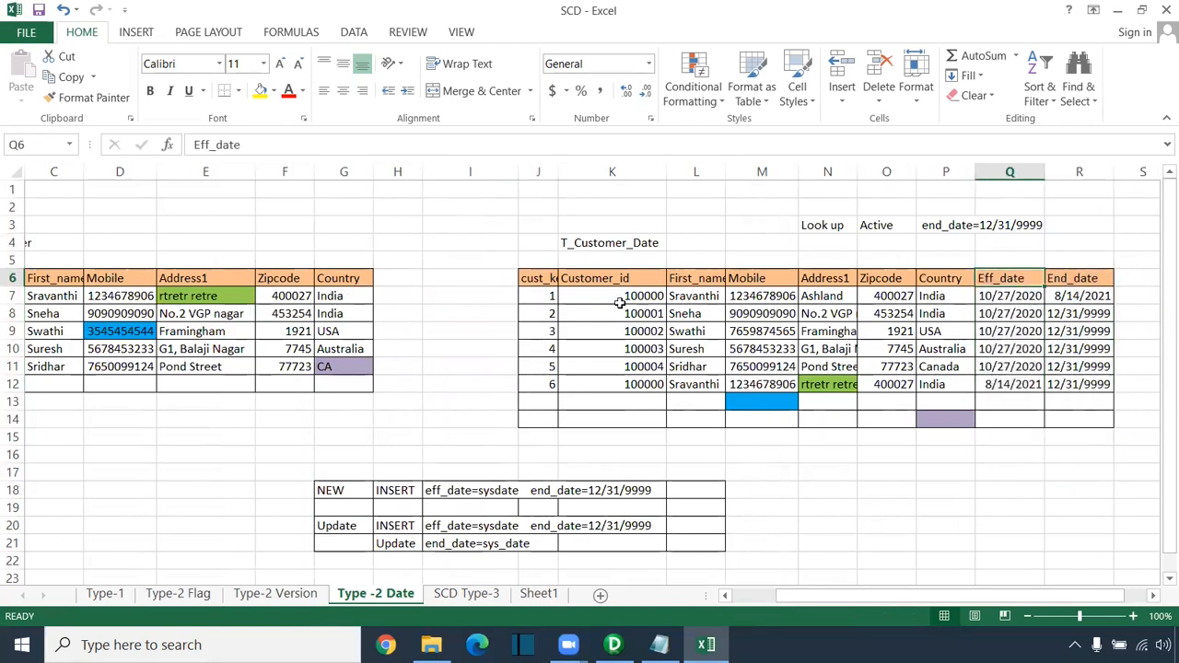
drag(39, 295, 341, 297)
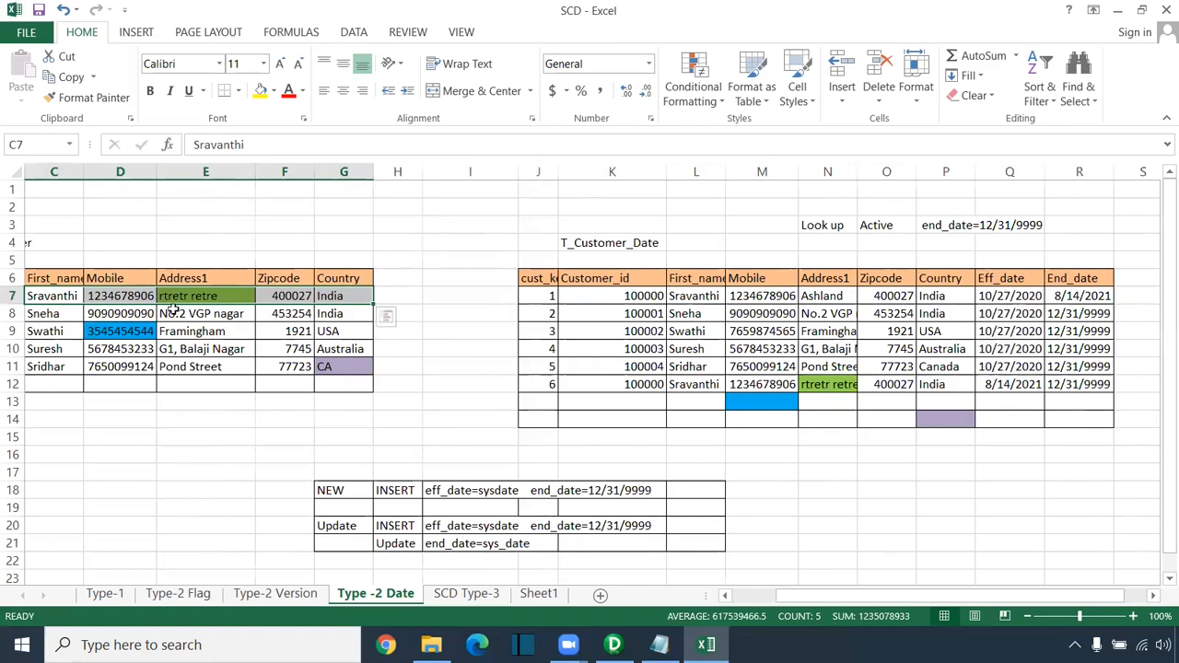
drag(1021, 263, 1015, 421)
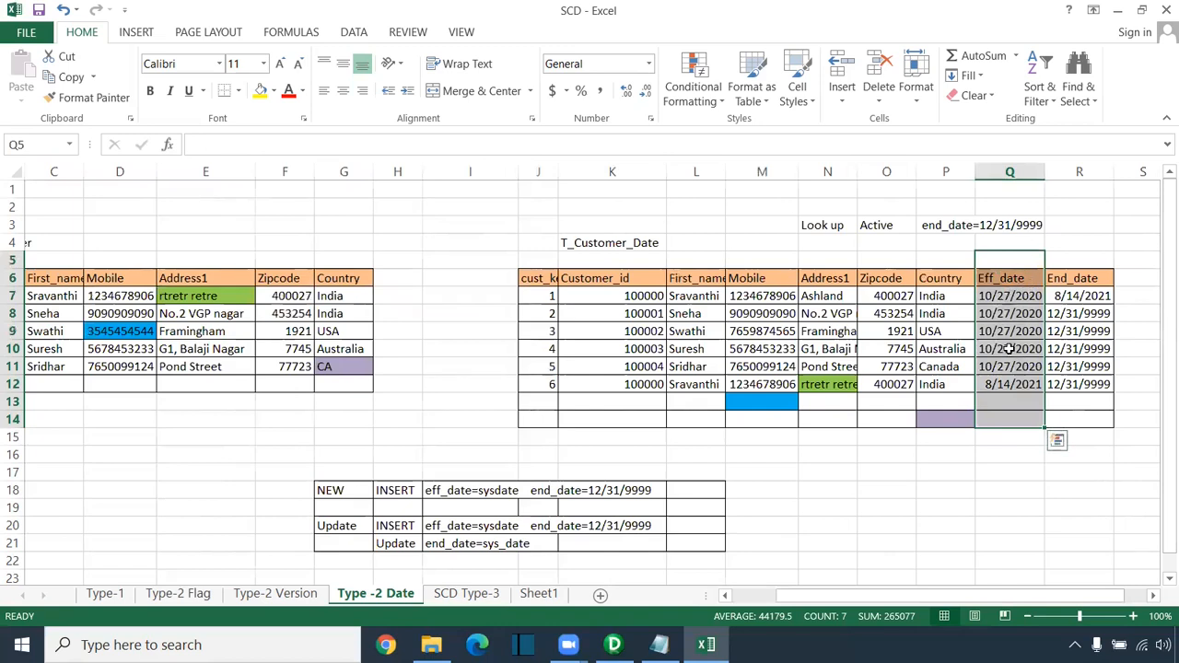
drag(1082, 315, 1082, 394)
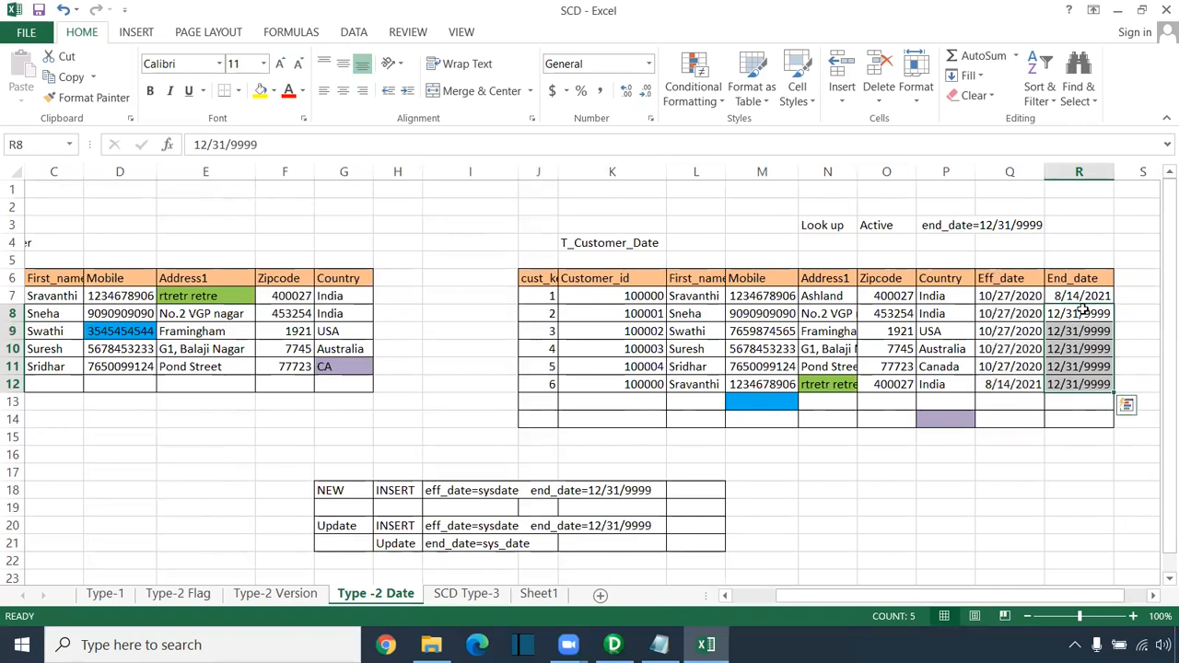
click(928, 104)
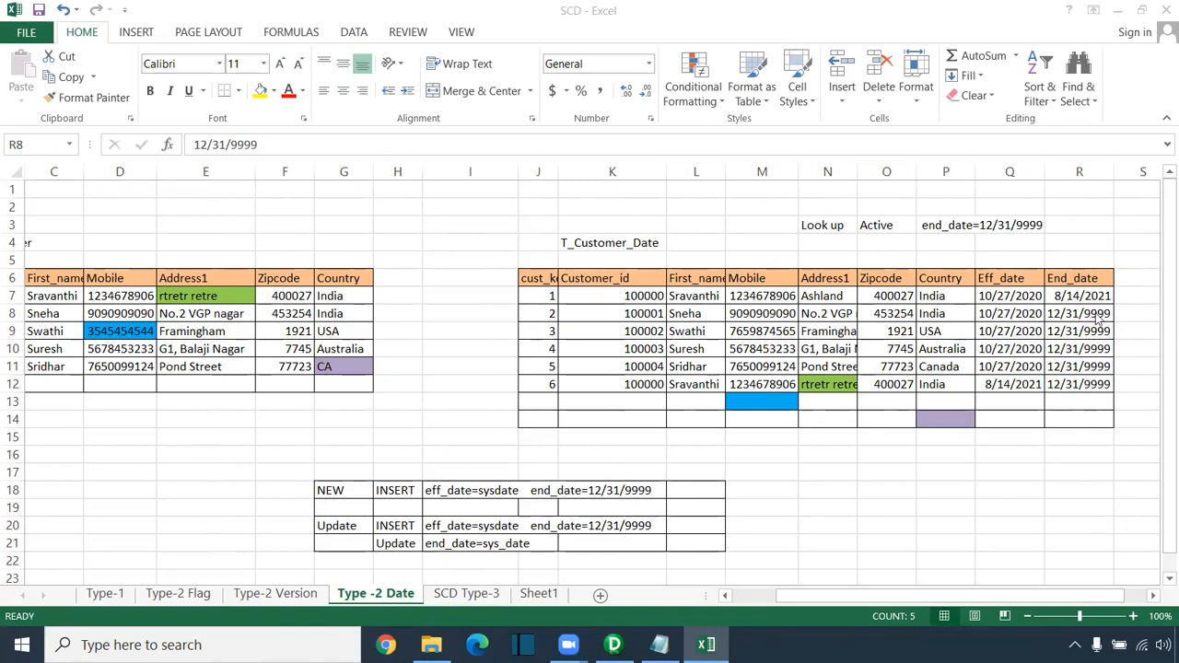
key(ctrl+shift+Down)
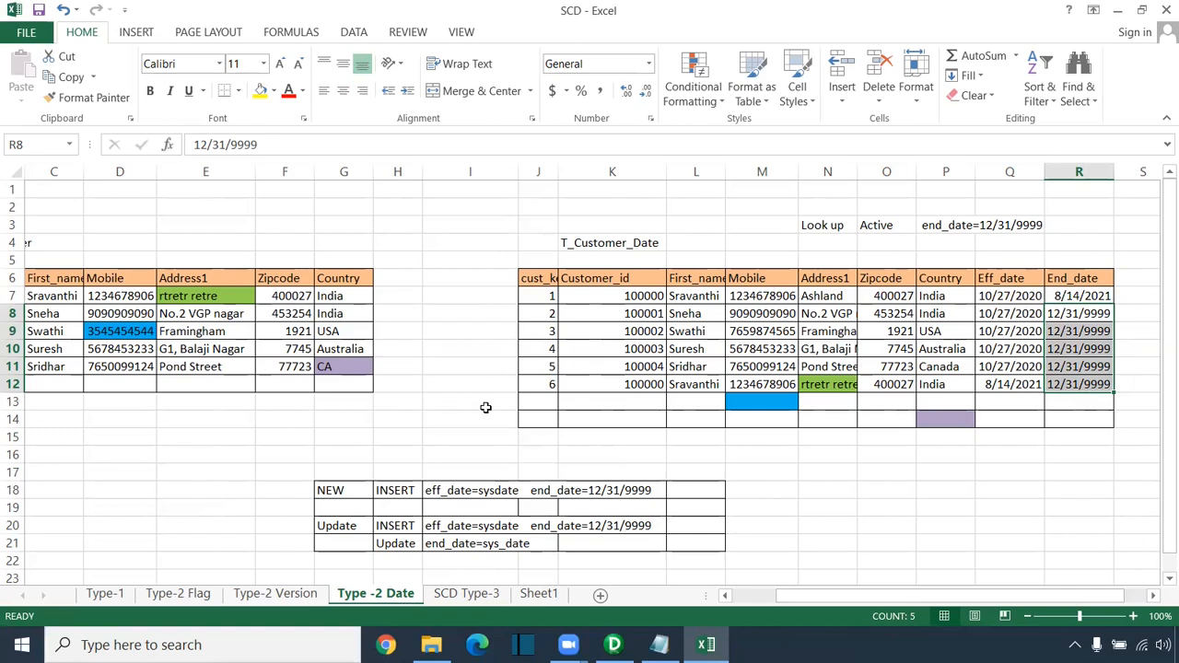
drag(552, 387, 1010, 385)
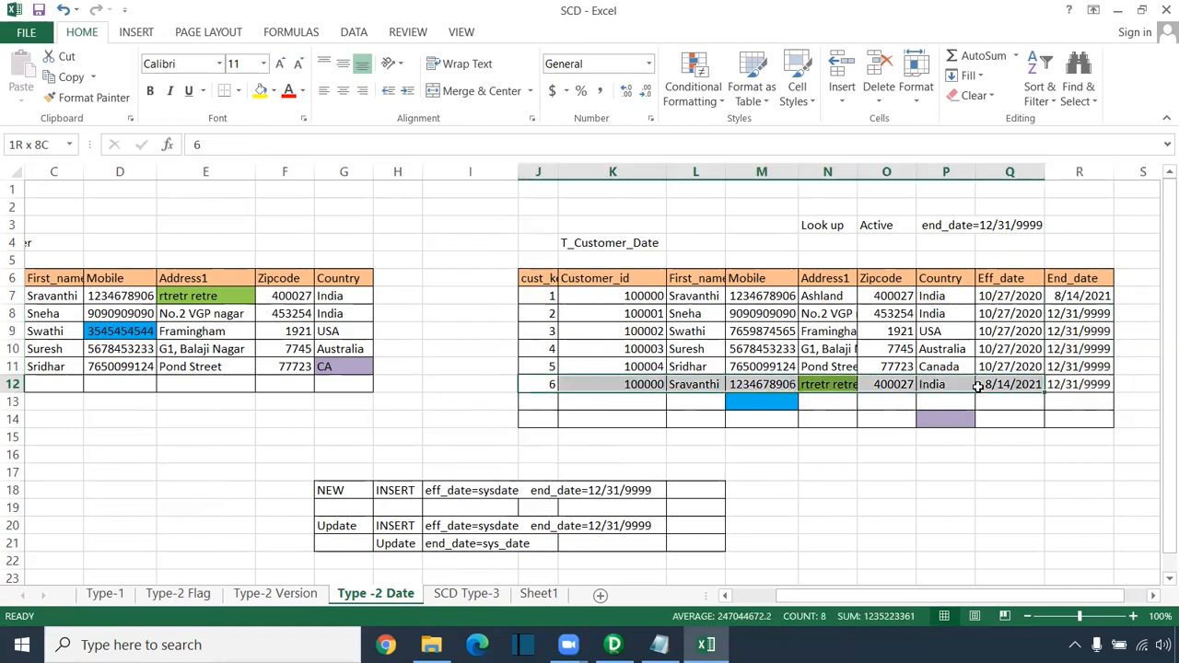
drag(1016, 261, 1013, 440)
click(1012, 387)
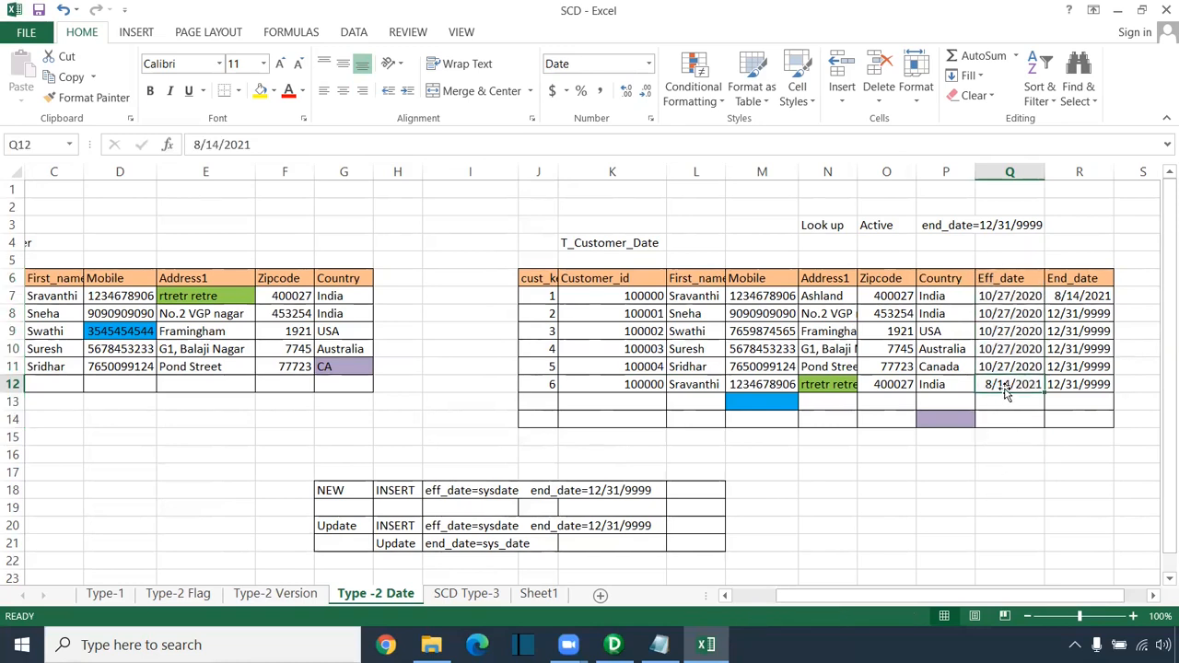
click(1073, 386)
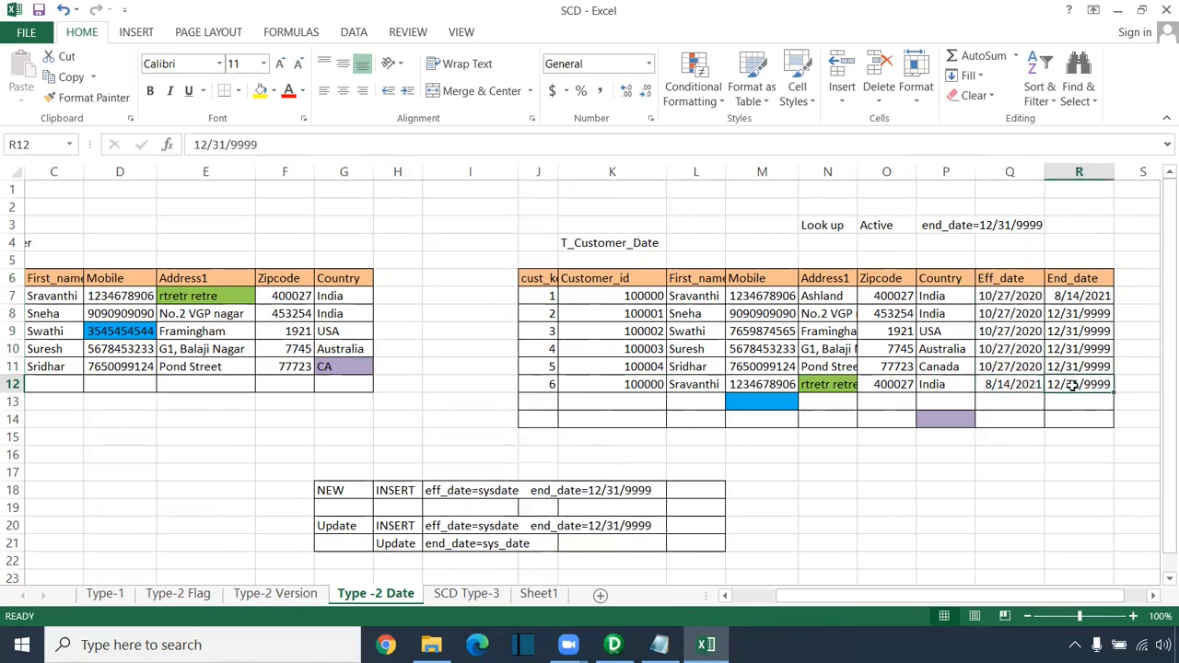
drag(593, 384, 976, 387)
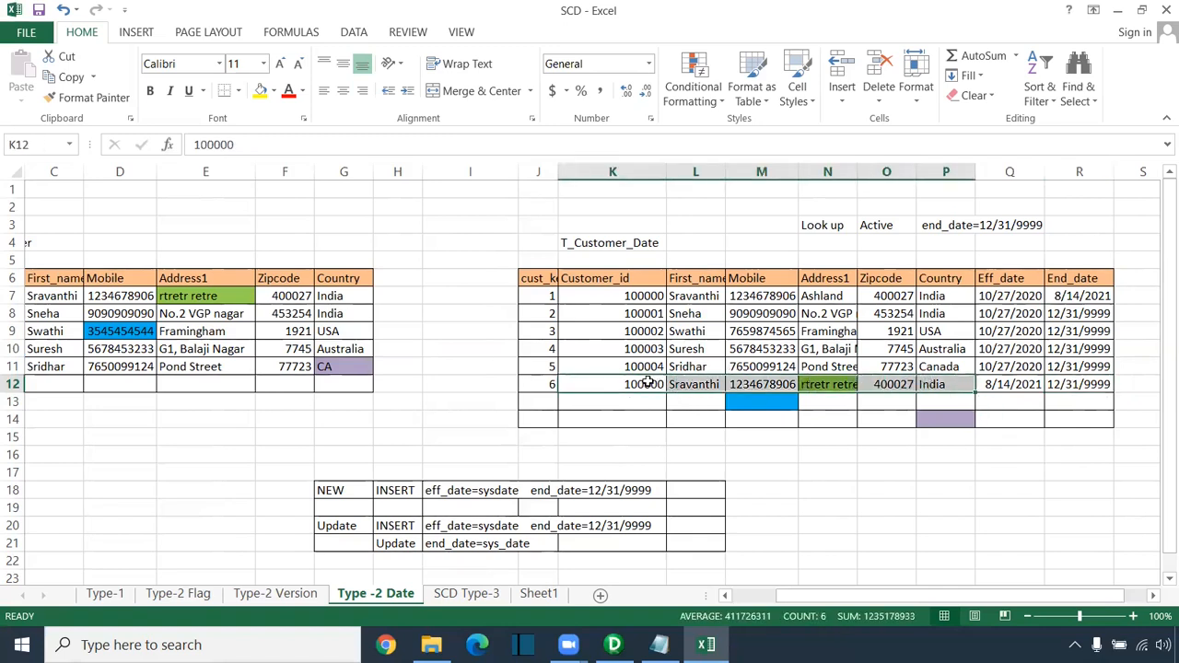
drag(611, 294, 1077, 296)
click(1090, 296)
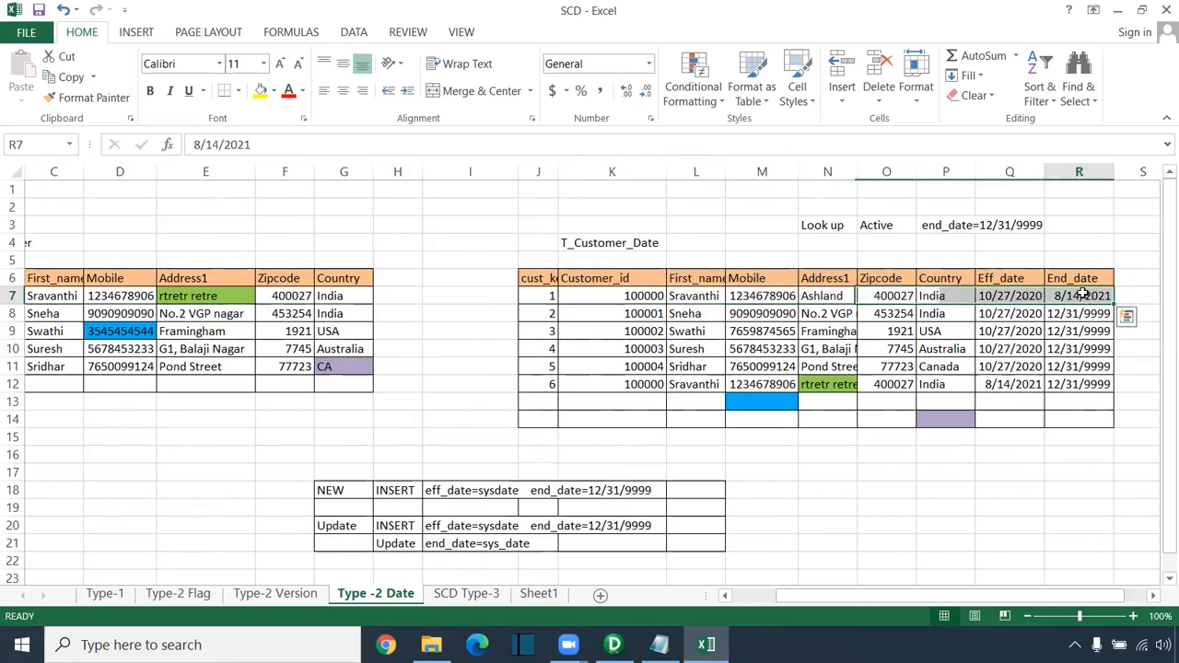
click(1011, 387)
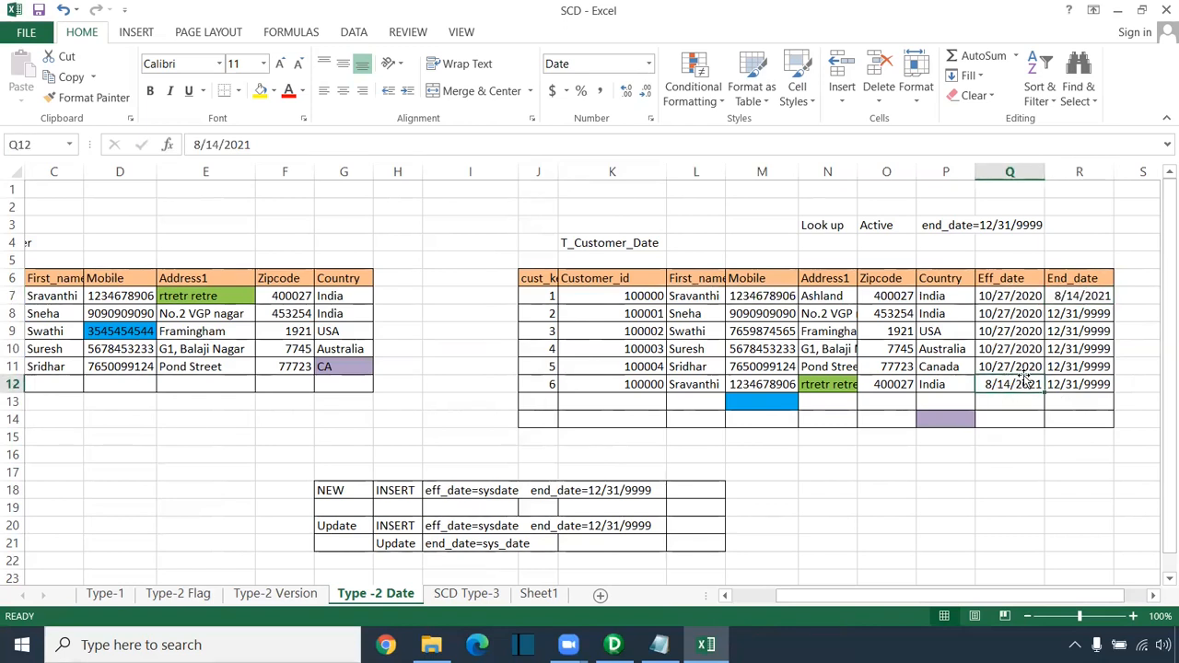
click(1074, 292)
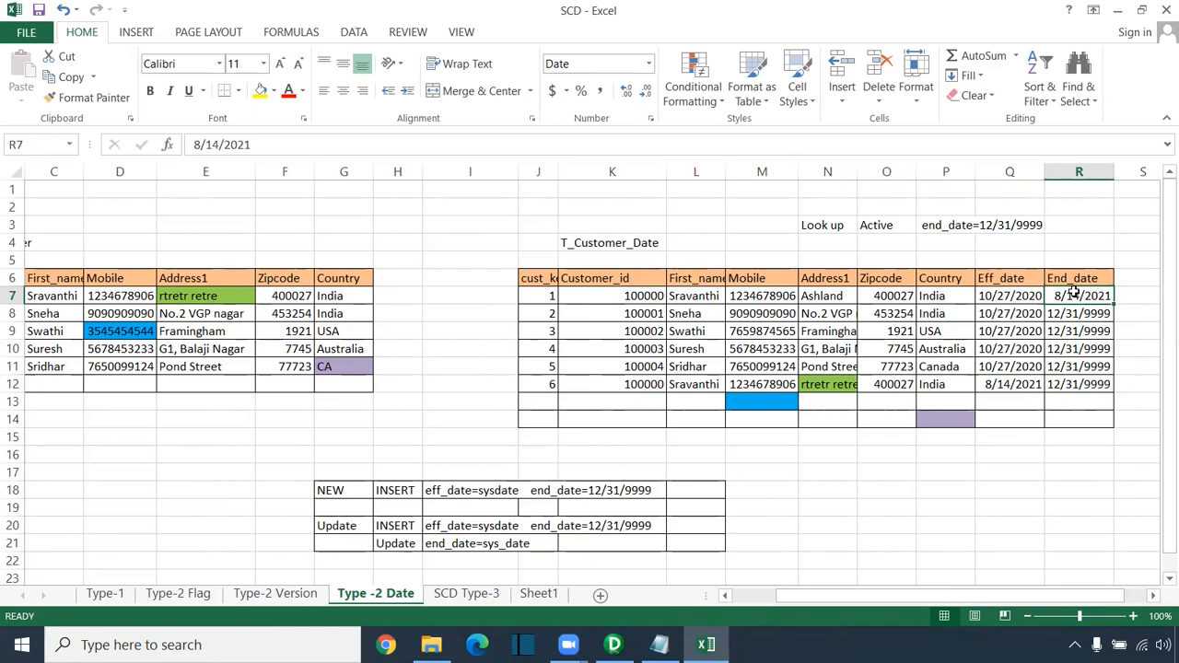
click(981, 295)
click(1071, 295)
drag(609, 299, 939, 295)
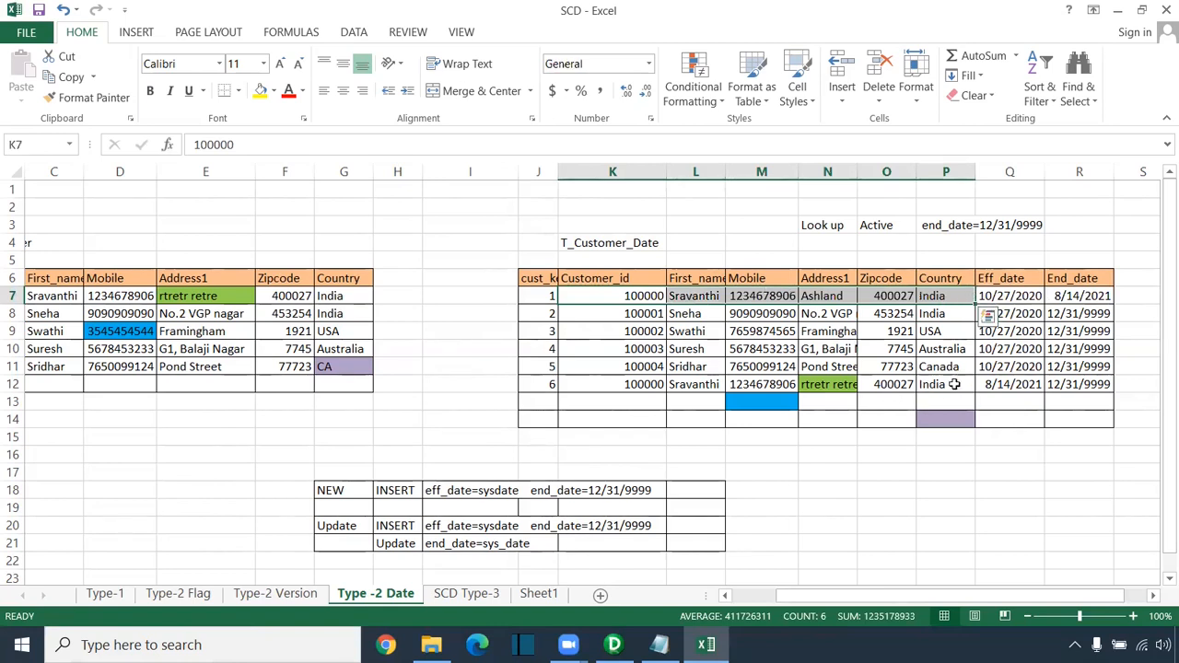
drag(614, 385, 1078, 384)
drag(1076, 228, 1092, 500)
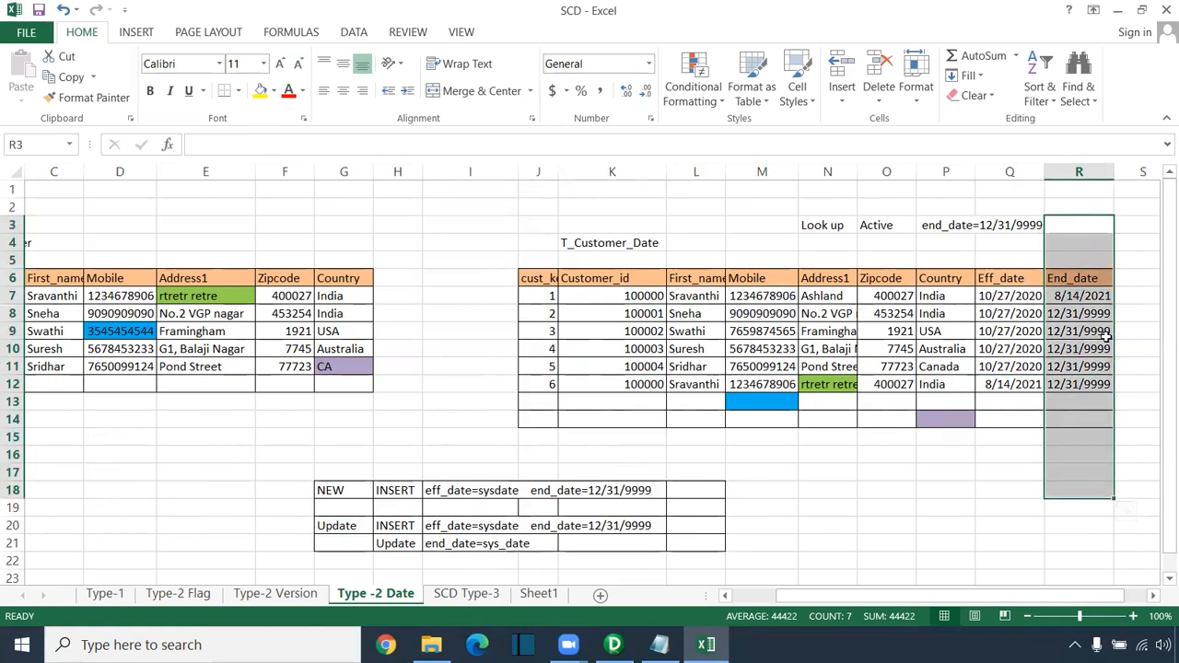
Step: Highlight the end_date=12/31/9999 lookup condition, the active end dates and the NEW insert rule
click(821, 225)
drag(898, 225, 1077, 228)
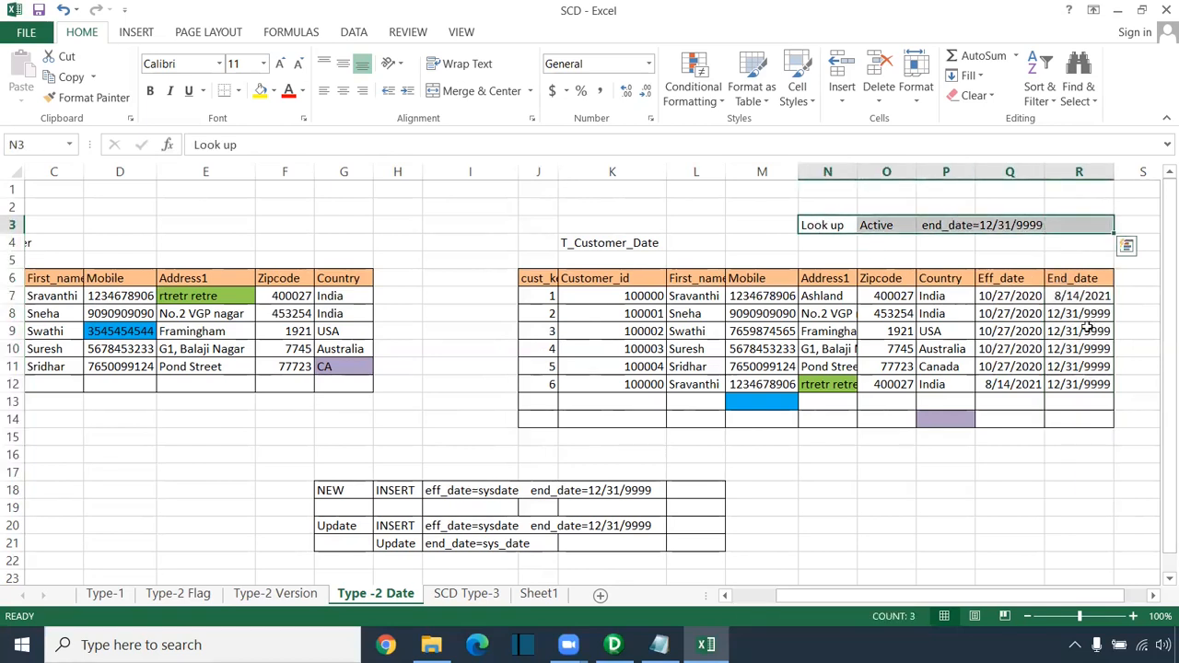
drag(1086, 324, 1081, 381)
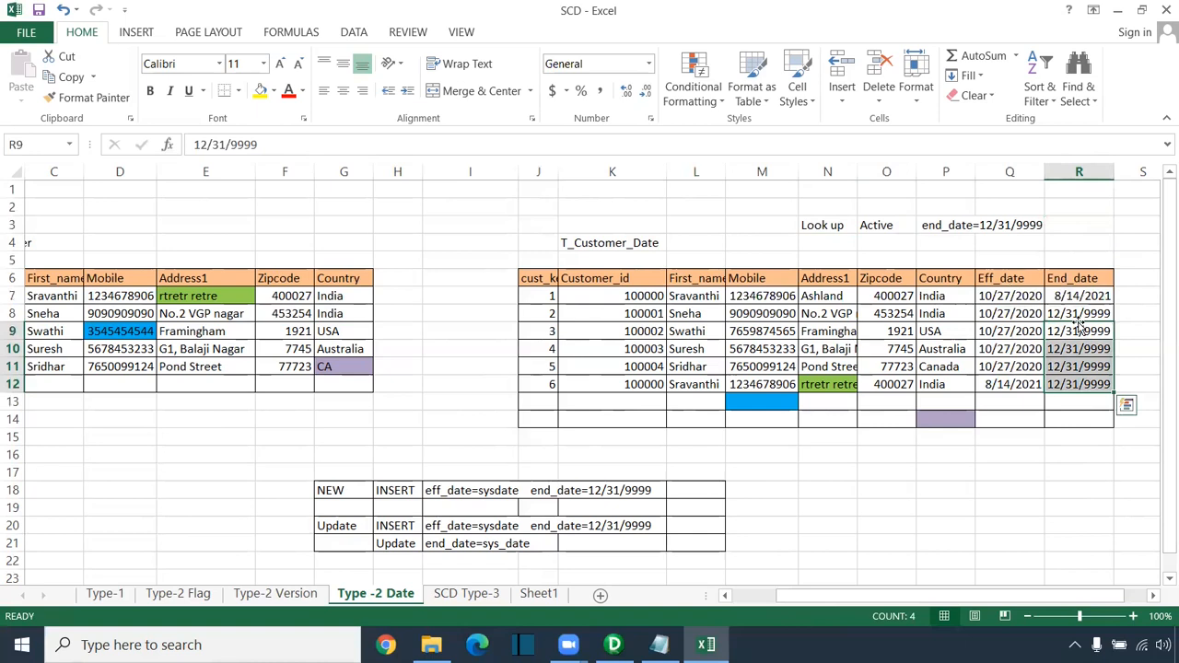
drag(1079, 313, 1087, 380)
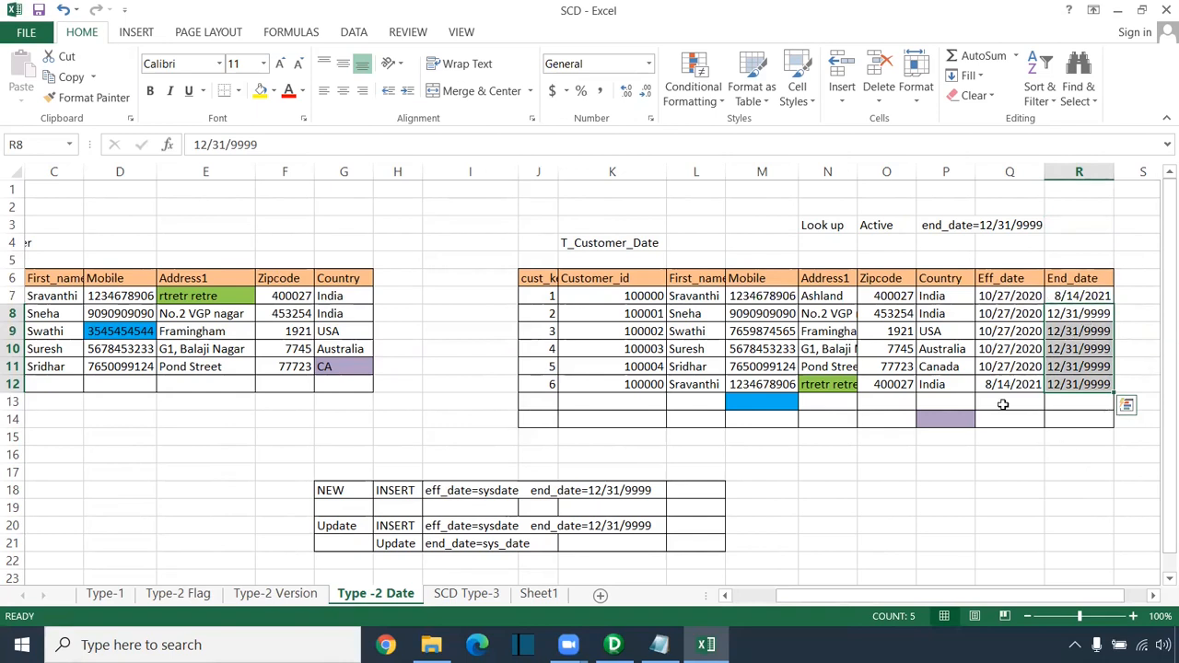
drag(261, 488, 661, 494)
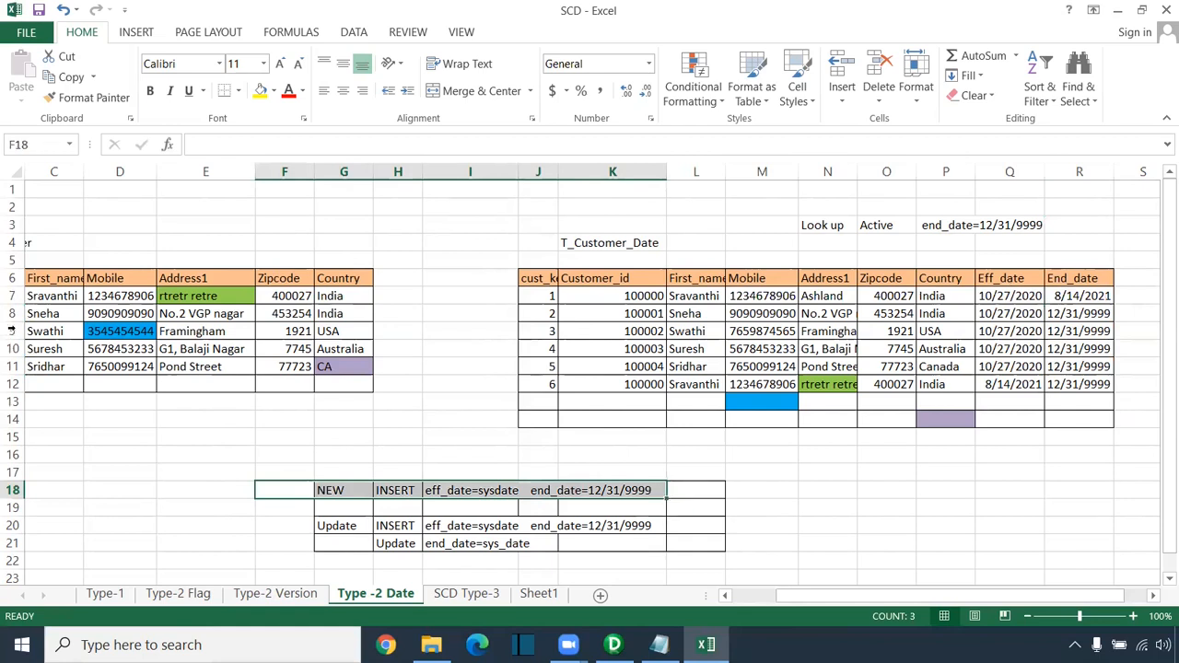
drag(830, 597, 789, 597)
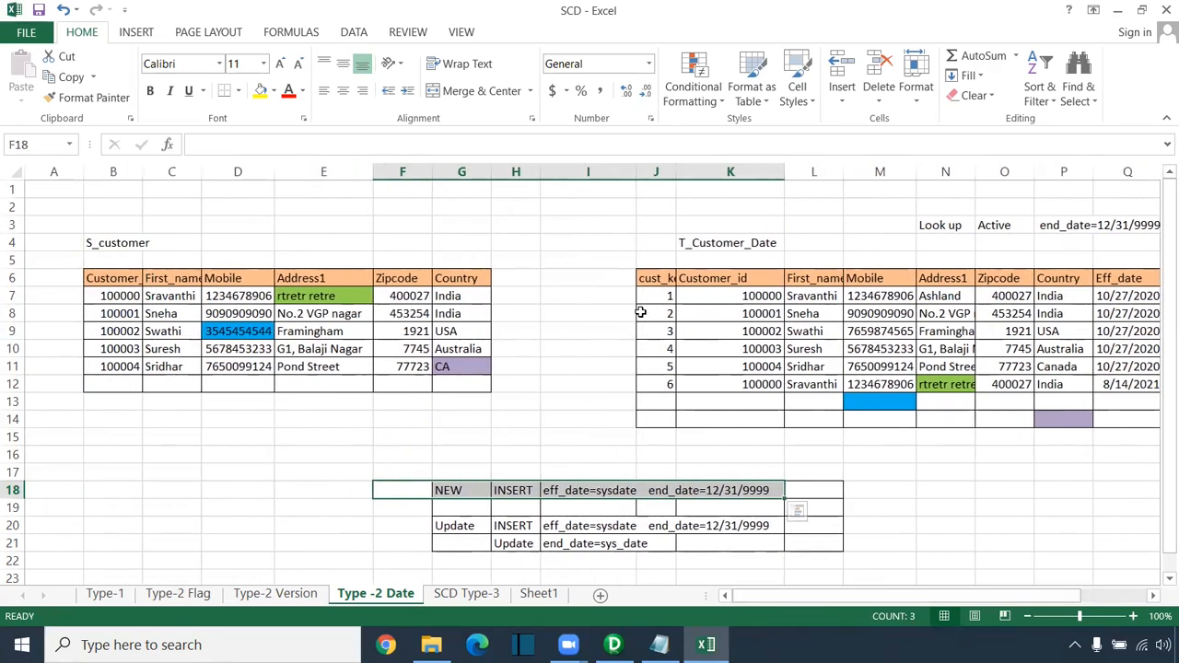
Step: Trace the changed address in E7 to the new row 12 record and the Update end_date rule
drag(659, 296, 1110, 295)
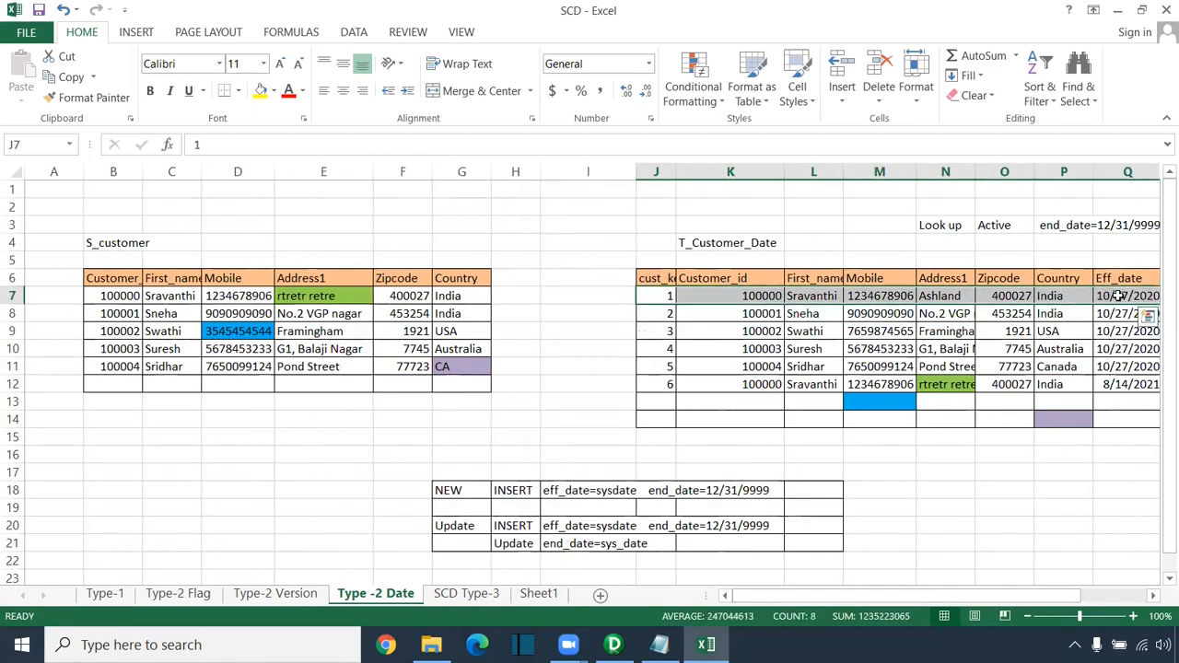
drag(944, 598, 990, 603)
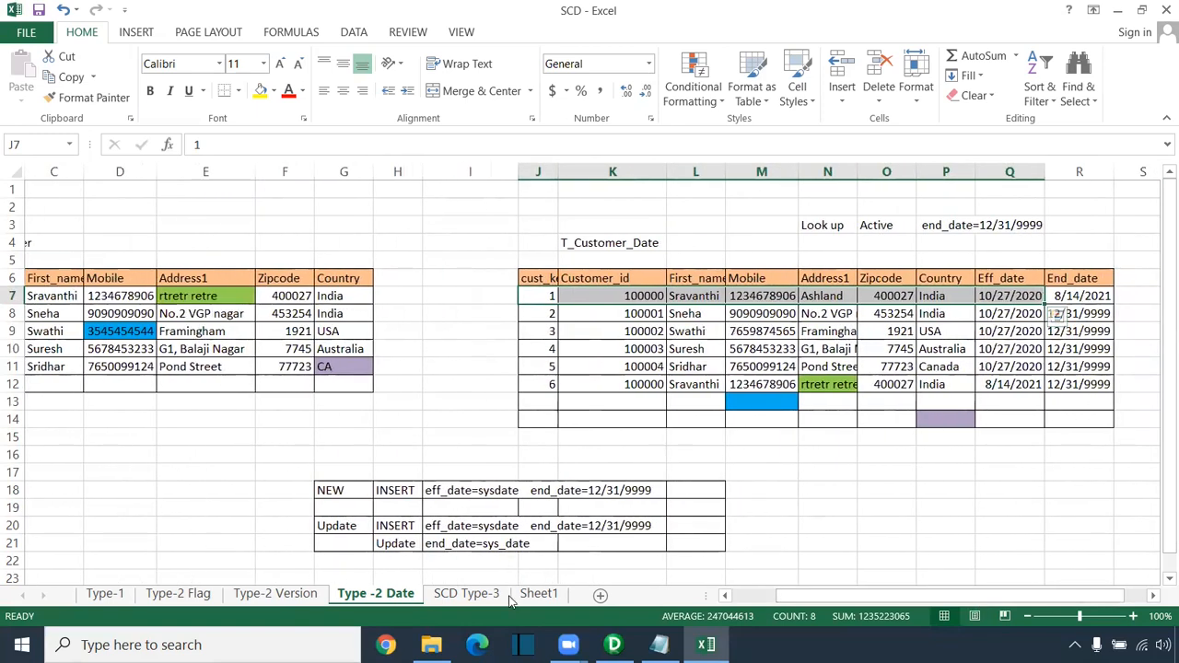
click(188, 296)
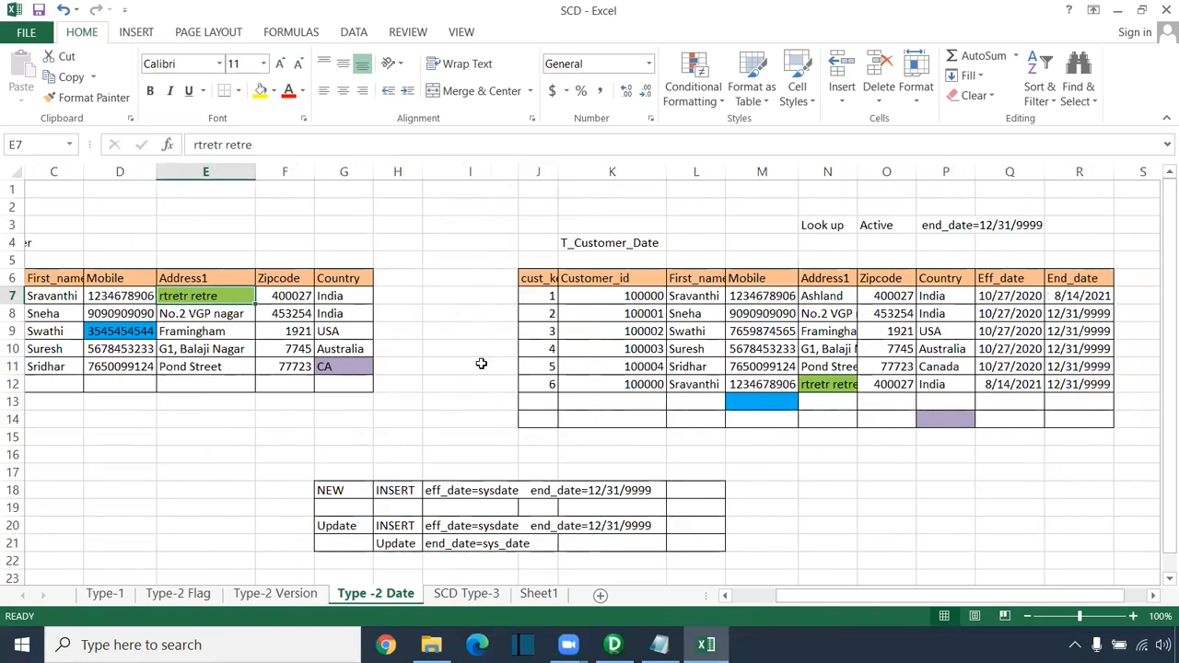
drag(527, 387, 1077, 384)
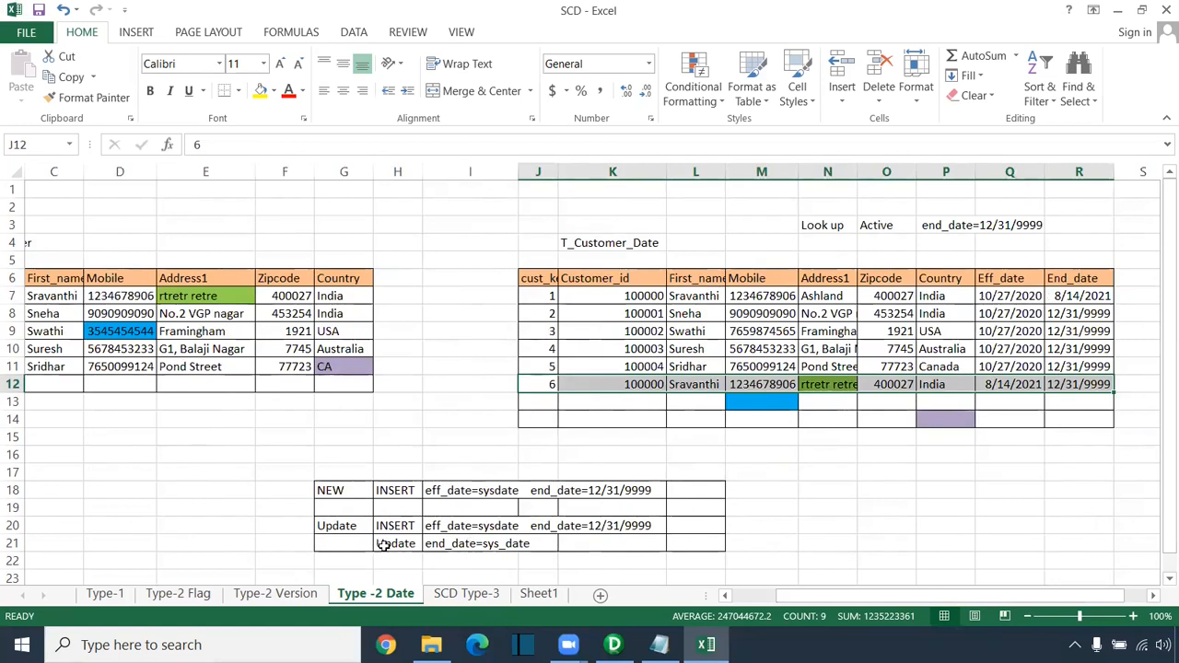
drag(385, 545, 521, 544)
drag(1100, 253, 1089, 385)
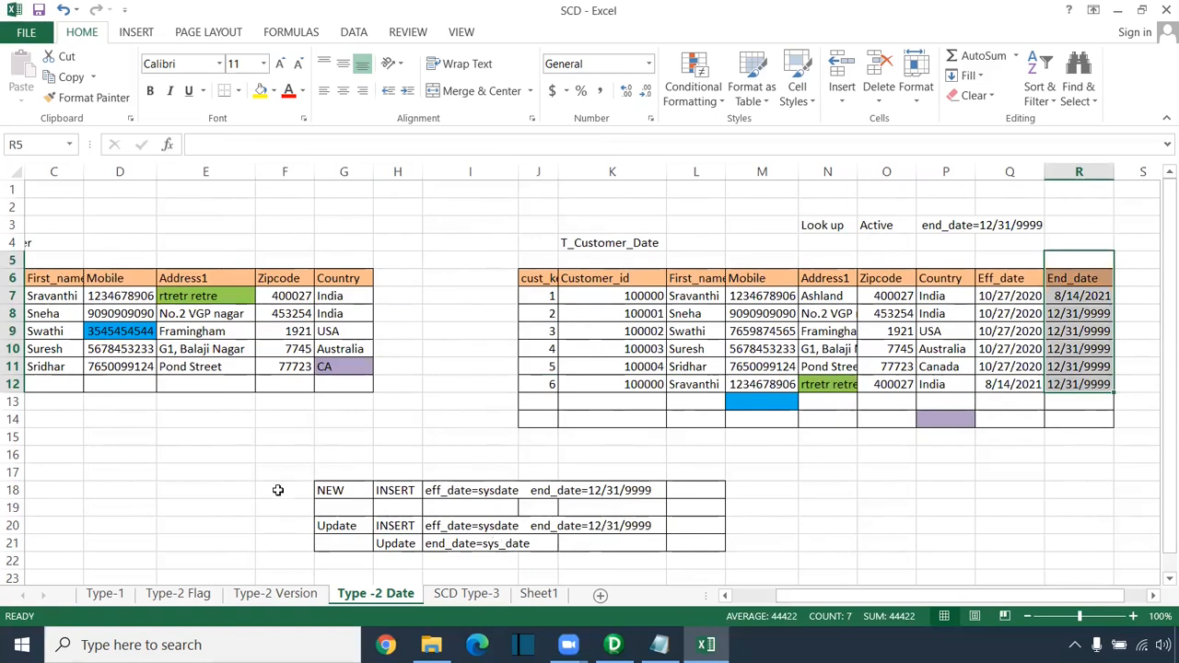
Step: Reselect the row 3 lookup condition, then switch to the Type-2 Version sheet
scroll(898, 474, down, 3)
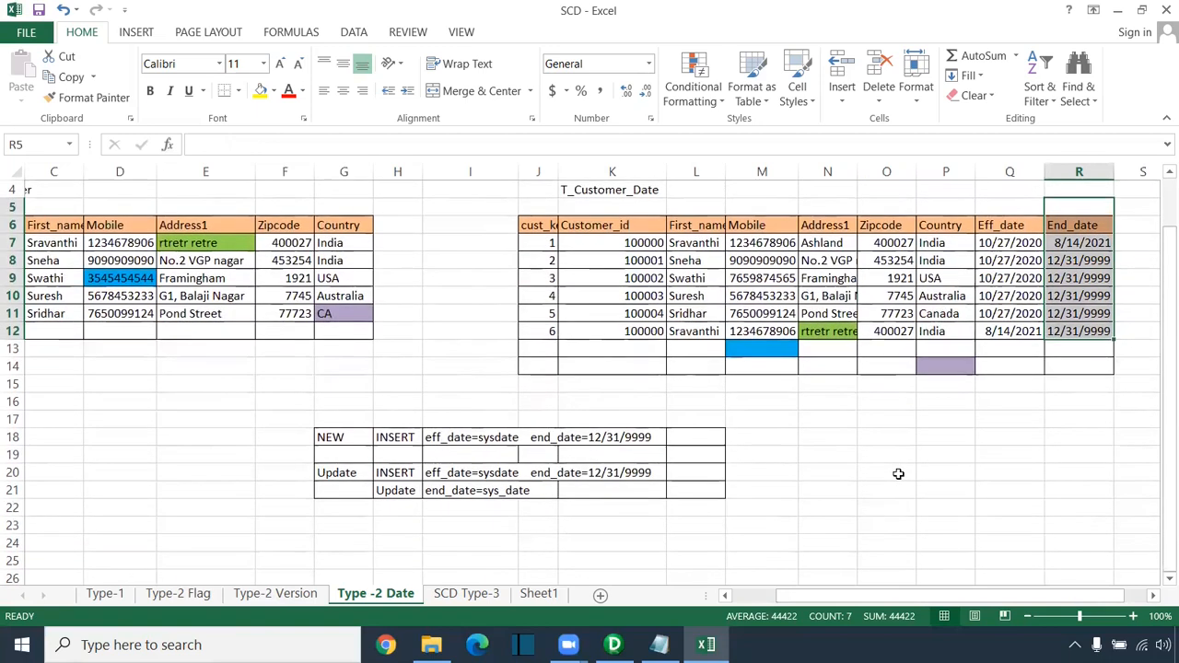
scroll(900, 492, up, 2)
drag(851, 598, 807, 598)
scroll(661, 399, up, 1)
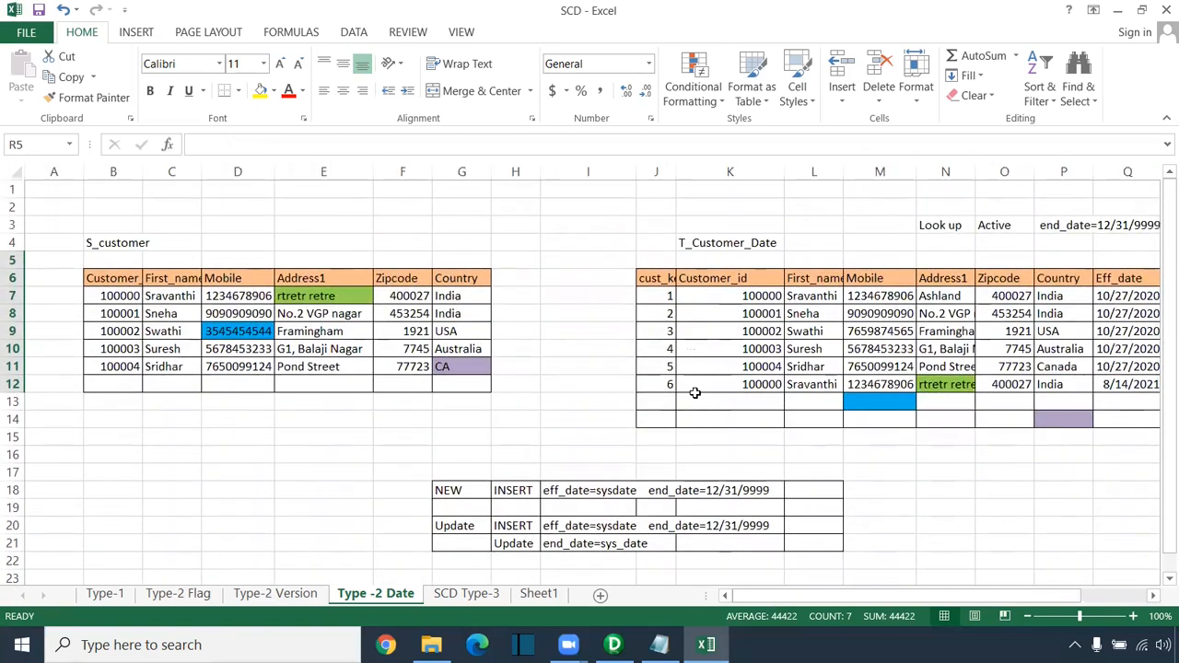
drag(940, 229, 1140, 238)
drag(1006, 596, 1050, 606)
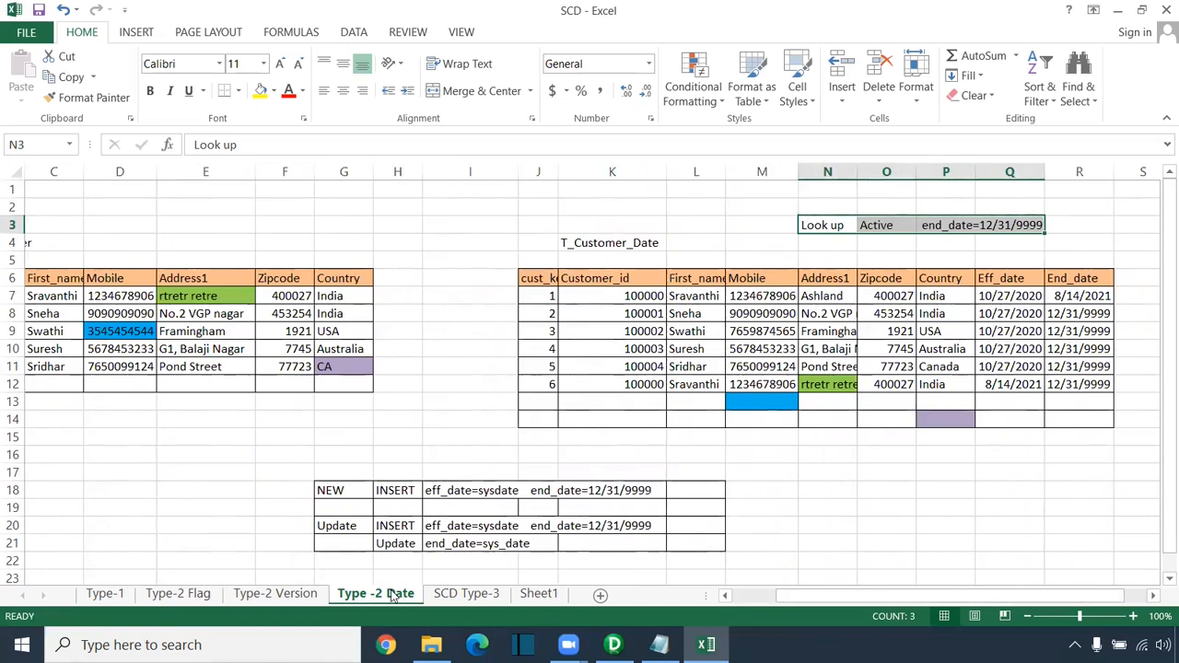
click(298, 597)
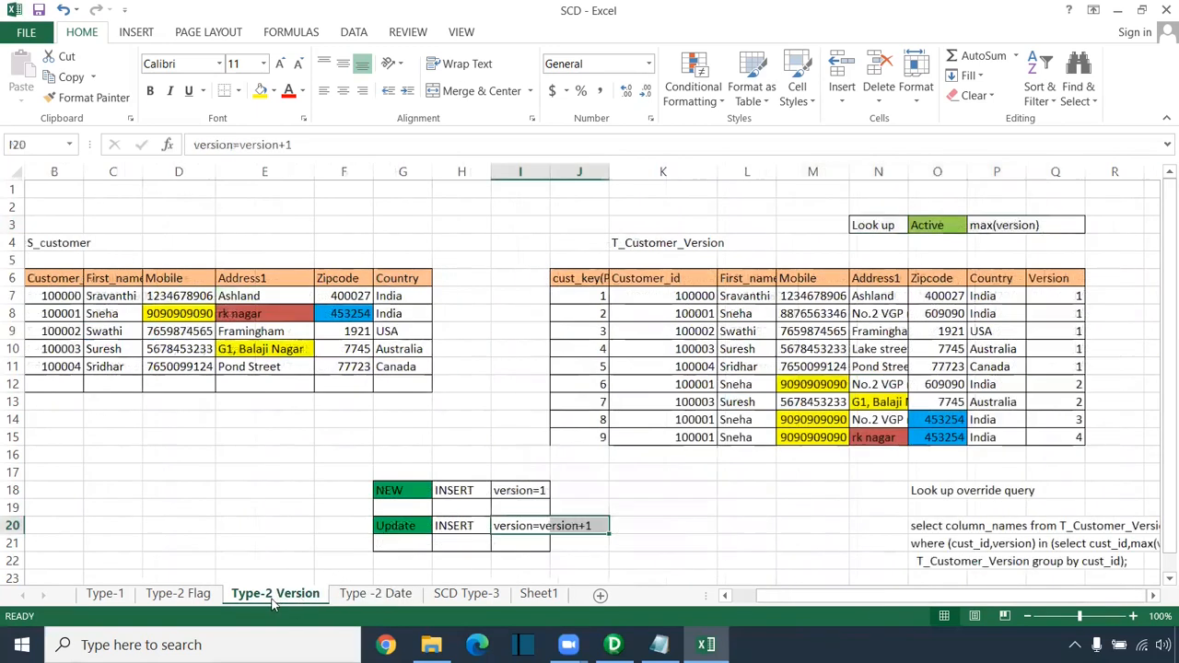
click(180, 594)
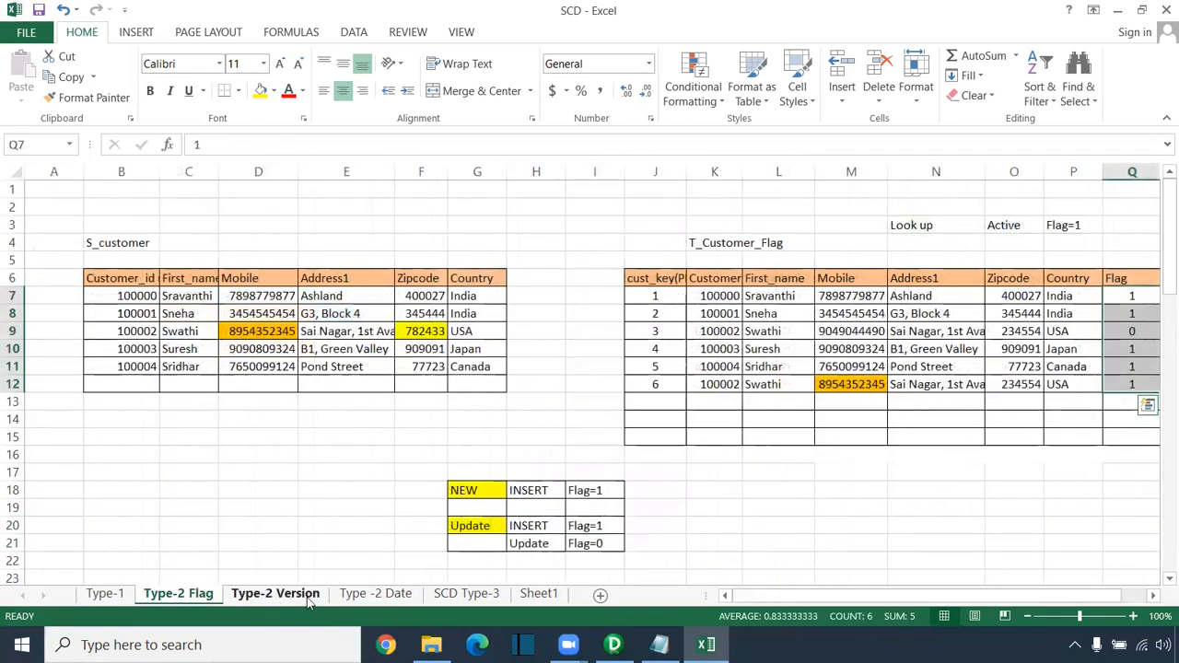
click(470, 596)
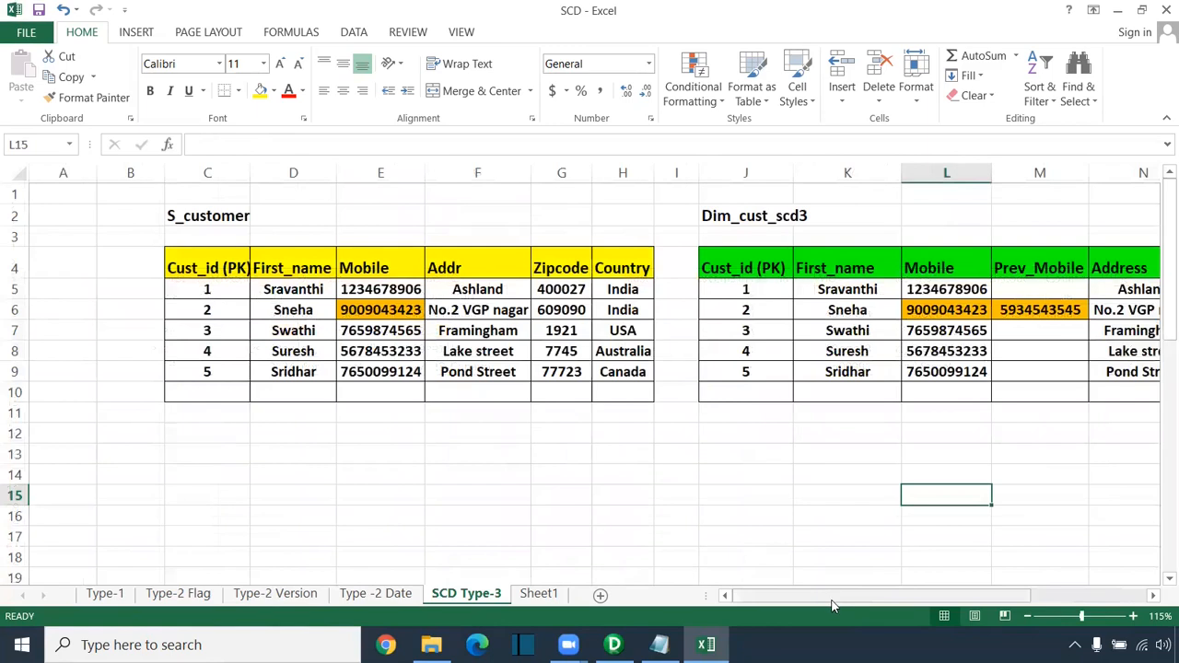
scroll(867, 603, right, 3)
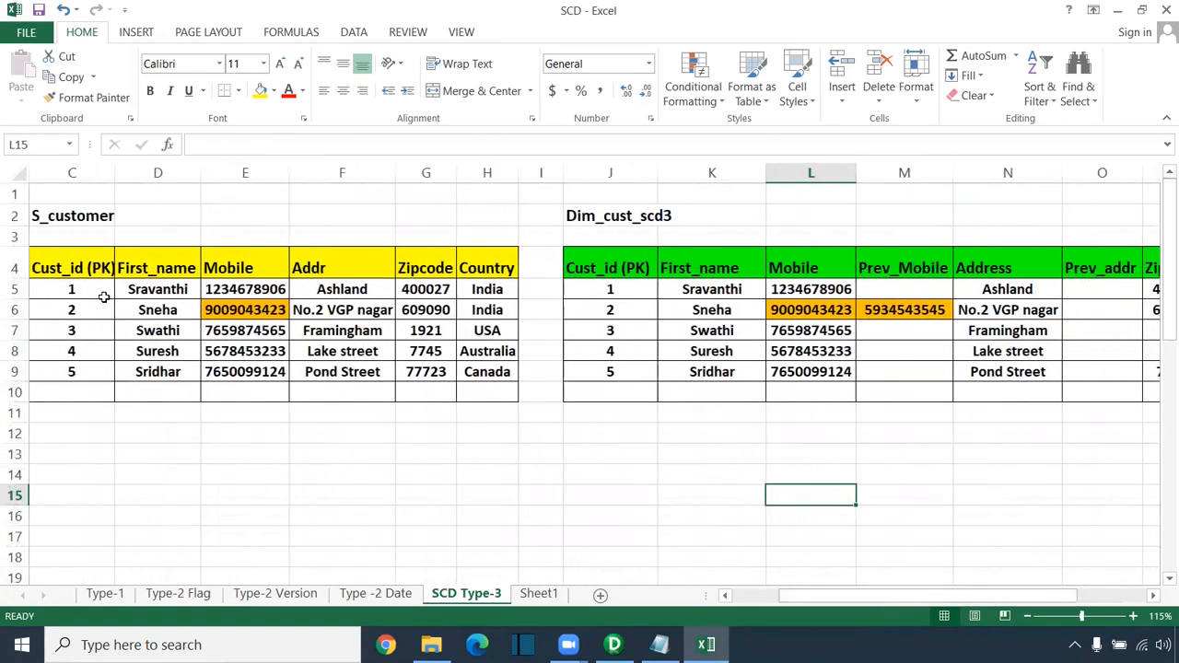
drag(80, 253, 498, 370)
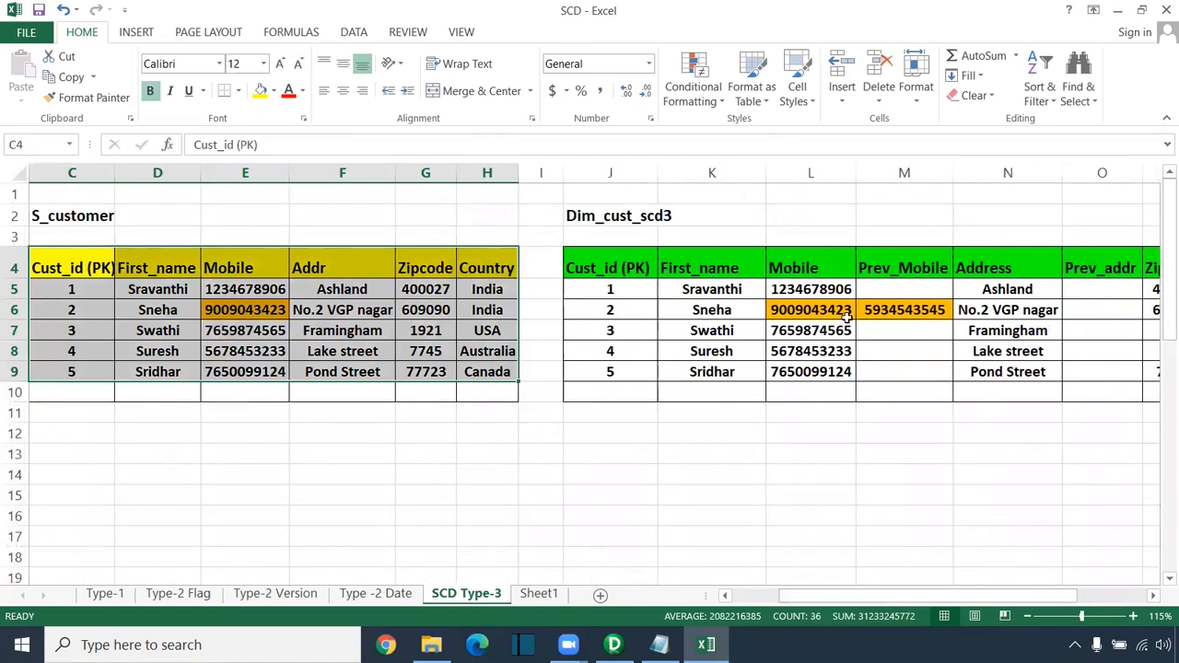
drag(904, 234, 918, 497)
drag(887, 596, 961, 608)
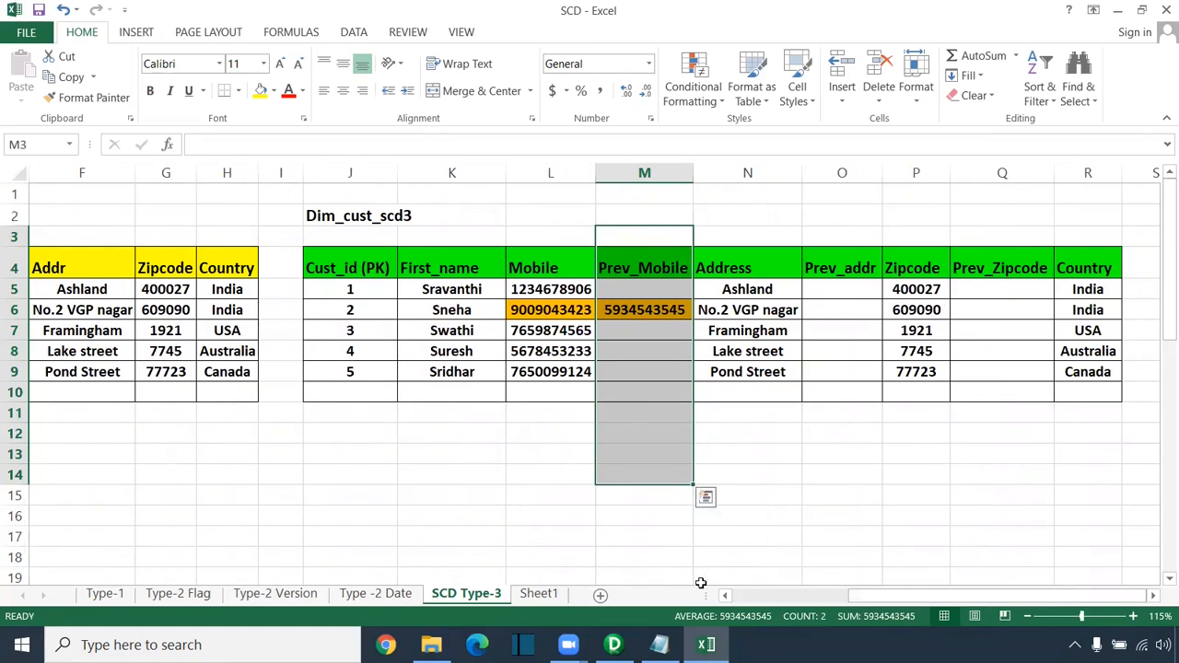
drag(860, 597, 799, 594)
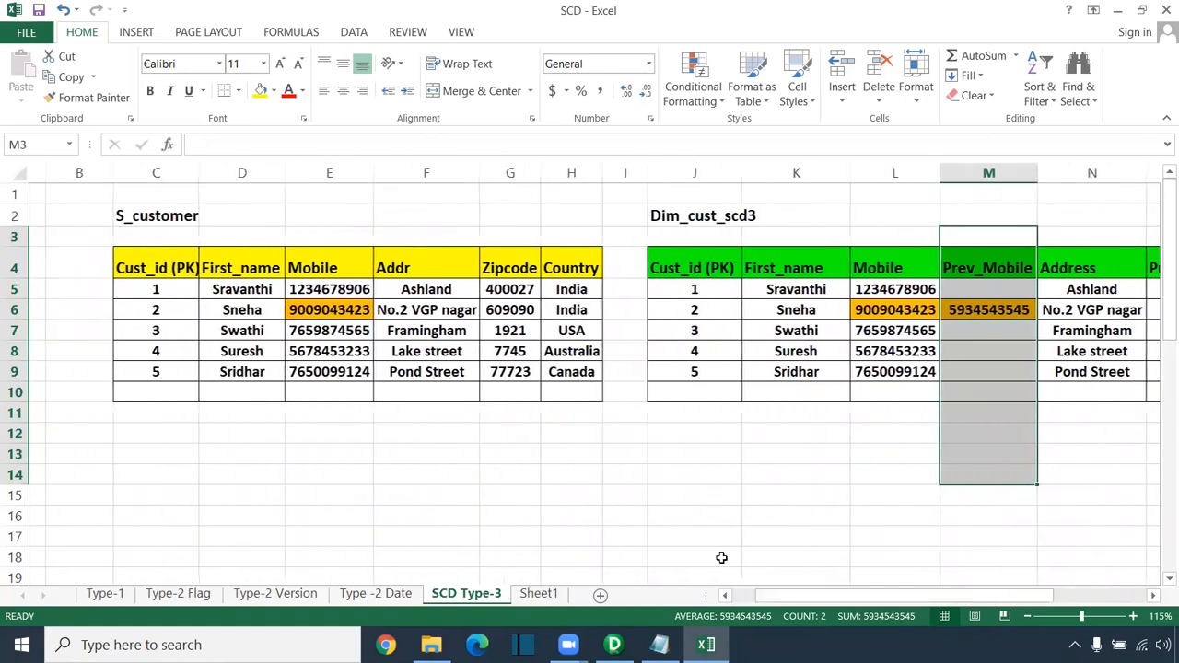
drag(312, 237, 295, 447)
drag(392, 237, 409, 456)
drag(494, 237, 493, 474)
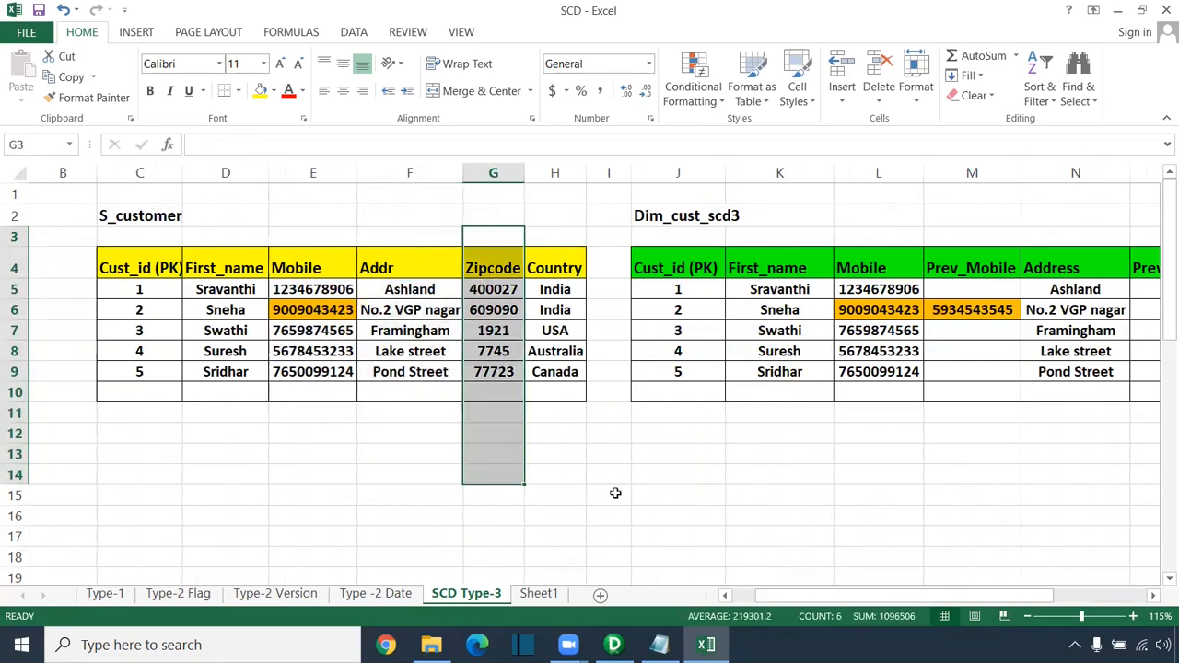
drag(896, 597, 987, 597)
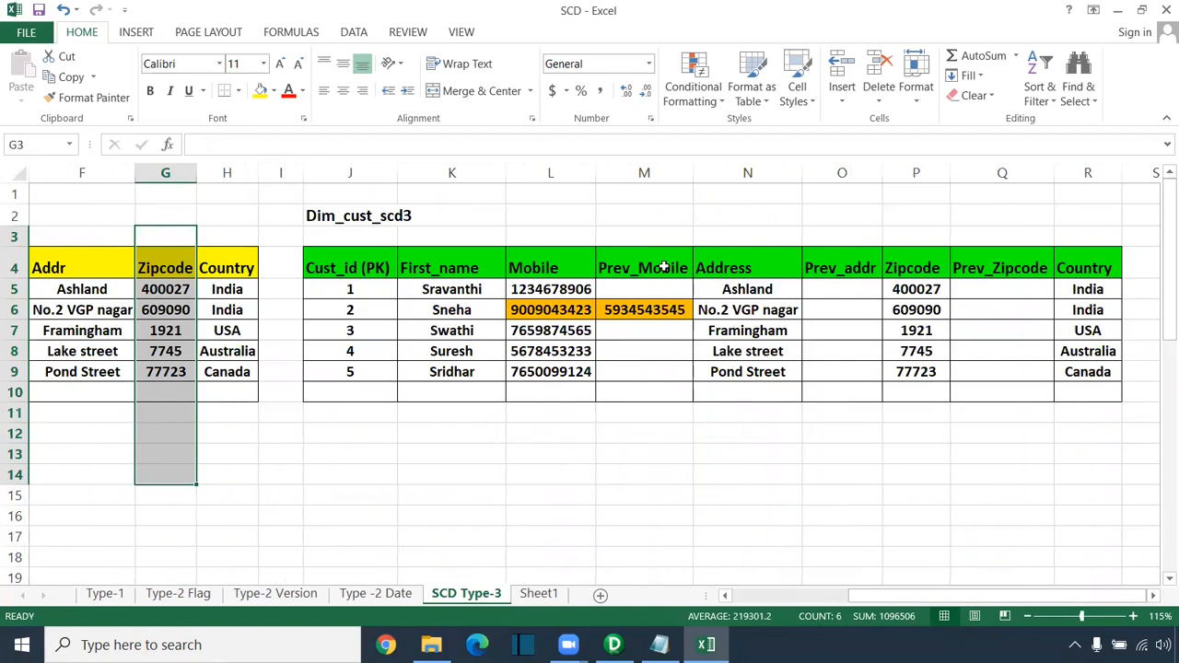
drag(642, 235, 626, 429)
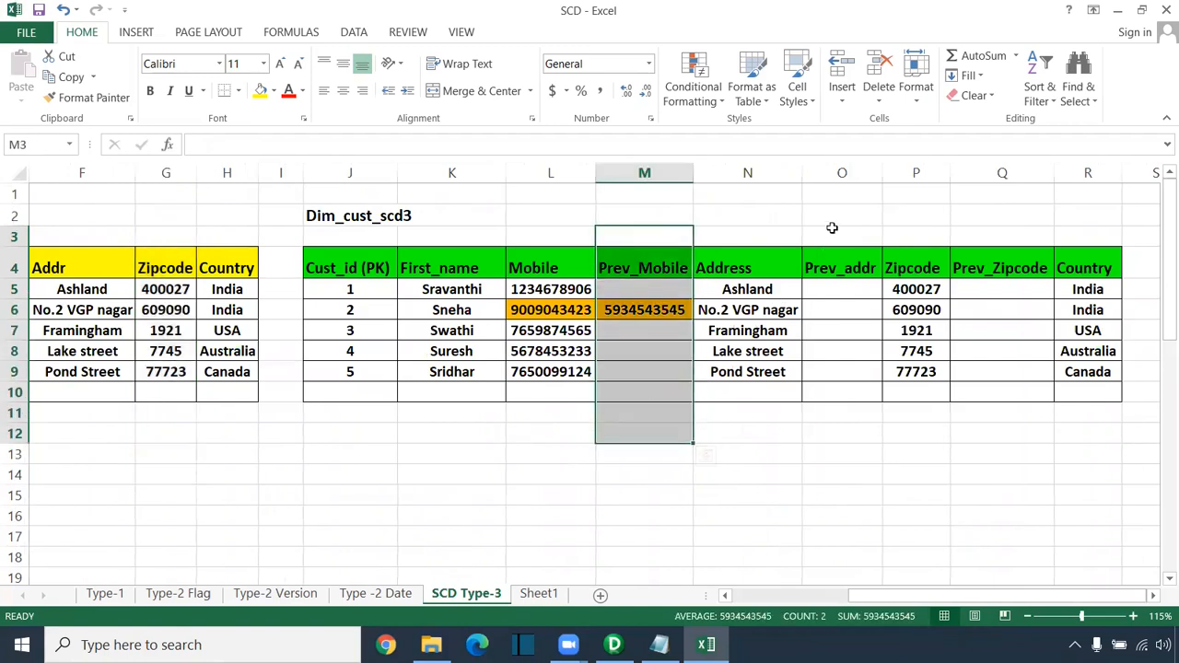
drag(832, 217, 839, 431)
drag(1010, 236, 1006, 429)
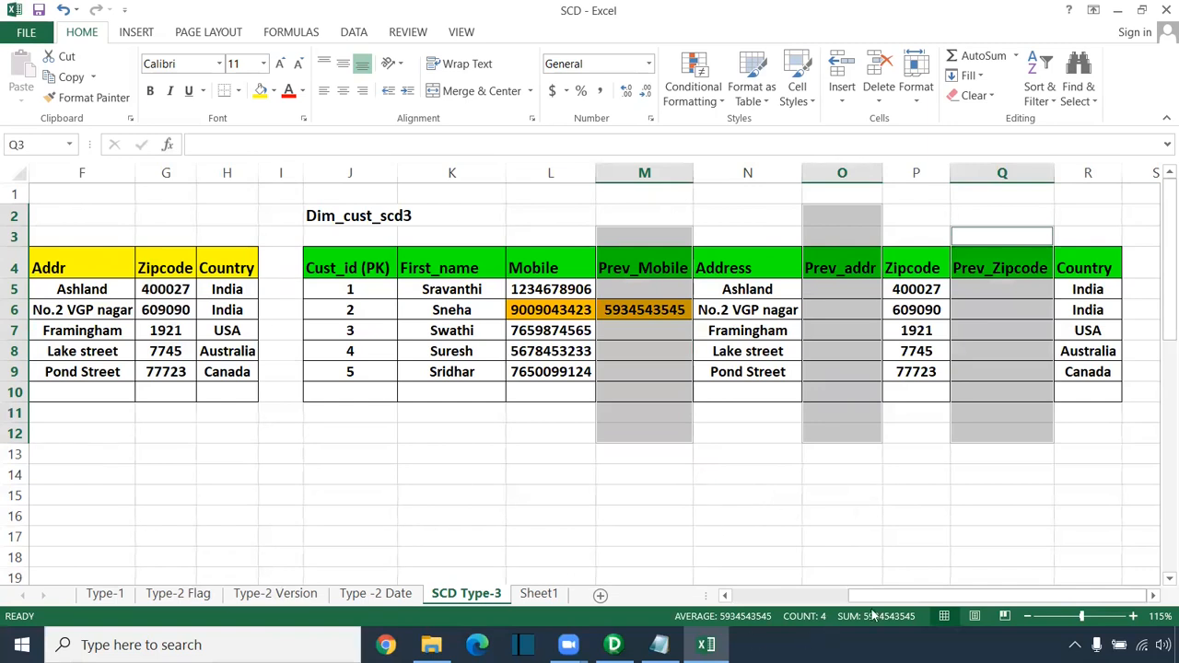
drag(929, 597, 704, 600)
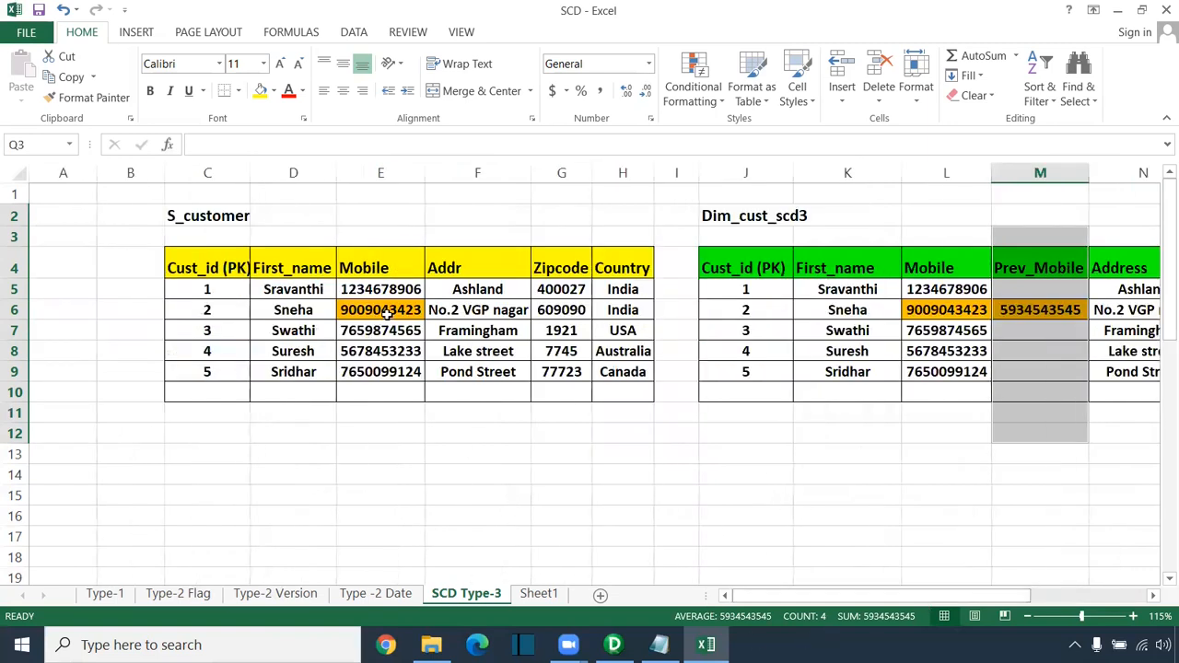
click(385, 313)
text(090)
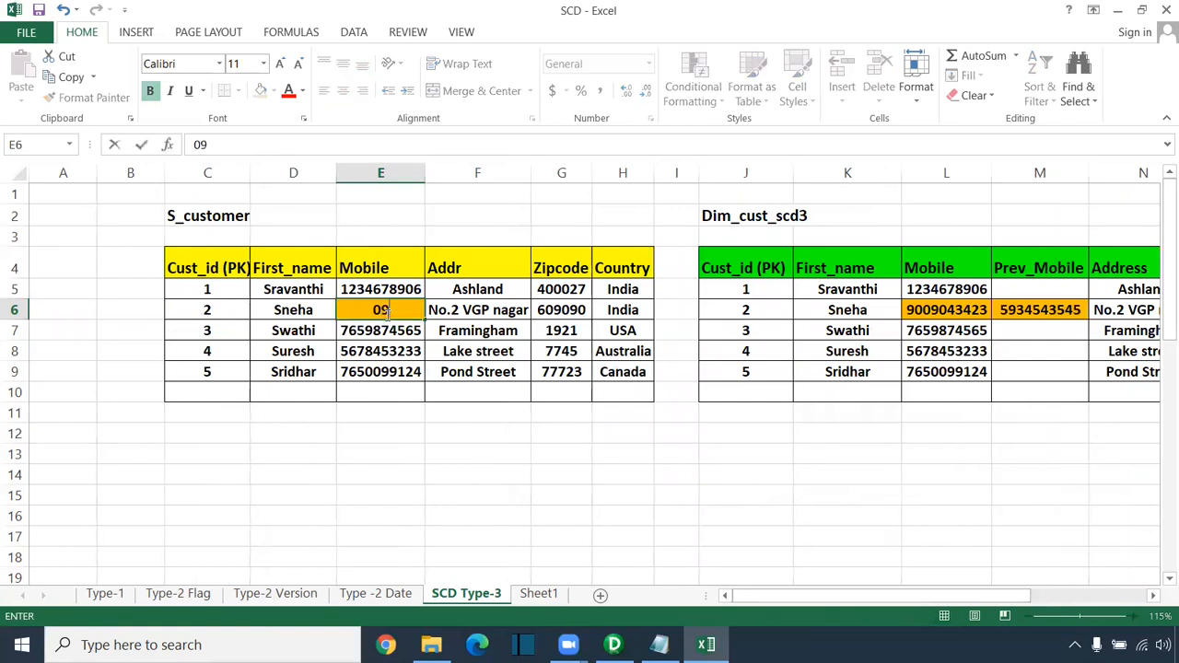
key(BackSpace)
key(BackSpace)
key(BackSpace)
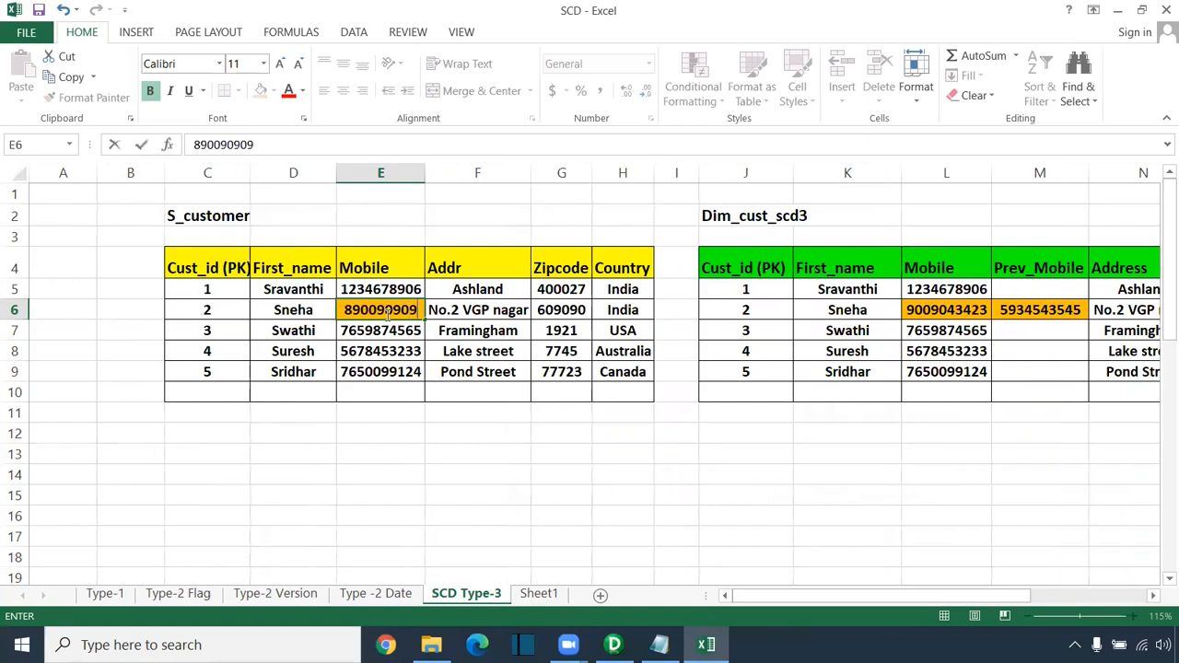
click(438, 468)
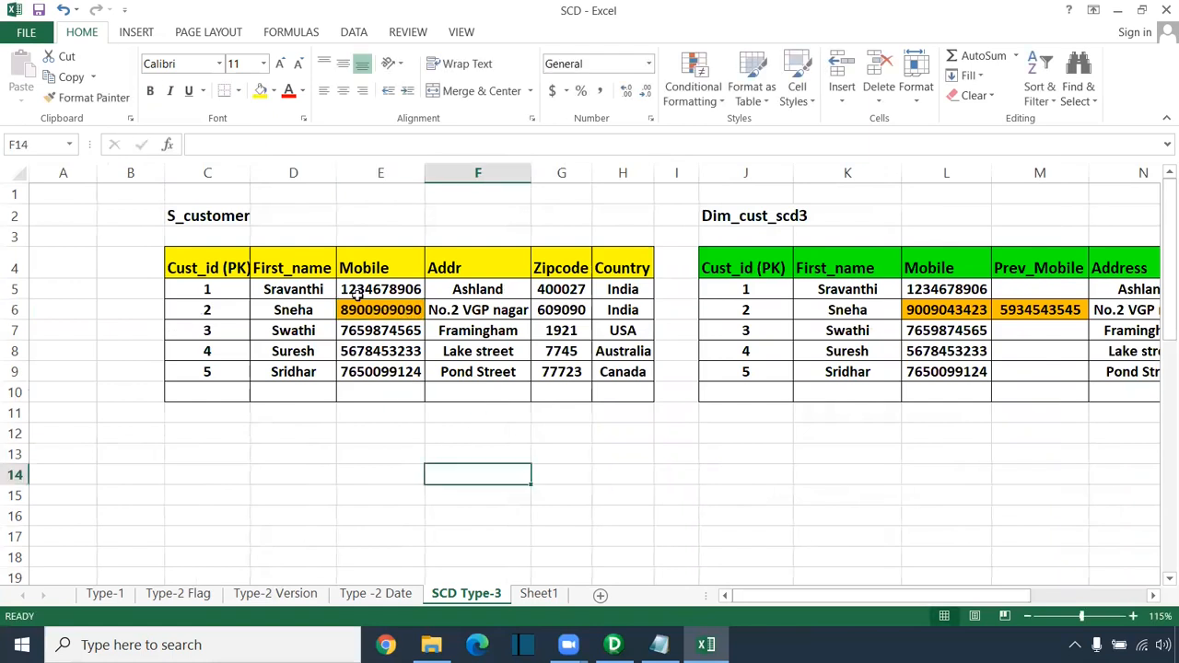
click(370, 307)
click(951, 311)
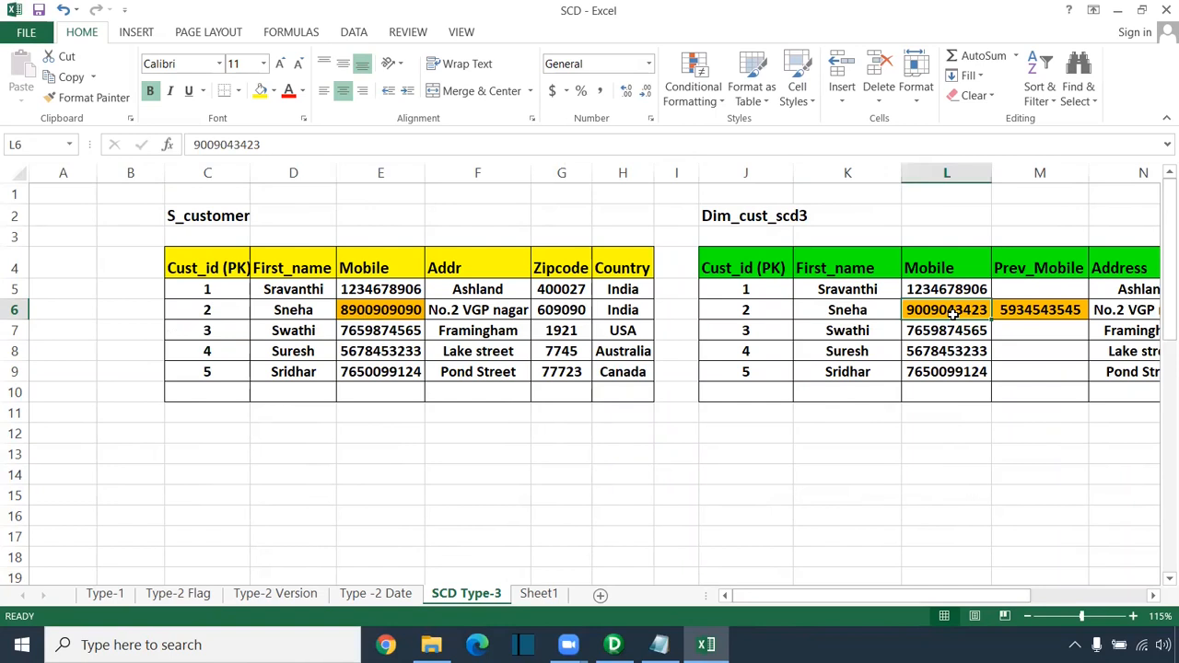
key(ctrl+c)
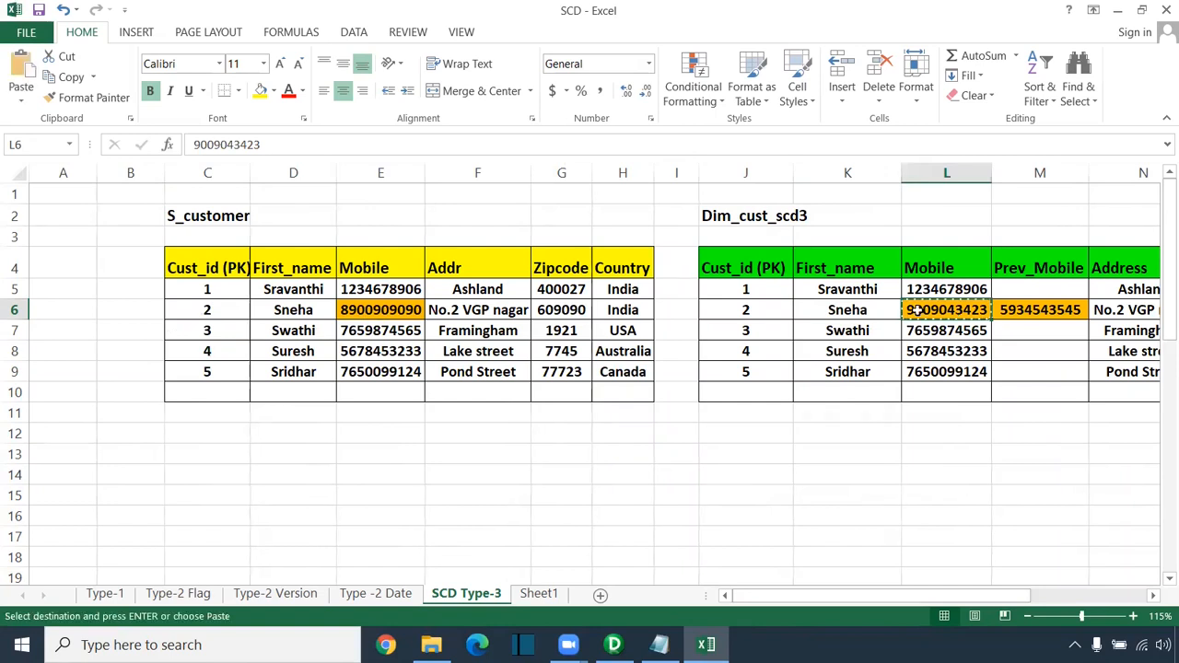
click(1022, 316)
key(ctrl+v)
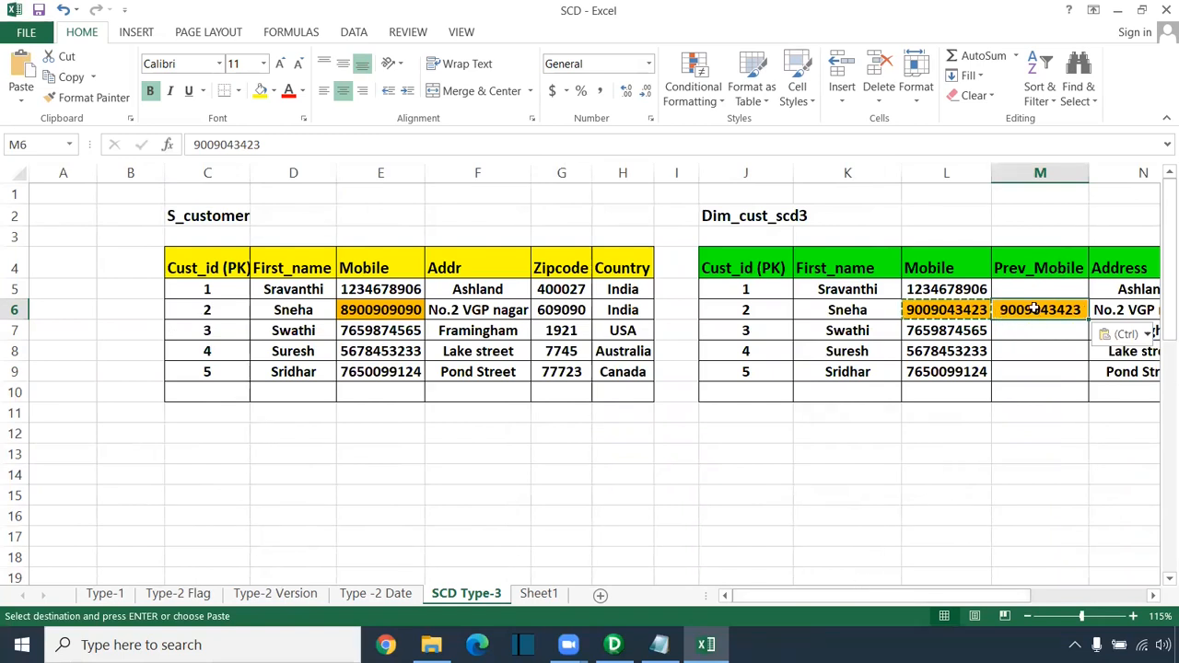
click(398, 311)
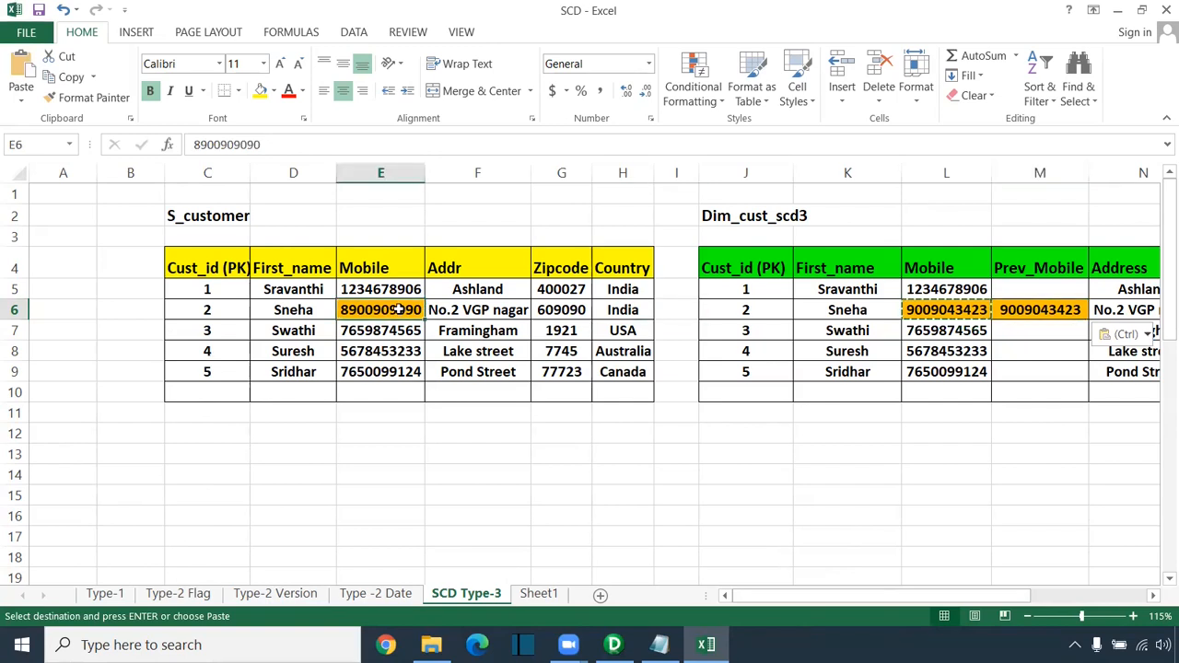
key(ctrl+c)
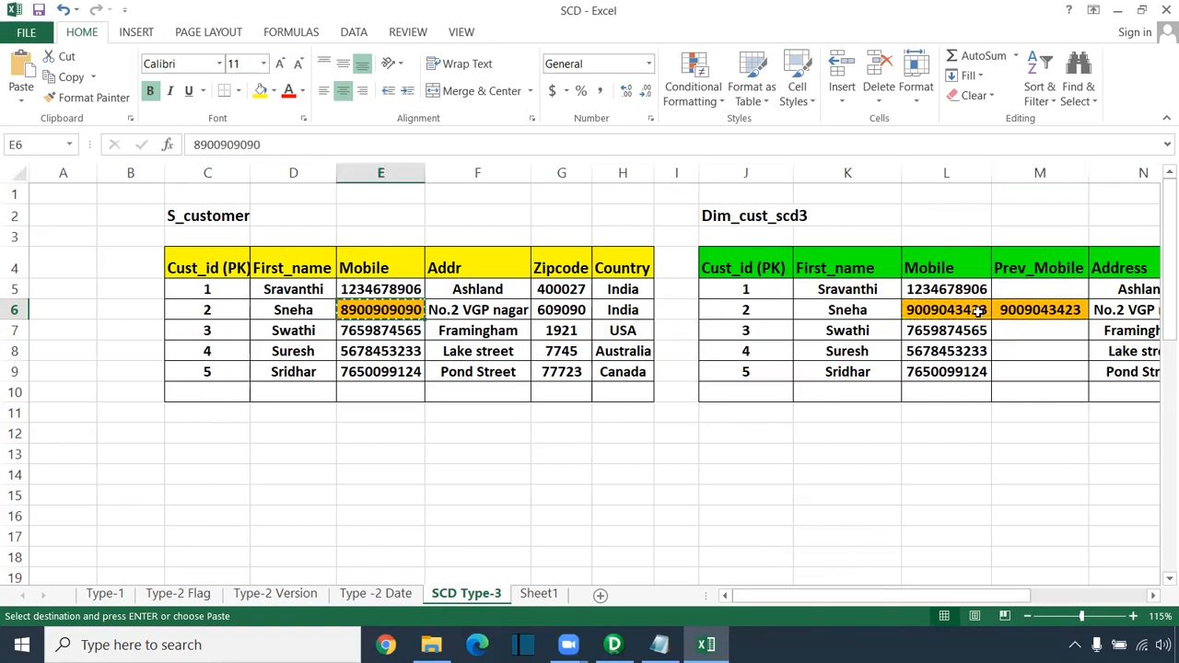
click(982, 311)
key(ctrl+v)
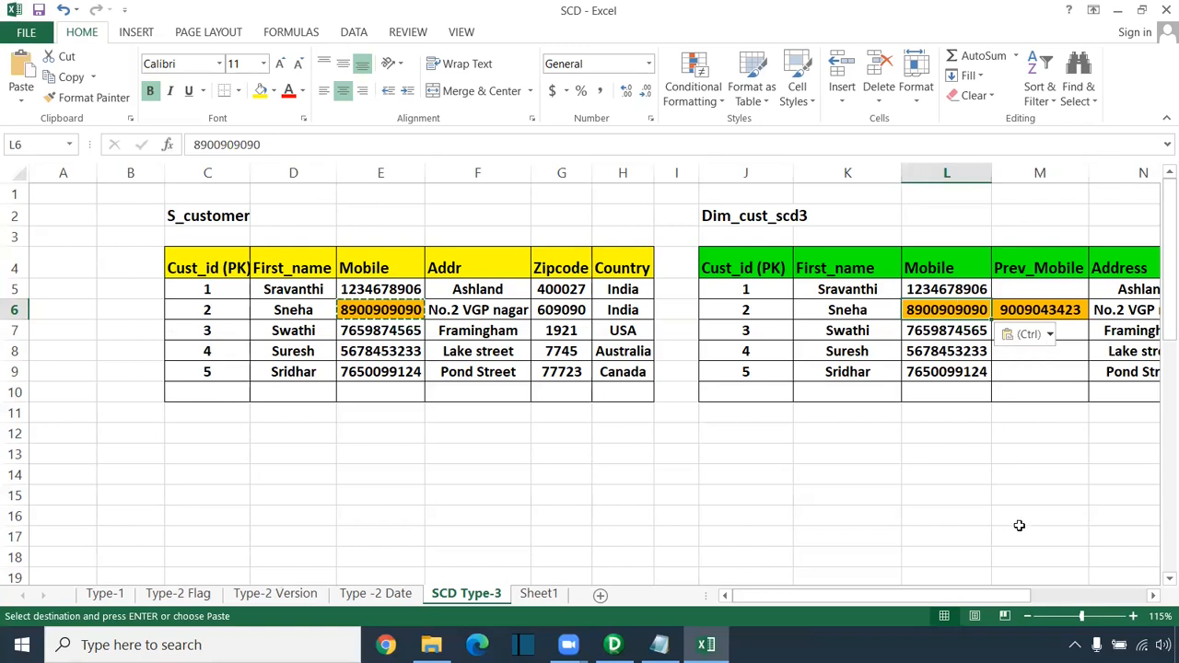
mouse_move(946, 598)
mouse_down()
mouse_move(1021, 608)
mouse_move(944, 601)
mouse_up()
Step: Point out the Prev_Mobile value in M6 and the Prev_Mobile column, then clear the selection
click(1064, 308)
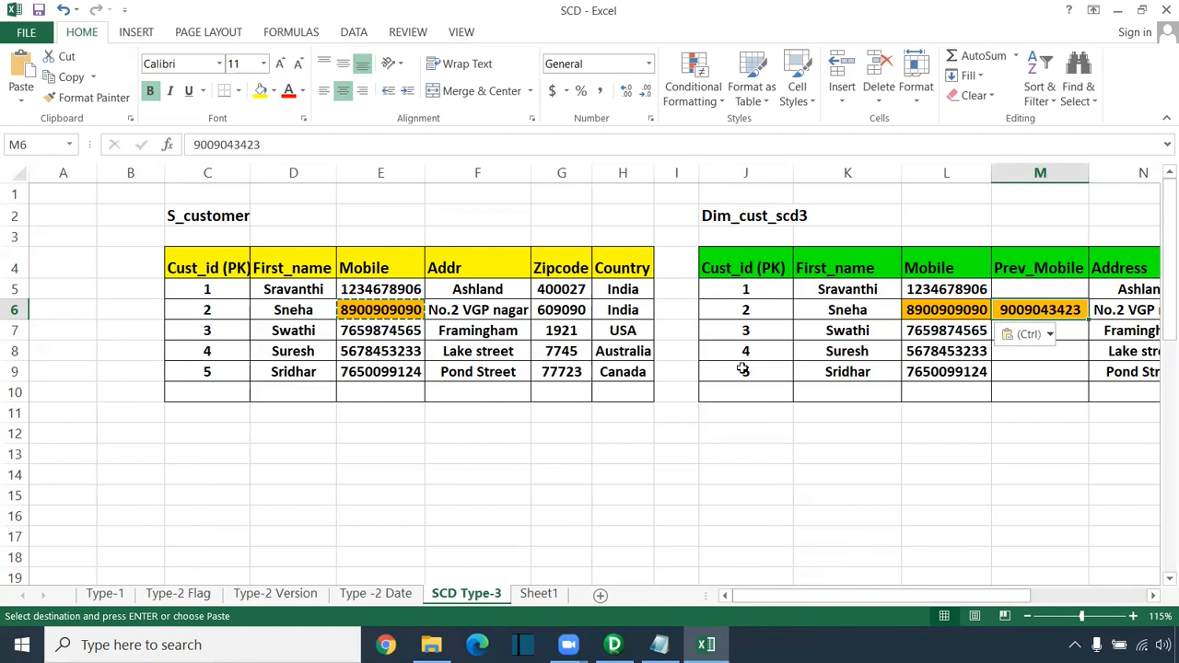
click(844, 436)
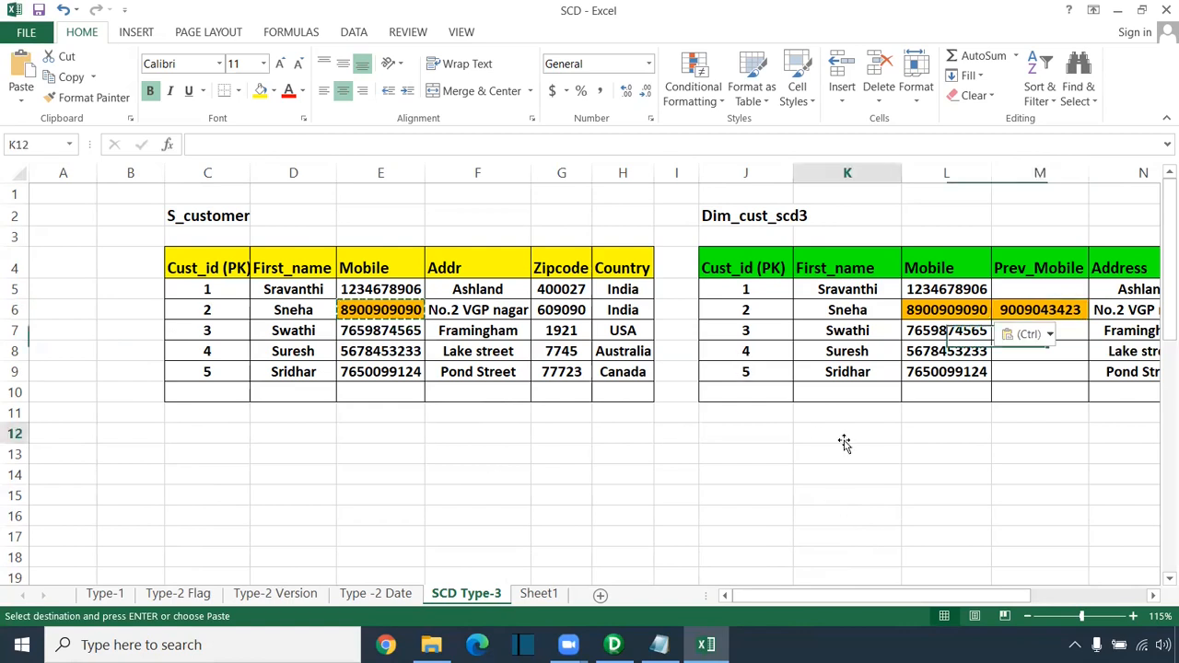
drag(1011, 237, 1026, 433)
drag(843, 596, 778, 606)
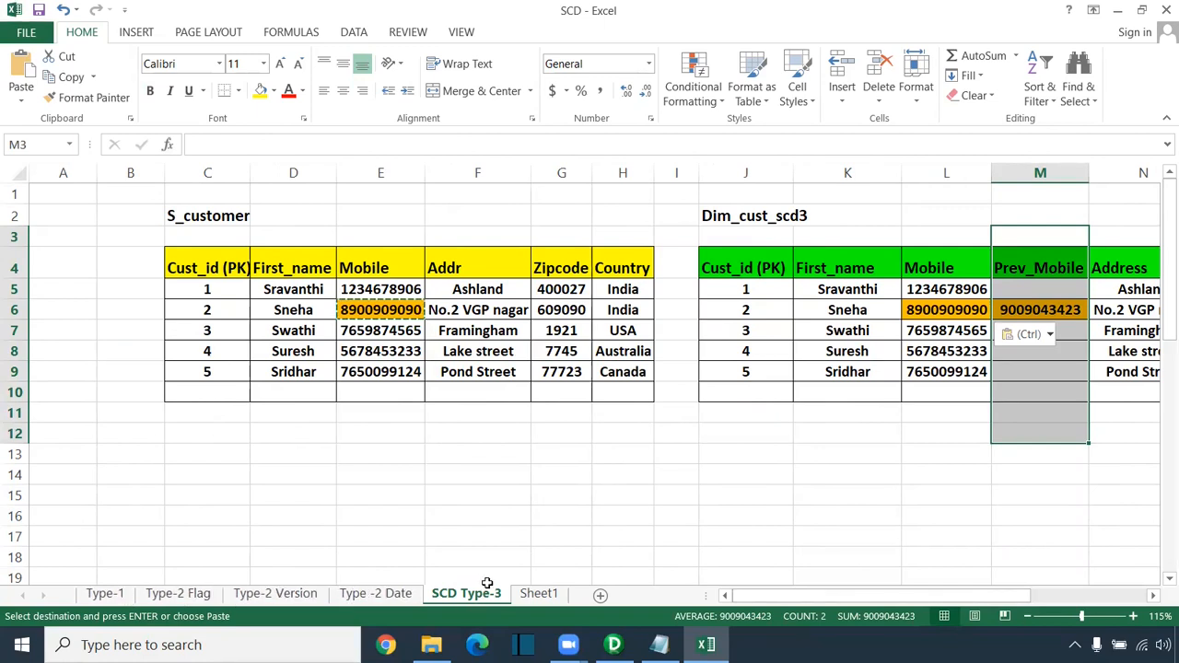
click(727, 513)
click(264, 522)
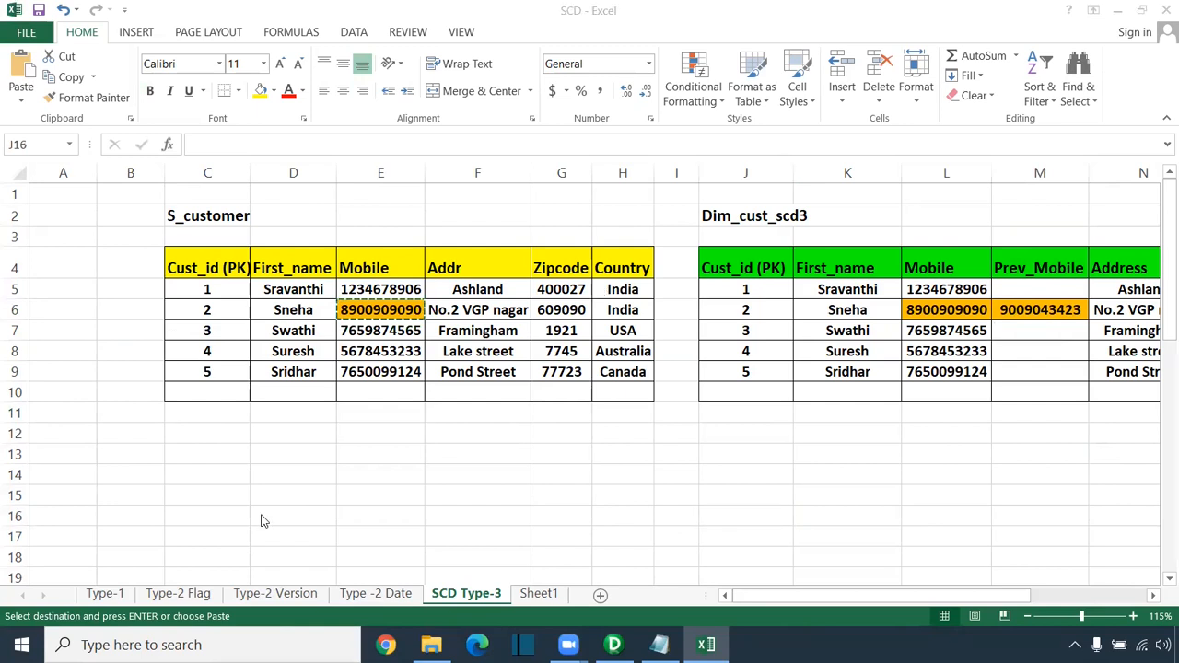
Step: Cycle through the Type-2 Flag, Version and Date sheets back to SCD Type-3, then bring up PowerCenter Designer
click(185, 593)
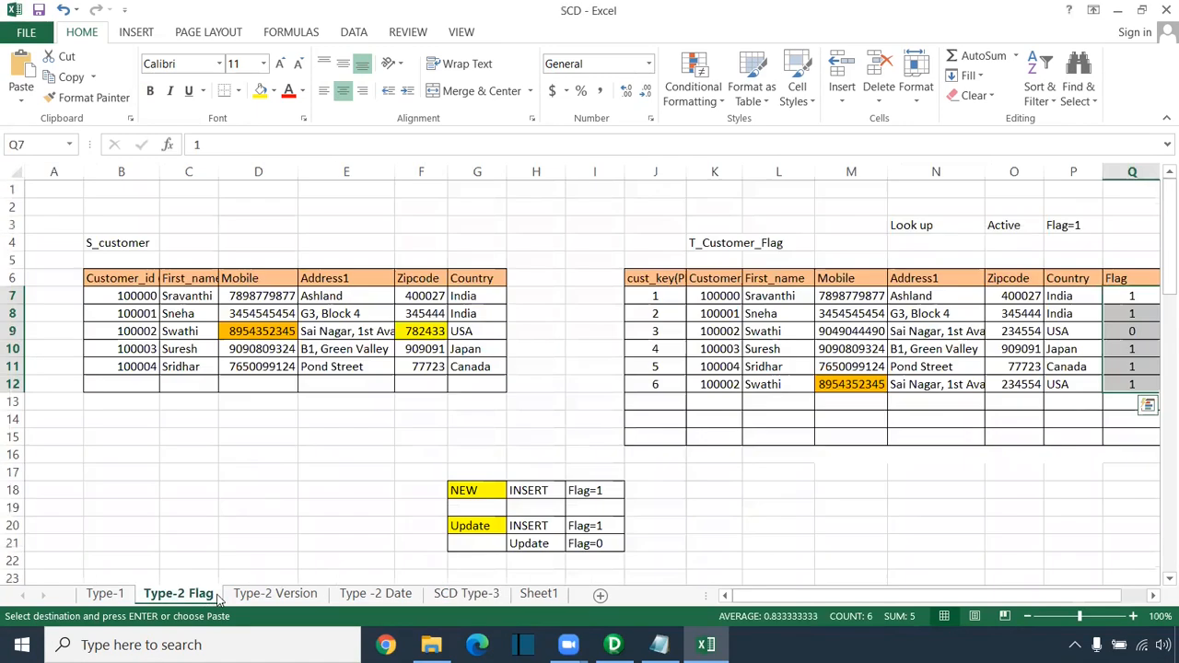
click(276, 600)
click(387, 598)
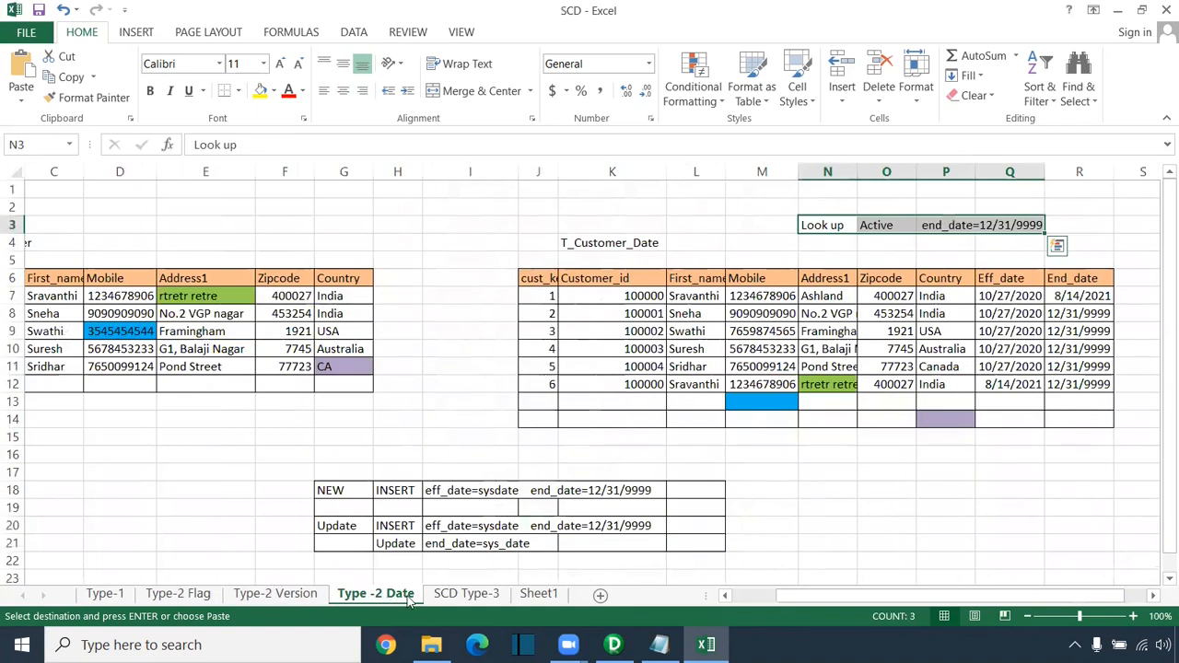
click(466, 597)
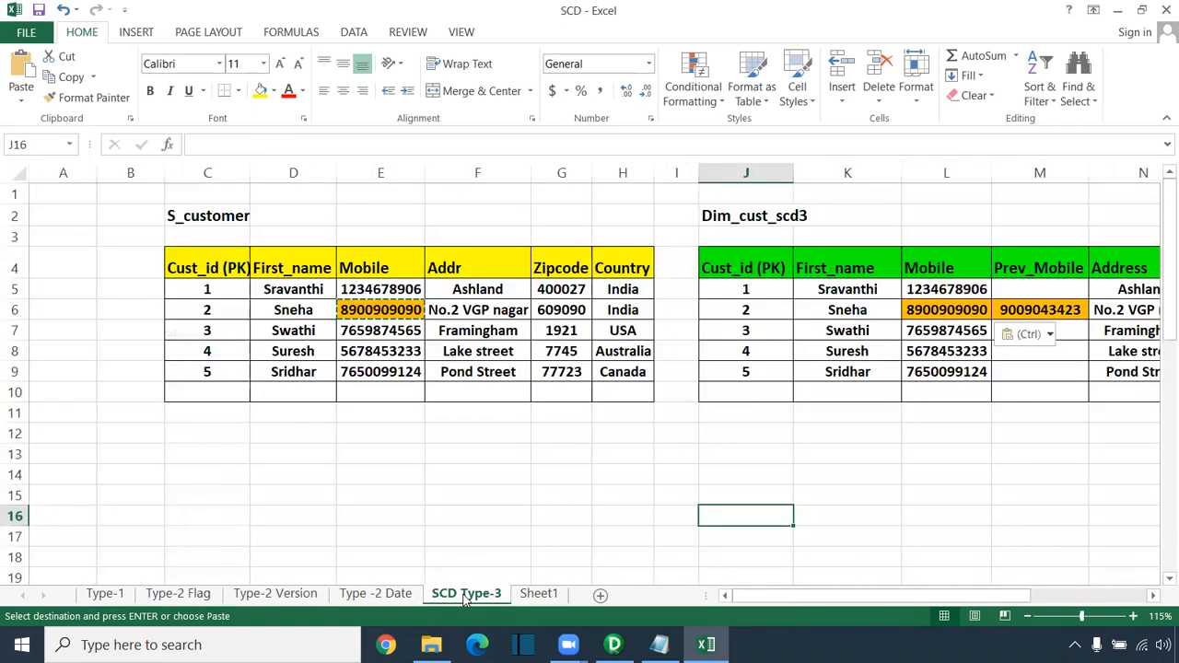
click(1159, 214)
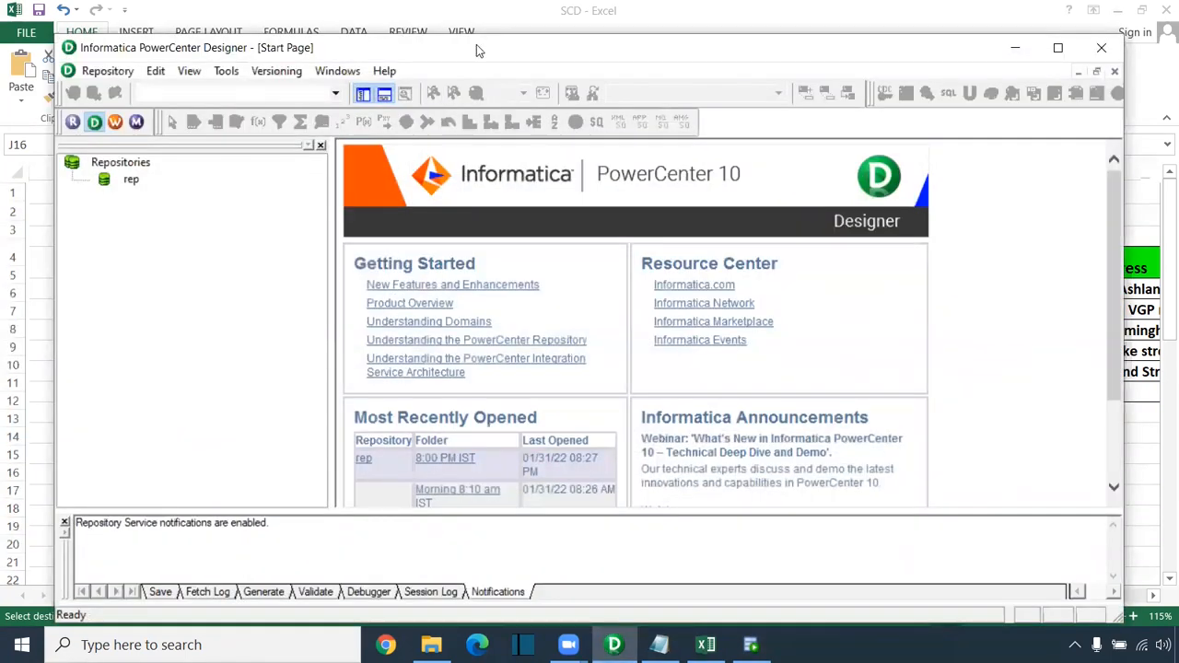
Step: Maximize the Designer start page, switch to SQL Developer and close its Welcome Page
double_click(476, 44)
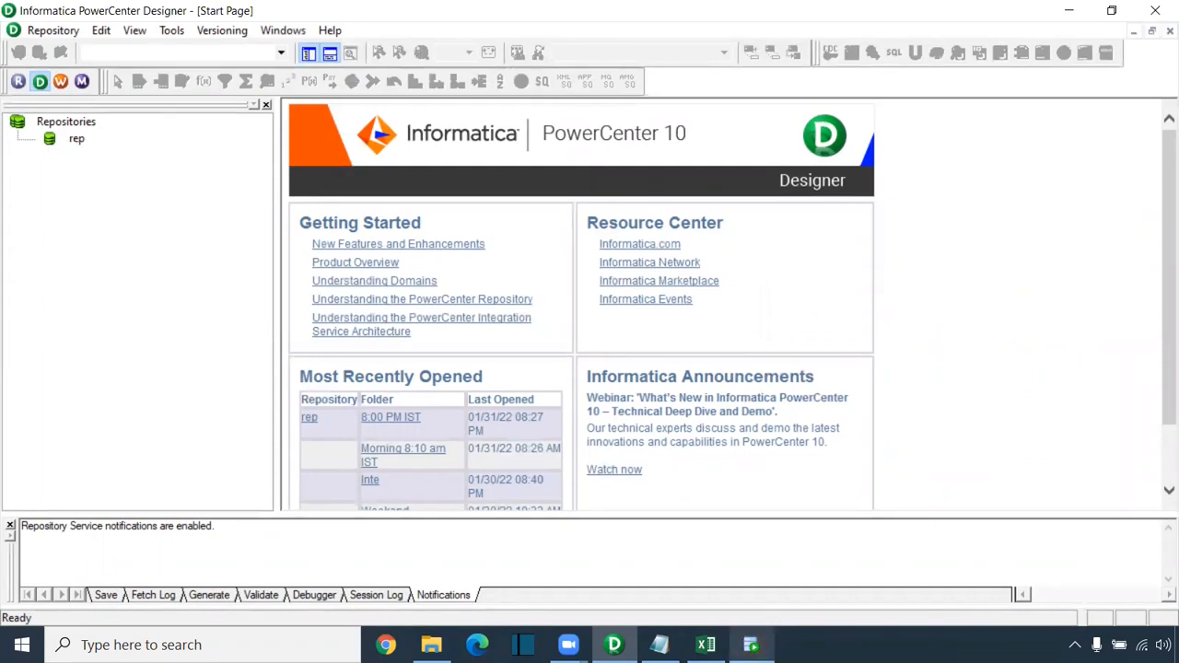
click(751, 645)
click(312, 79)
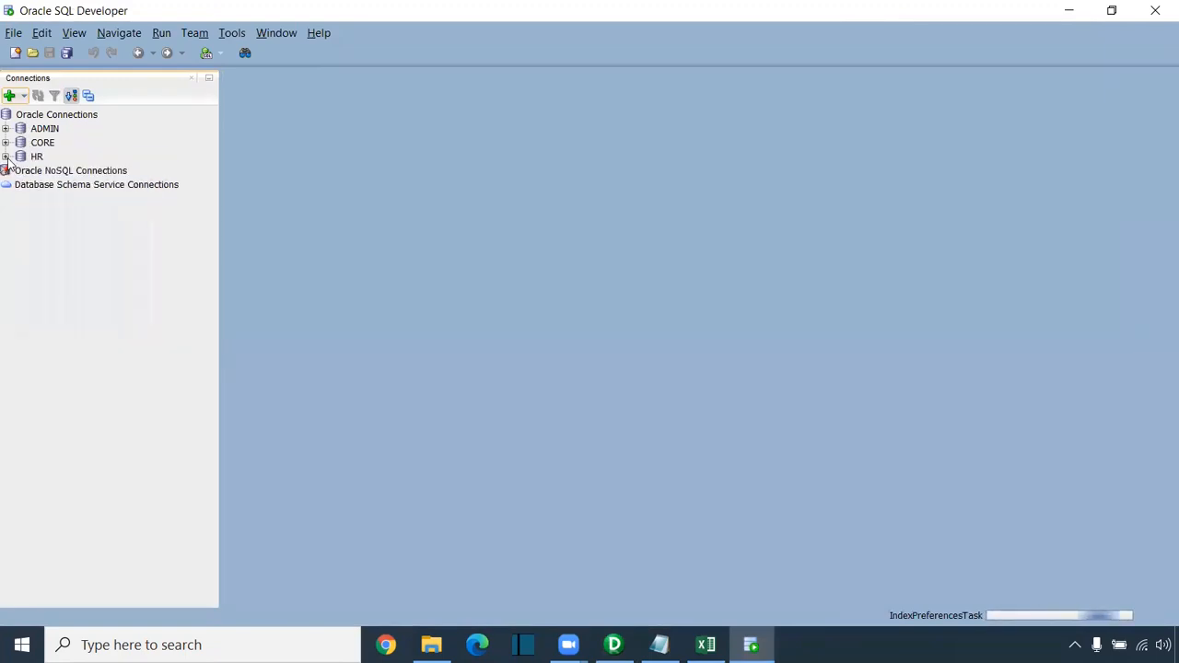
Step: Connect to HR and run select * from s_customer_scd to check the five source customers
click(6, 157)
text(hr)
click(626, 345)
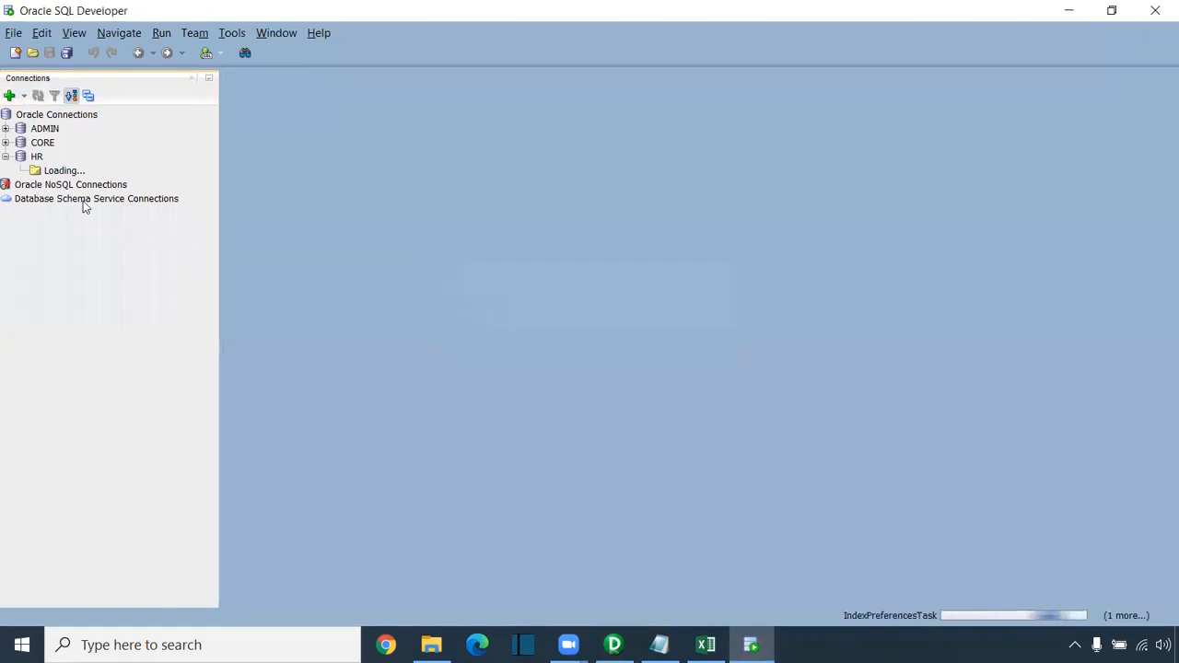
click(6, 142)
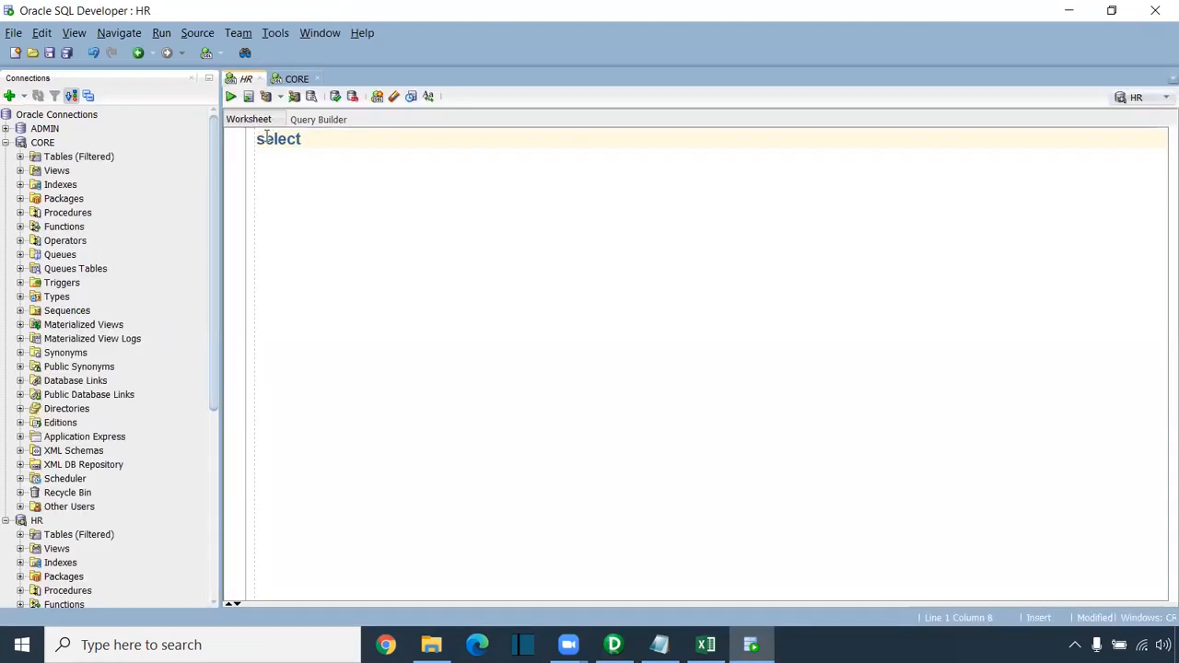
text(* from s_custoemr)
key(BackSpace)
key(BackSpace)
key(BackSpace)
key(BackSpace)
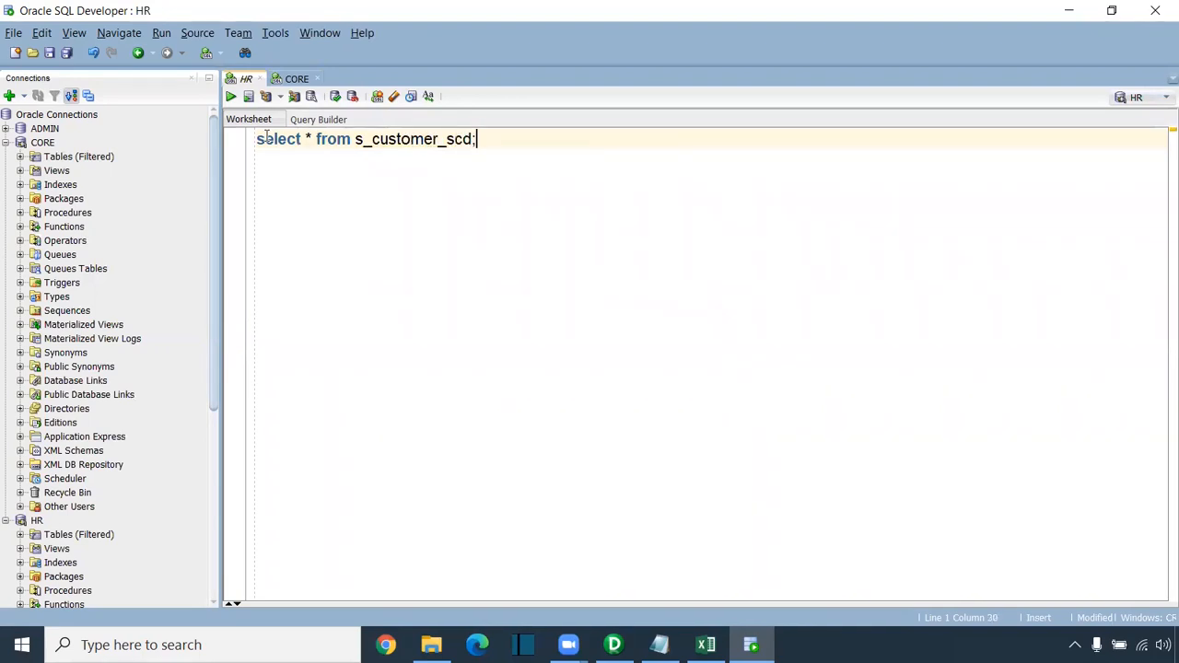
key(ctrl+Return)
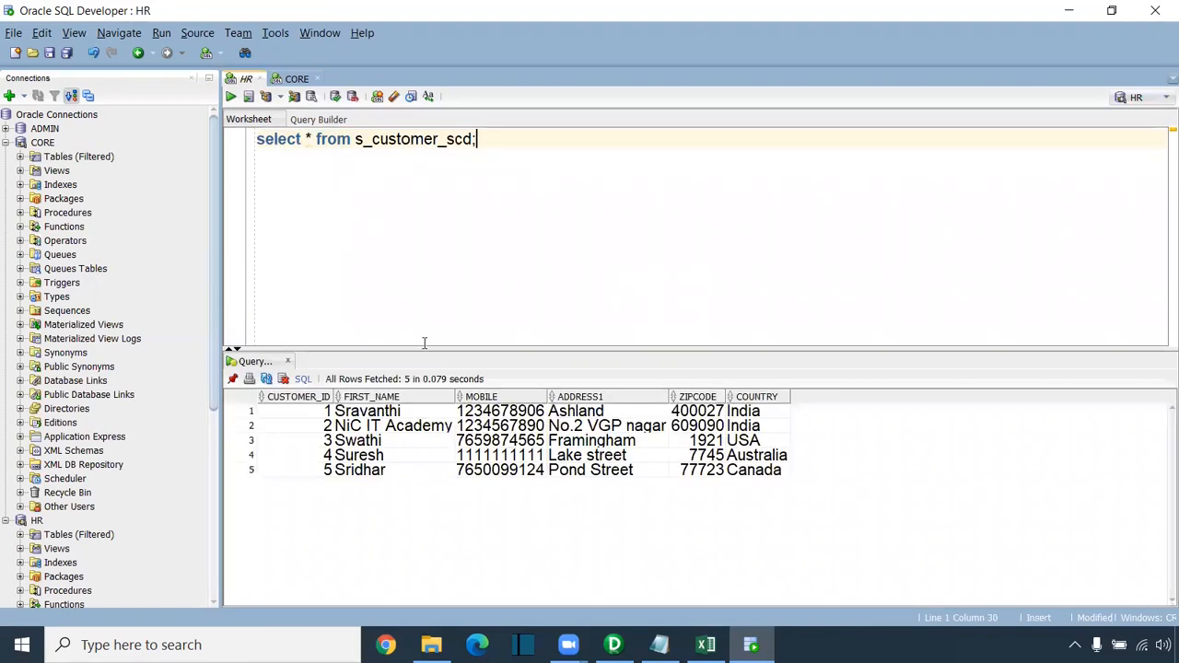
Step: Copy the query into the CORE worksheet and retarget it at t_customer_scd_date
drag(479, 138, 238, 131)
key(ctrl+c)
click(296, 78)
click(332, 155)
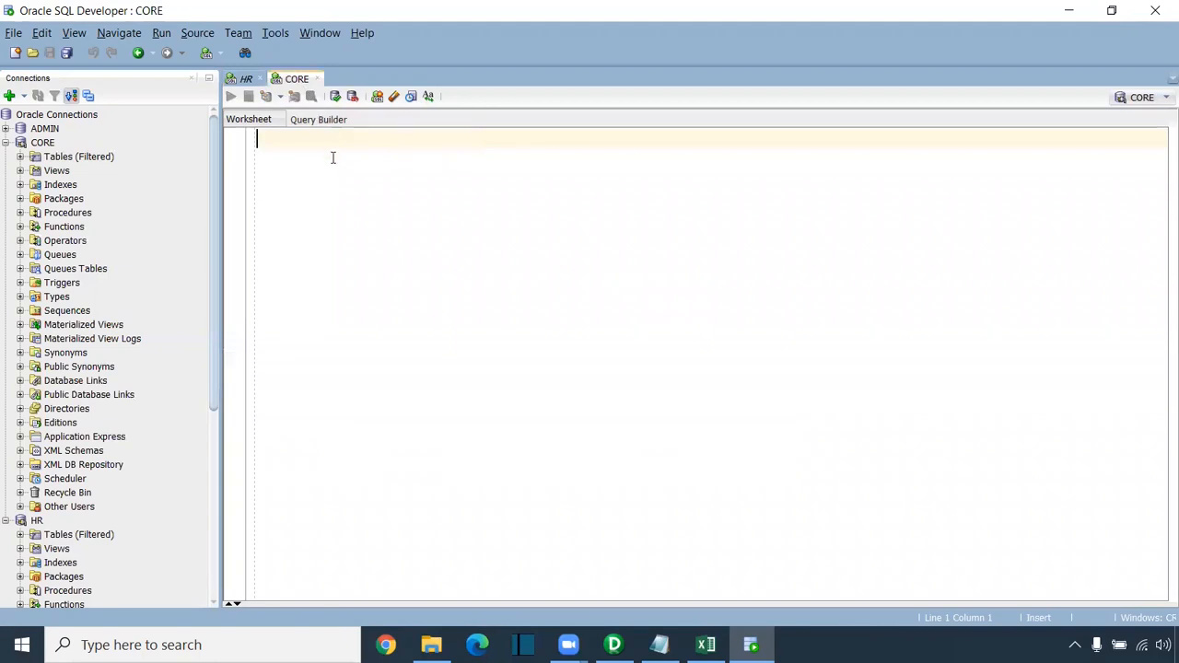
key(ctrl+v)
click(365, 140)
key(BackSpace)
text(t)
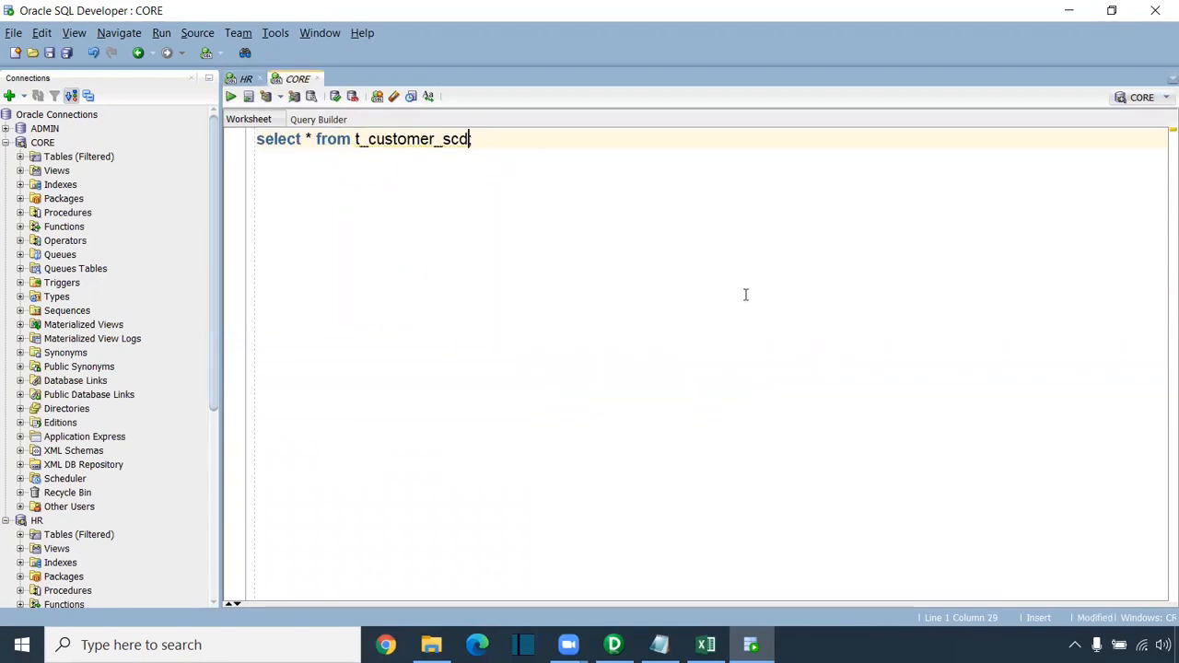
text(_date;)
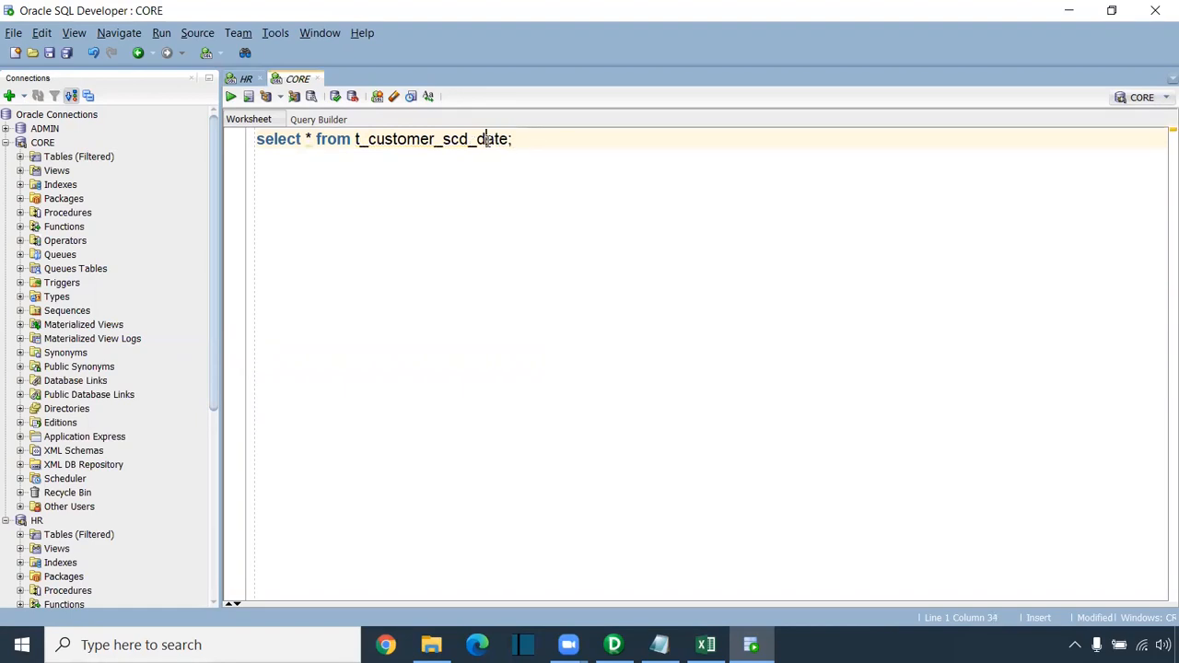
Step: Run truncate table t_customer_scd_date in the CORE worksheet
double_click(487, 140)
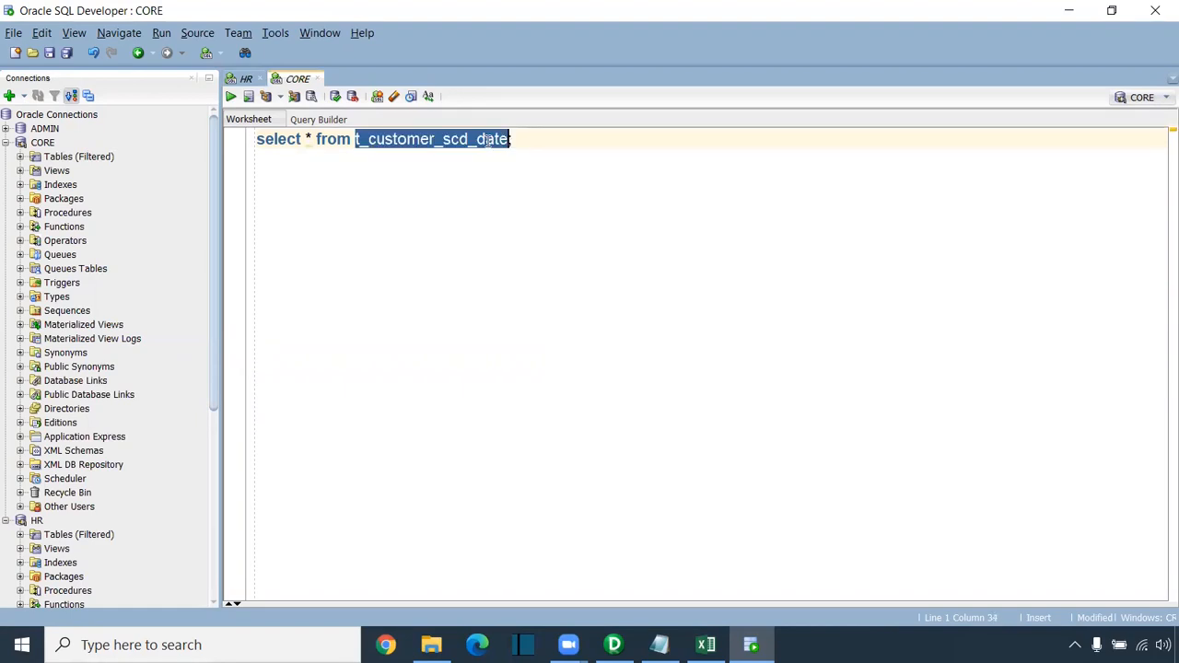
click(541, 139)
key(Return)
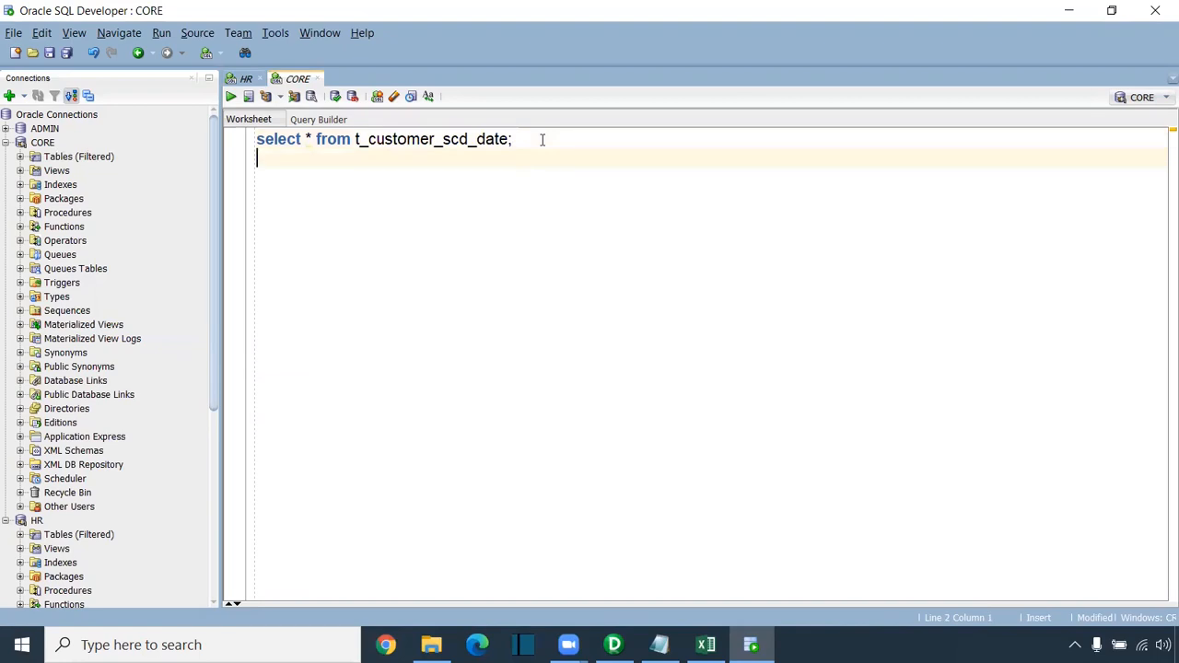
text(truncate )
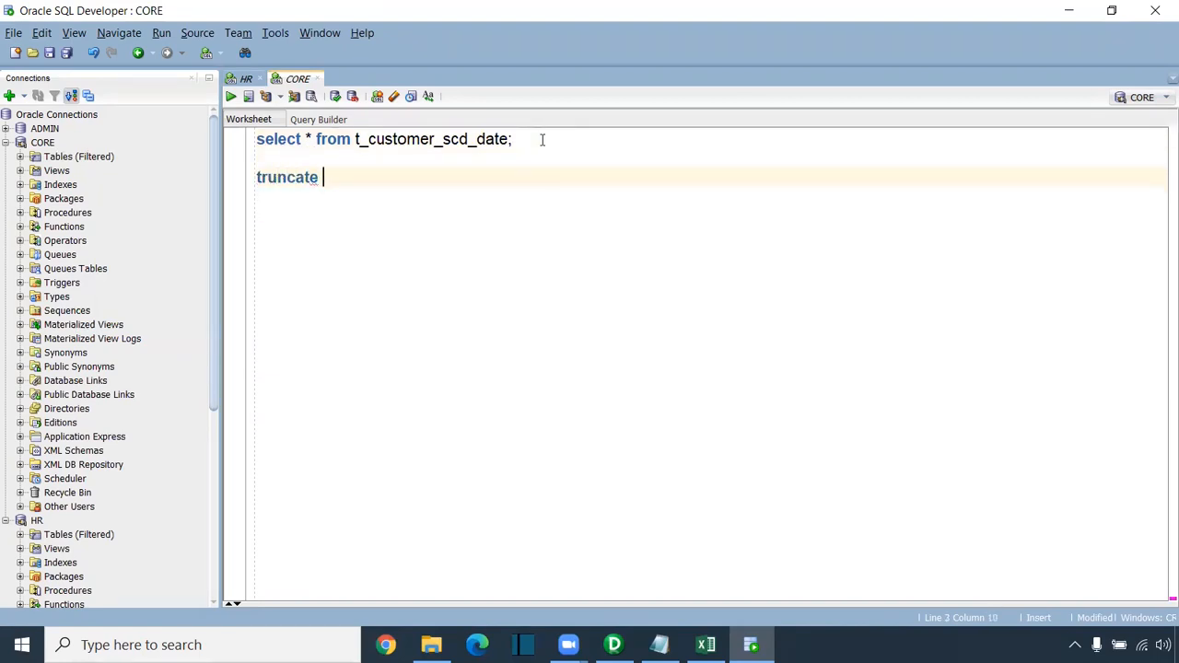
text(table t_customer_scd_date;)
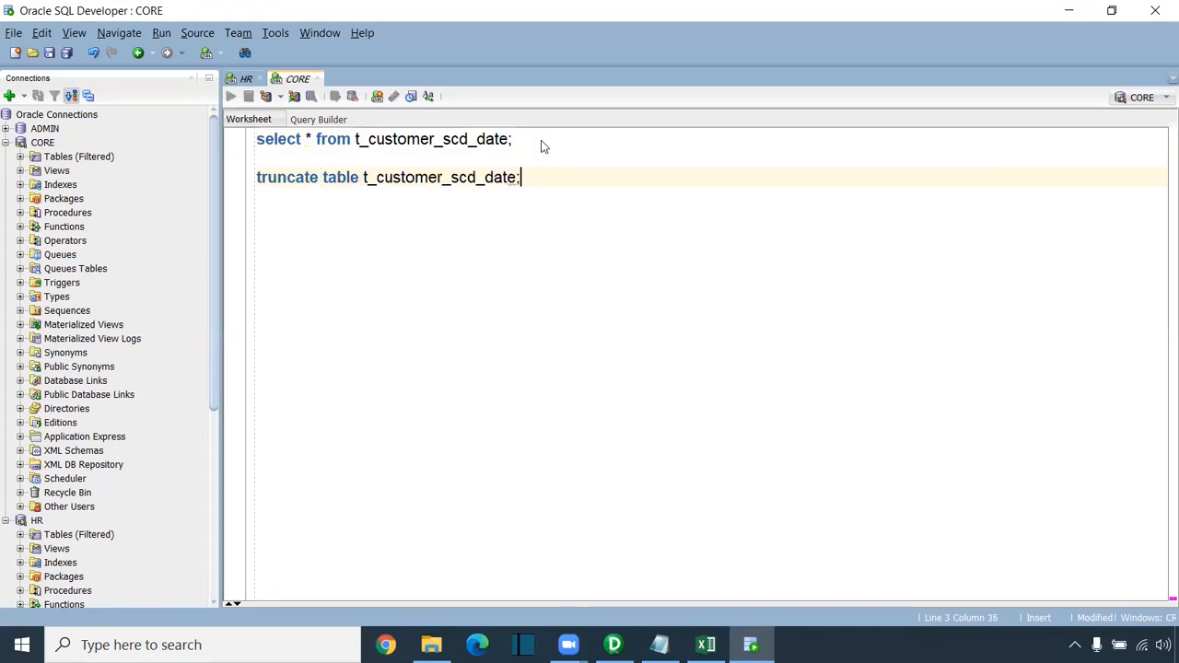
key(ctrl+Return)
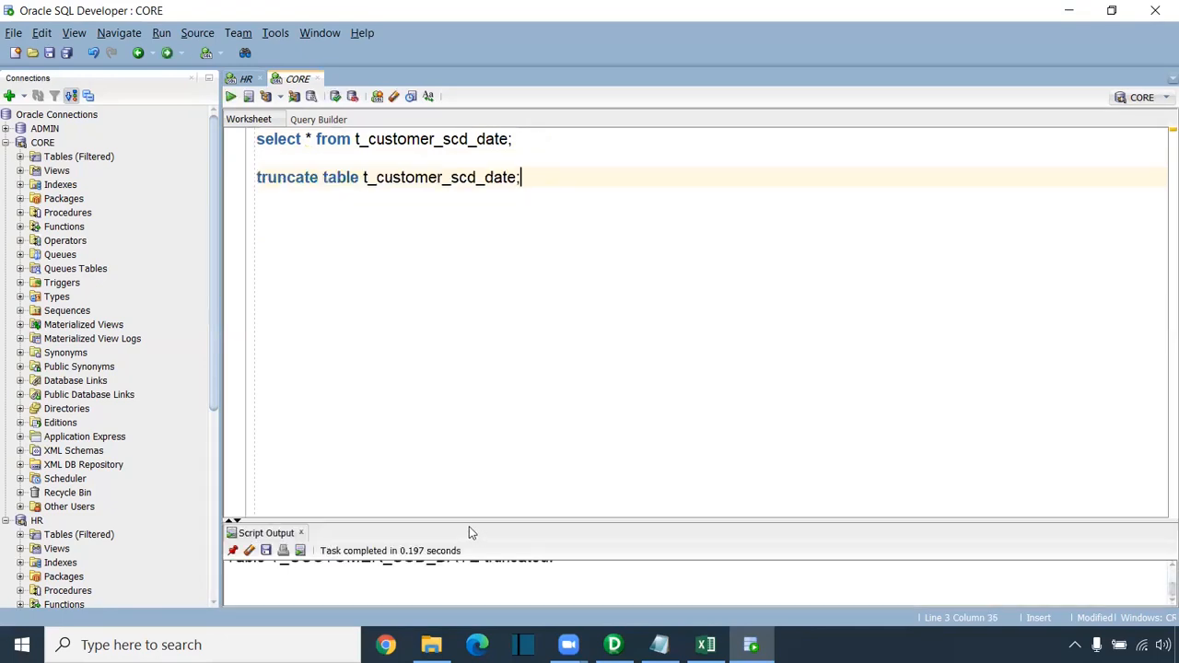
Step: Rerun the select on t_customer_scd_date to confirm it returns 0 rows
drag(467, 522, 466, 430)
click(442, 138)
key(ctrl+Return)
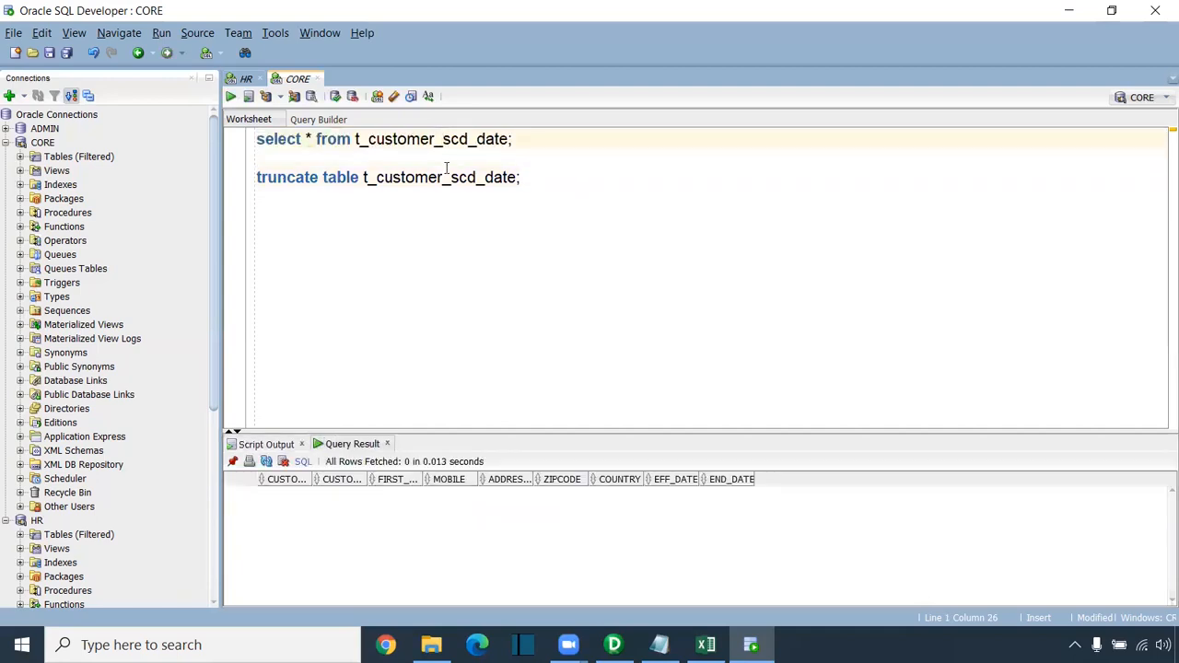
drag(358, 138, 510, 139)
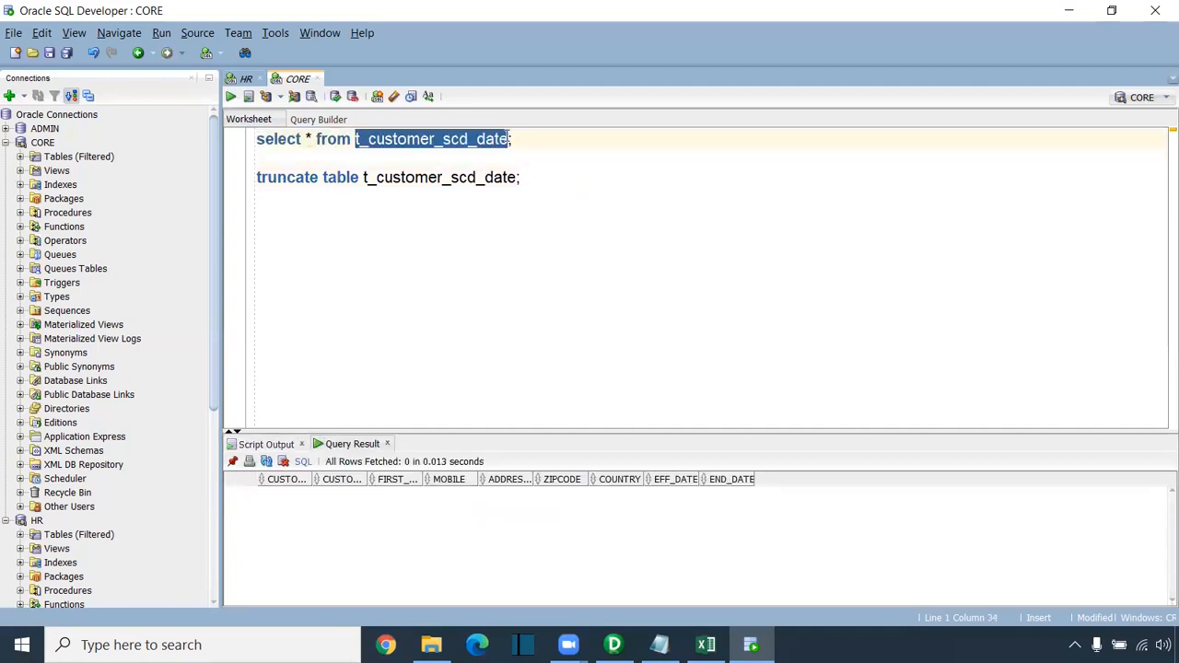
click(590, 338)
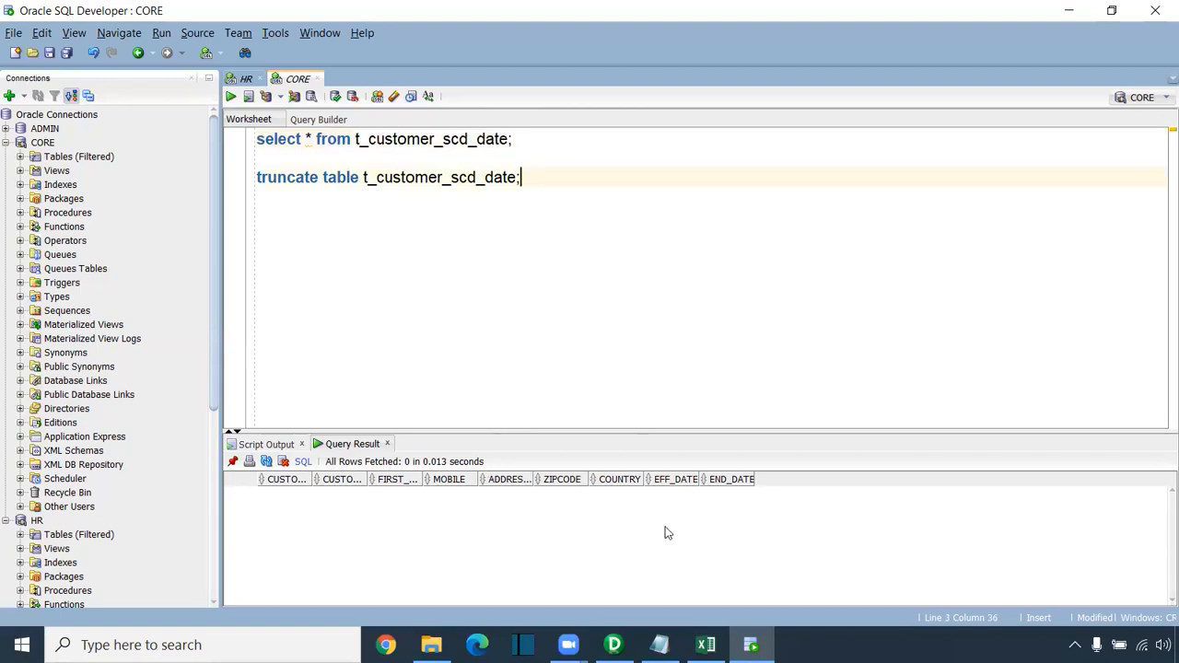
Step: Log in to the rep repository with the pasted password and open the Morning 8:10 am IST folder
click(613, 644)
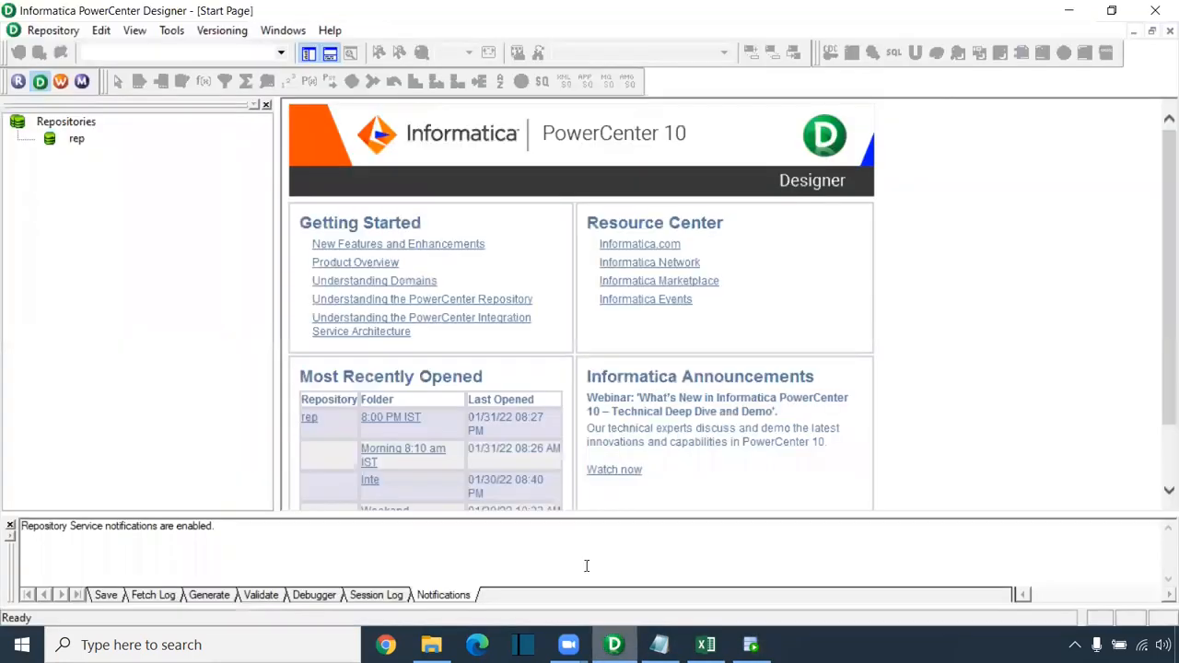
double_click(77, 139)
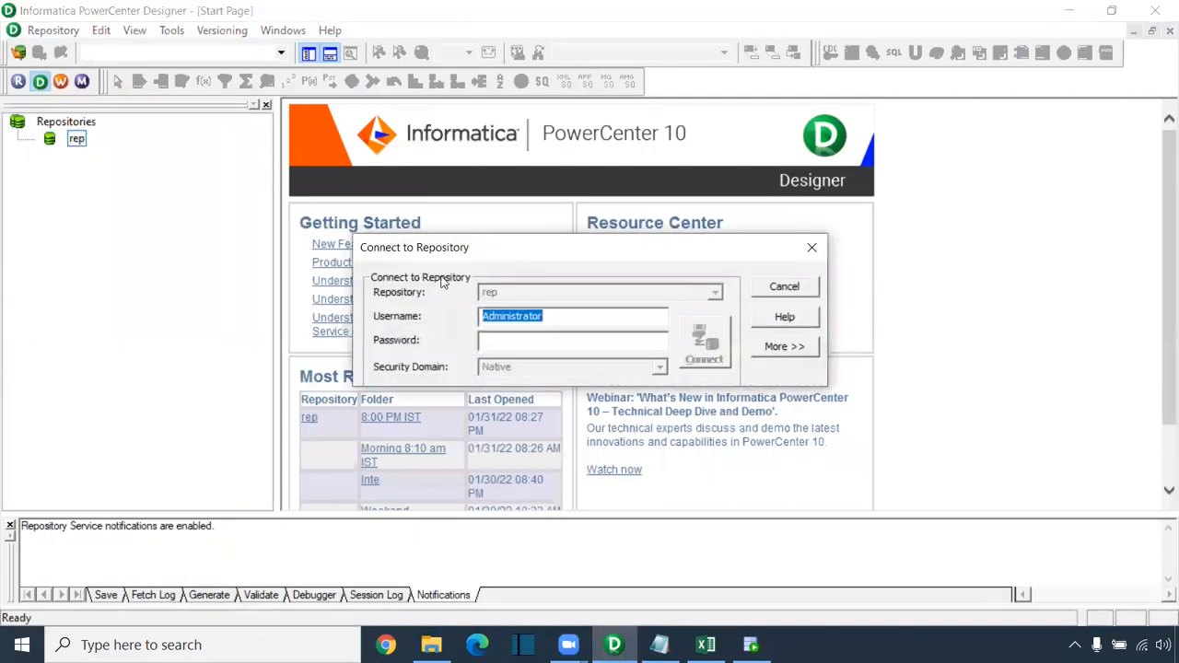
click(524, 337)
key(ctrl+v)
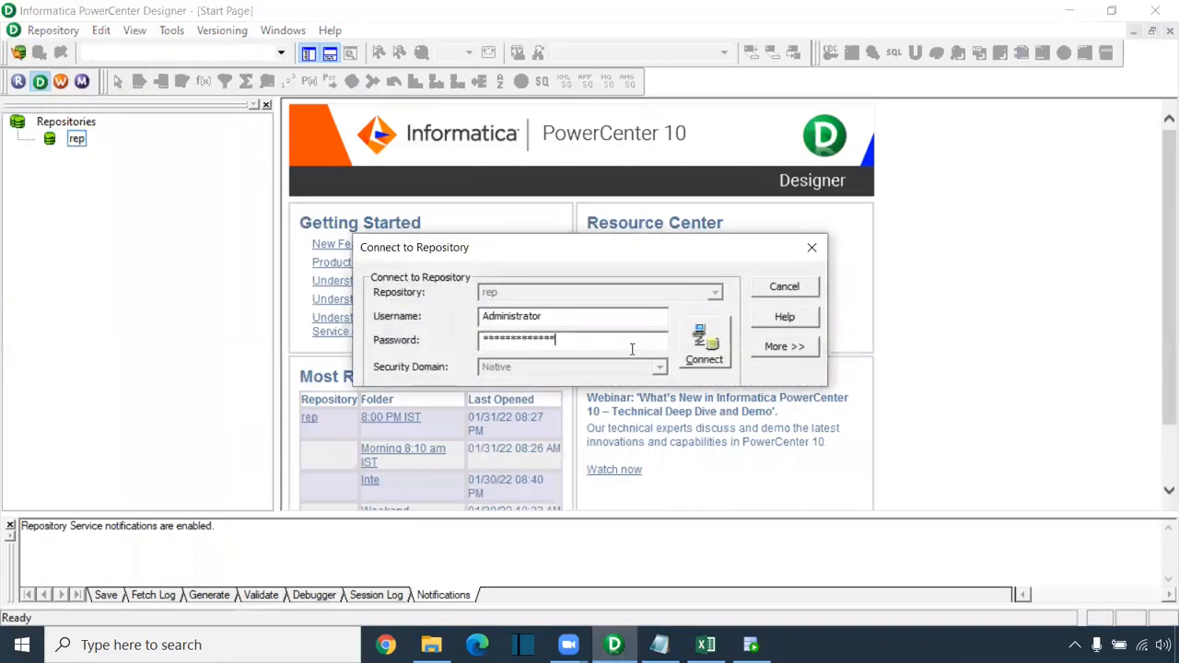
click(699, 345)
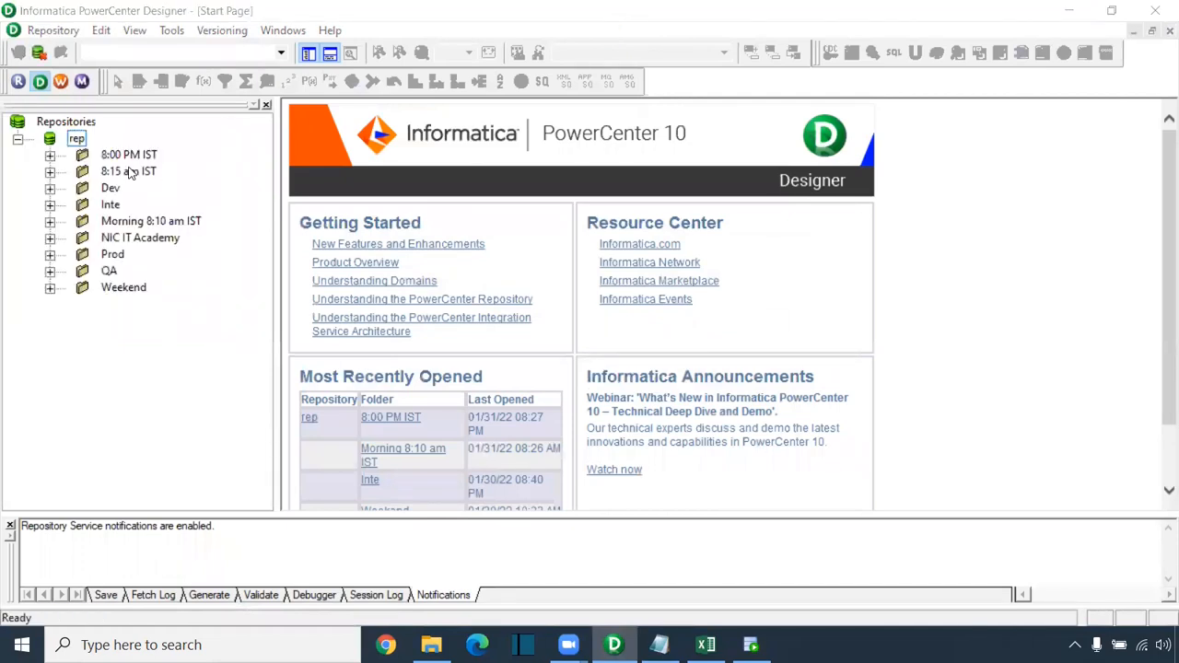
right_click(167, 225)
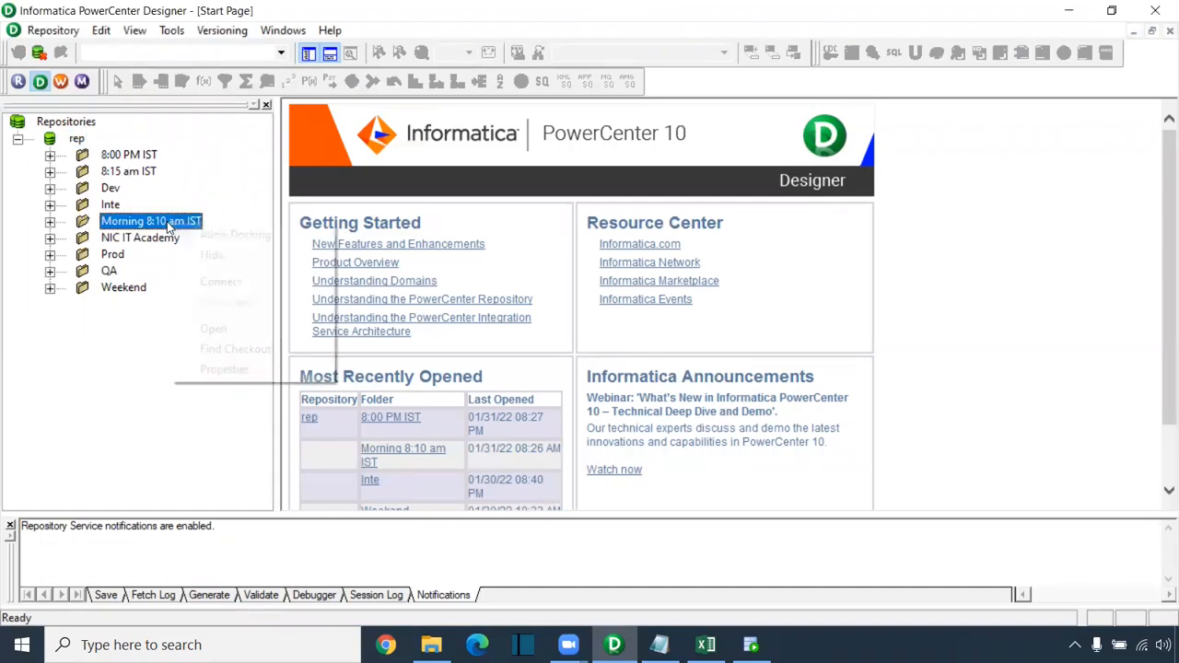
click(233, 324)
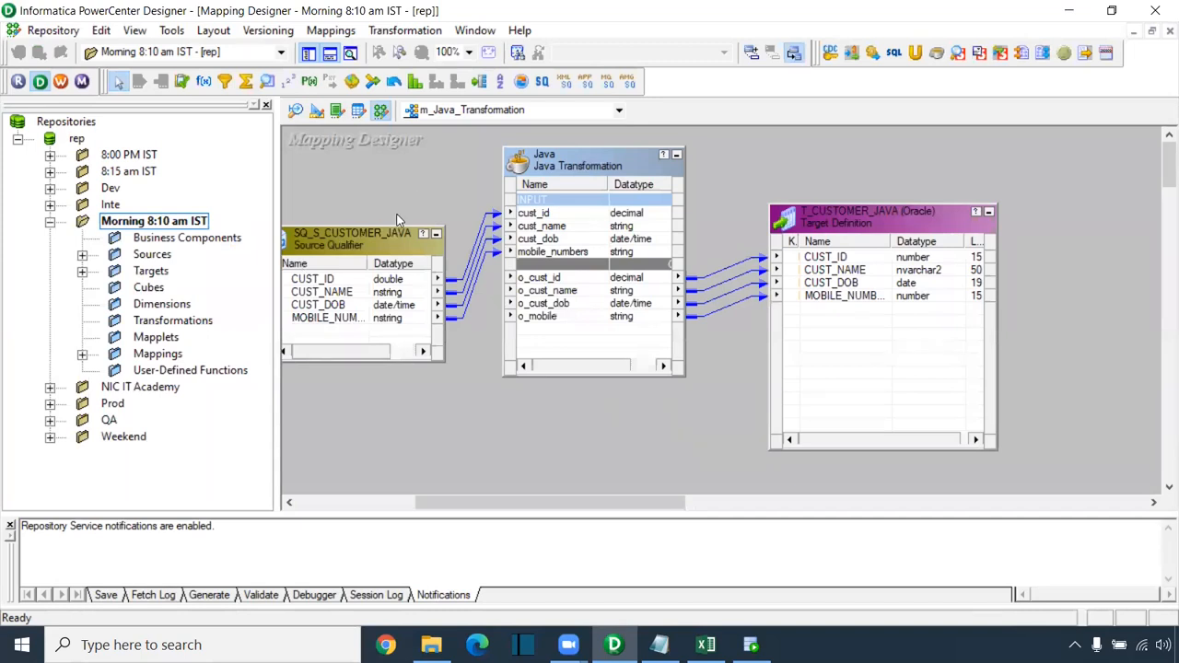
Step: Create a new mapping named m_customer_SCD_TYPE2_Date, then bring the SCD workbook in Excel forward
click(331, 31)
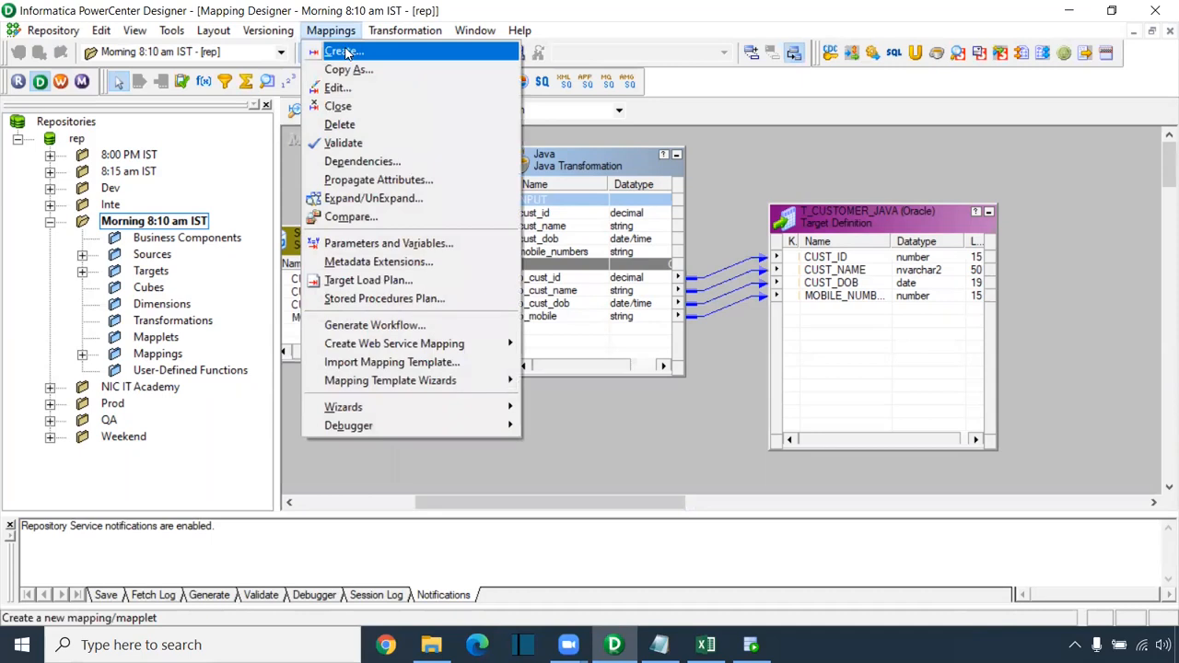
click(347, 52)
text(m)
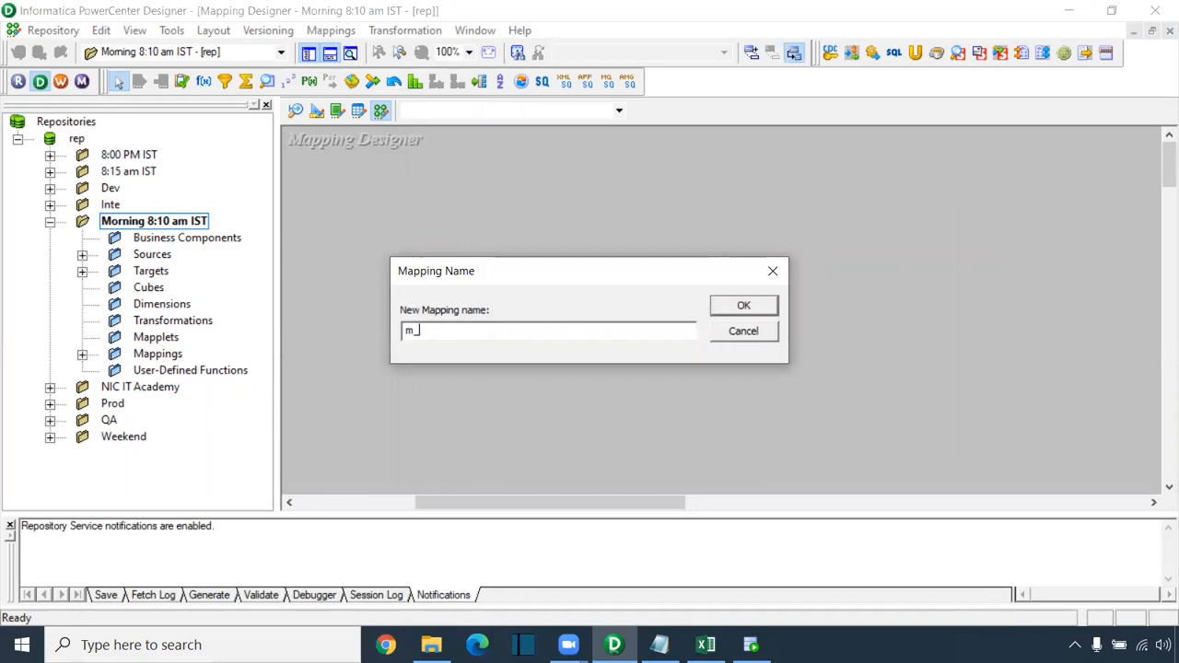
text(_customer_SCD_)
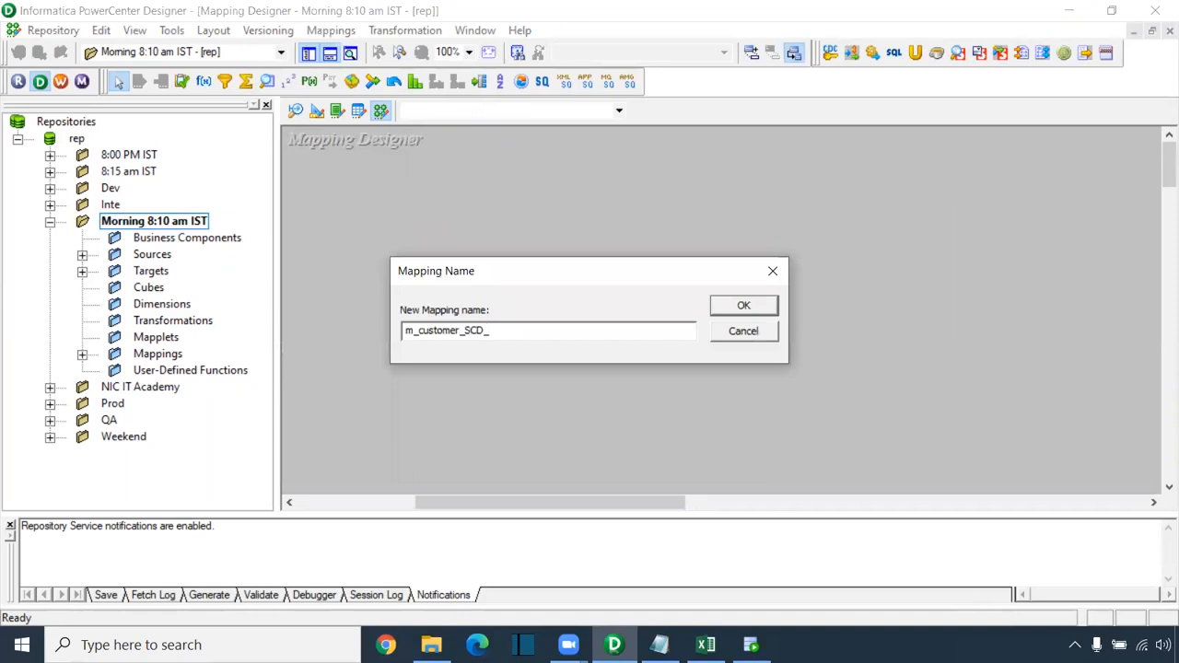
text(TYPE2_)
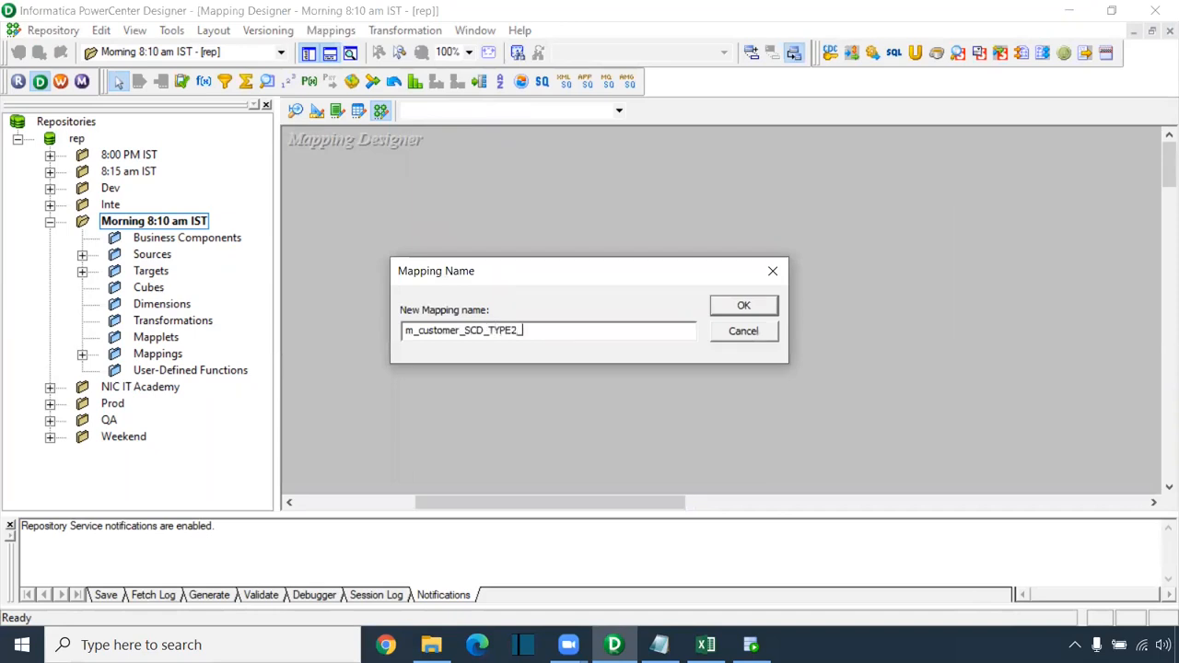
key(Return)
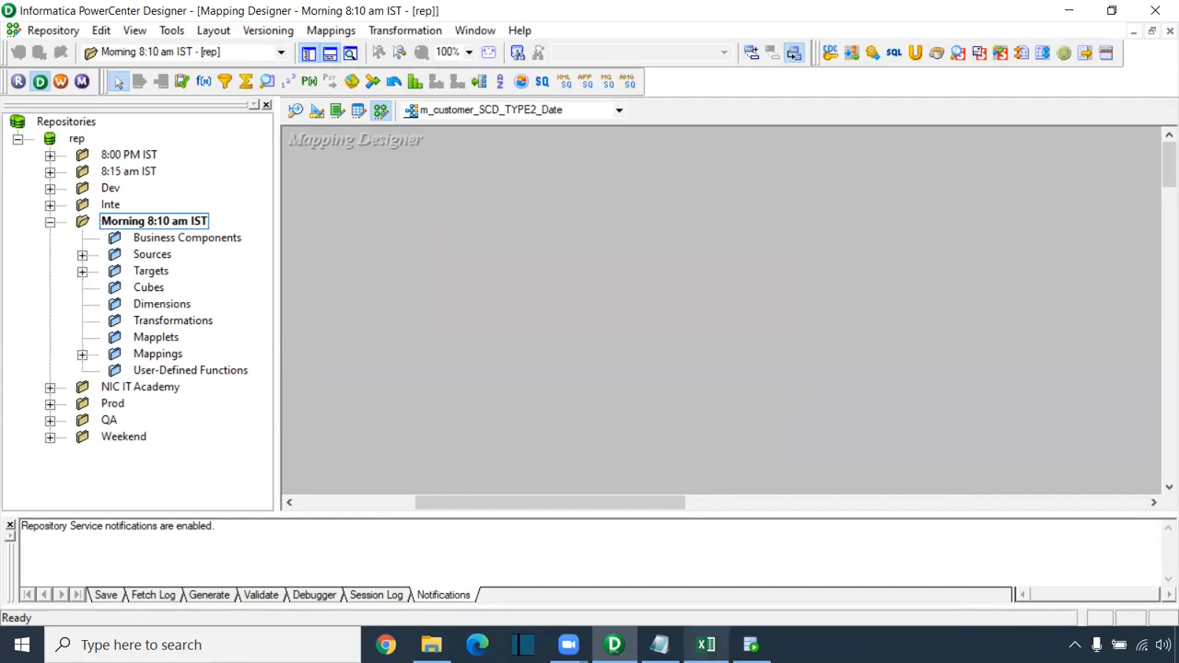
click(705, 645)
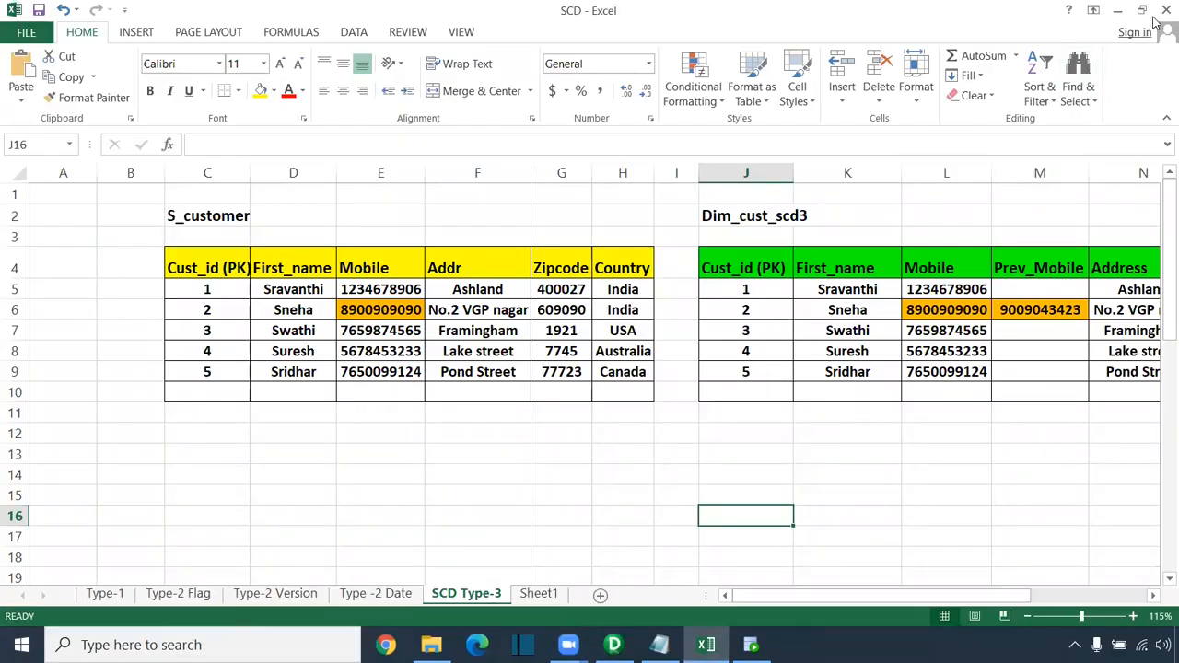
Step: Return to the Source Analyzer and clear the CUSTOMER_JAVA table from the workspace
click(1117, 11)
click(295, 110)
right_click(522, 199)
click(544, 218)
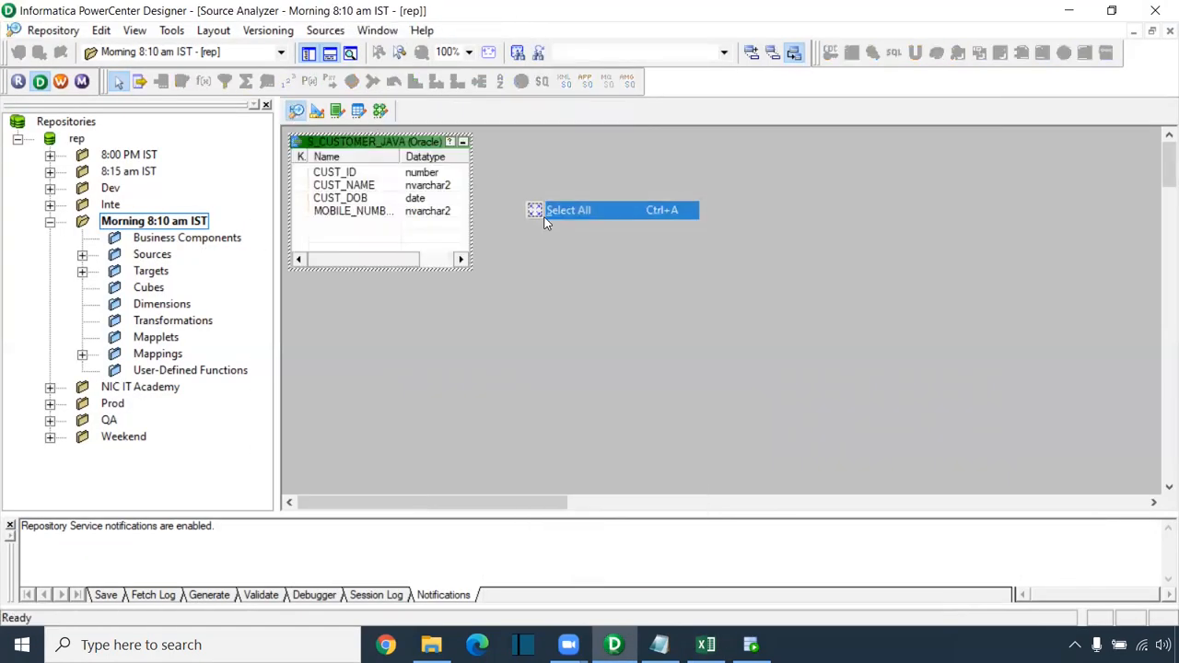
right_click(541, 212)
click(562, 240)
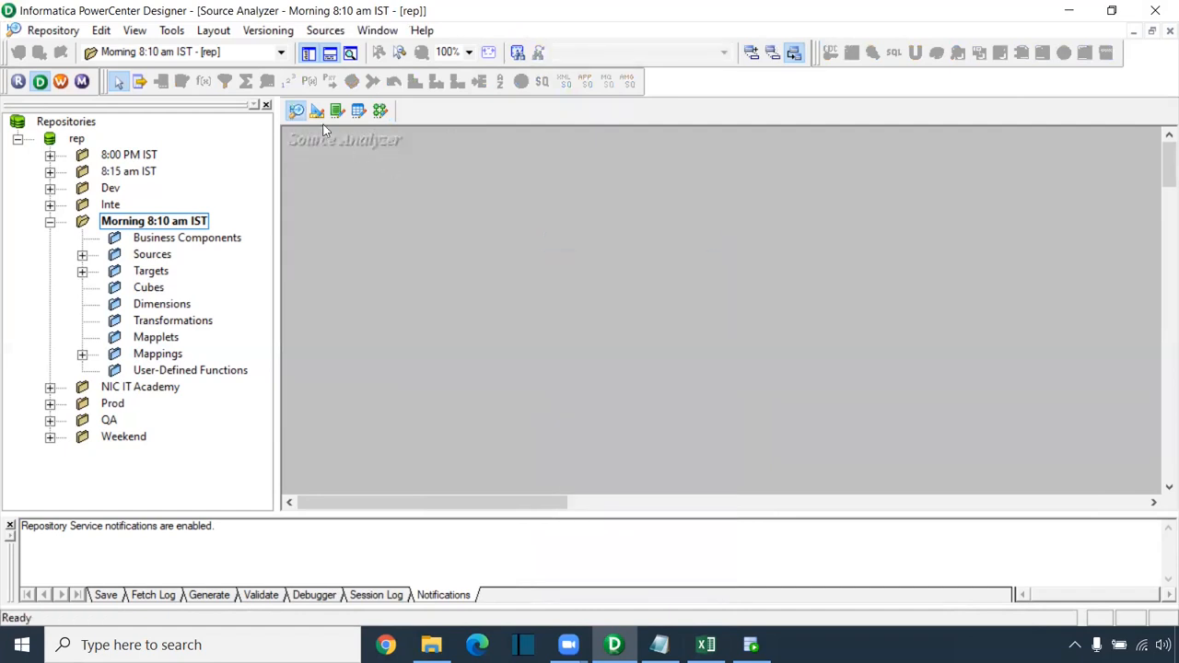
Step: Import the S_CUSTOMER_SCD table from the HR schema as a source
click(325, 29)
click(350, 45)
click(475, 269)
text(hr)
key(Return)
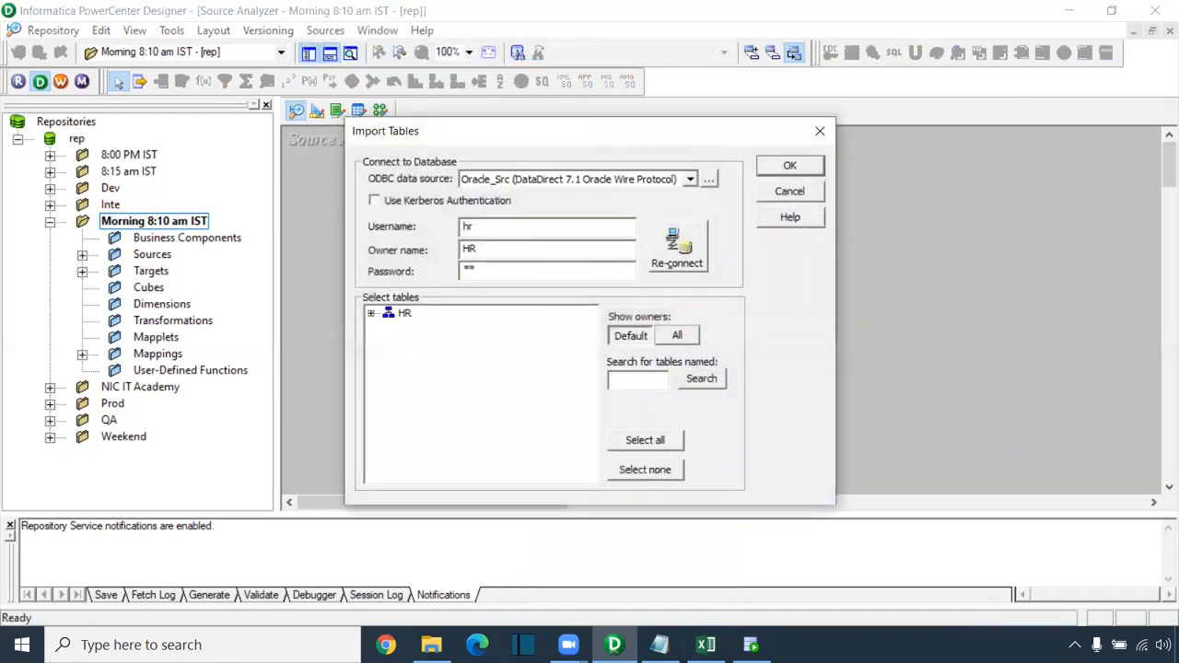
click(373, 312)
click(388, 327)
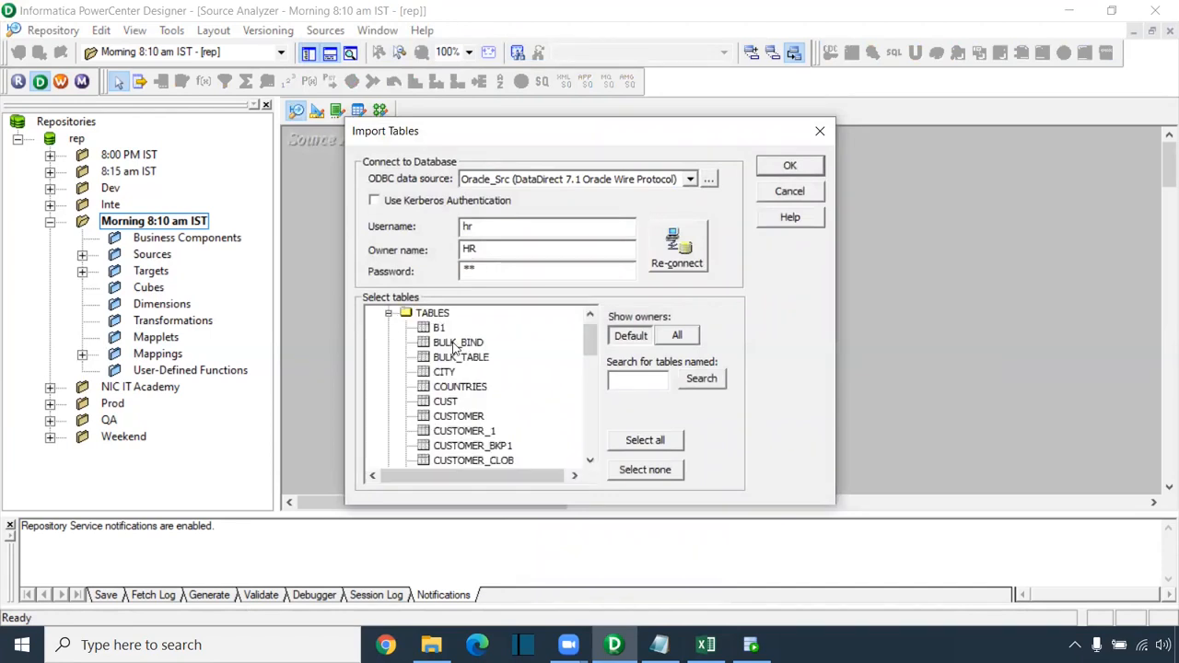
scroll(471, 373, down, 8)
scroll(496, 419, down, 3)
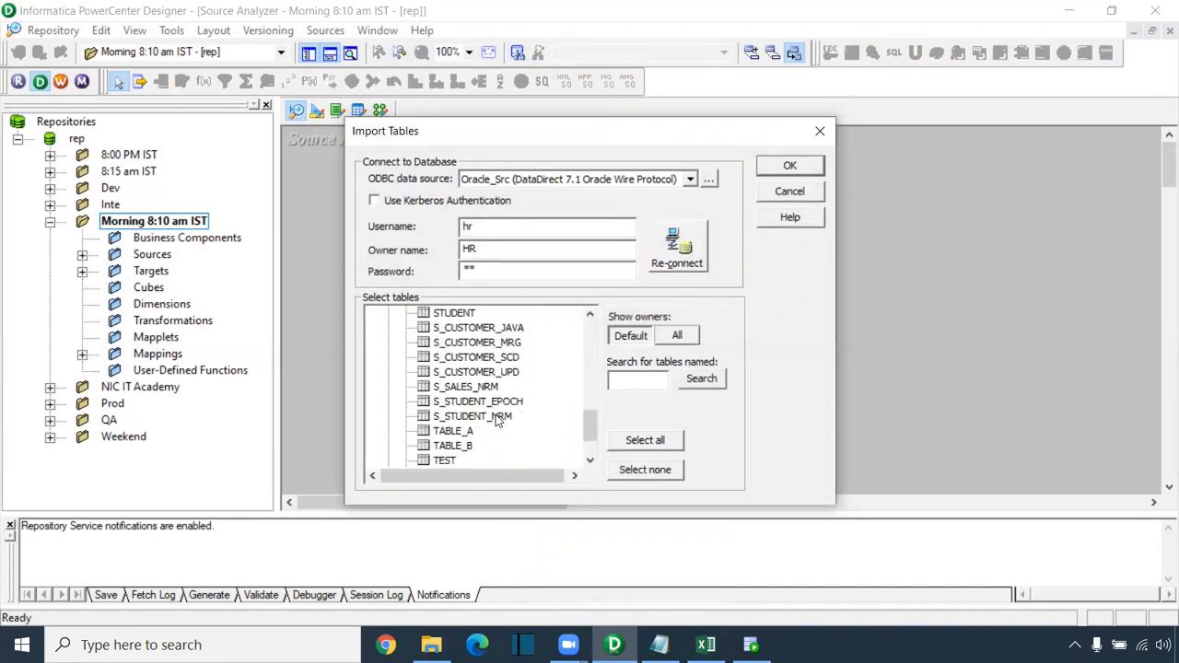
click(512, 358)
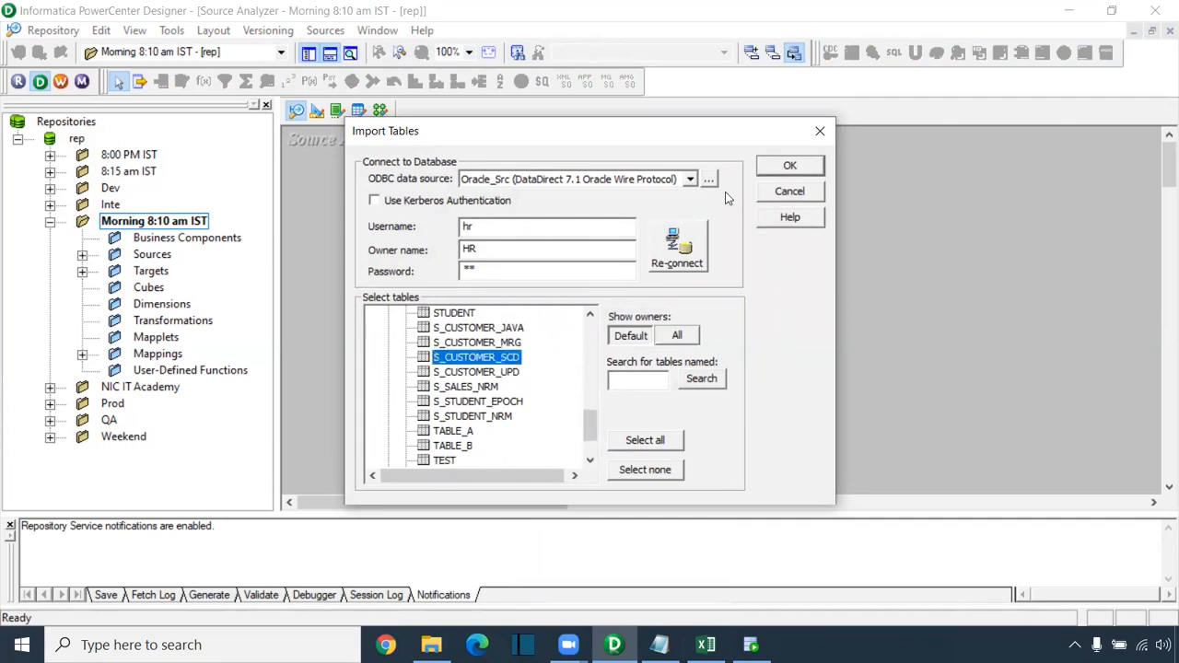
click(788, 170)
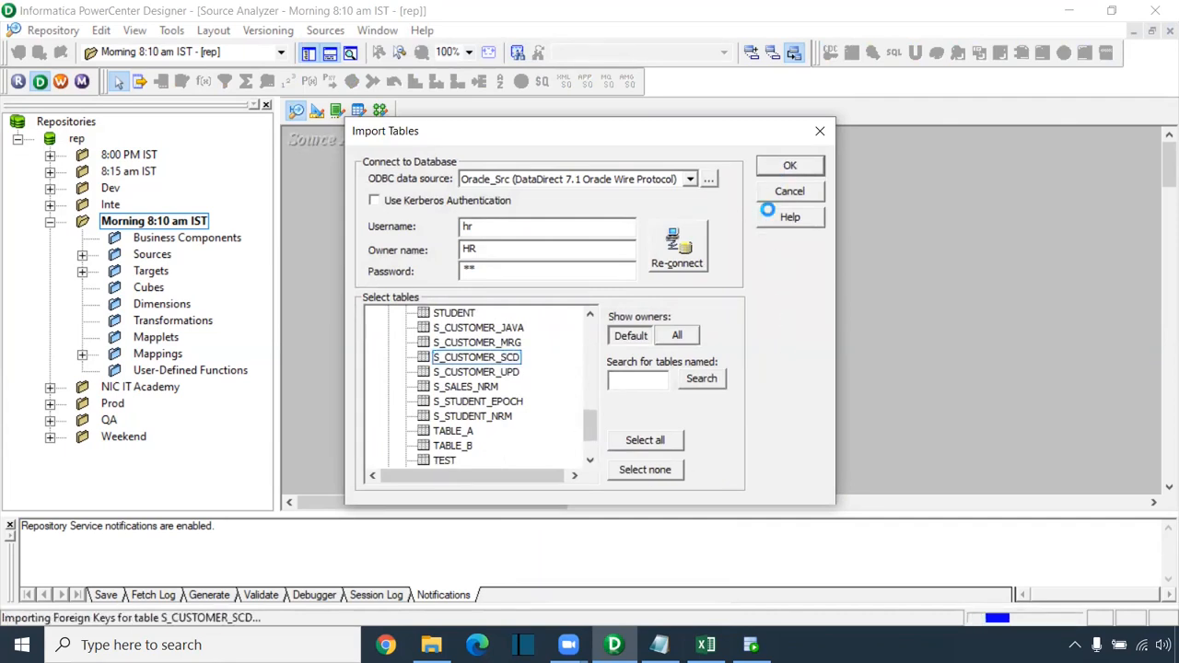
Step: Switch to the Target Designer and clear everything from its workspace
click(316, 111)
right_click(655, 187)
click(686, 214)
Step: Import the T_CUSTOMER_SCD_DATE table from the CORE schema as a target
click(323, 30)
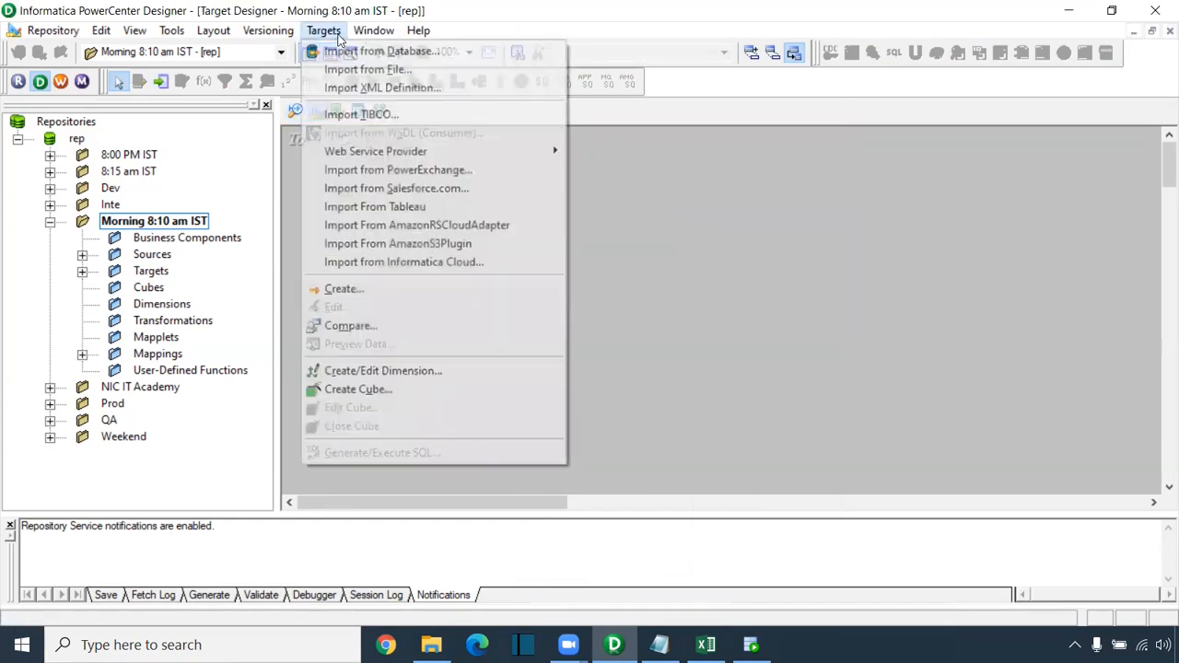
click(410, 50)
click(467, 269)
text(*)
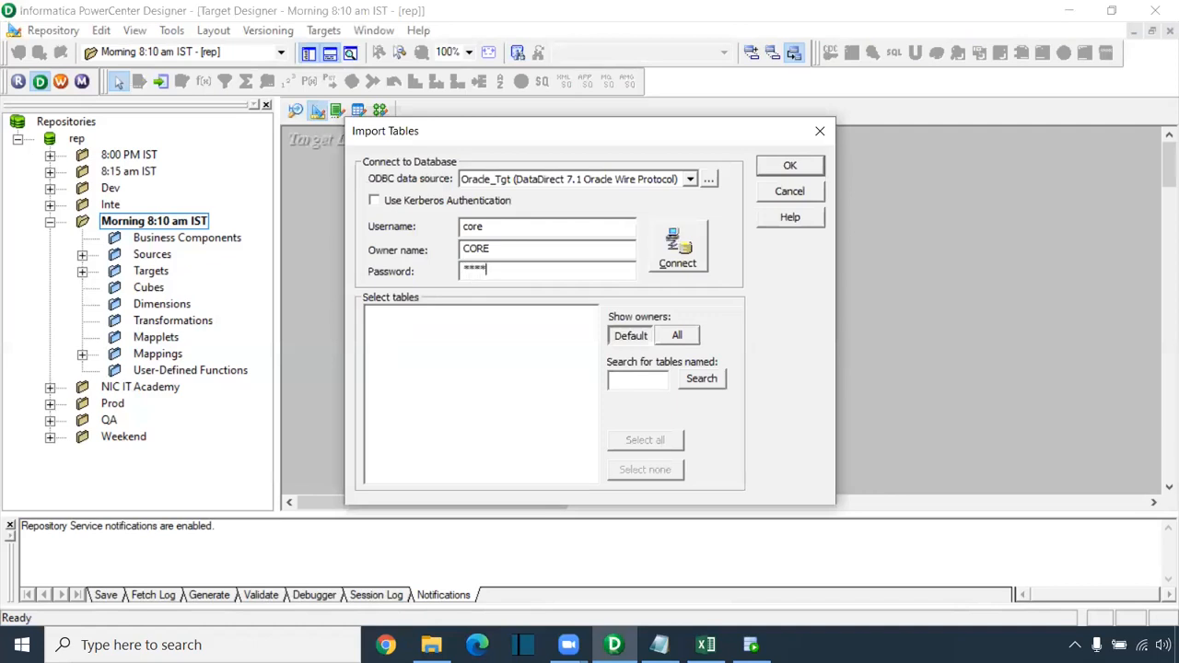
key(Return)
double_click(413, 314)
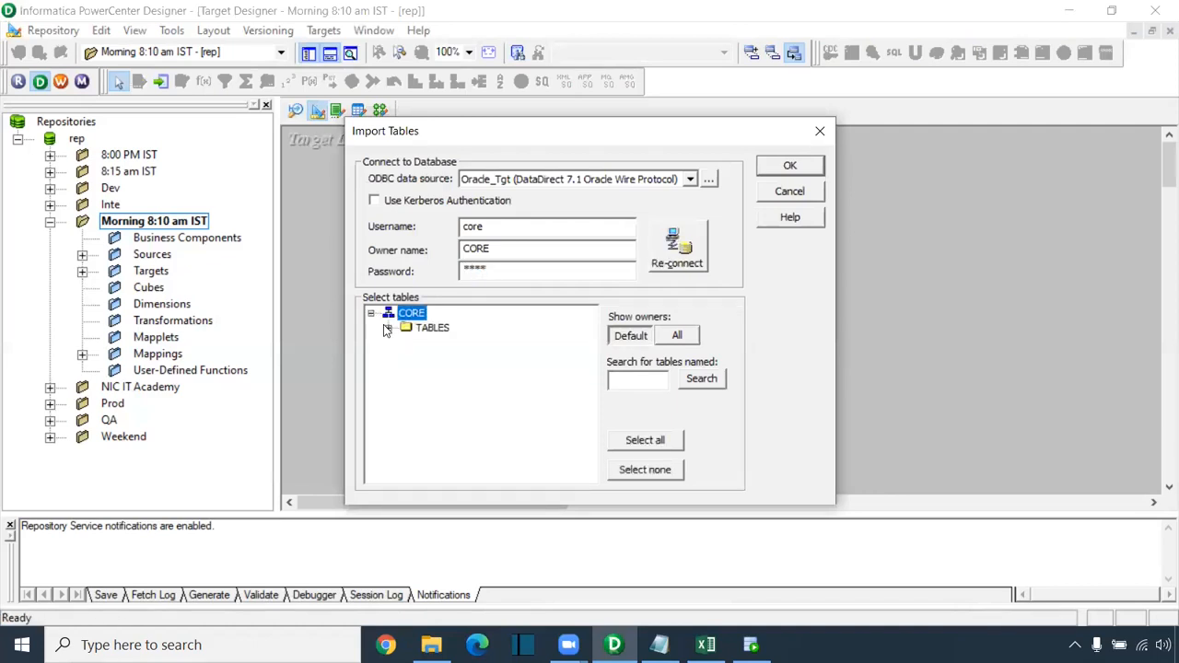
double_click(425, 327)
scroll(525, 387, down, 6)
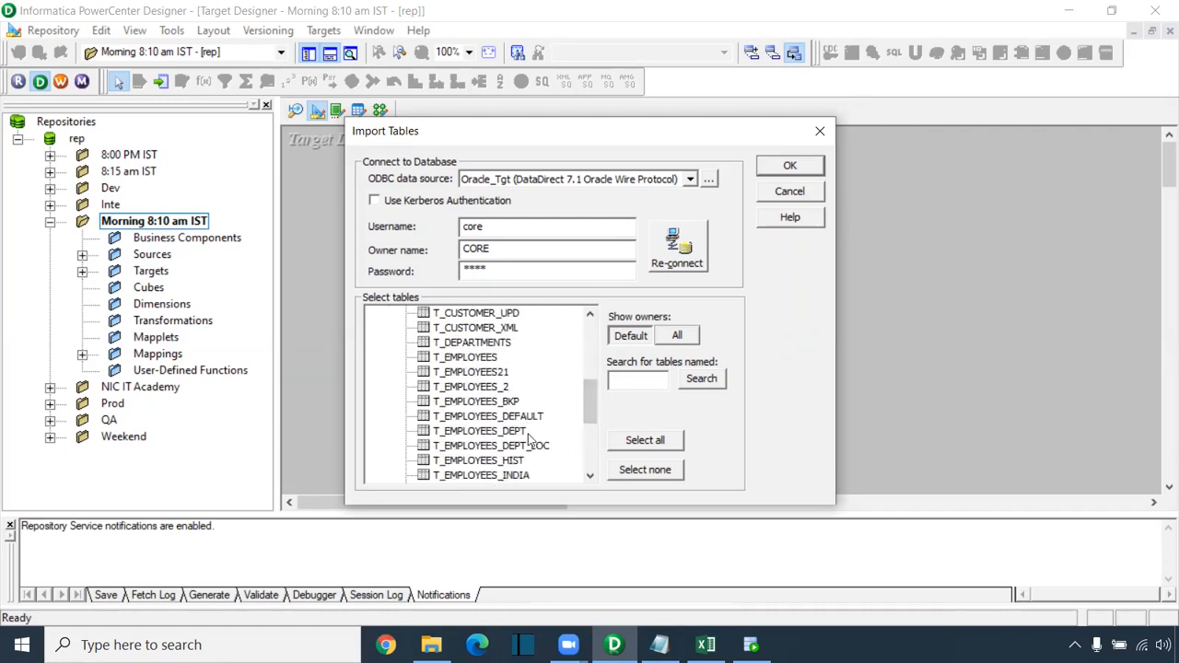
scroll(523, 426, down, 2)
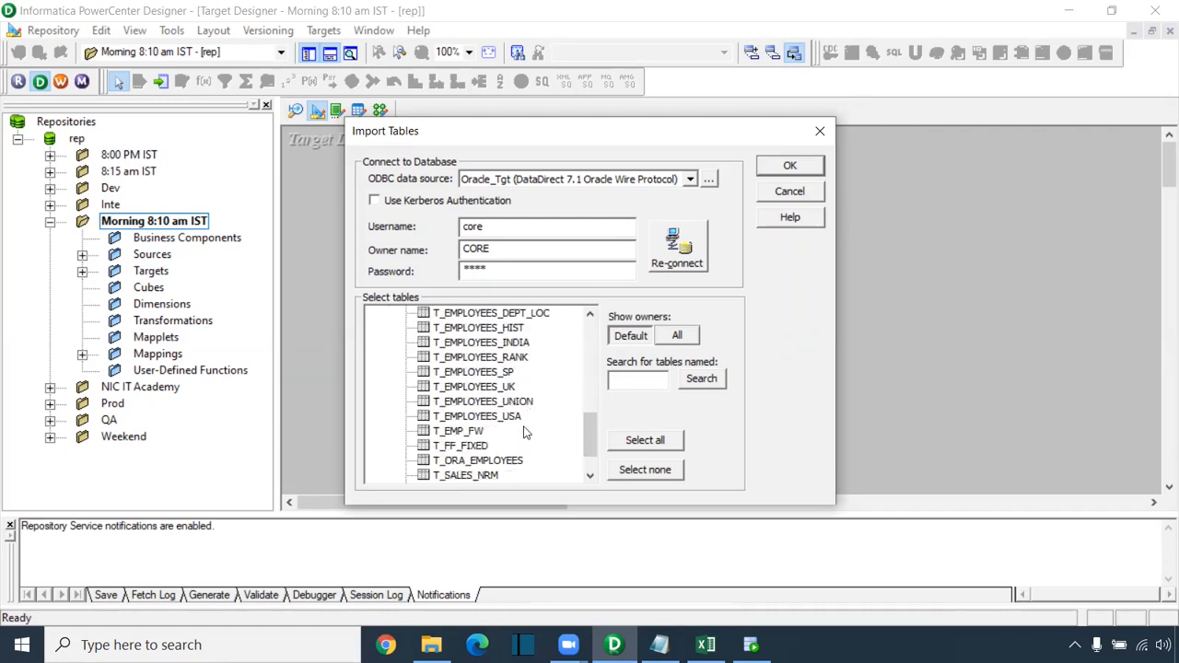
scroll(525, 440, down, 1)
scroll(525, 442, up, 5)
scroll(523, 446, up, 1)
click(520, 390)
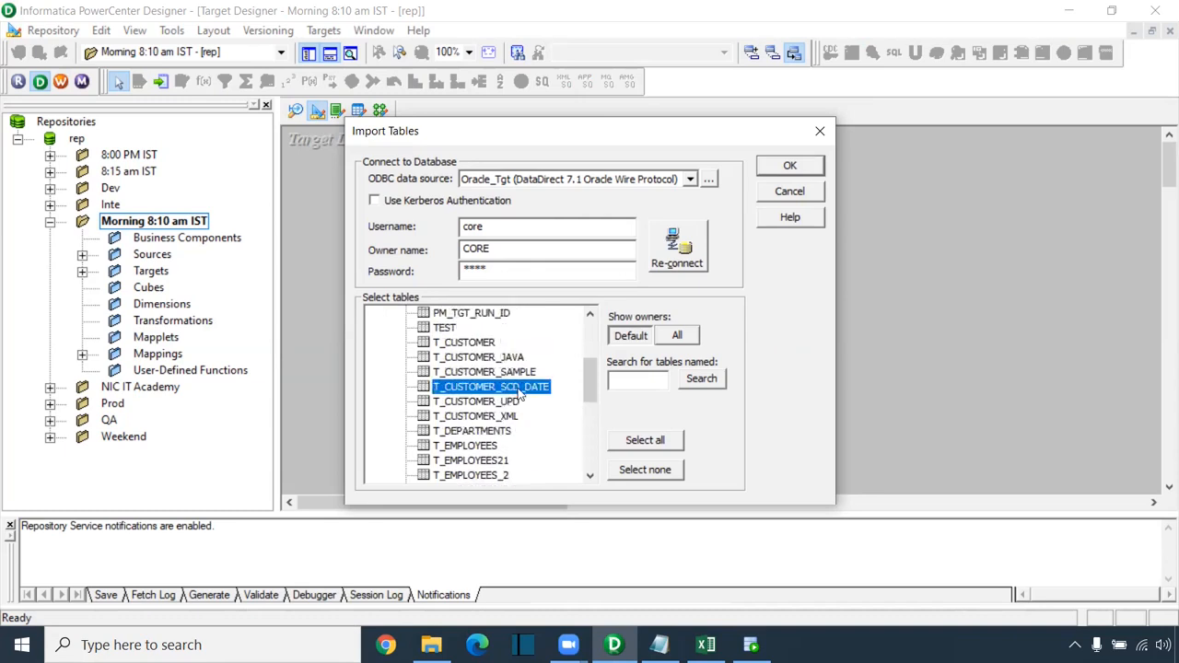
click(789, 165)
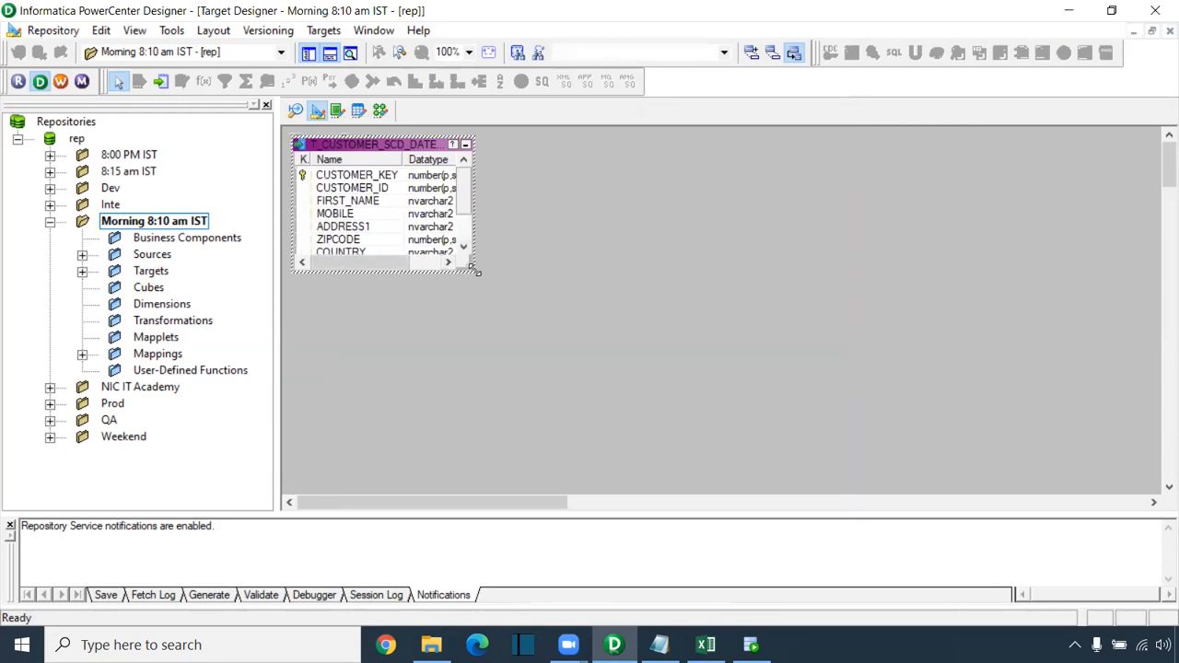
Step: Enlarge and reposition the target to show its CUSTOMER_KEY, CUSTOMER_ID and END_DATE columns, then return to the mapping
click(352, 177)
drag(404, 159, 454, 162)
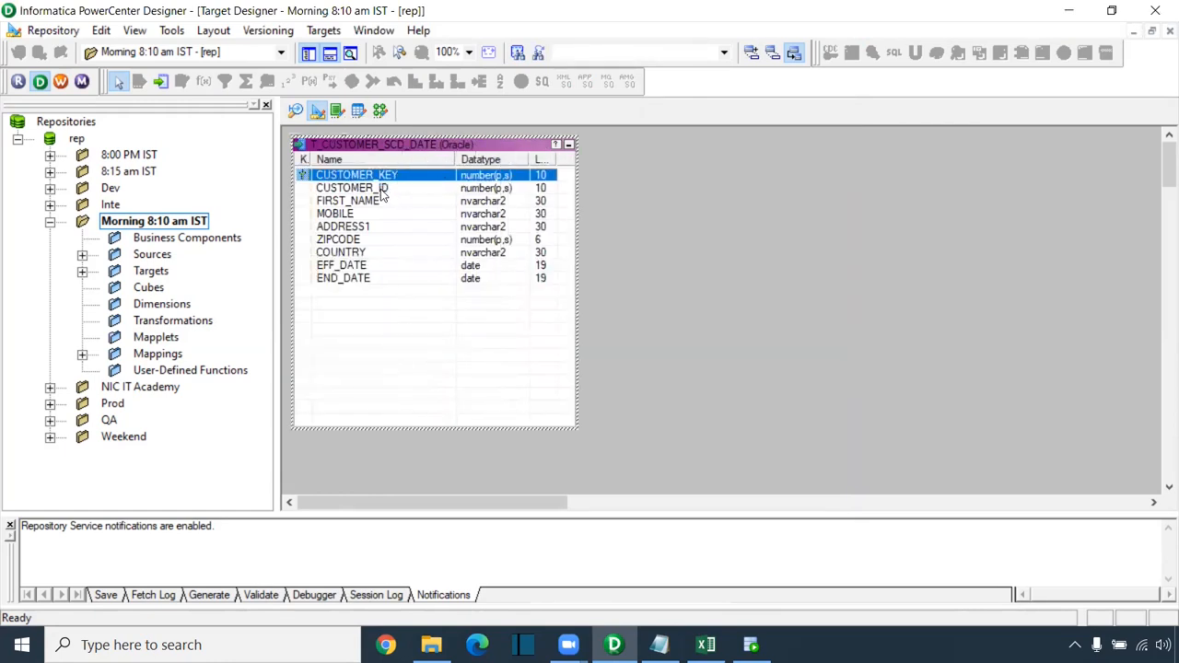
drag(381, 147, 468, 180)
click(446, 221)
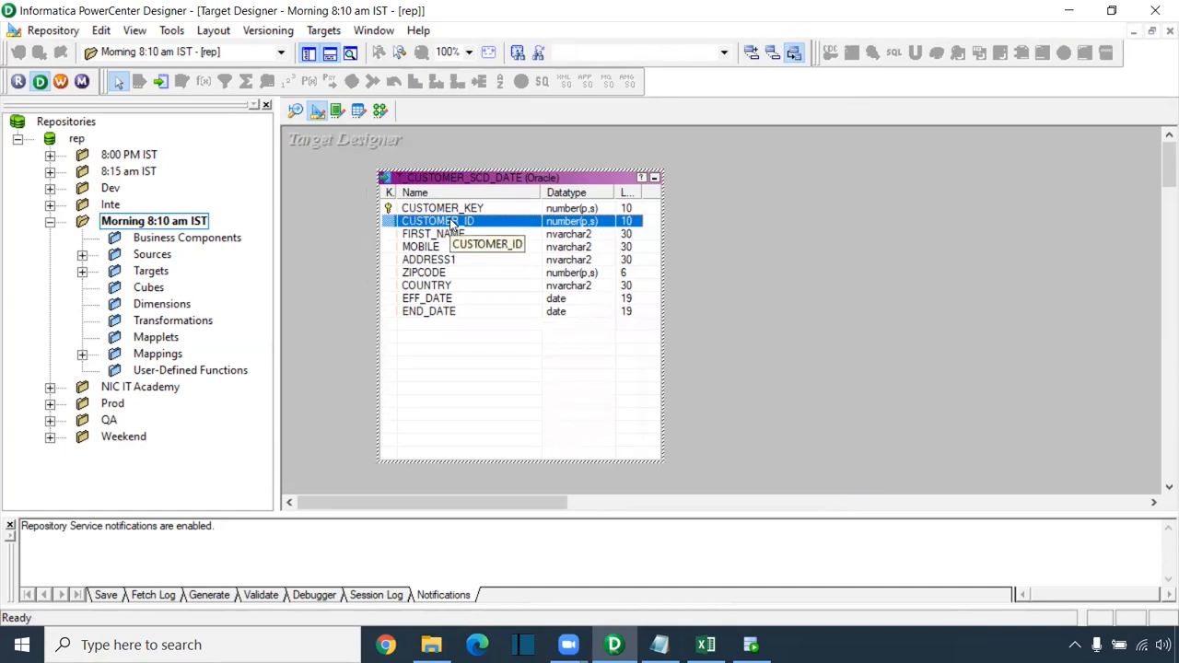
click(443, 209)
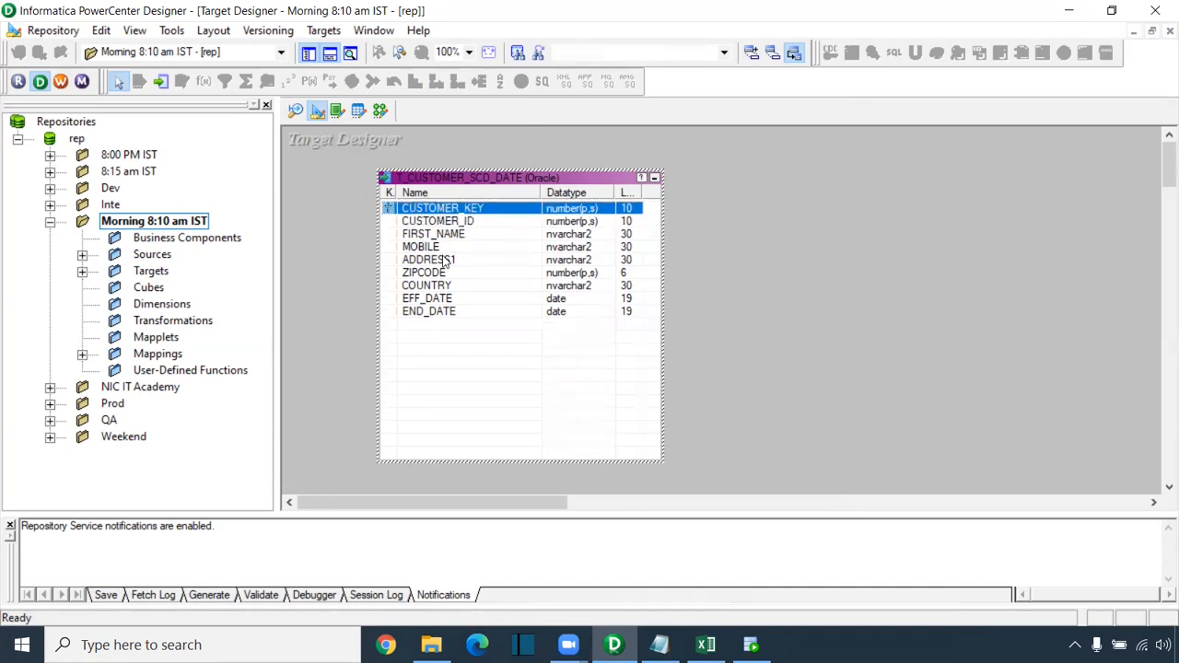
click(446, 313)
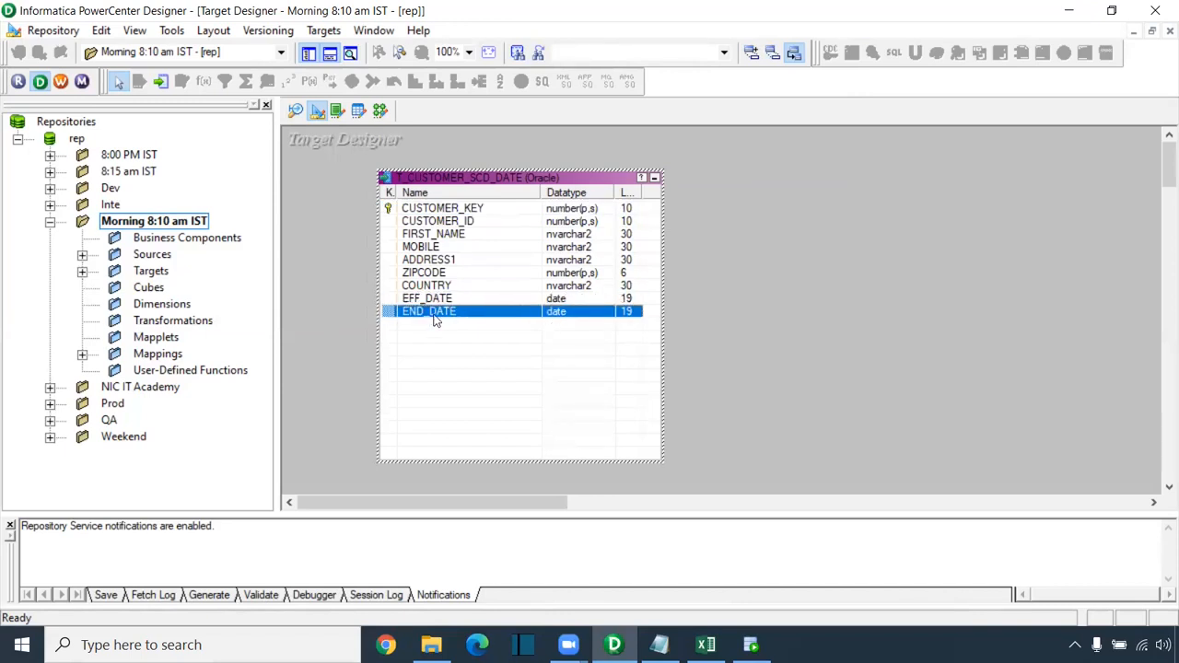
click(383, 111)
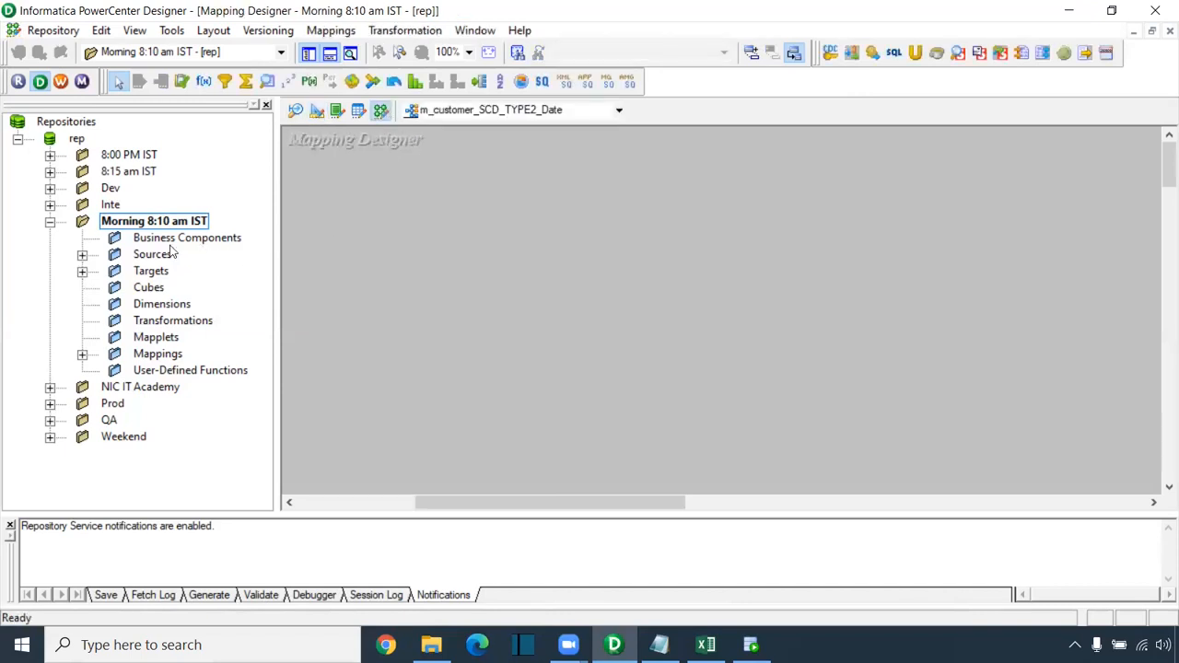
Step: Drag S_CUSTOMER_SCD from Oracle_Src into the mapping and place SQ_S_CUSTOMER_SCD beside it
click(83, 255)
click(82, 321)
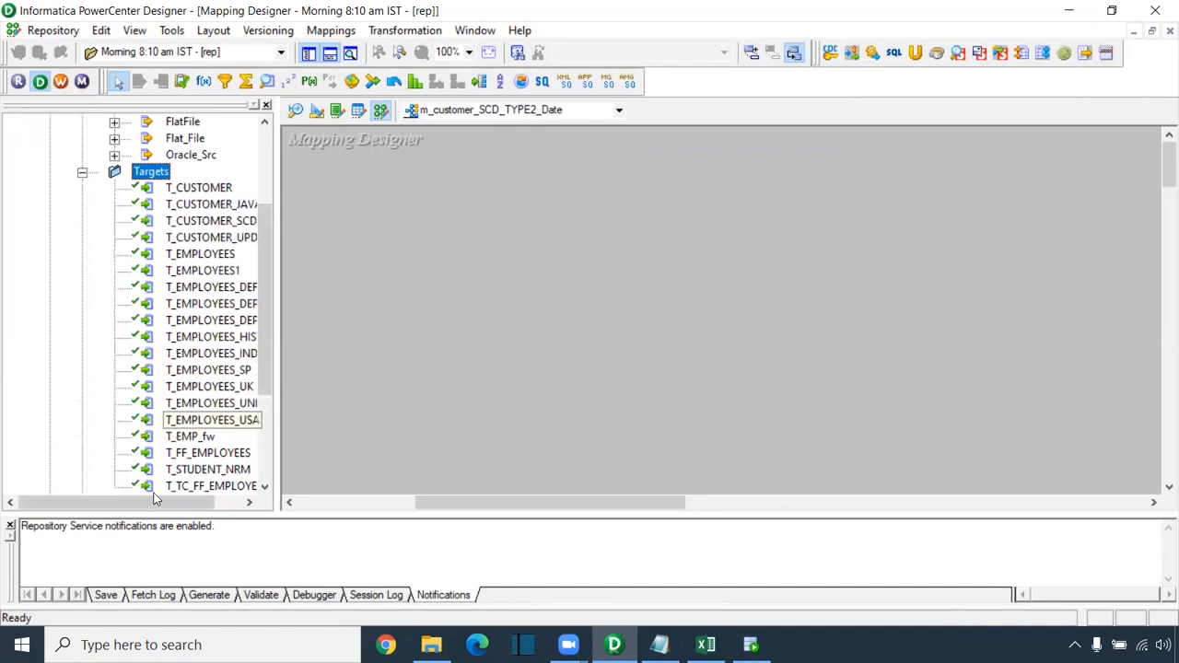
drag(155, 502, 183, 502)
scroll(187, 213, up, 2)
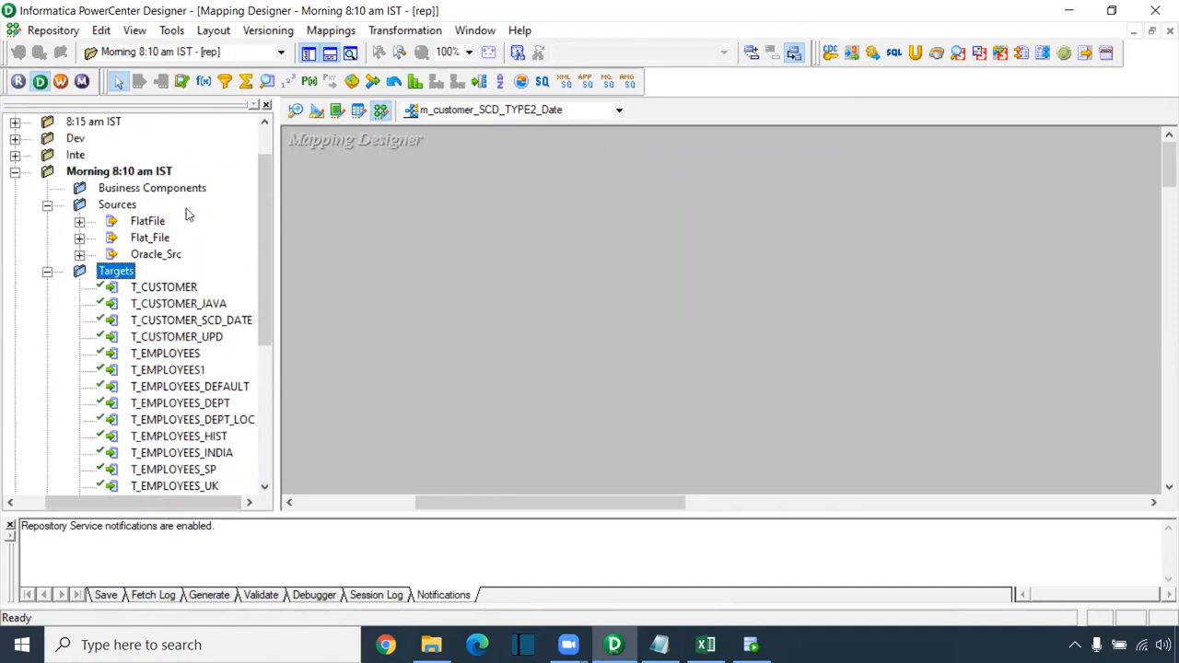
click(80, 255)
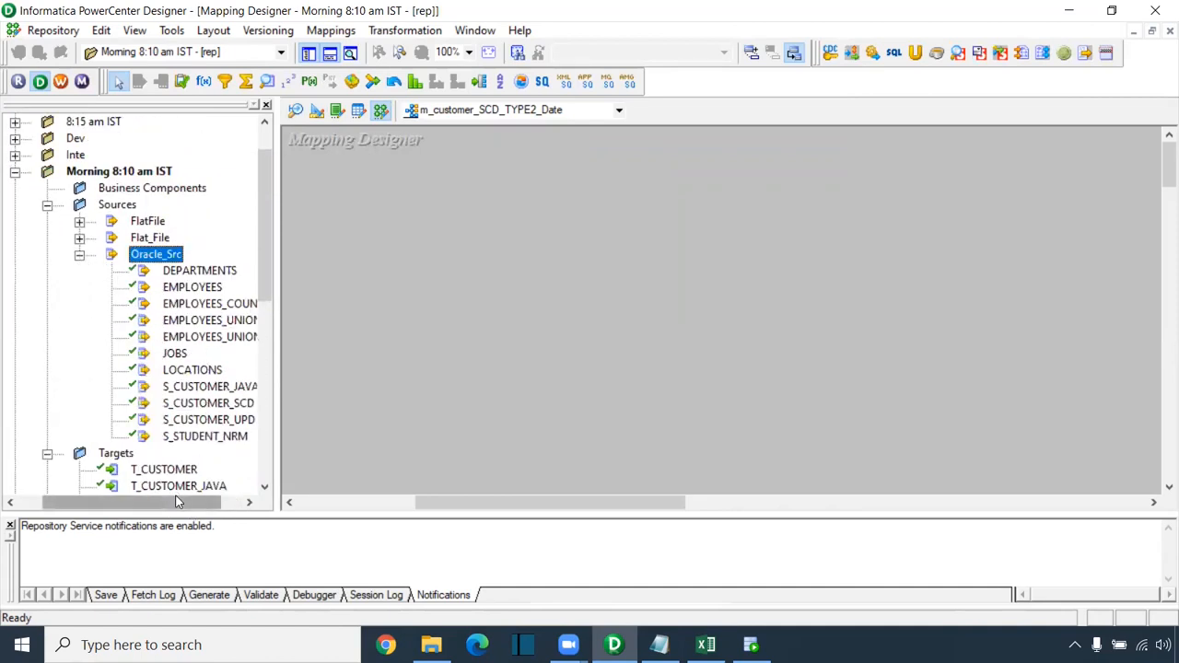
drag(178, 502, 199, 502)
drag(187, 405, 304, 211)
drag(384, 227, 362, 225)
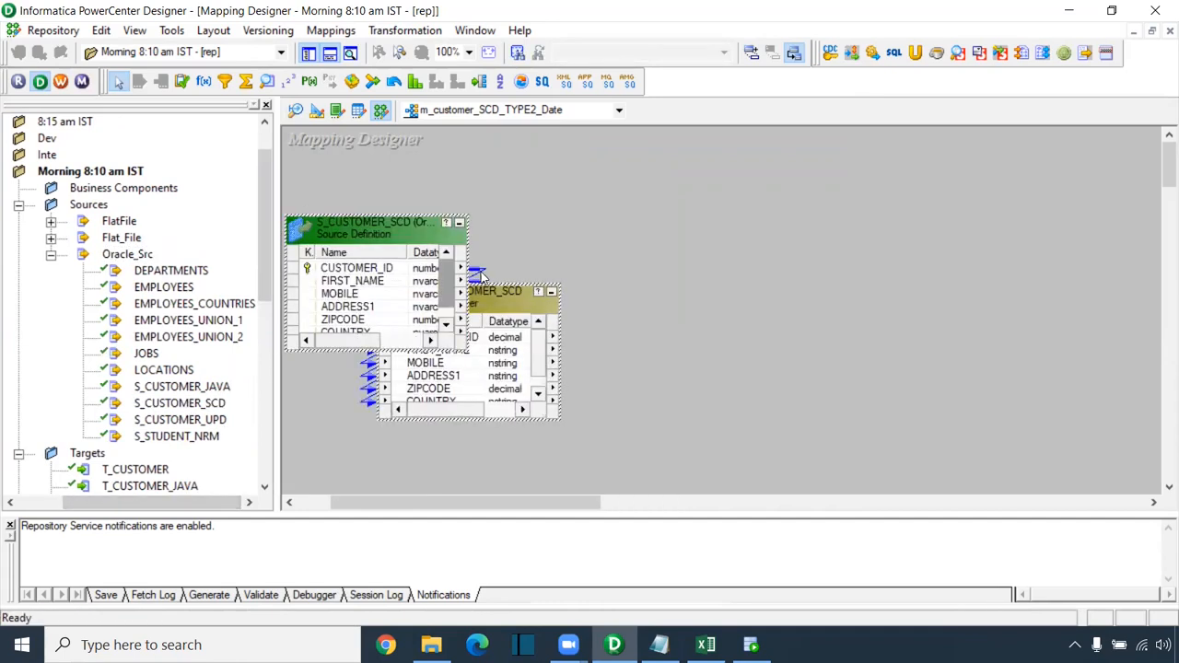
click(487, 300)
drag(449, 303, 571, 239)
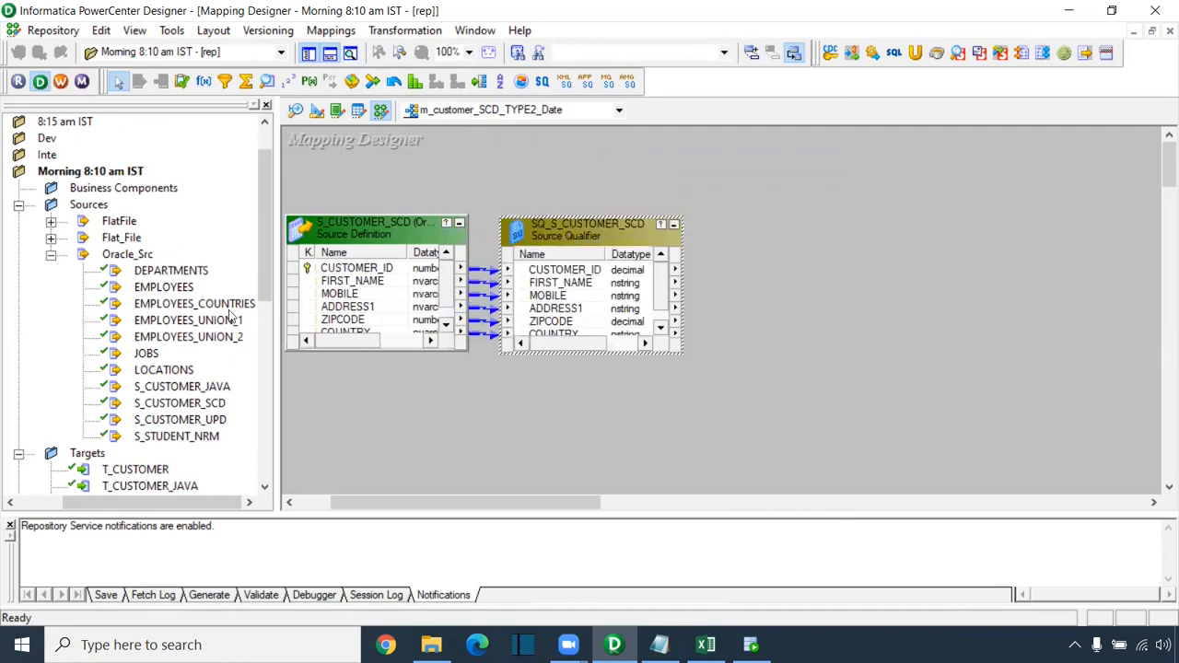
Step: Add the T_CUSTOMER_SCD_DATE target on the right, enlarge it, and raise the source qualifier
click(52, 257)
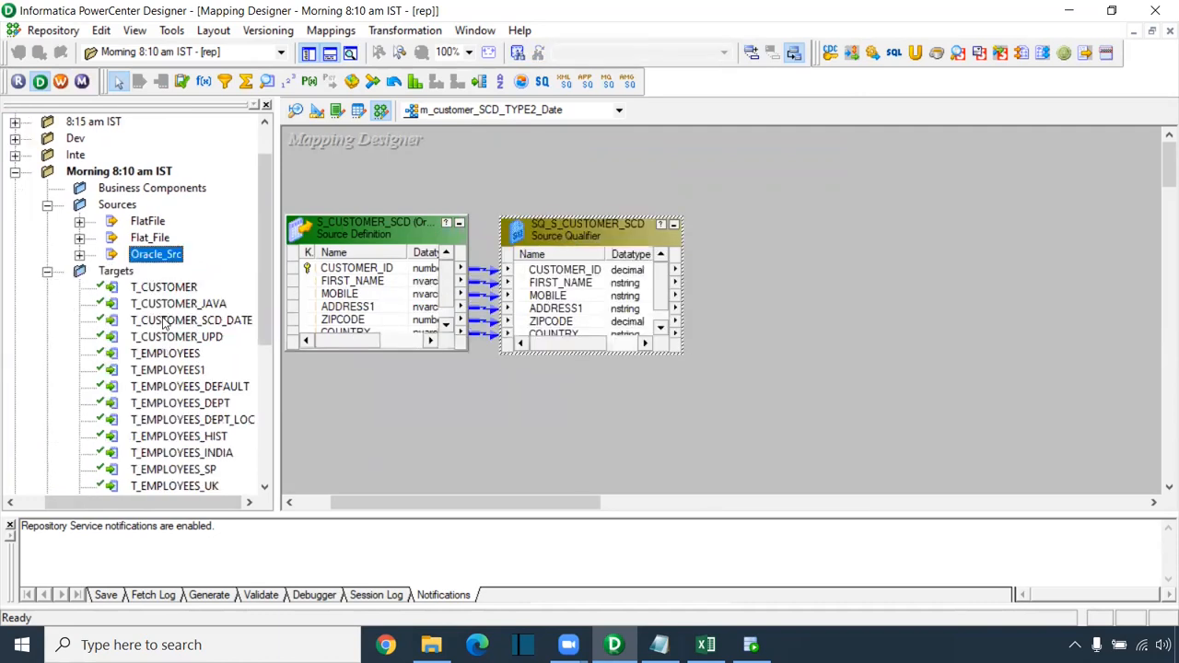
scroll(169, 327, down, 1)
drag(189, 270, 765, 198)
drag(870, 207, 997, 237)
drag(541, 501, 610, 502)
drag(808, 219, 998, 210)
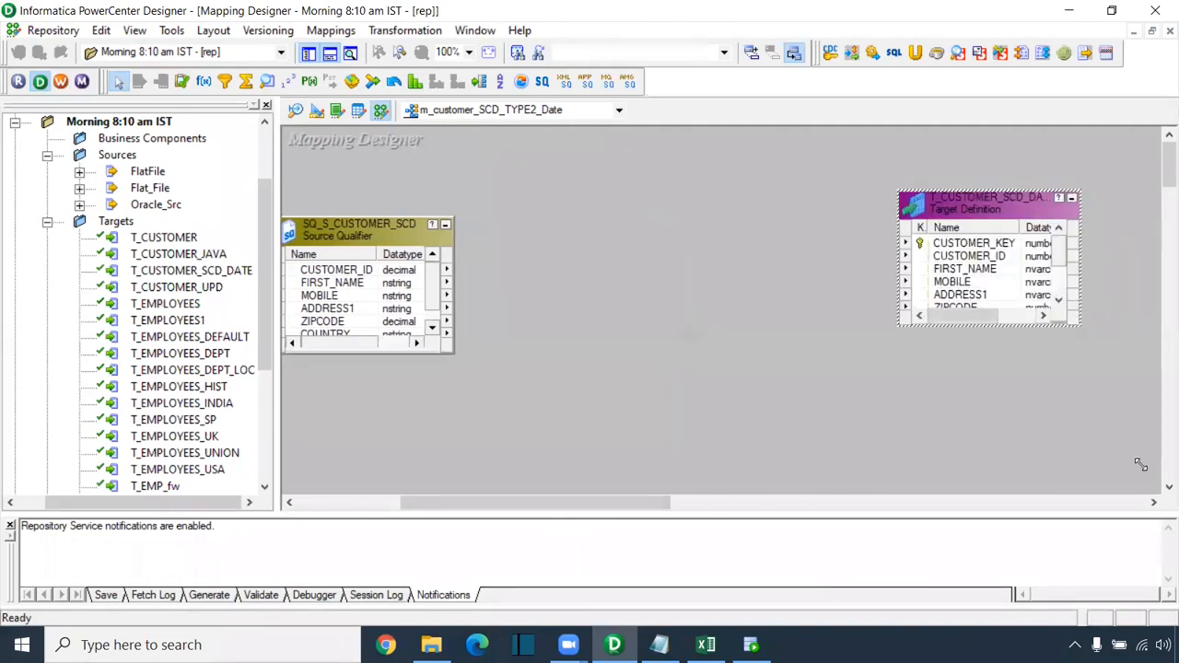
drag(1140, 464, 1142, 467)
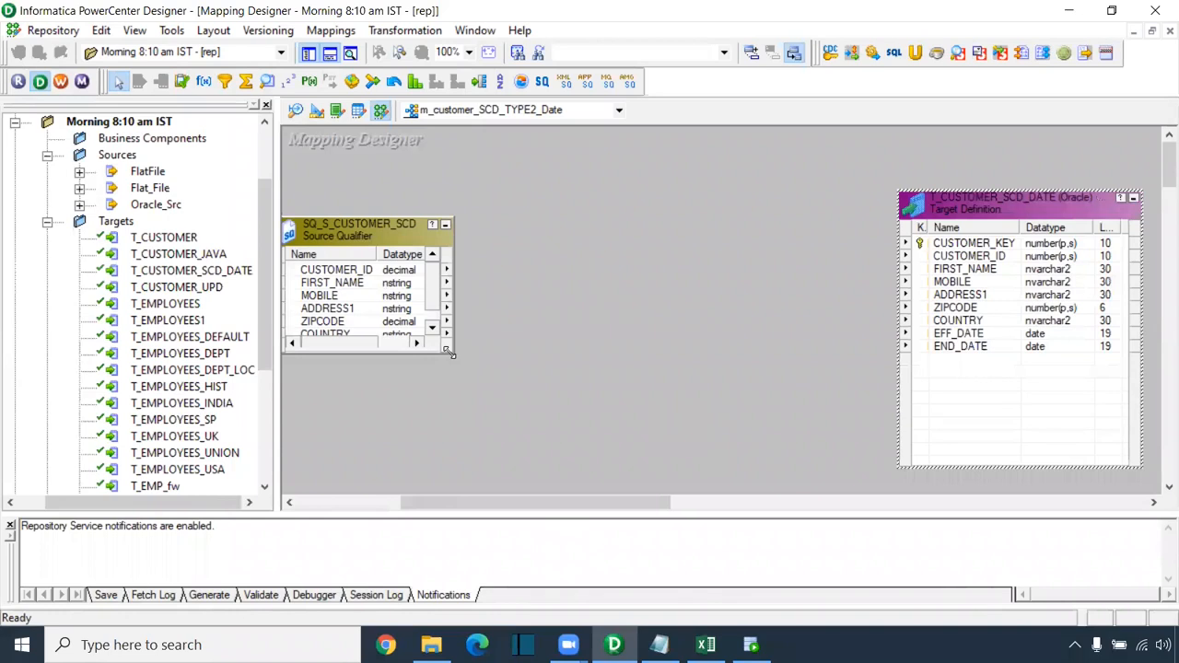
drag(451, 353, 473, 460)
drag(475, 504, 449, 502)
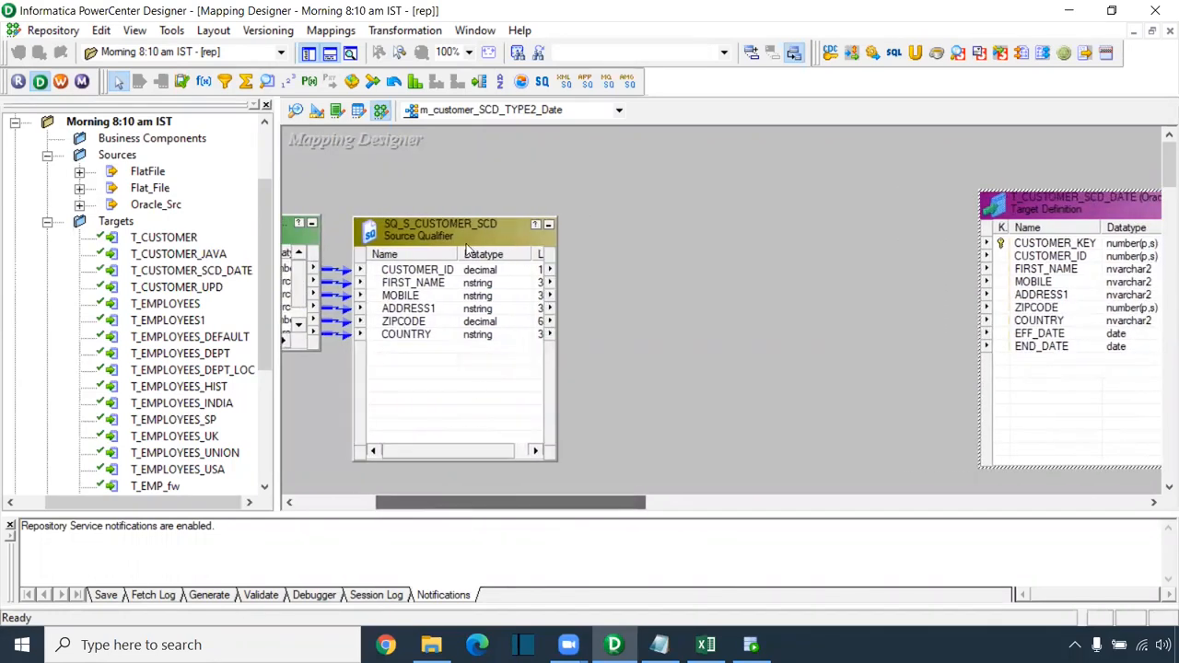
drag(466, 221, 464, 181)
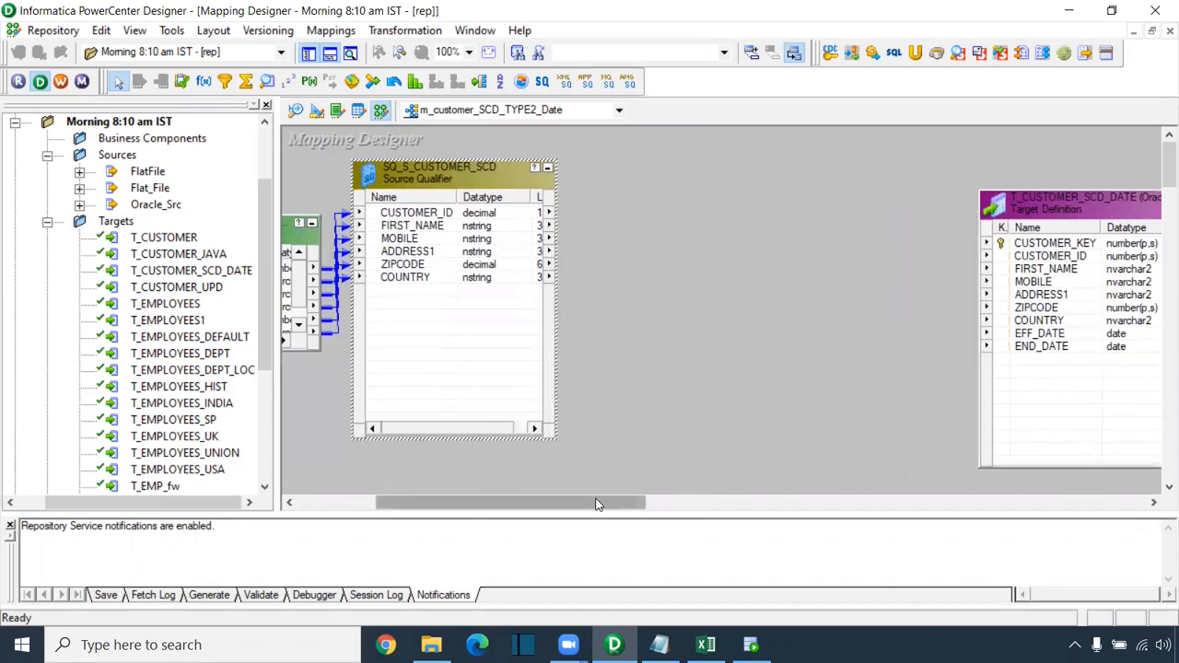
Step: Draw an Expression transformation and link all source qualifier ports into EXPTRANS
click(203, 82)
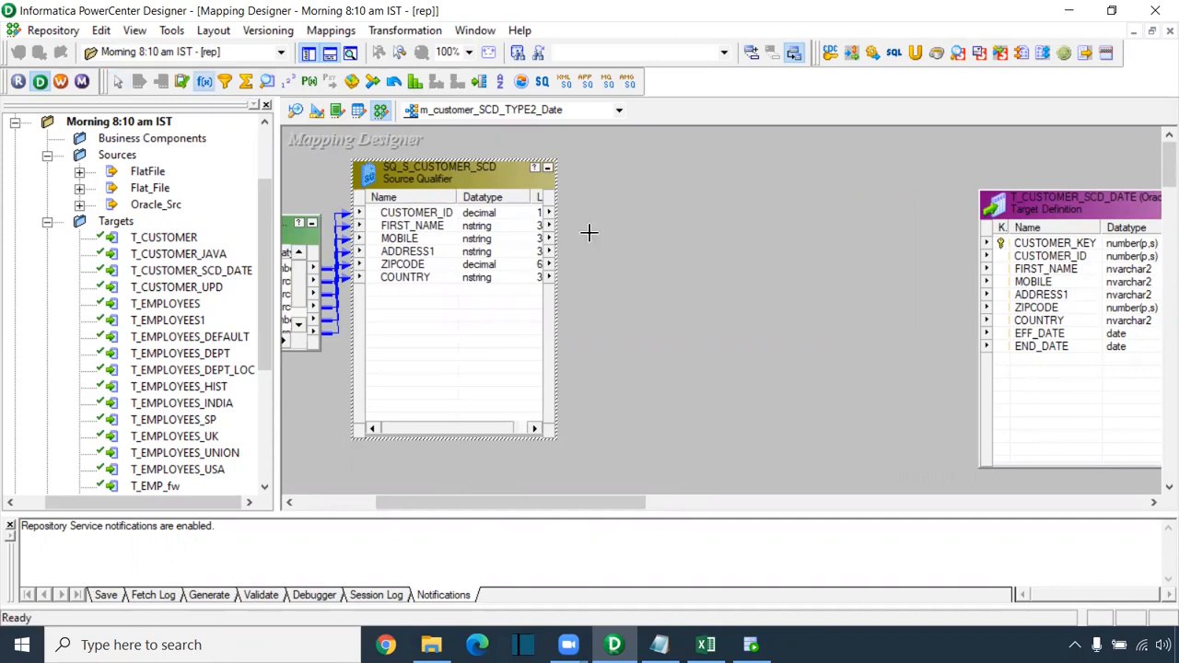
drag(611, 162, 837, 473)
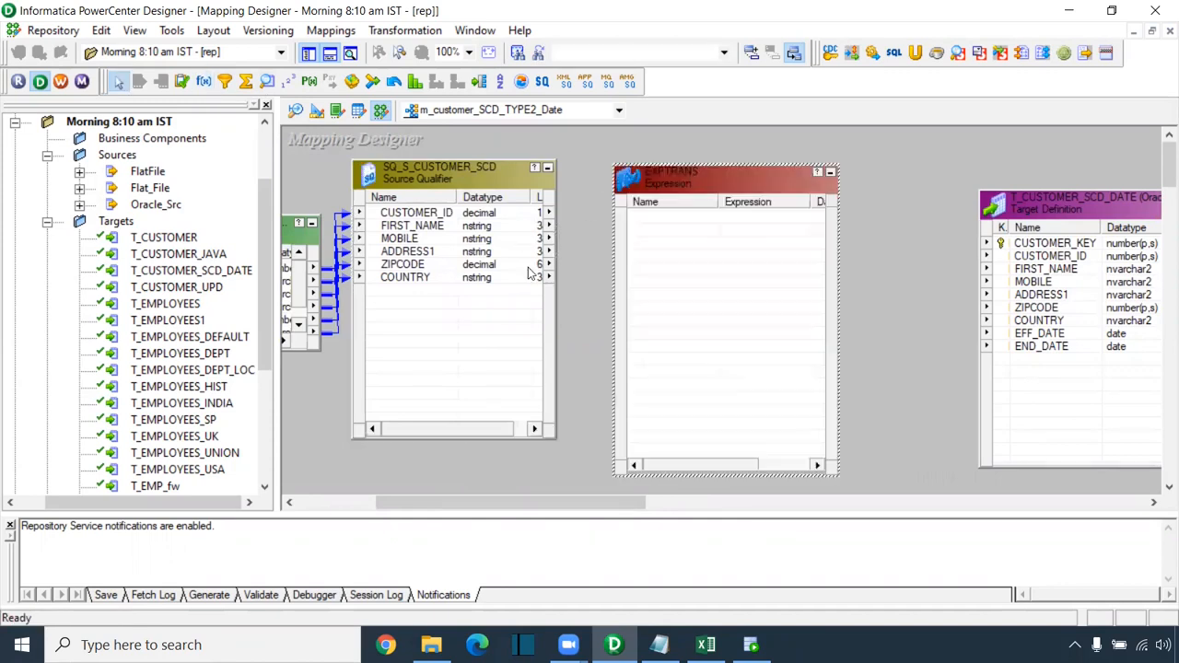
right_click(446, 215)
click(474, 221)
drag(437, 218, 673, 275)
Step: Rearrange and resize the source qualifier and EXPTRANS boxes, then place a Lookup transformation
drag(671, 185, 746, 195)
drag(614, 190, 629, 321)
drag(478, 204, 487, 225)
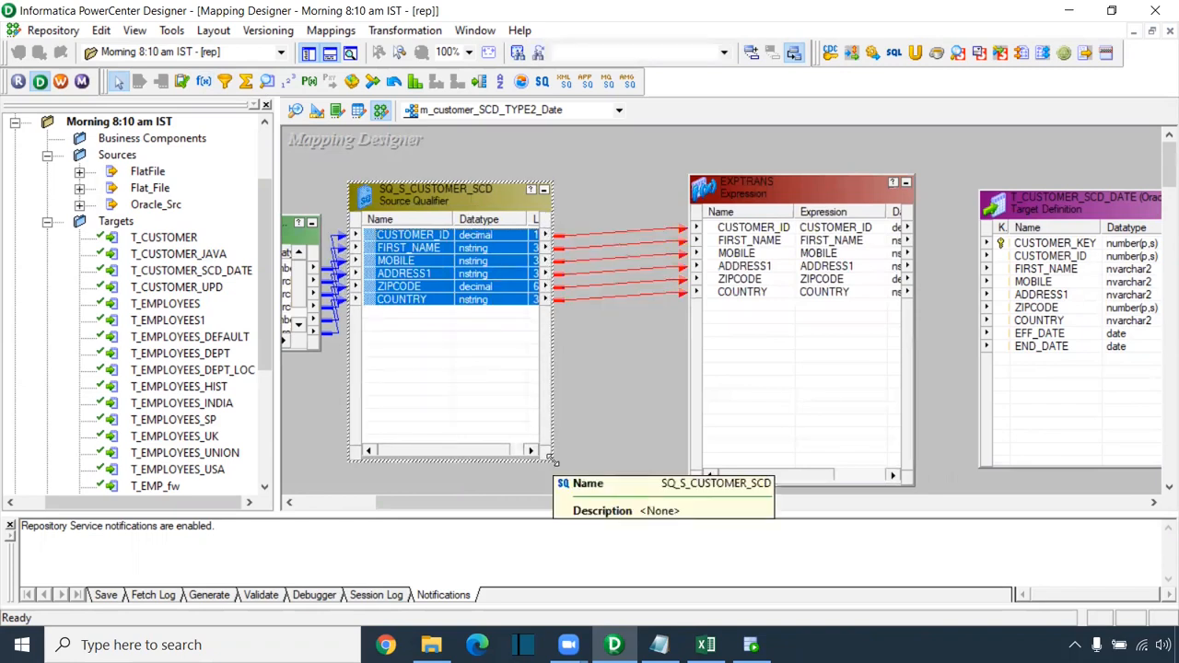
drag(553, 460, 559, 426)
drag(705, 192, 770, 198)
drag(470, 191, 461, 209)
click(405, 256)
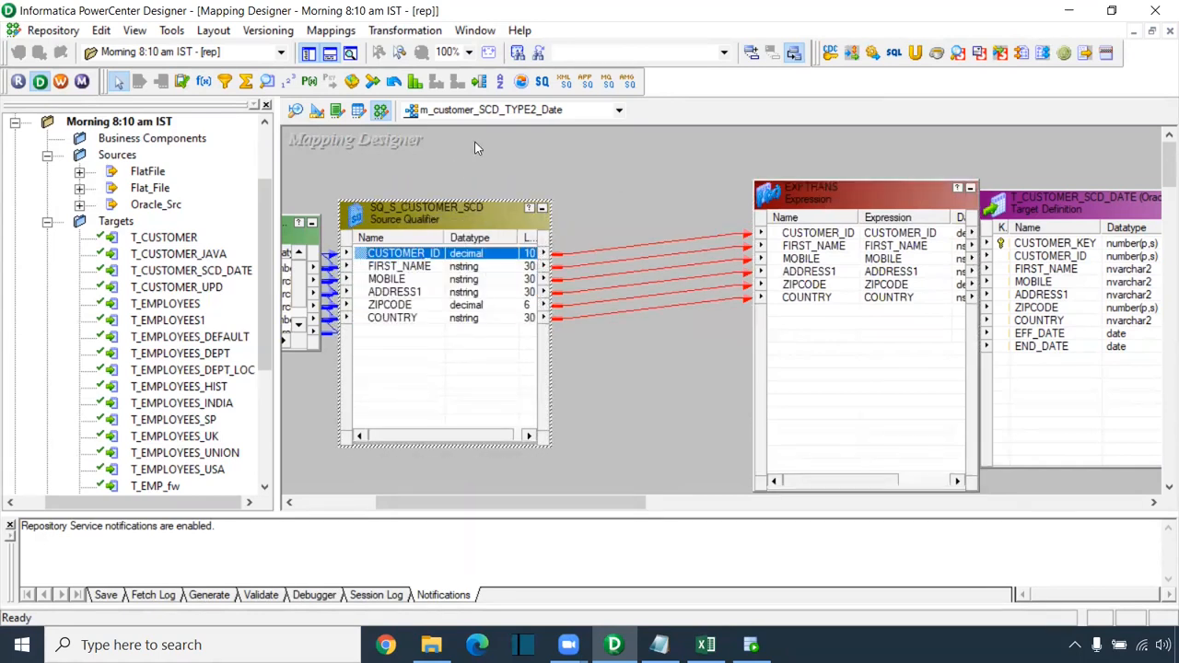
click(267, 82)
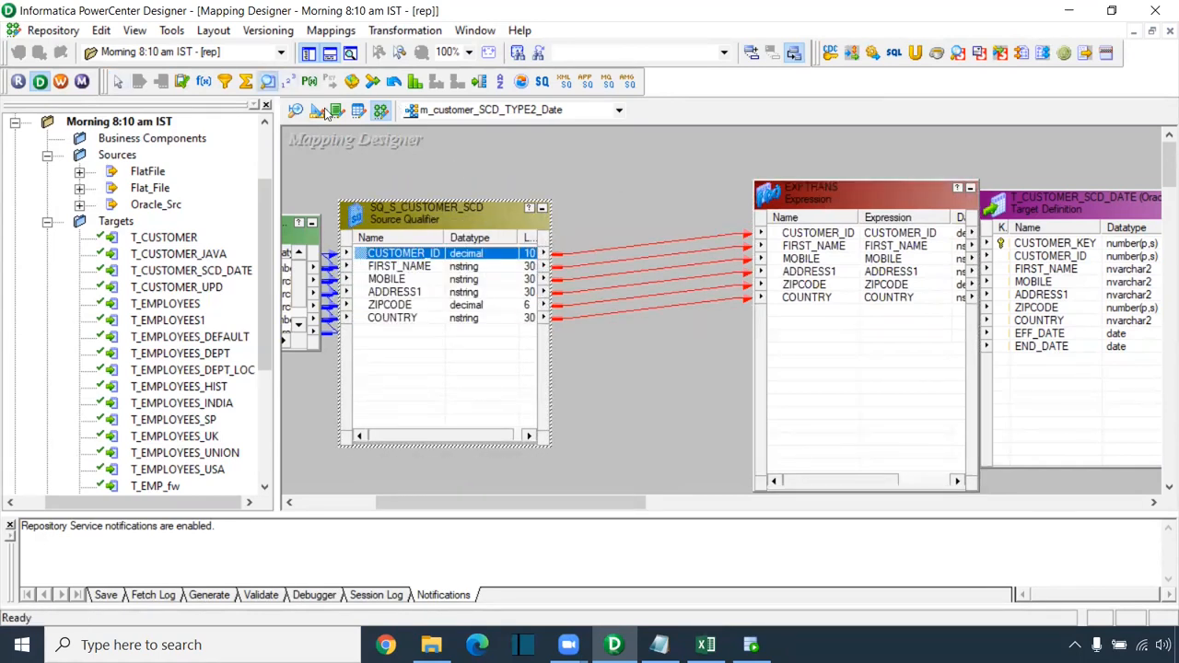
click(615, 155)
Step: Base the lookup on T_CUSTOMER_SCD_DATE, enlarge LKPTRANS, and pass CUSTOMER_ID into it
scroll(538, 360, up, 2)
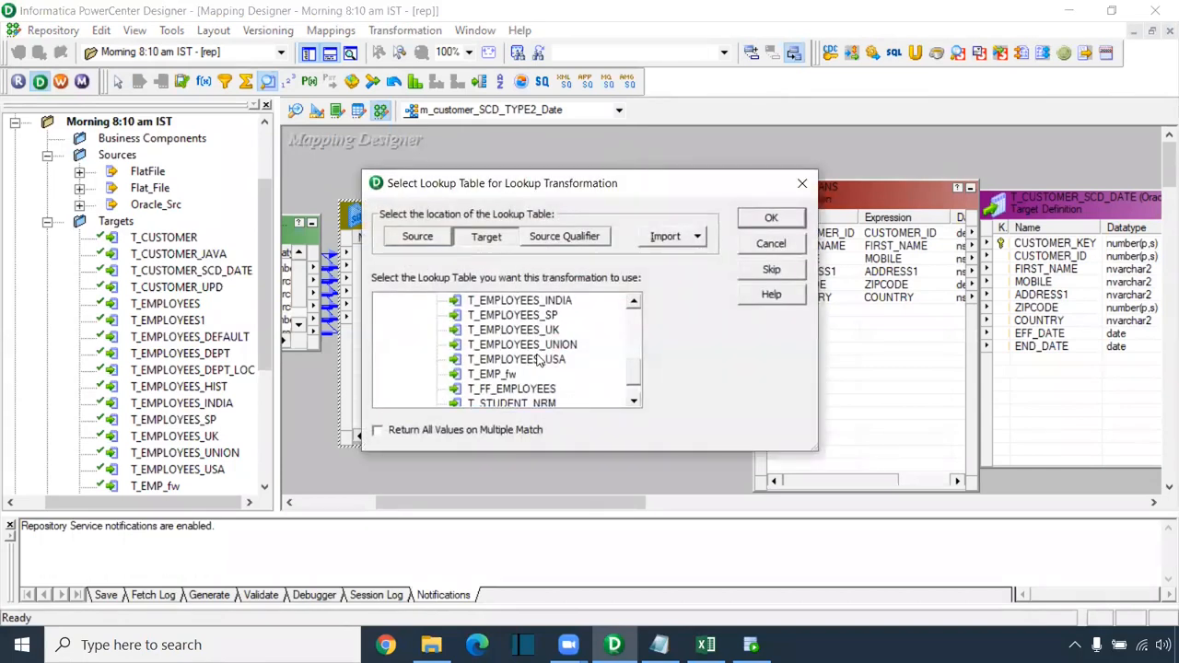
scroll(540, 361, up, 4)
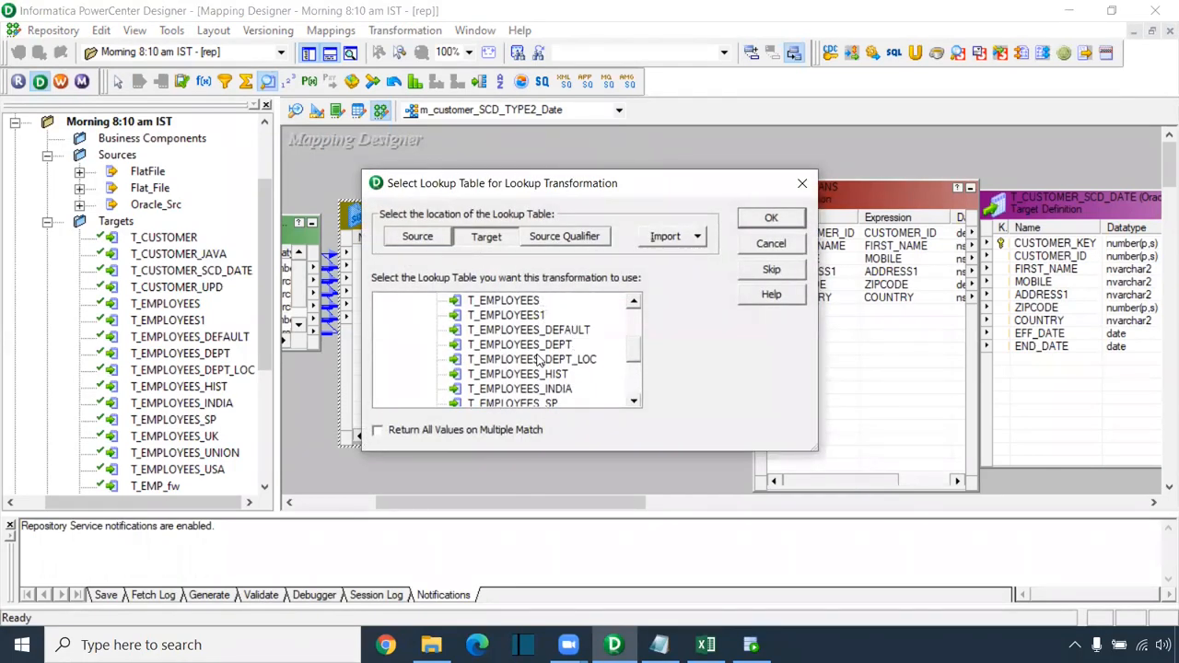
click(555, 315)
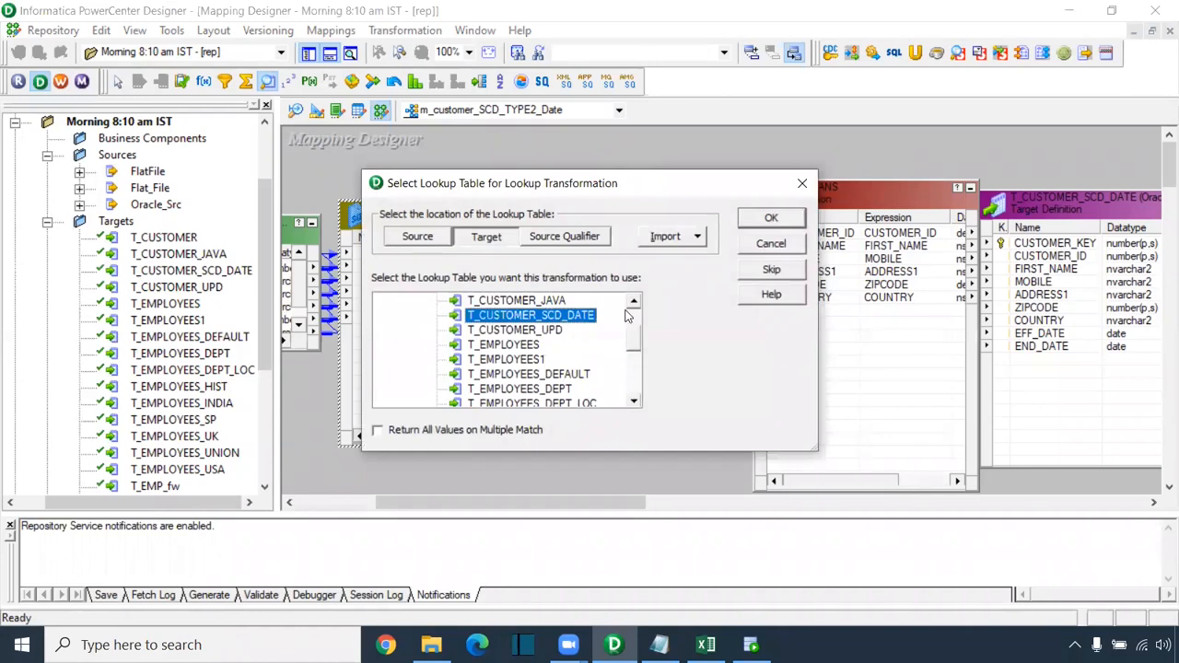
click(770, 226)
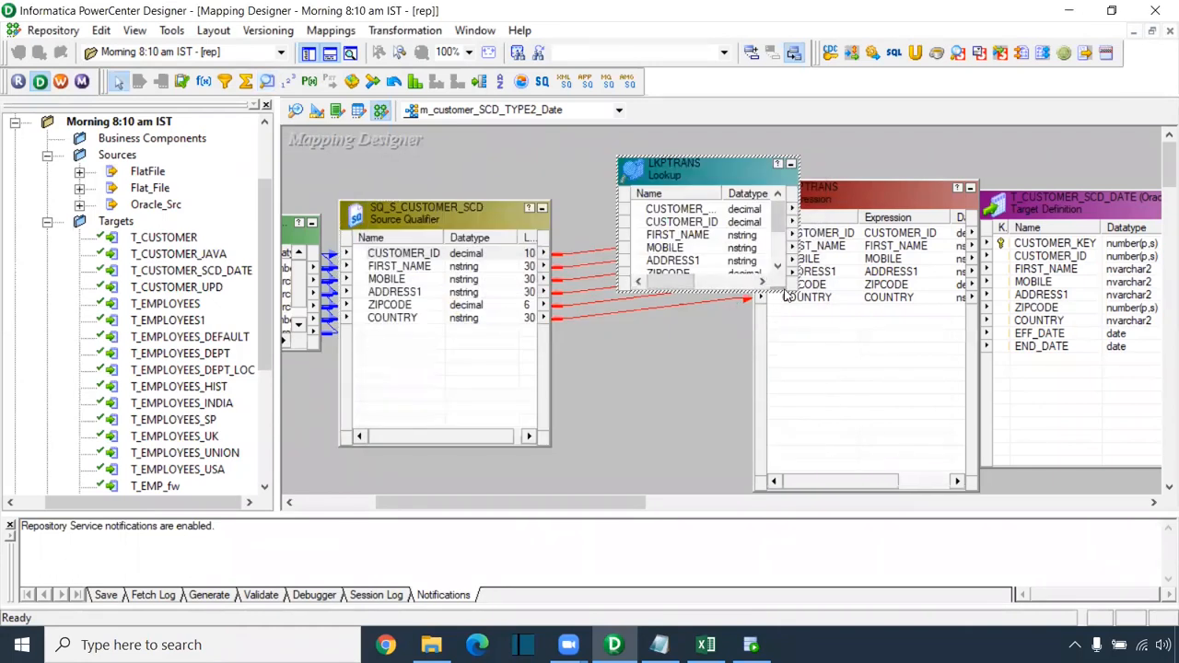
drag(794, 290, 881, 423)
drag(406, 253, 675, 353)
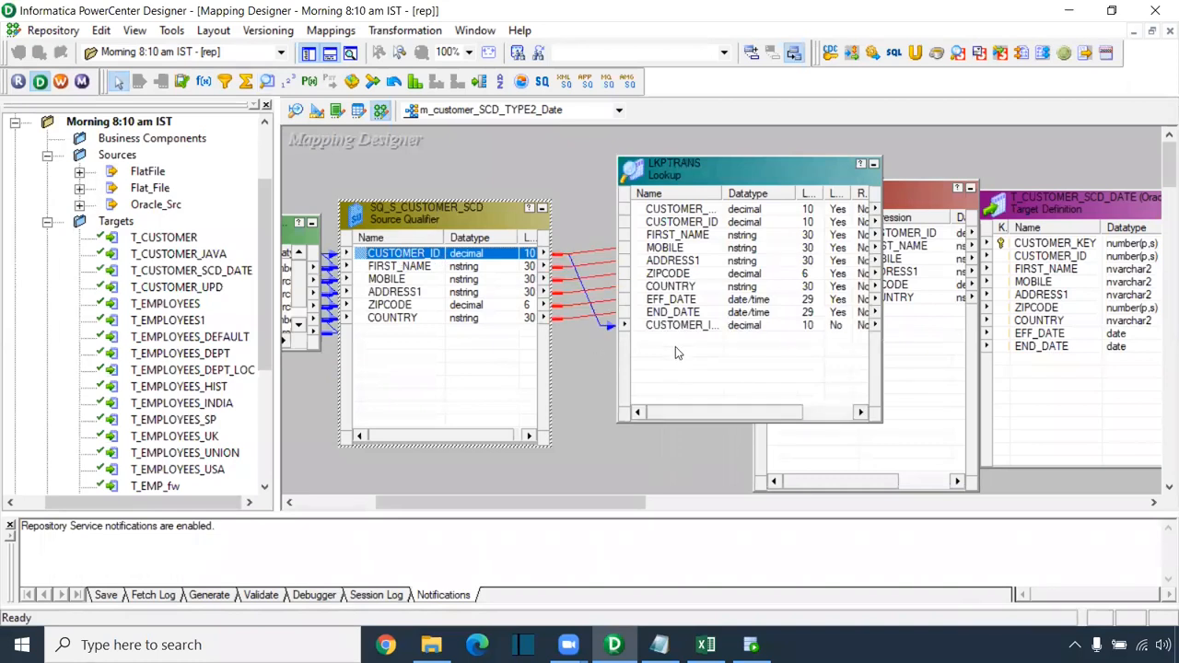
Step: Add the lookup condition CUSTOMER_ID = CUSTOMER_ID1 and apply it
double_click(682, 332)
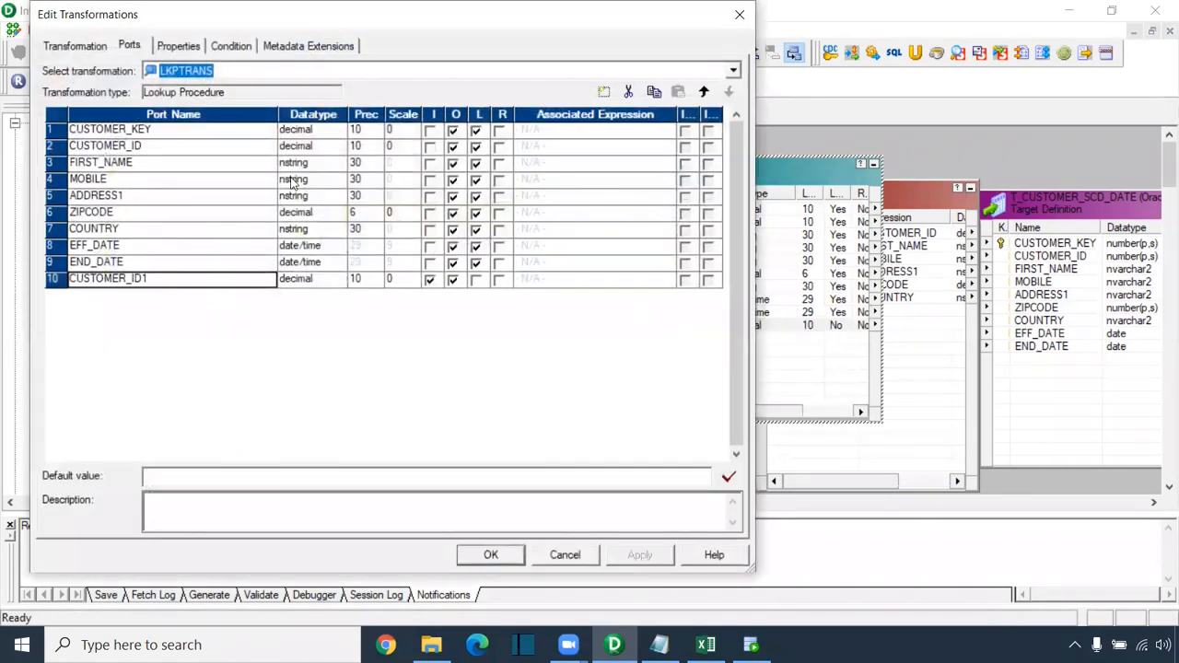
click(231, 48)
click(603, 91)
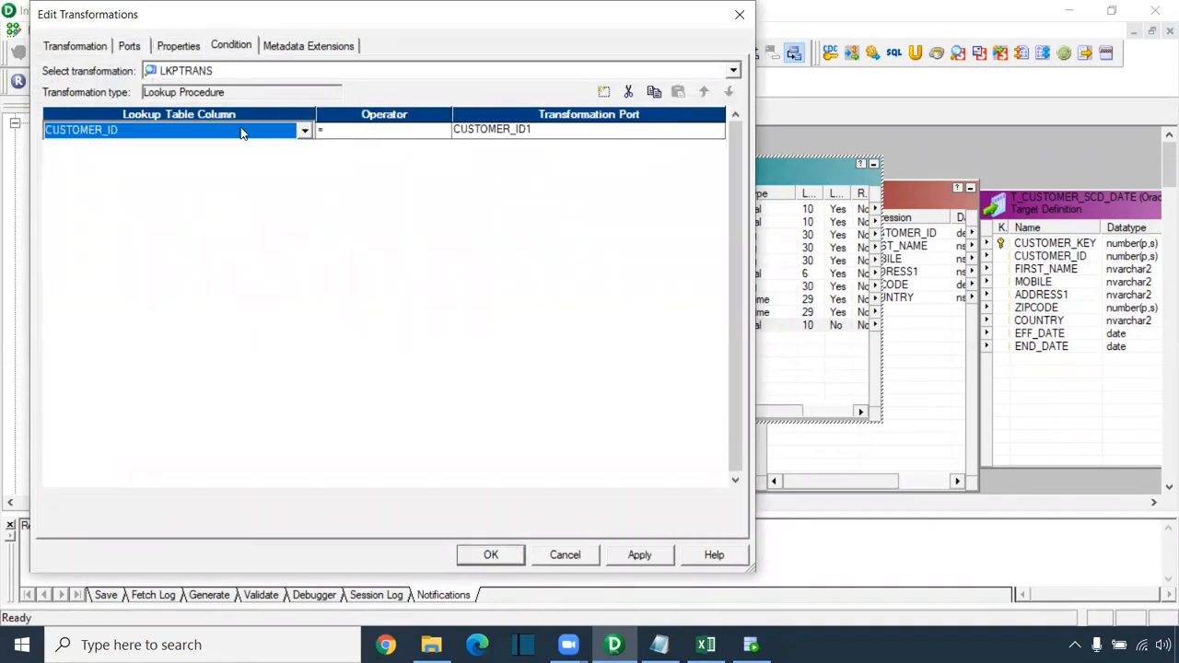
click(639, 554)
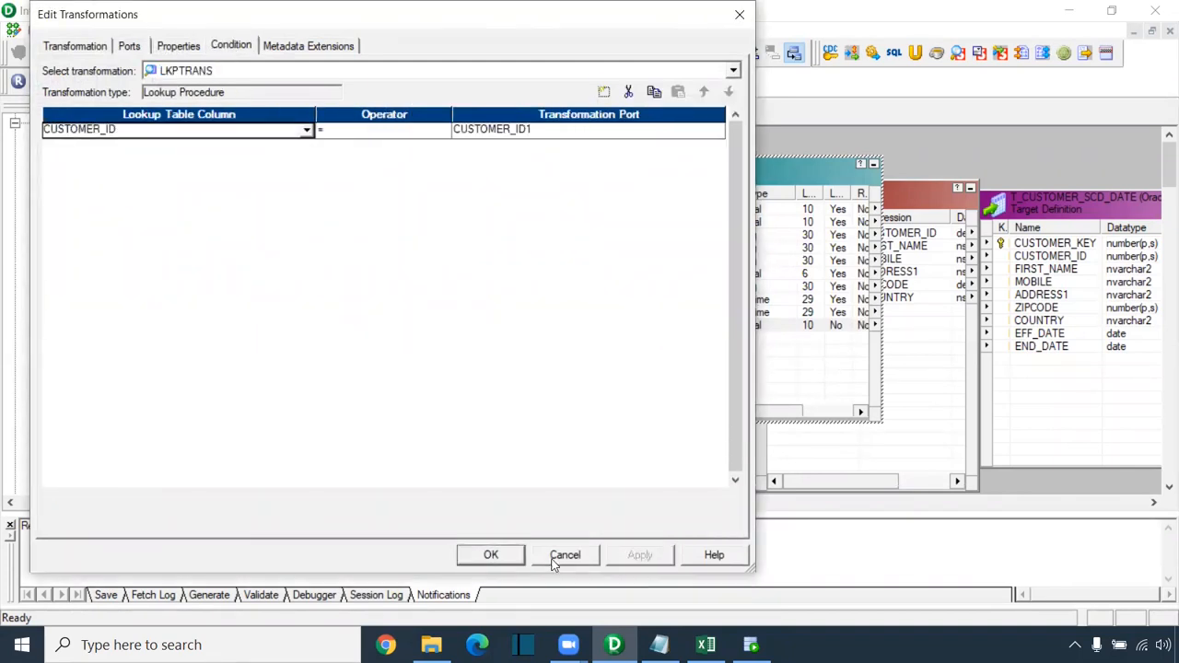
click(491, 554)
Step: Move the target and EXPTRANS further right and widen the lookup's port name column
drag(596, 503, 717, 503)
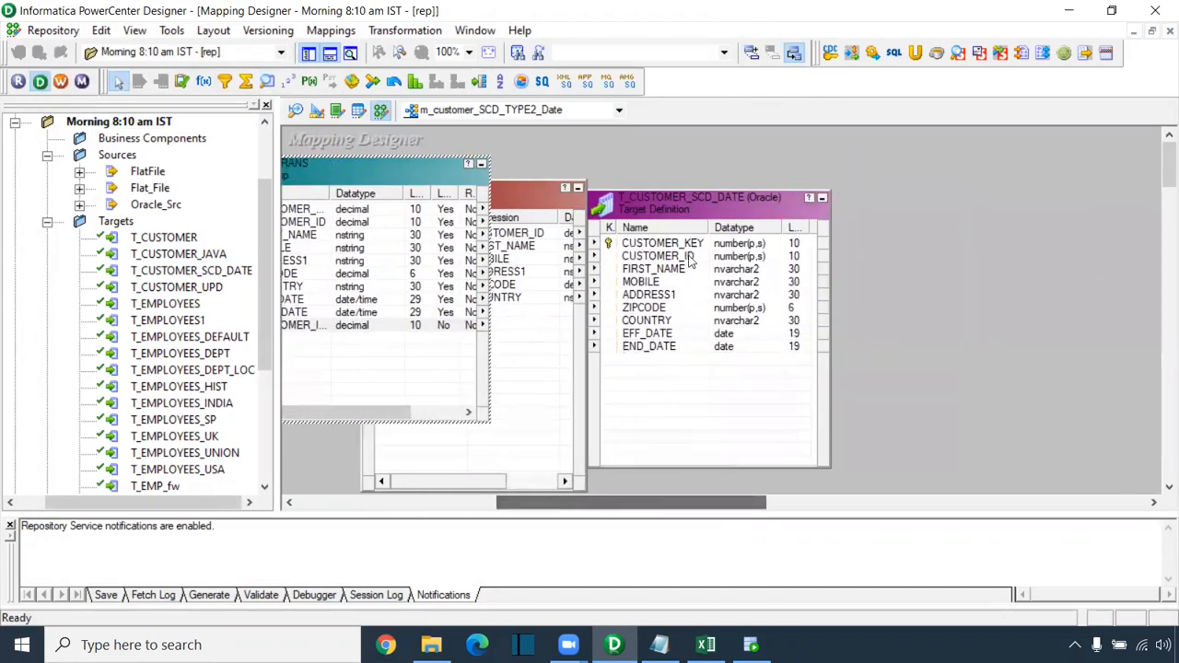
drag(691, 201, 1044, 198)
drag(533, 205, 899, 206)
drag(673, 502, 620, 503)
click(481, 210)
drag(505, 194, 549, 193)
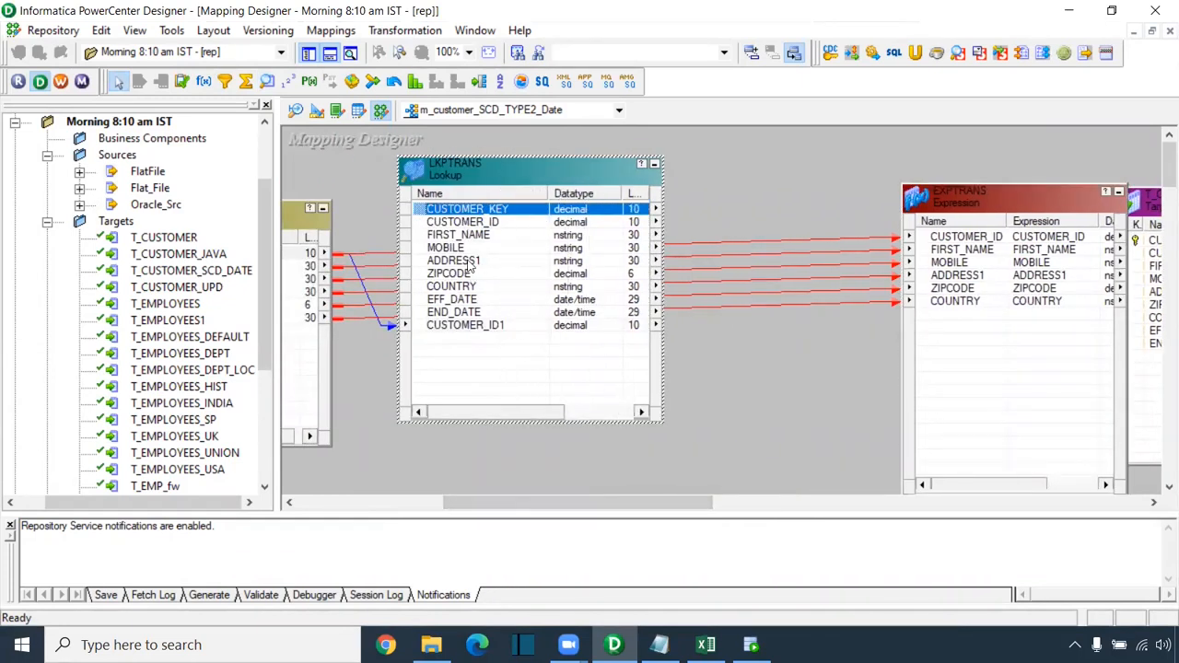
Step: Link LKPTRANS ports CUSTOMER_KEY through COUNTRY into EXPTRANS and shift the target further right
shift+click(464, 288)
drag(458, 213, 952, 359)
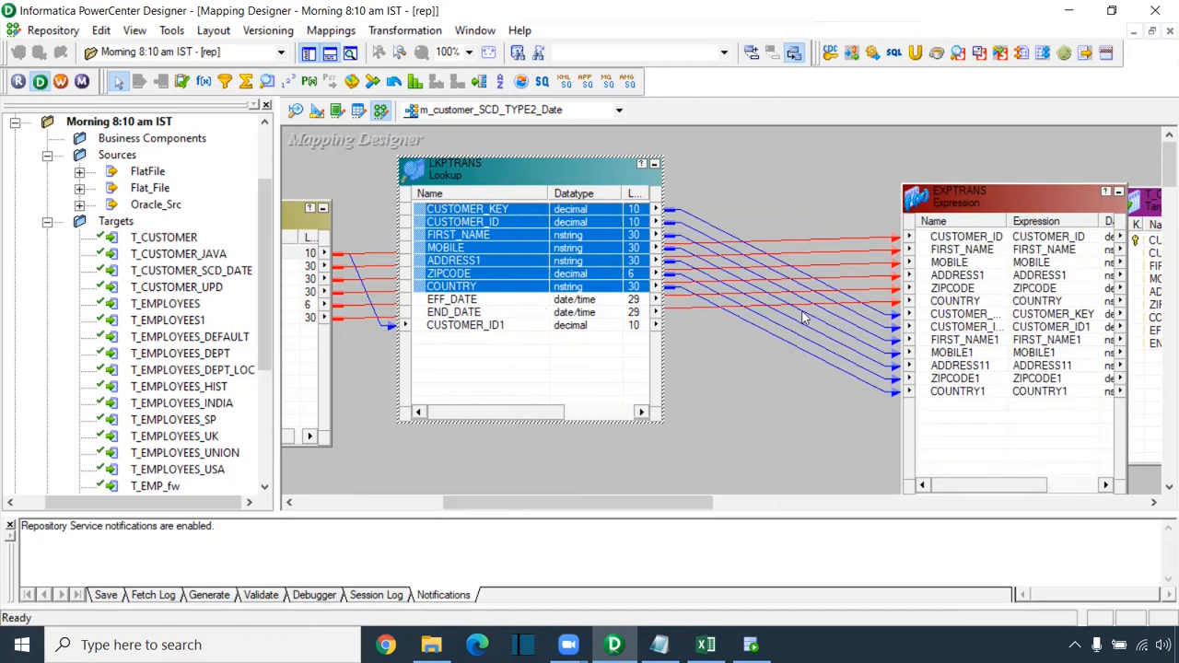
drag(884, 307, 871, 396)
drag(614, 504, 743, 504)
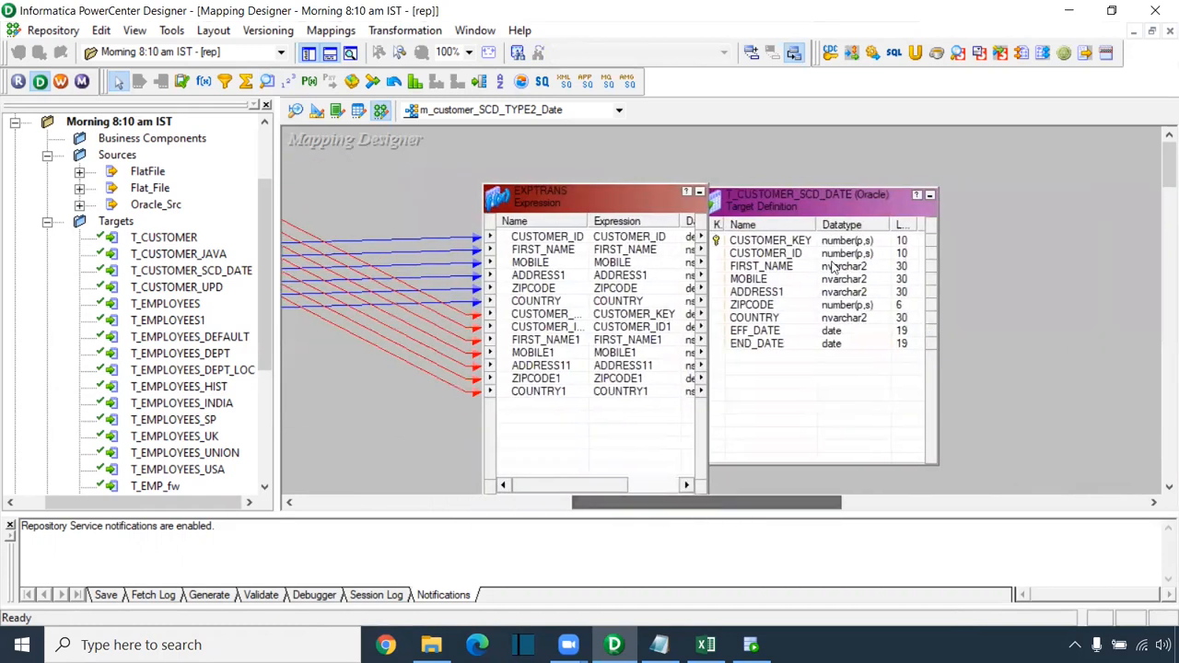
drag(796, 210, 1013, 212)
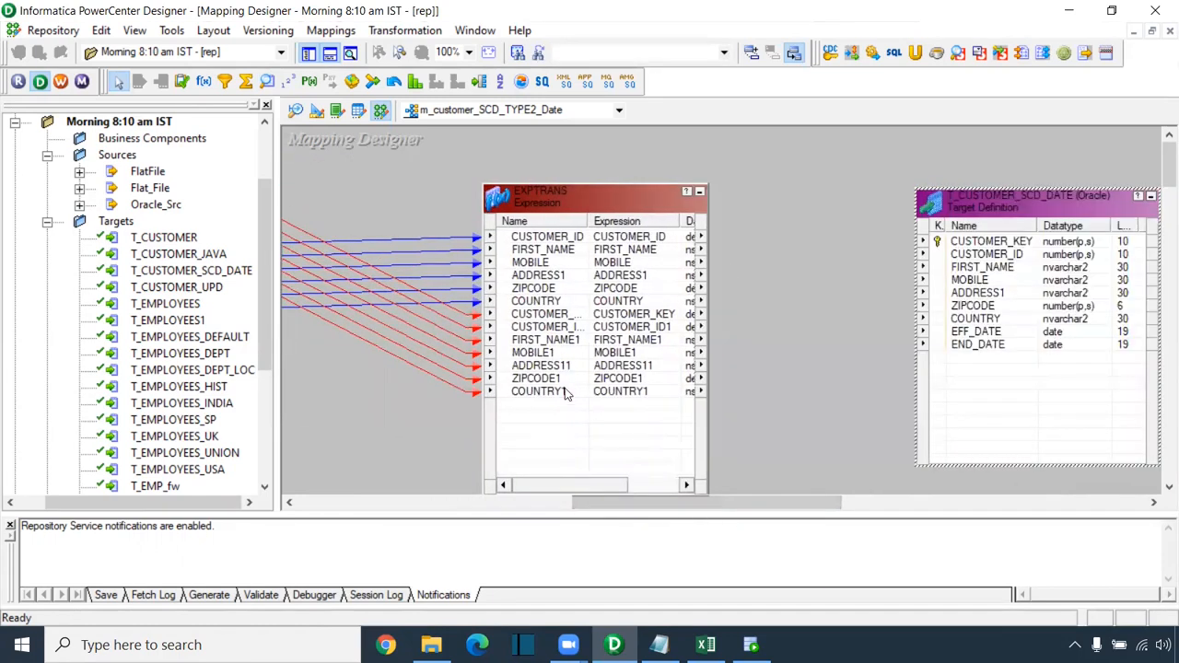
double_click(566, 391)
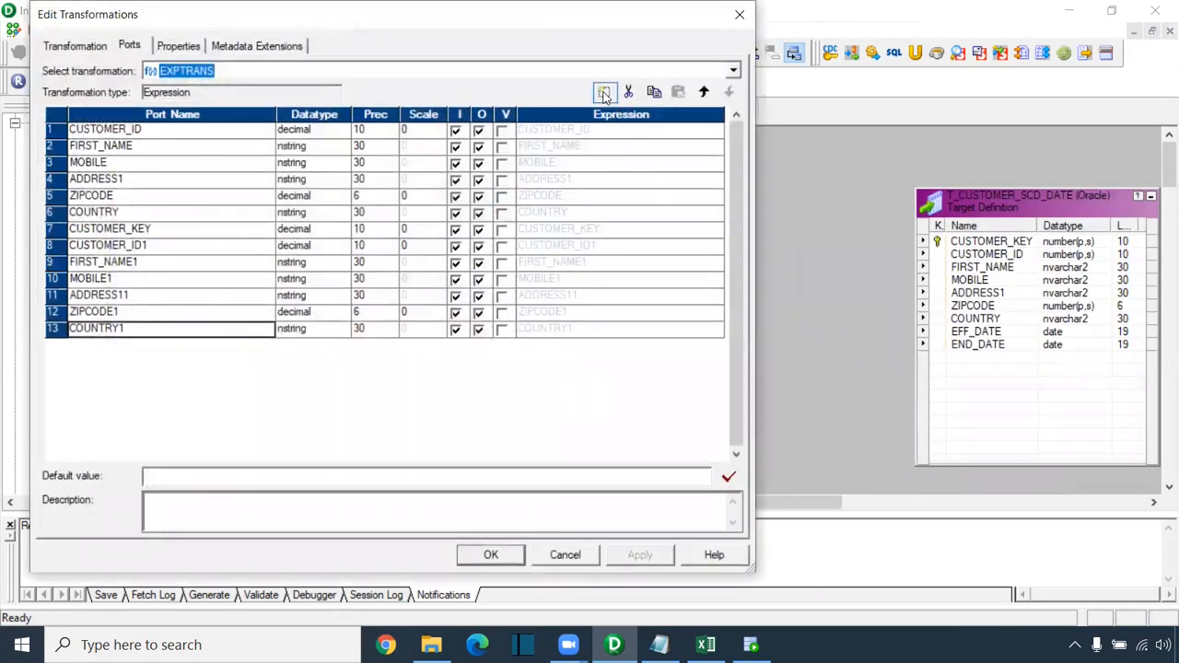
Step: Add two EXPTRANS ports named new_record_flag and upd_record_flag
click(604, 93)
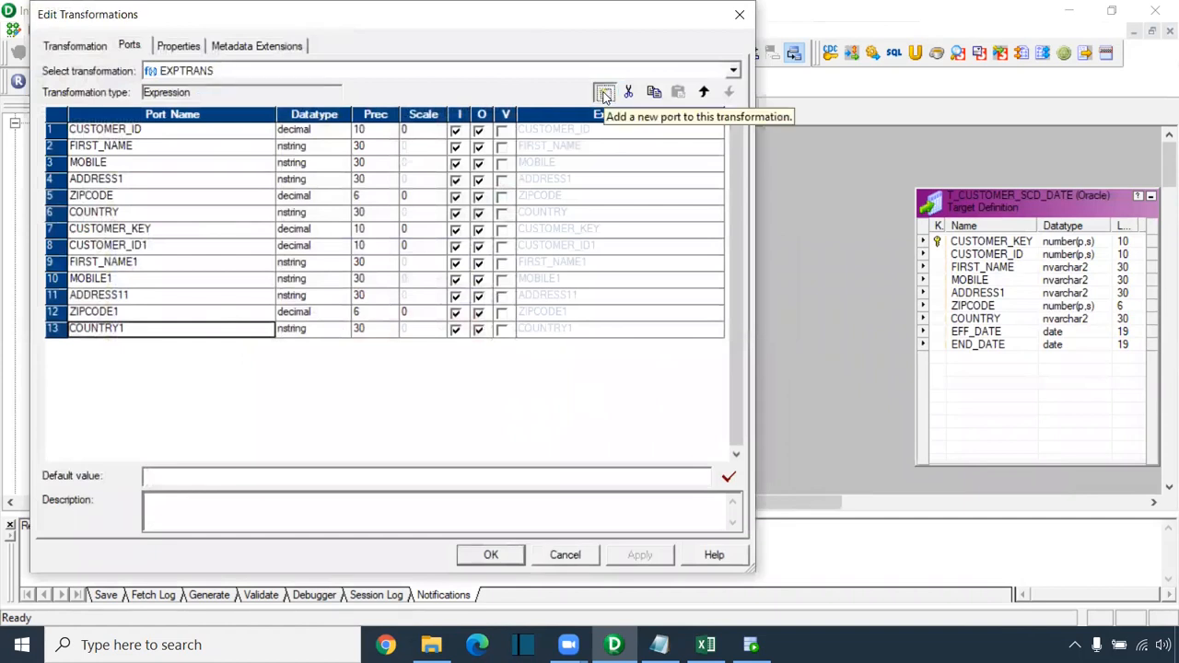
click(604, 93)
click(140, 348)
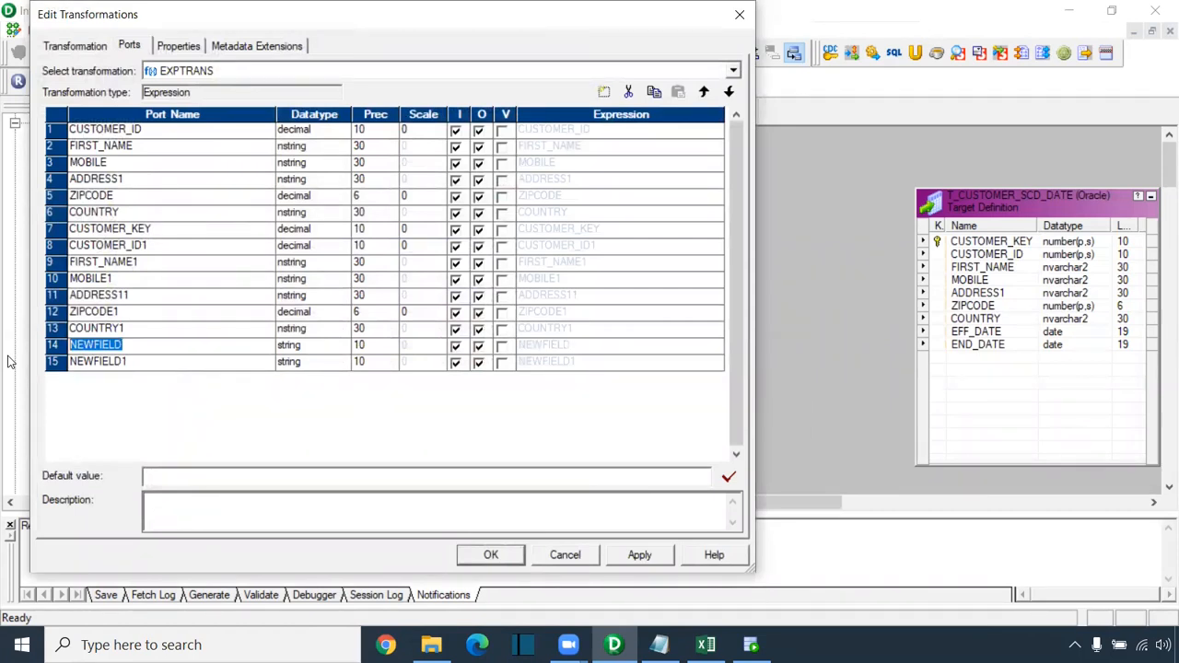
text(new_fl)
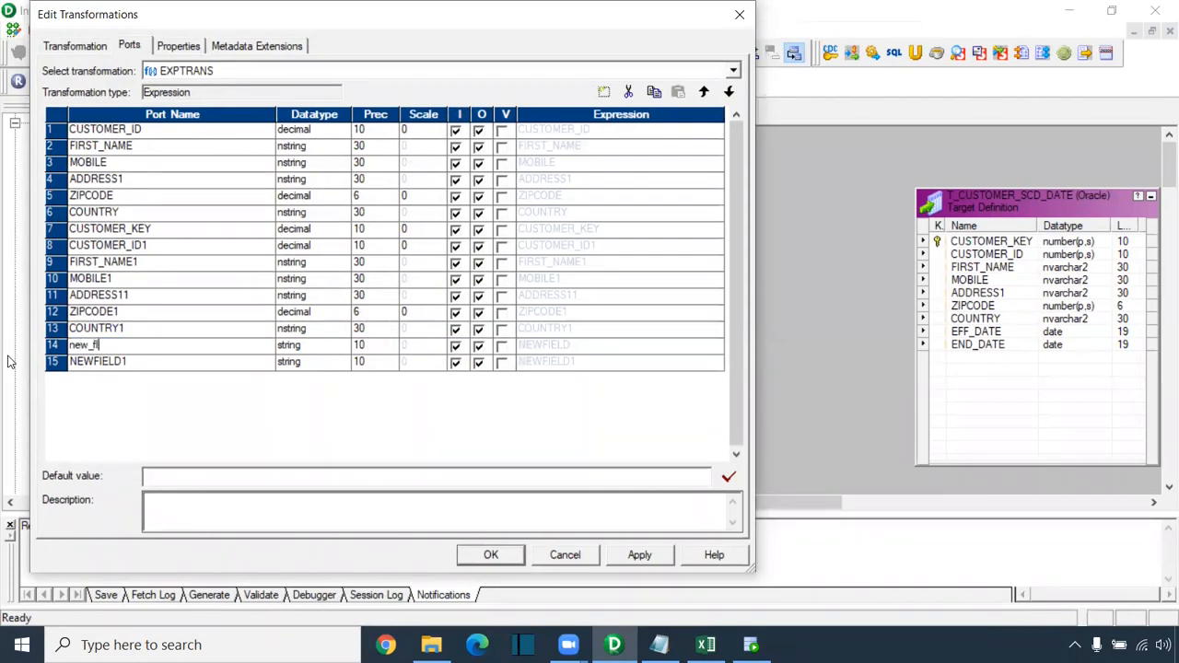
text(ag_)
key(BackSpace)
key(BackSpace)
text(record_)
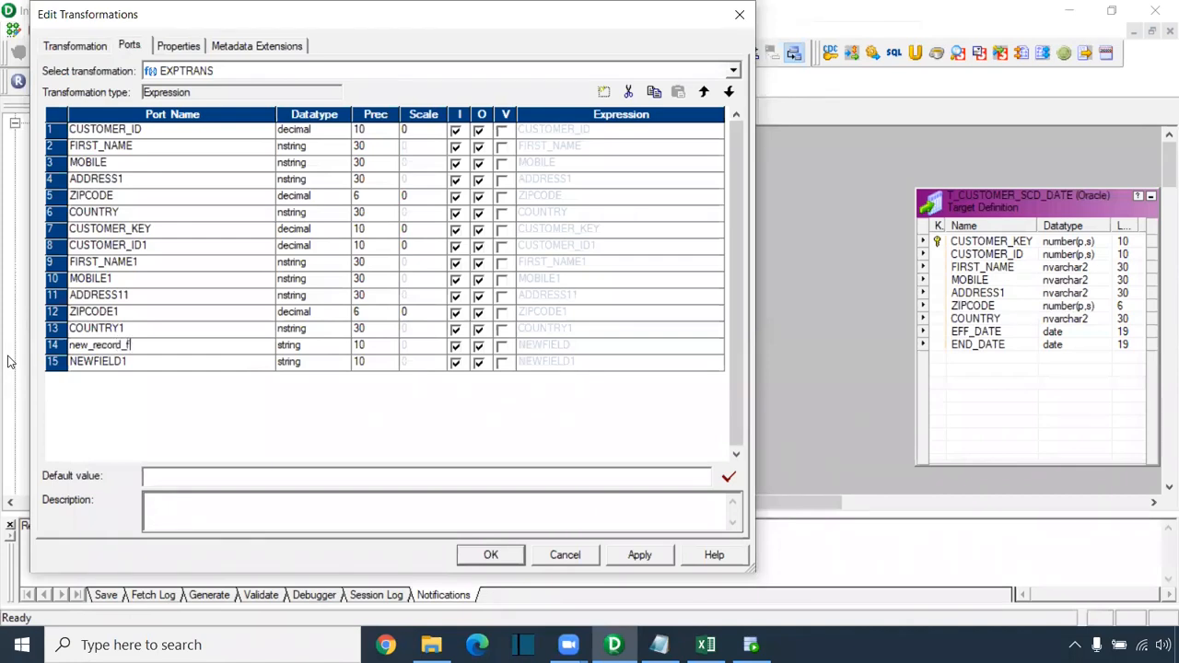
click(129, 366)
click(132, 366)
drag(134, 367, 1, 375)
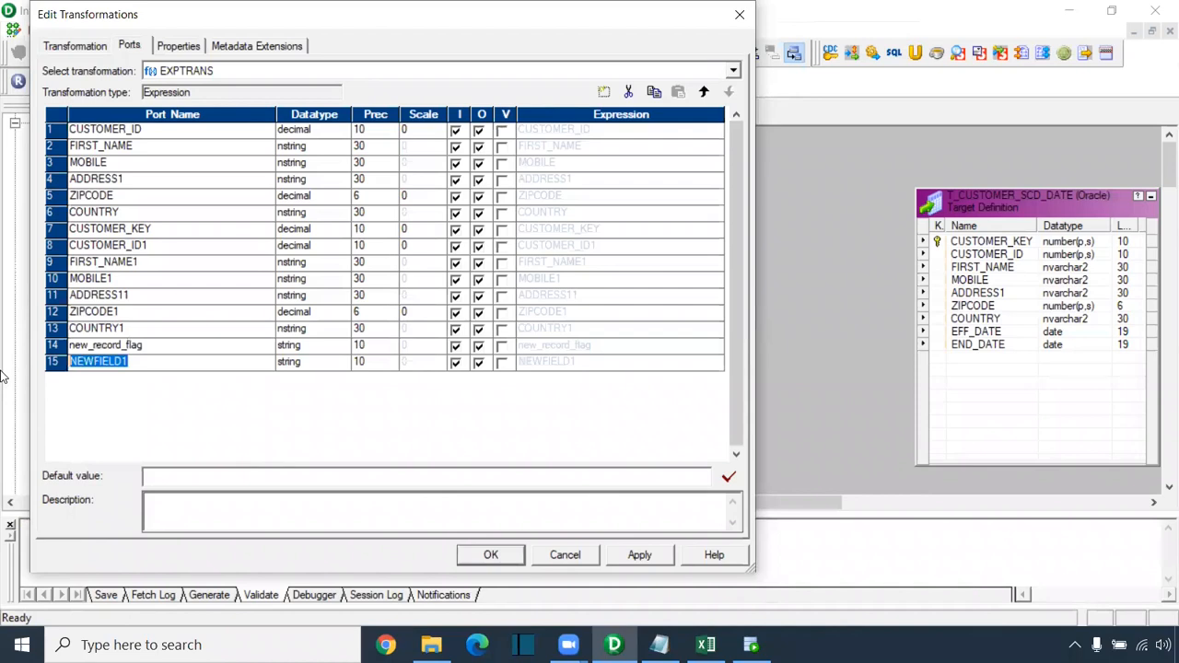
text(upd_)
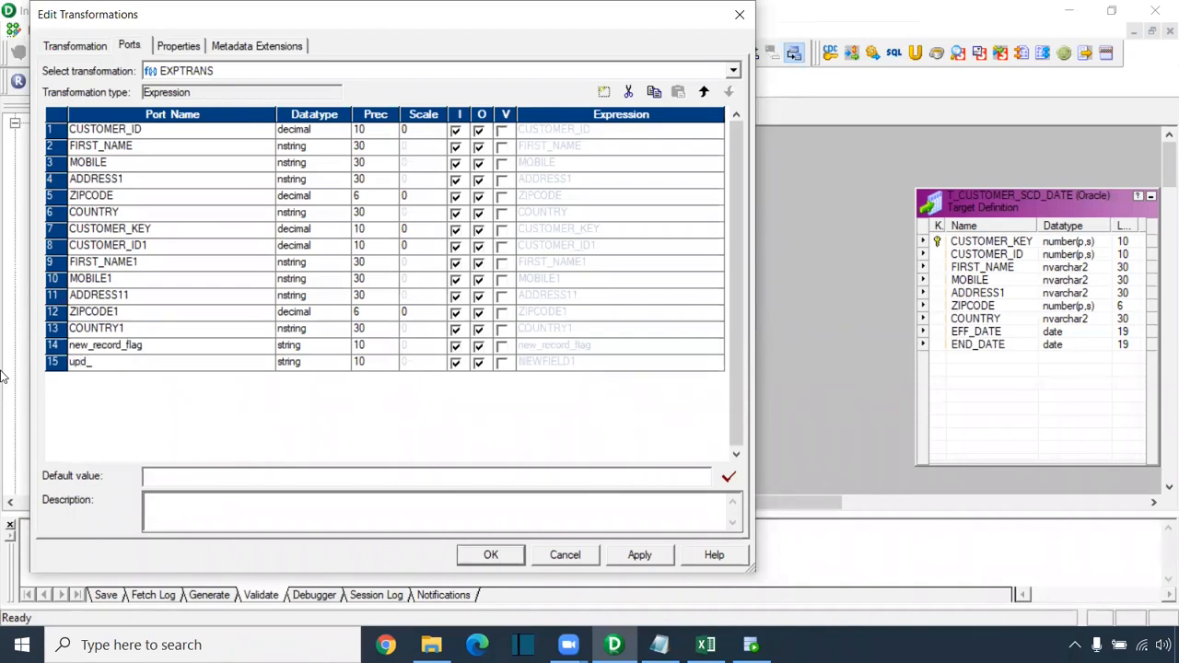
text(record)
Step: Make both flag ports output-only and open new_record_flag's expression with the default text selected
click(455, 346)
click(455, 363)
click(716, 347)
click(718, 347)
drag(451, 182, 347, 185)
ctrl+scroll(481, 235, up, 2)
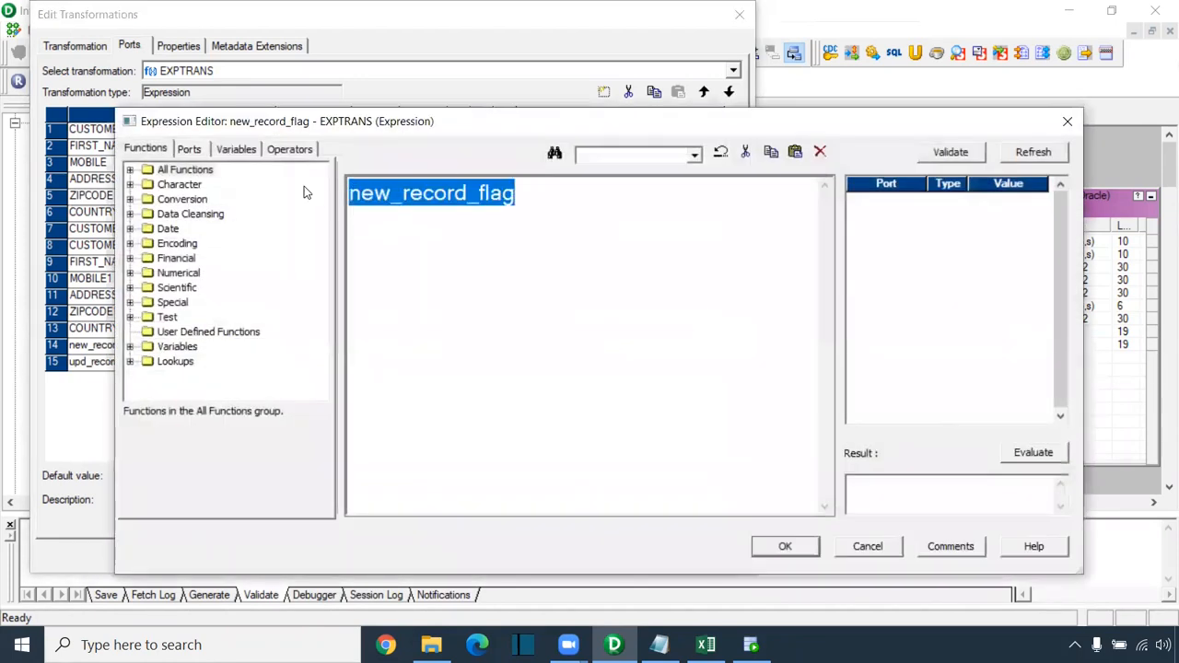
Step: Replace the expression with IIF(ISNULL( and select CUSTOMER_ID1 in the Ports tree
click(189, 148)
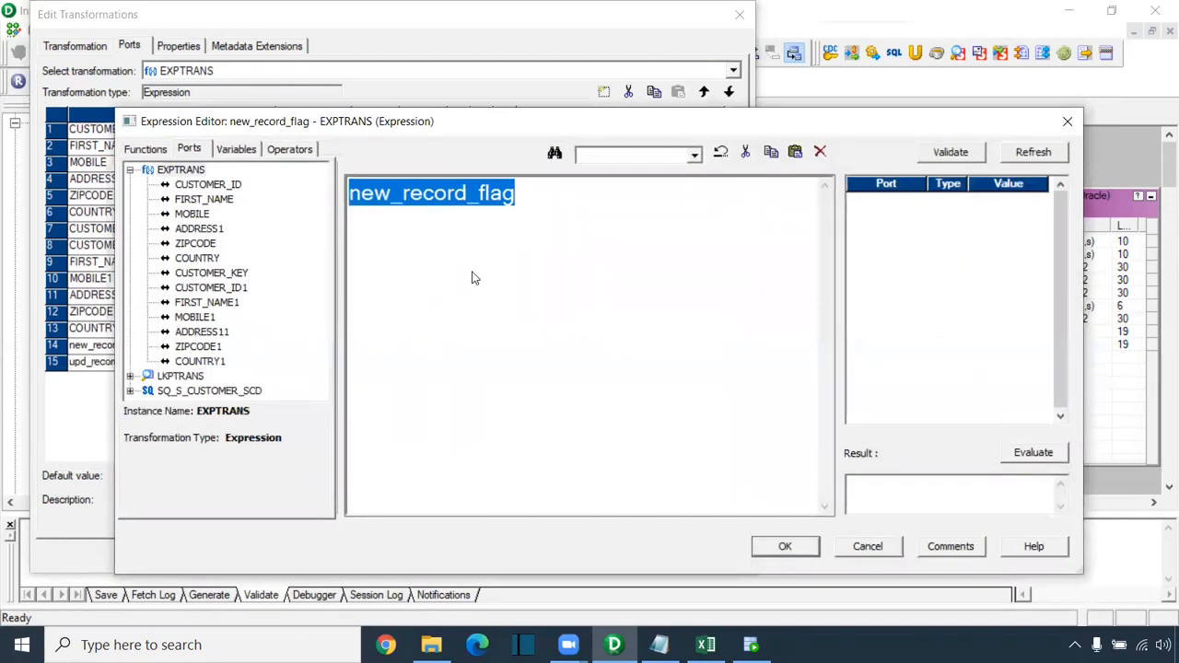
text(IIF()
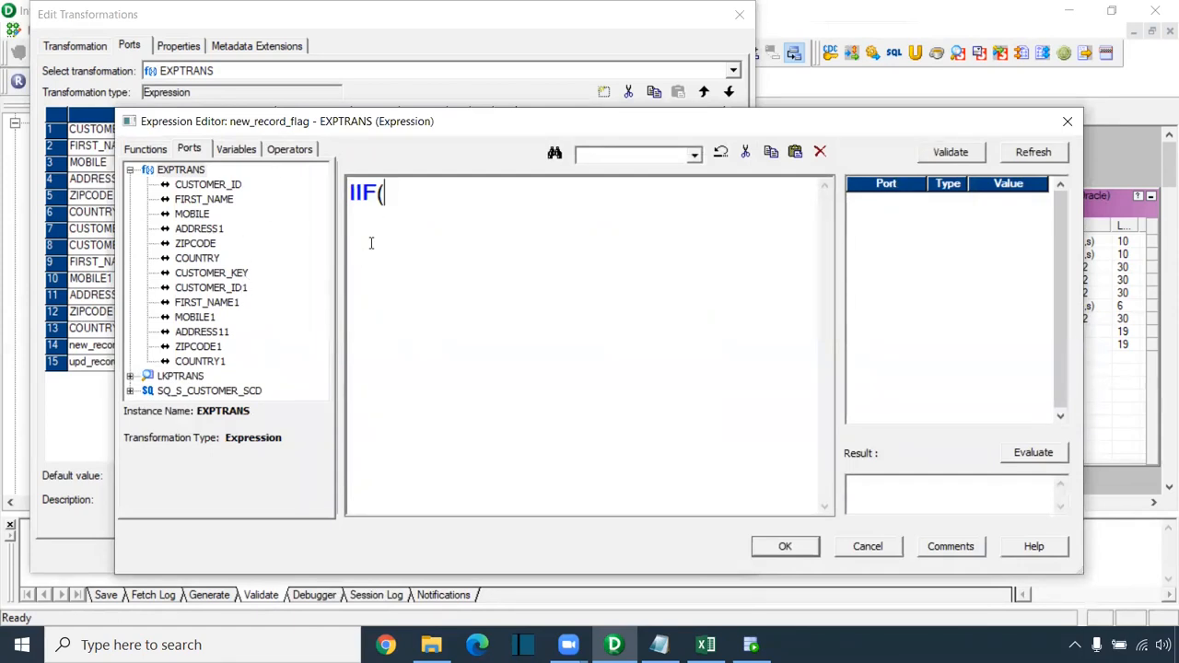
text(ISNULL()
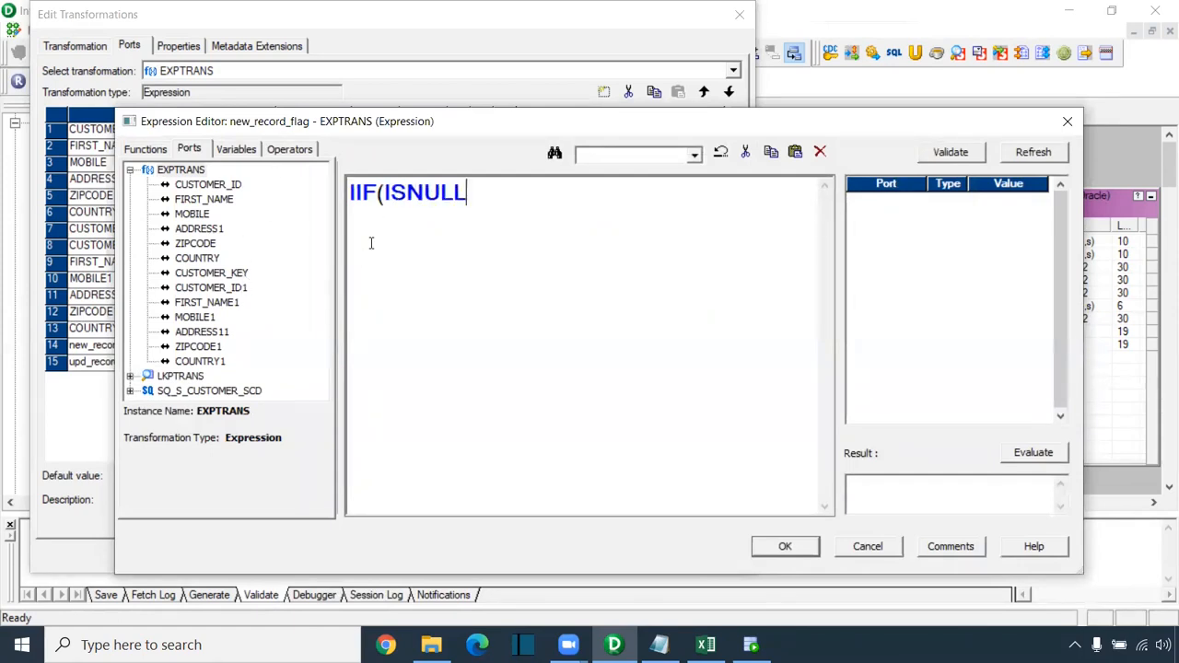
click(220, 288)
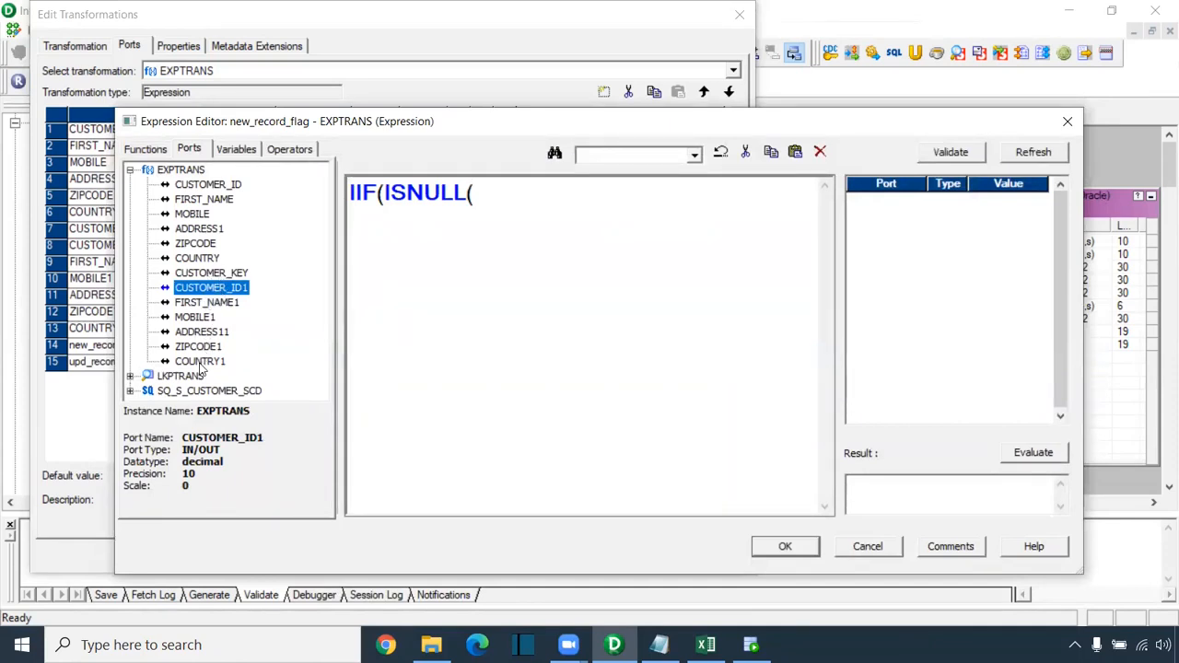
Step: Clear the syntax error and complete new_record_flag's expression as IIF(ISNULL(CUSTOMER_ID1),true,false)
click(790, 547)
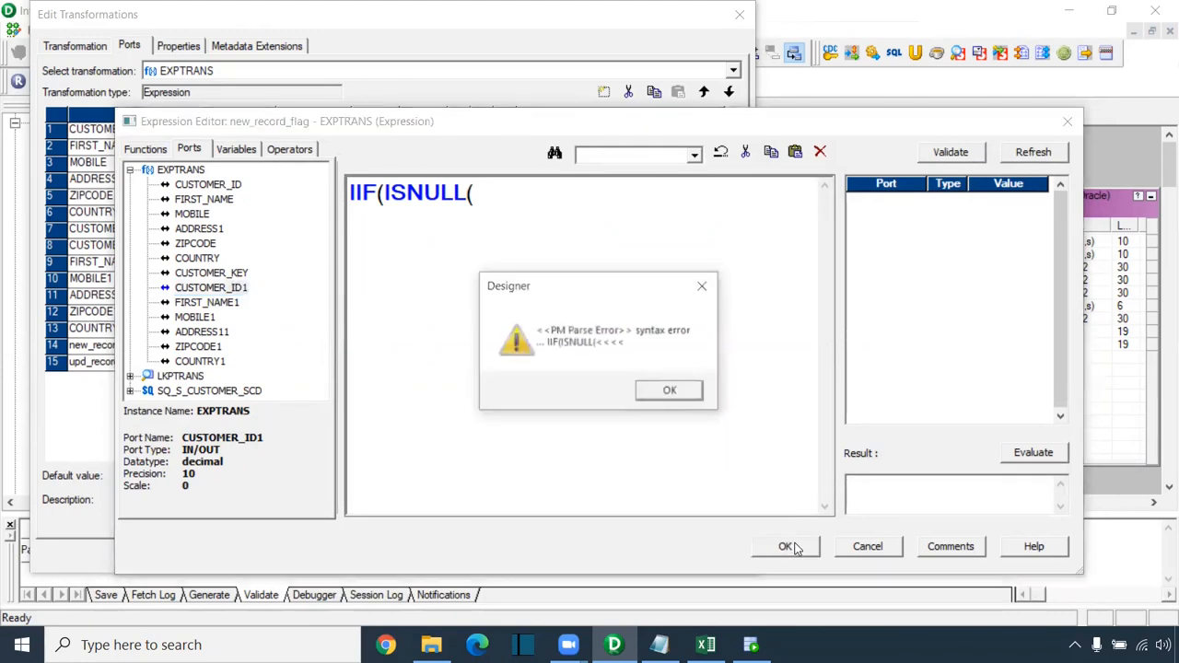
click(706, 286)
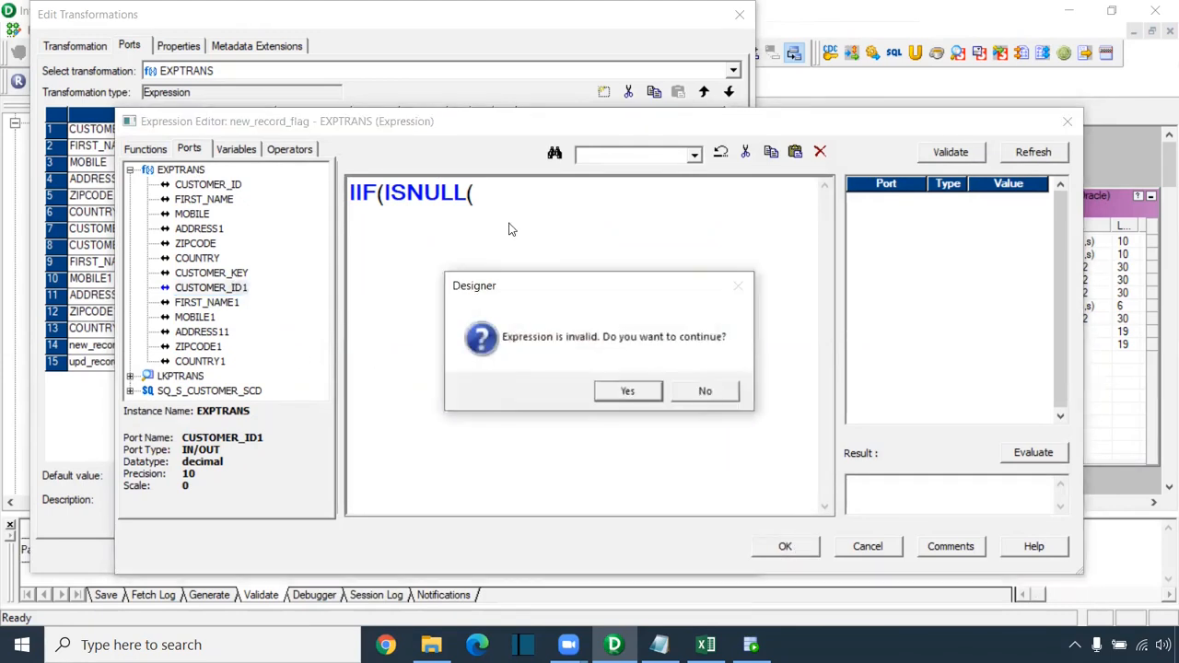
click(725, 393)
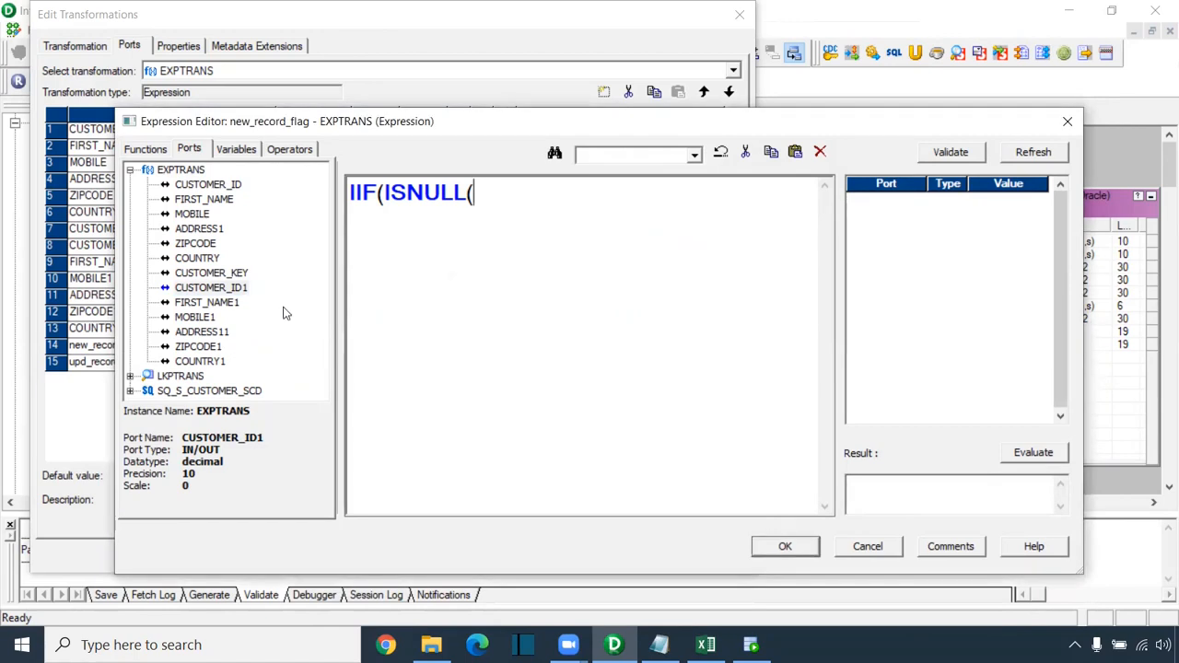
double_click(241, 287)
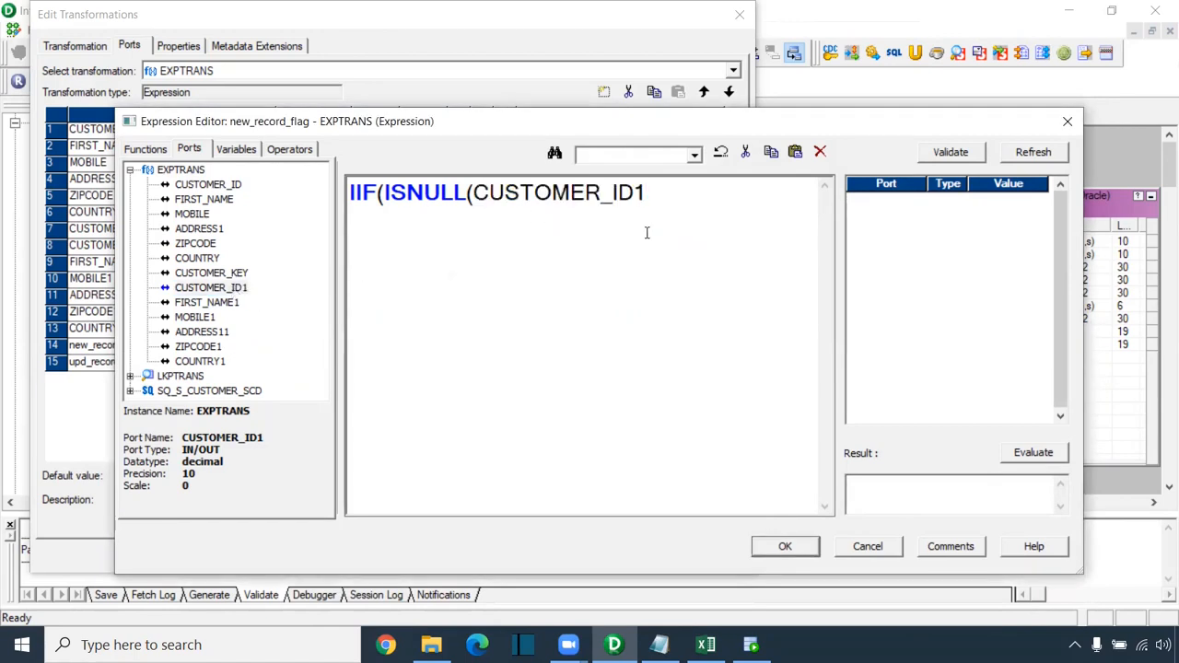
text(),true,false))
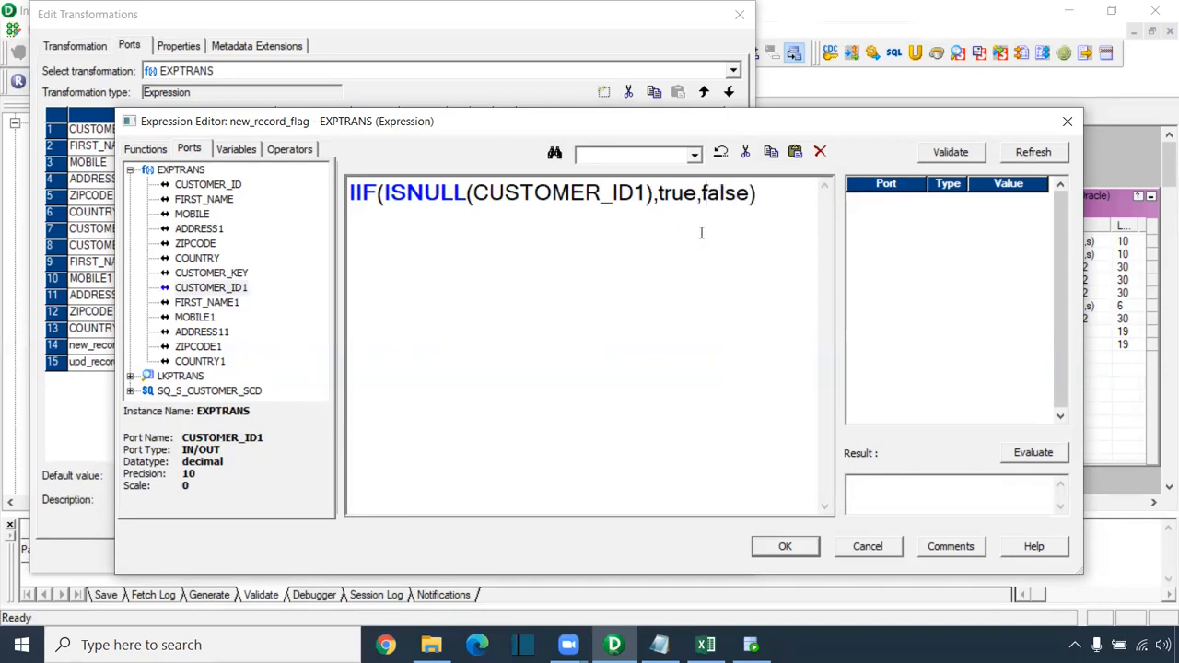
click(805, 78)
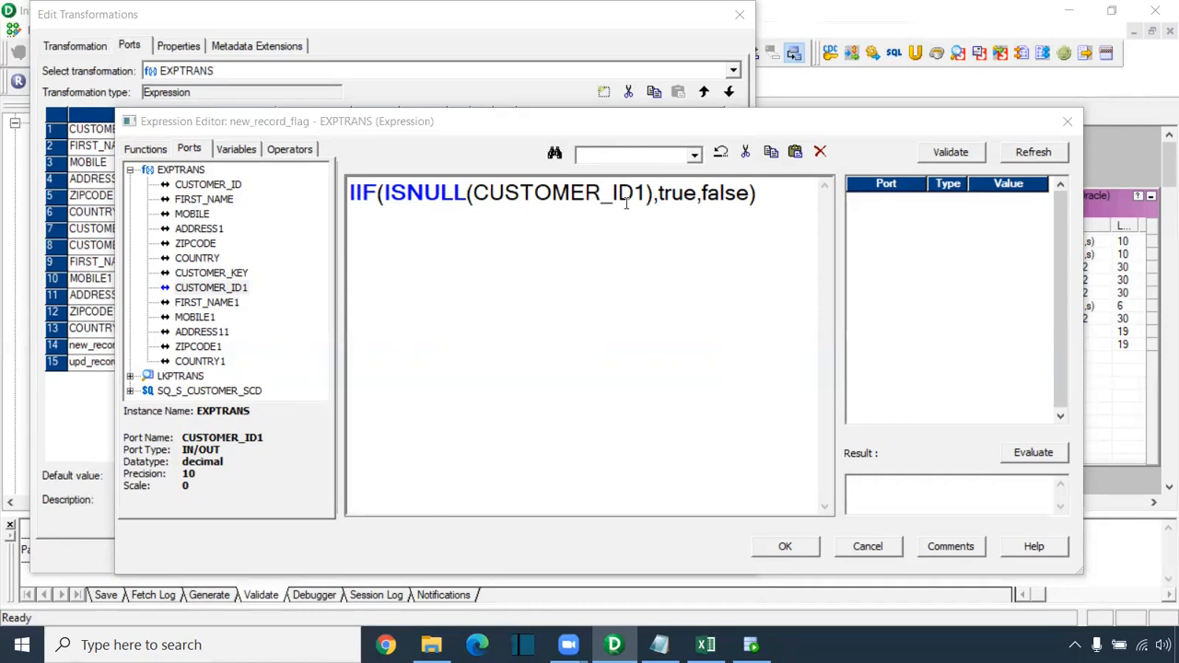
Step: Validate and save the new_record_flag expression, then select upd_record_flag's placeholder expression text
click(761, 196)
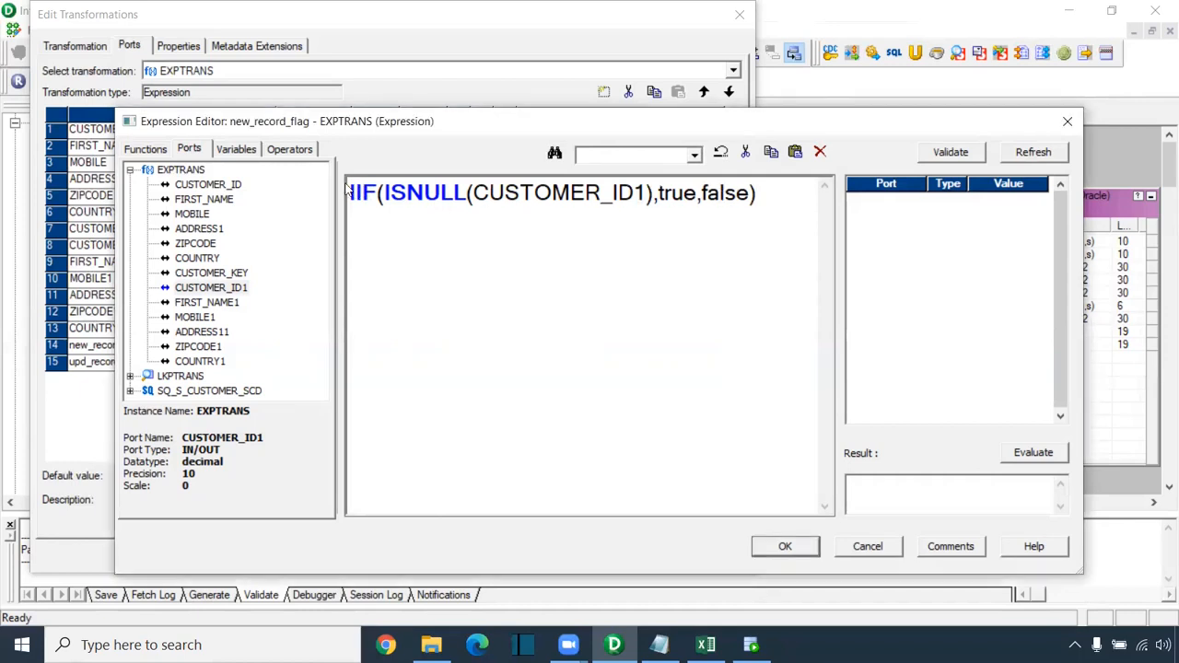
click(966, 155)
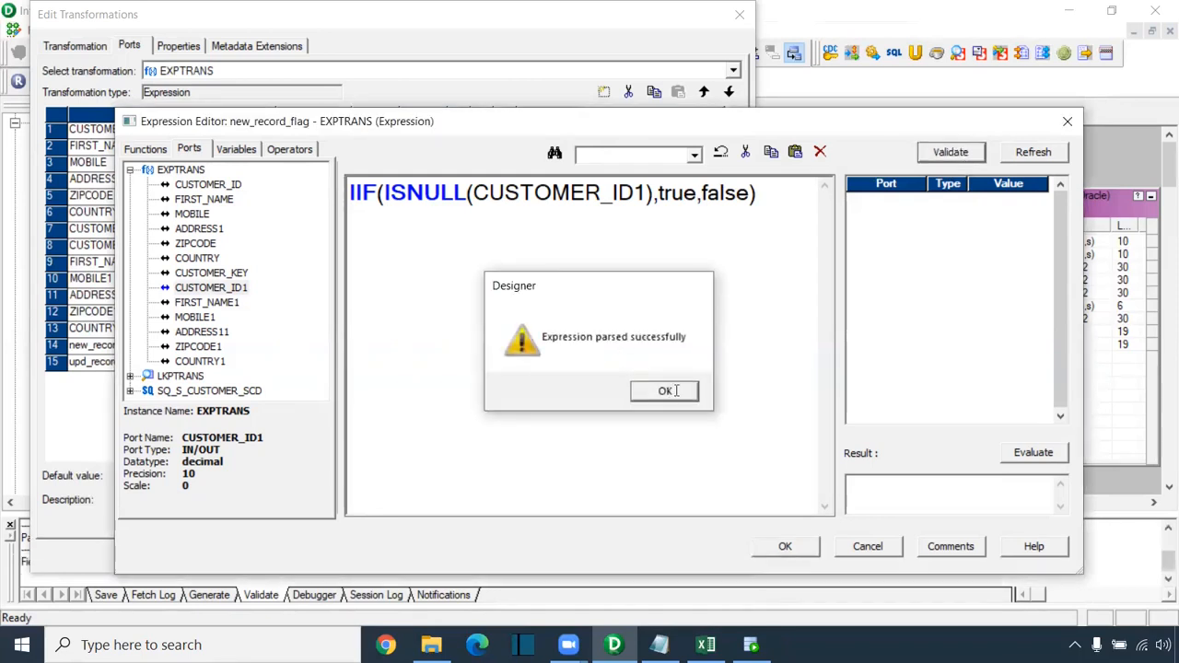
click(666, 391)
click(792, 546)
double_click(718, 362)
drag(489, 201, 251, 183)
Step: Start upd_record_flag's expression with IIF(CUSTOMER_ID=CUSTOMER_ID1 AND FIRST_NAME!=FIRST_NAME1
scroll(528, 271, up, 5)
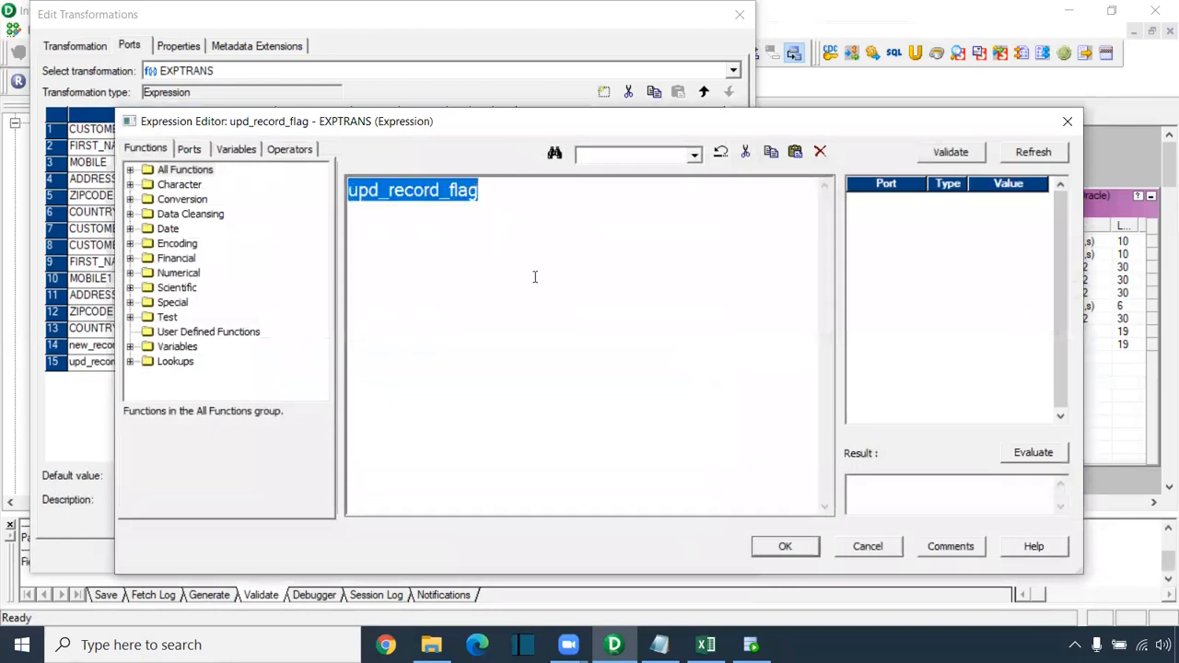
click(193, 150)
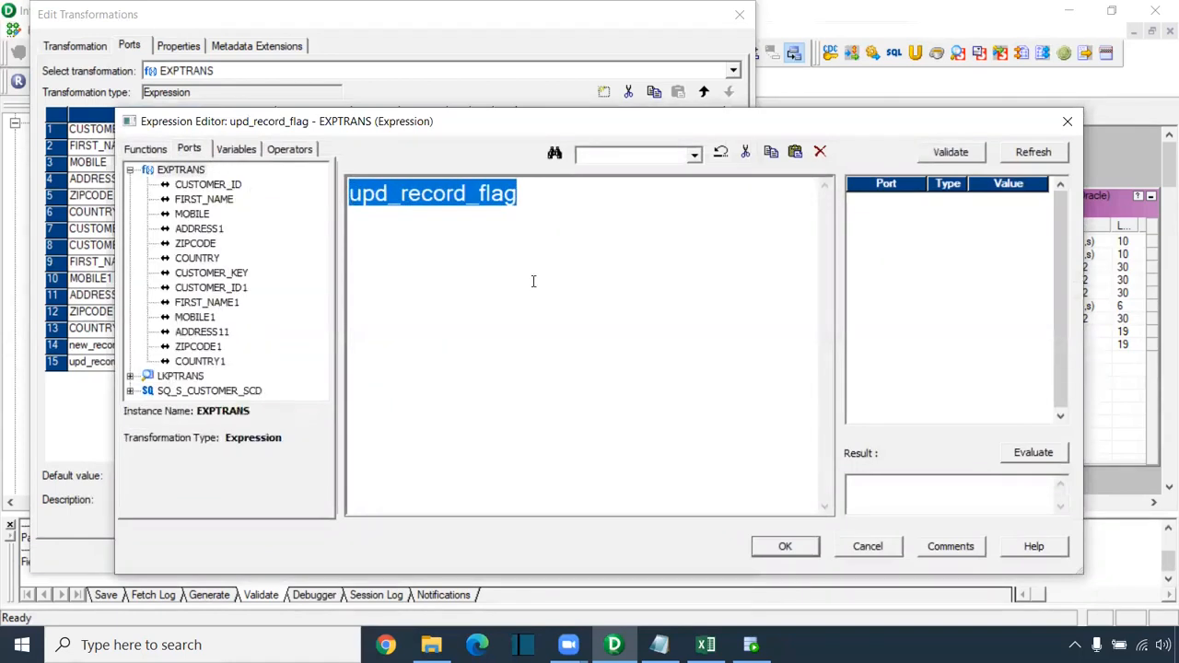
key(BackSpace)
text(IIF()
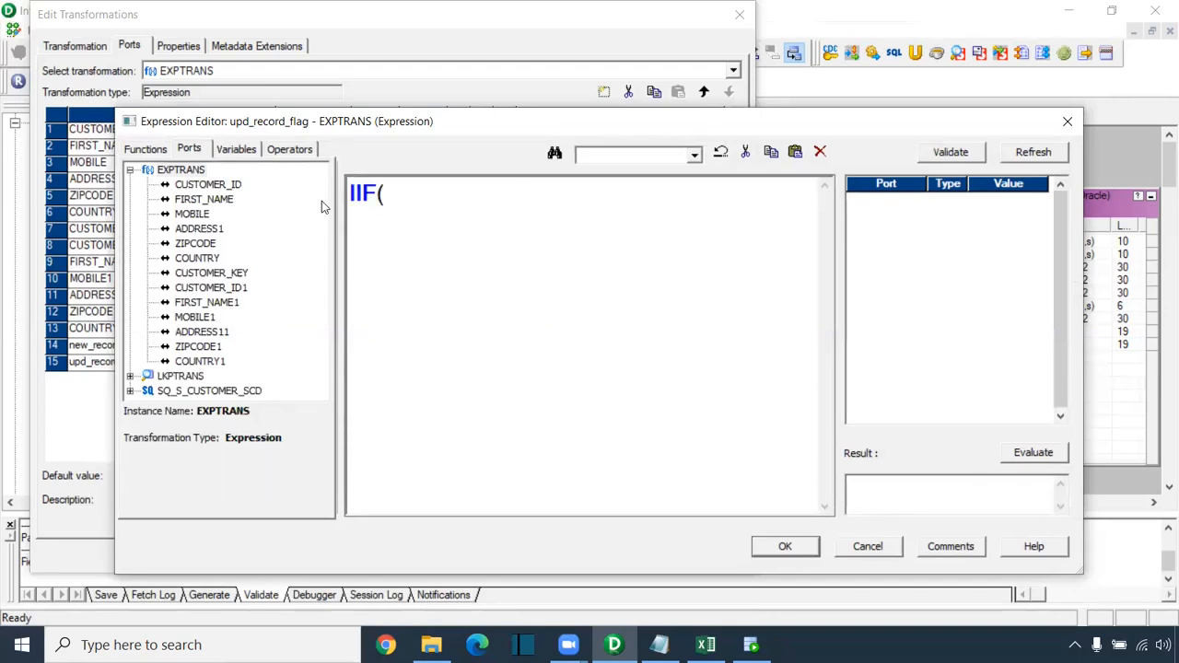
double_click(228, 189)
text(=)
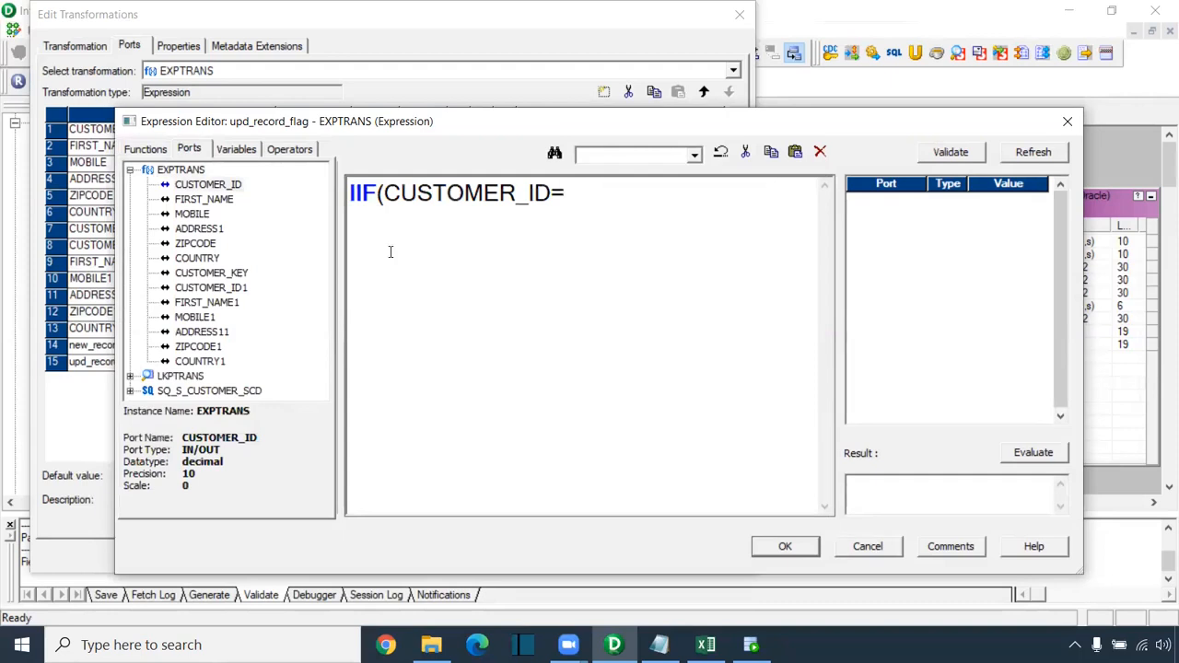
click(228, 292)
double_click(228, 292)
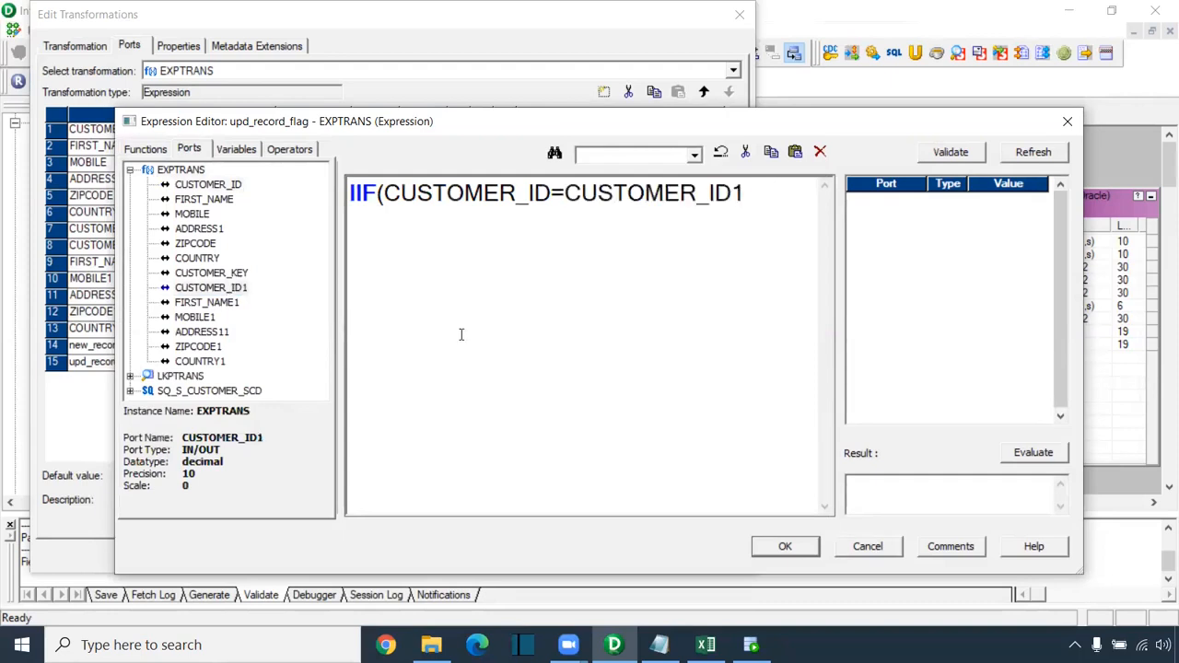
text(AND)
double_click(204, 199)
text(!=)
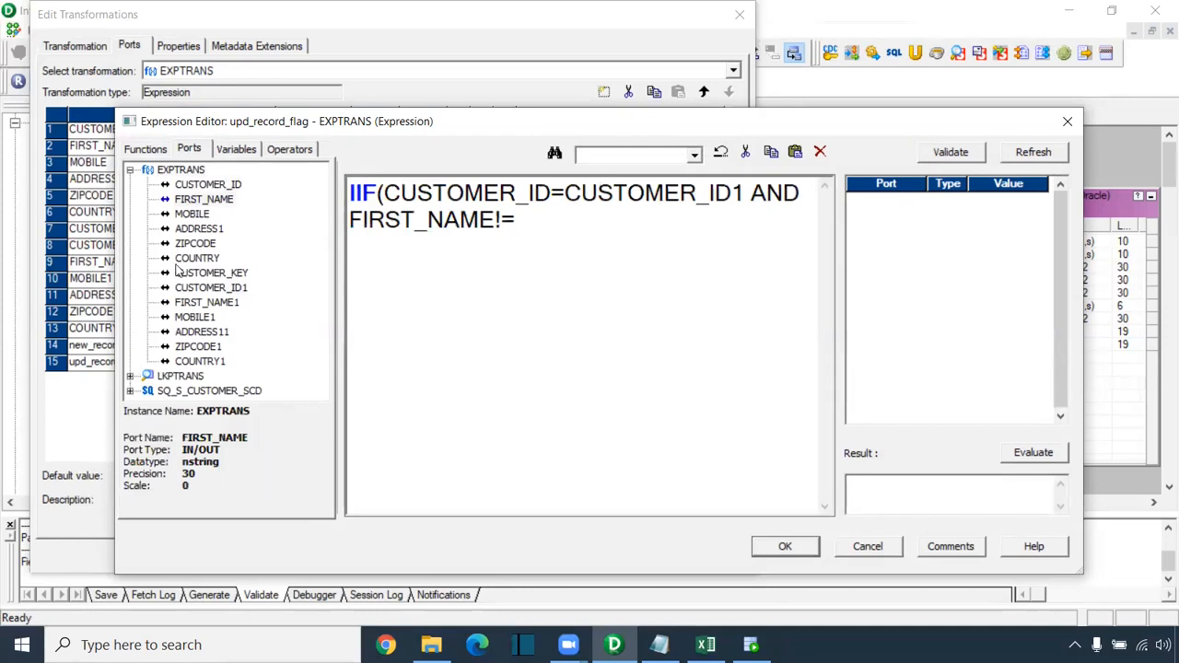
double_click(207, 302)
Step: Add OR comparisons MOBILE!=MOBILE1, ADDRESS1!=ADDRESS11 and ZIPCODE!=ZIPCODE1 to the condition
text(OR)
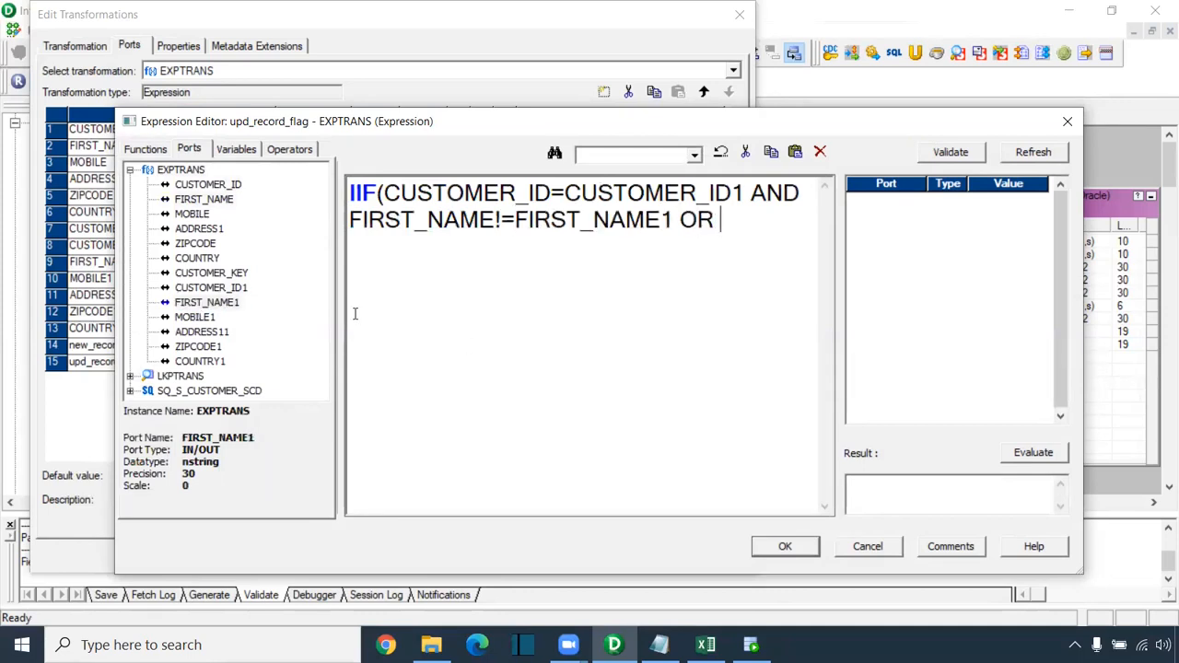
double_click(193, 214)
text(!)
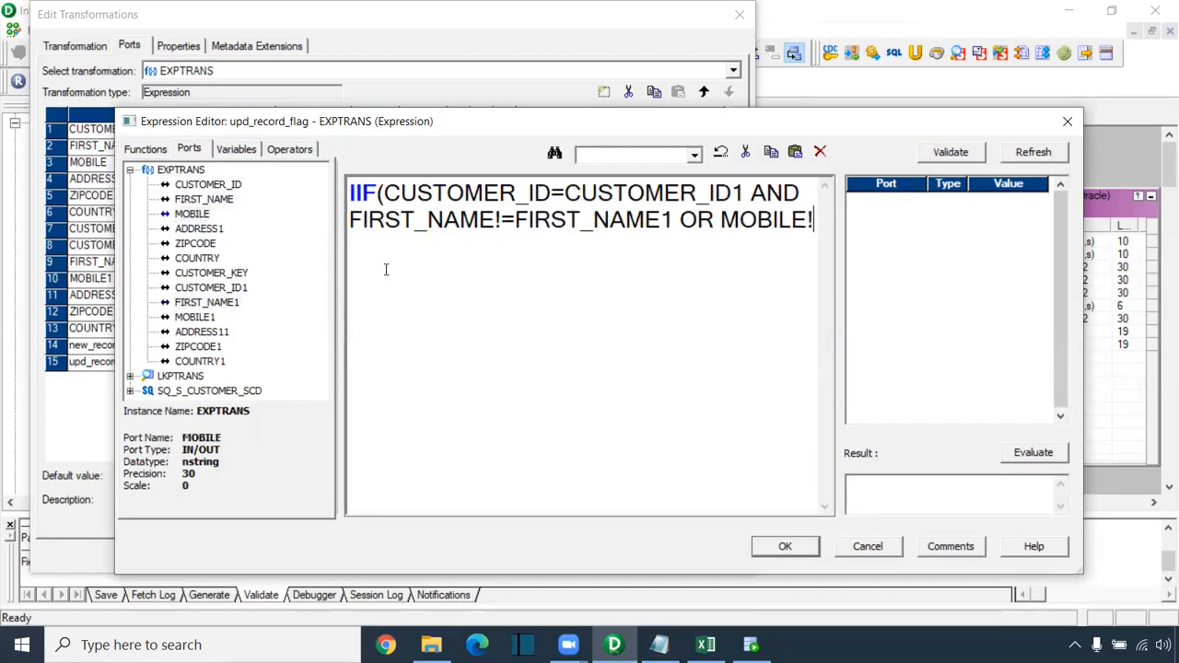
text(=)
double_click(195, 317)
text(OR)
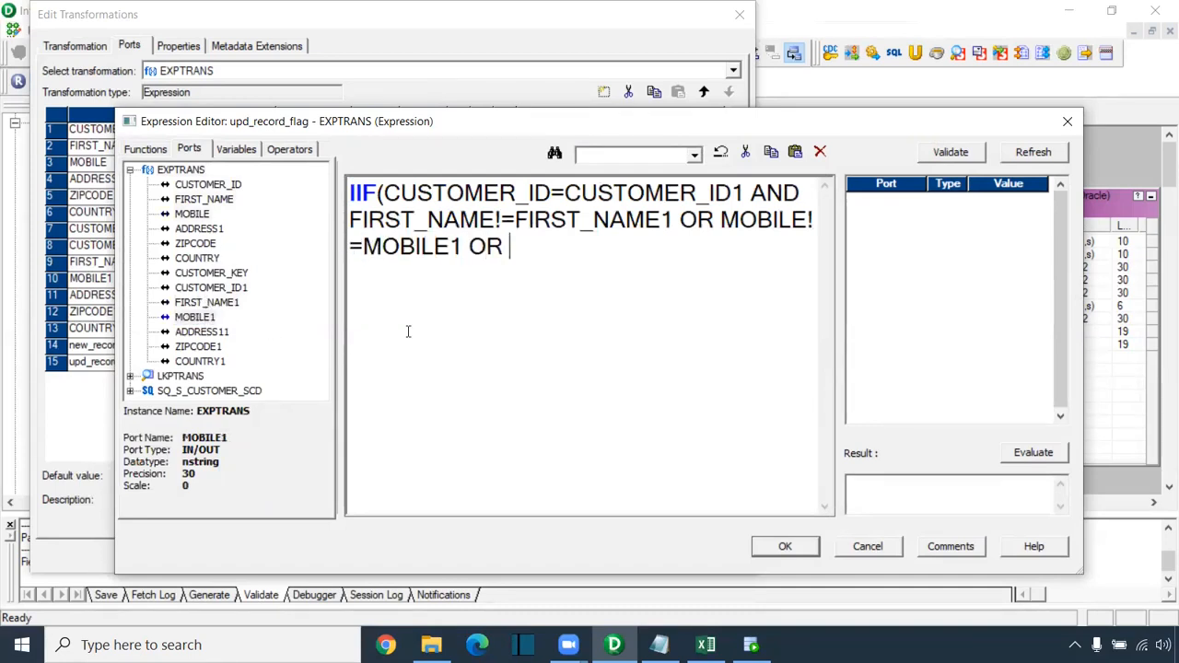
double_click(199, 228)
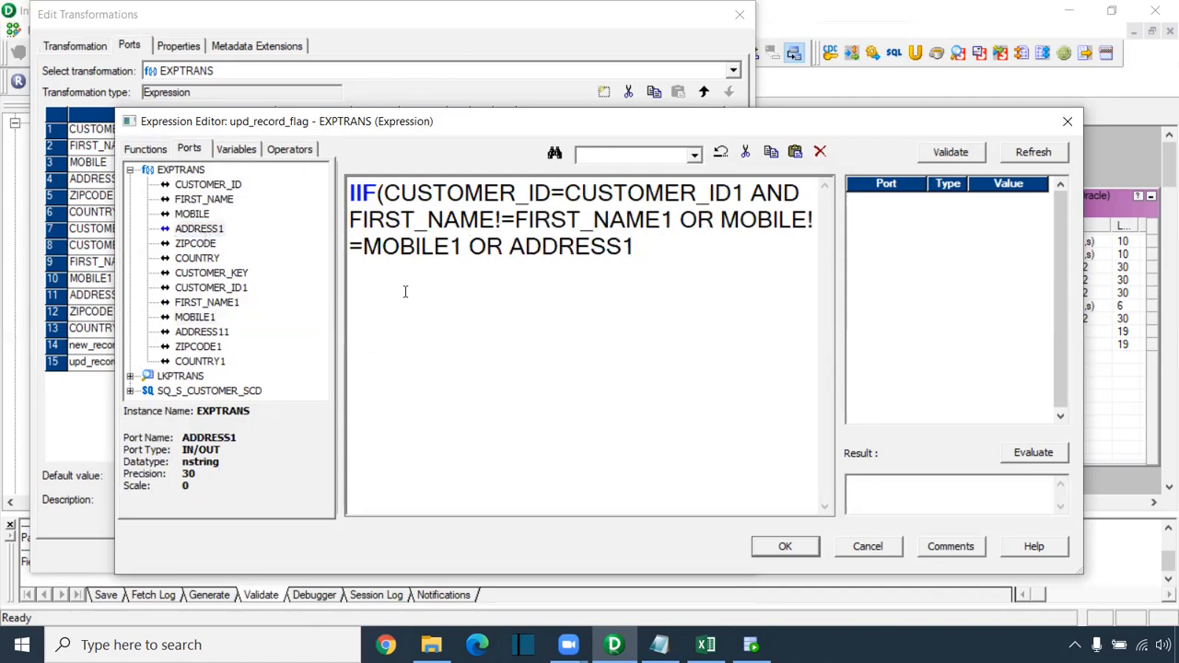
text(!=)
double_click(212, 331)
text(OR)
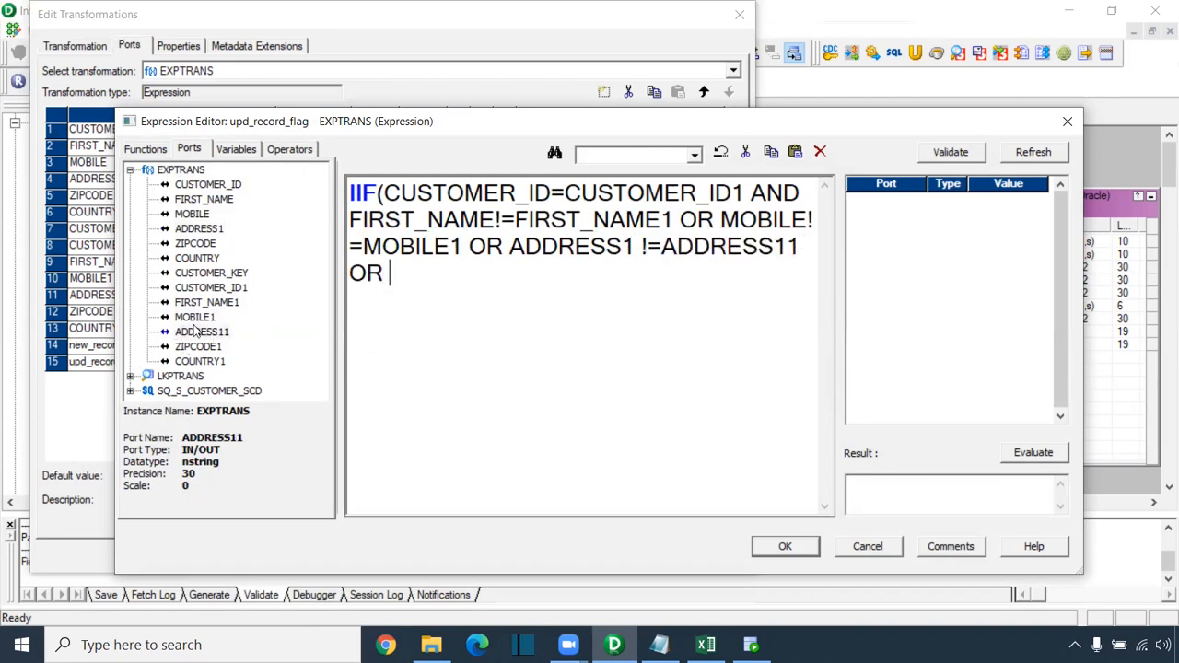
double_click(208, 244)
text(!=)
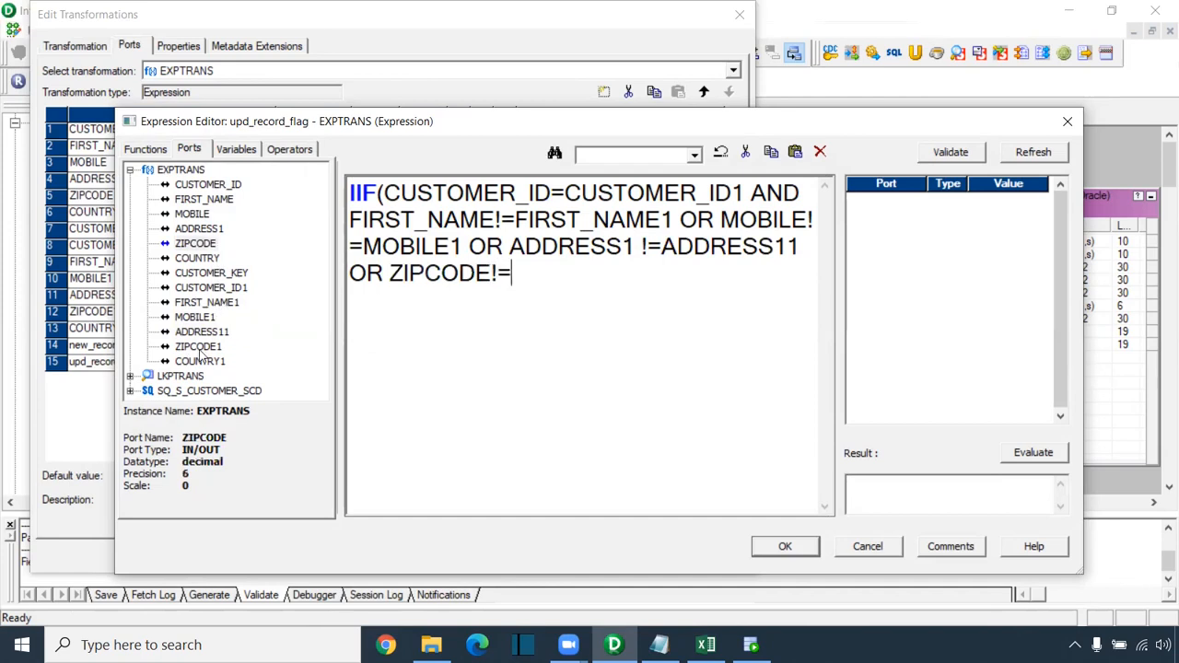
double_click(198, 348)
Step: Finish with OR COUNTRY!=COUNTRY1,true,false) and validate the upd_record_flag expression
text(OR)
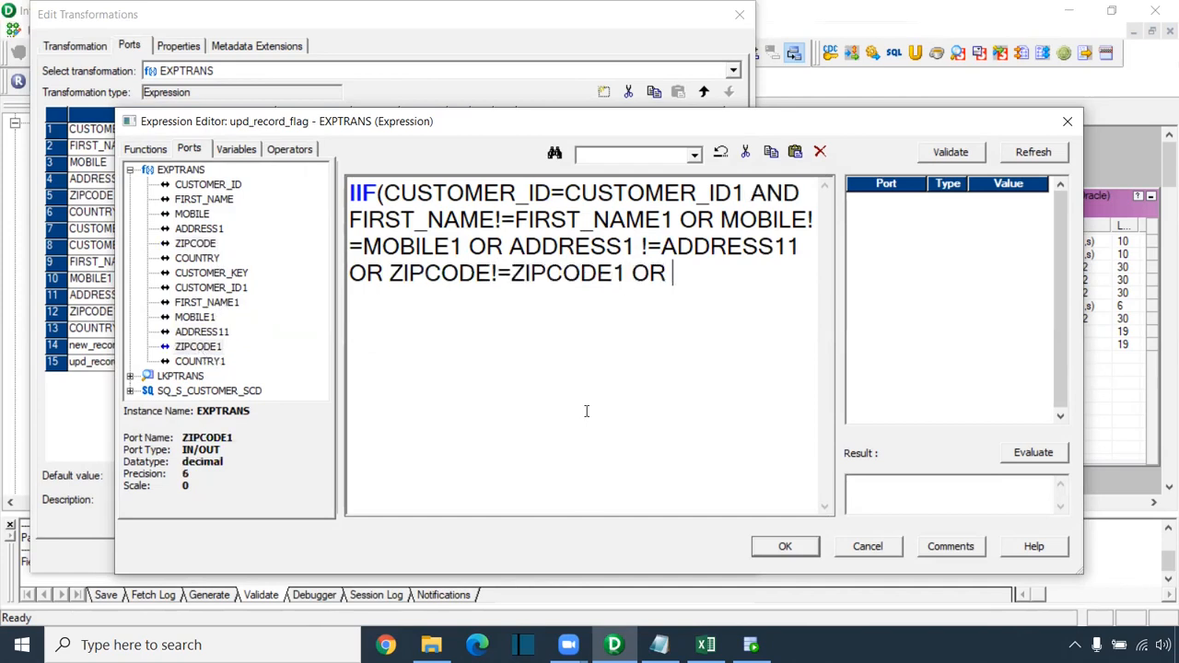
double_click(197, 257)
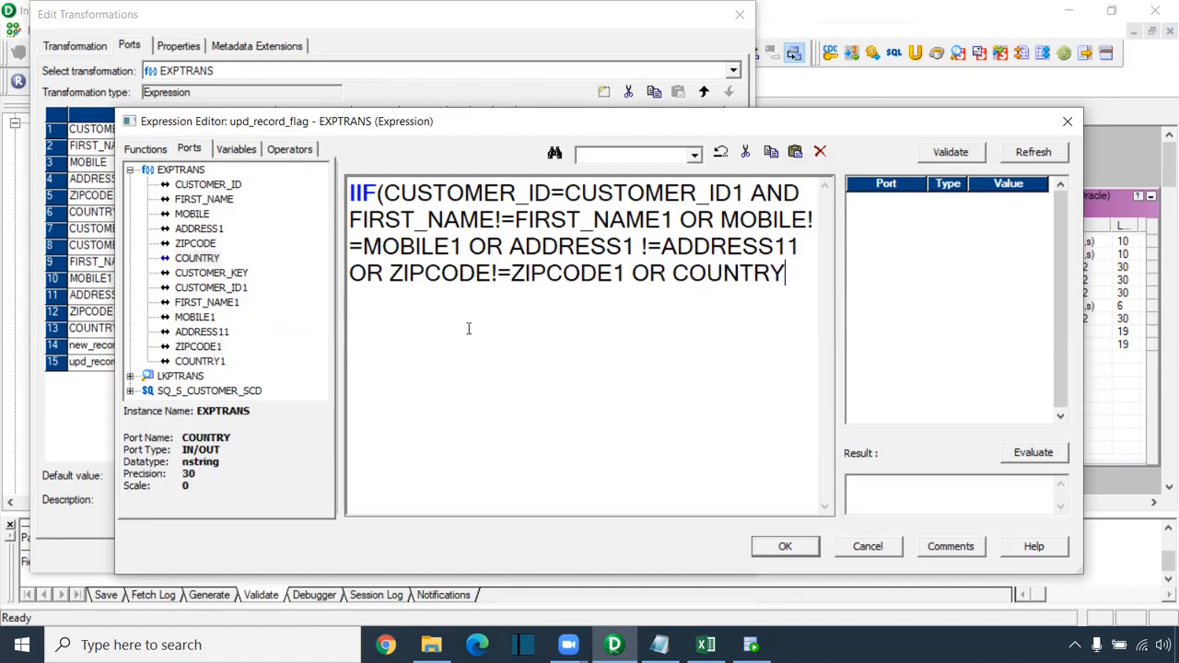
text(!=)
double_click(200, 361)
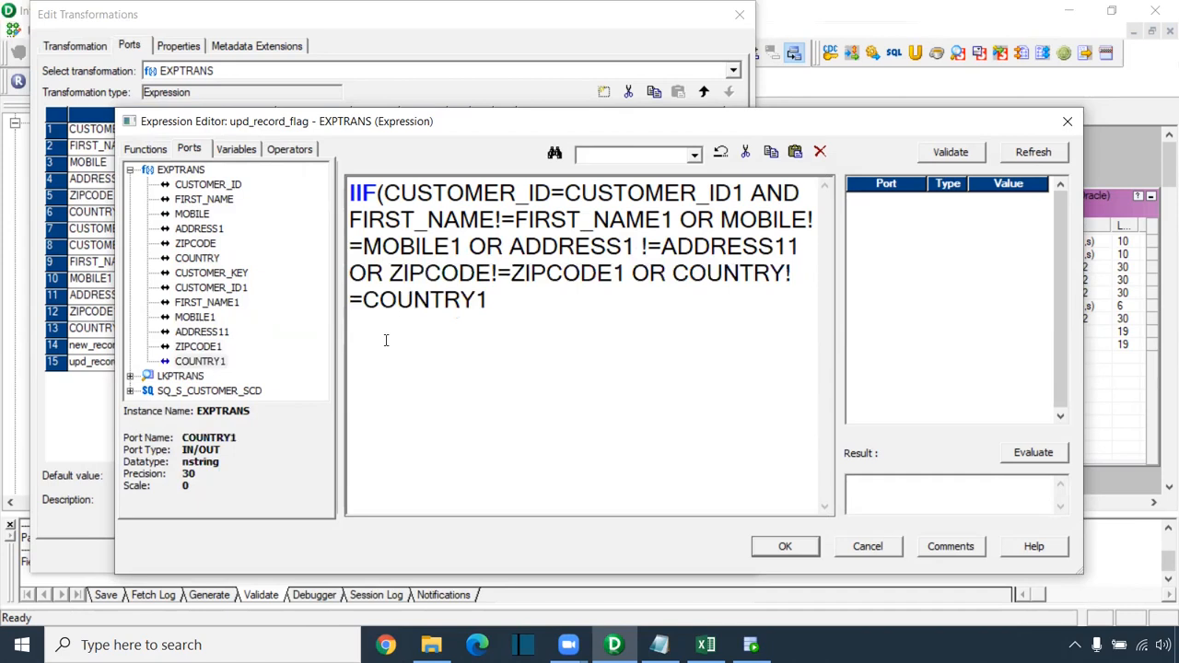
text(,true,false))
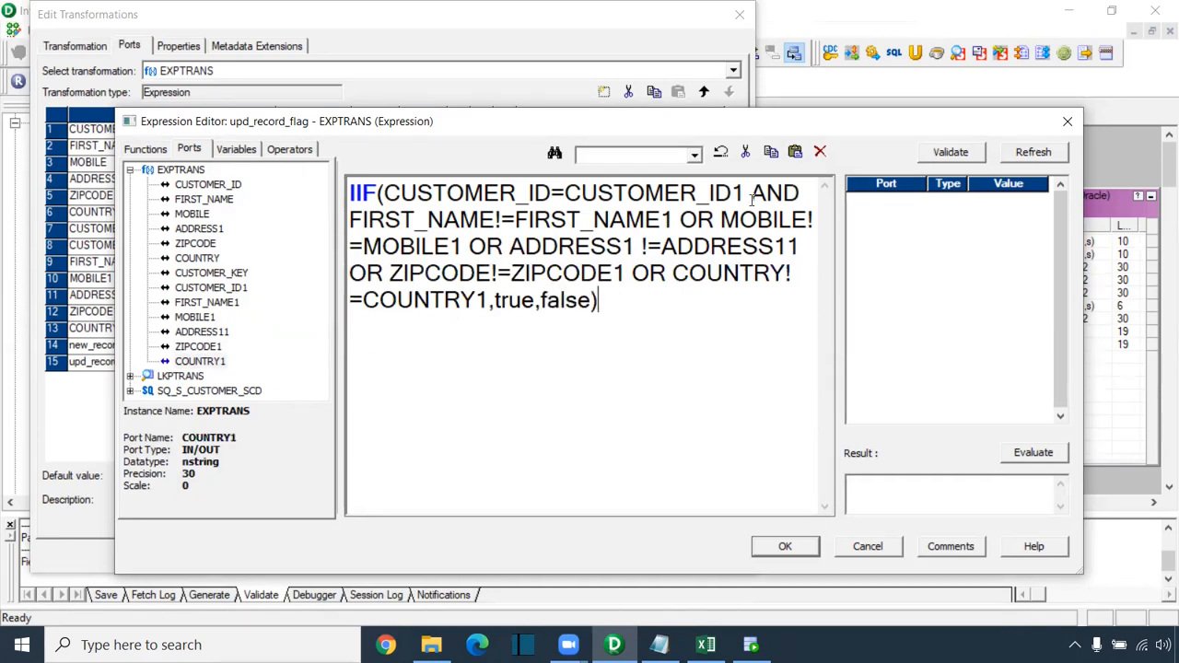
click(967, 156)
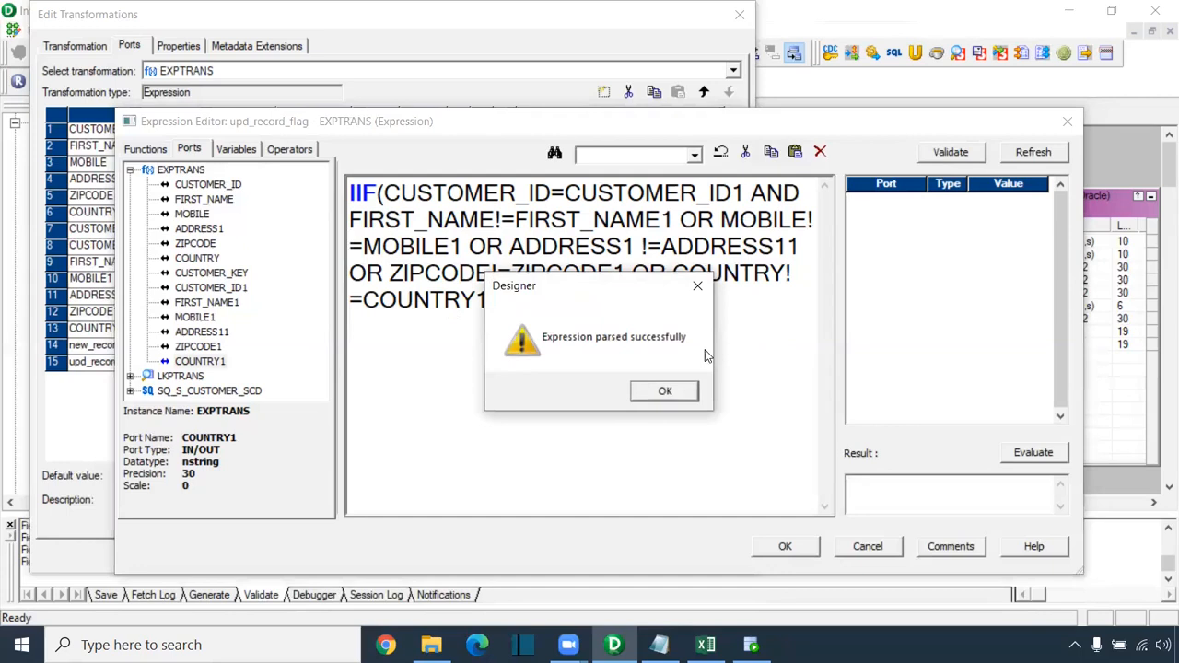
click(685, 389)
Step: Save the upd_record_flag expression and add two new ports to EXPTRANS
click(784, 547)
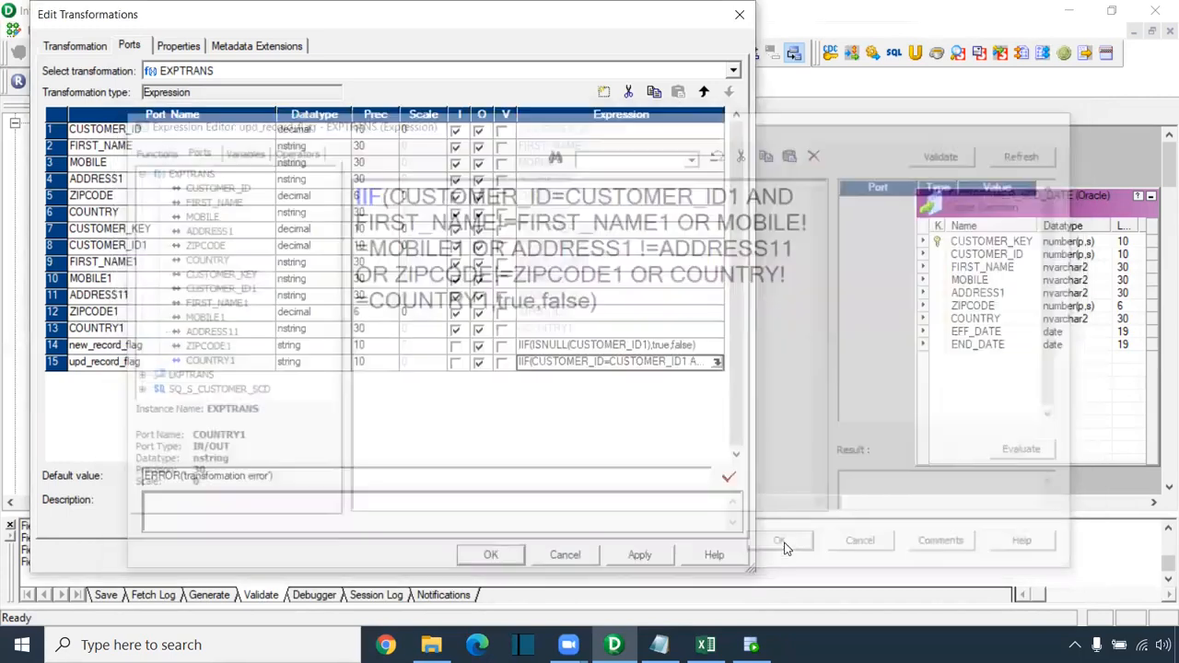
click(164, 362)
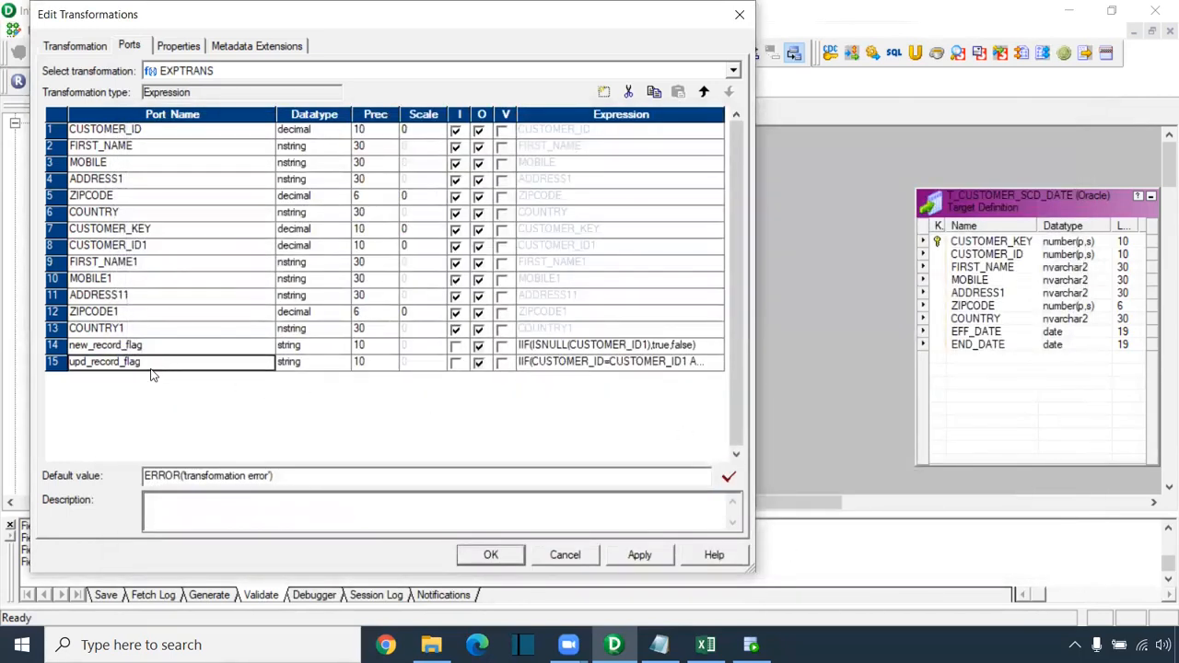
click(603, 92)
click(604, 92)
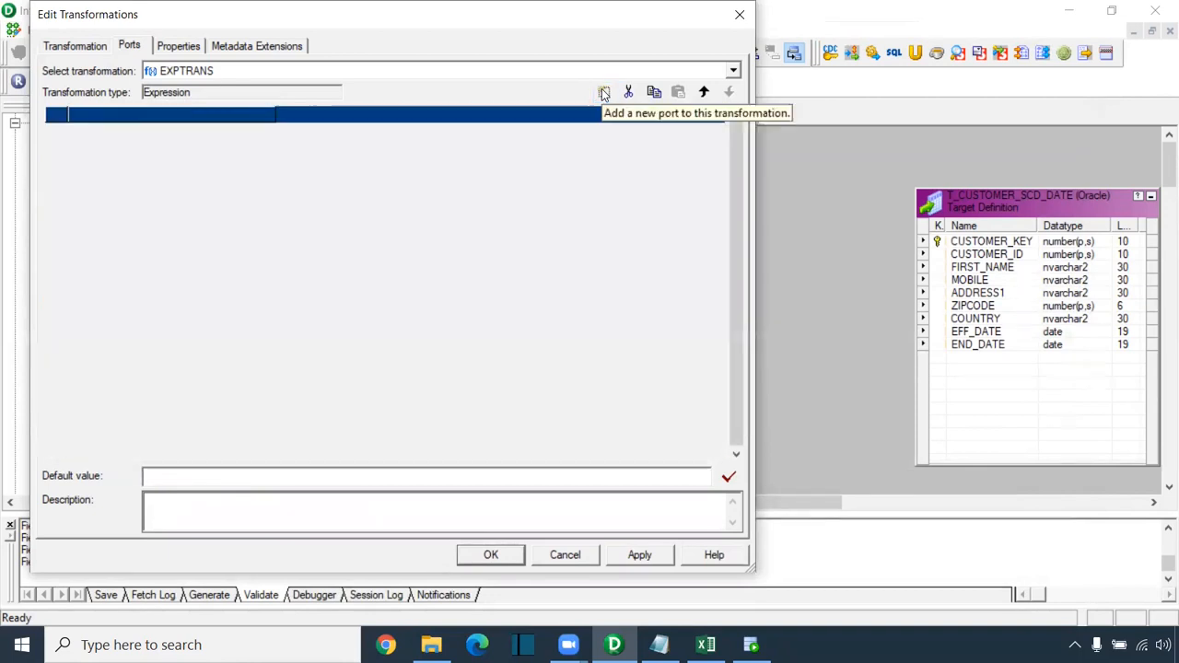
Step: Rename the first new port eff_date as date/time, making both new ports output-only
drag(125, 387, 3, 390)
text(ef)
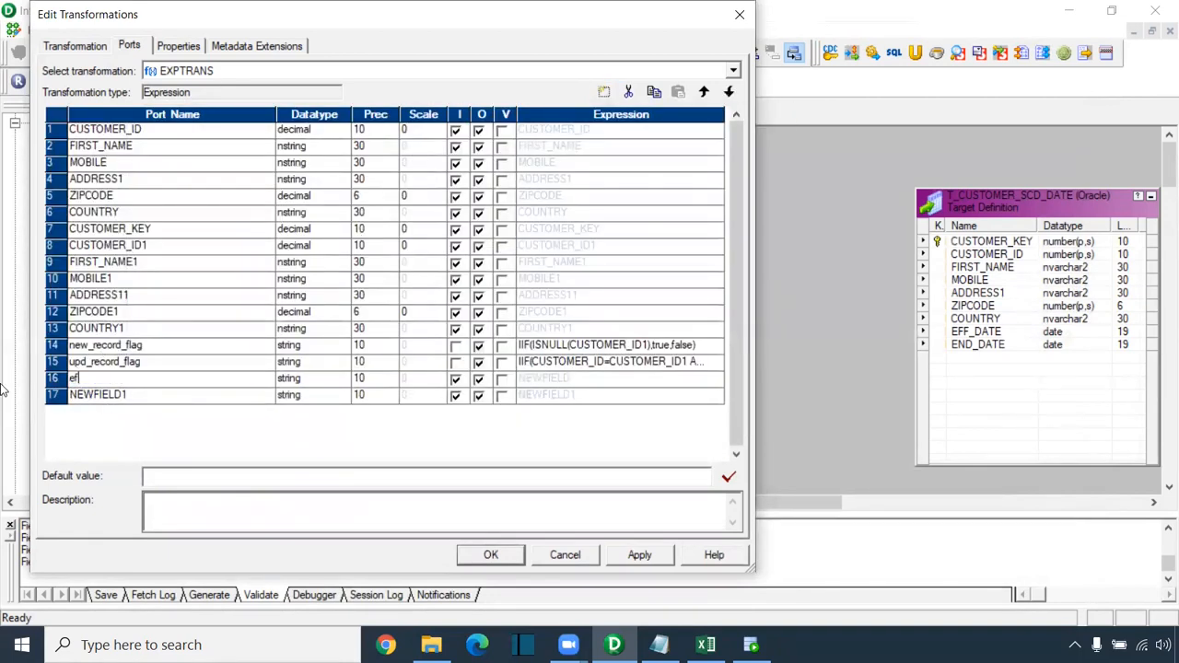
text(f_date)
click(313, 378)
click(339, 379)
click(324, 422)
click(455, 379)
click(455, 395)
click(455, 395)
Step: Set eff_date's expression to sysdate
click(682, 378)
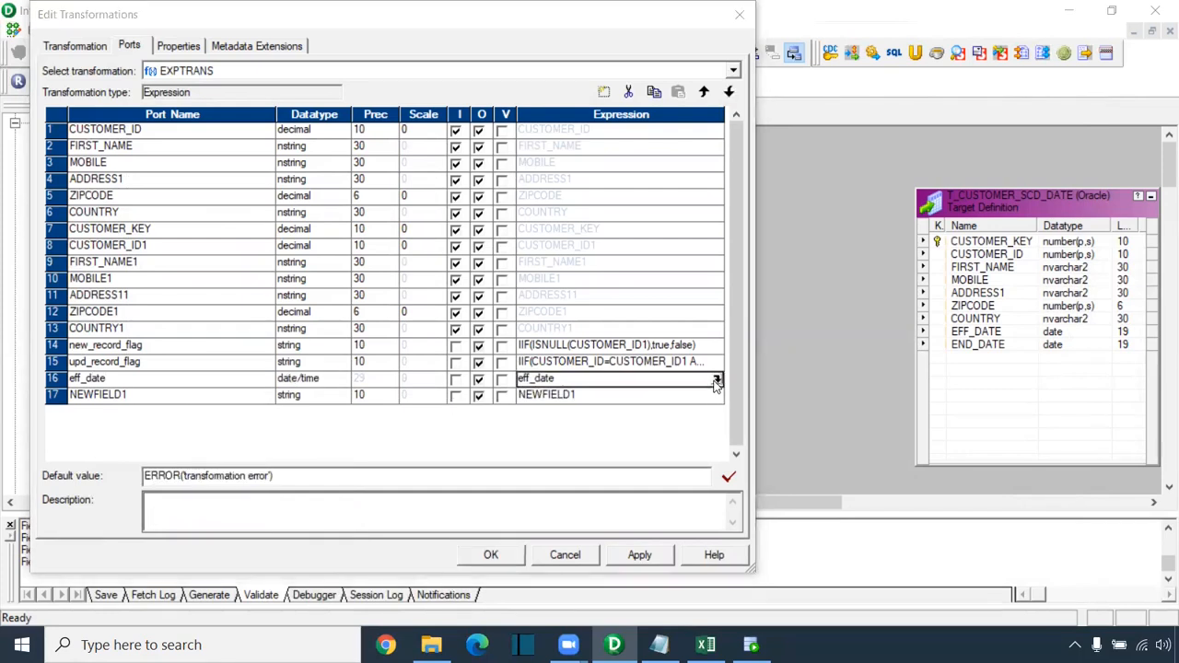
click(718, 378)
double_click(429, 195)
key(BackSpace)
text(sysdate)
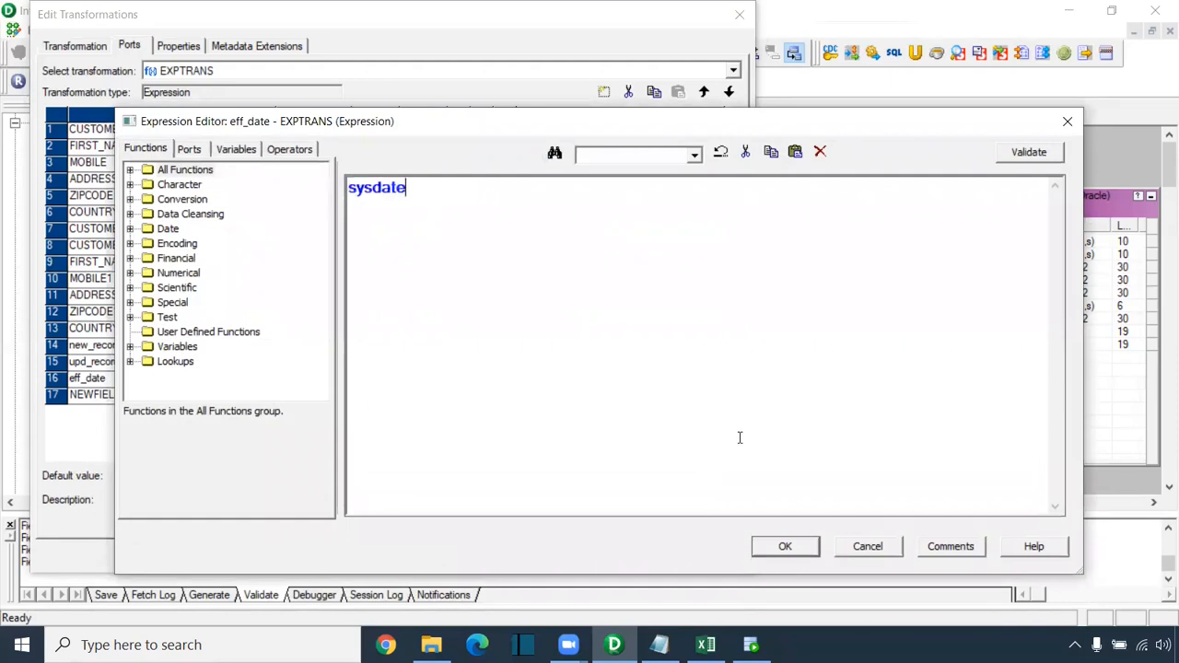
click(813, 547)
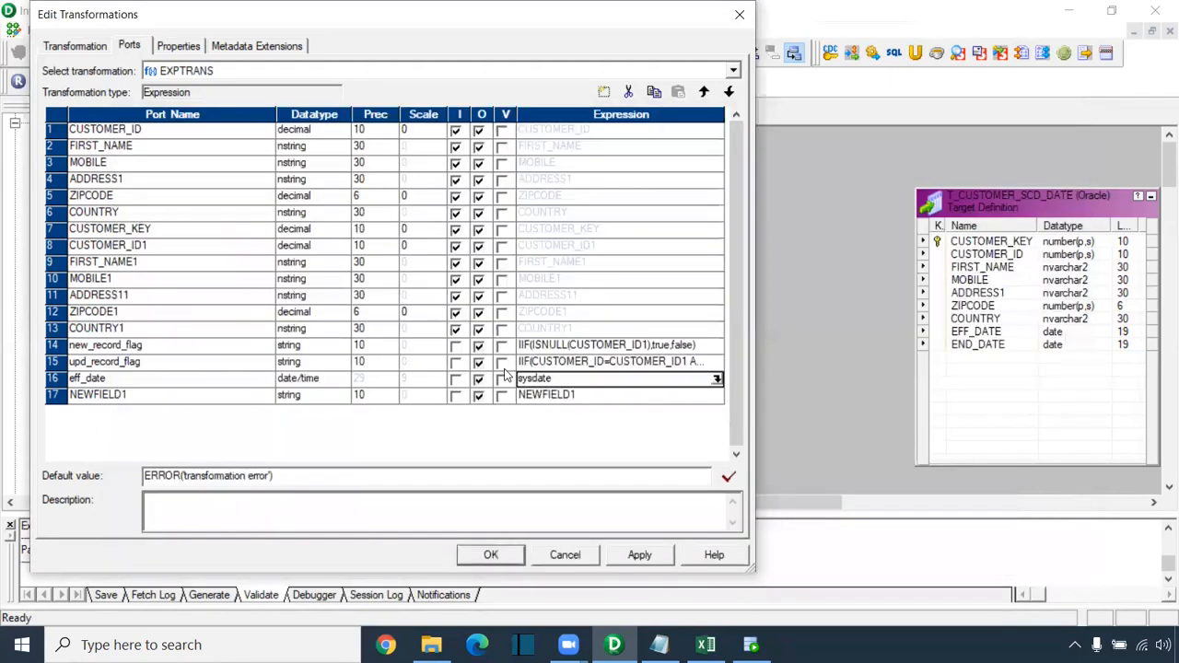
Step: Rename the second new port end_date and make it a date/time port
click(111, 396)
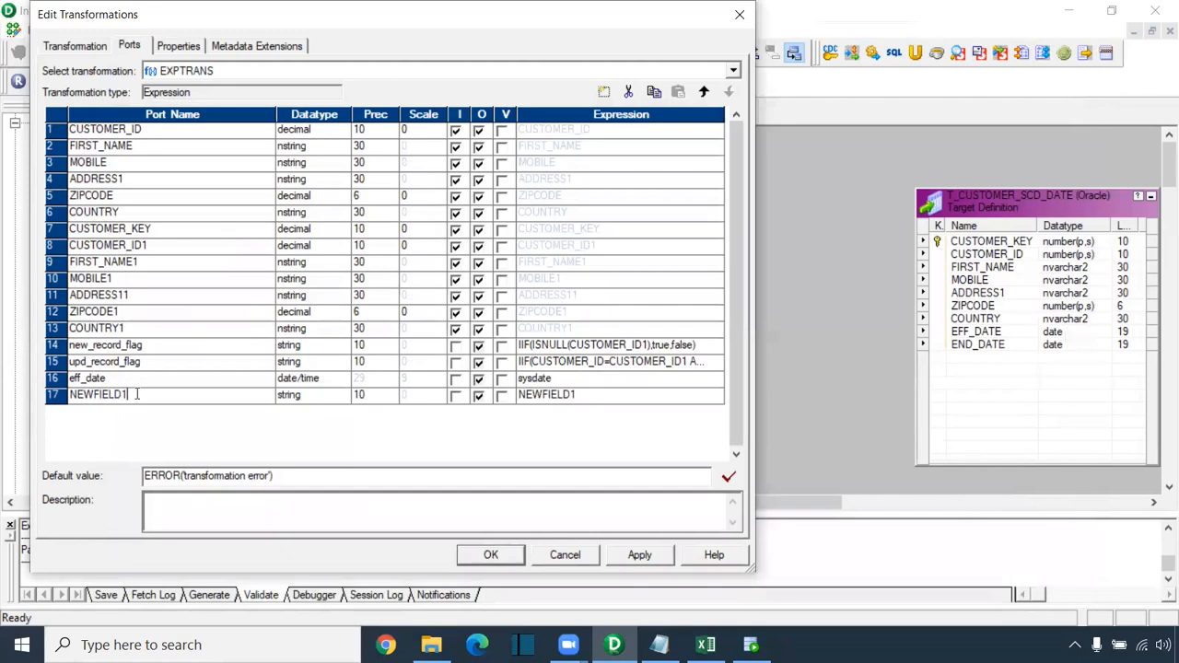
drag(127, 394, 3, 394)
text(end_d)
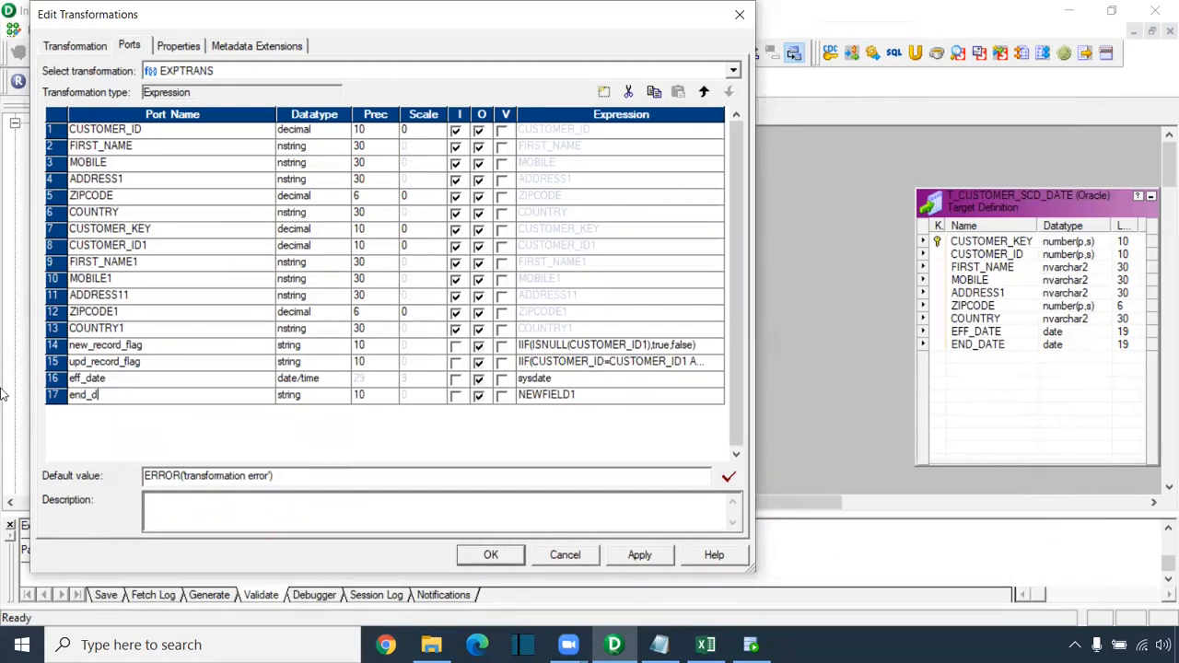
click(327, 395)
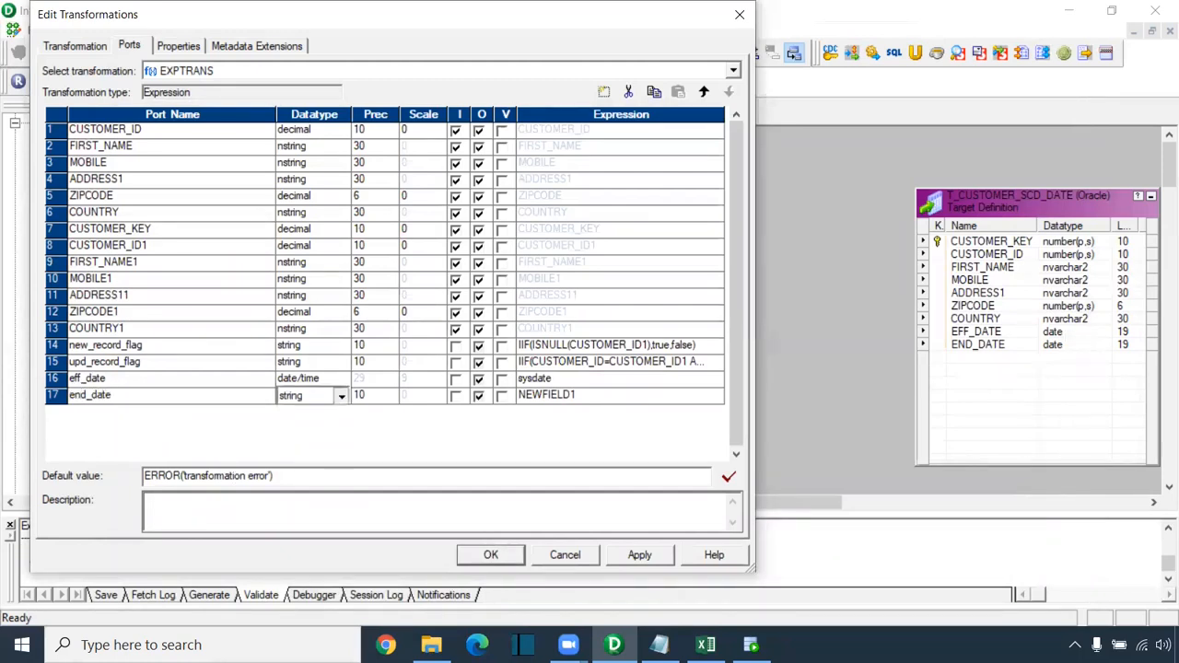
click(340, 395)
click(300, 438)
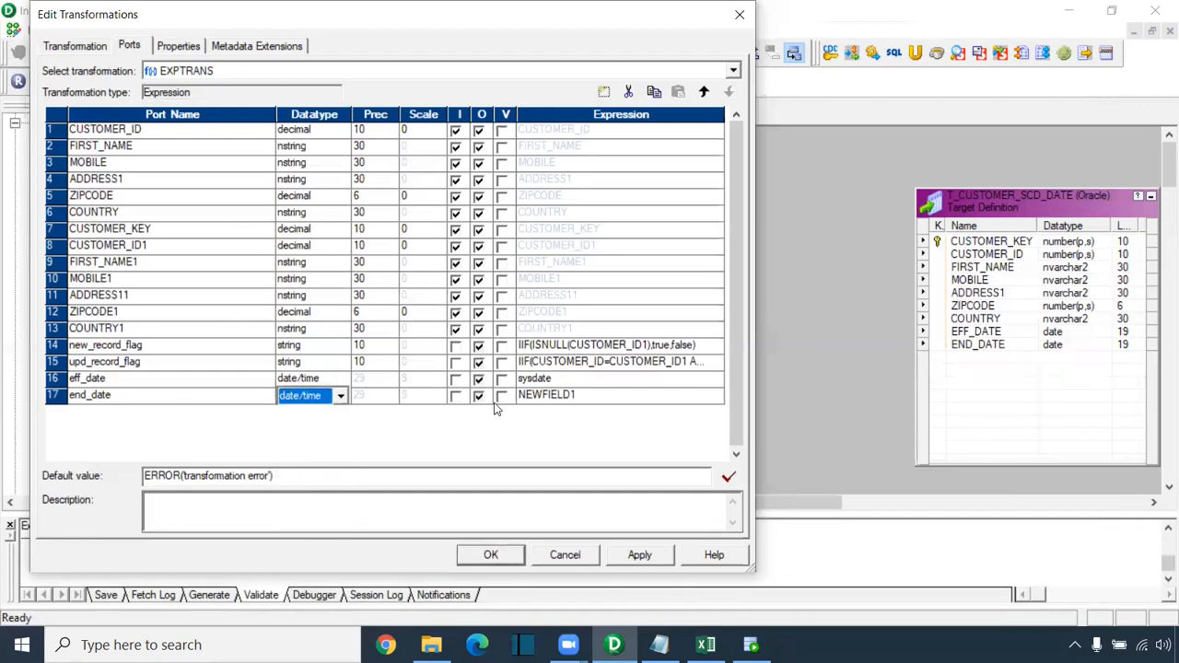
click(709, 394)
Step: Give end_date the validated expression to_date('12/31/9999','mm/dd/yyyy') and apply the EXPTRANS port changes
click(718, 394)
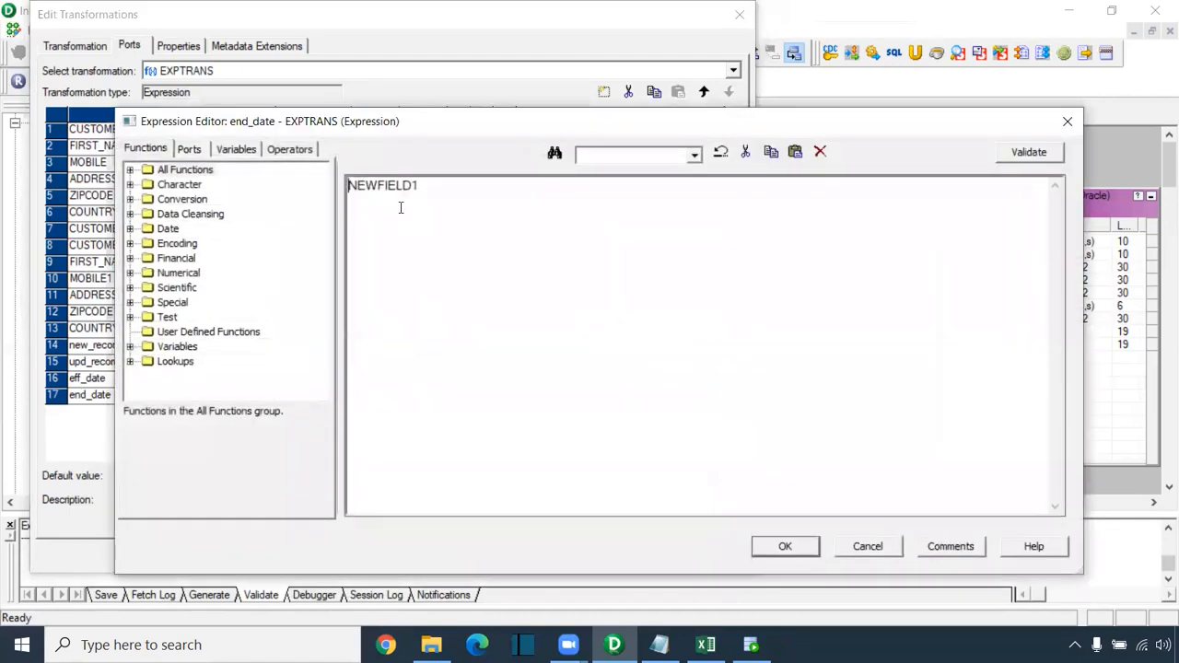
key(ctrl+a)
ctrl+scroll(500, 290, up, 4)
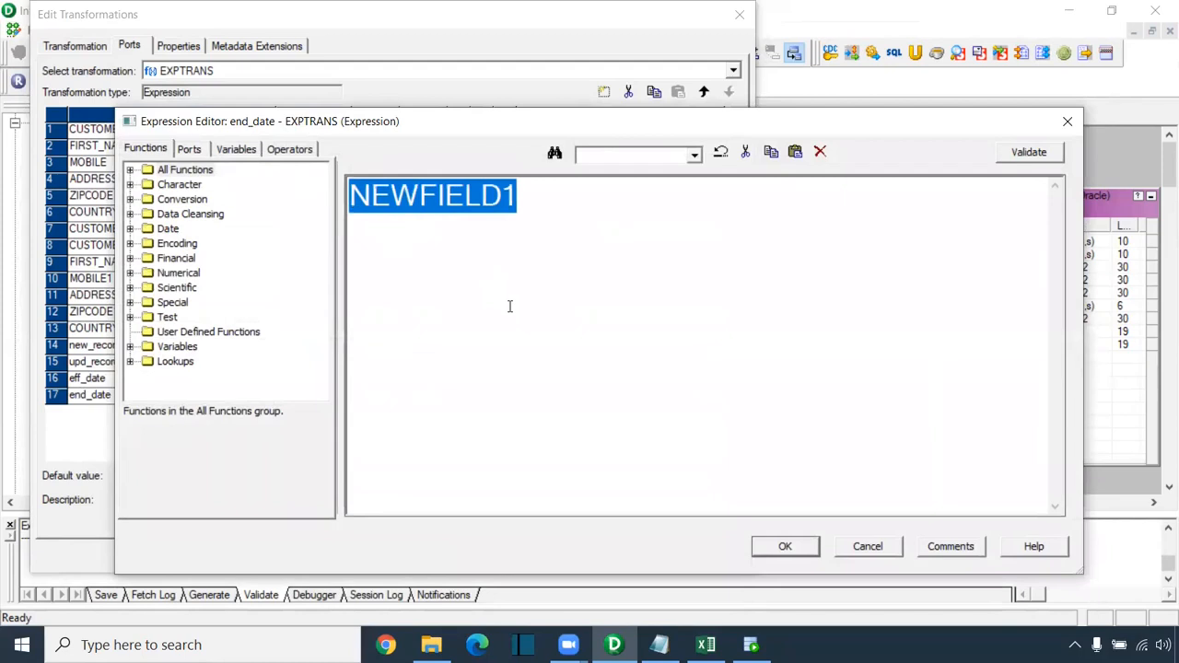
text(to_)
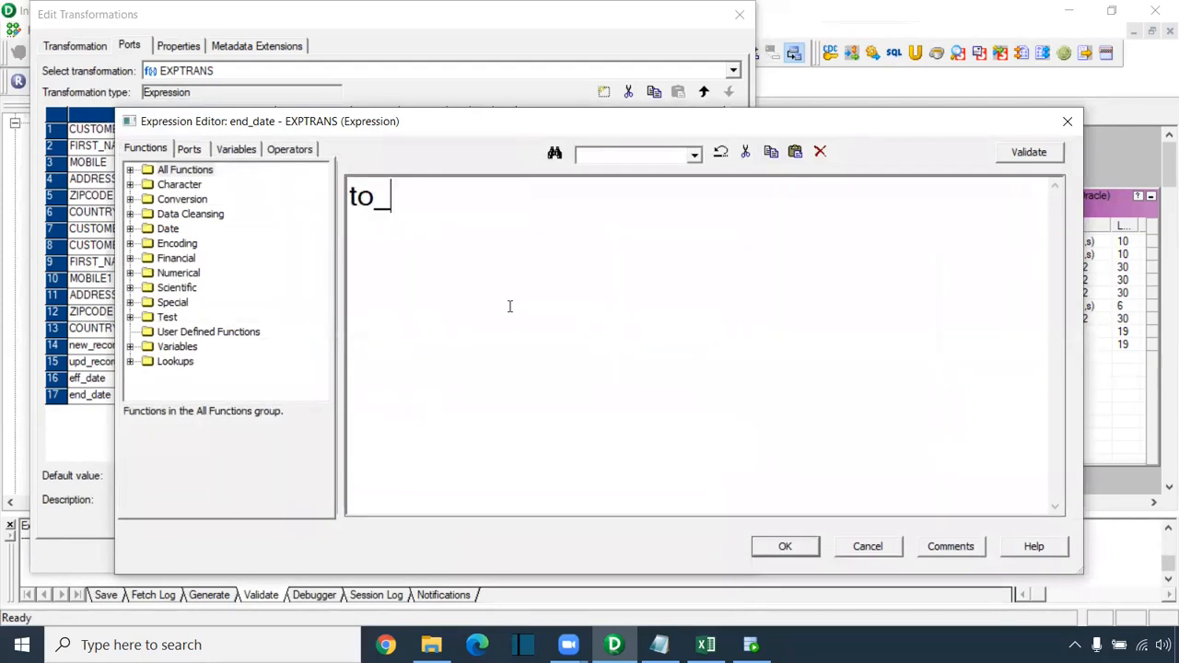
text(date()
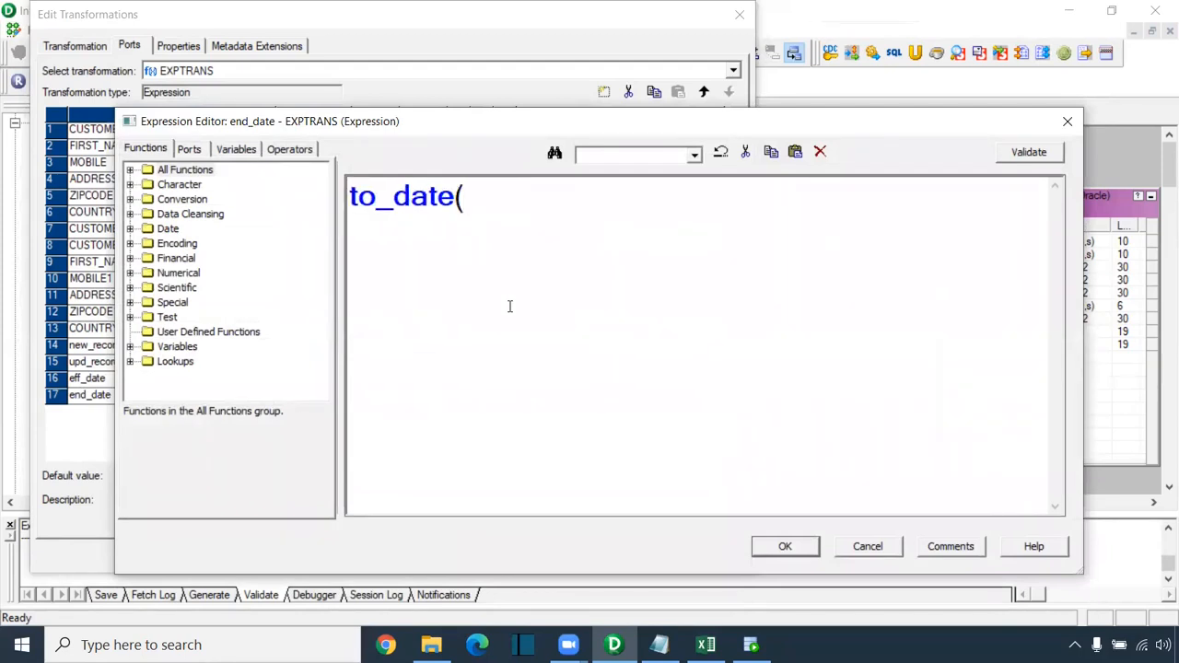
text('12/31/)
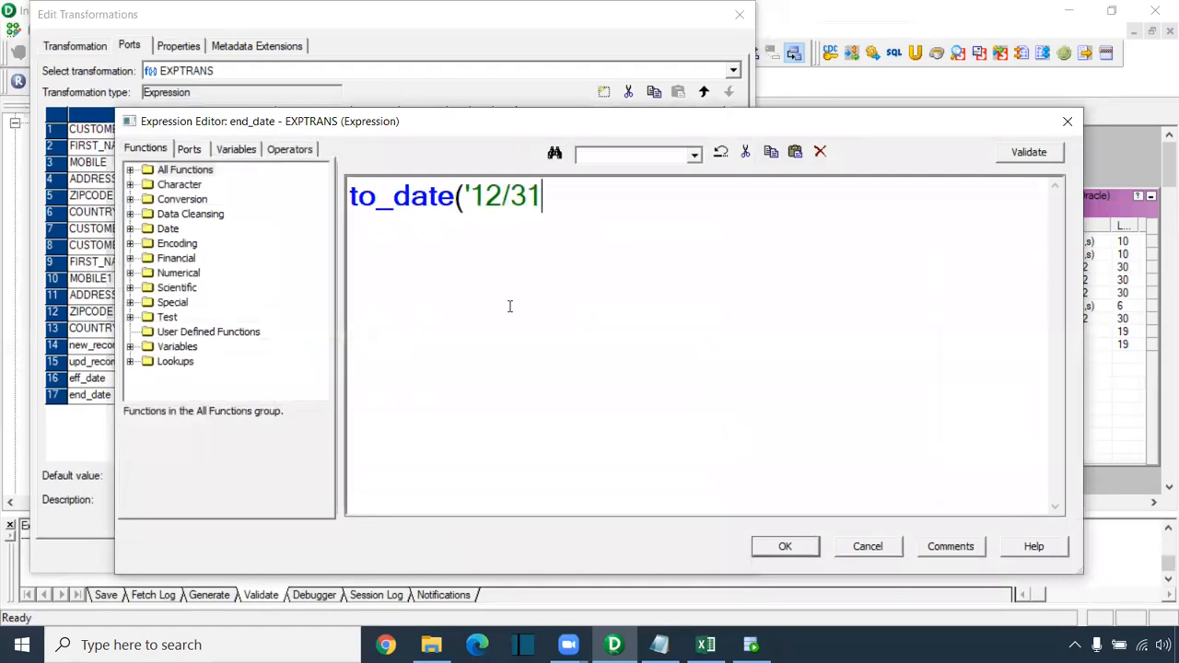
text(9999)
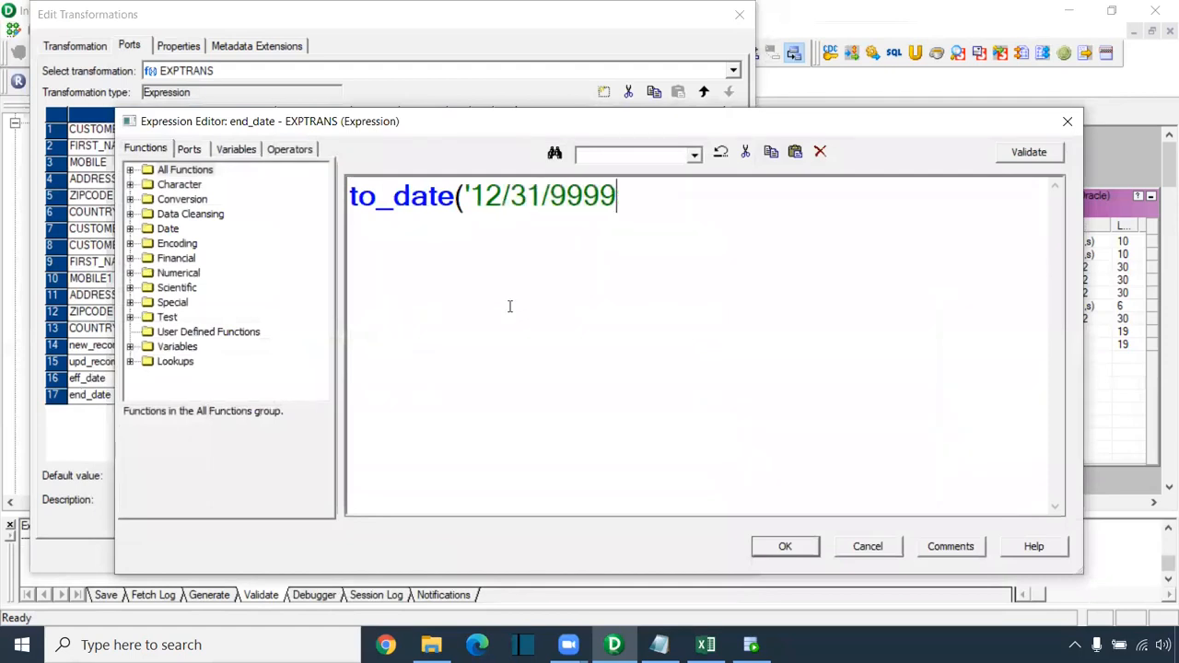
text(','mm/dd)
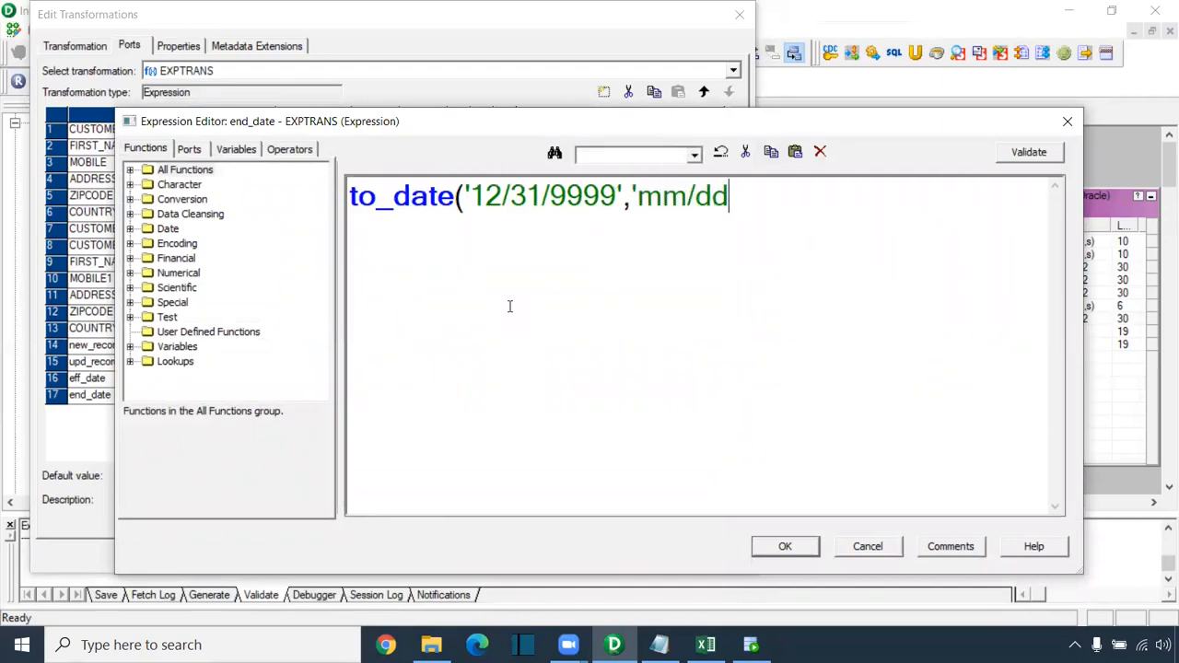
text(/yyyy'))
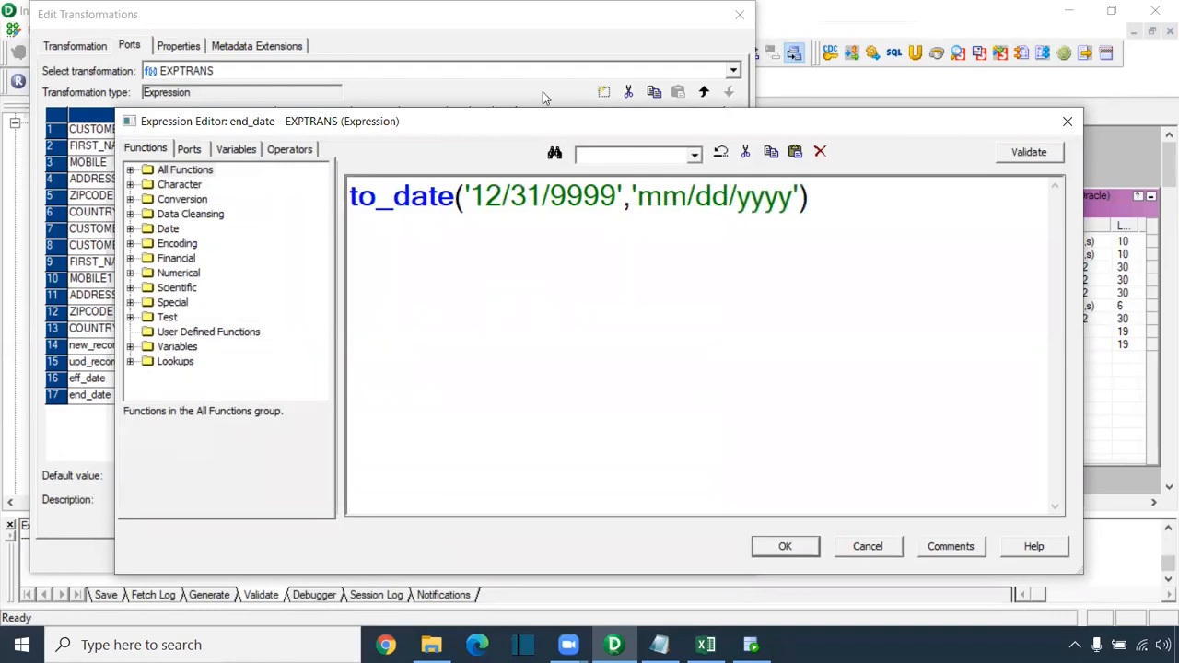
key(alt+Tab)
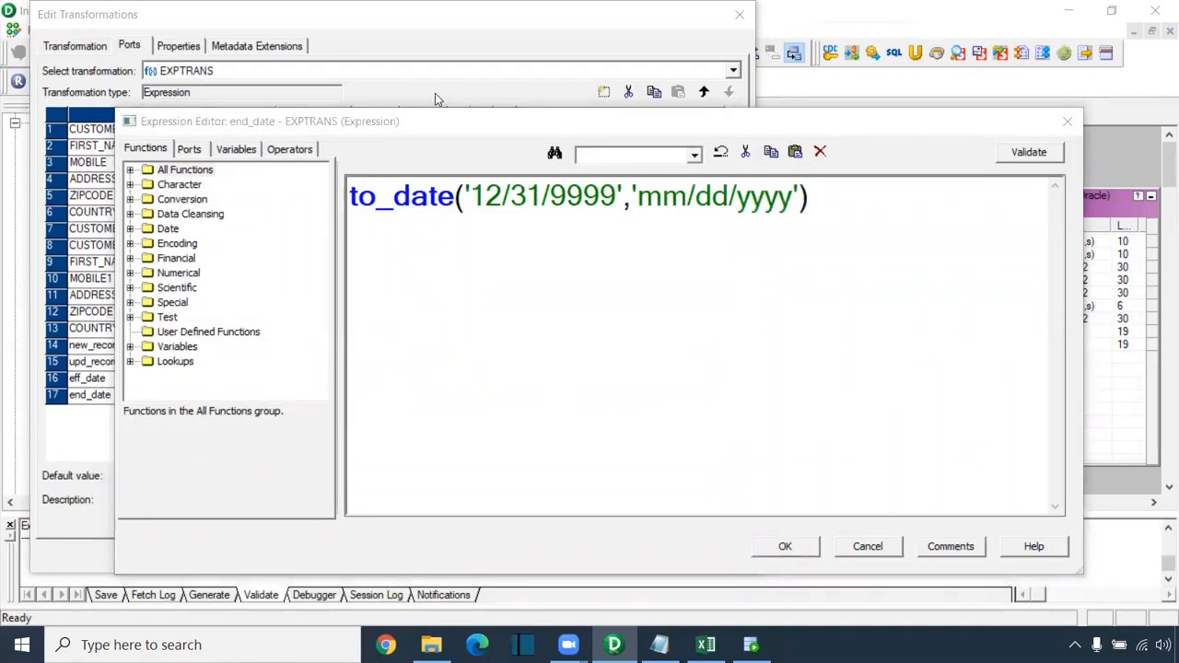
click(1021, 154)
click(646, 396)
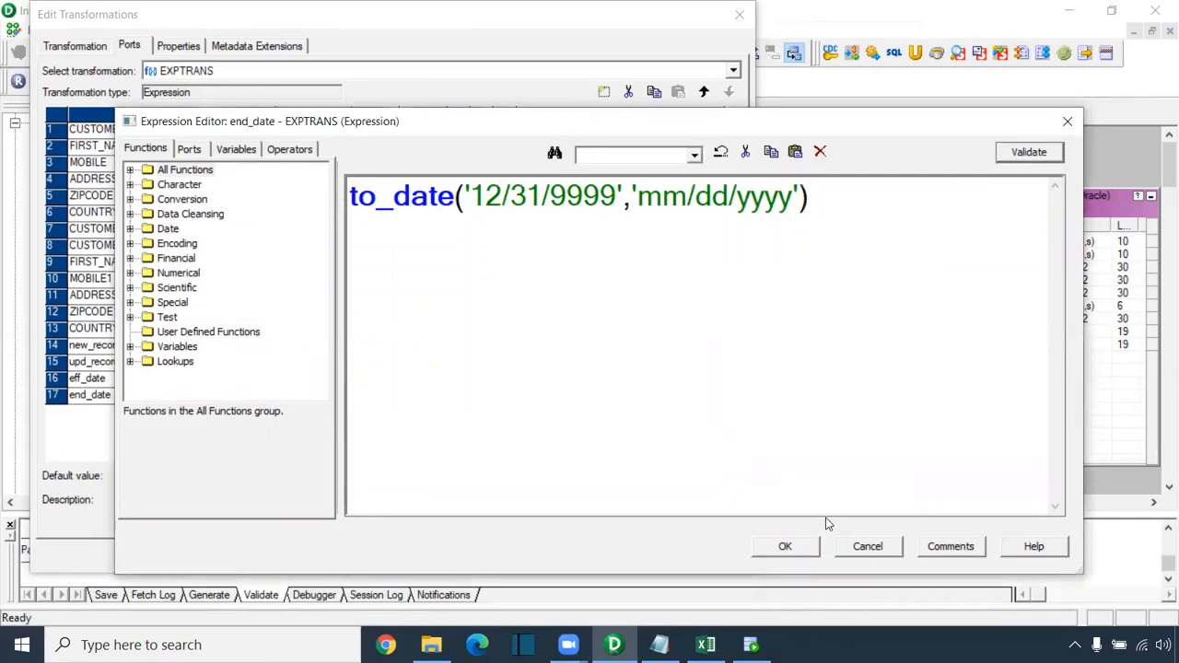
click(781, 546)
click(639, 554)
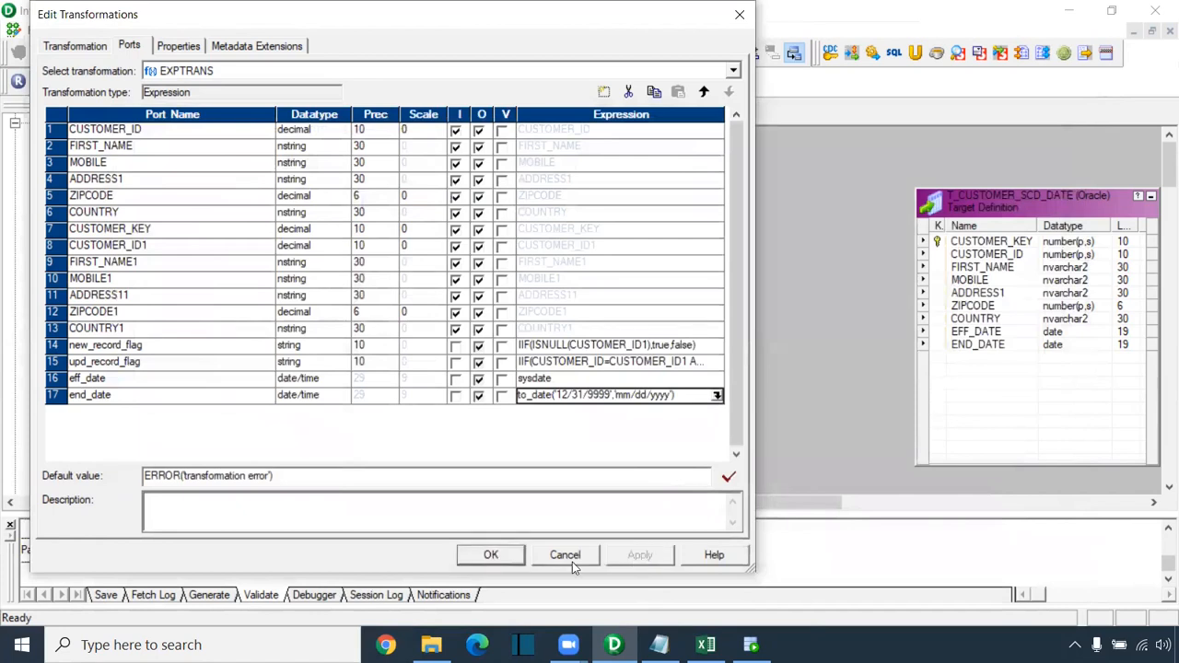
Step: Close the transformation editor and enlarge EXPTRANS and its Name column to show full port names
click(491, 555)
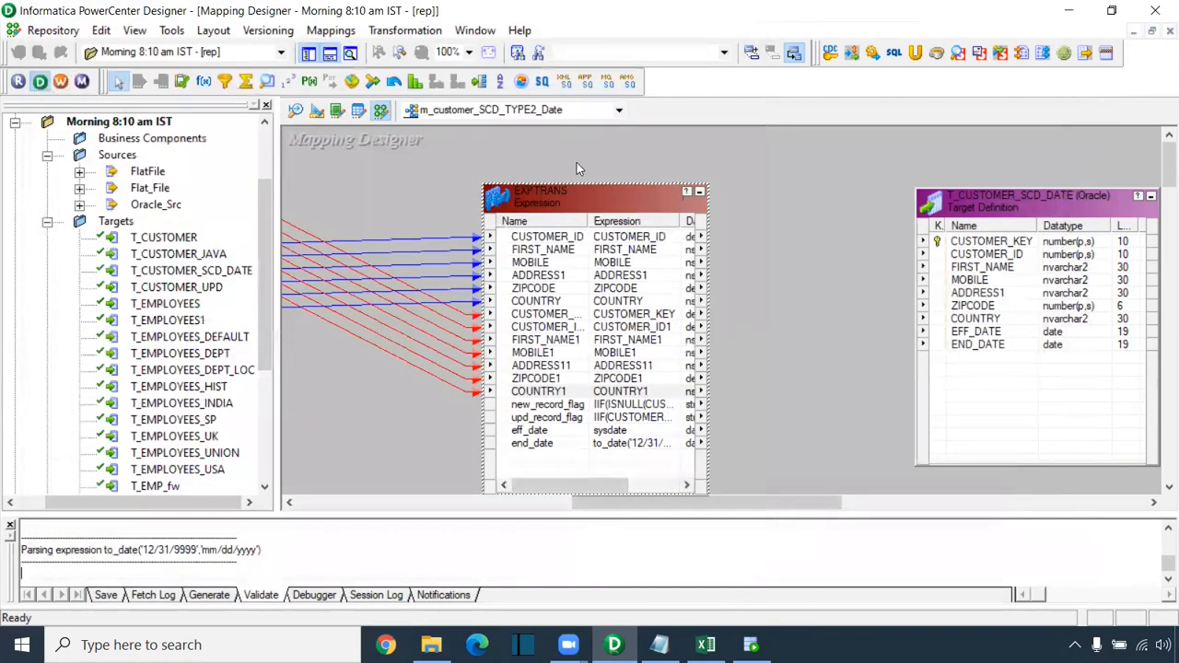
drag(572, 186, 573, 153)
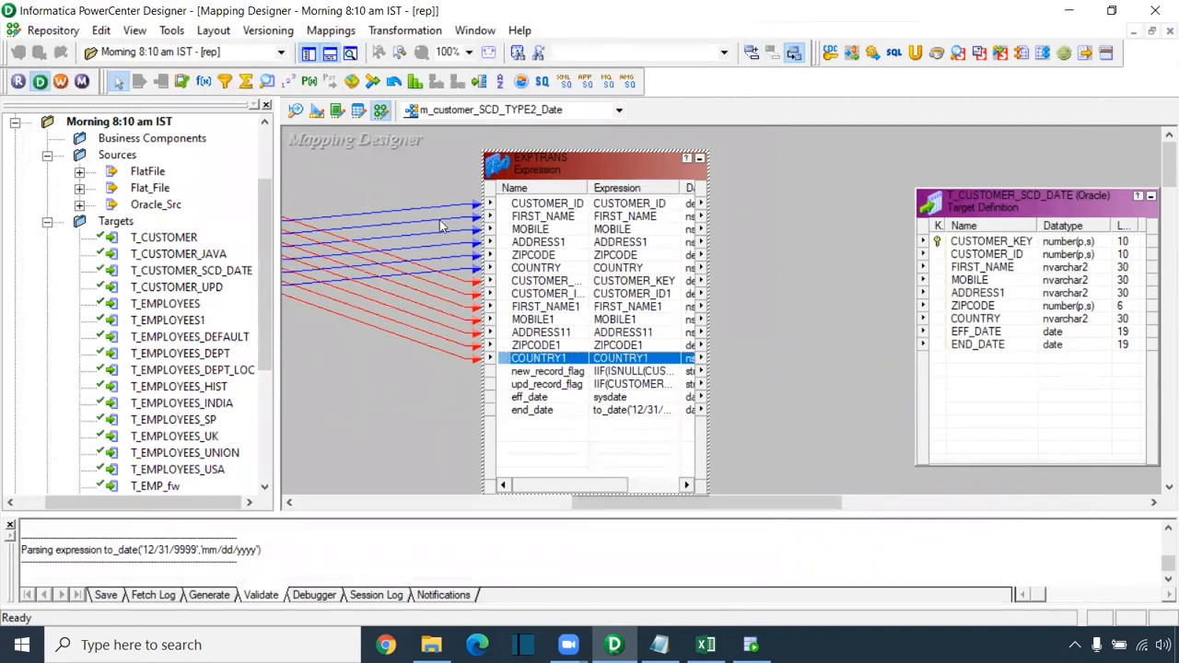
click(552, 280)
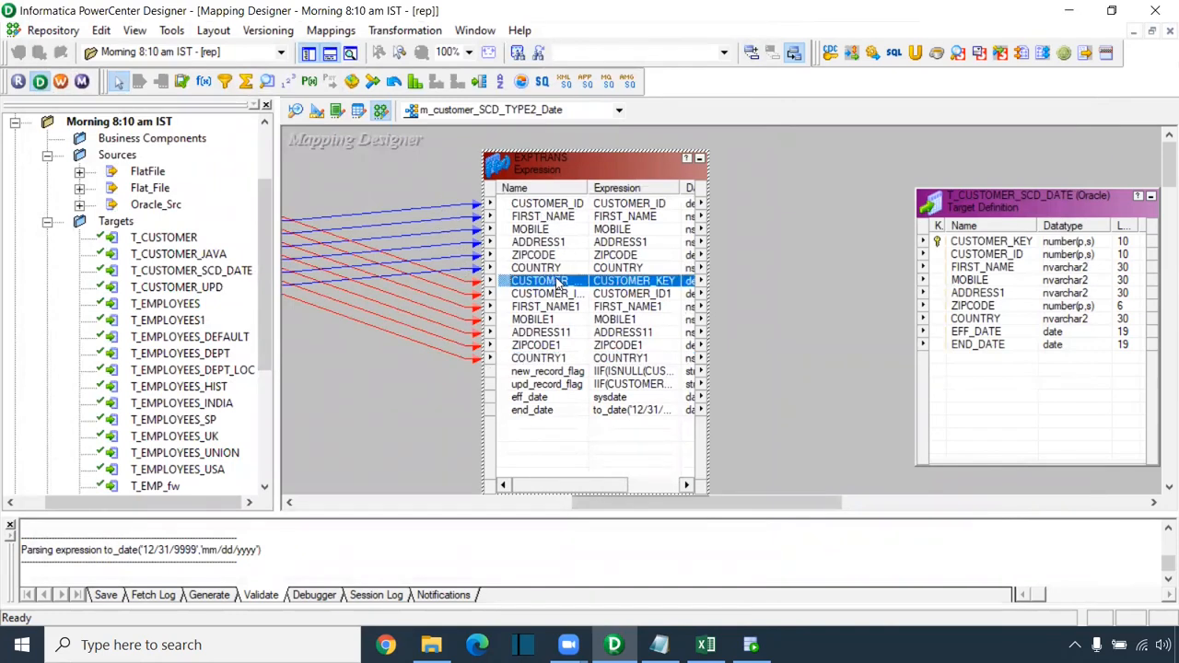
drag(589, 187, 623, 188)
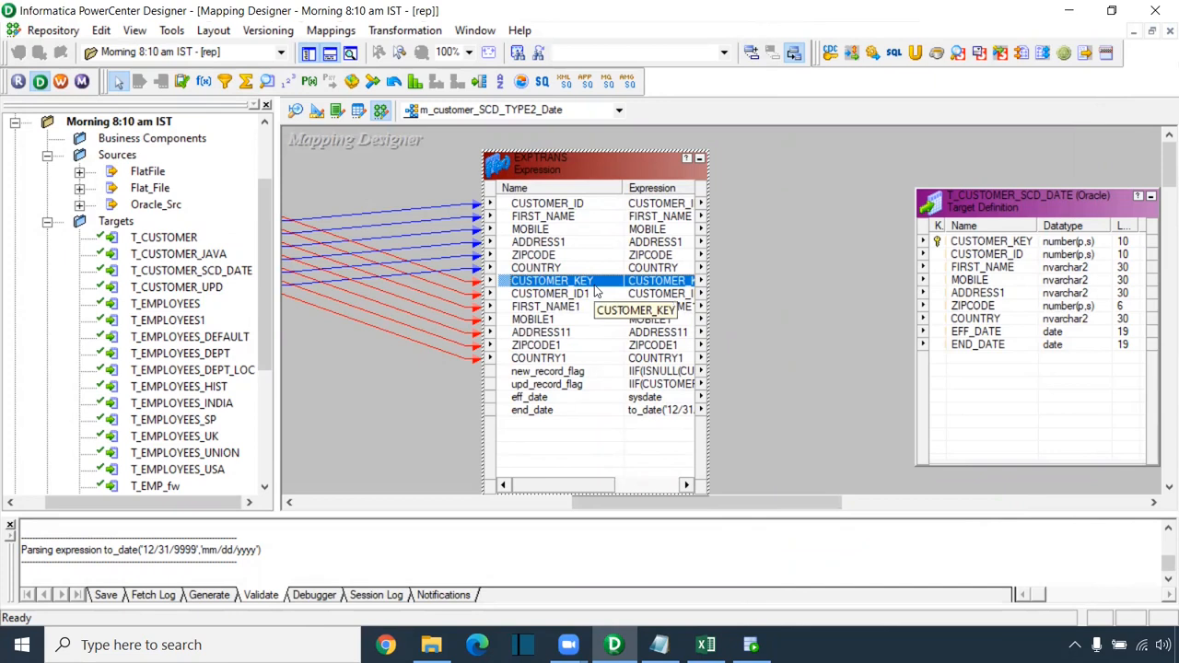
Step: Move the T_CUSTOMER_SCD_DATE target right and draw a new Router on the canvas
drag(627, 508, 671, 509)
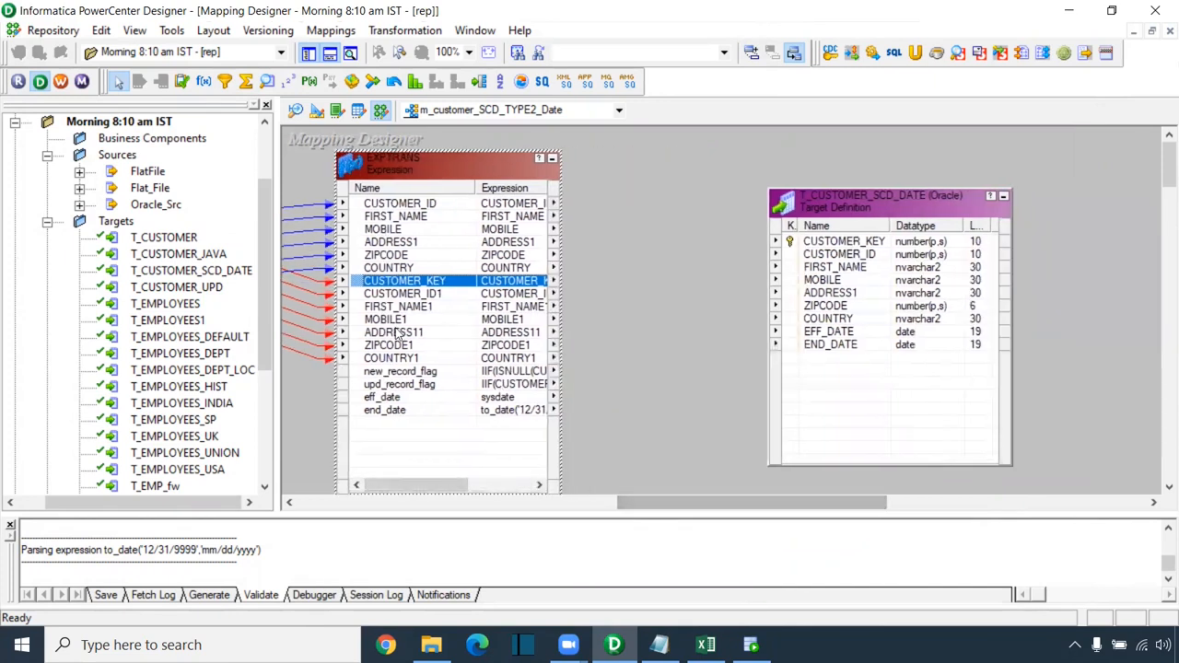
drag(815, 205, 974, 204)
click(479, 83)
drag(593, 148, 868, 521)
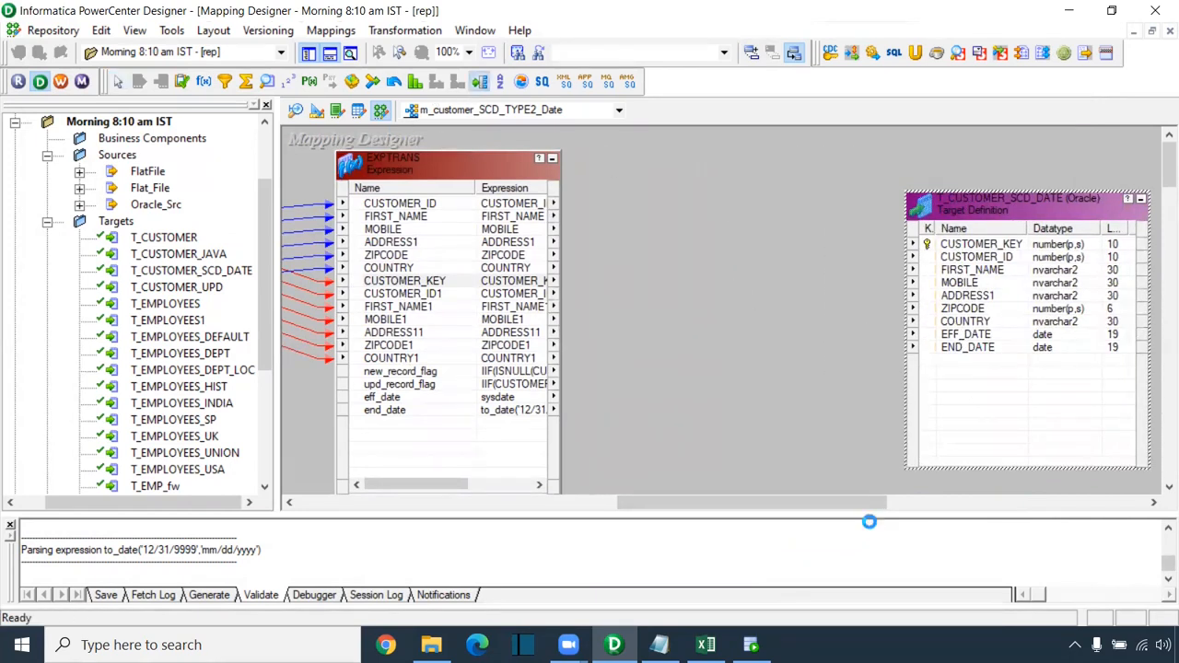
Step: Link all EXPTRANS ports, CUSTOMER_ID through end_date including CUSTOMER_KEY, into RTRTRANS
drag(430, 207, 399, 275)
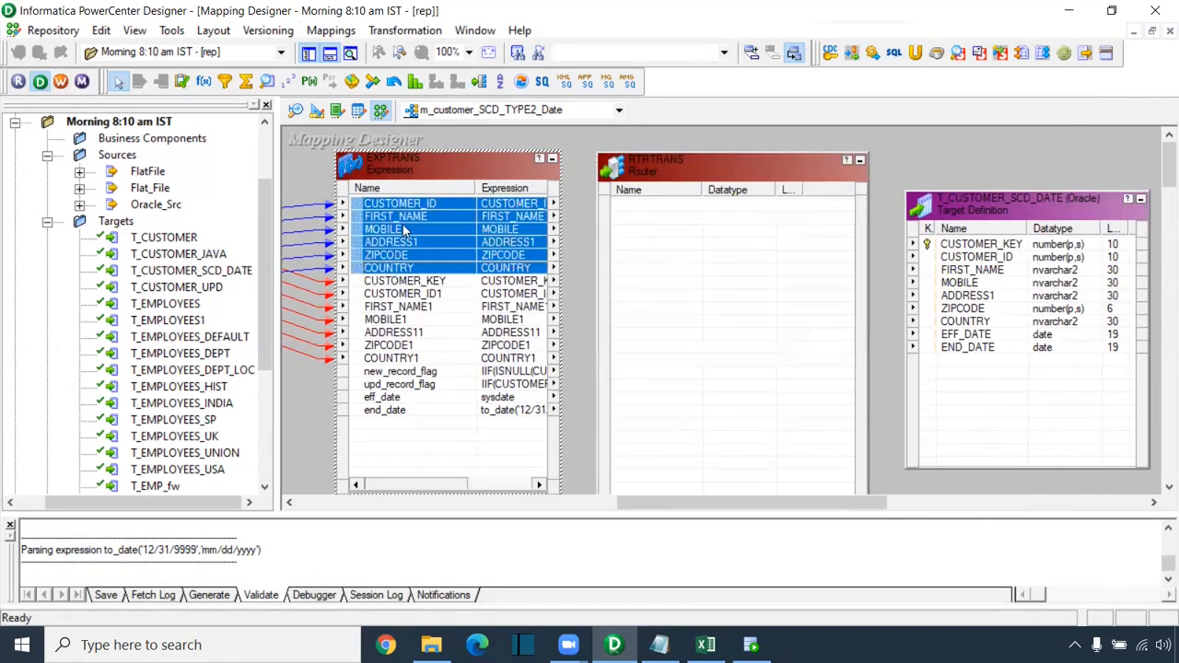
drag(399, 208, 700, 238)
drag(424, 286, 668, 320)
click(422, 376)
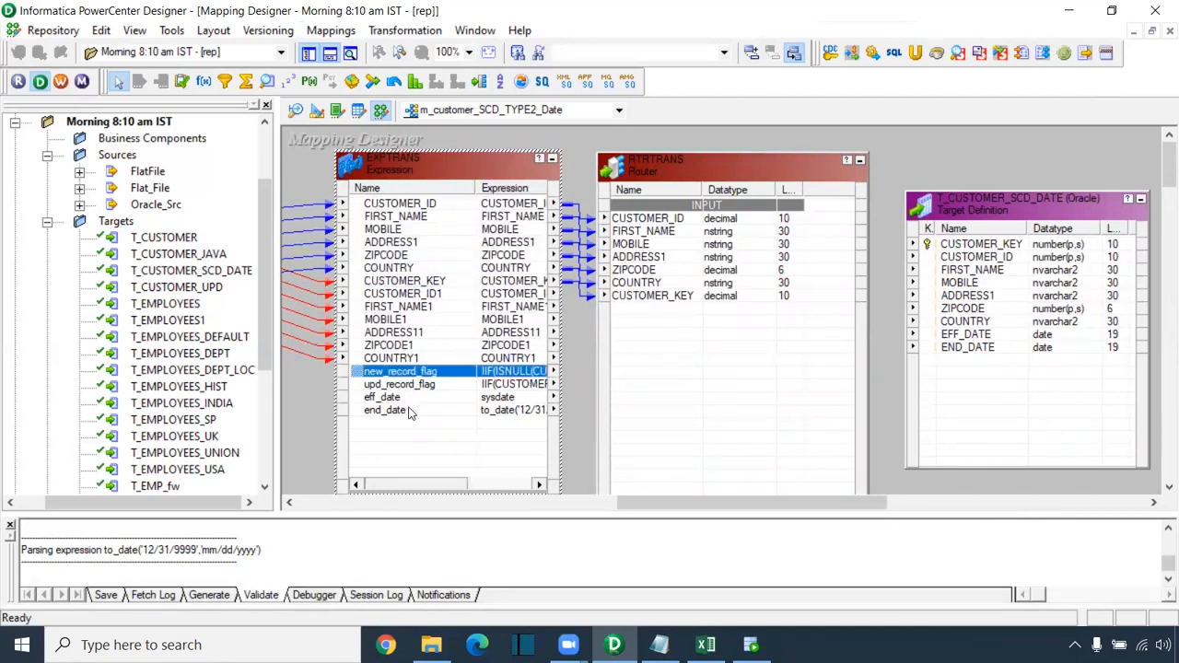
shift+click(410, 414)
drag(398, 376, 644, 343)
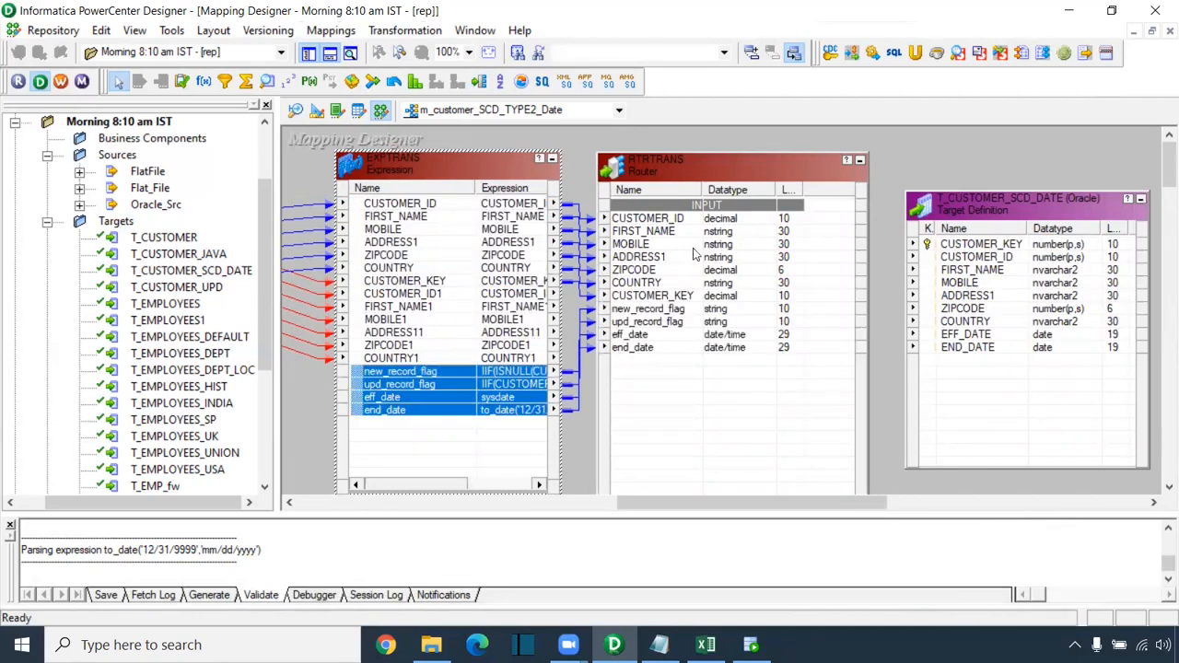
Step: Move RTRTRANS right, move the target up and right, and shorten the target
drag(710, 175, 749, 175)
drag(593, 320, 607, 344)
drag(653, 508, 743, 507)
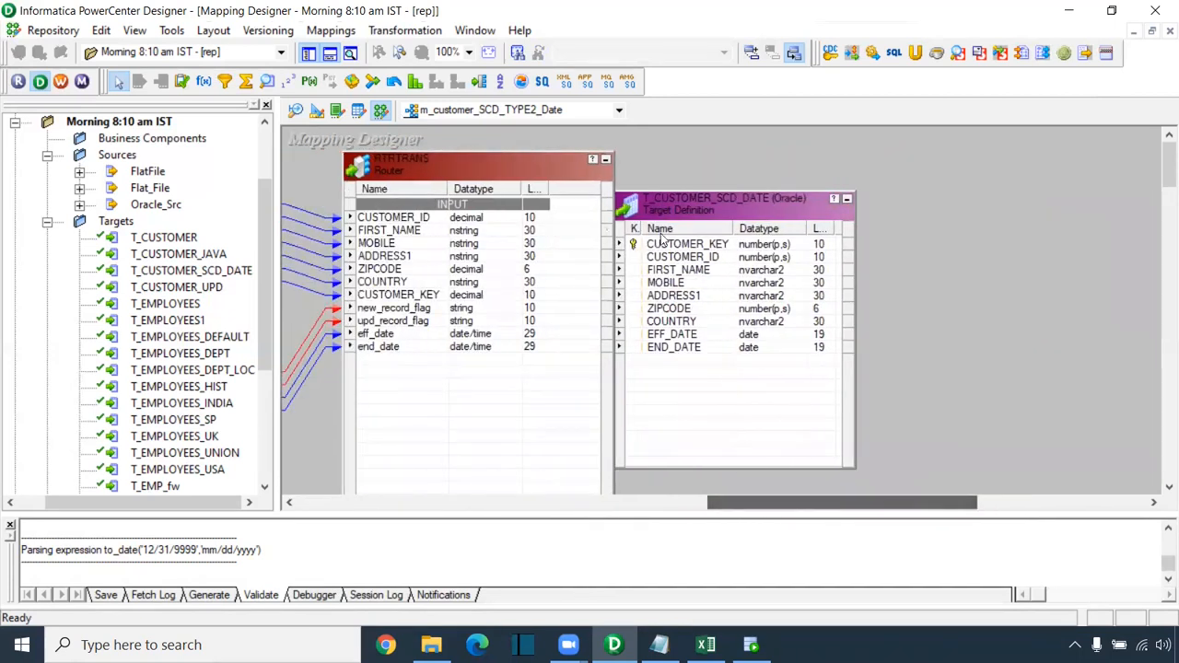
drag(734, 207, 999, 161)
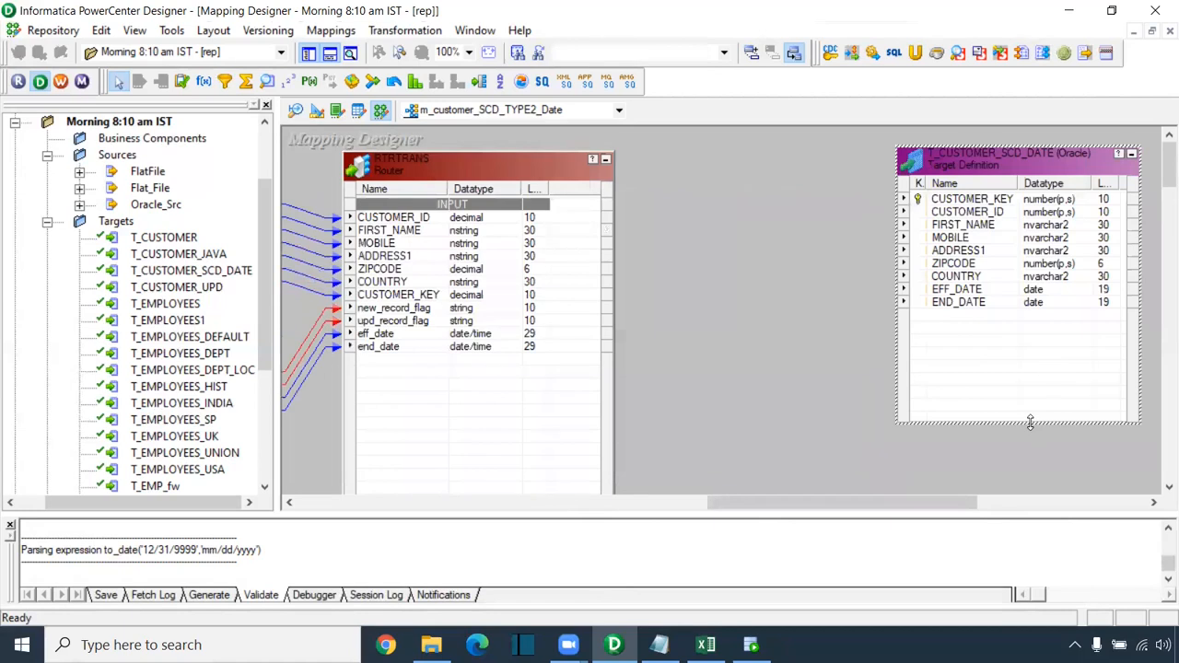
drag(1030, 422, 1023, 332)
Step: Add two output groups to RTRTRANS named INSERT and UPDATE
click(440, 162)
double_click(441, 162)
click(225, 46)
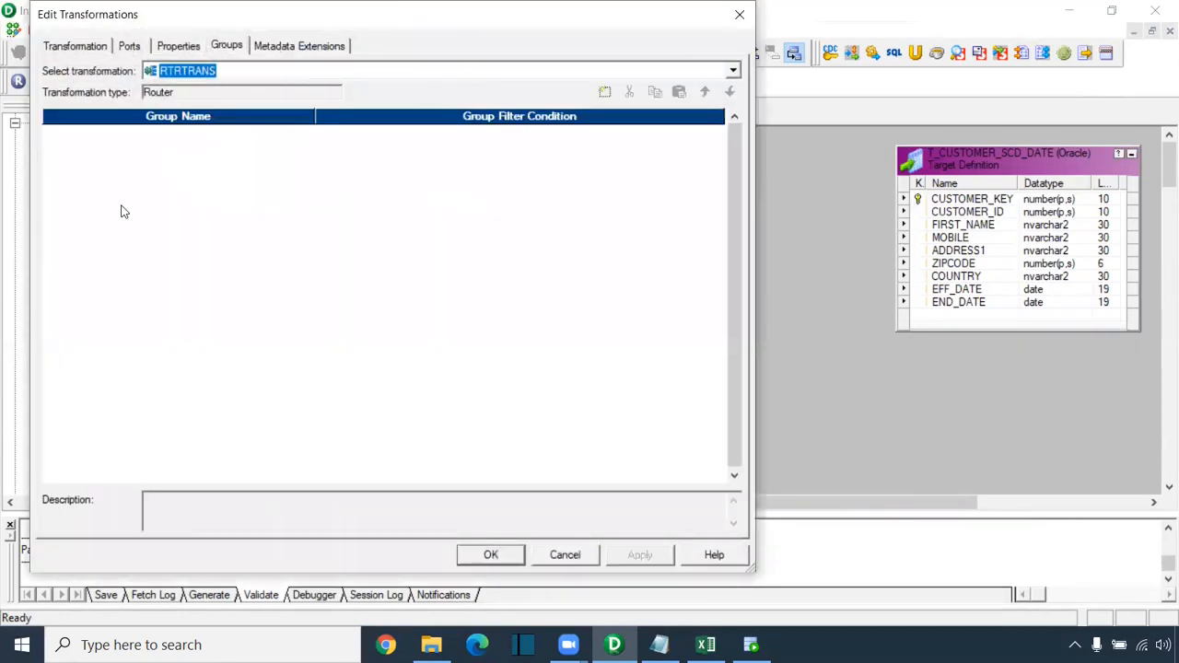
click(605, 93)
click(605, 93)
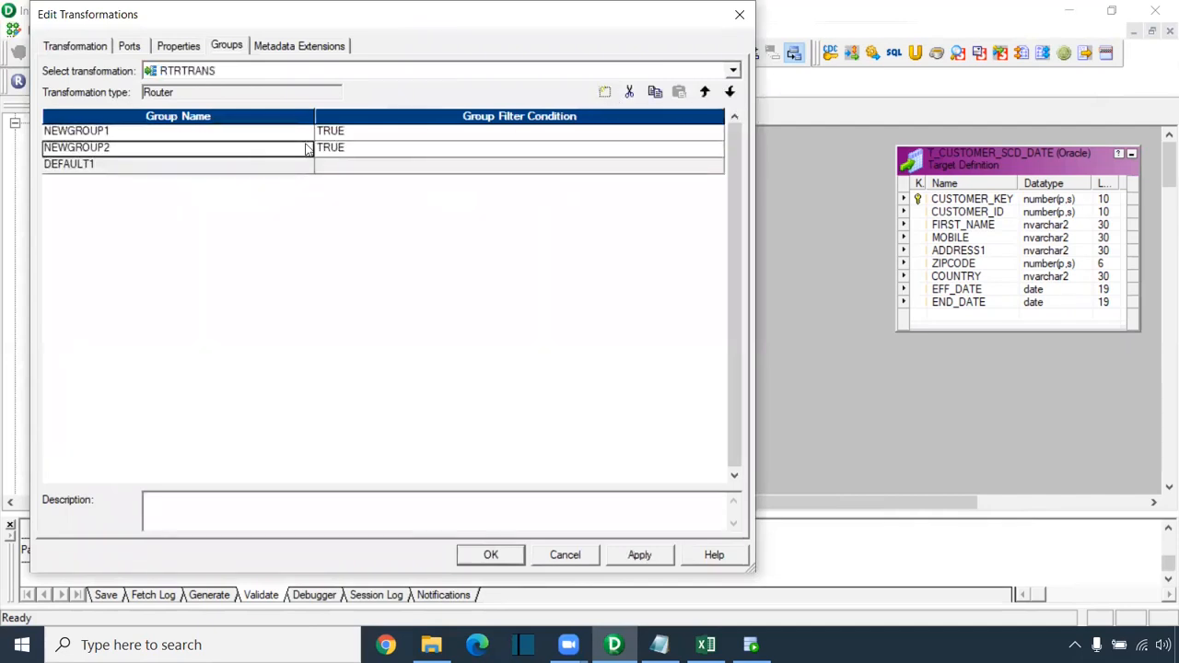
click(111, 131)
key(shift+Home)
key(BackSpace)
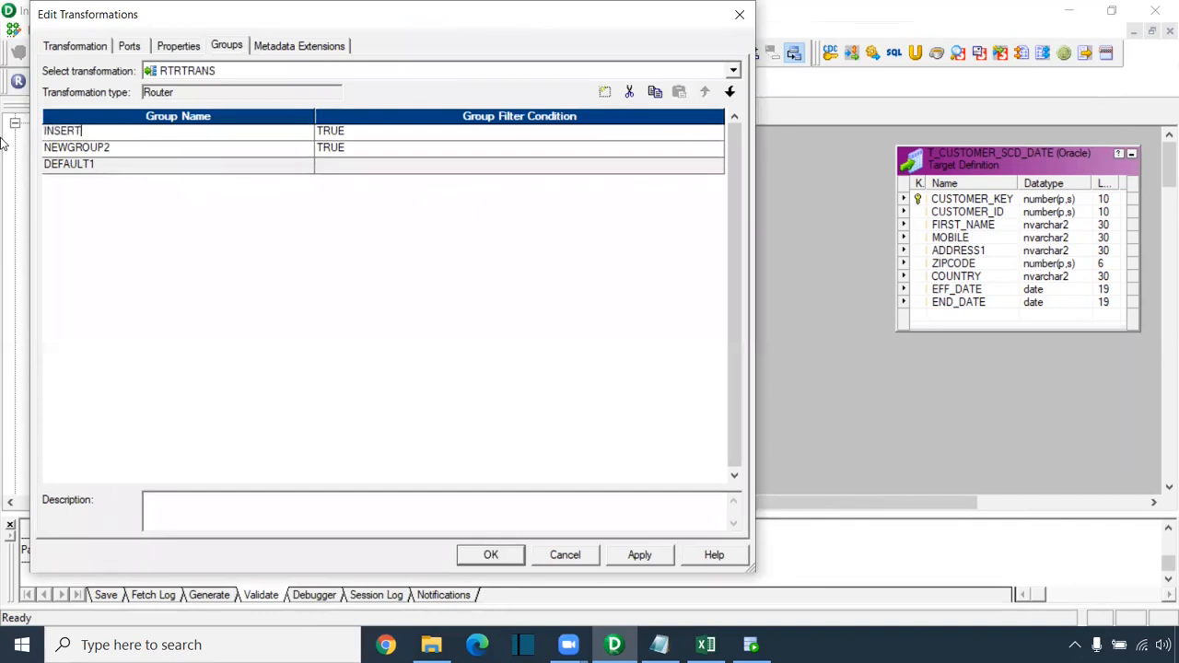
click(111, 147)
key(shift+Home)
text(UP)
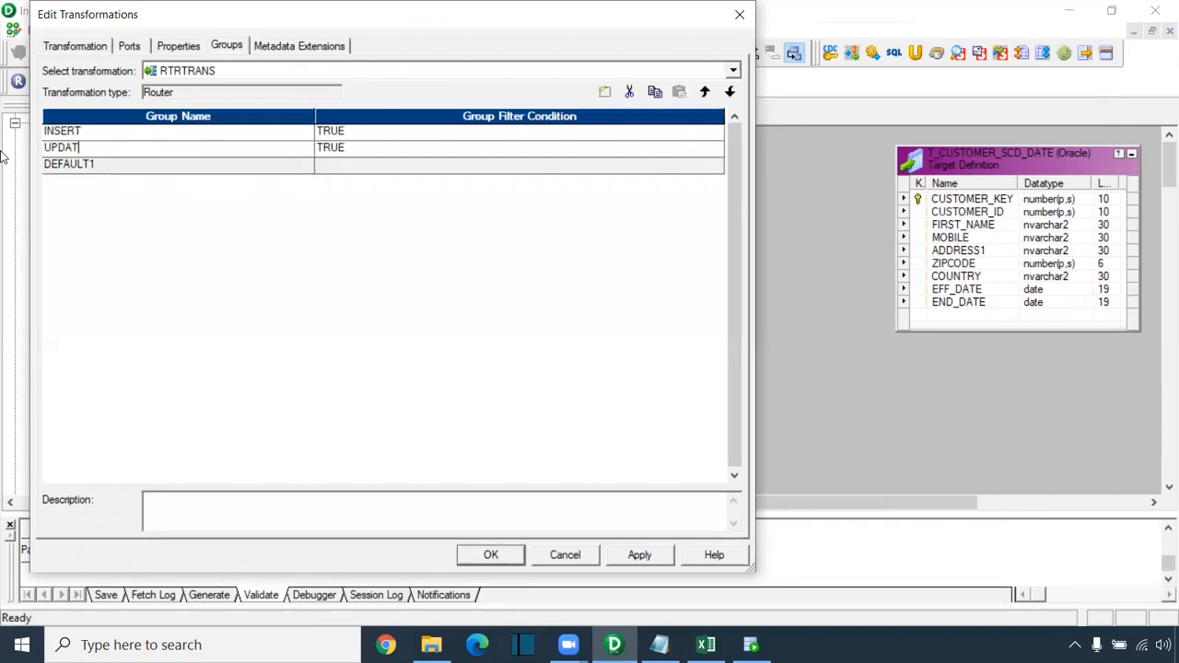
Step: Set the INSERT group's filter condition to new_record_flag
click(385, 132)
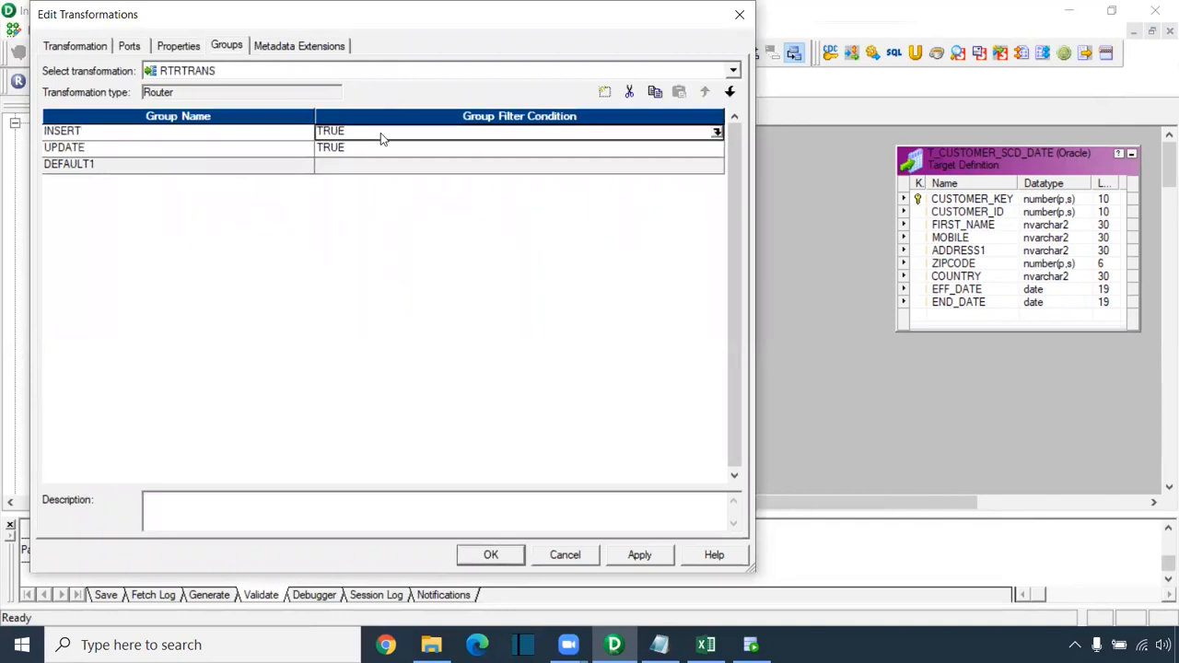
click(716, 133)
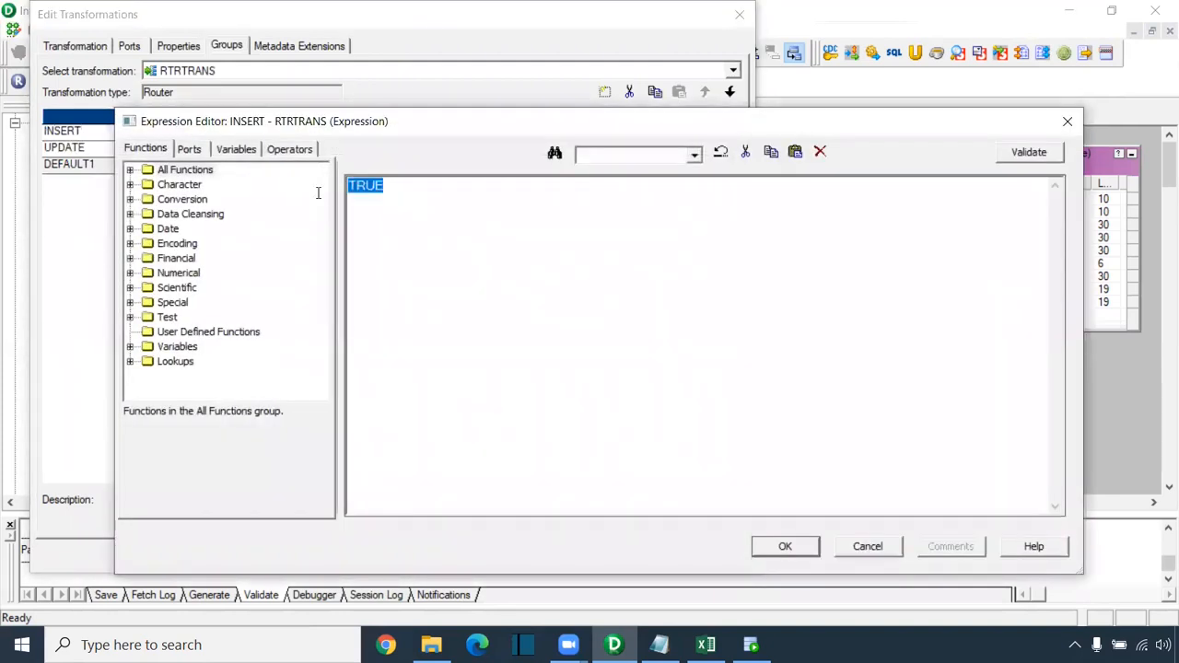
click(189, 149)
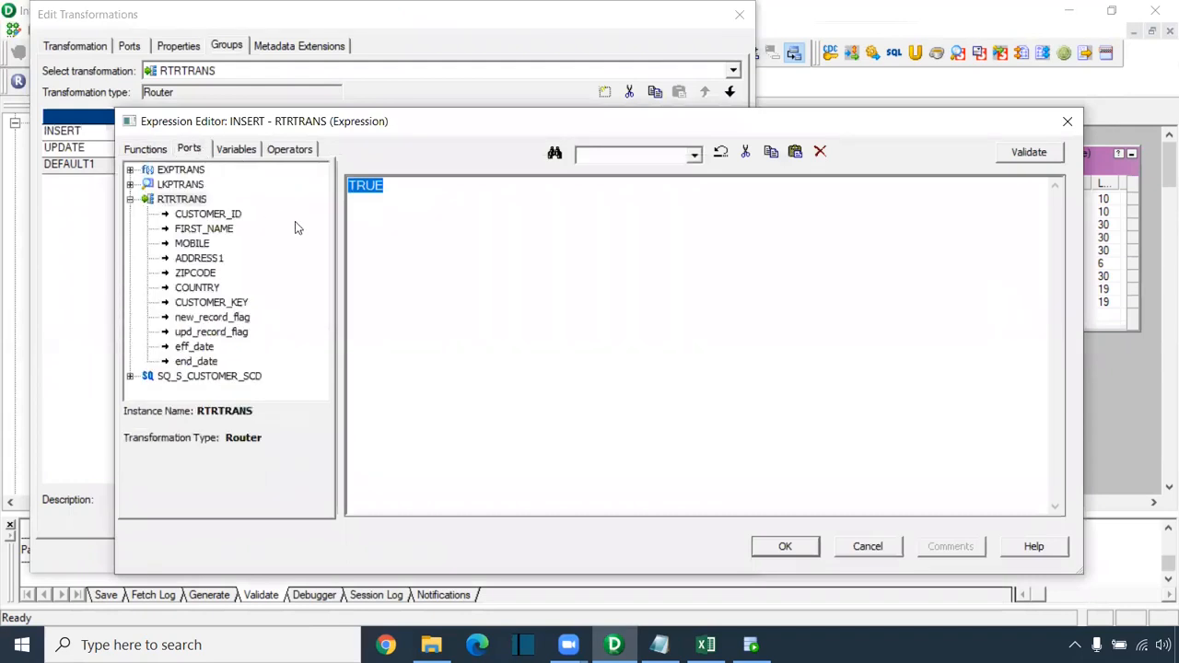
double_click(233, 318)
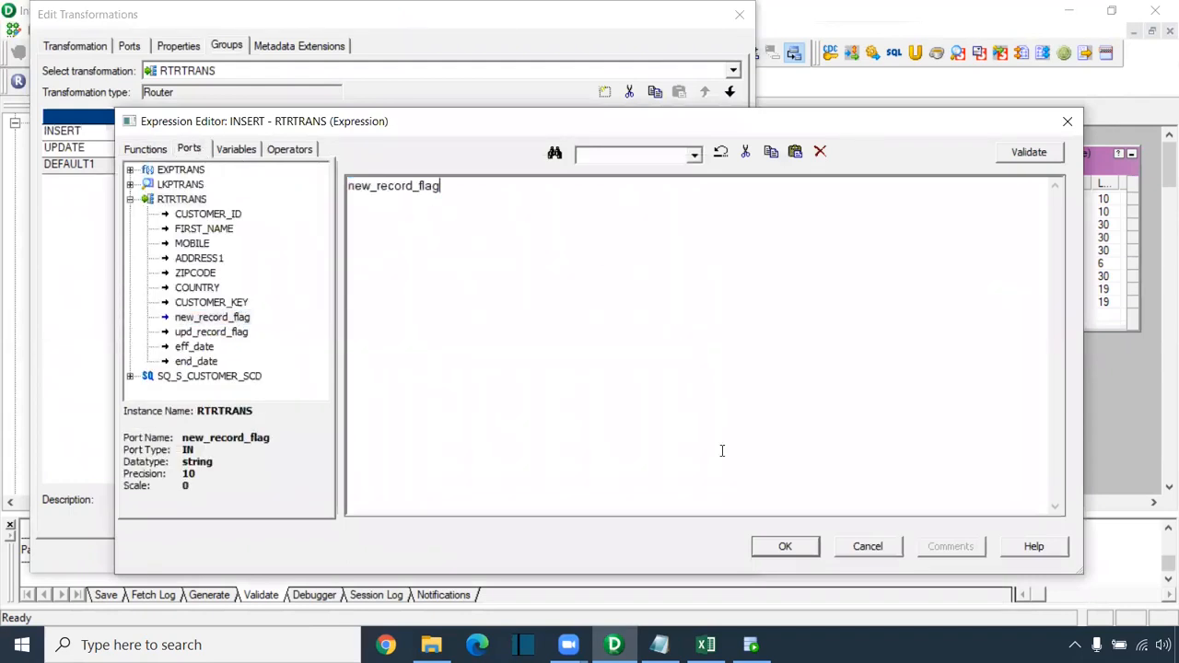
click(766, 546)
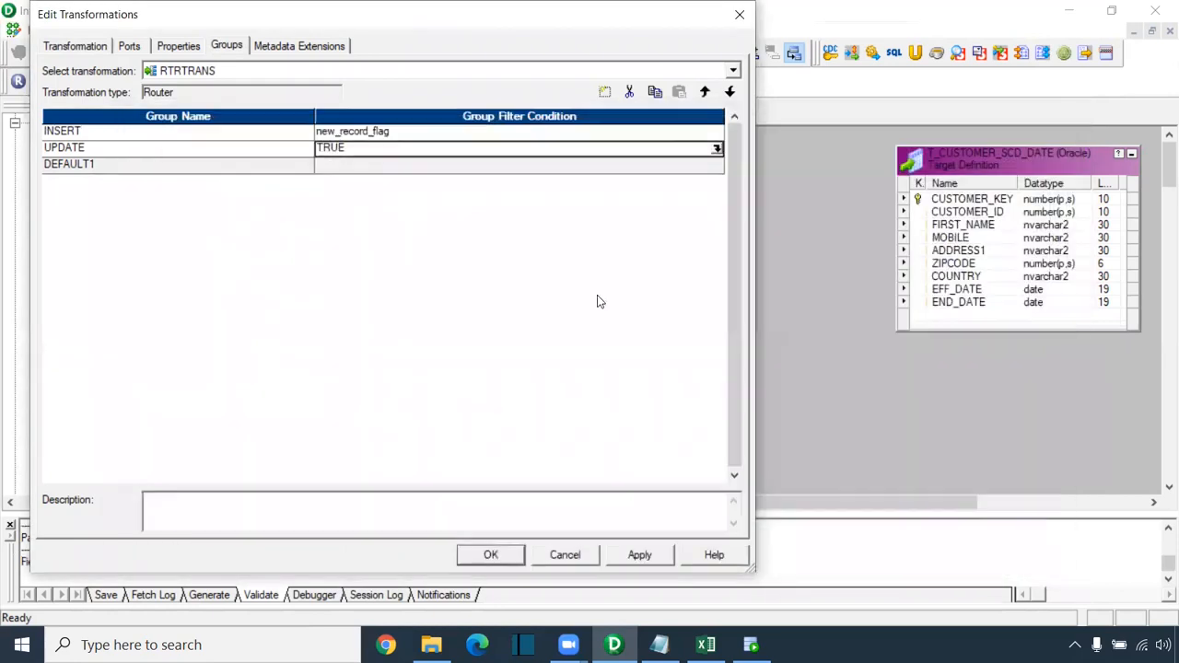
Step: Set the UPDATE group's filter condition to upd_record_flag and apply the Router changes
click(716, 149)
double_click(361, 188)
click(189, 149)
double_click(219, 333)
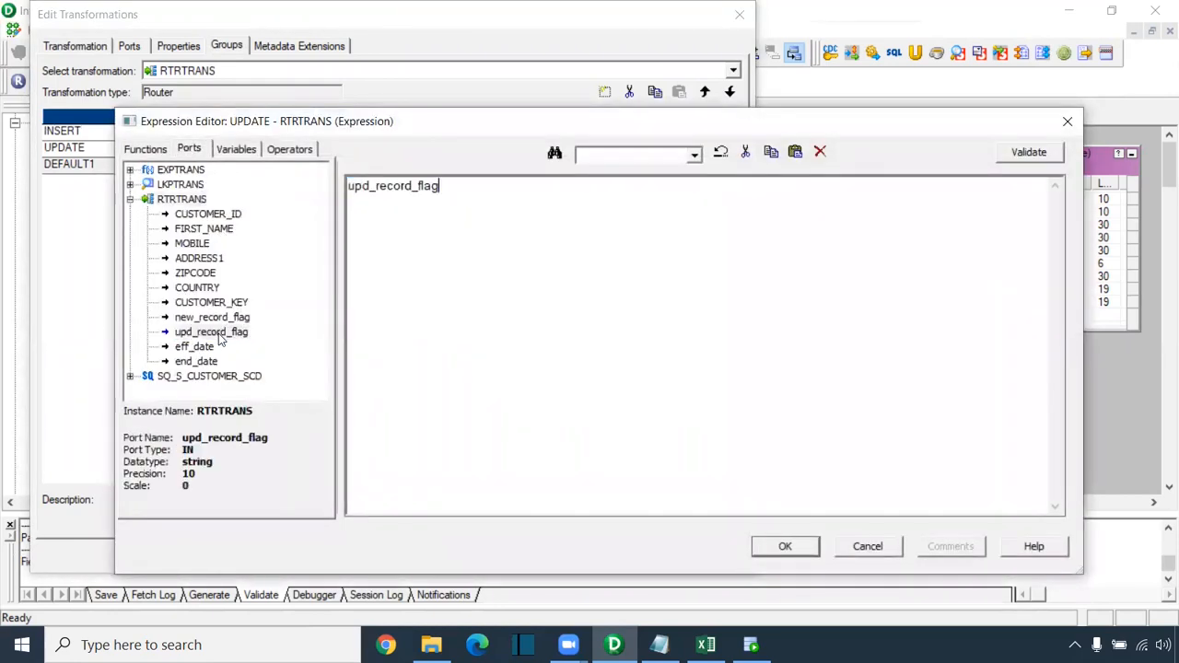
click(796, 548)
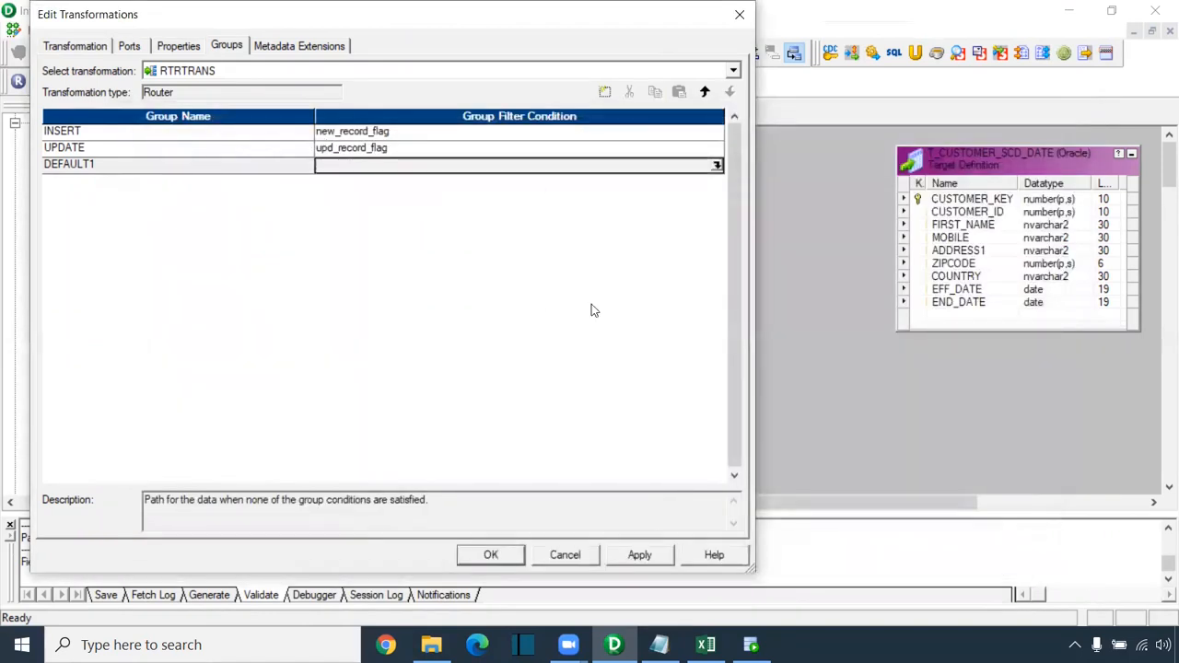
click(640, 554)
click(491, 554)
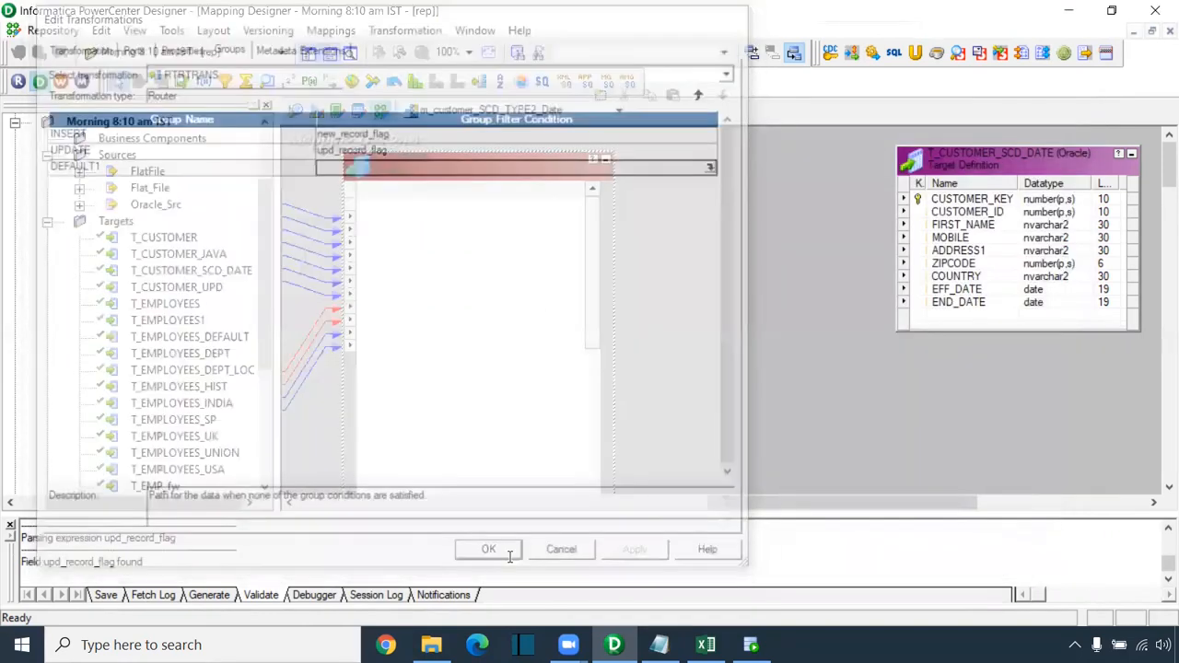
Step: Link INSERT group fields CUSTOMER_ID1 through COUNTRY1 to target columns CUSTOMER_ID through COUNTRY
drag(763, 506, 770, 509)
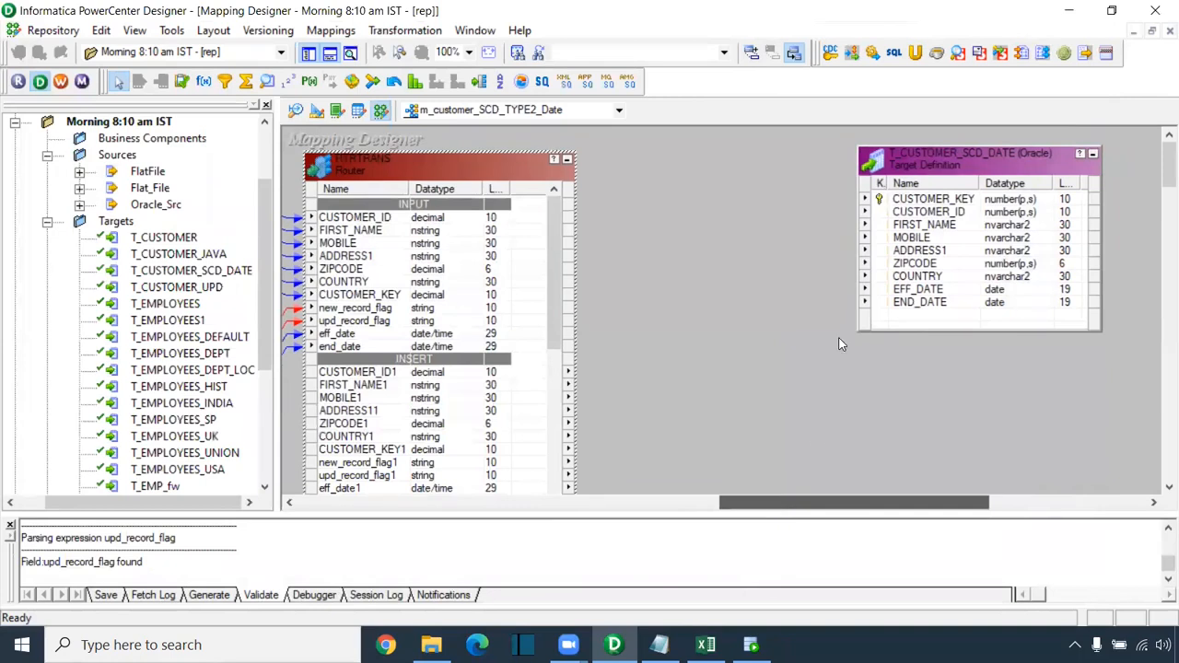
drag(552, 274, 553, 332)
click(387, 258)
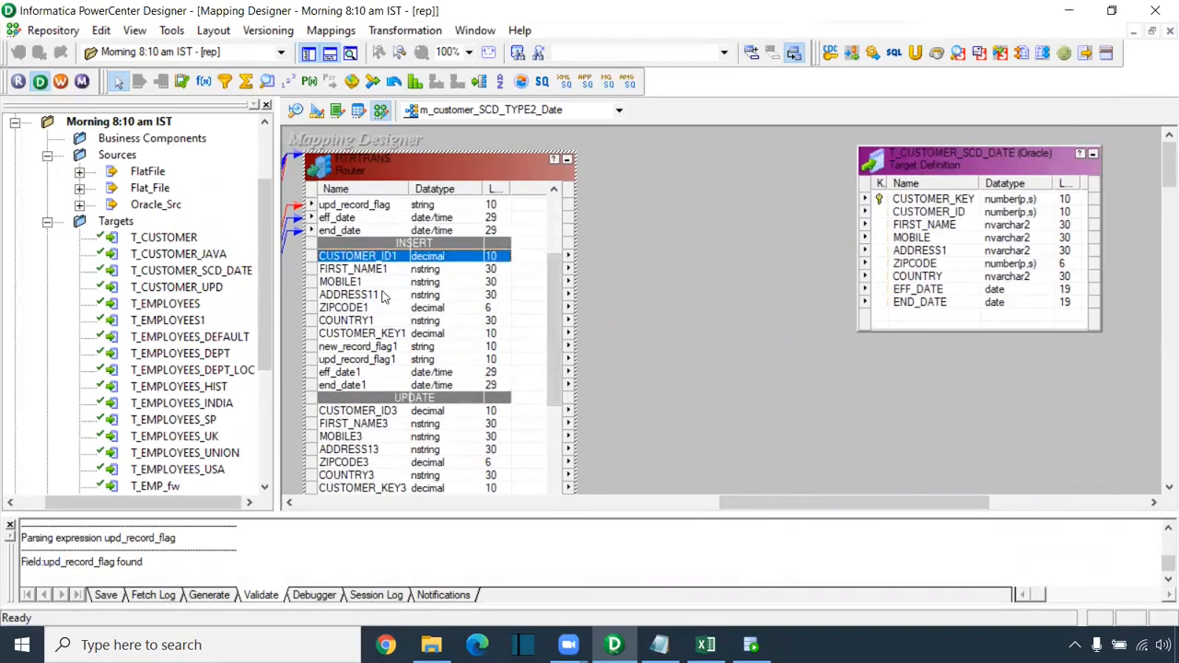
shift+click(373, 334)
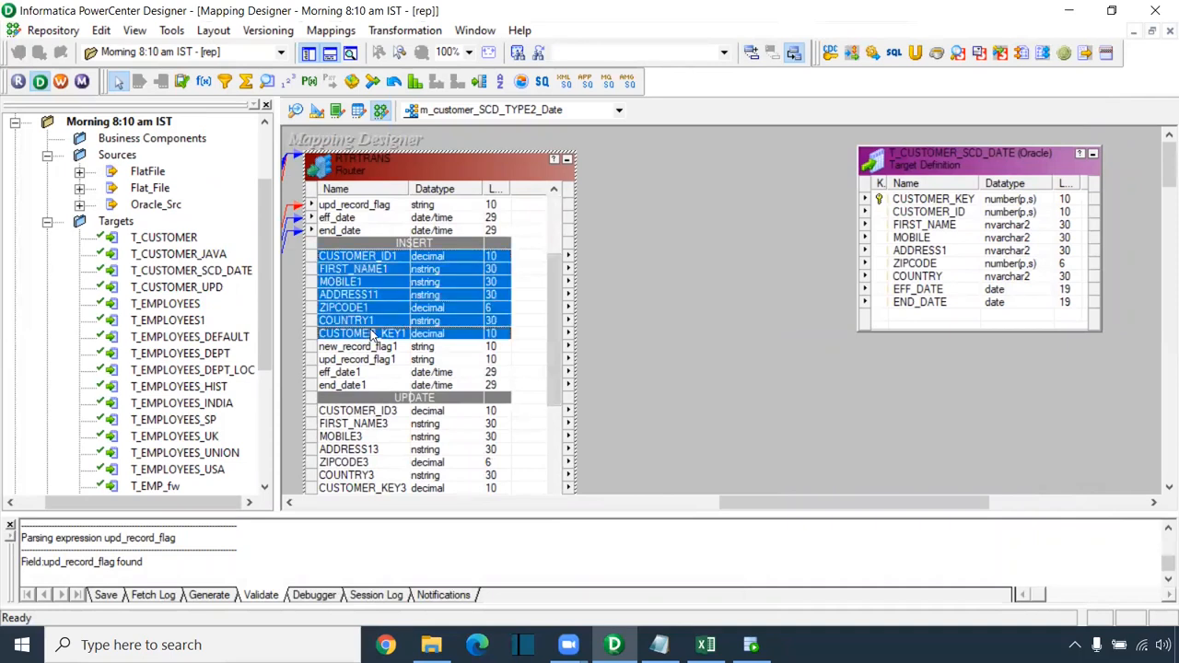
shift+click(377, 322)
drag(371, 263, 921, 214)
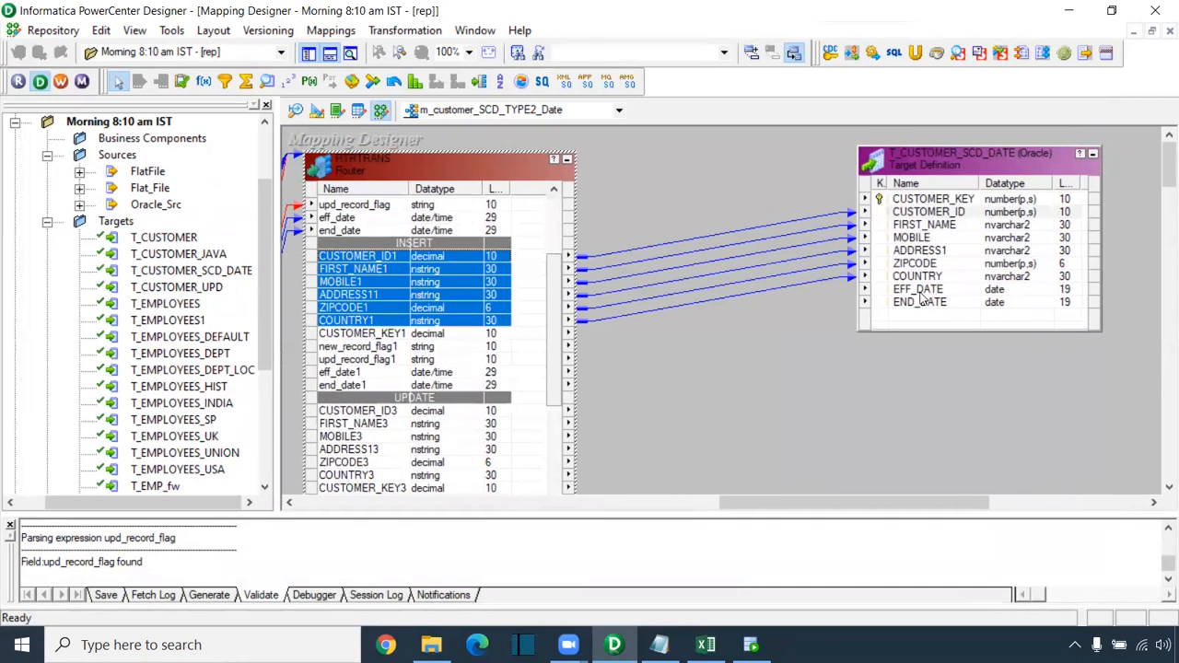
Step: Link eff_date1 and end_date1 to EFF_DATE and END_DATE, then rearrange the Router and target
drag(342, 371, 348, 385)
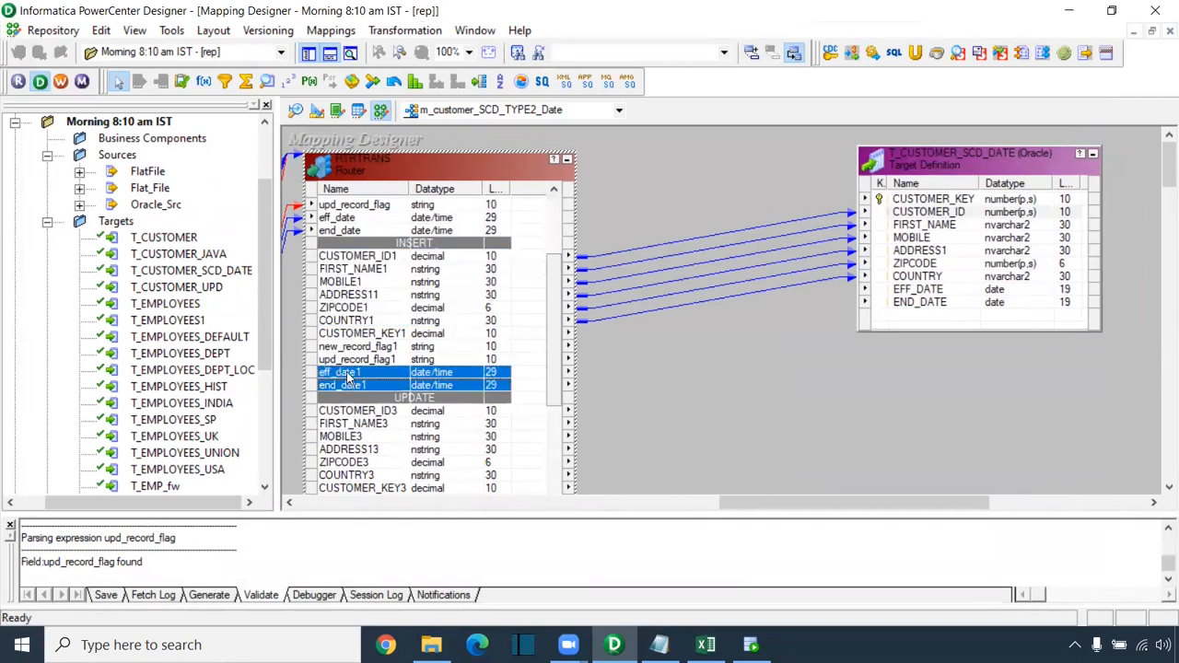
drag(755, 360, 915, 291)
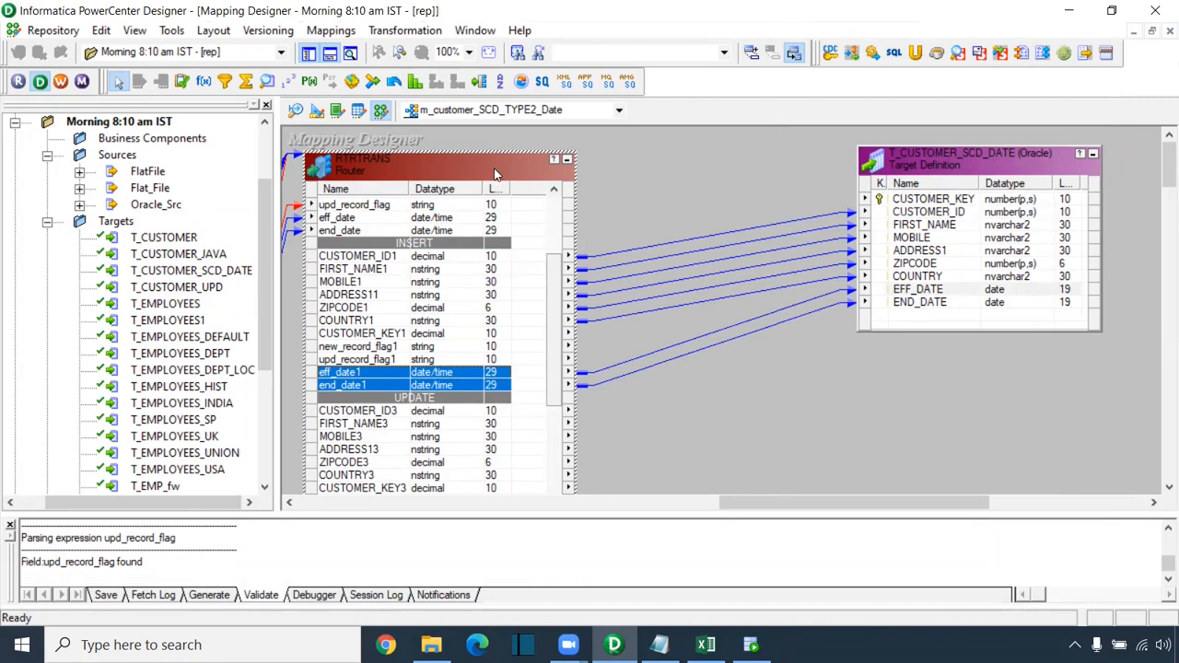
drag(497, 155, 497, 204)
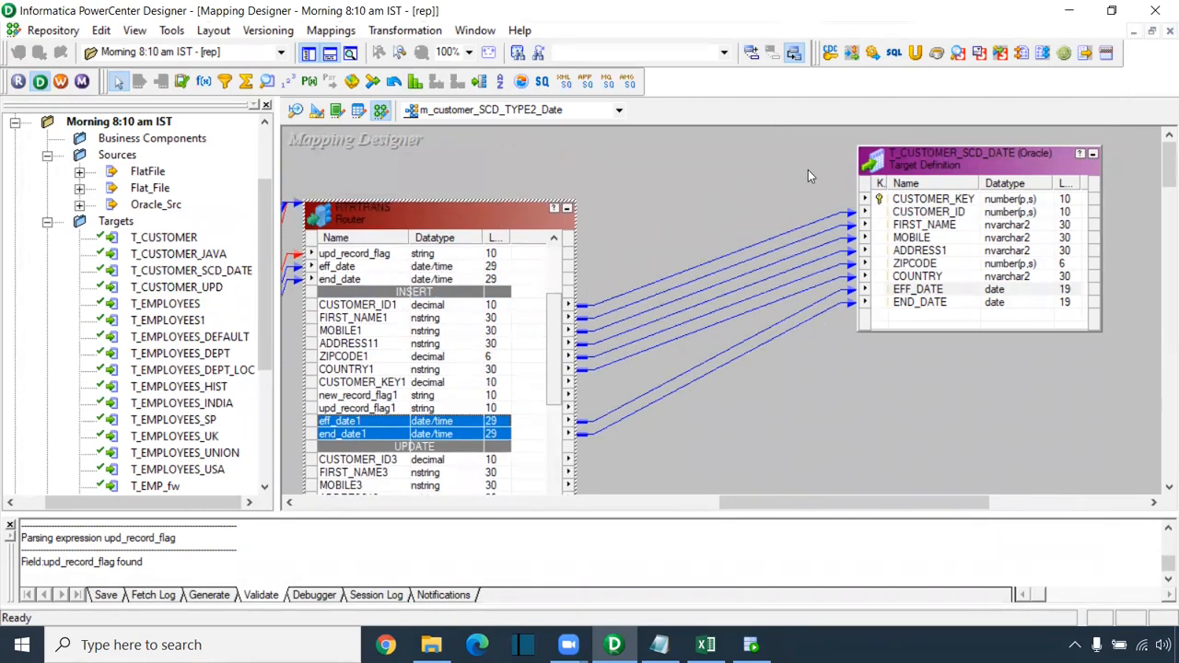
drag(920, 189, 964, 213)
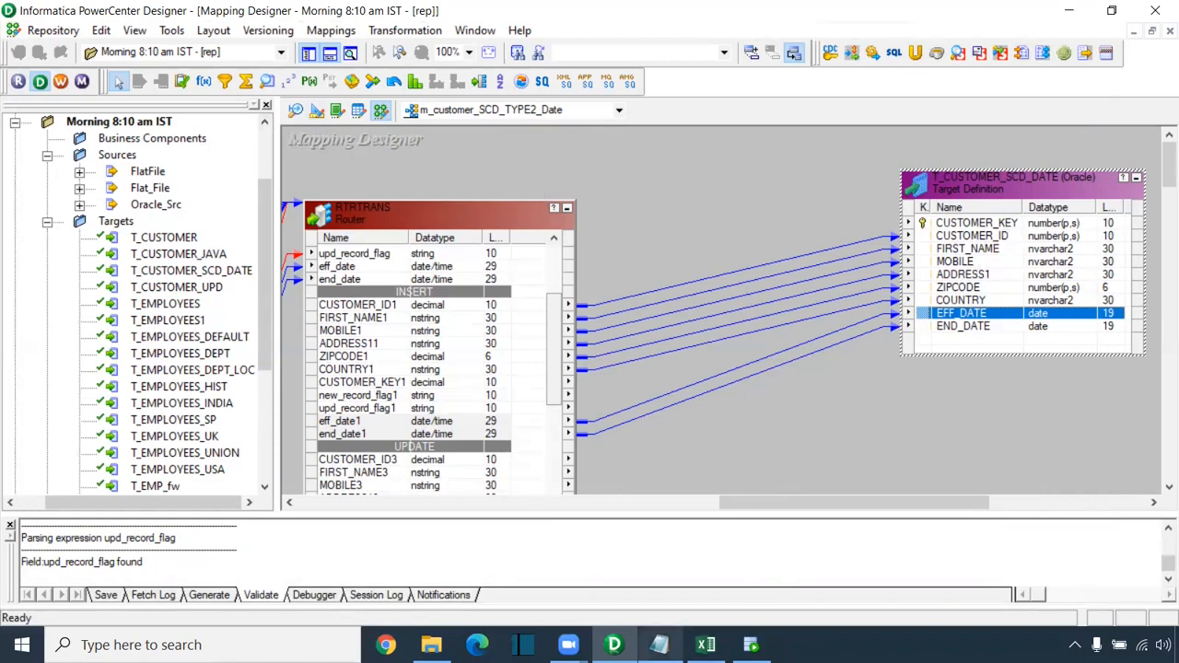
Step: Check the cust_key cells J7 to J14 on Excel's Type -2 Date sheet
click(705, 645)
click(376, 593)
drag(555, 294, 541, 410)
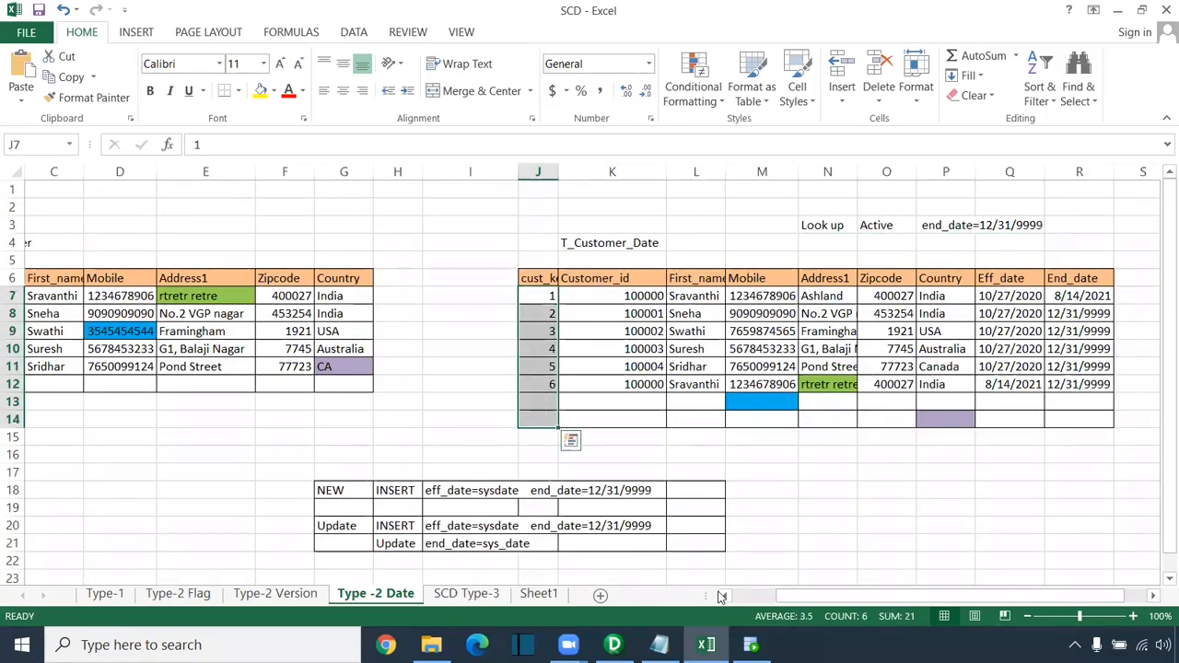
click(612, 644)
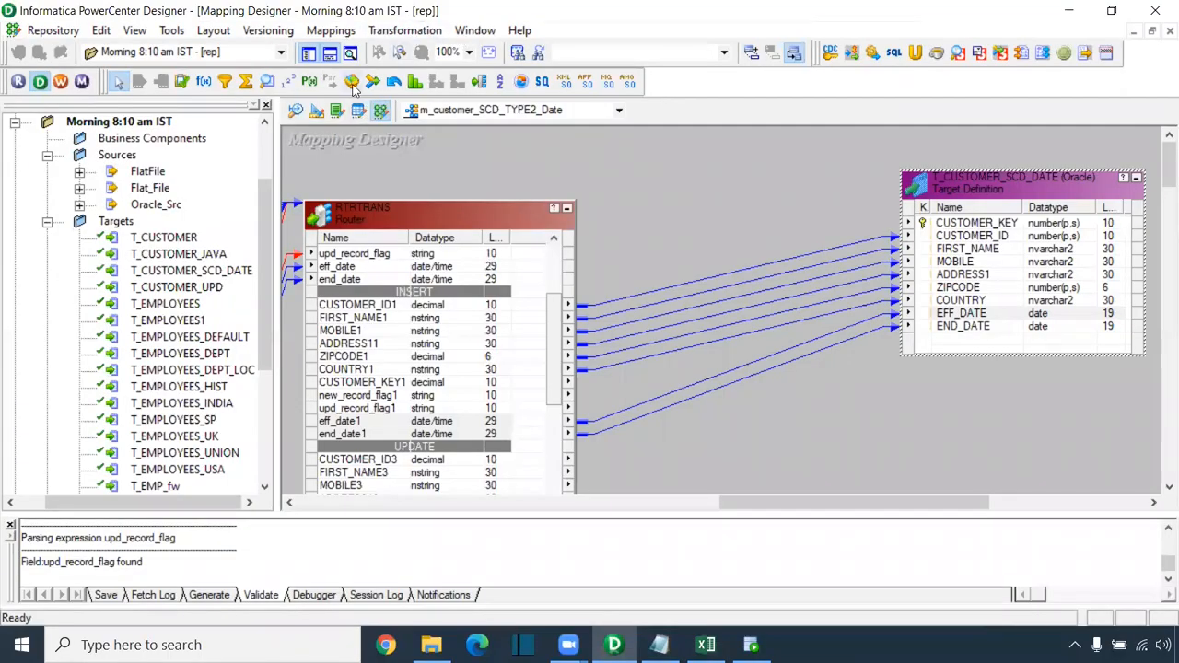
Step: Add a SEQTRANS sequence generator and link its NEXTVAL to CUSTOMER_KEY on T_CUSTOMER_SCD_DATE
click(289, 82)
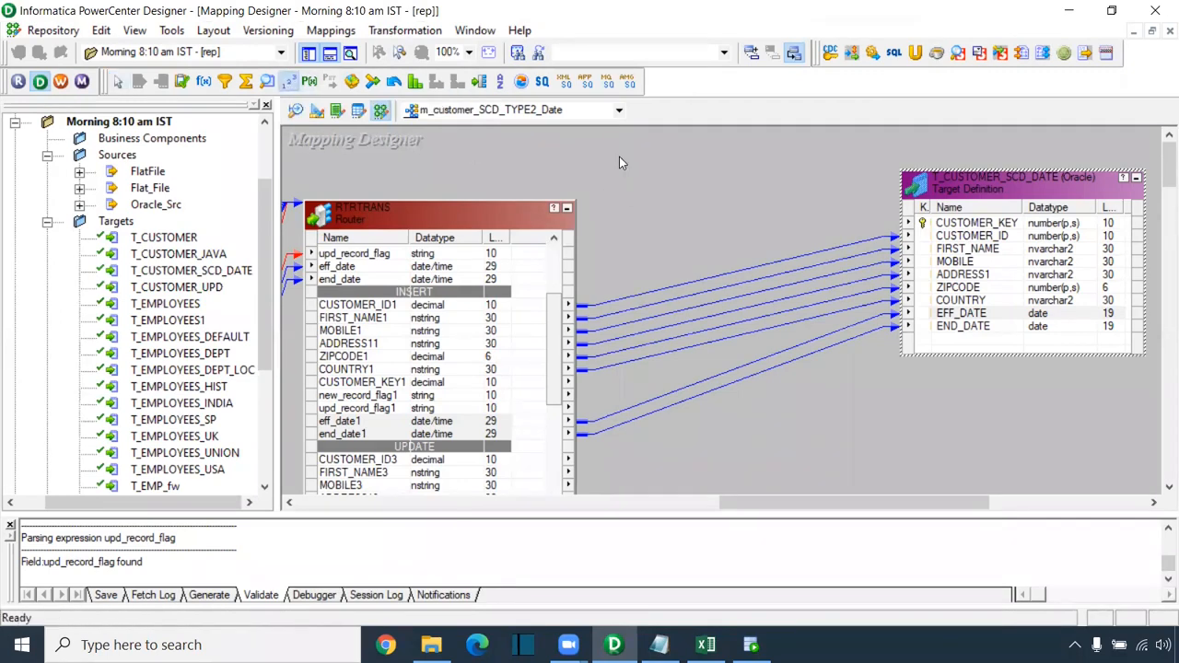
click(619, 156)
drag(665, 202, 958, 224)
drag(666, 173, 583, 164)
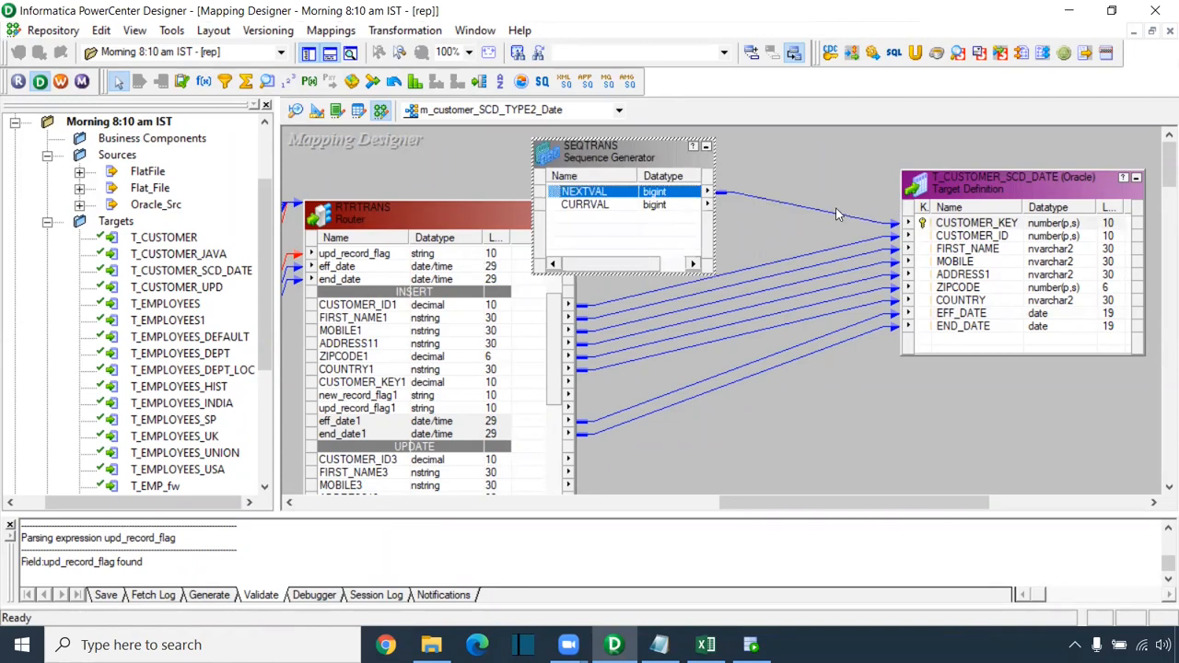
Step: Set the SEQTRANS Start Value to 1 and return to the mapping canvas
double_click(634, 192)
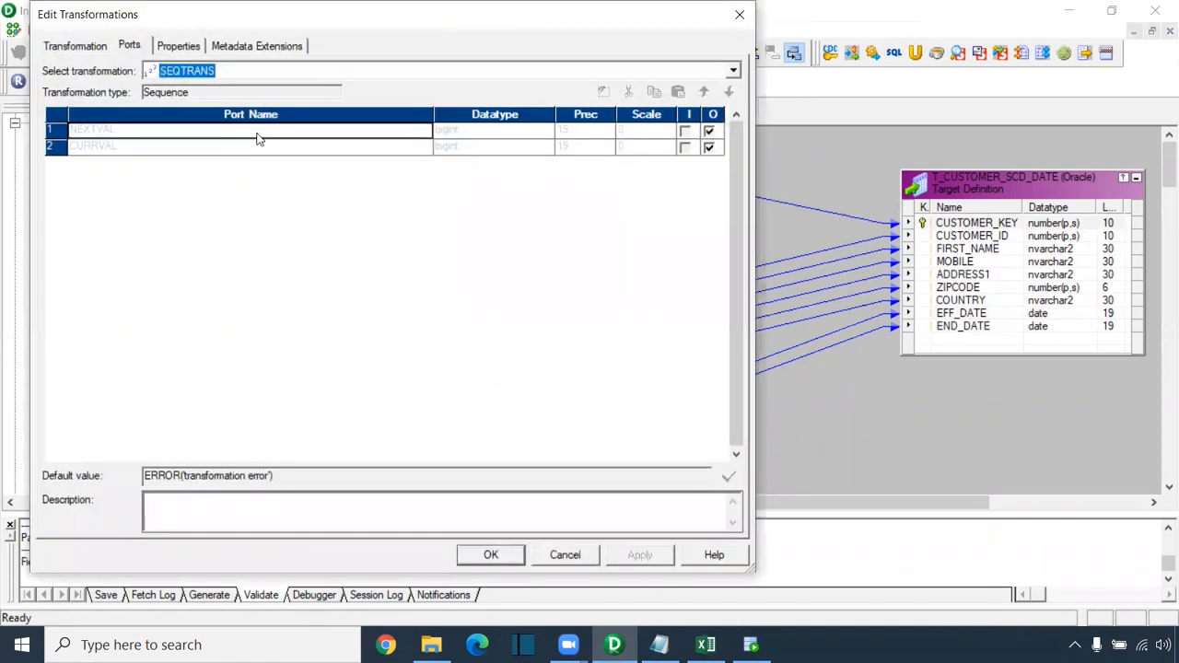
click(192, 47)
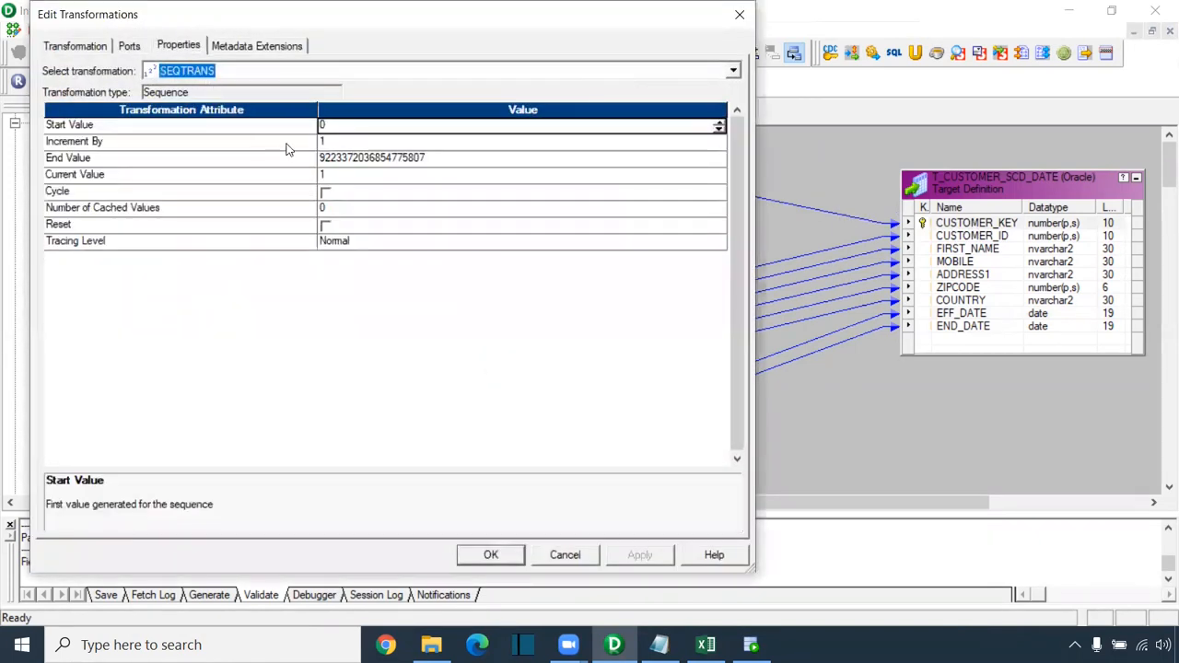
click(325, 127)
drag(332, 124, 307, 124)
text(1)
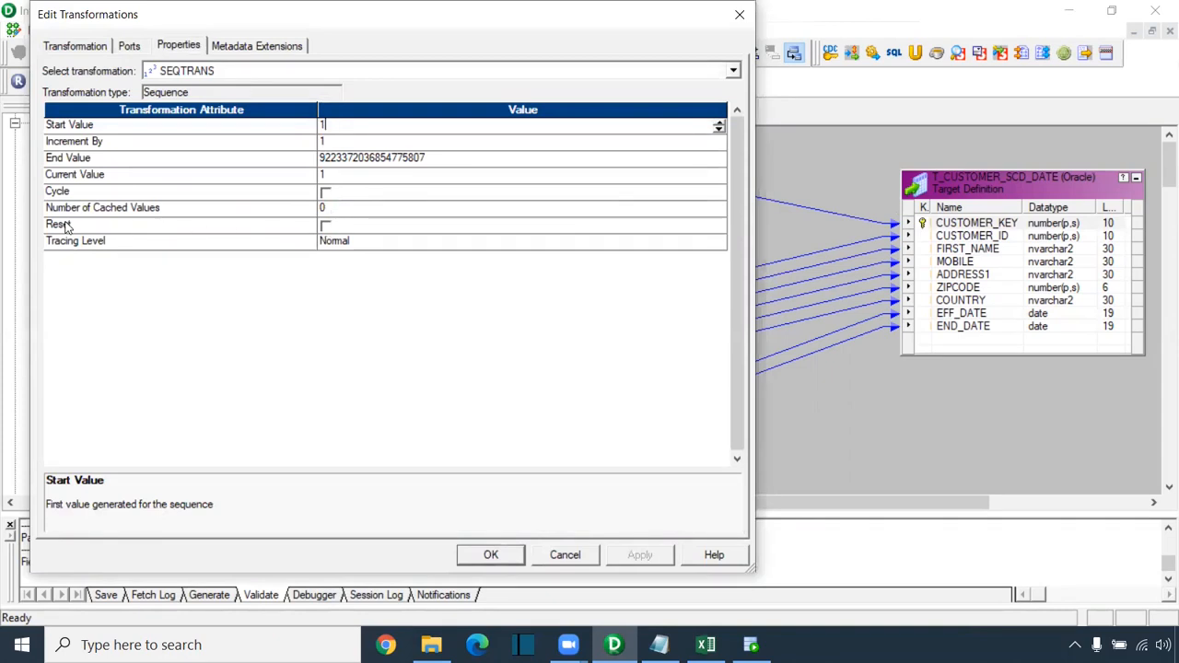
click(491, 554)
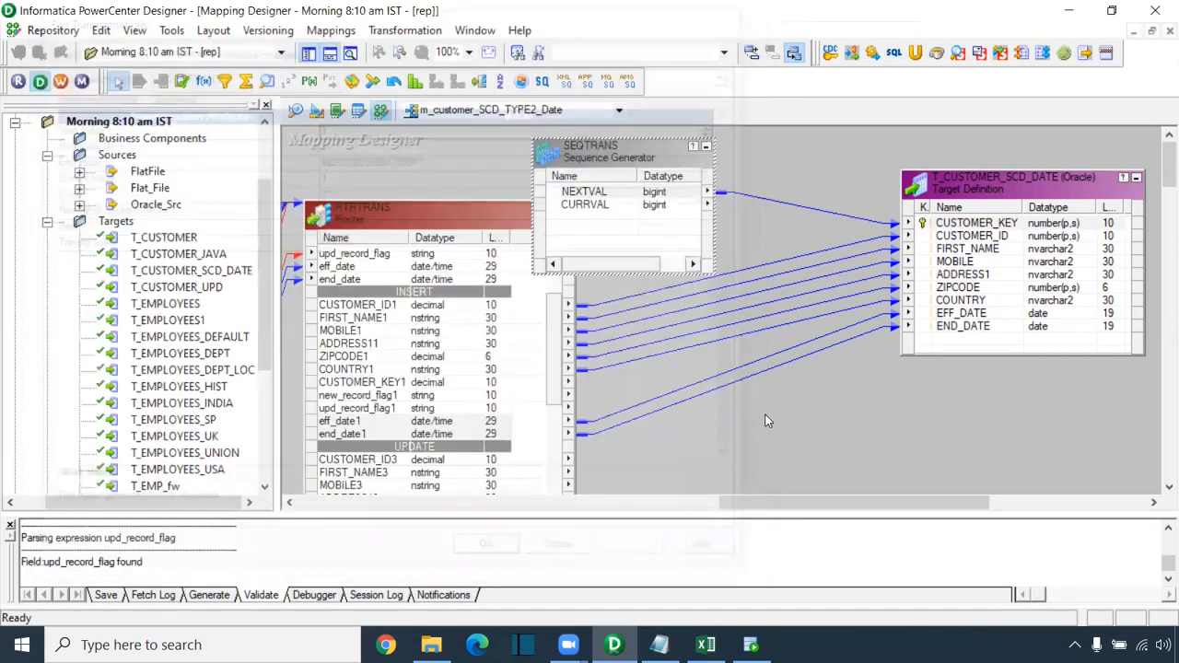
click(759, 177)
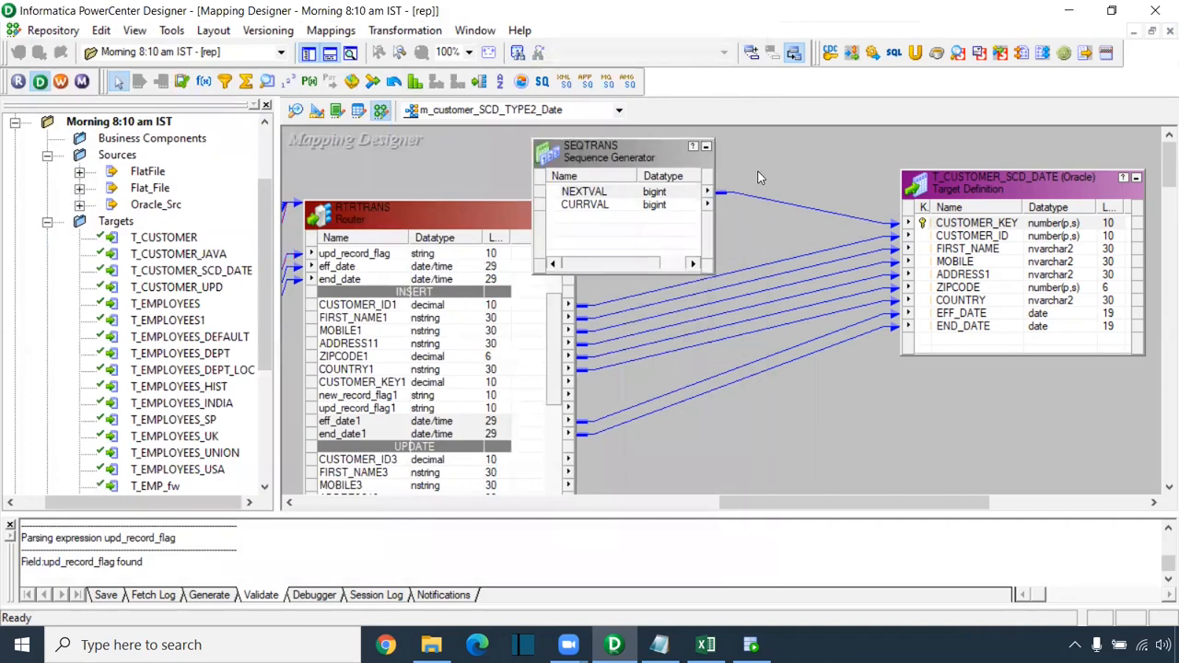
Step: Save the mapping and mark the NEW insert rule in row 18 of the Excel SCD workbook
key(ctrl+s)
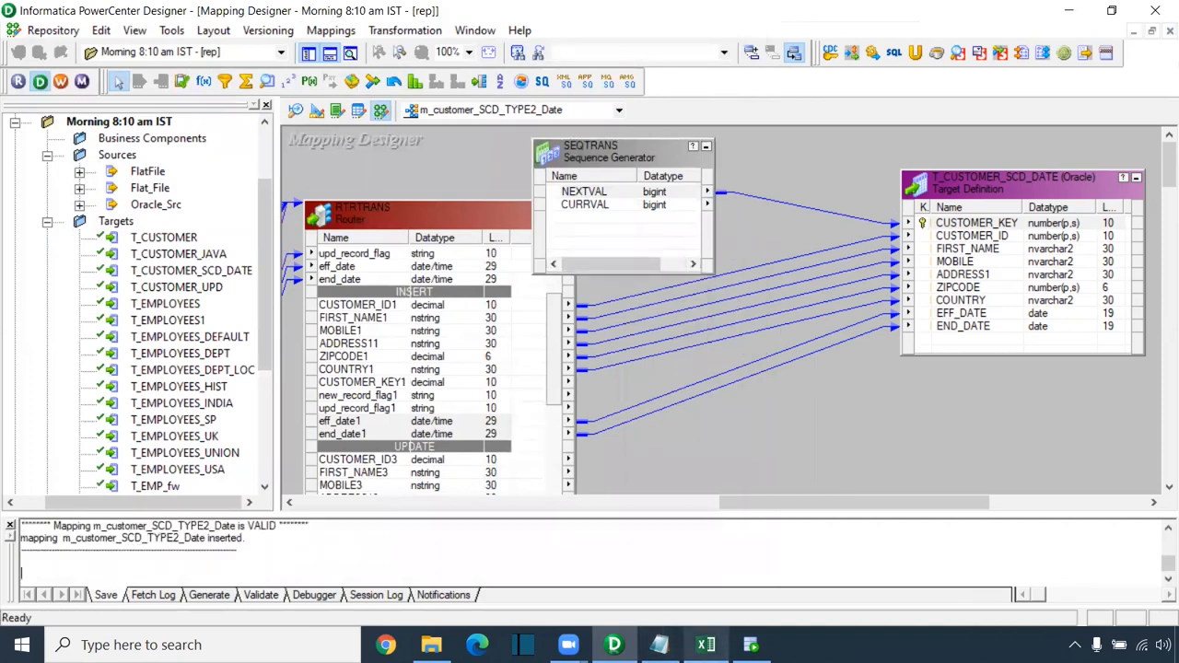
click(705, 644)
drag(309, 498, 784, 496)
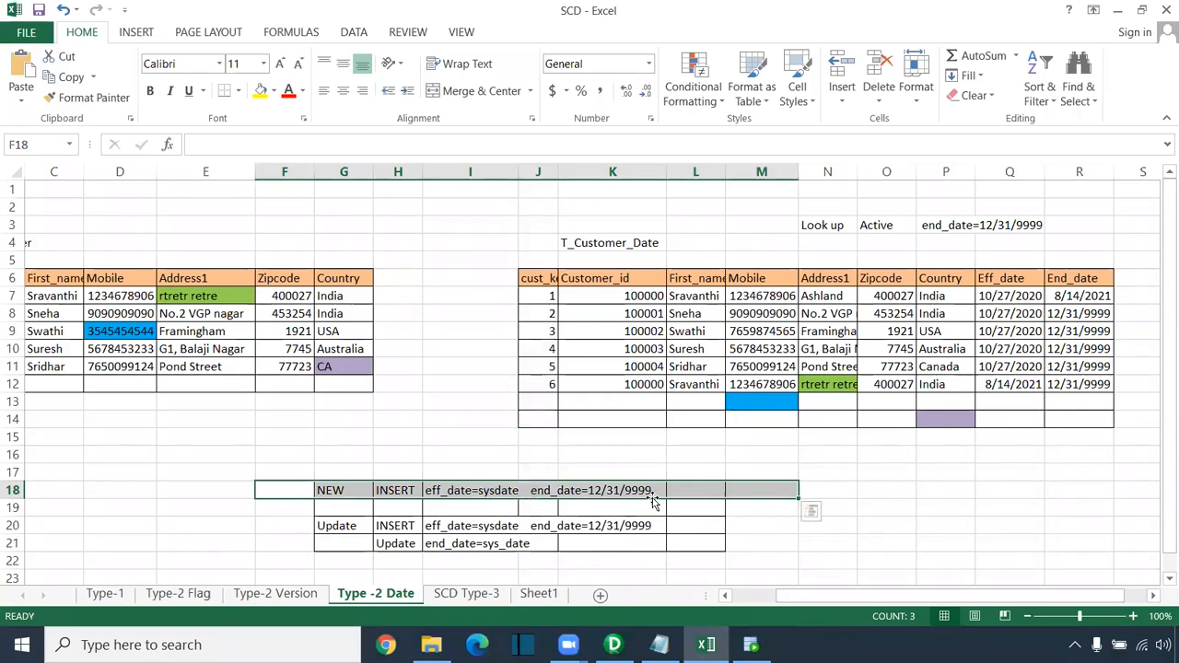
Step: Move the T_CUSTOMER_SCD_DATE target up and left beside SEQTRANS in Designer
key(alt+Tab)
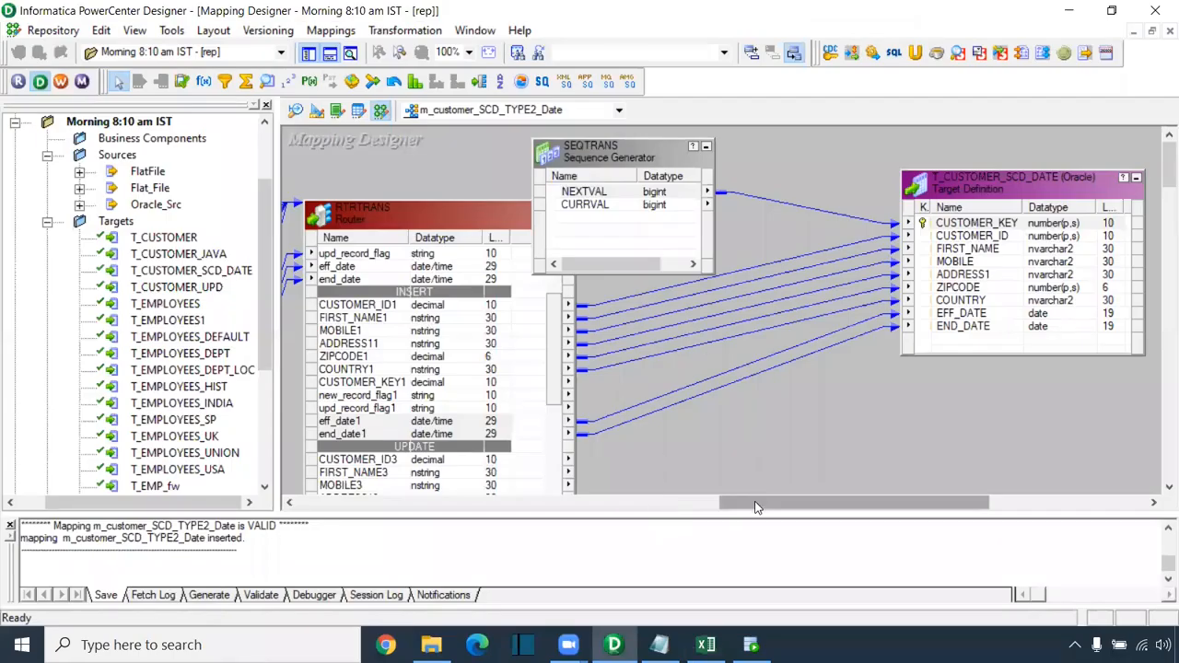
mouse_move(759, 513)
mouse_down()
mouse_move(854, 512)
mouse_move(744, 512)
mouse_up()
drag(601, 318, 601, 406)
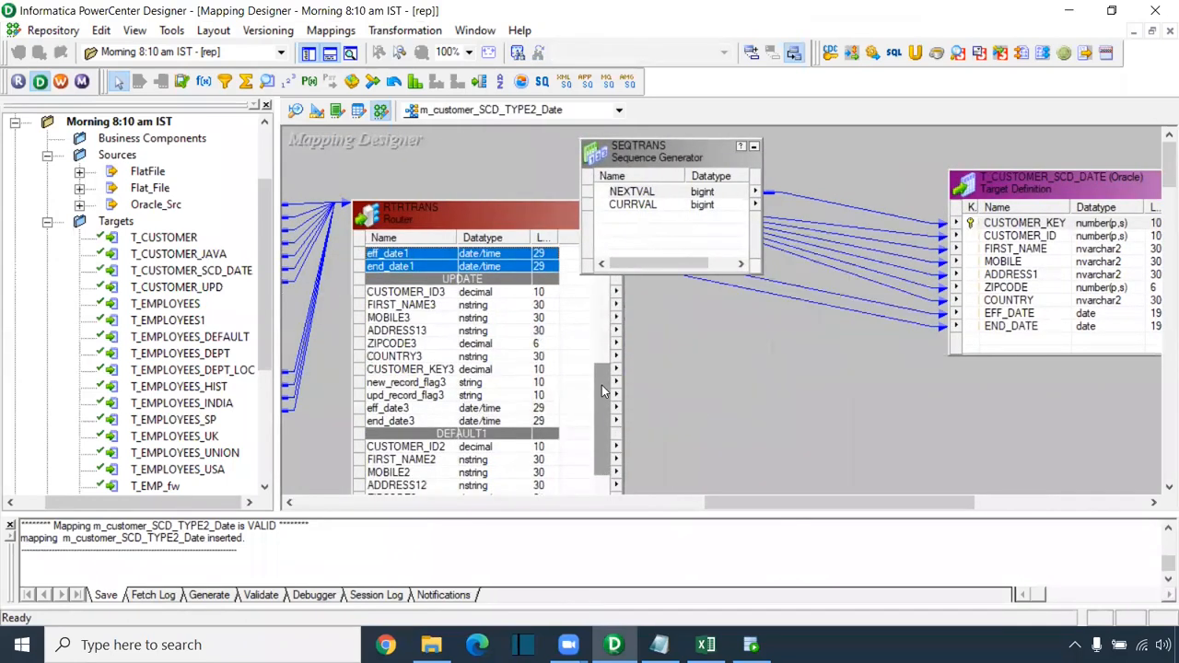
drag(1018, 191, 947, 158)
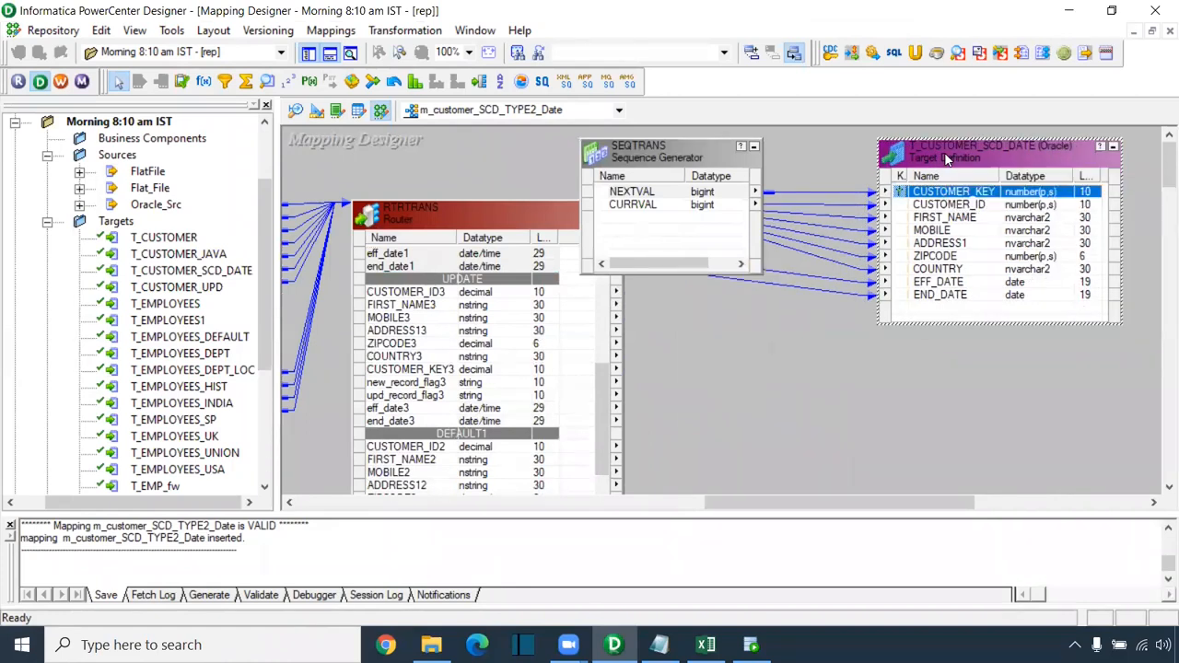
Step: Paste two copies of the T_CUSTOMER_SCD_DATE target below the original
key(ctrl+c)
key(ctrl+v)
key(ctrl+v)
drag(924, 194, 950, 413)
drag(863, 195, 990, 458)
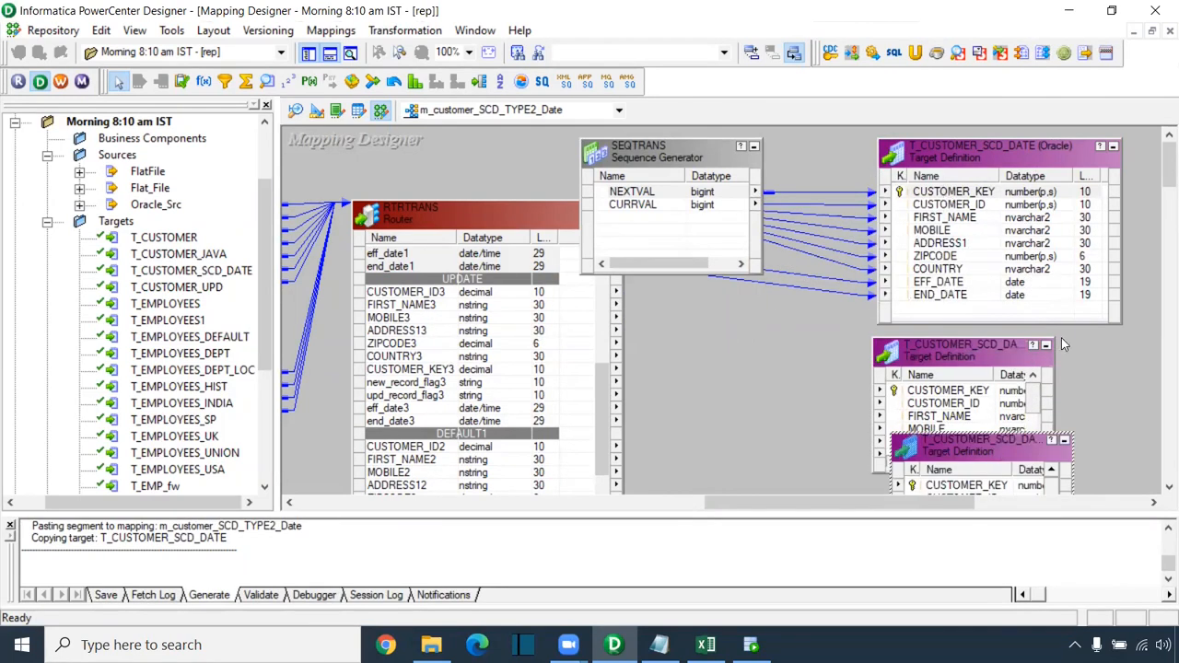
Step: Link the router's UPDATE ports CUSTOMER_ID3 through COUNTRY3 to T_CUSTOMER_SCD_DATE2's columns
click(330, 55)
click(511, 343)
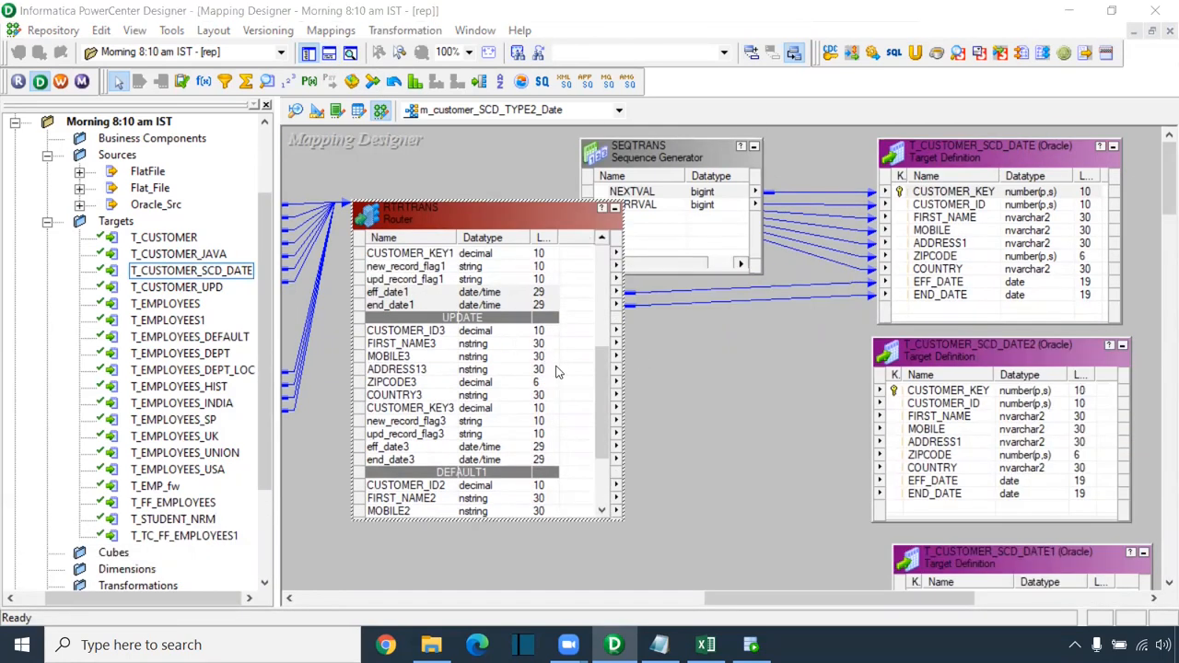
click(438, 331)
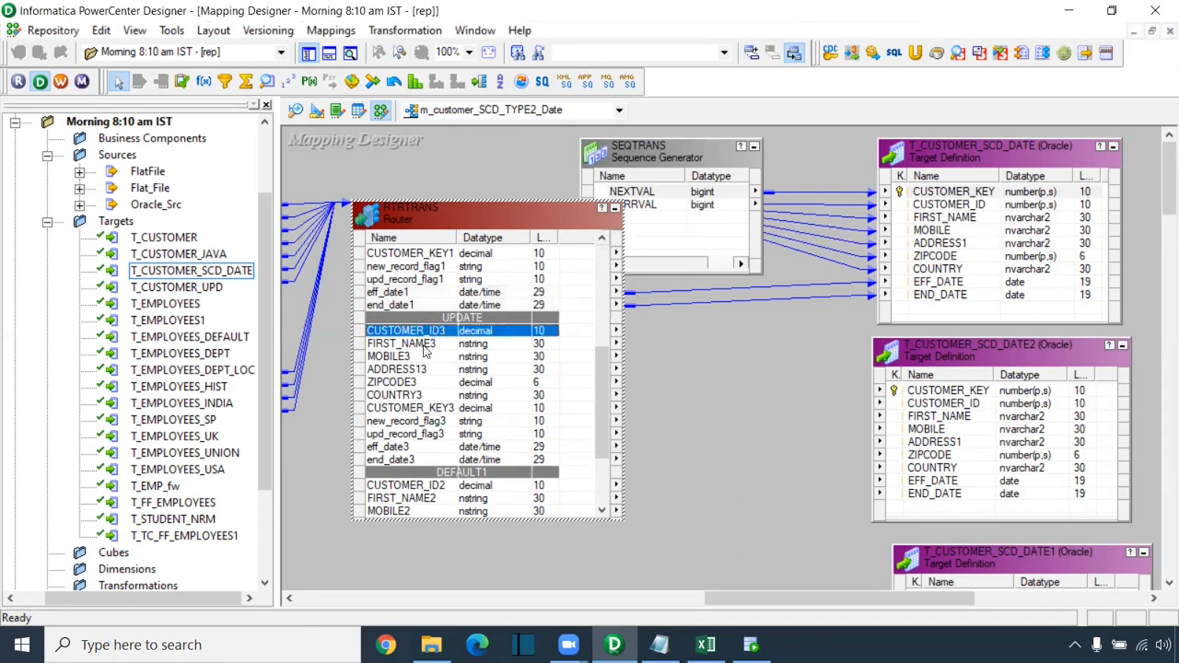
shift+click(405, 396)
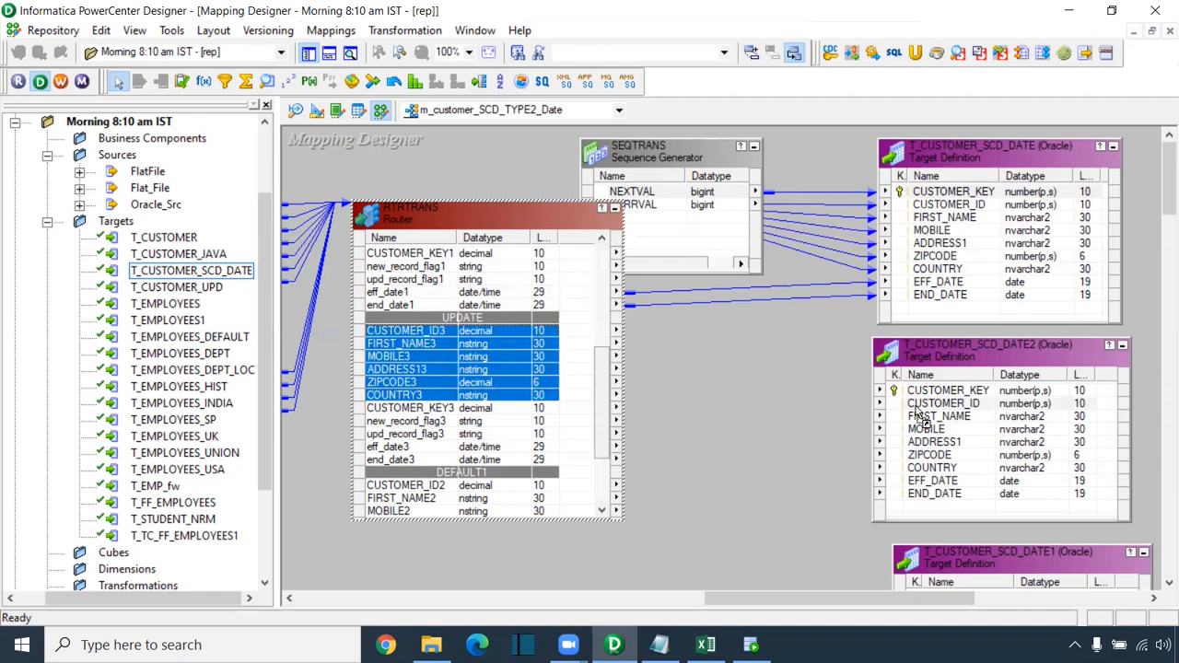
drag(918, 414, 921, 410)
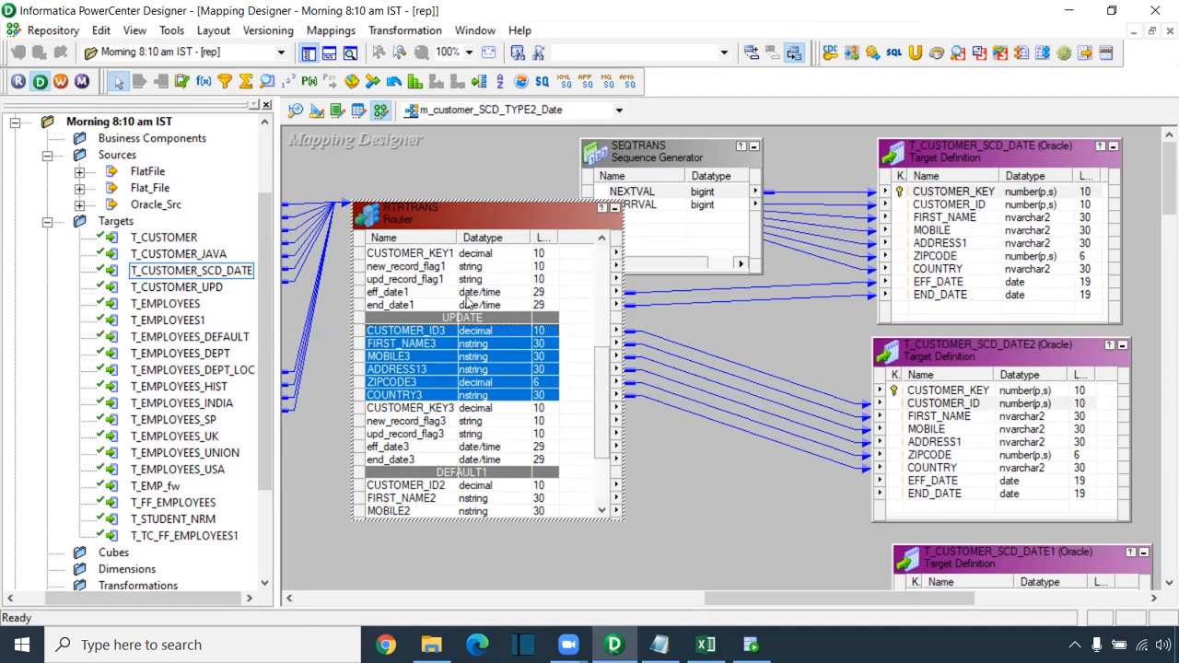
Step: Link eff_date3, end_date3 and SEQTRANS NEXTVAL to EFF_DATE, END_DATE and CUSTOMER_KEY of T_CUSTOMER_SCD_DATE2
click(402, 447)
shift+click(401, 460)
drag(401, 447, 932, 483)
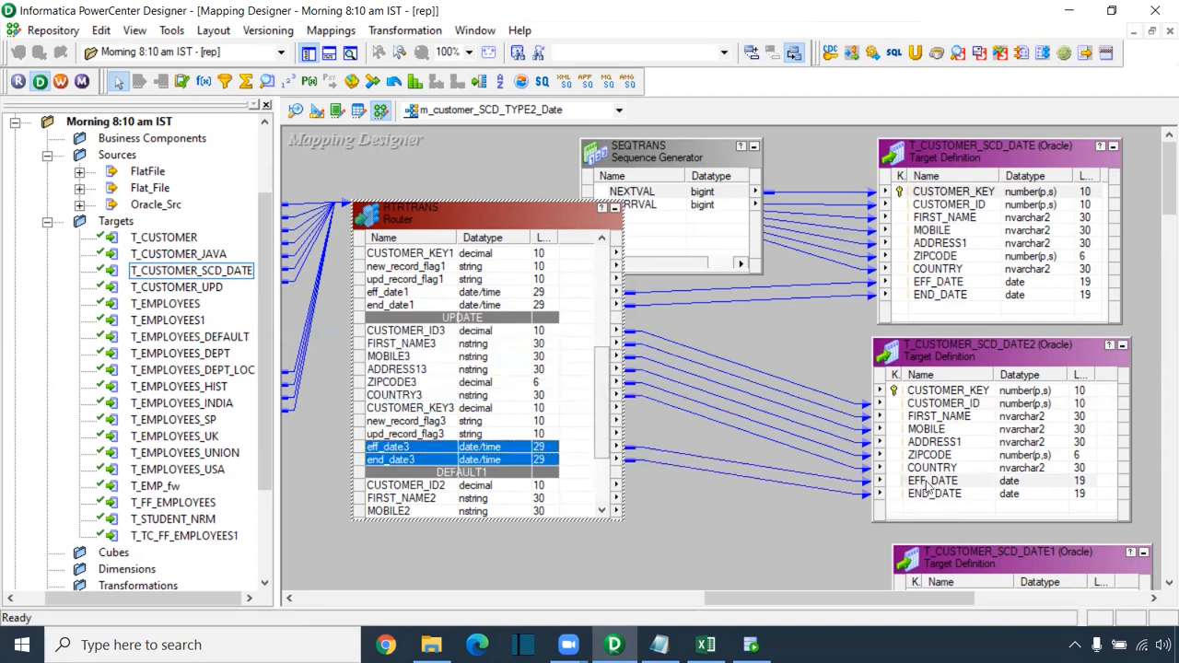
click(683, 196)
drag(642, 153, 553, 145)
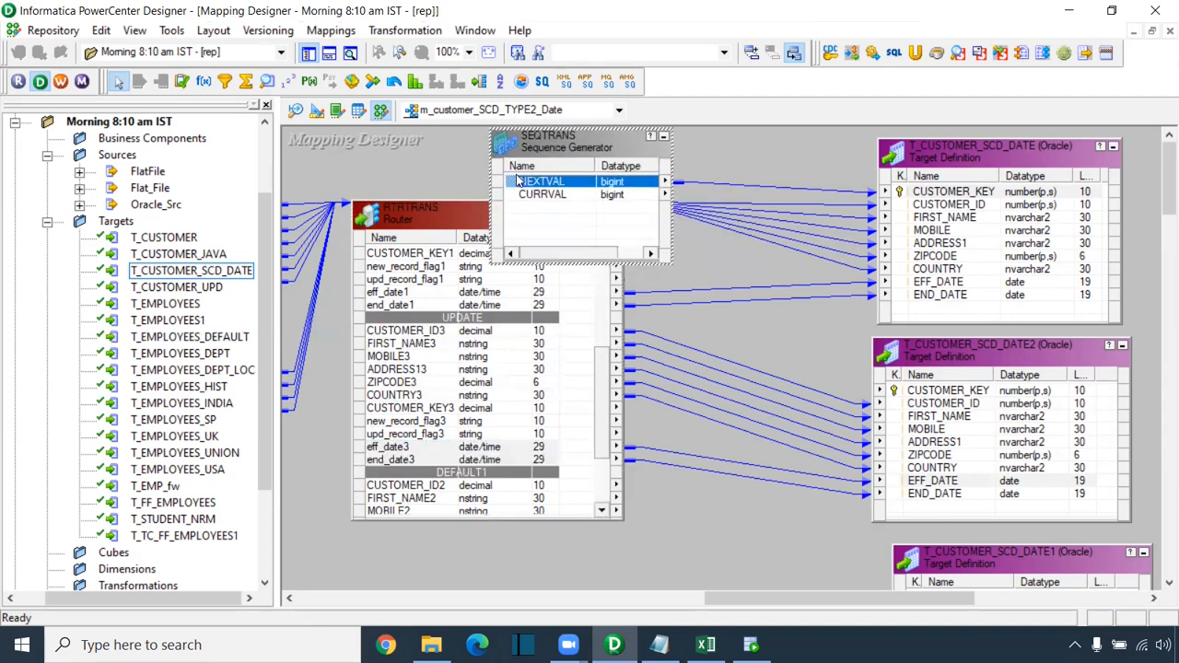
drag(513, 184, 921, 392)
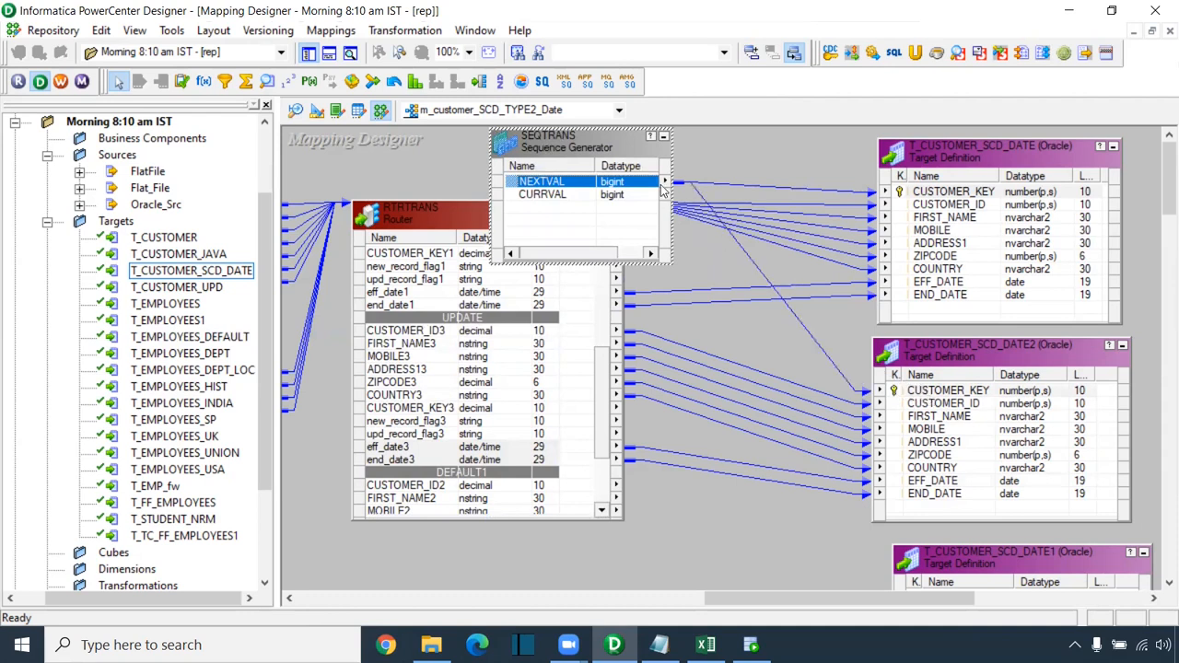
click(714, 186)
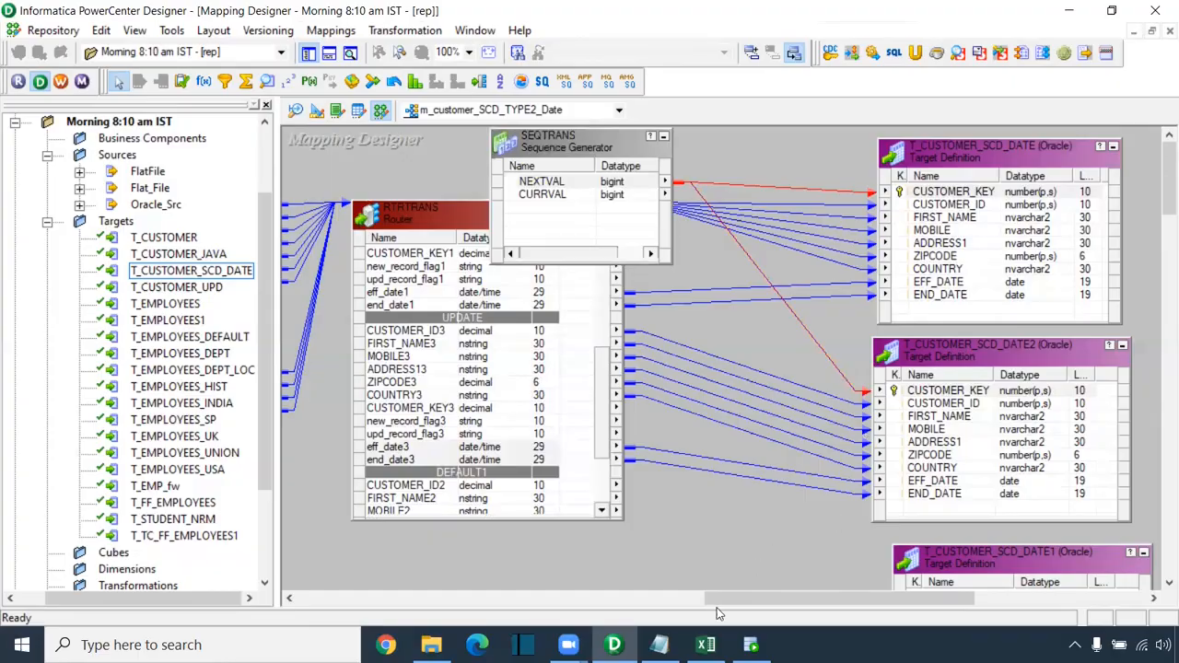
click(705, 645)
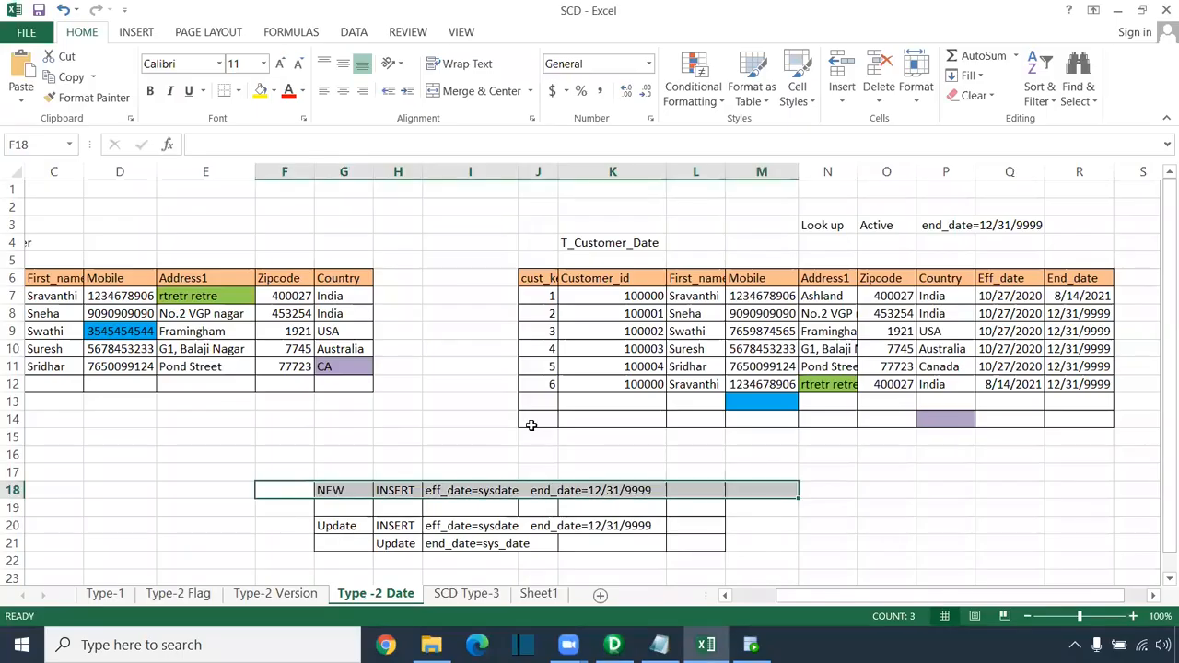
Step: Review rows 7–12 of the Type -2 Date sheet, undoing a trial edit of J12's key
click(551, 296)
drag(547, 329, 1079, 366)
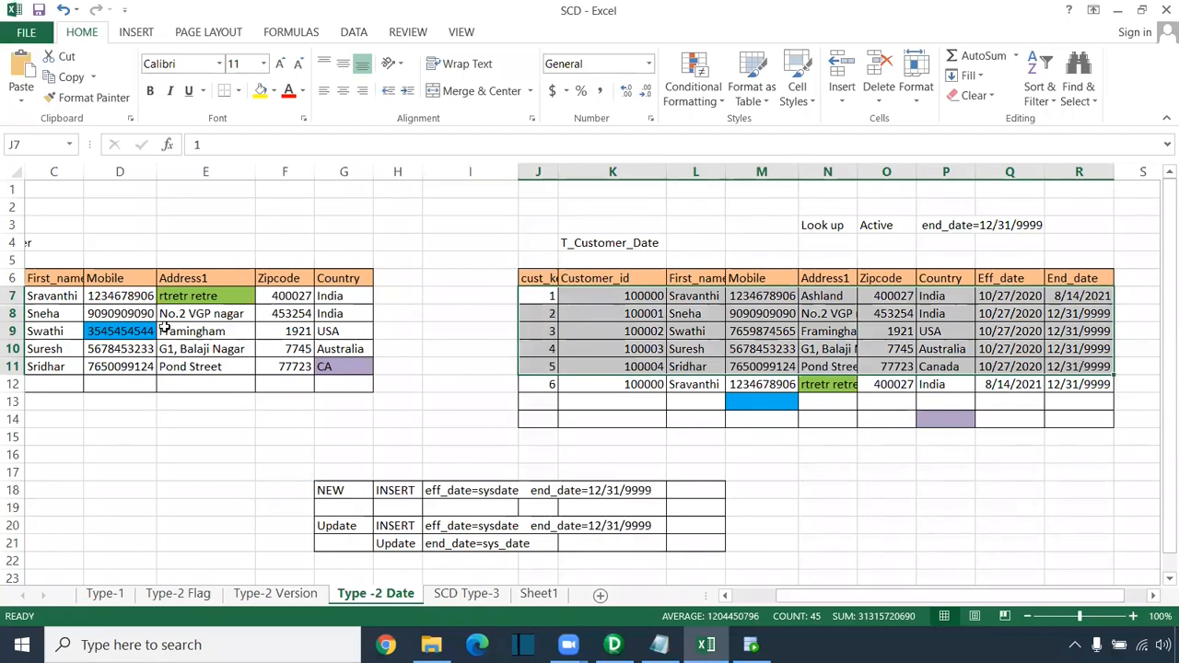
drag(542, 385, 1096, 385)
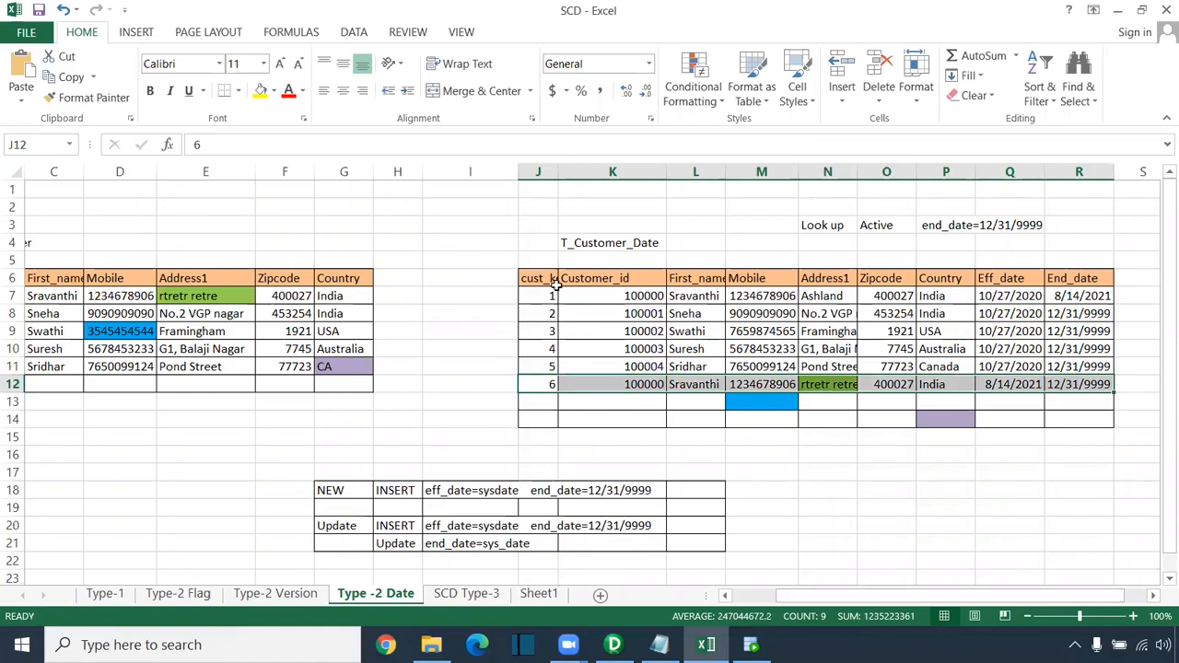
click(547, 384)
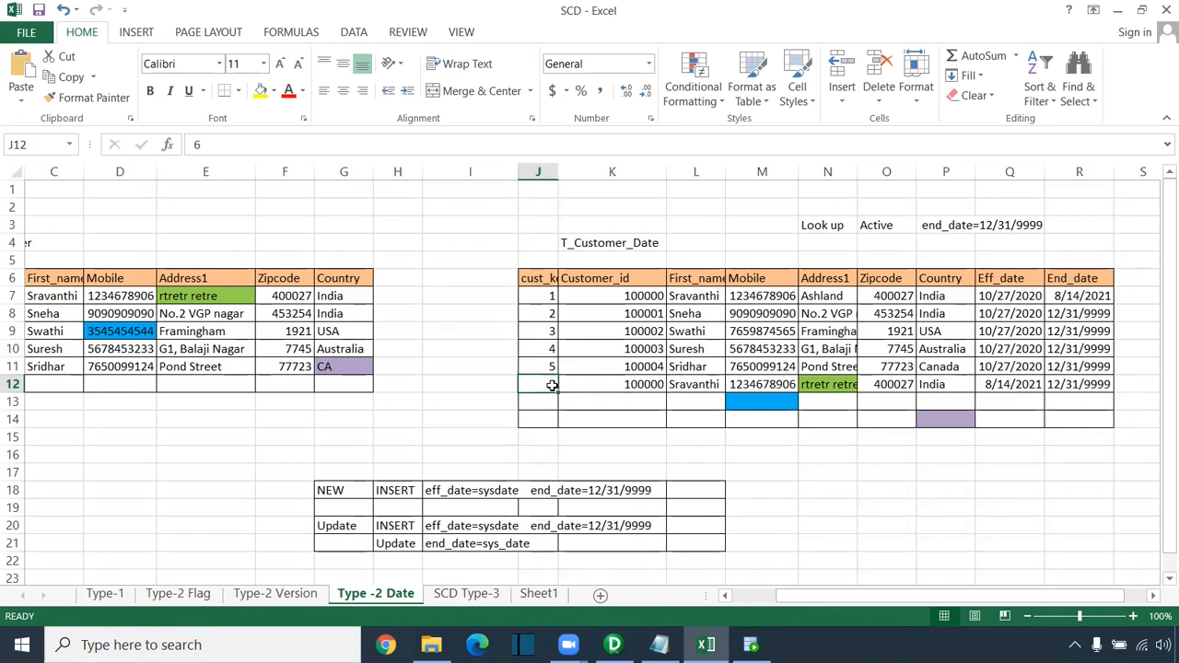
text(1)
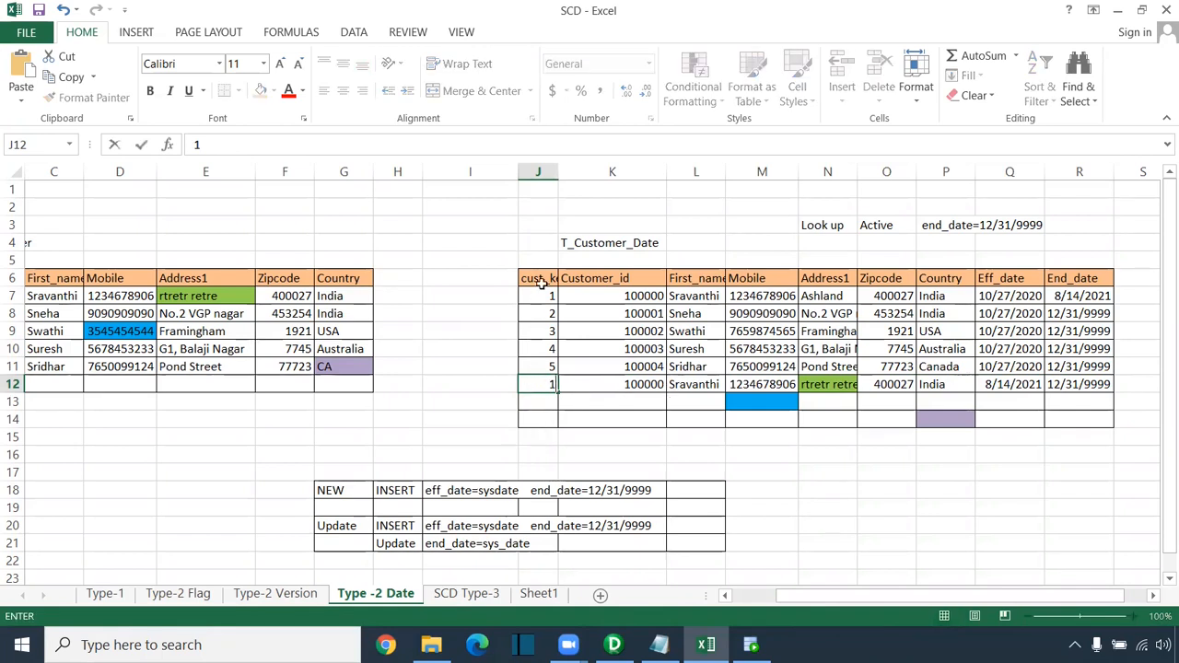
click(579, 434)
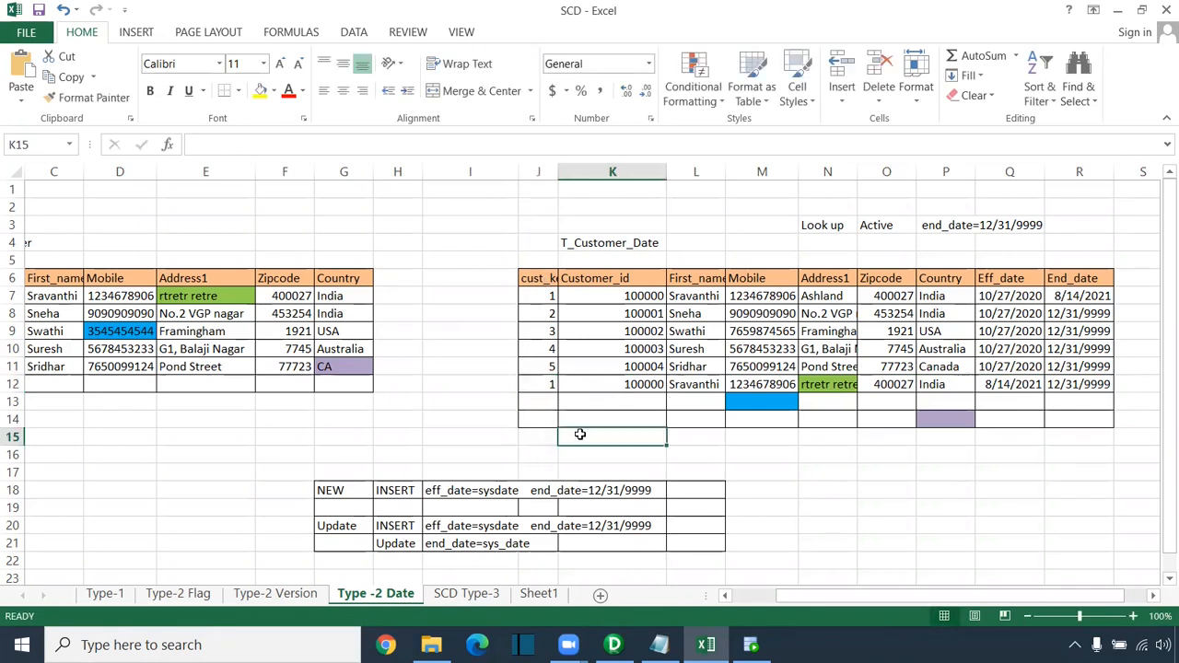
key(ctrl+z)
drag(539, 278, 542, 411)
key(alt+Tab)
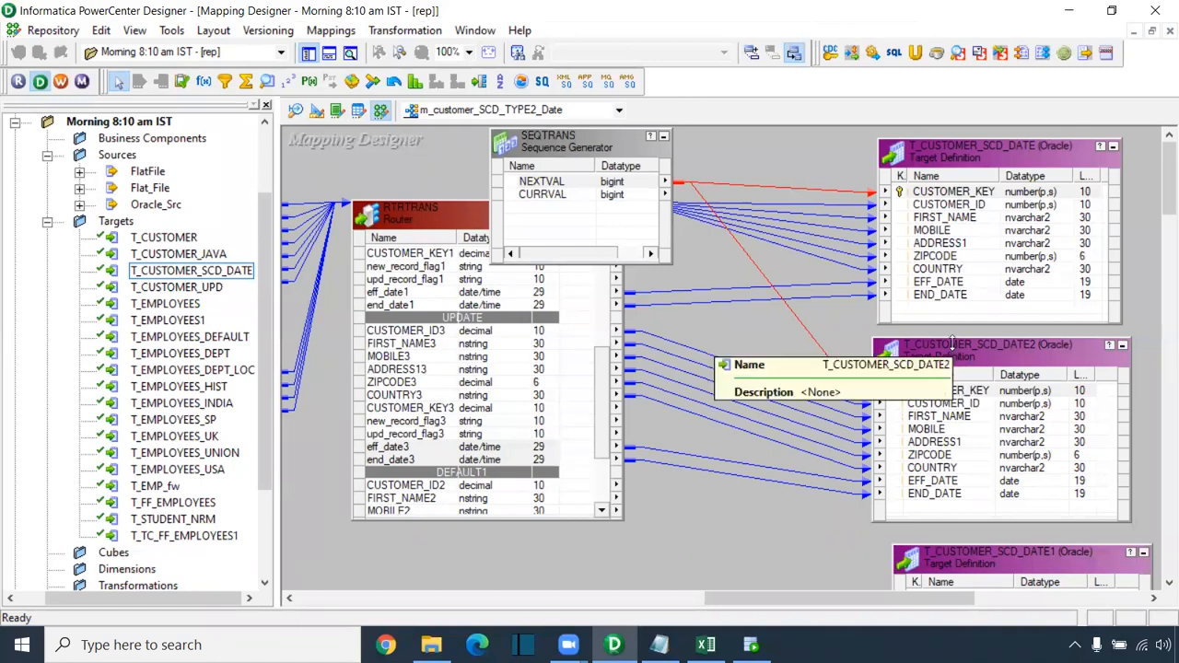
Step: Draw an UPDTRANS Update Strategy between router and targets, feeding it CUSTOMER_KEY3 from the UPDATE group
click(949, 390)
drag(1158, 198, 1158, 226)
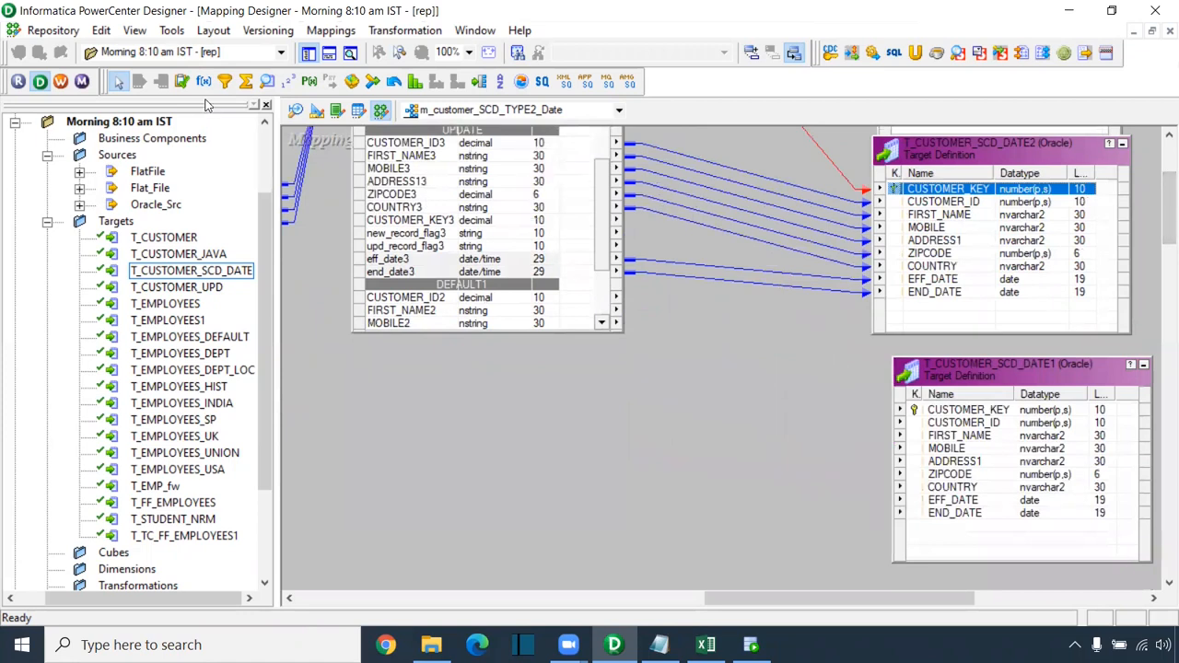
click(183, 82)
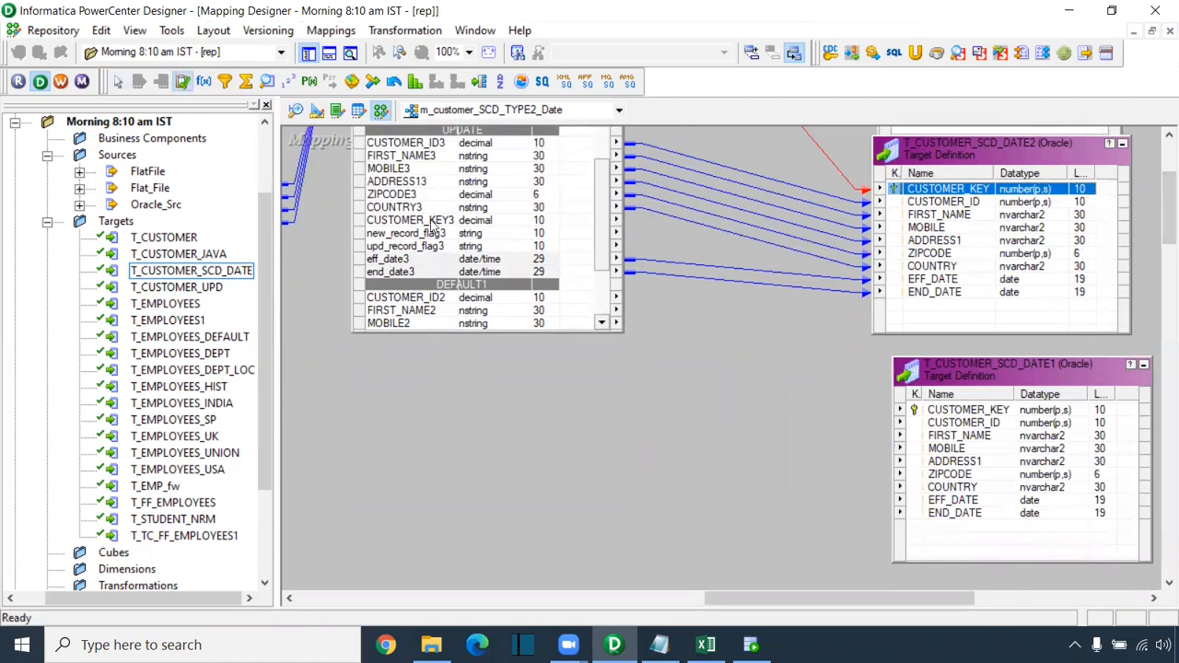
drag(678, 237, 831, 532)
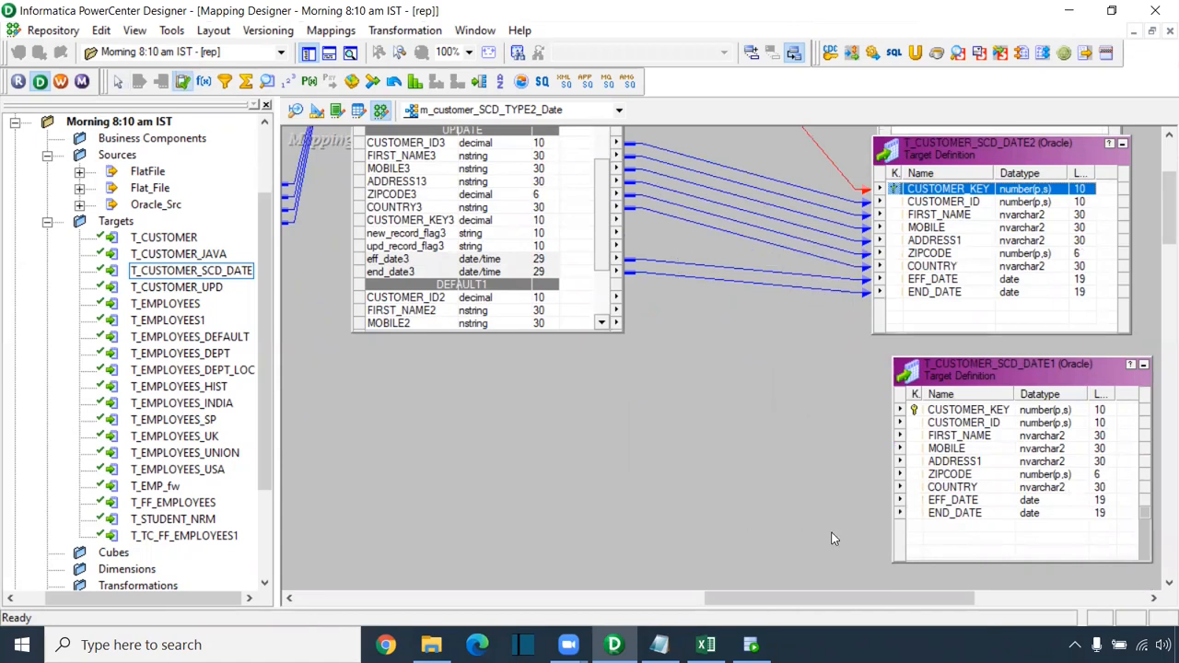
click(426, 221)
drag(428, 226, 739, 329)
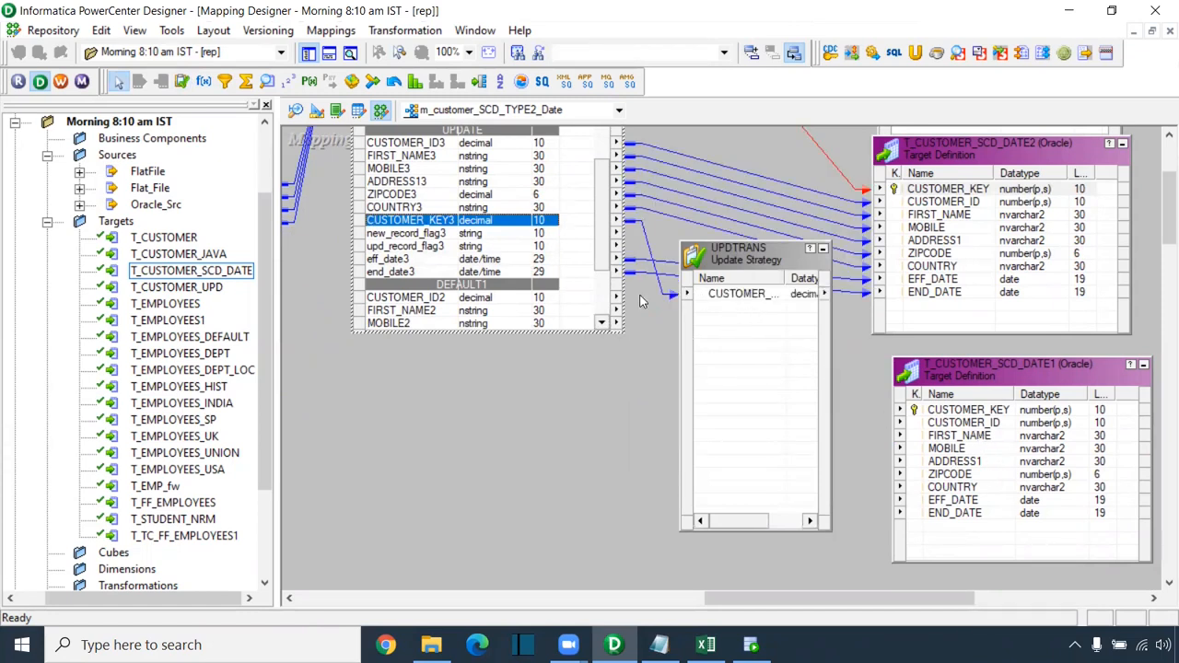
key(alt+Tab)
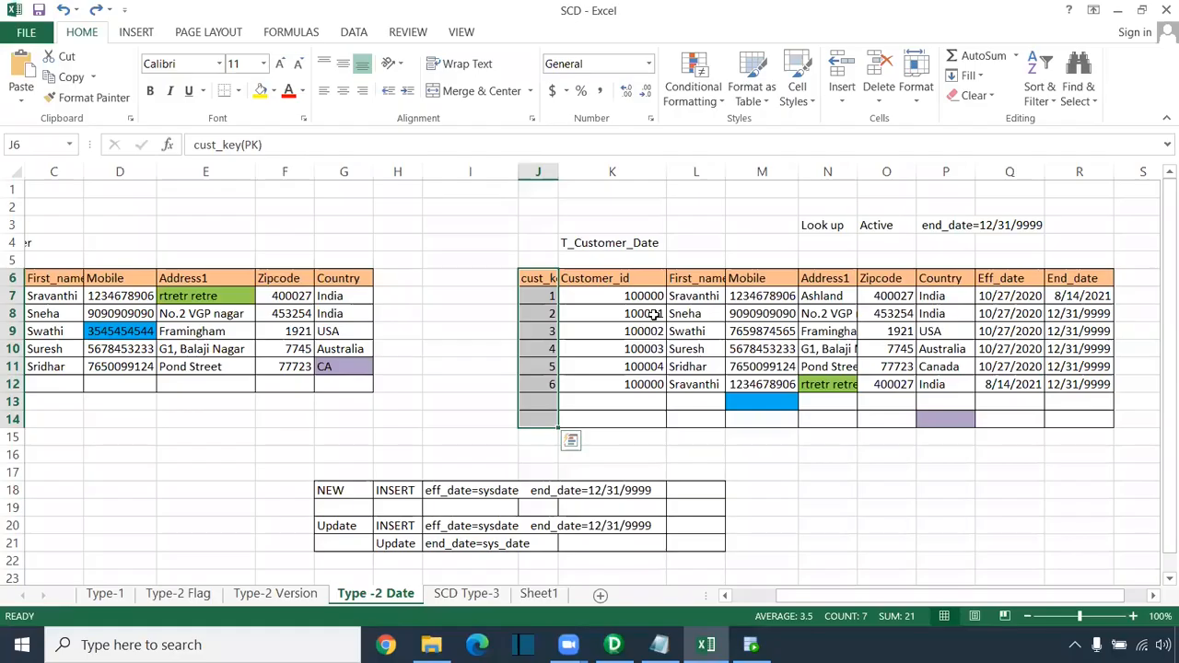
Step: Compare key, first name and end date of original row 7 against new row 12
click(552, 384)
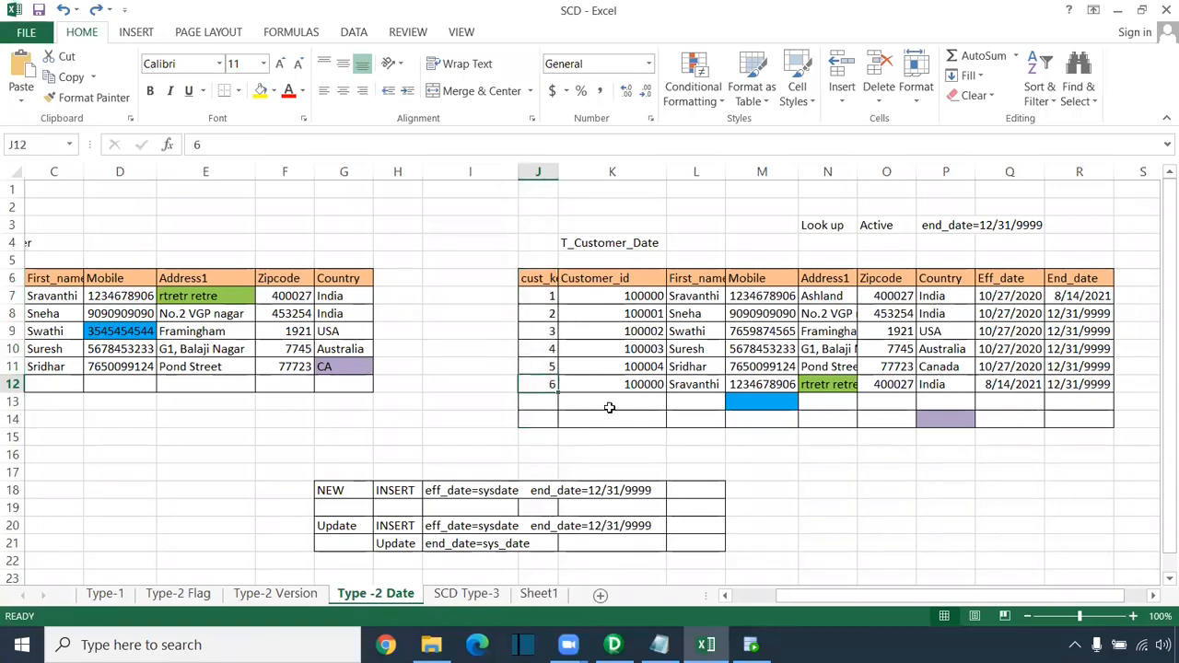
click(697, 385)
click(711, 295)
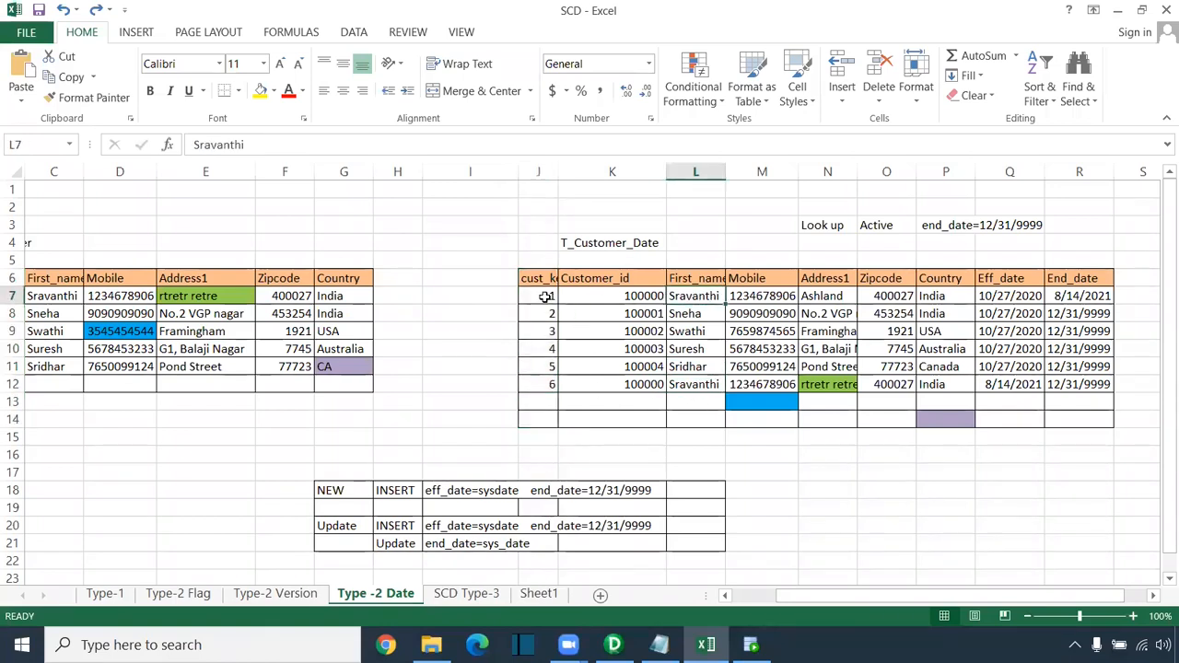
click(545, 295)
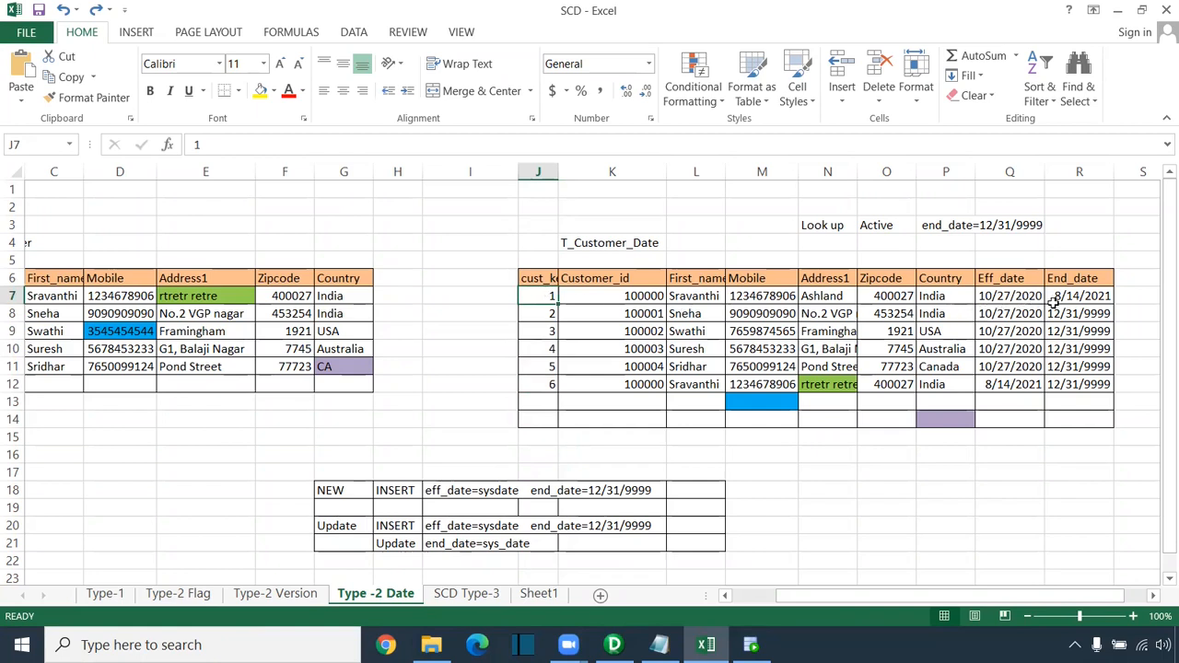
click(1091, 300)
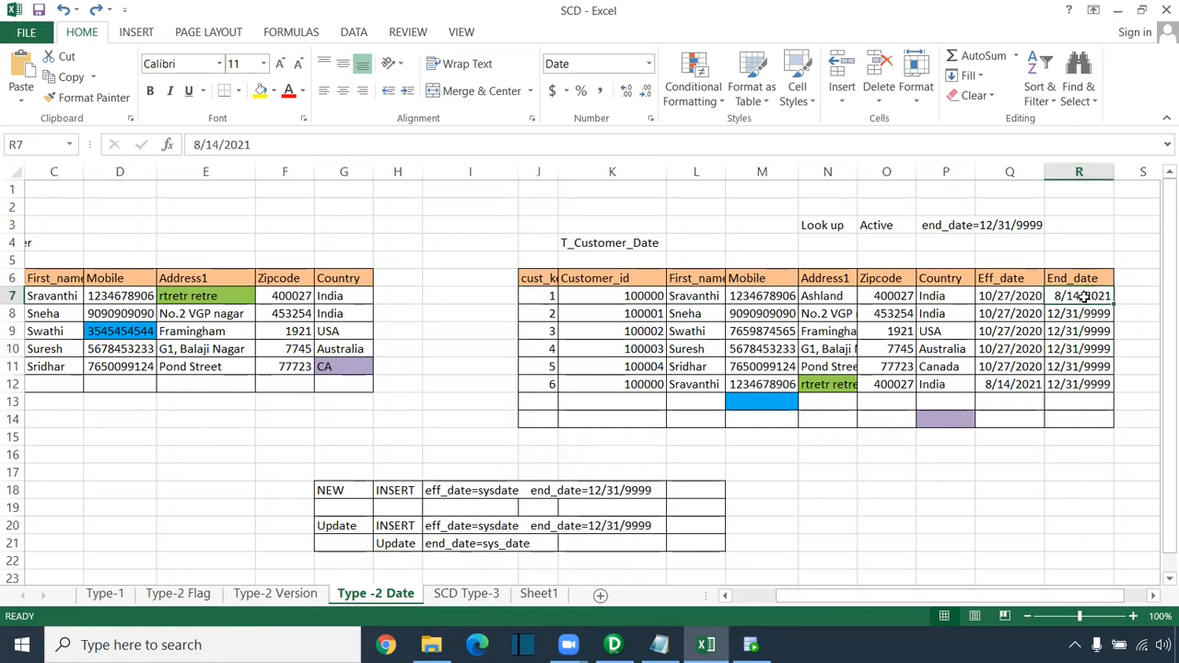
key(alt+Tab)
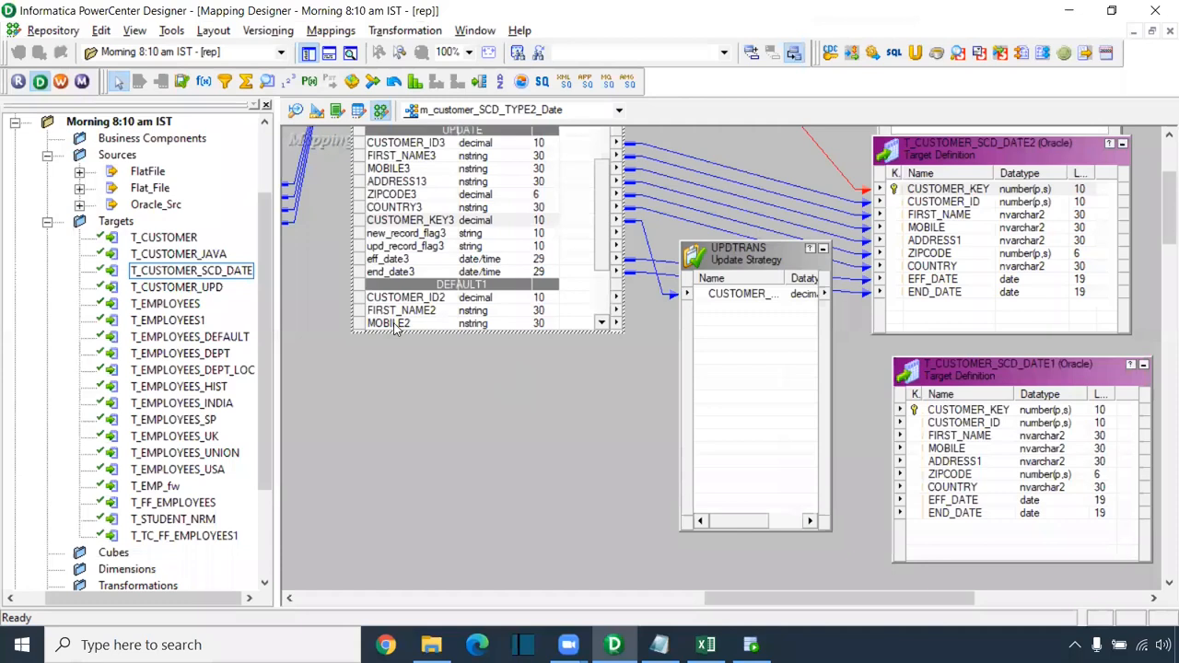
Step: Add eff_date3 to UPDTRANS and set its Update Strategy Expression to 1
drag(399, 265, 737, 329)
drag(738, 606, 802, 606)
double_click(558, 295)
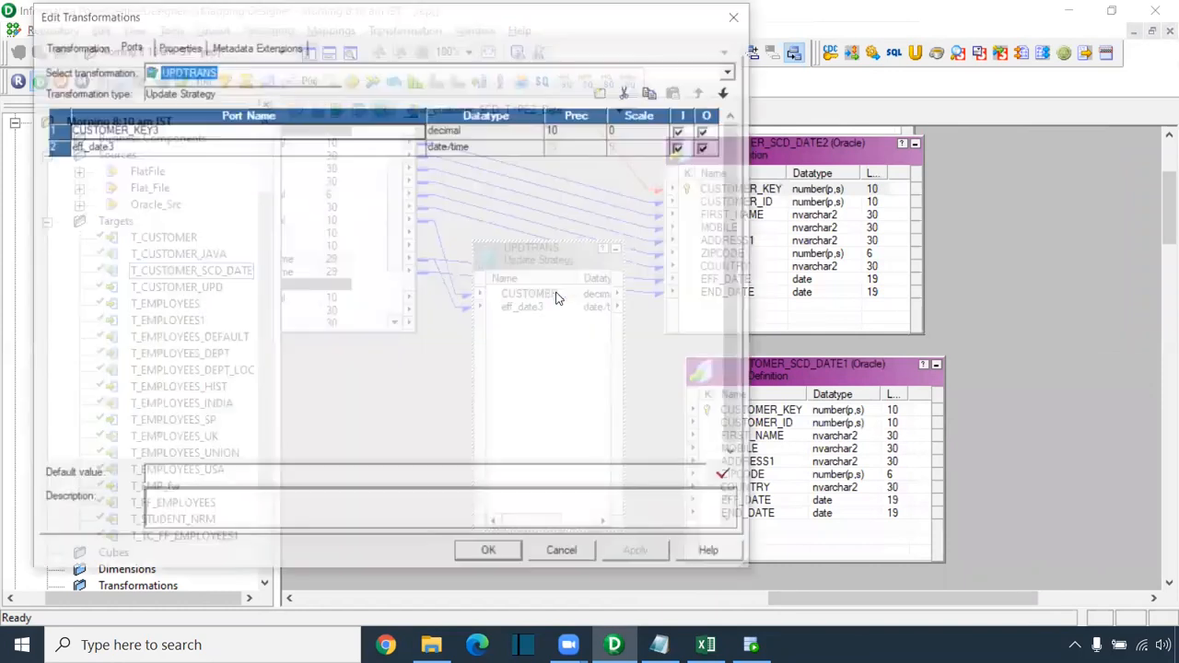
click(180, 44)
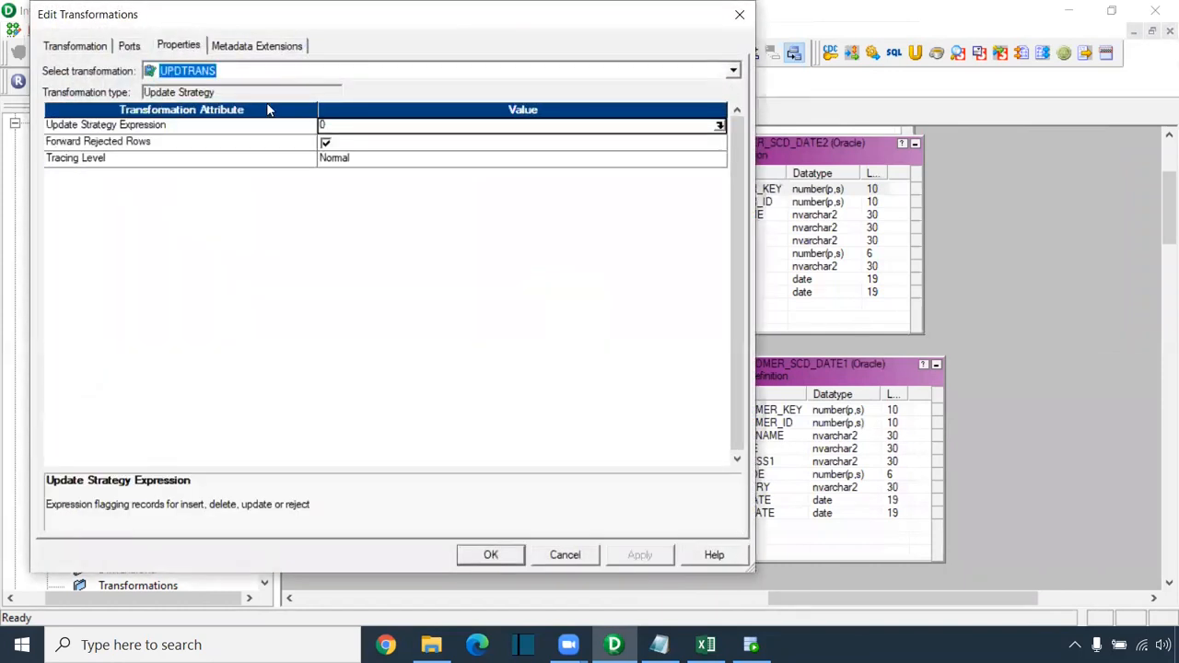
click(325, 129)
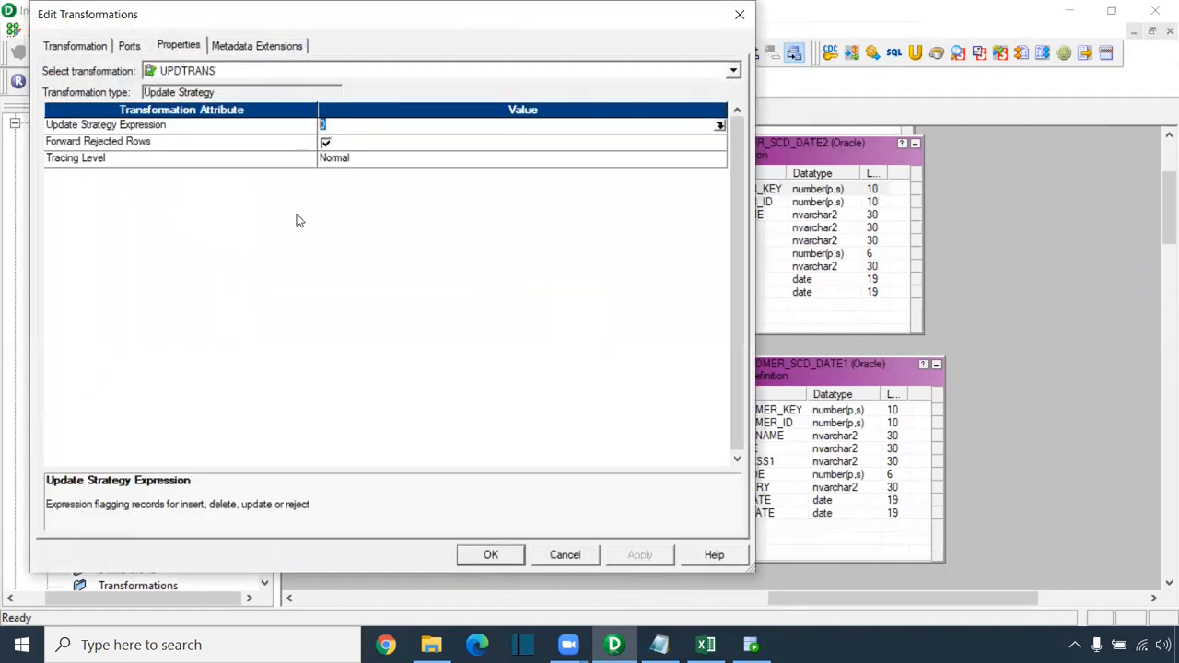
text(1)
click(477, 555)
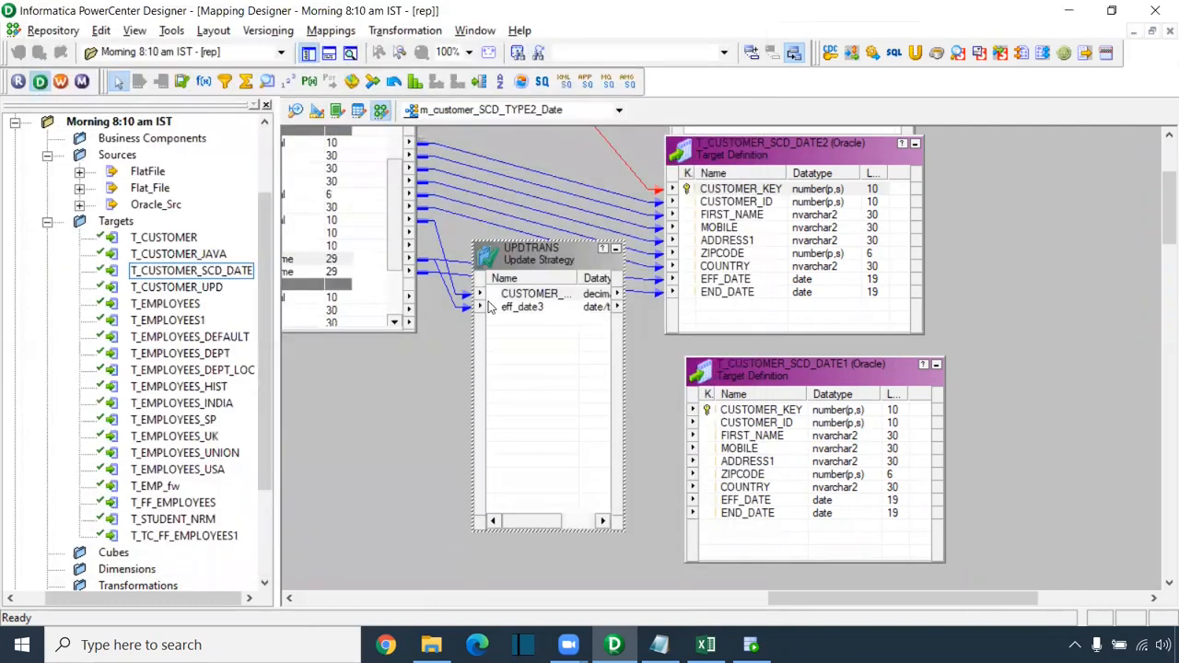
Step: Link UPDTRANS's customer key and eff_date3 to CUSTOMER_KEY and END_DATE of T_CUSTOMER_SCD_DATE1
drag(532, 297, 816, 387)
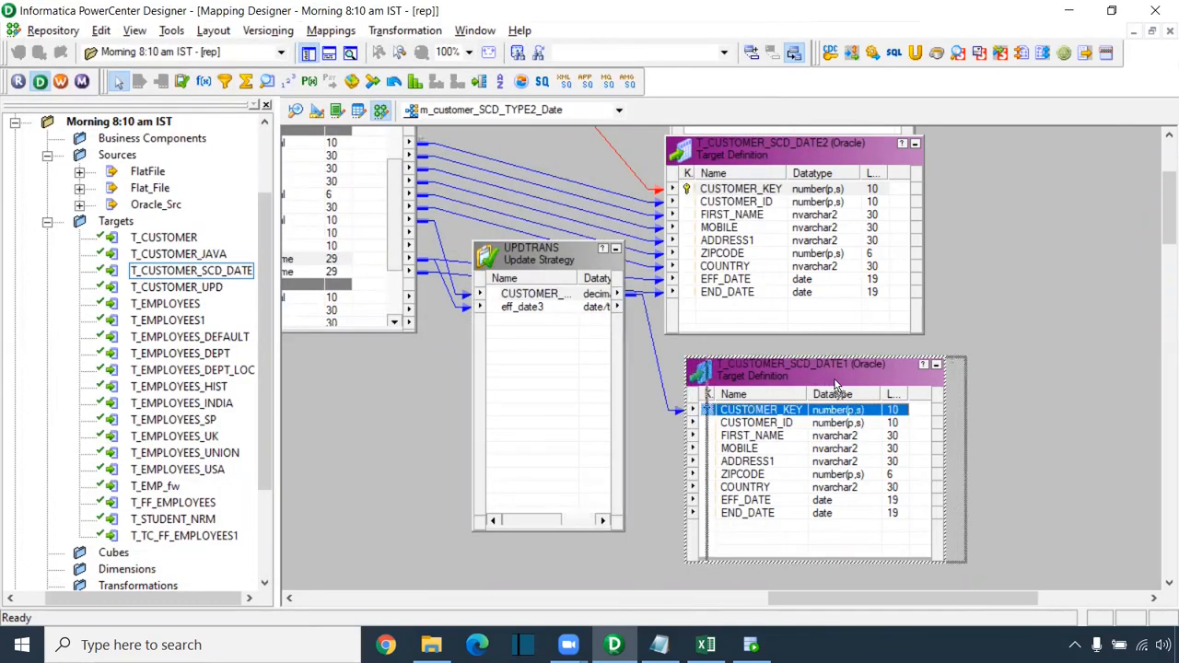
drag(578, 264, 568, 326)
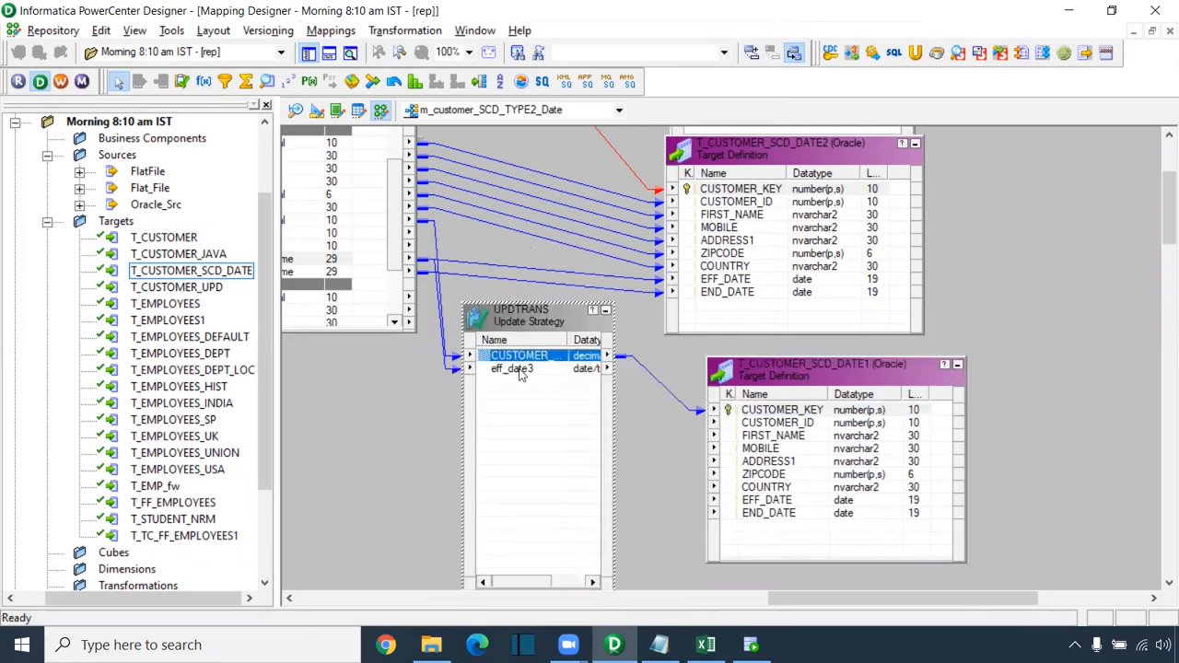
click(518, 369)
drag(487, 374, 781, 522)
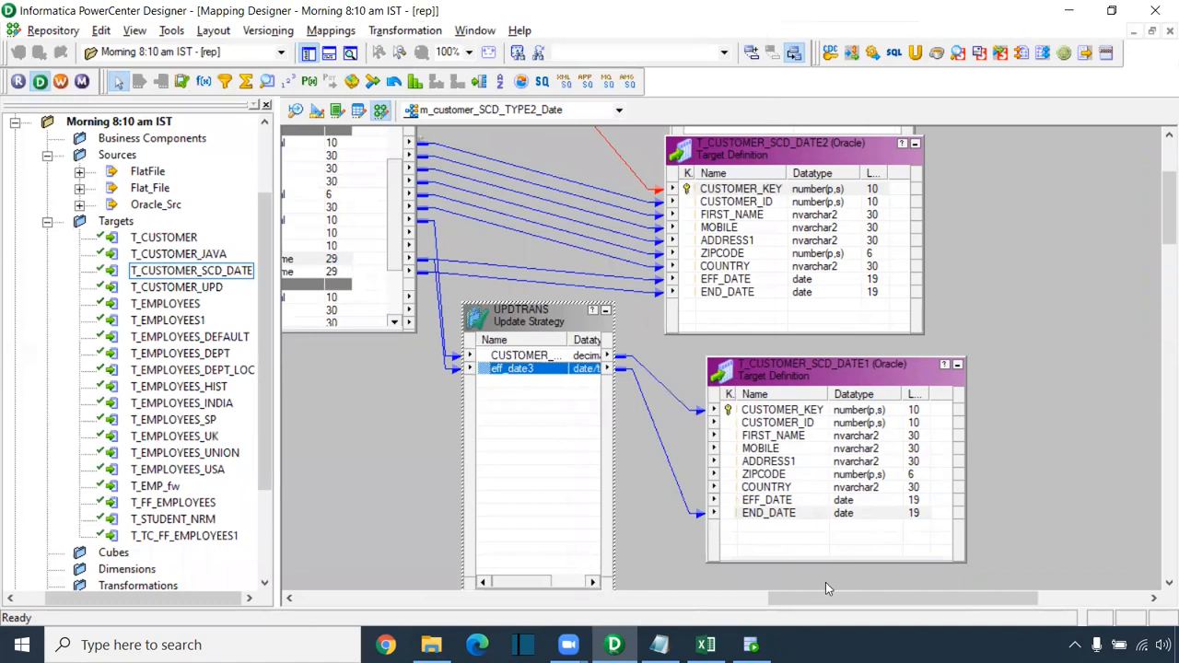
scroll(893, 341, up, 2)
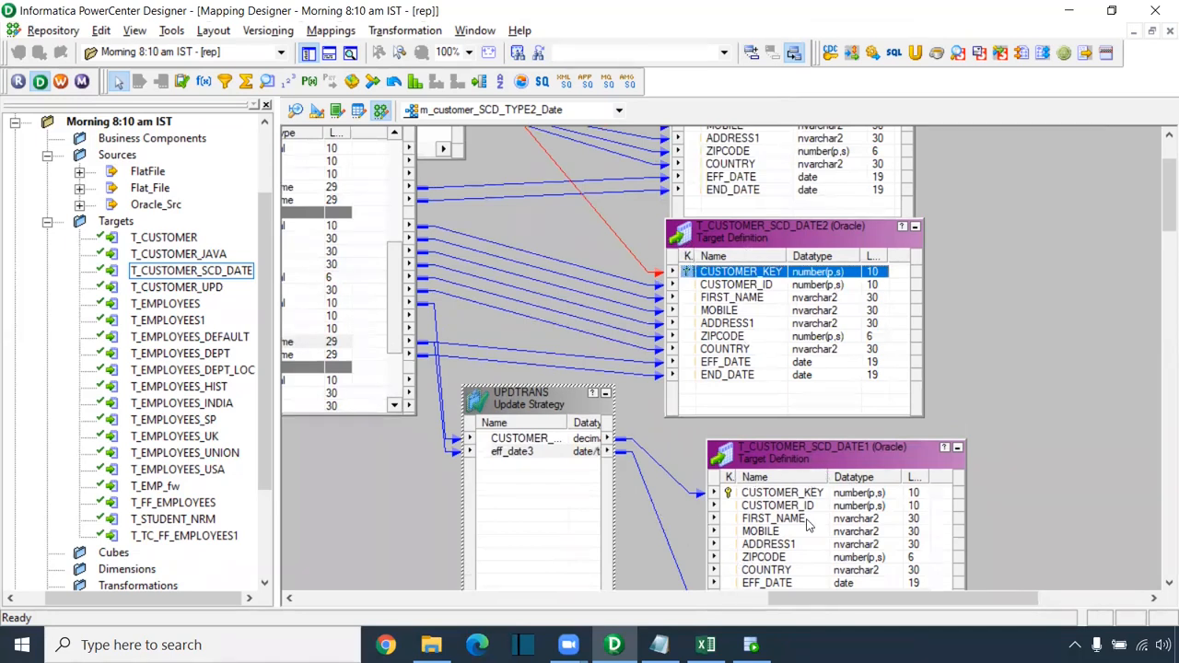
drag(822, 597, 628, 582)
drag(1167, 221, 1167, 204)
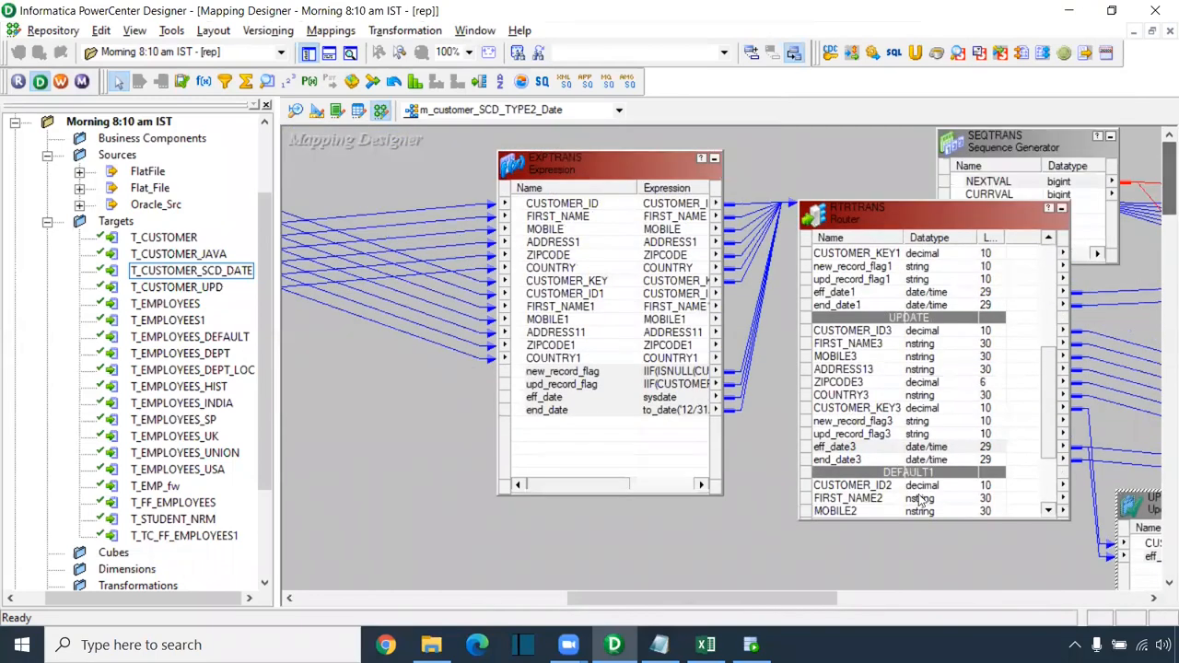
Step: Generate the default lookup SELECT in LKPTRANS's Lookup Sql Override editor
drag(737, 591, 577, 589)
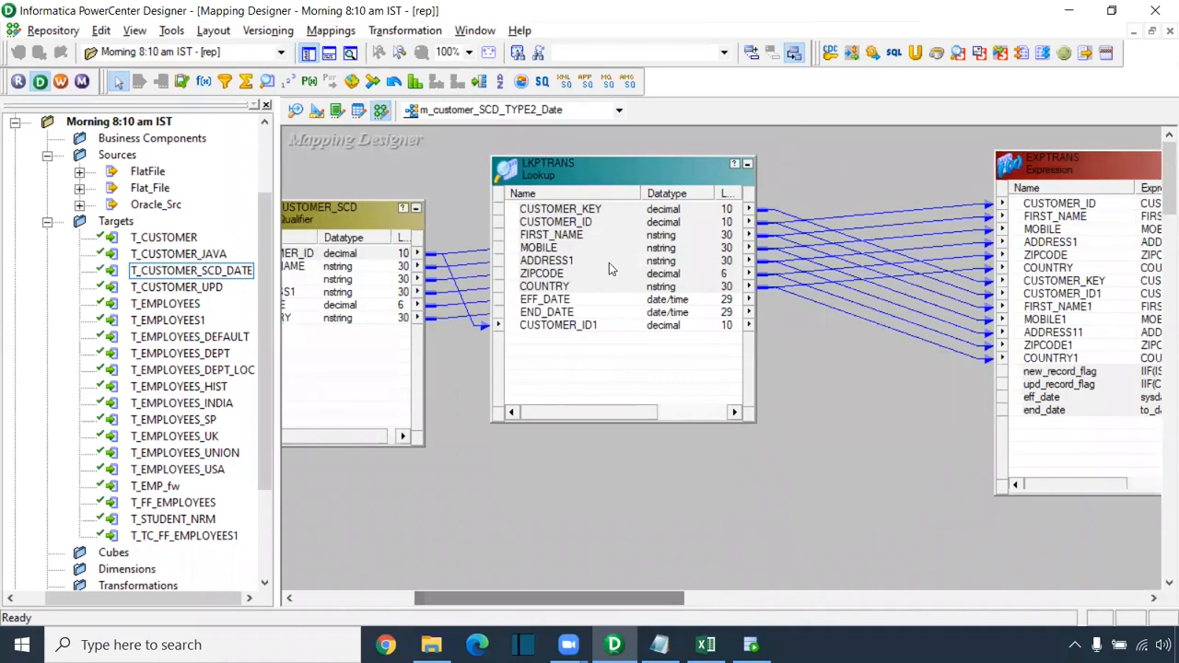
double_click(582, 167)
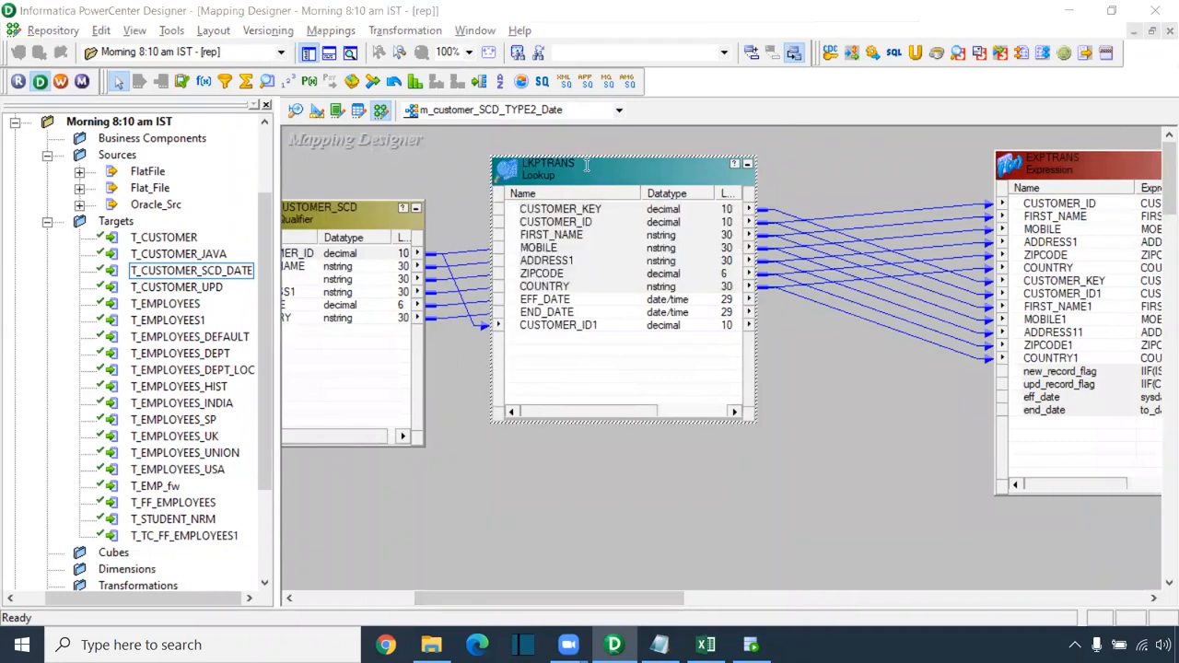
click(178, 46)
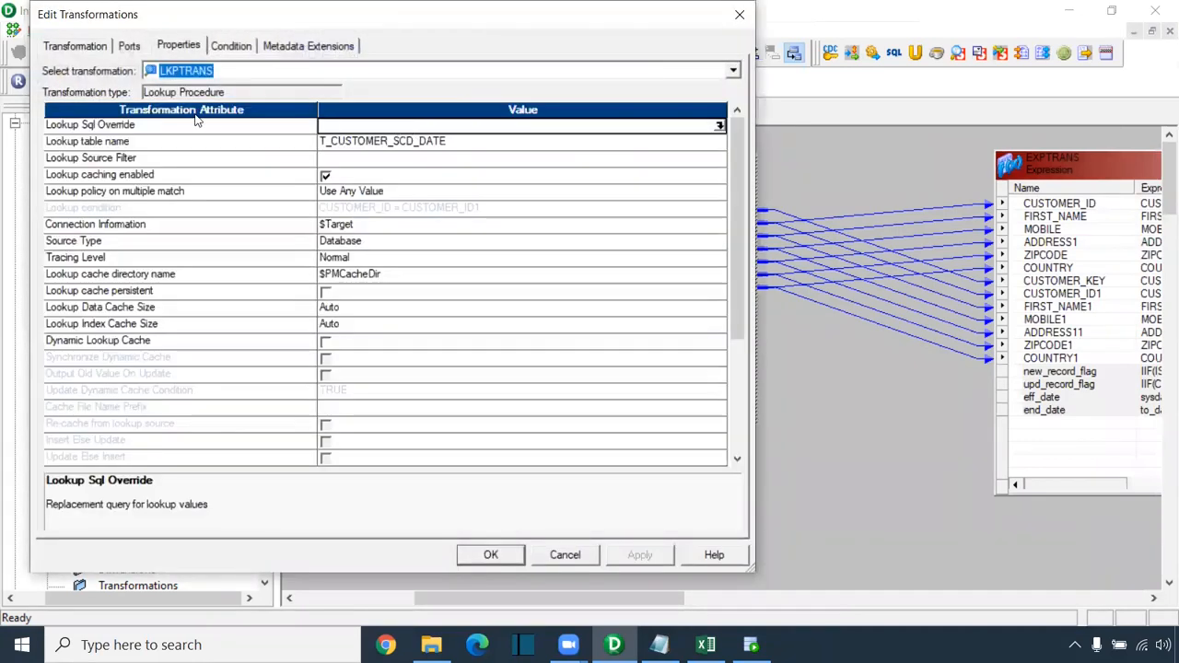
click(57, 125)
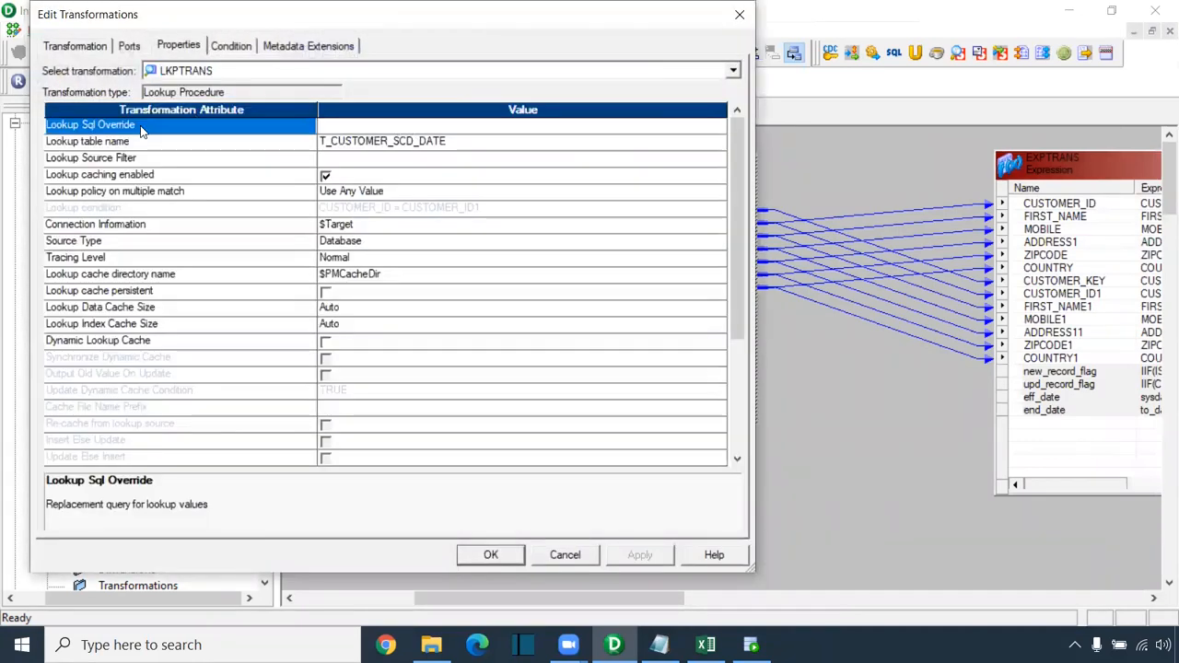
click(710, 125)
click(716, 125)
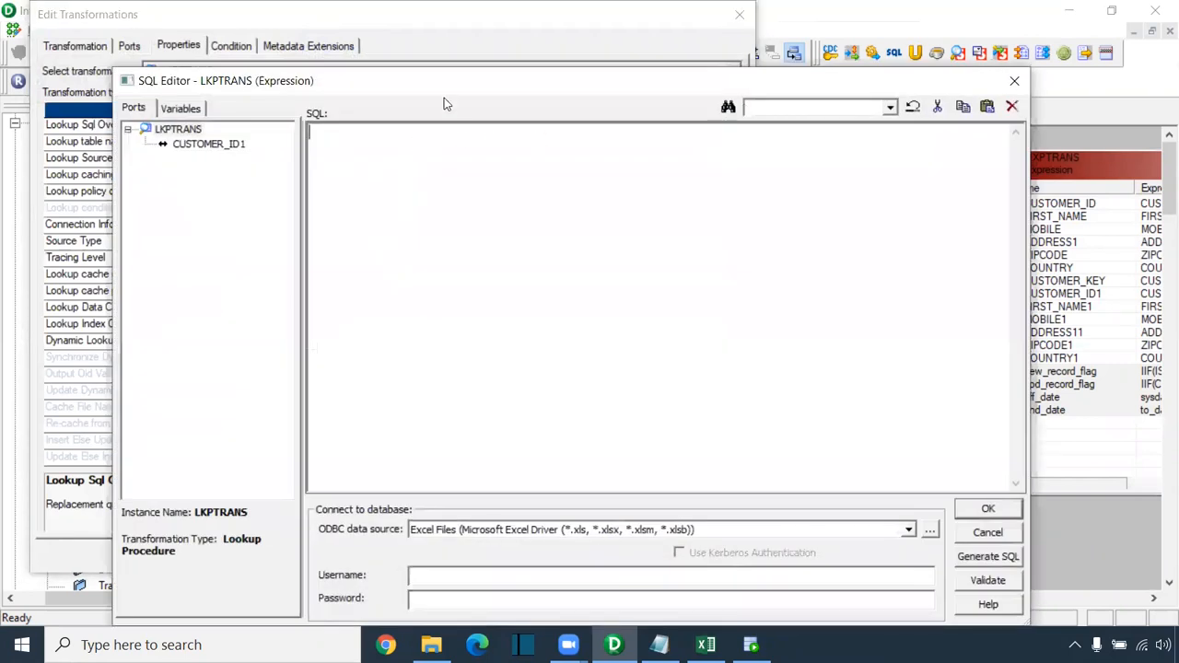
drag(447, 81, 444, 43)
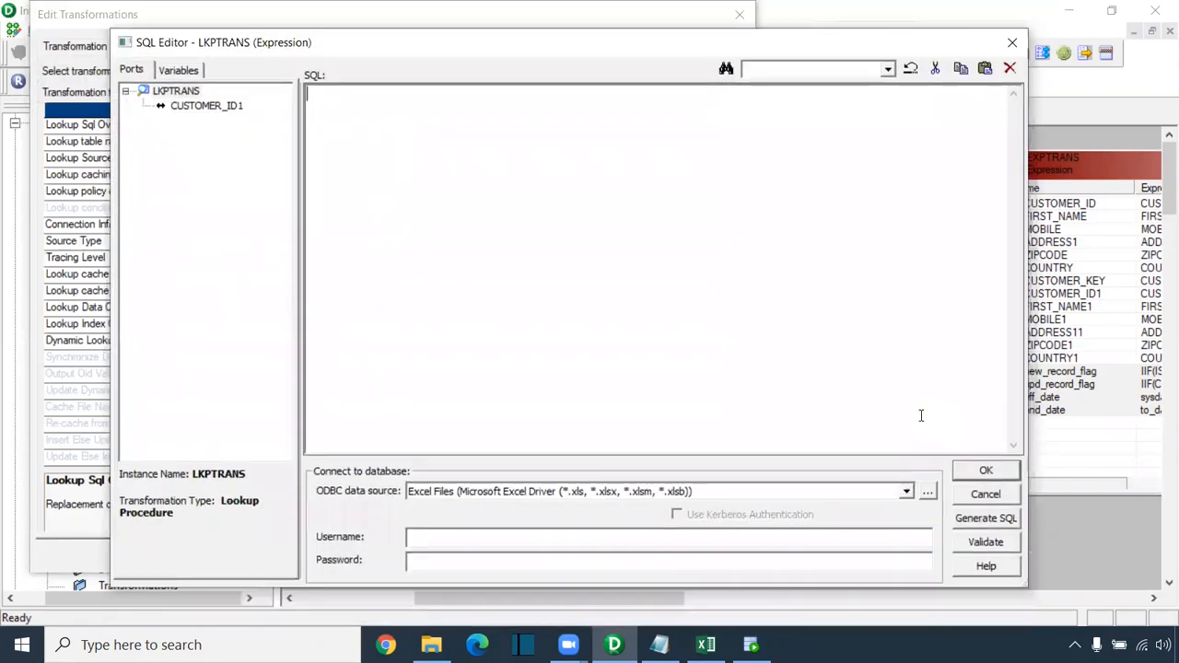
click(981, 521)
Step: Append where END_DATE=to_date('12/31/9999','mm/dd/yyyy') to the query and select the whole override
drag(868, 152, 262, 88)
click(877, 157)
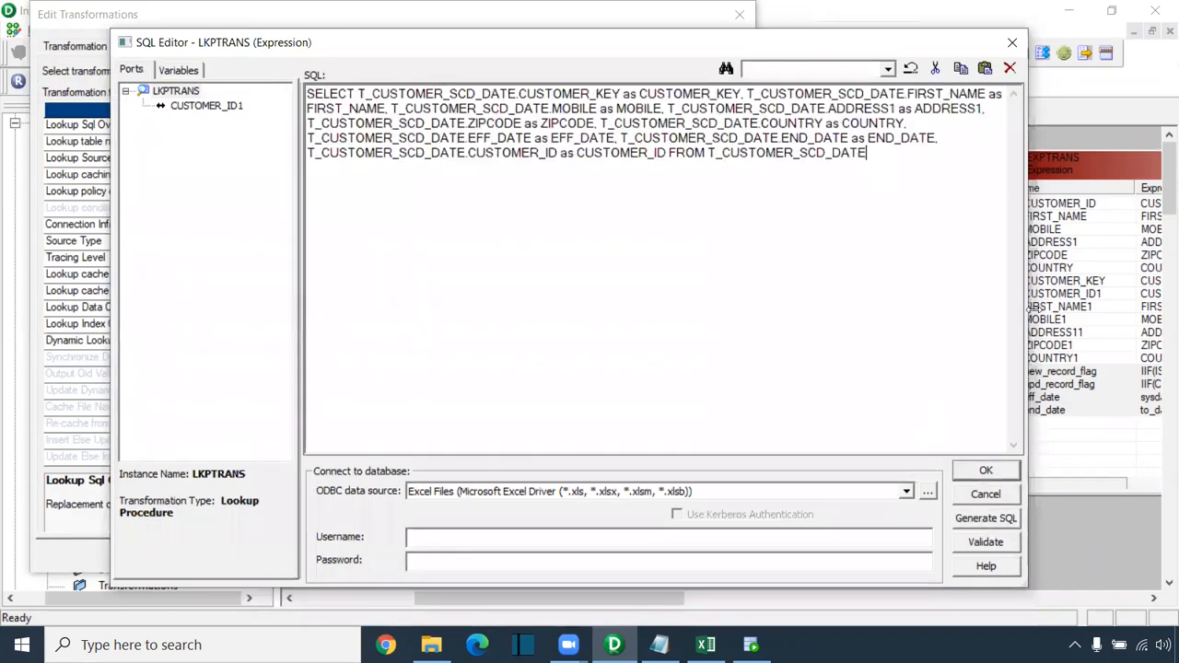
text(where)
scroll(994, 383, up, 4)
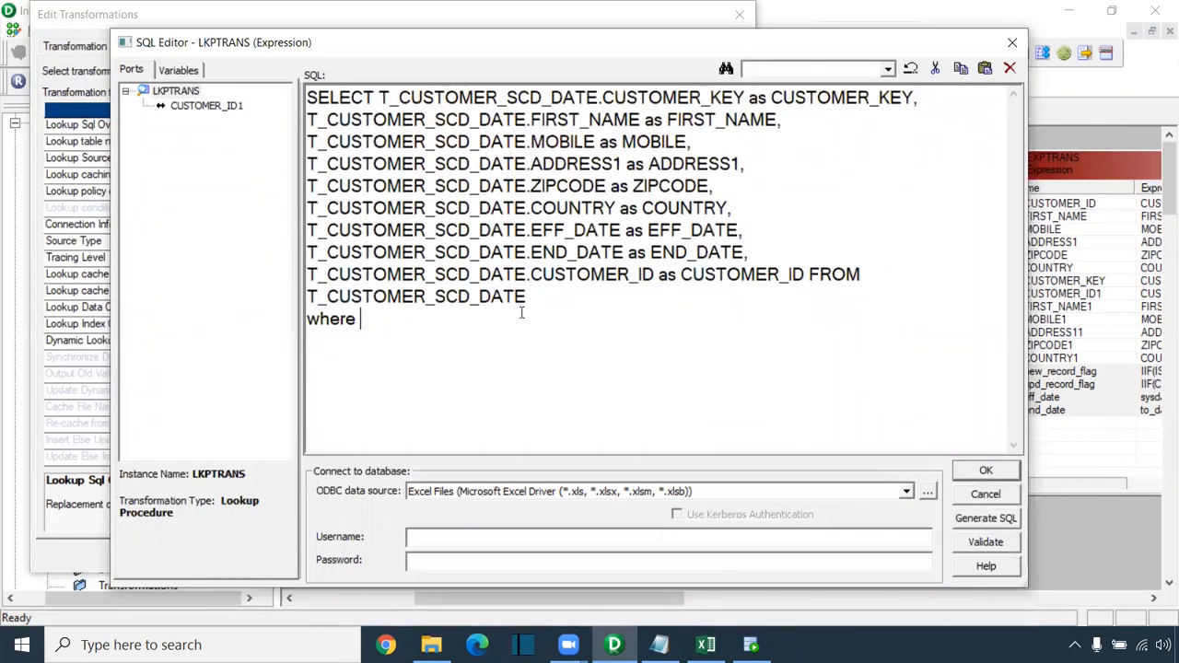
drag(624, 252, 301, 252)
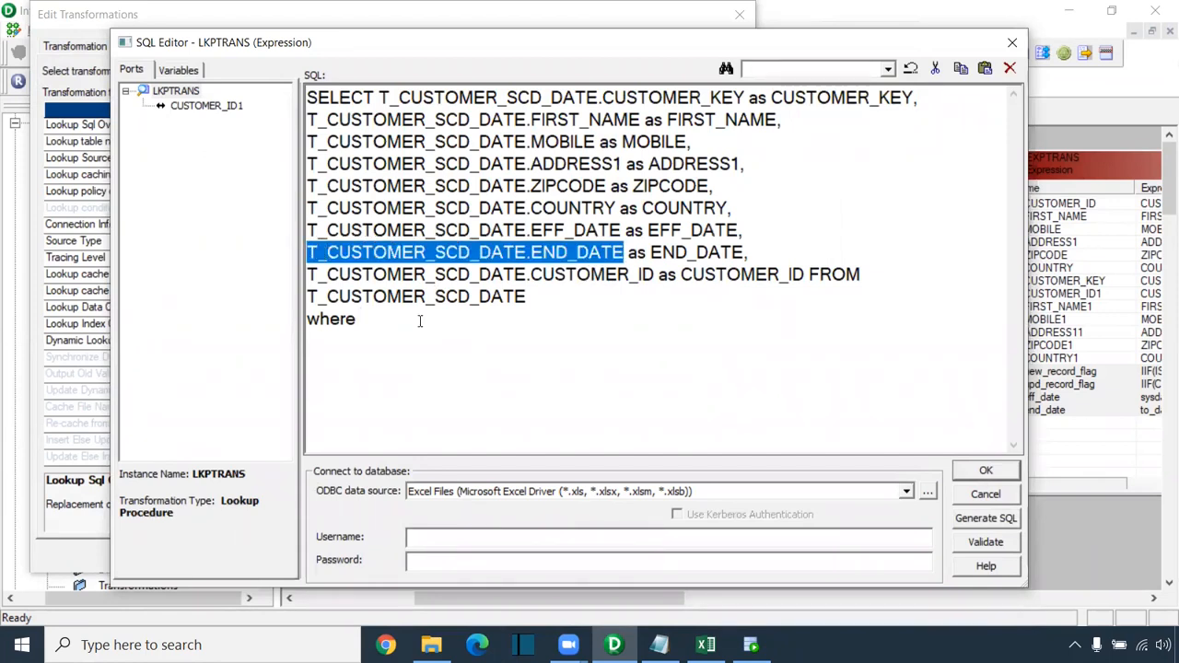
key(ctrl+c)
click(402, 326)
key(ctrl+v)
text(=to_date('12)
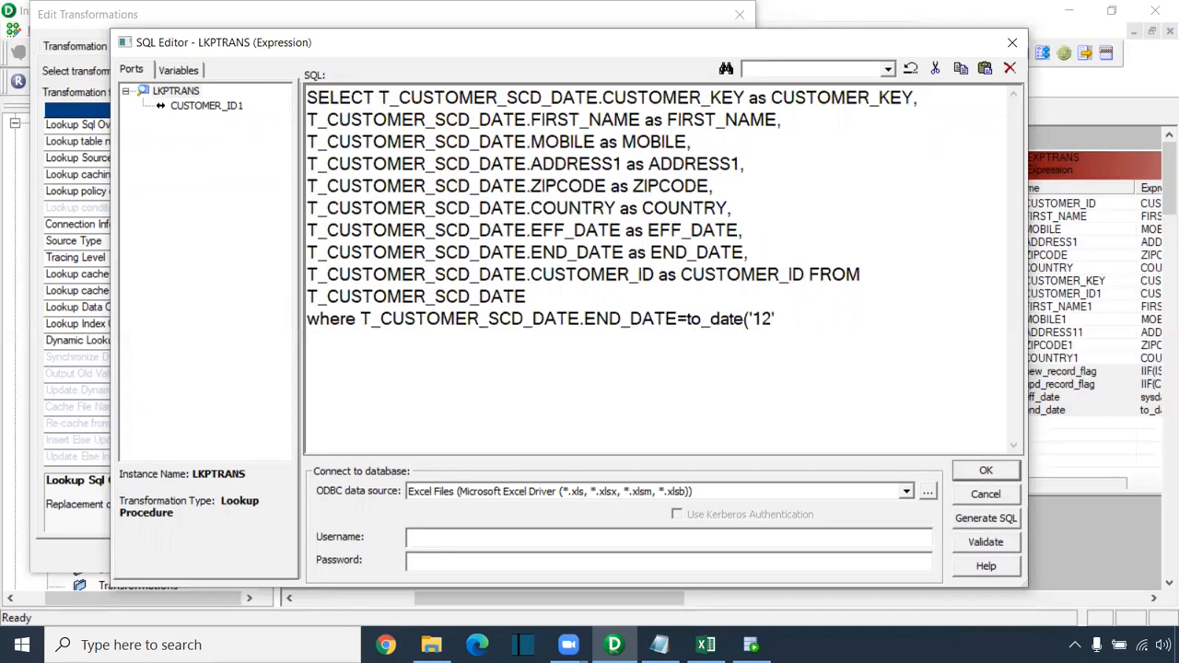
text(/31/9999','mm/dd/yyyy)
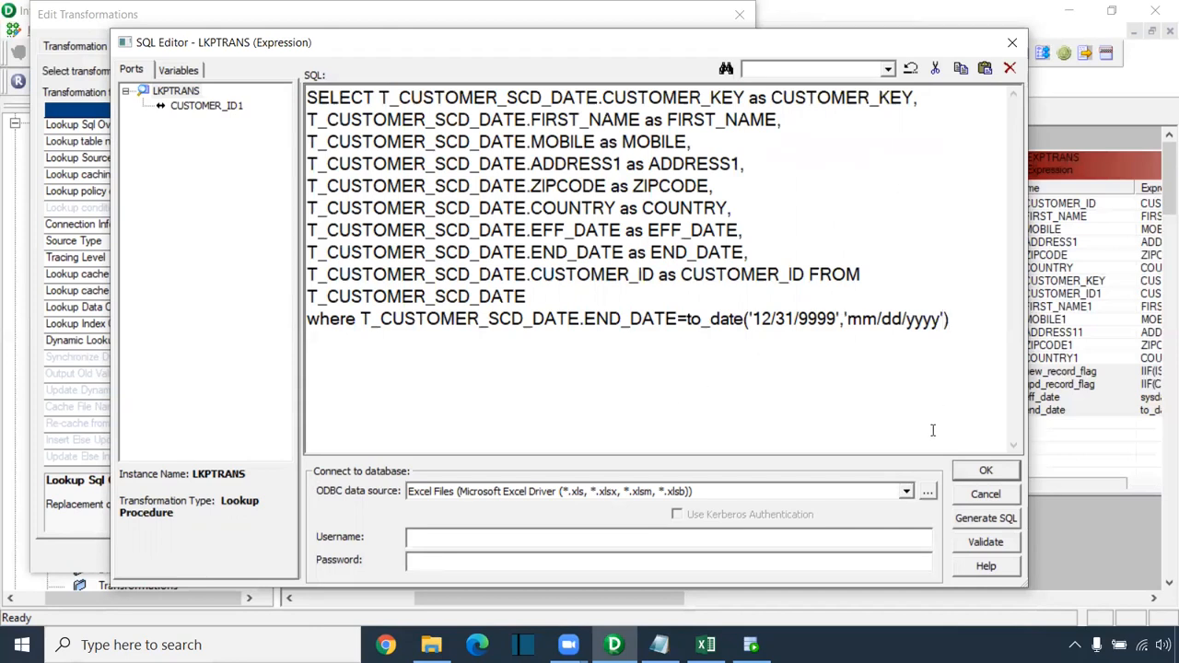
drag(956, 320, 276, 313)
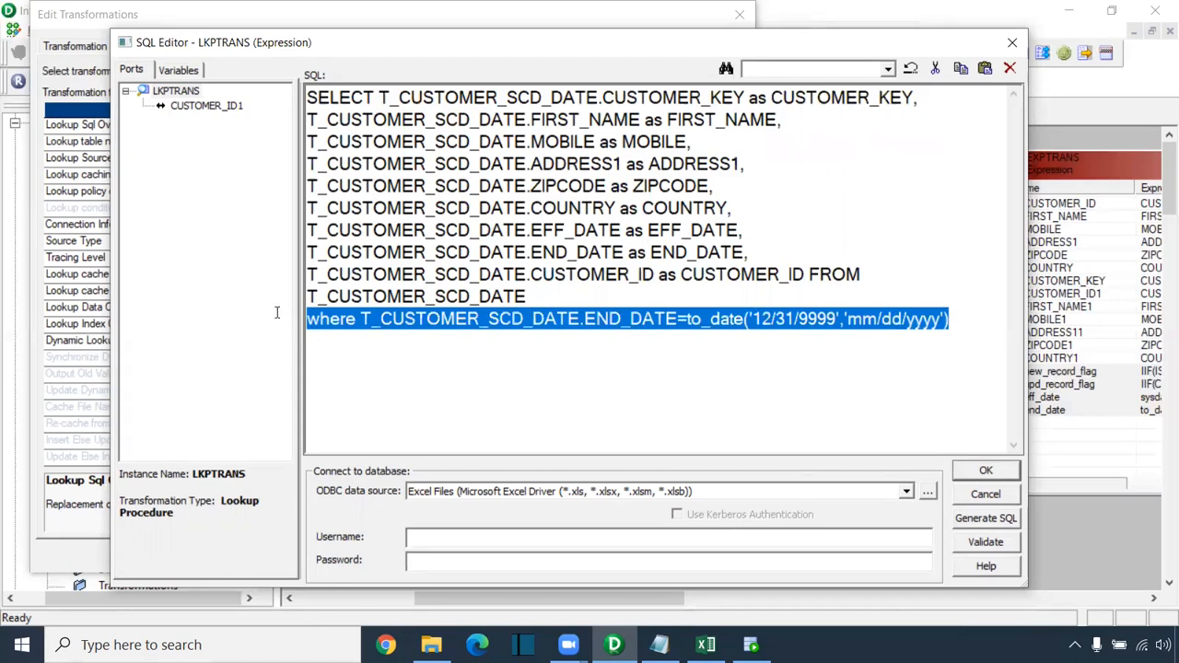
drag(979, 323, 270, 91)
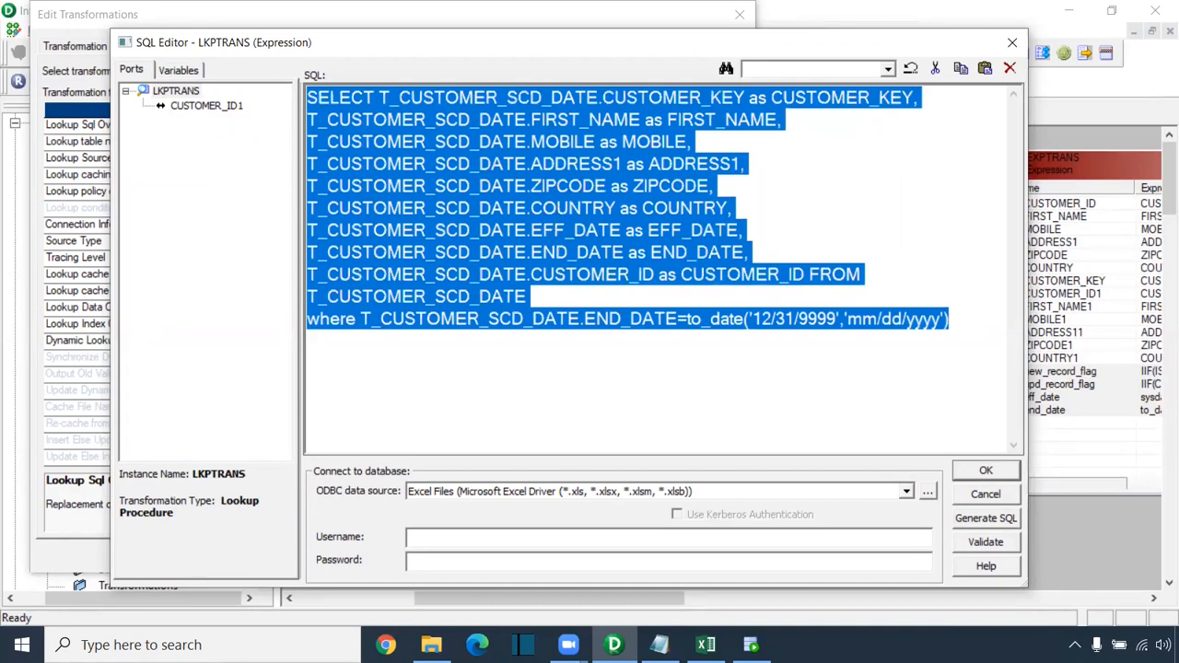
click(754, 646)
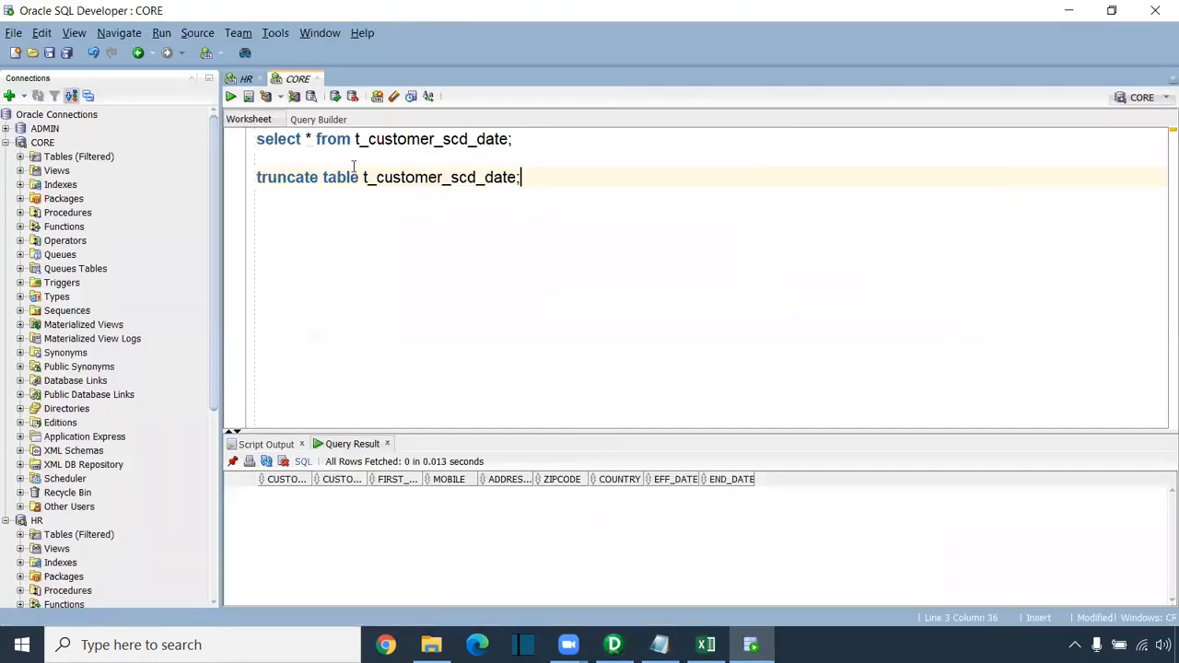
Step: Paste the lookup query into the worksheet and split its columns and FROM clause onto separate lines
key(ctrl+v)
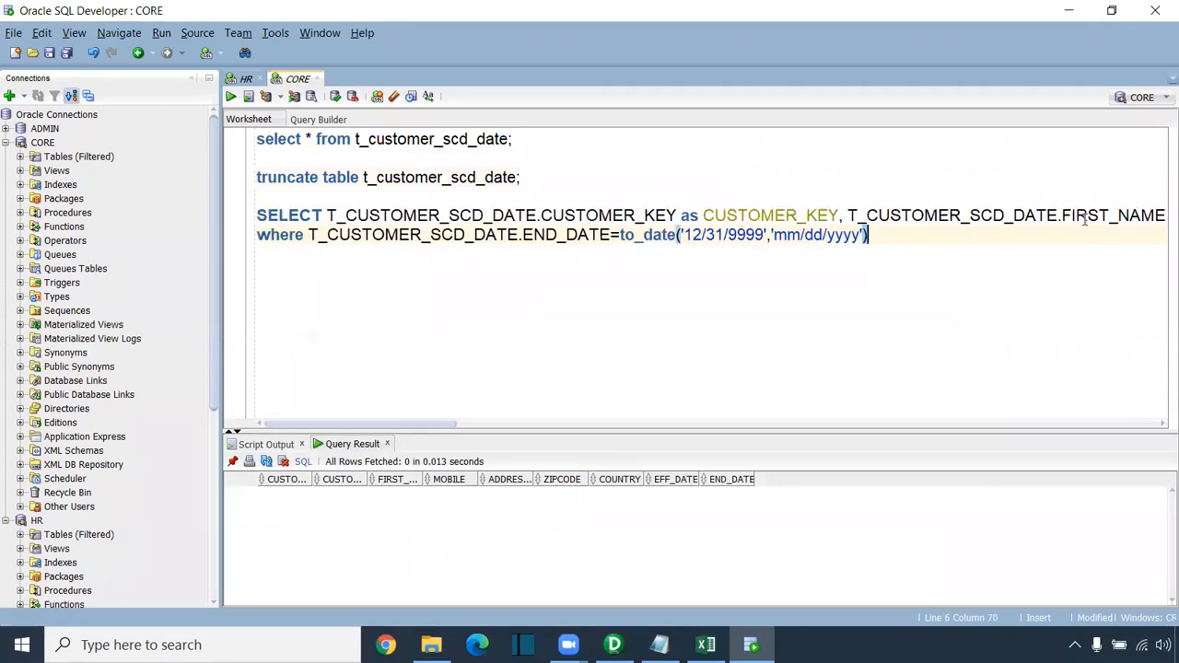
click(847, 215)
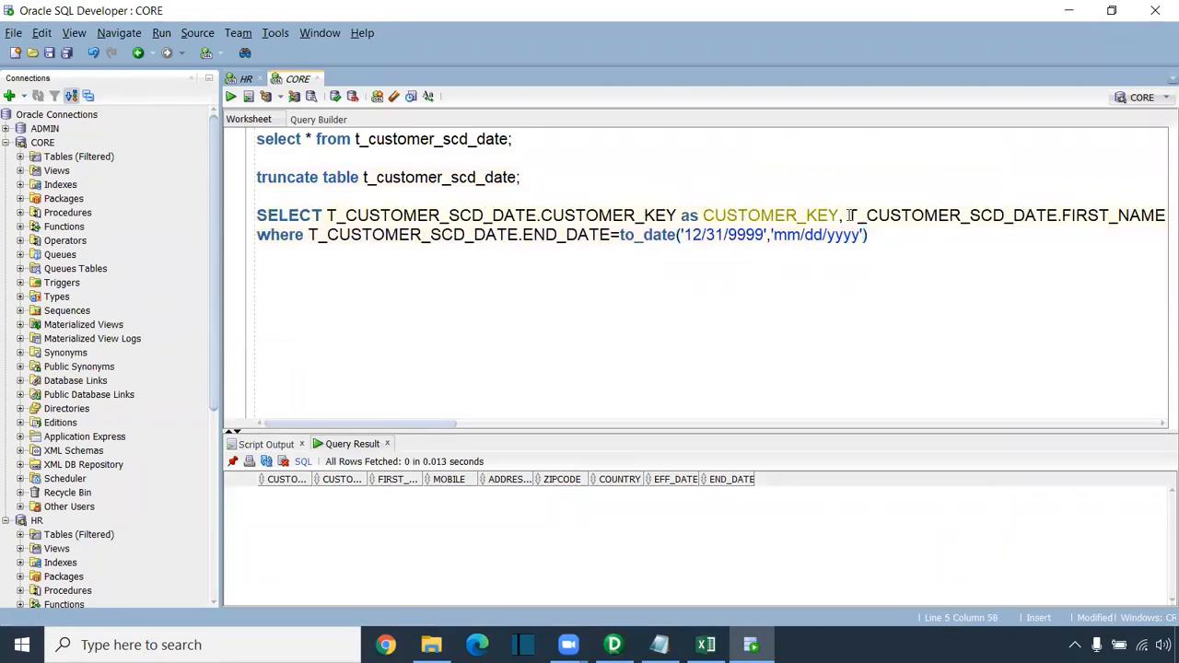
key(Return)
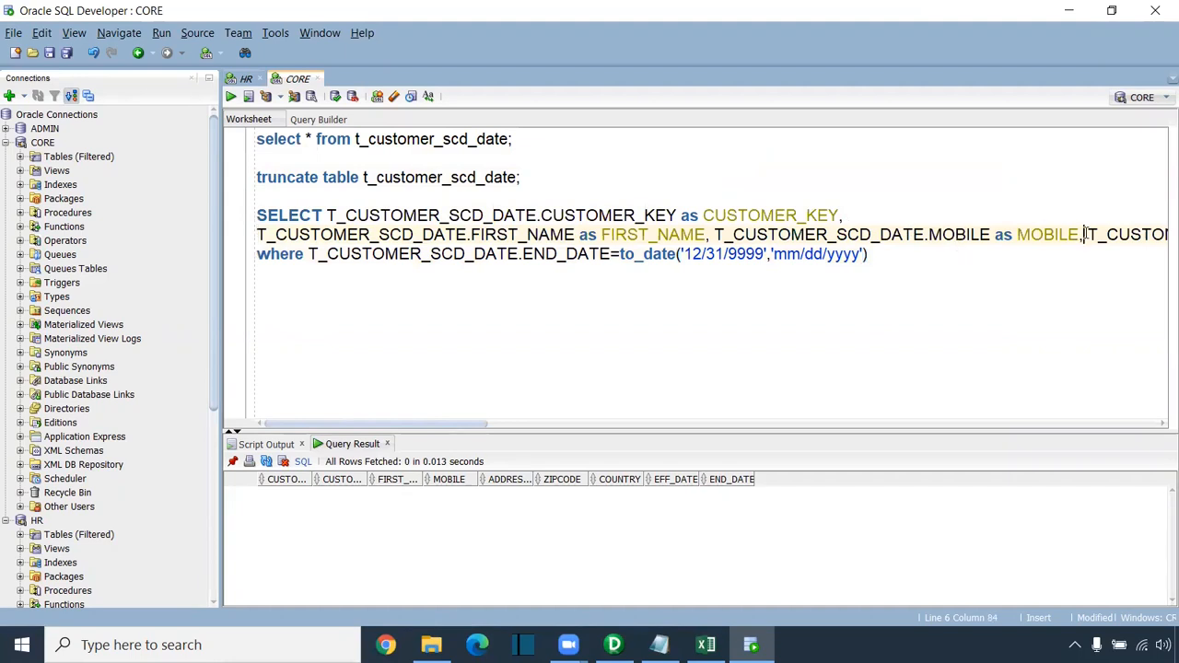
key(Return)
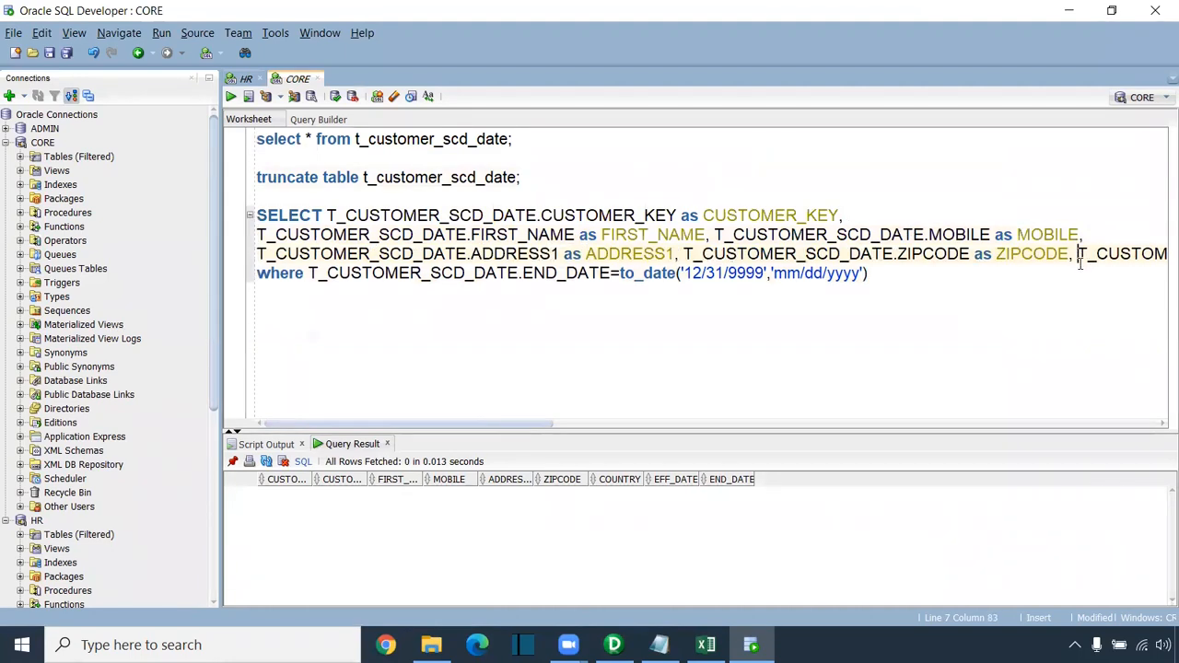
key(Return)
click(1078, 273)
key(Return)
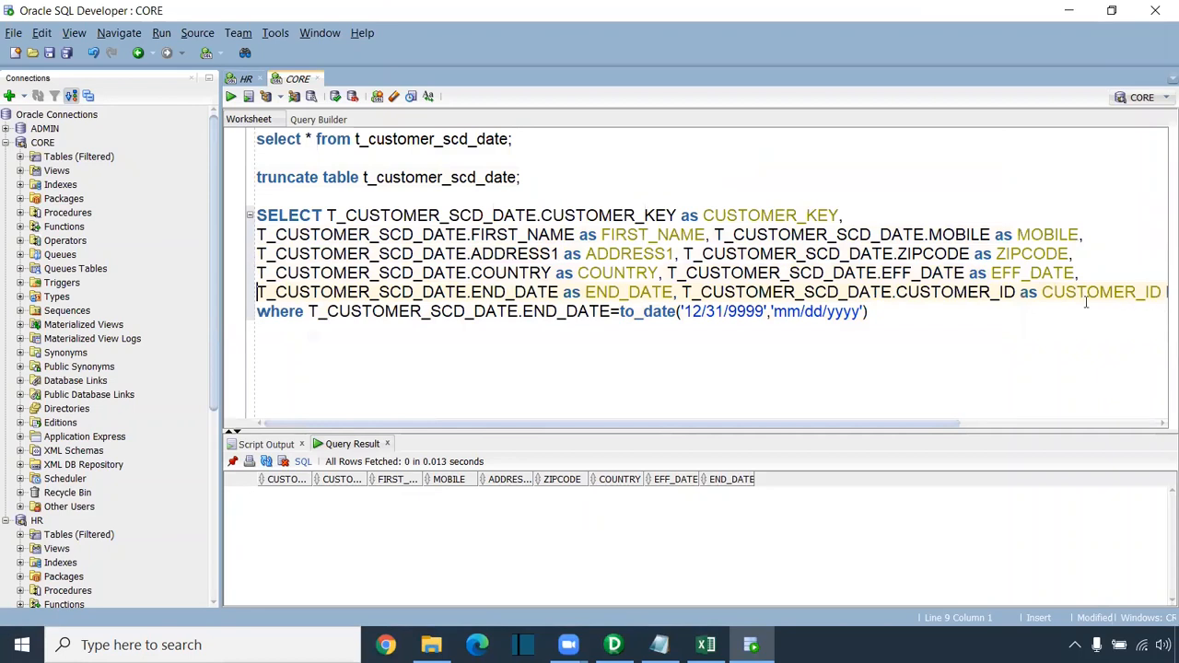
drag(944, 425, 1103, 433)
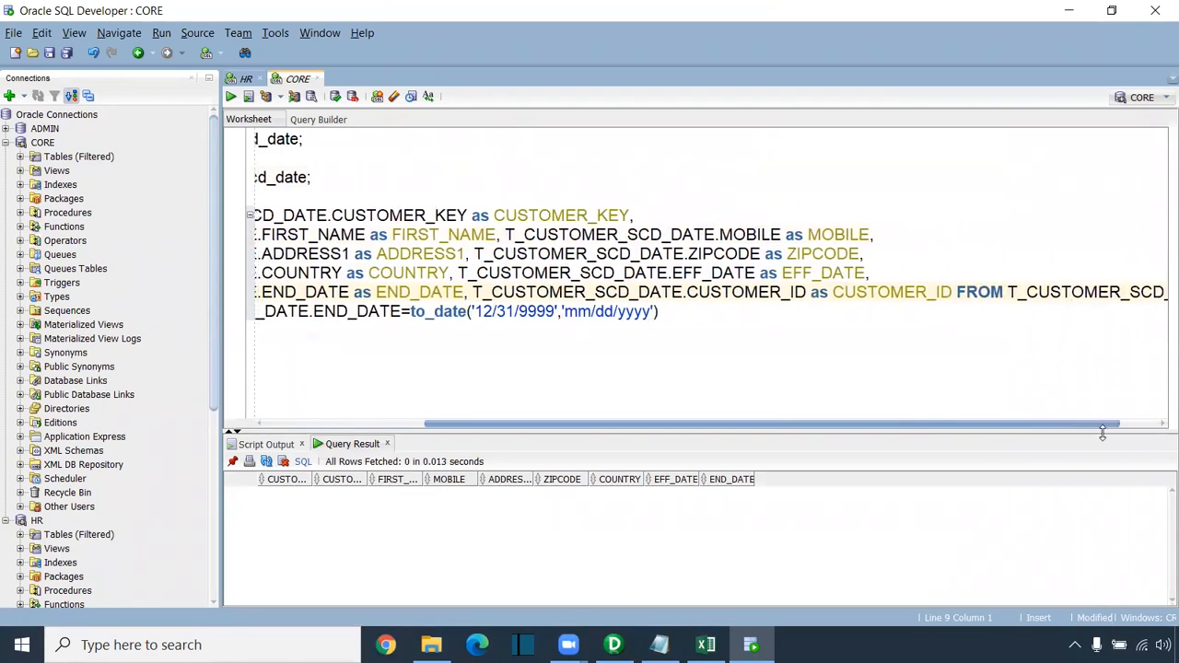
click(958, 292)
key(Return)
Step: Run the reformatted SELECT, which returns 0 rows
drag(889, 353, 177, 219)
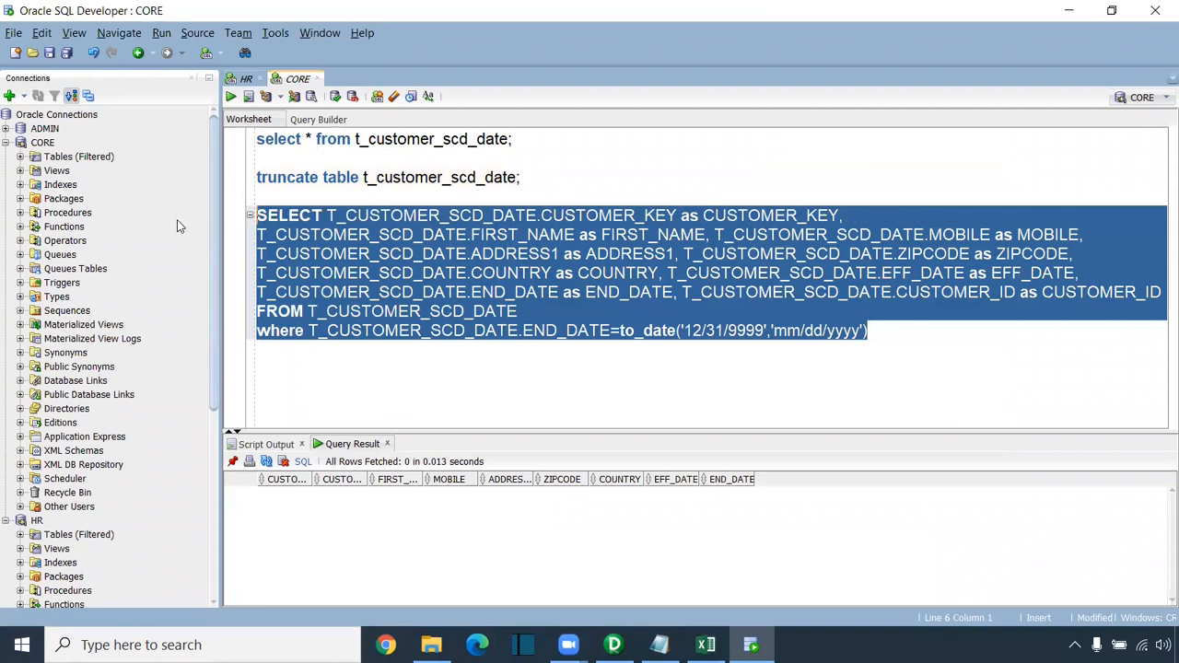
click(232, 97)
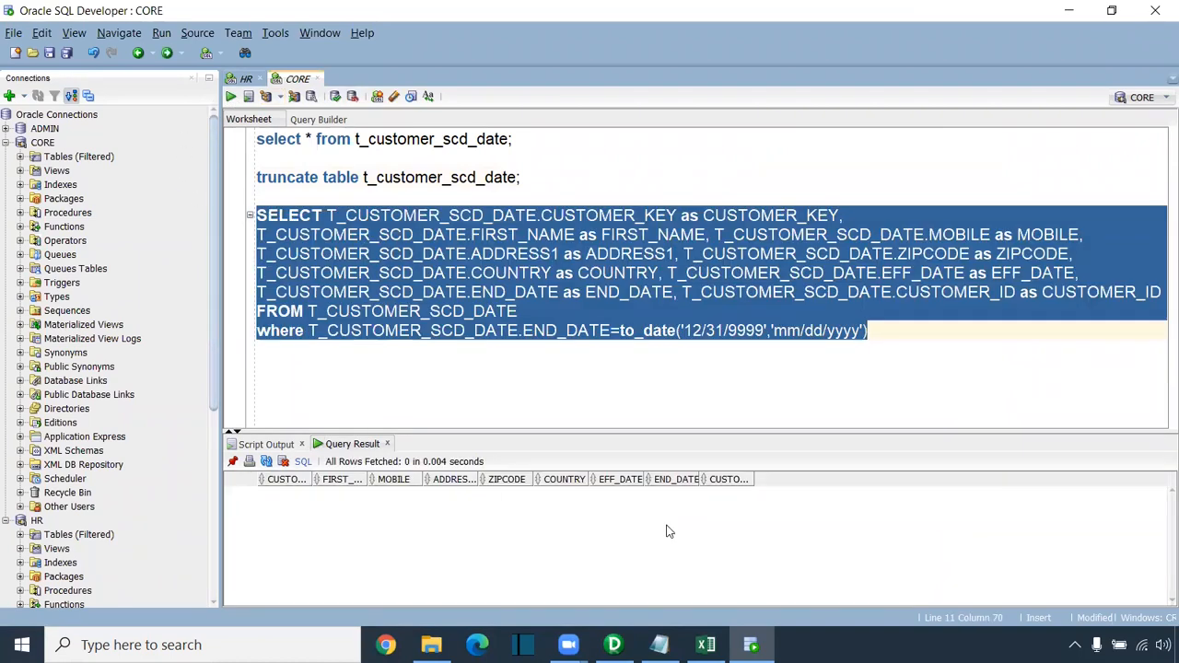
click(624, 374)
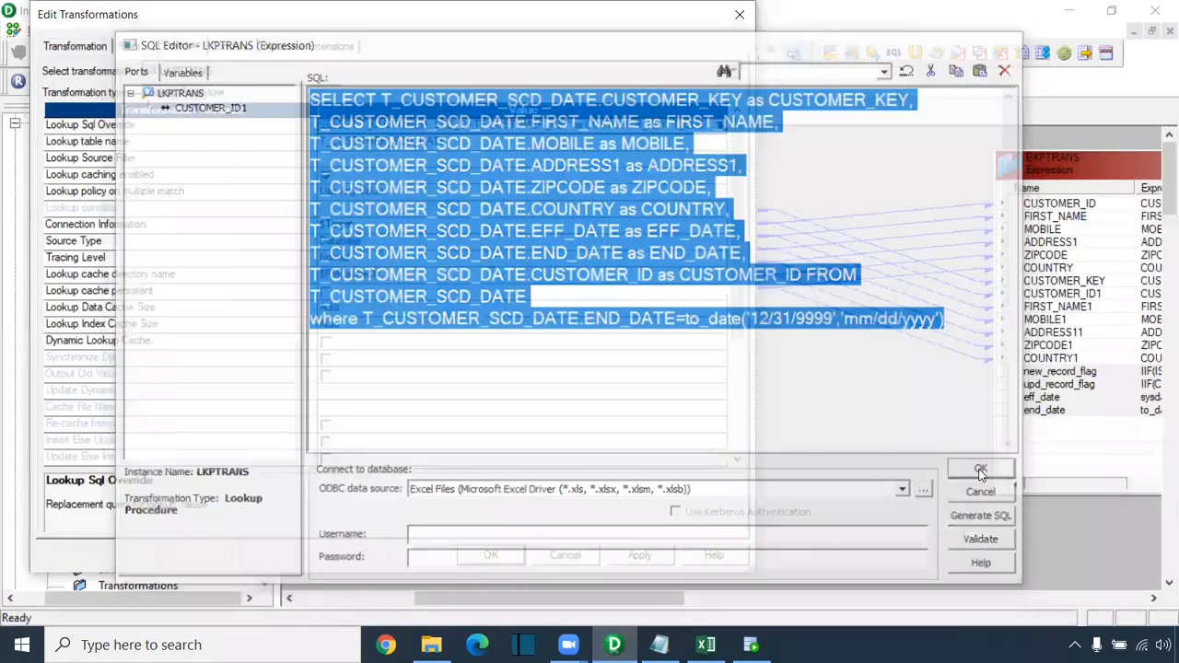
Step: Apply the SQL override to LKPTRANS and save the mapping
click(985, 472)
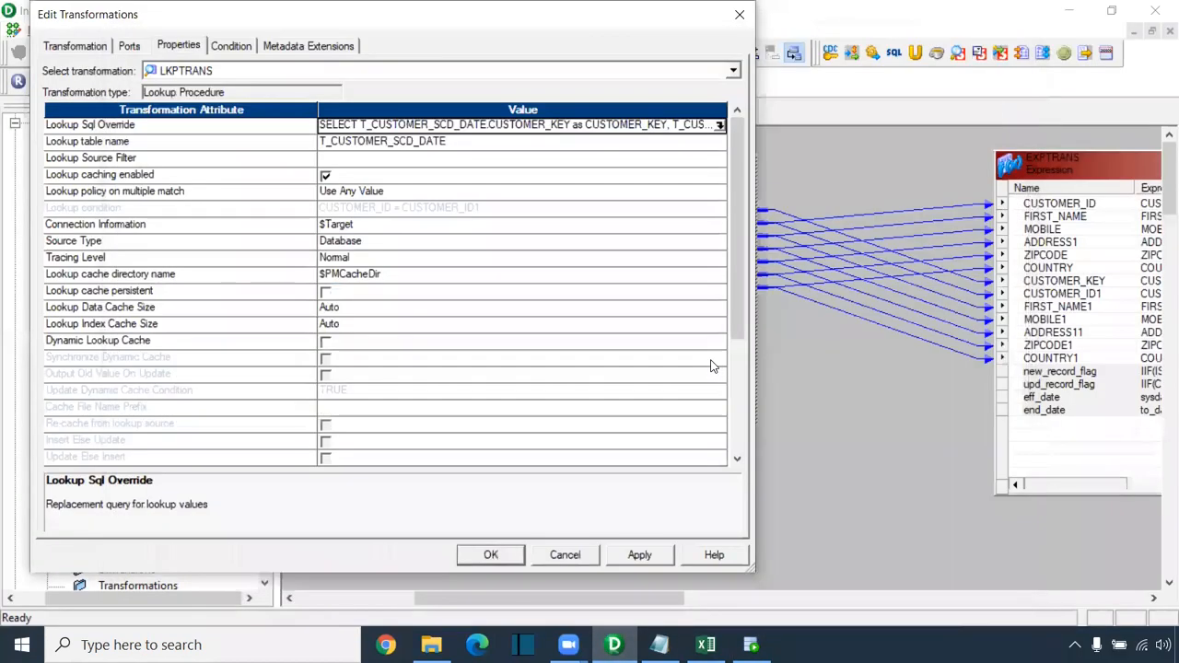
click(630, 557)
click(490, 555)
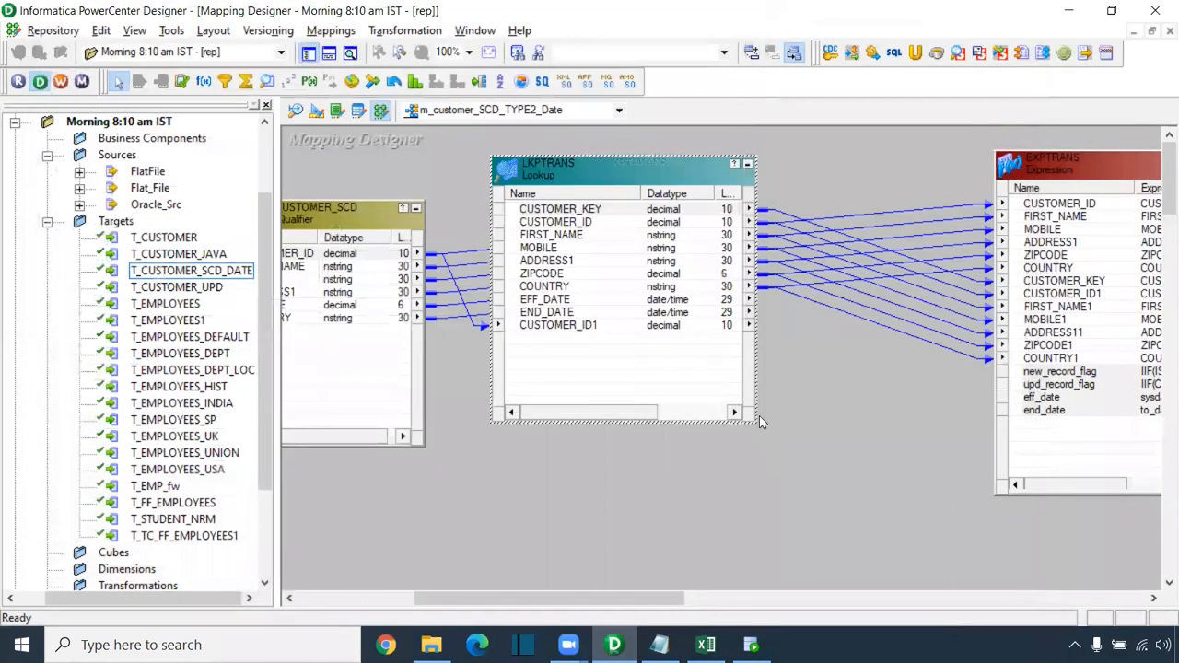
key(ctrl+s)
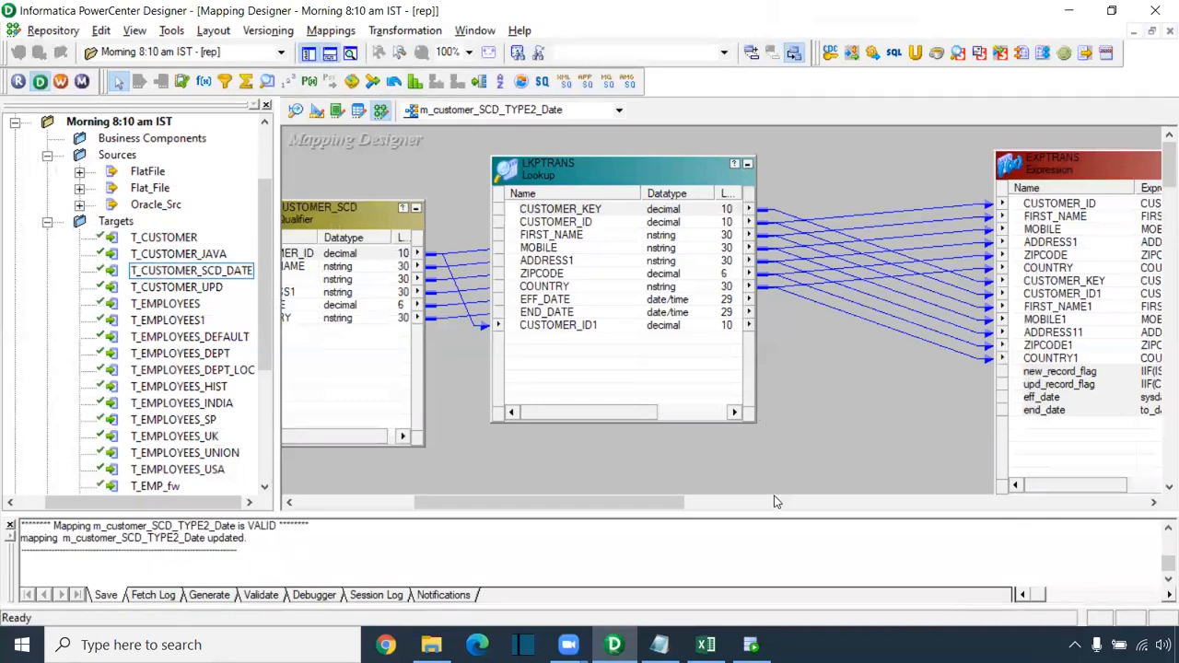
Step: Inspect LKPTRANS's CUSTOMER_ID ports and EXPTRANS's new_record_flag and upd_record_flag ports
drag(654, 504, 725, 504)
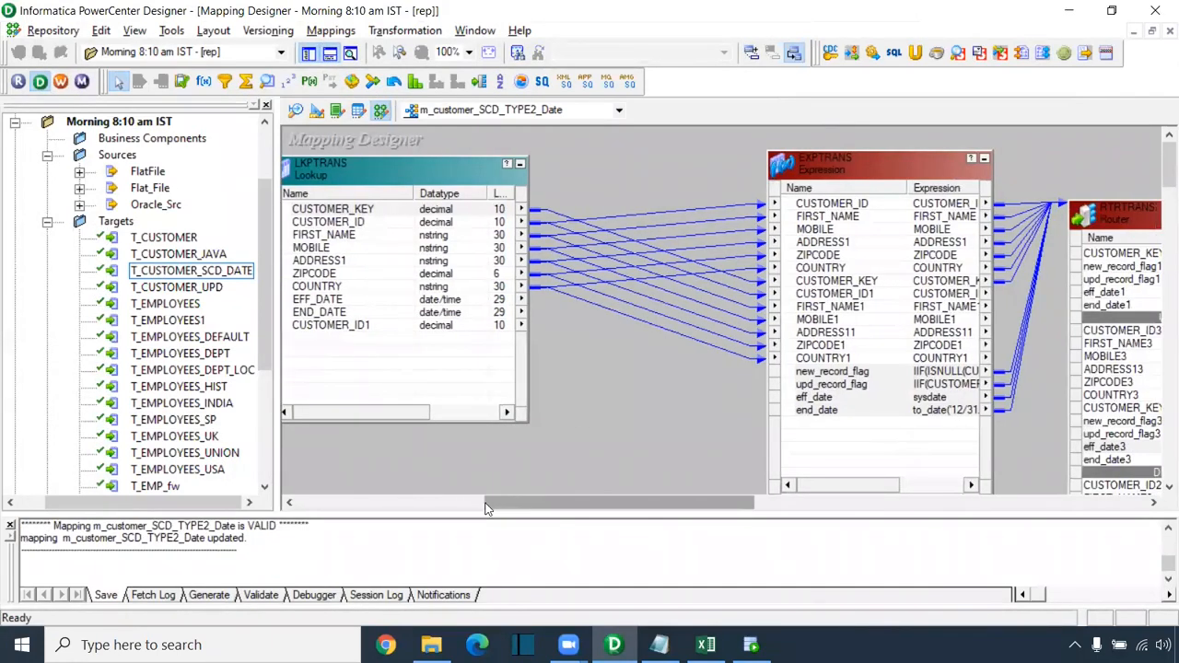
drag(497, 501, 424, 502)
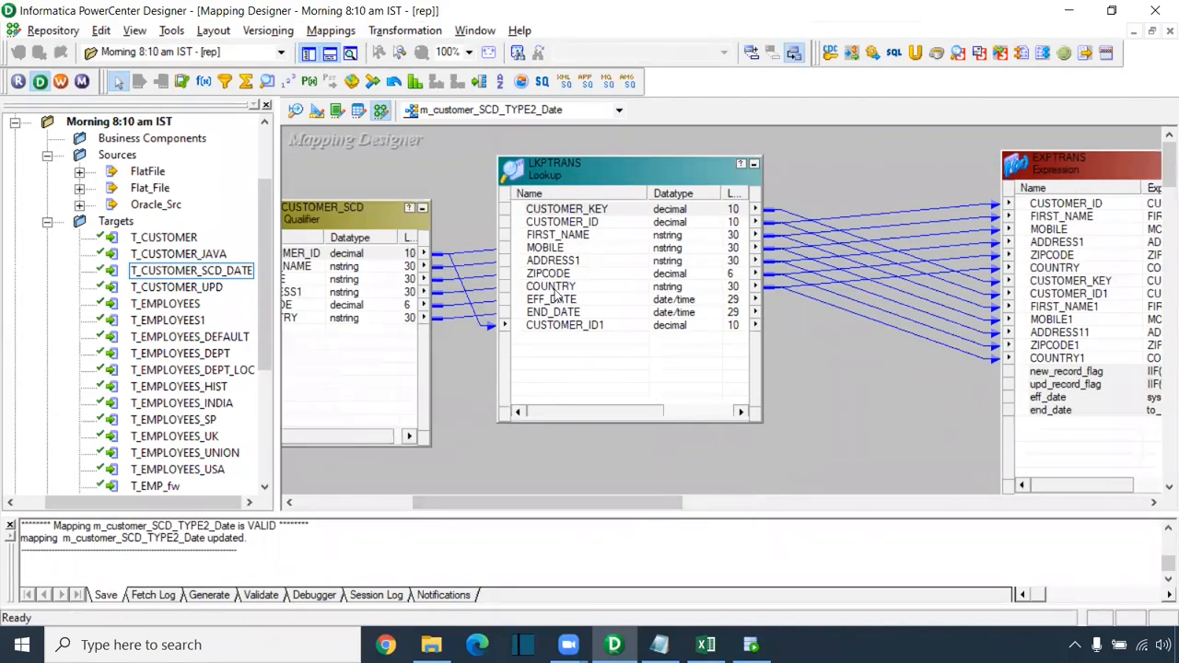
click(545, 329)
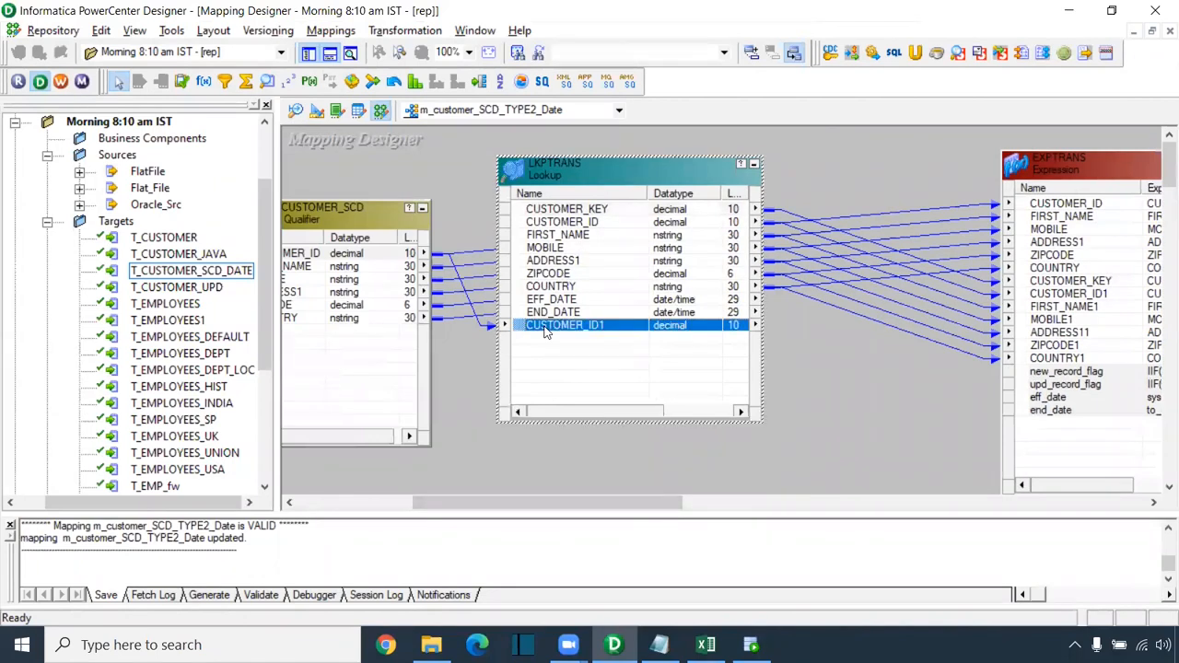
ctrl+click(569, 222)
drag(645, 503, 708, 503)
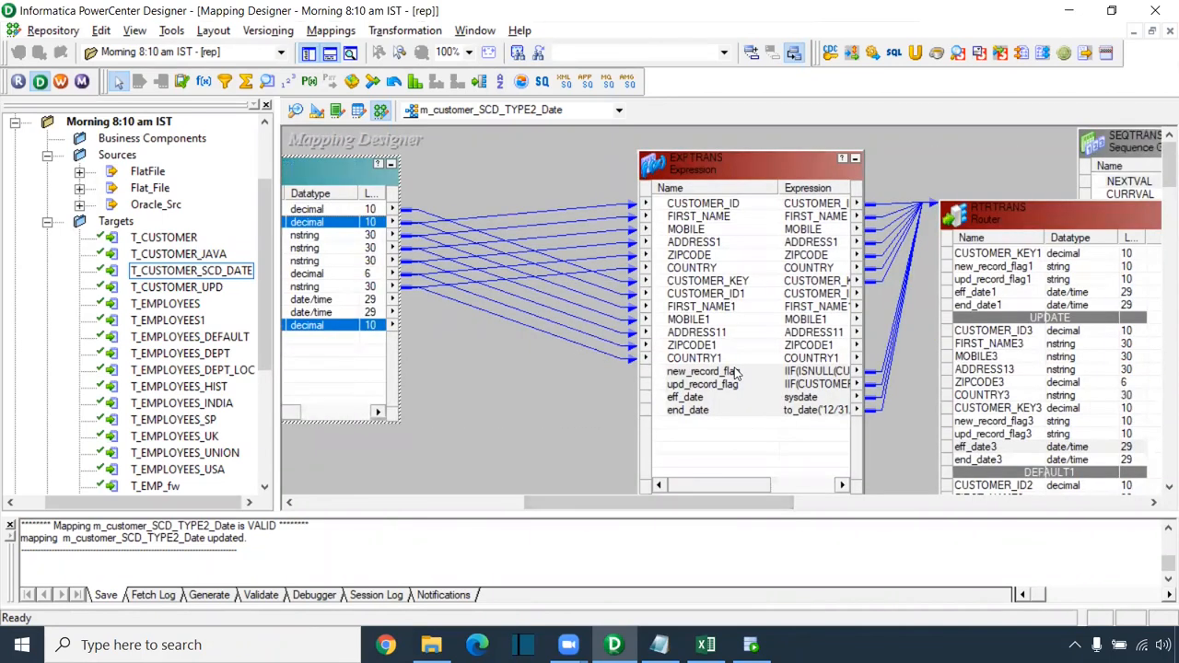
click(735, 372)
ctrl+click(733, 384)
click(738, 373)
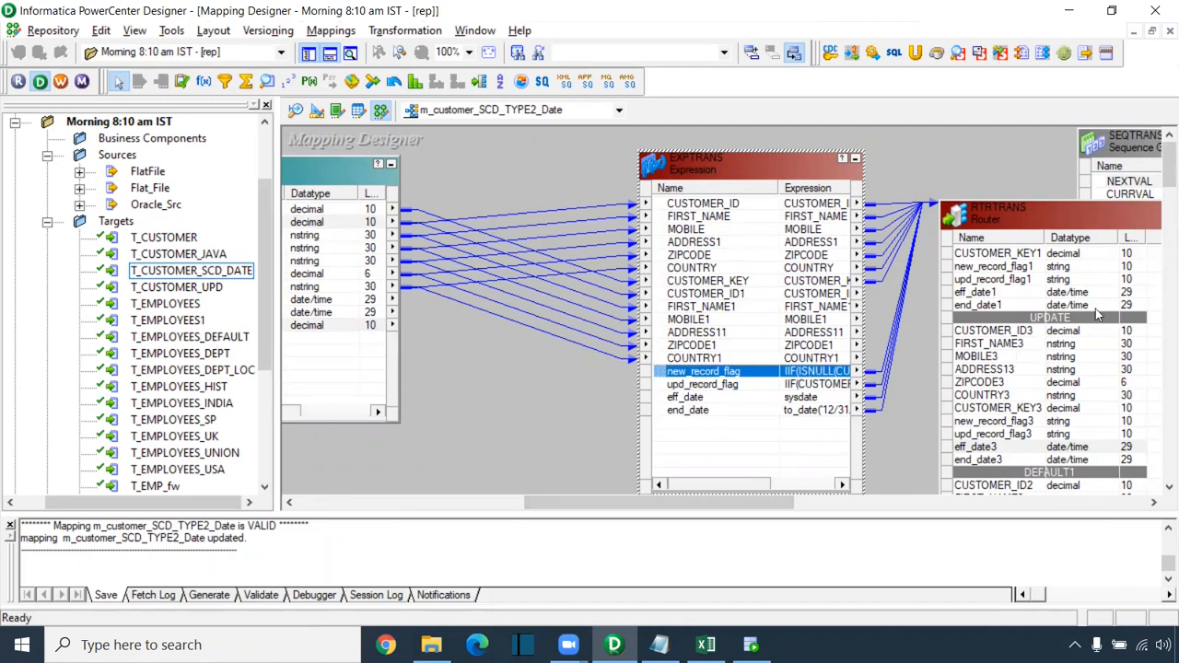
drag(716, 503, 807, 503)
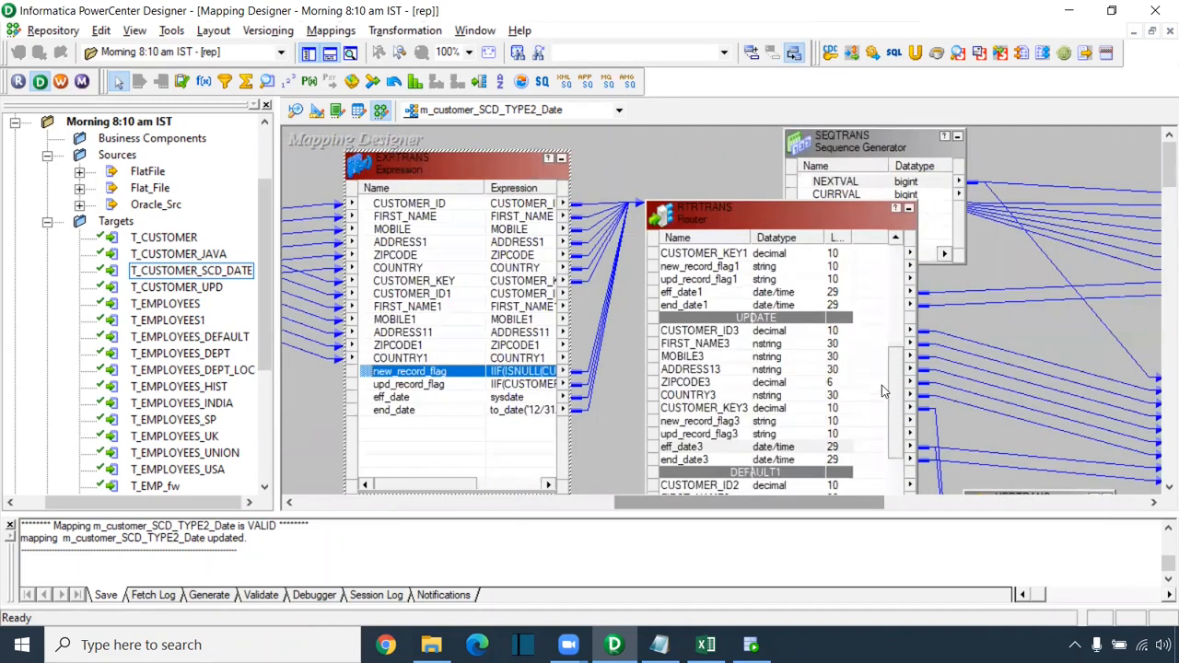
click(434, 384)
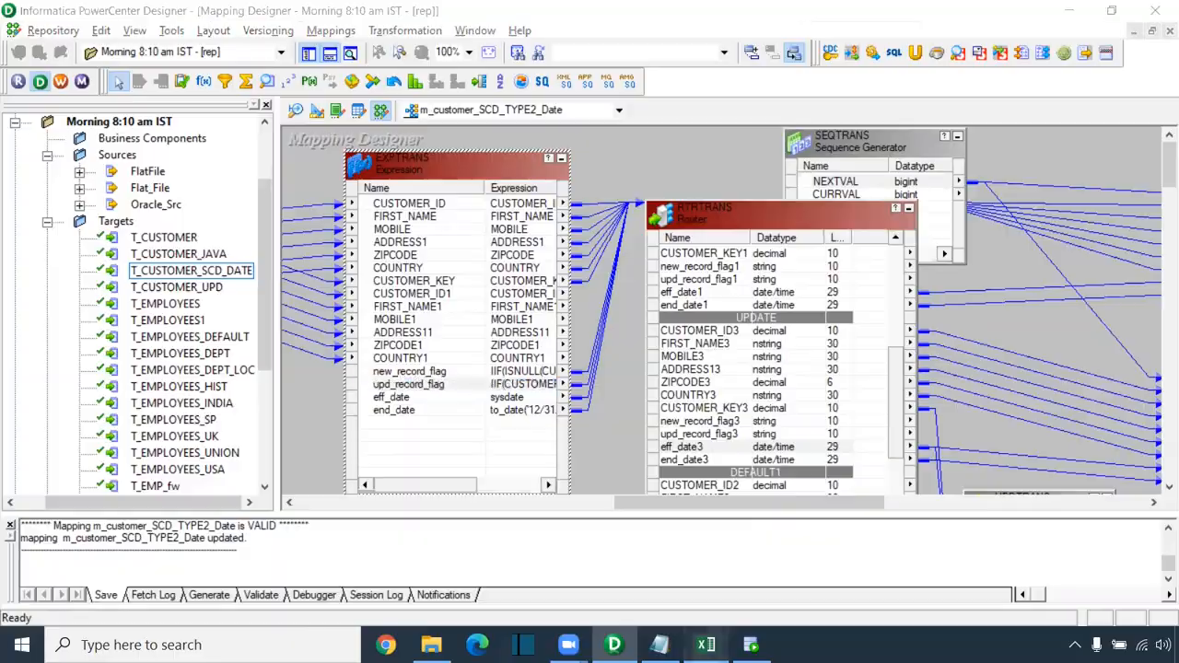
click(706, 645)
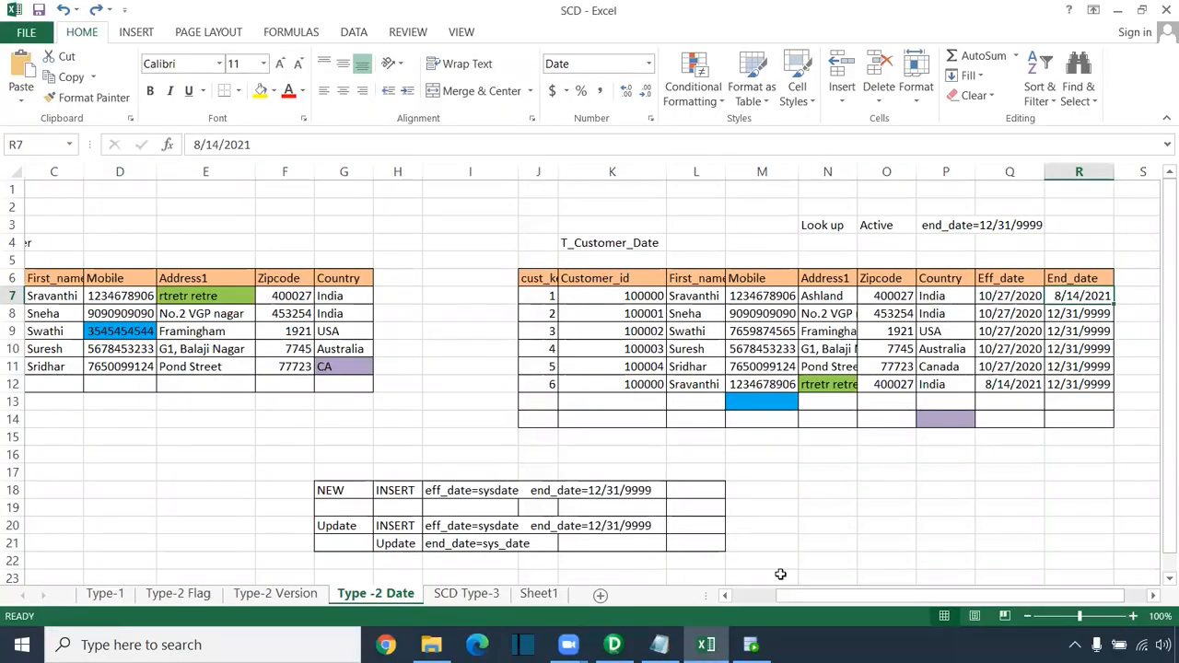
Step: Compare the Customer_id columns of S_customer and T_Customer_Date in the Type -2 Date sheet, then return to Designer
drag(801, 595, 753, 595)
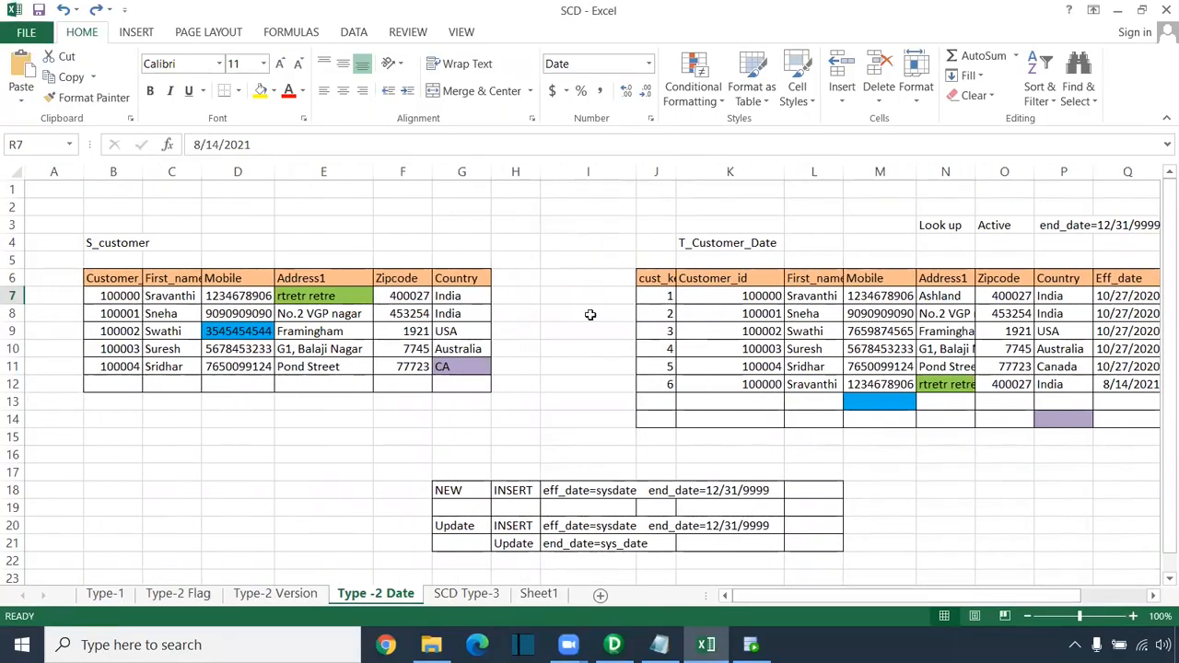
drag(124, 246, 121, 402)
drag(697, 255, 734, 473)
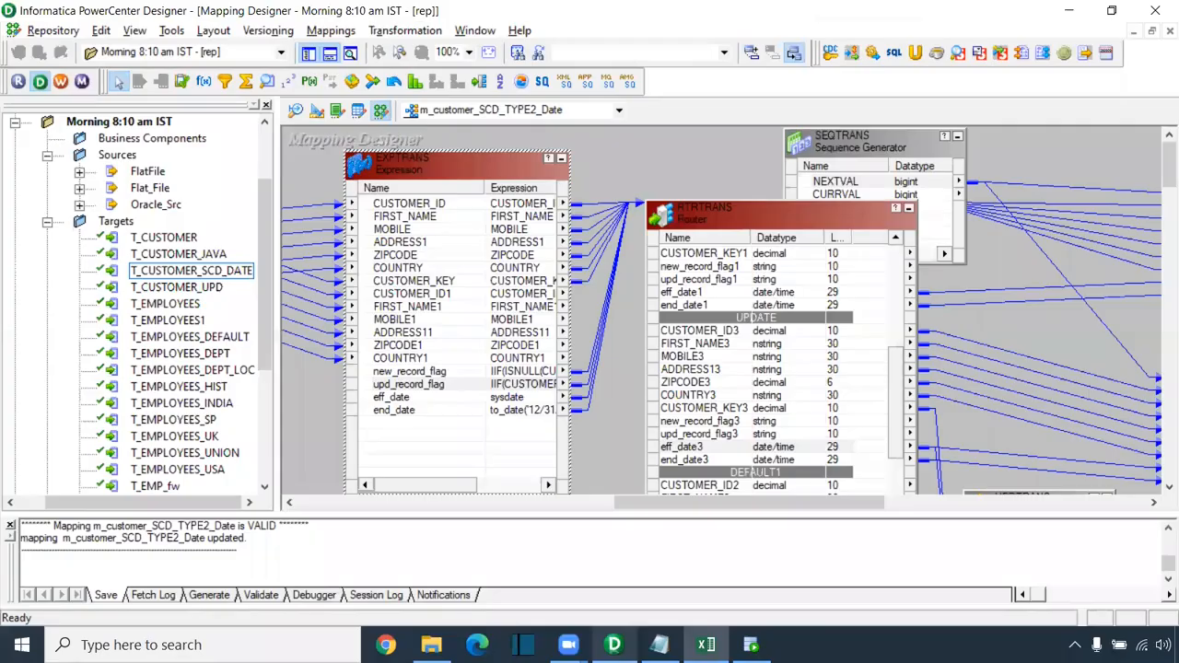
click(613, 644)
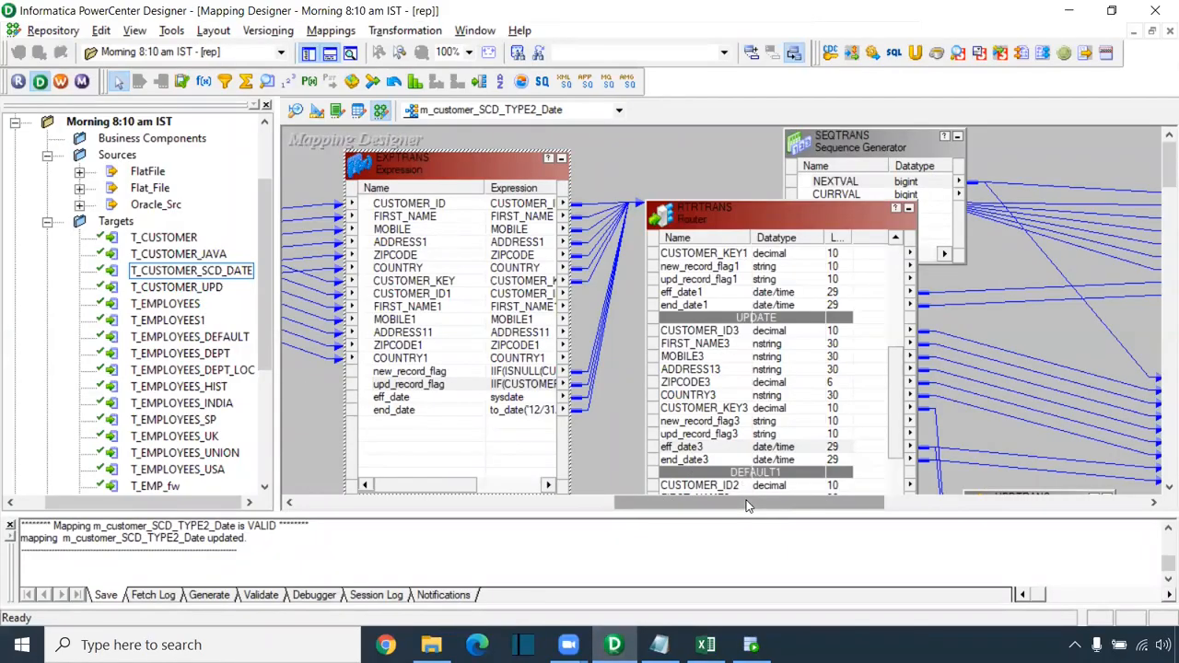
Step: Inspect UPDTRANS's eff_date3 and customer key ports feeding T_CUSTOMER_SCD_DATE1's END_DATE, then launch Workflow Manager
drag(743, 502, 849, 502)
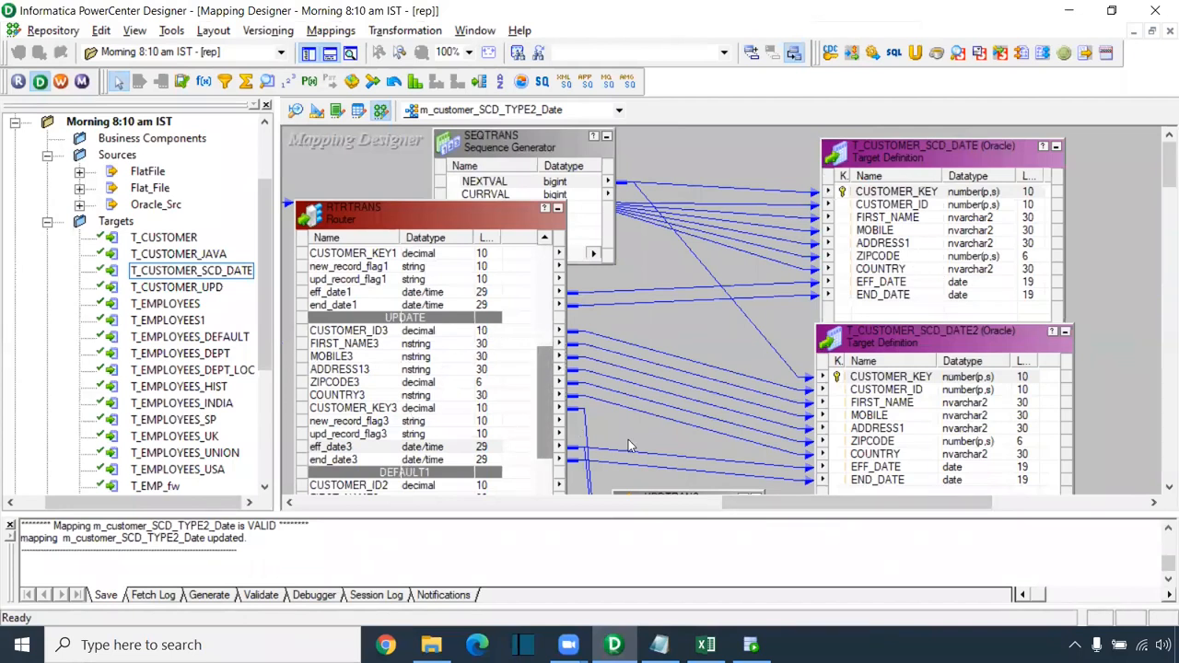
scroll(1158, 176, down, 3)
scroll(1158, 176, down, 2)
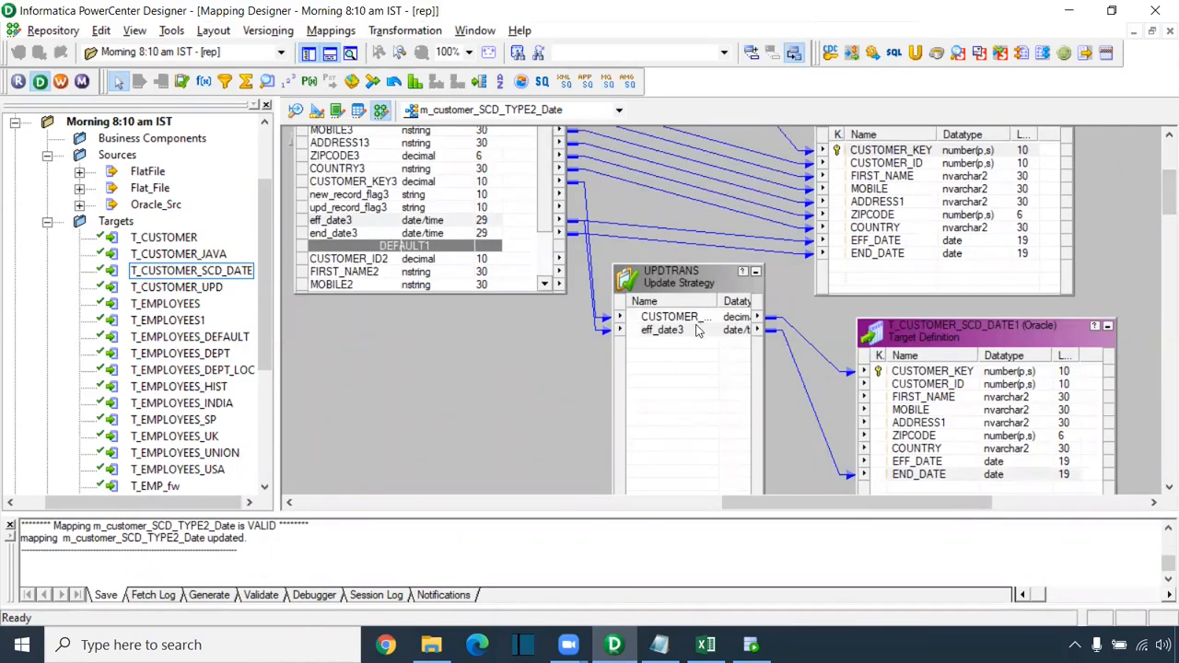
click(696, 330)
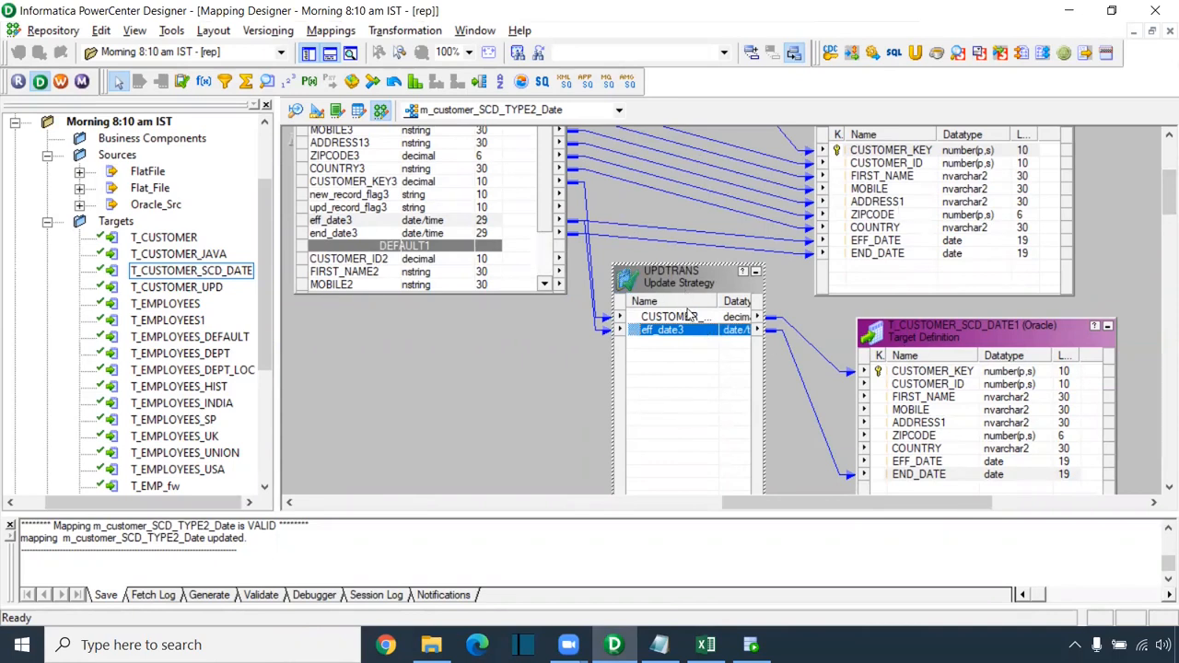
key(Up)
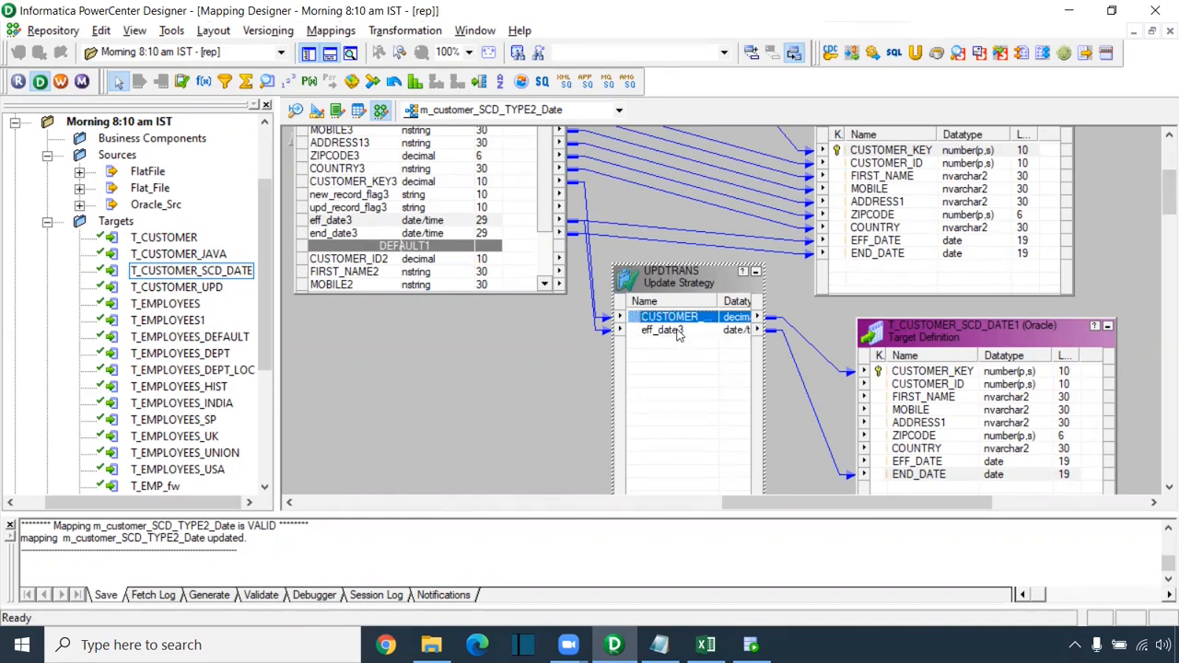
click(899, 475)
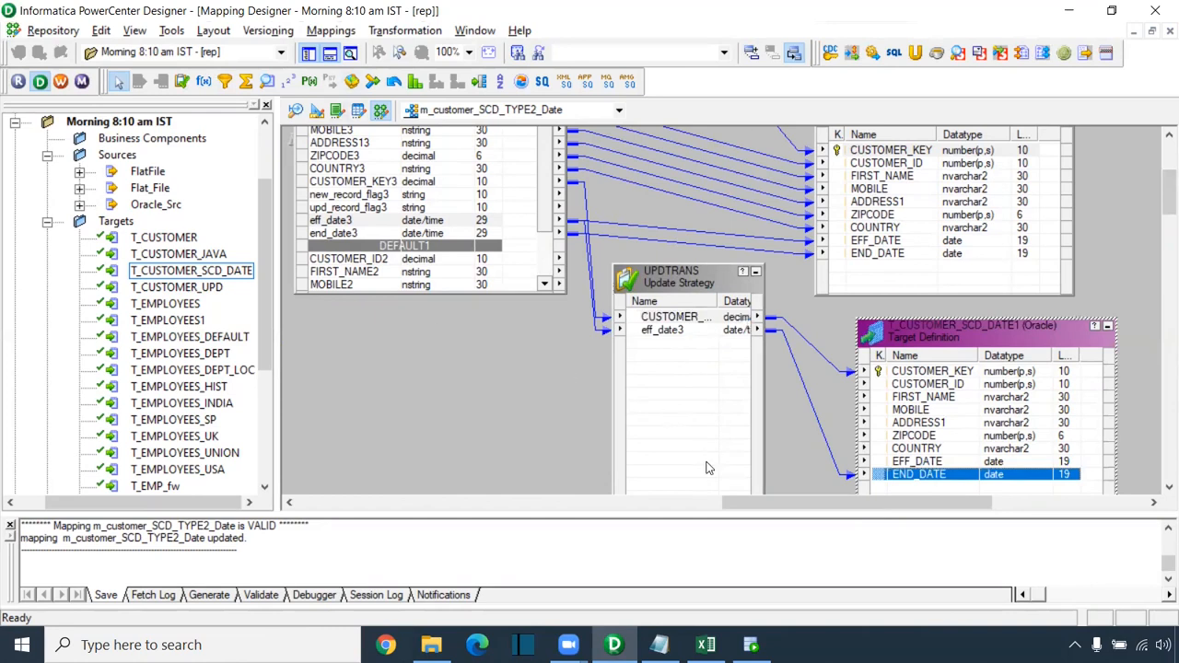
click(60, 82)
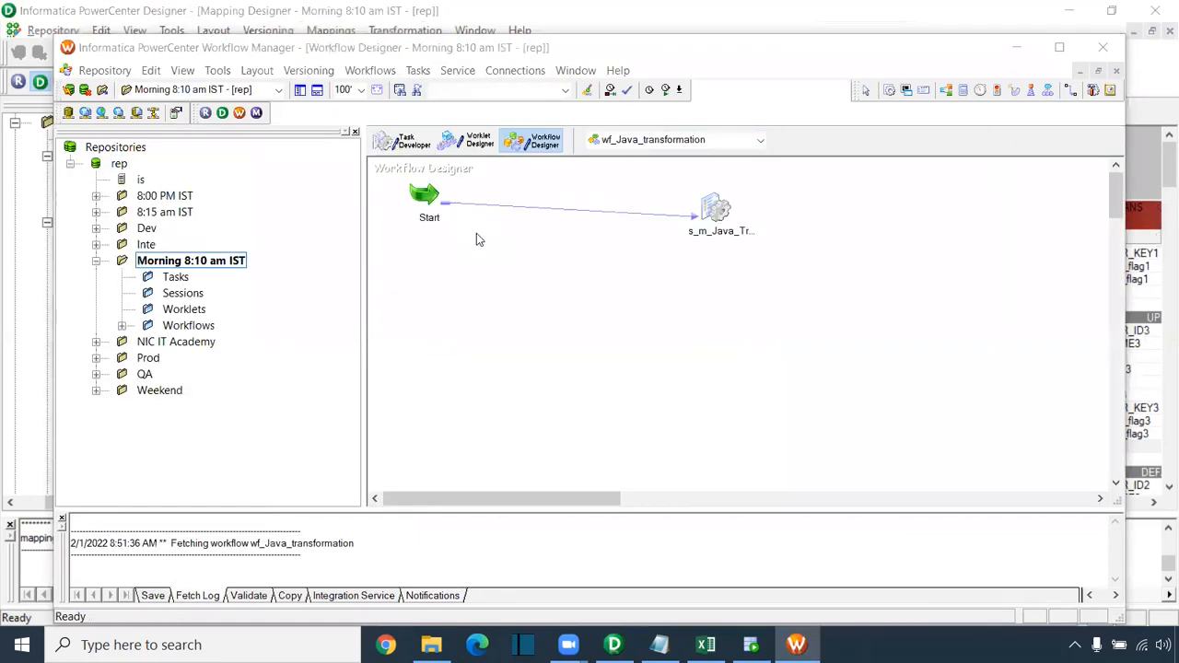
Step: Create a new workflow named wf_SCD_Type2_Date
click(723, 267)
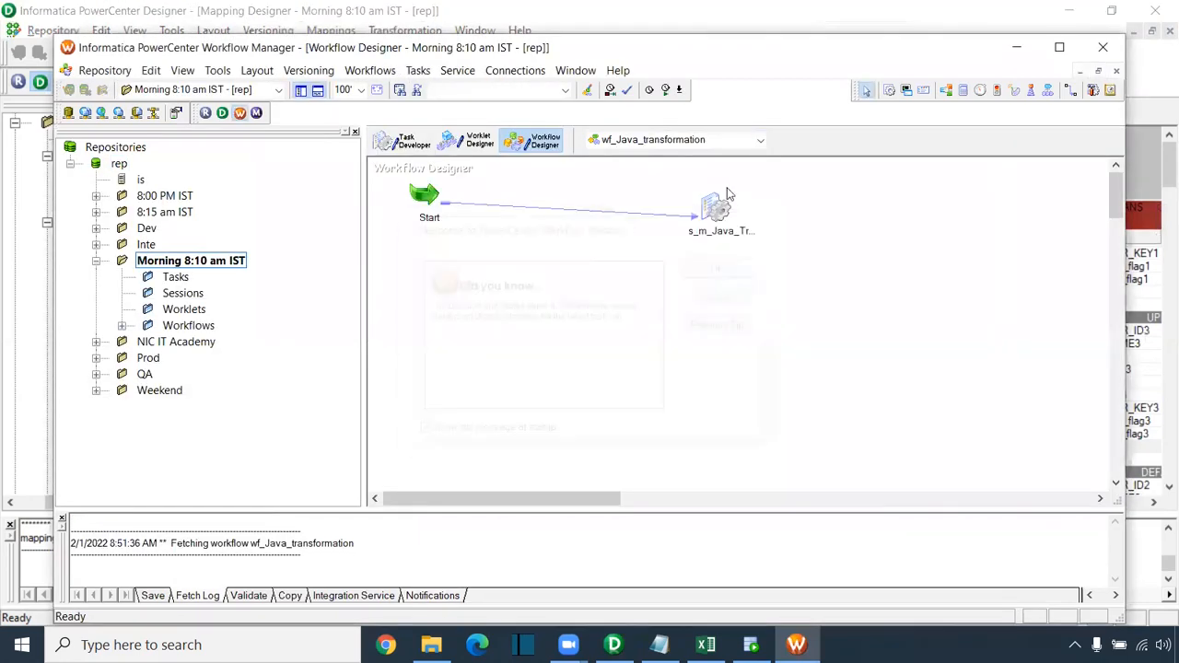
double_click(697, 47)
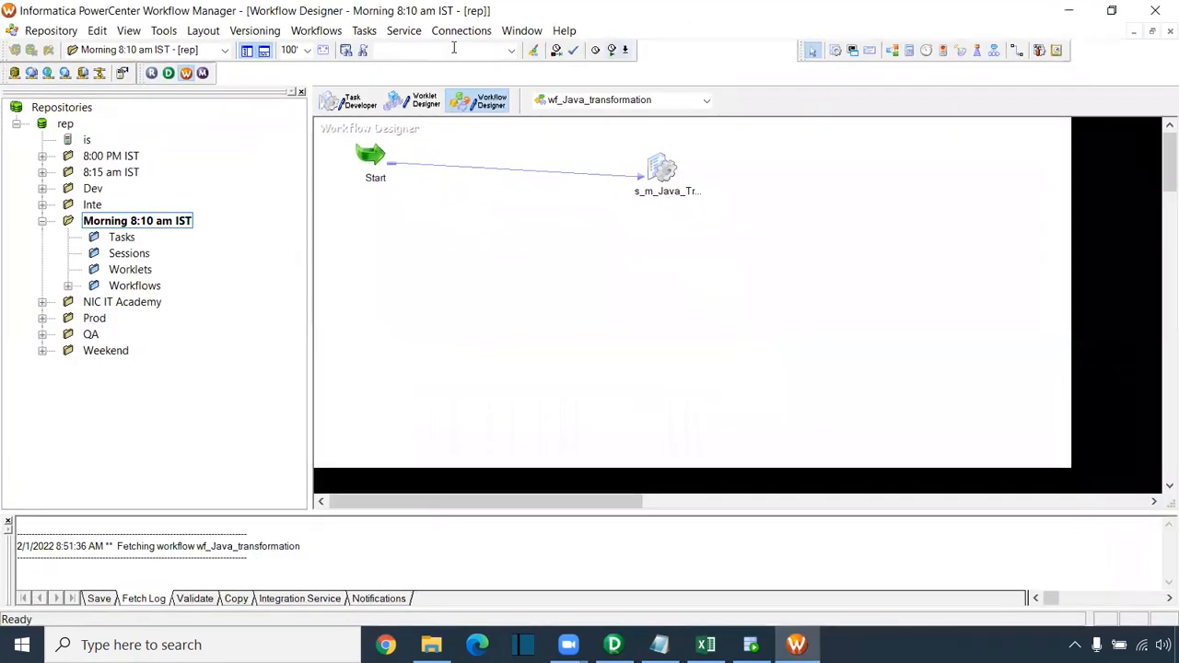
click(327, 30)
click(333, 51)
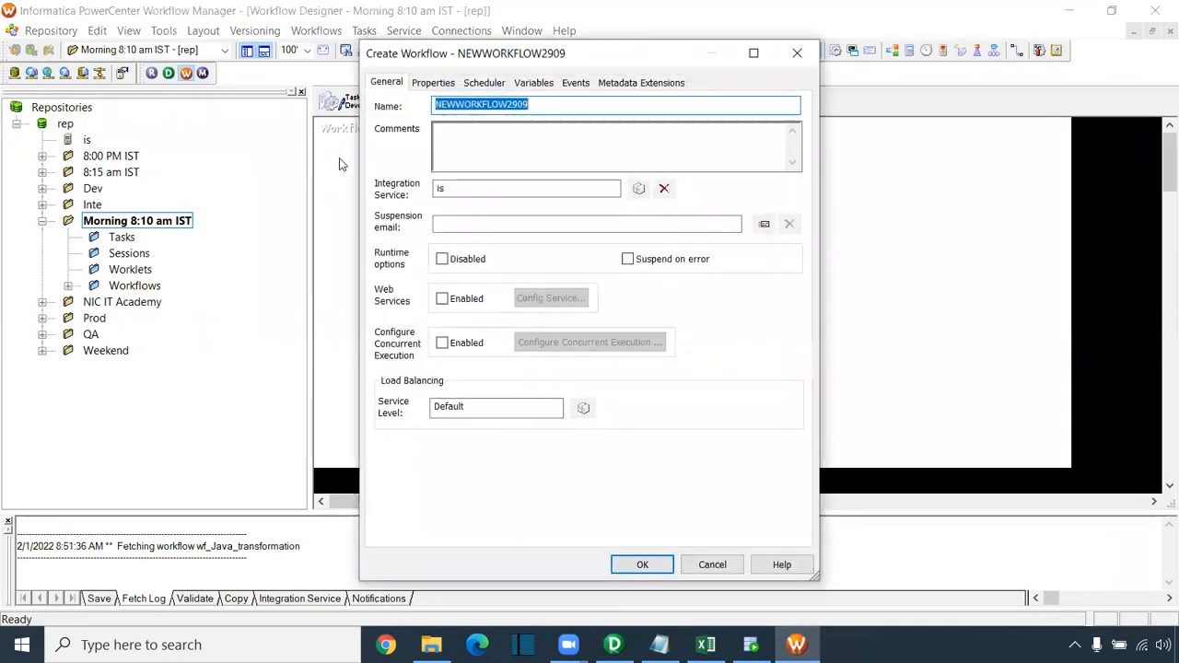
text(wf_SCD-Da)
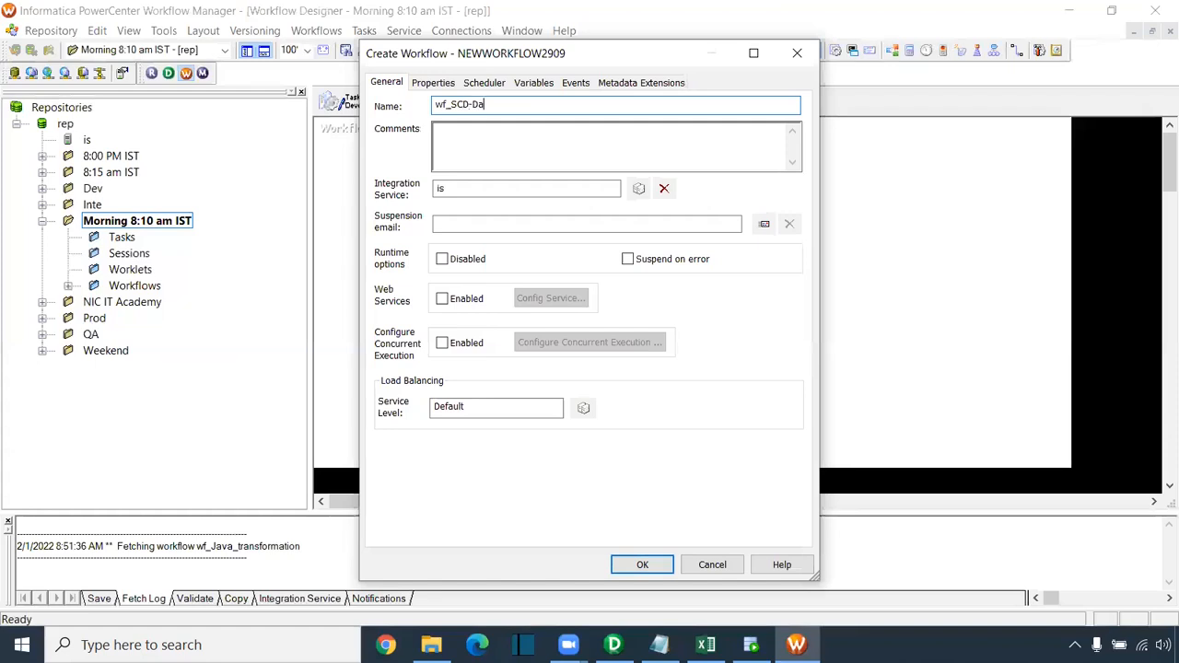
key(Left)
key(Left)
key(Left)
key(BackSpace)
text(_Ty)
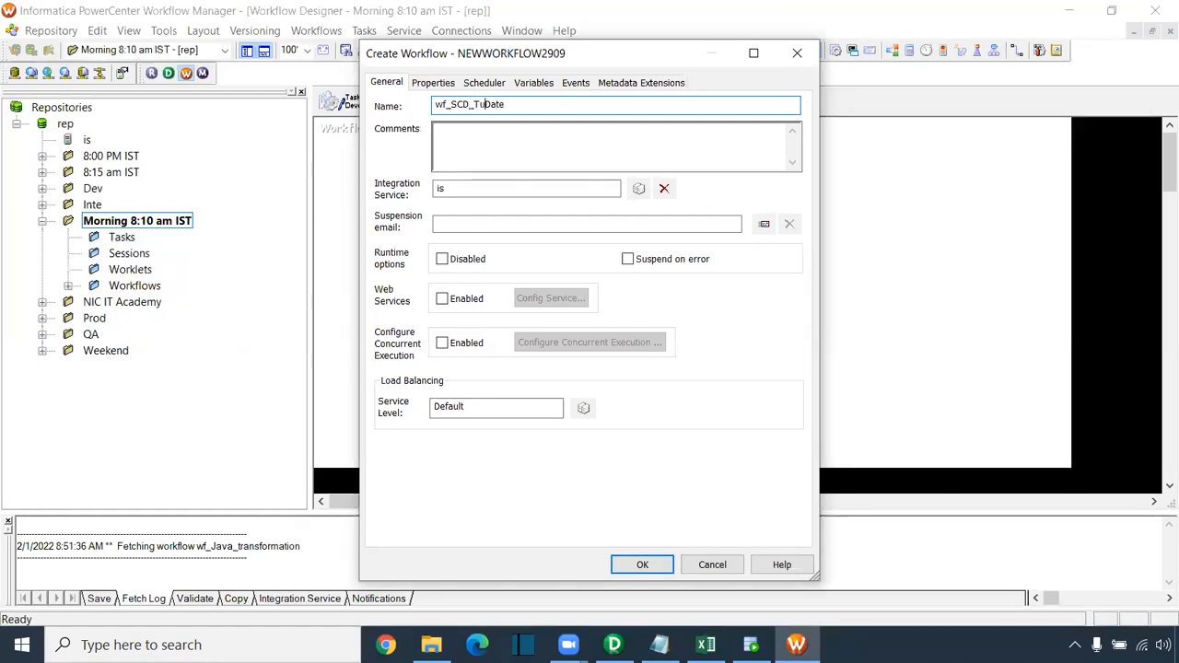
text(pe2_)
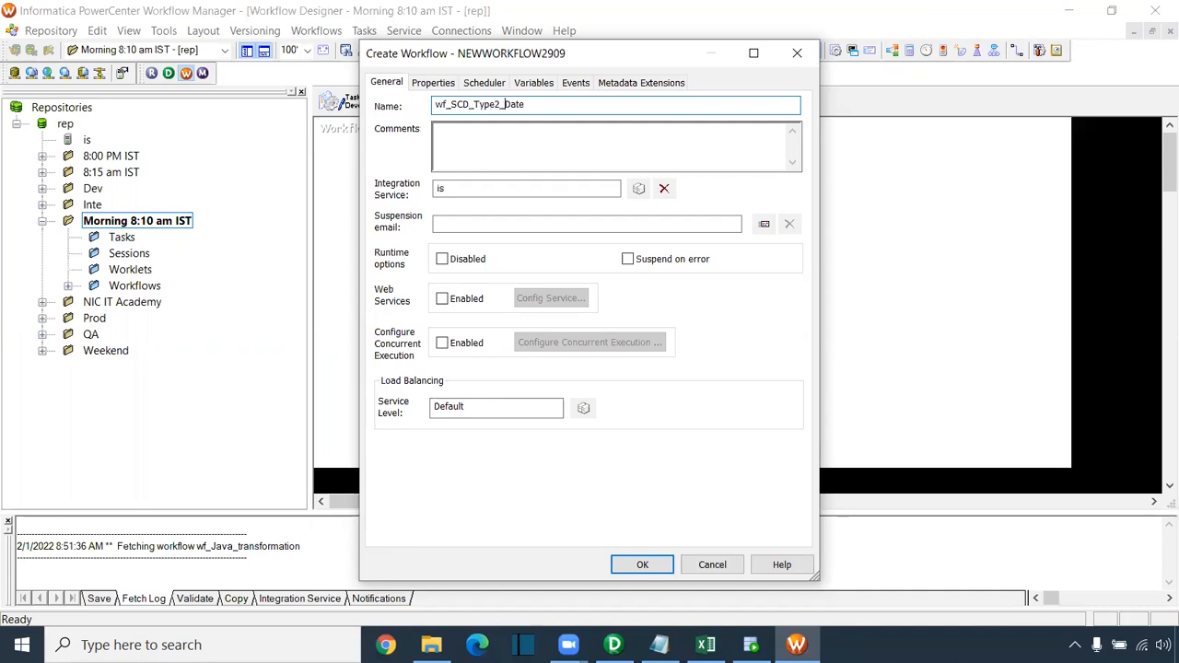
click(643, 565)
Step: Add a session for m_customer_SCD_TYPE2_Date and link Start to it
click(833, 50)
click(751, 182)
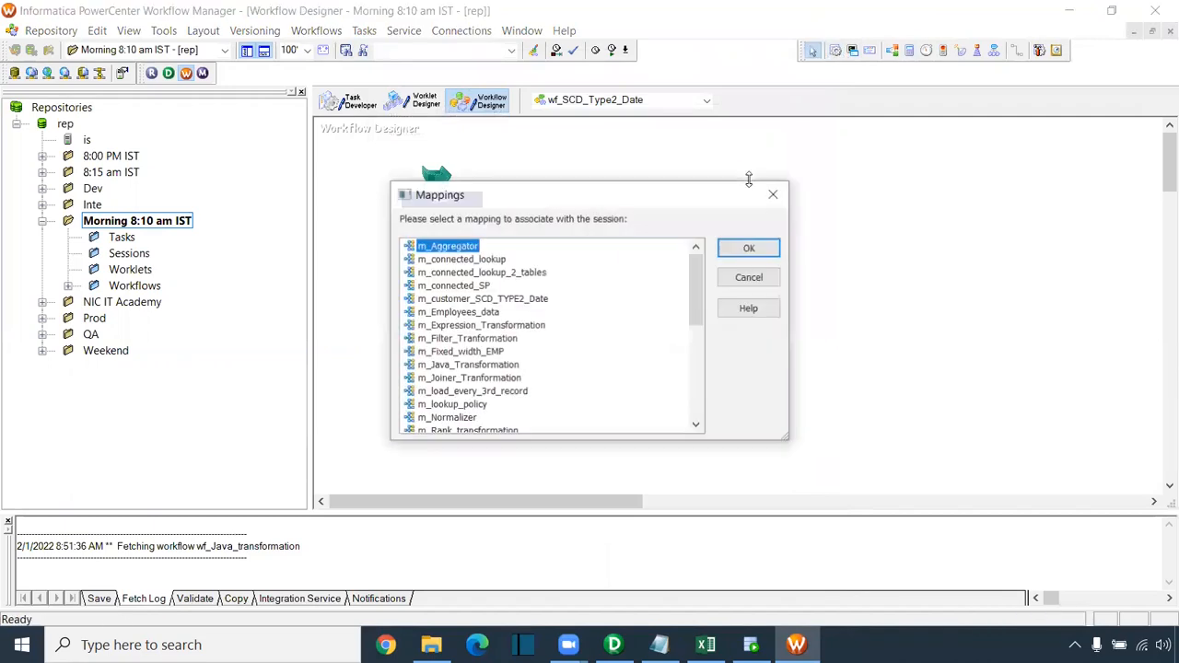
click(511, 300)
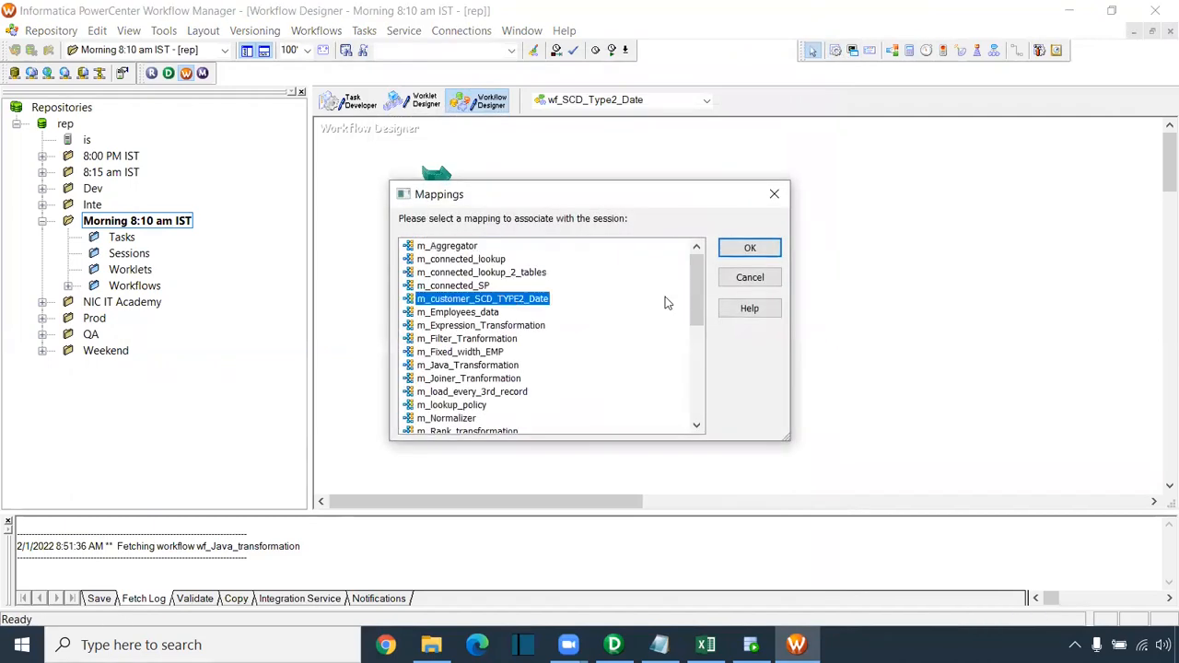
click(744, 248)
click(1018, 50)
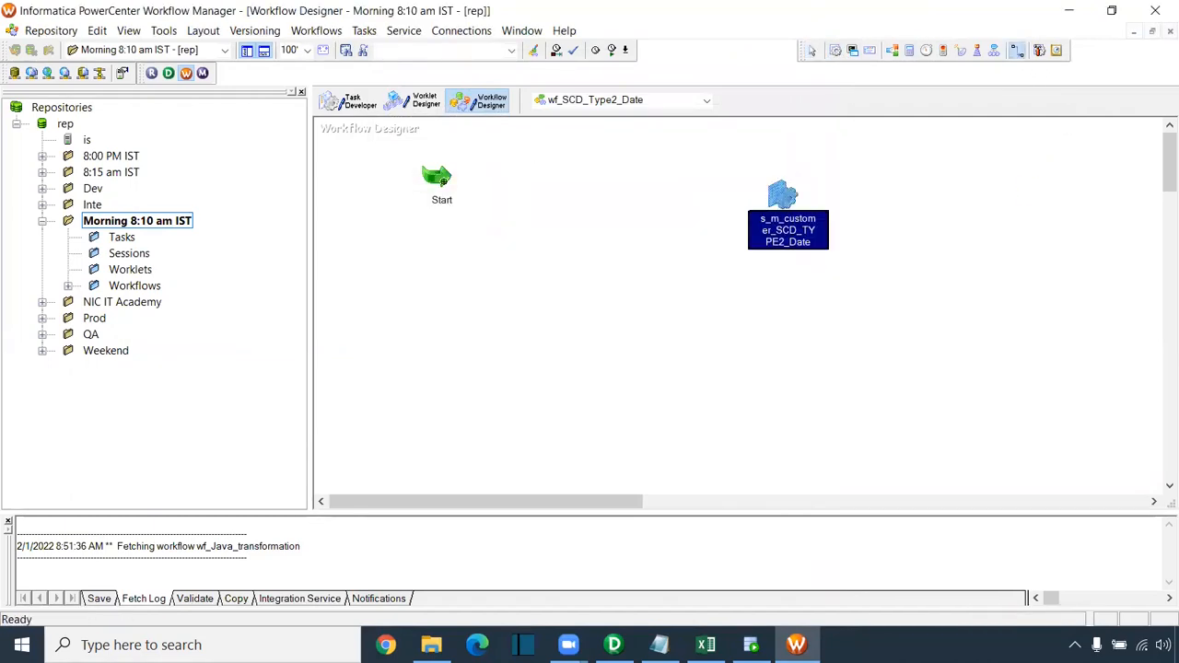
drag(442, 175, 790, 190)
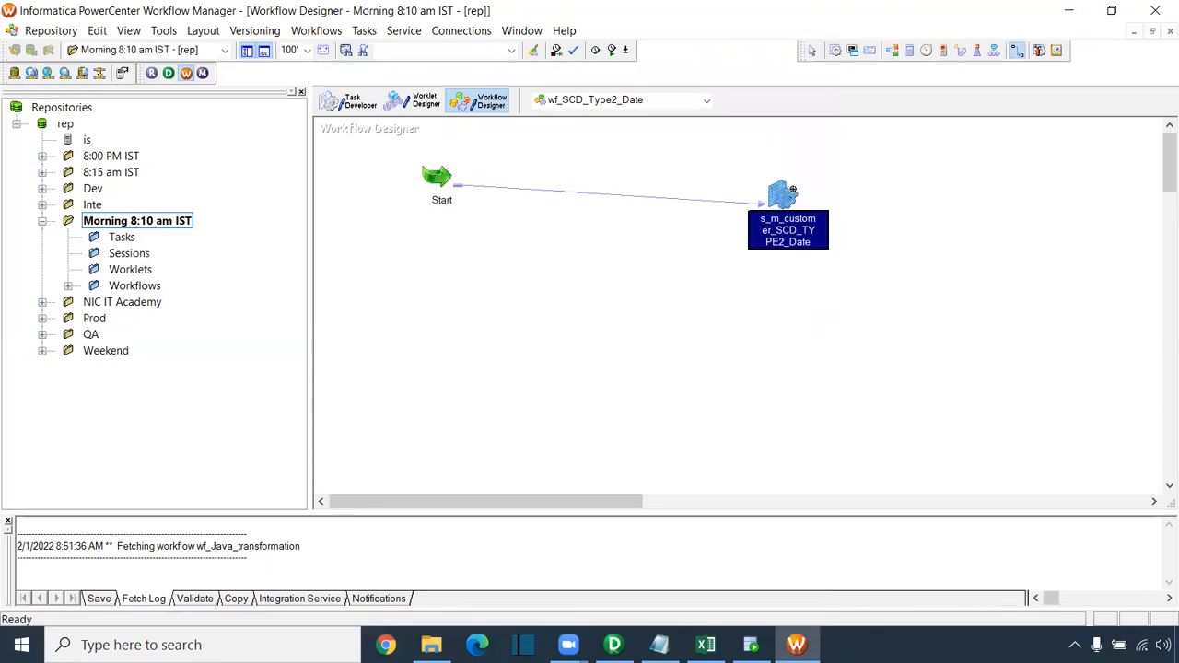
Step: Make the session fail its parent and set T_CUSTOMER_SCD_DATE2's connection to Oracle_Tgt
double_click(788, 195)
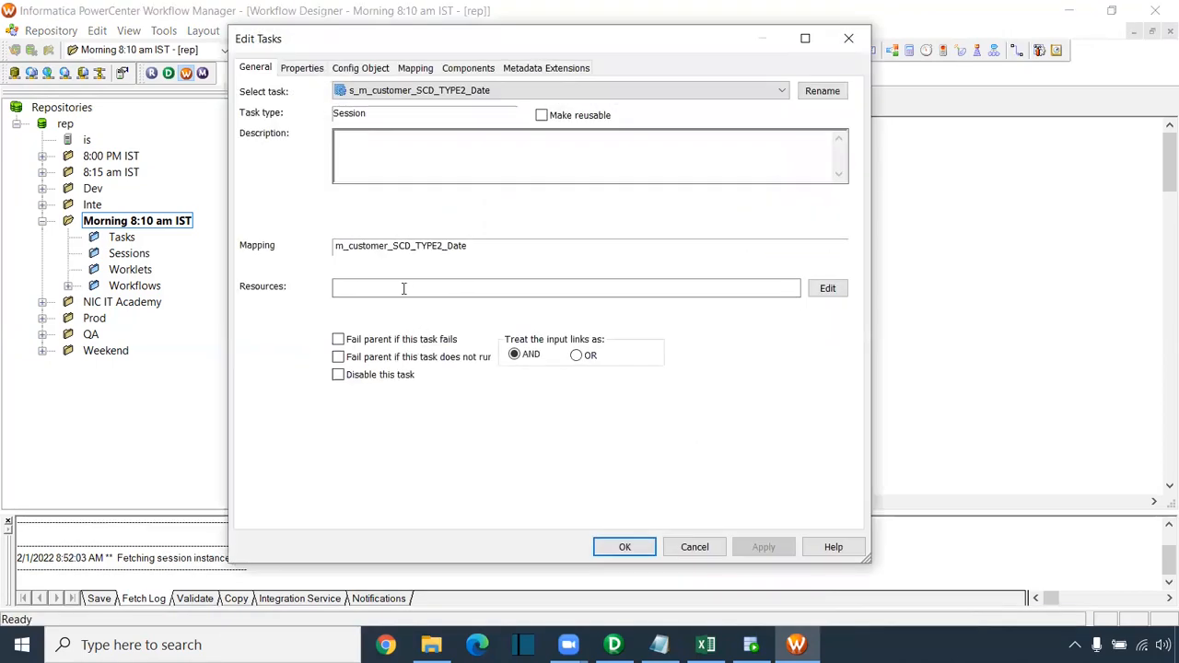
click(354, 339)
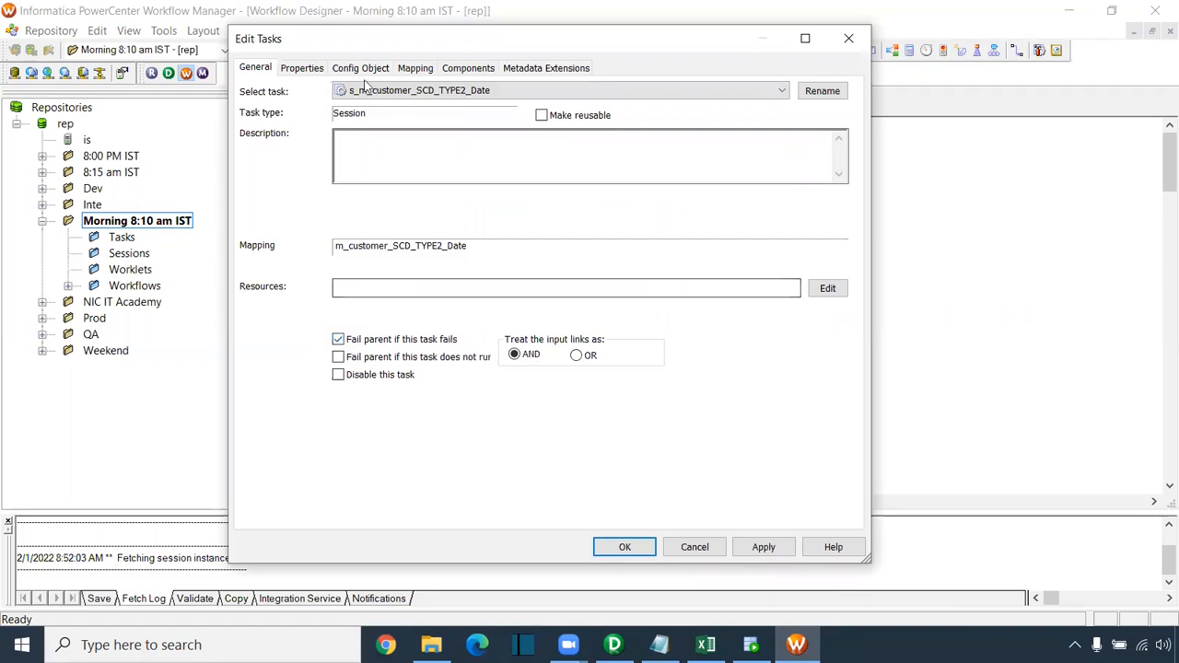
click(415, 70)
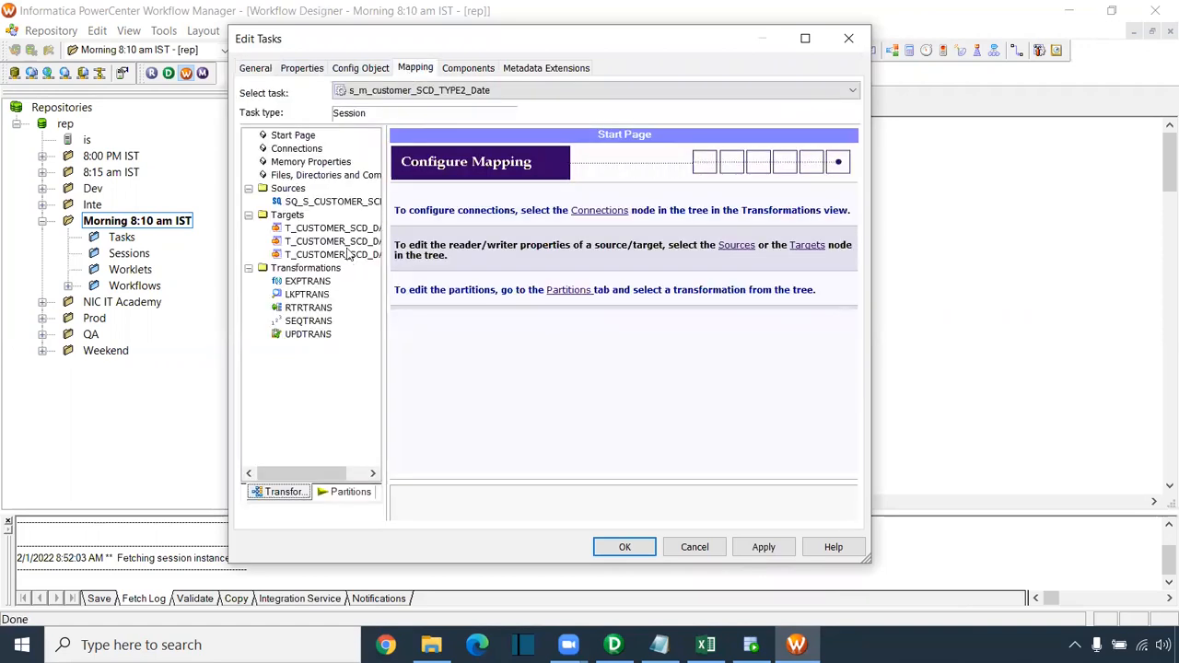
click(346, 204)
click(332, 227)
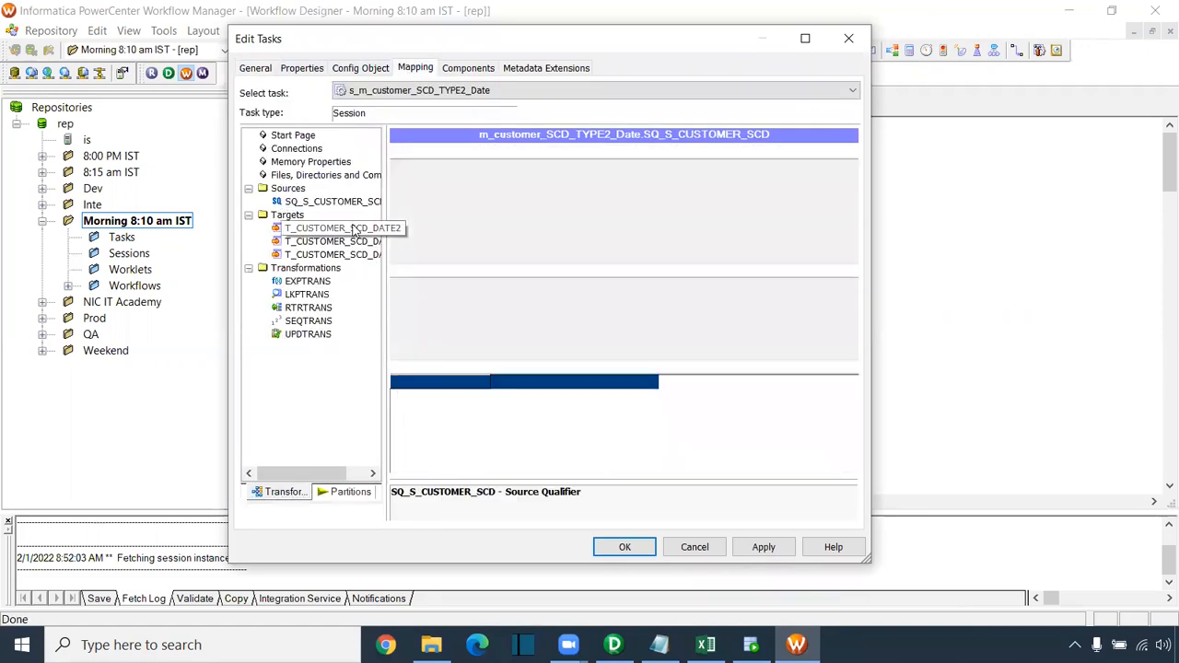
click(708, 300)
click(509, 312)
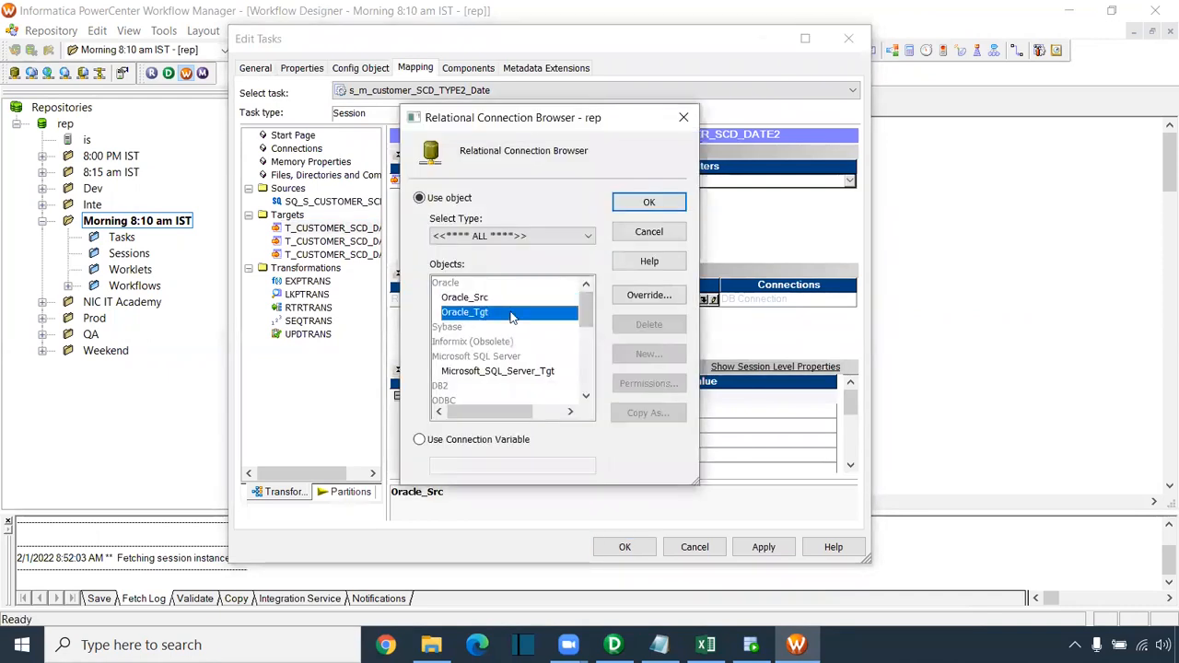
click(647, 206)
Step: Set the T_CUSTOMER_SCD_DATE1 and T_CUSTOMER_SCD_DATE target connections to Oracle_Tgt
click(375, 242)
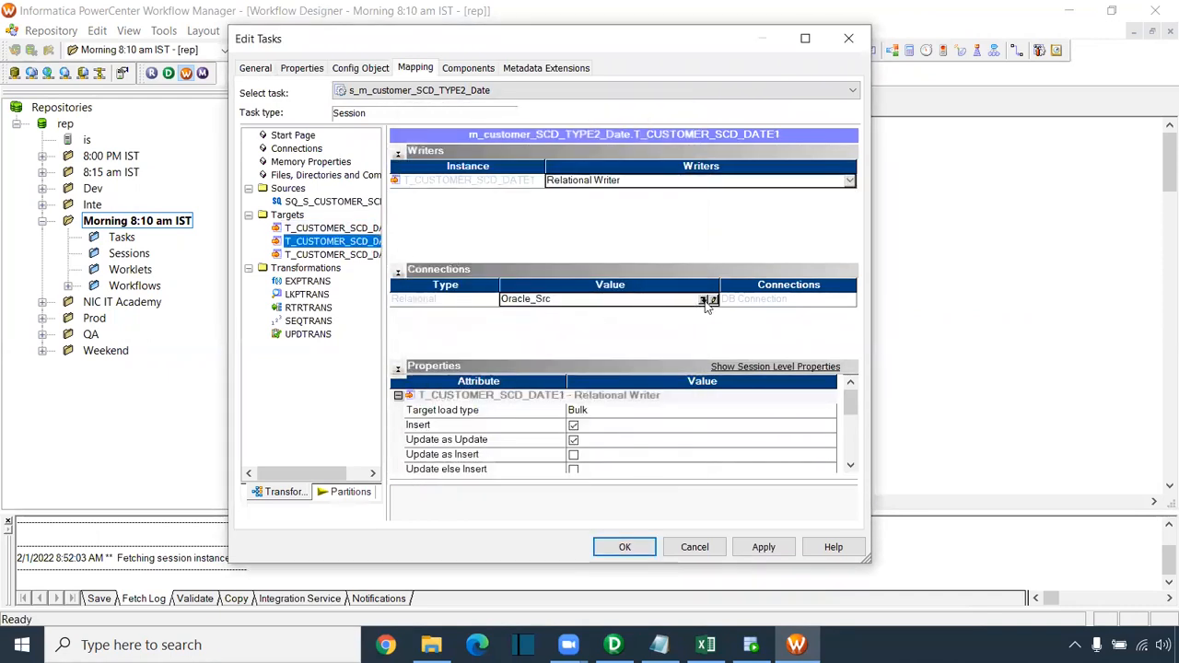
click(710, 300)
click(508, 312)
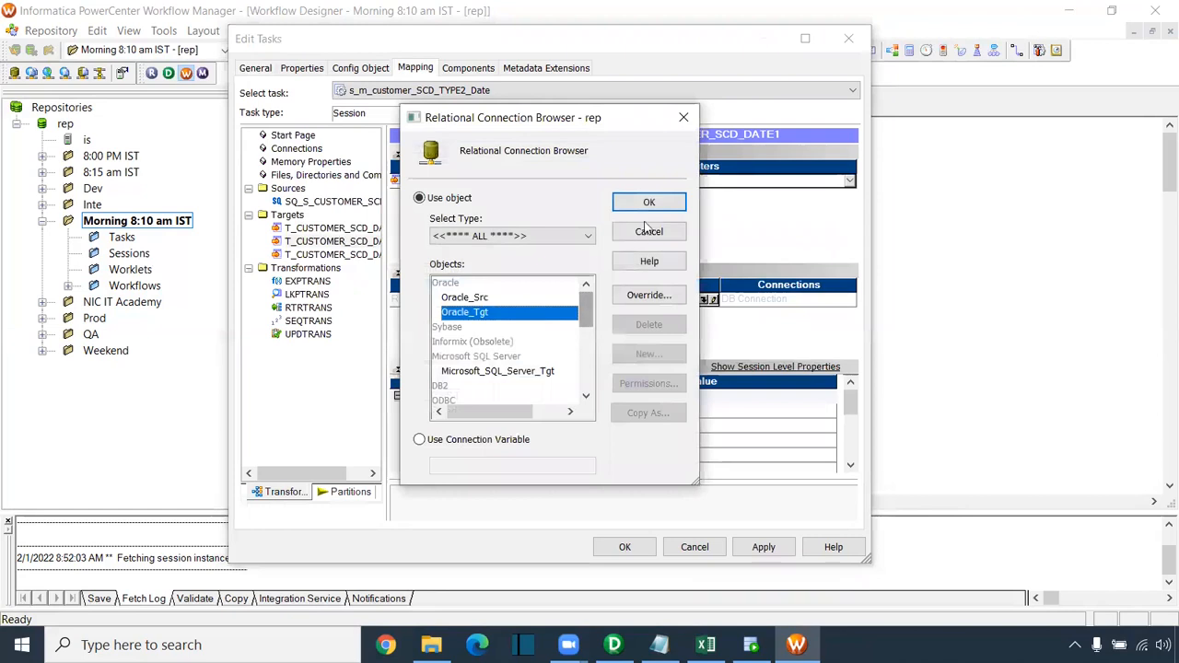
click(648, 204)
click(374, 255)
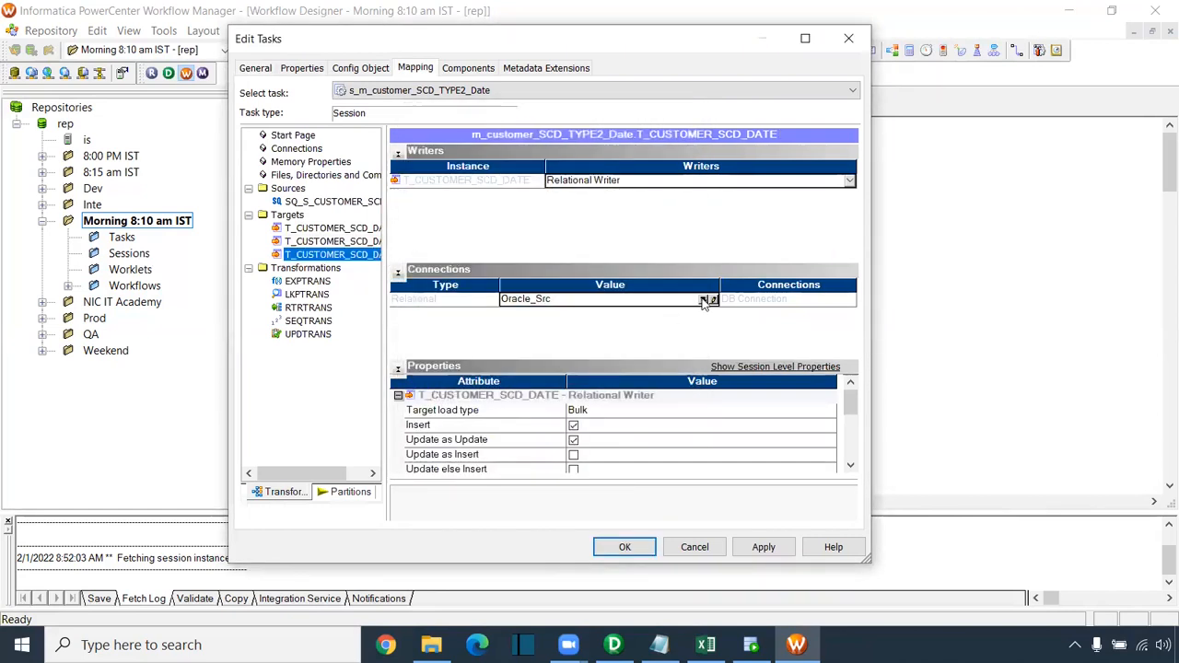
click(710, 300)
click(464, 312)
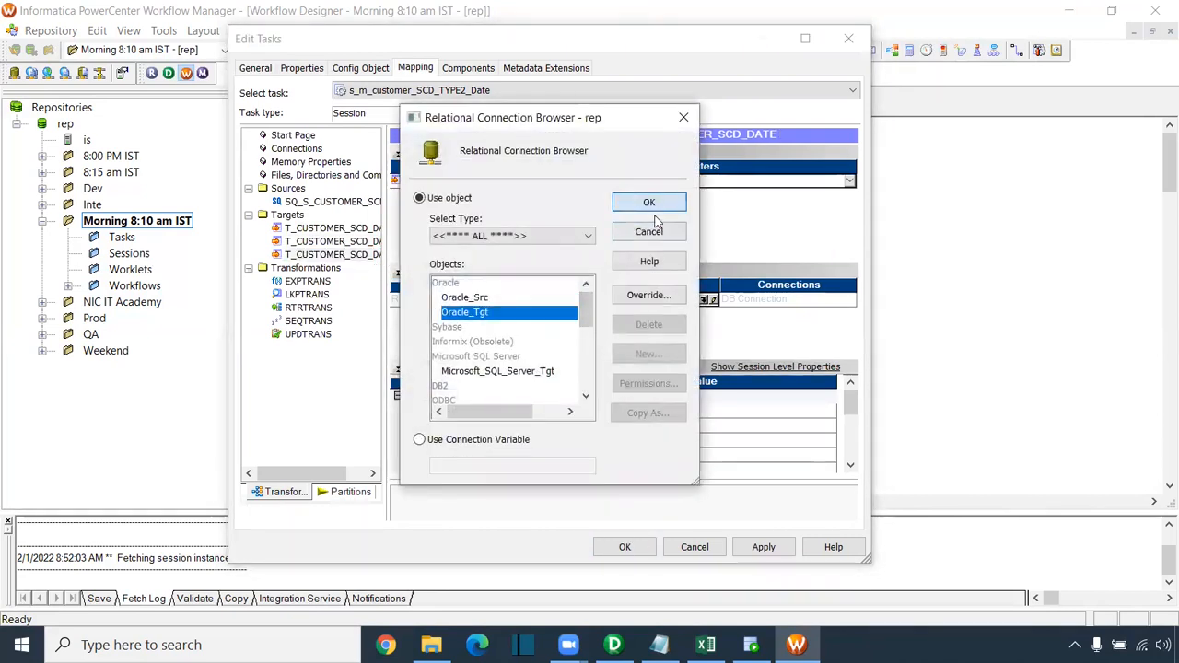
click(653, 206)
Step: Point the LKPTRANS lookup connection at Oracle_Tgt, apply the session changes, and save the workflow
click(318, 296)
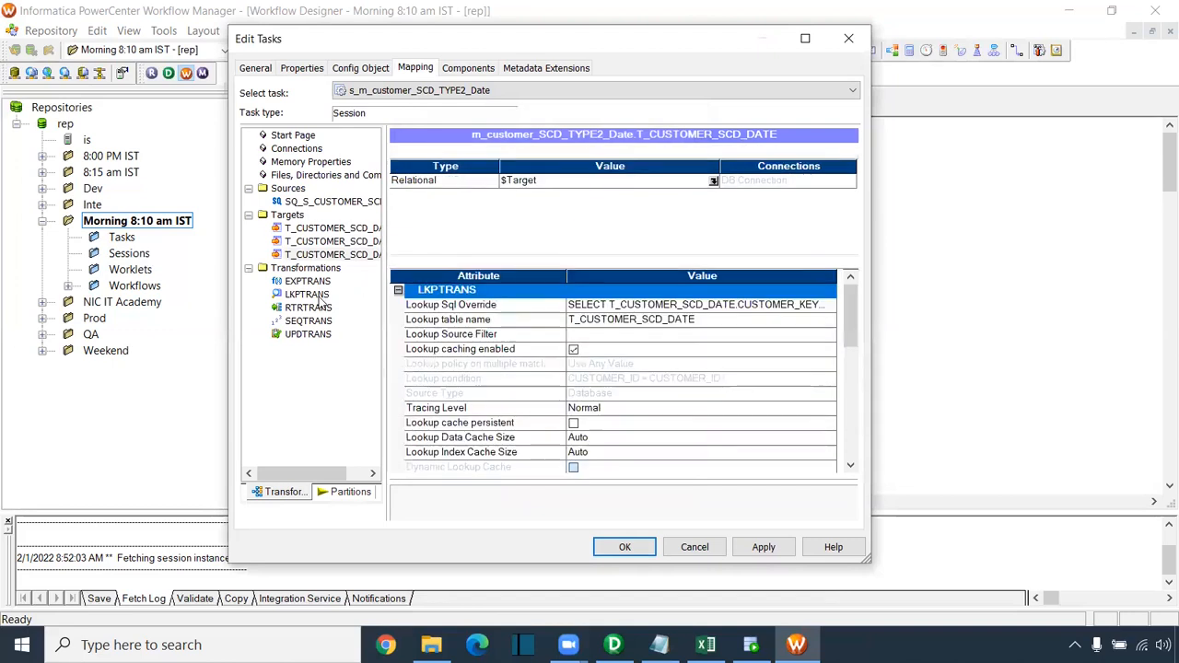
click(714, 181)
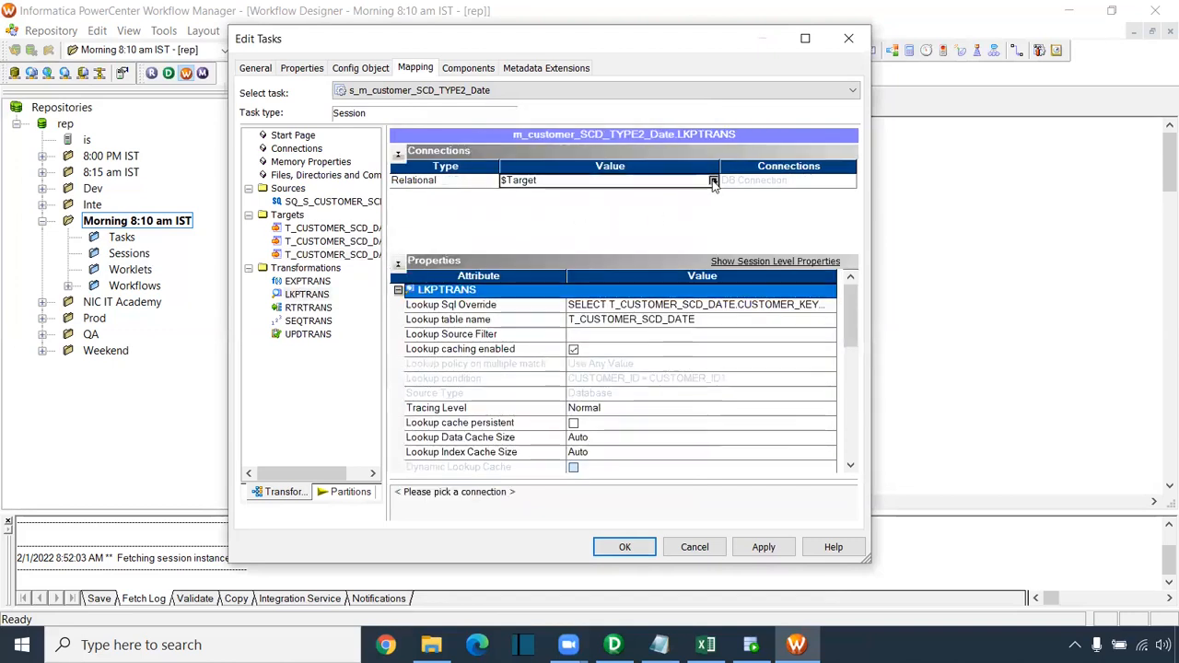
click(714, 182)
click(419, 197)
click(477, 313)
click(648, 202)
click(753, 545)
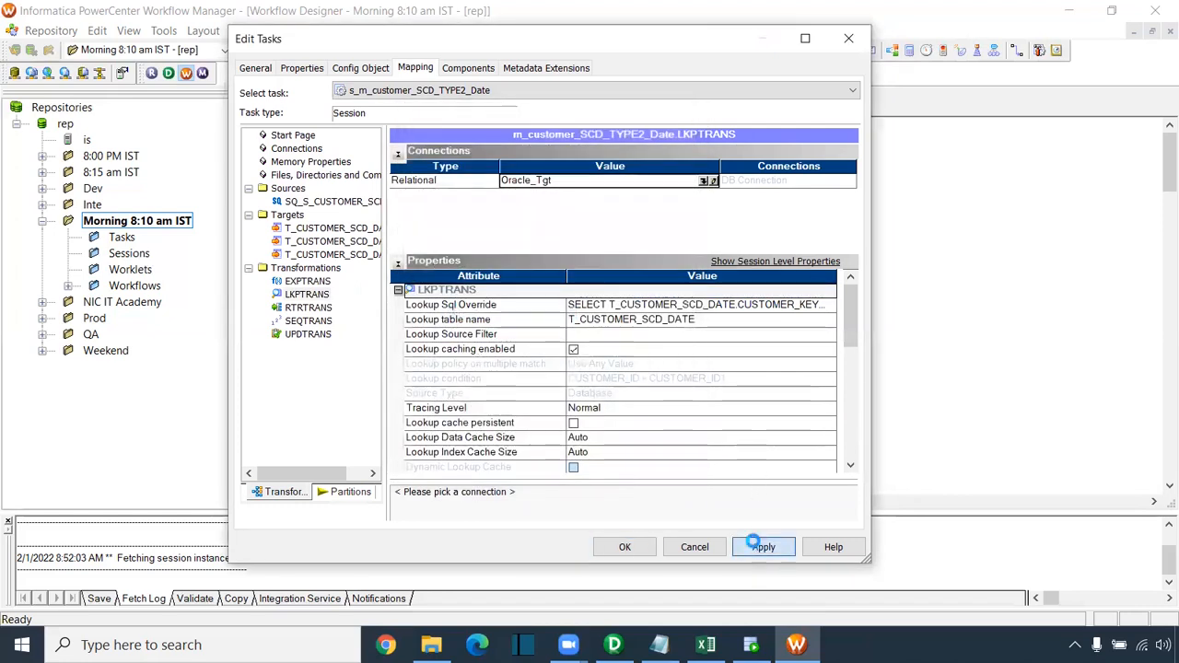
click(626, 548)
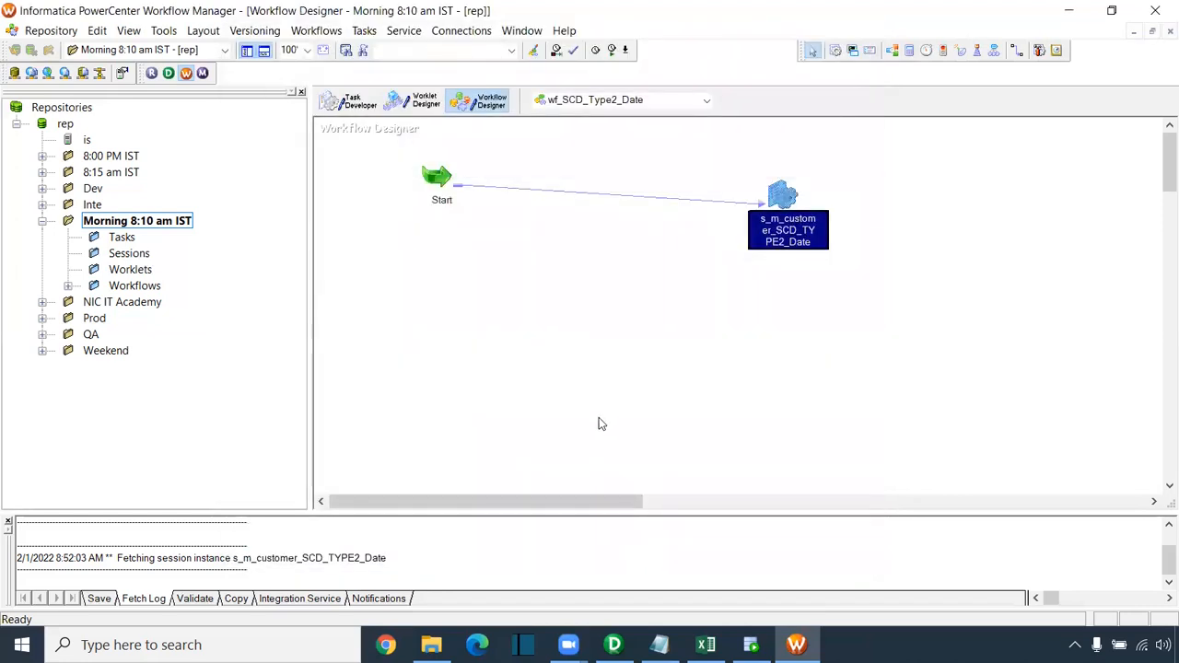
key(ctrl+s)
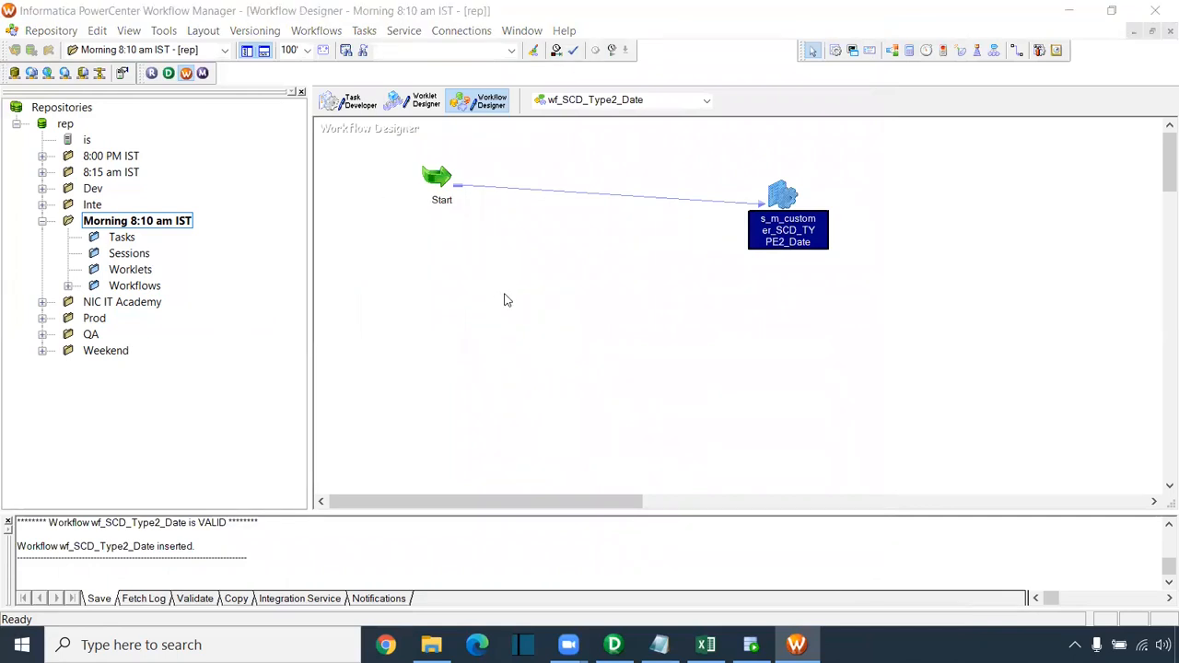
Step: Run select * from t_customer_scd_date and confirm it returns 0 rows
key(alt+Tab)
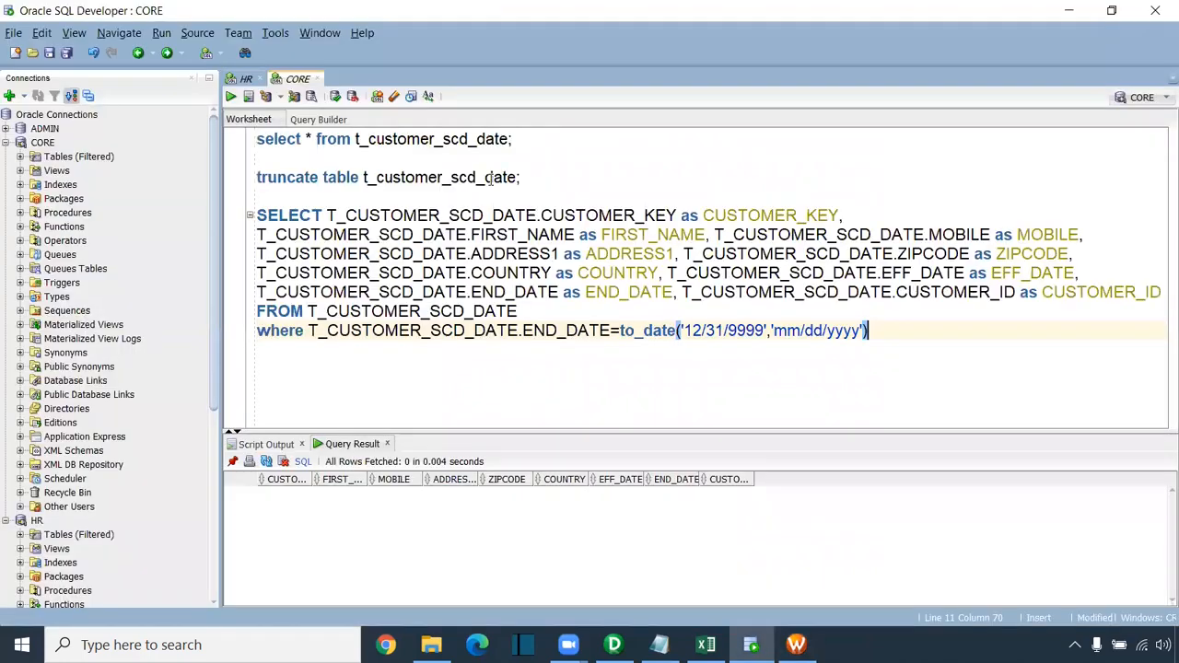
drag(522, 140, 250, 140)
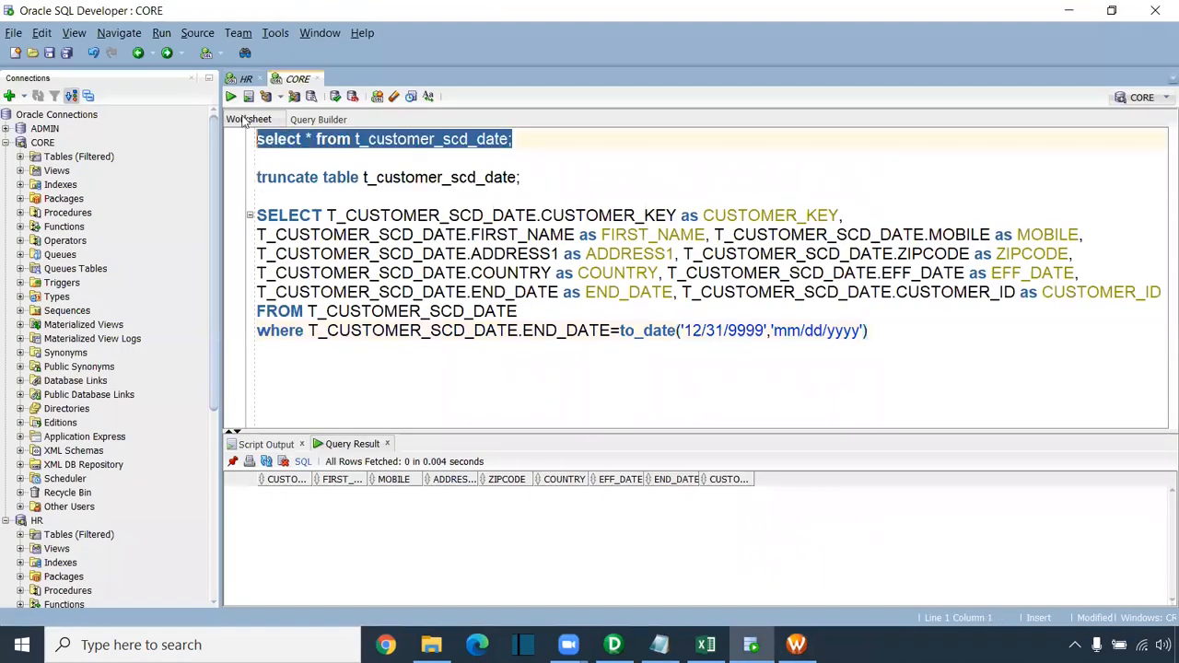
click(230, 96)
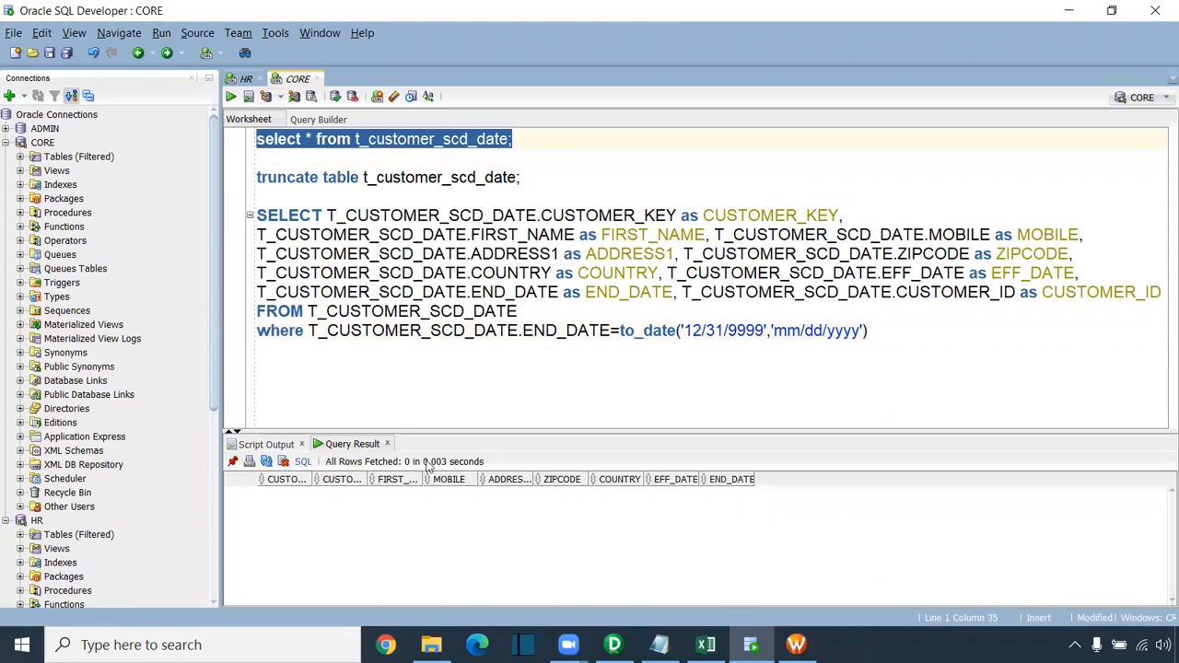
drag(446, 420, 446, 385)
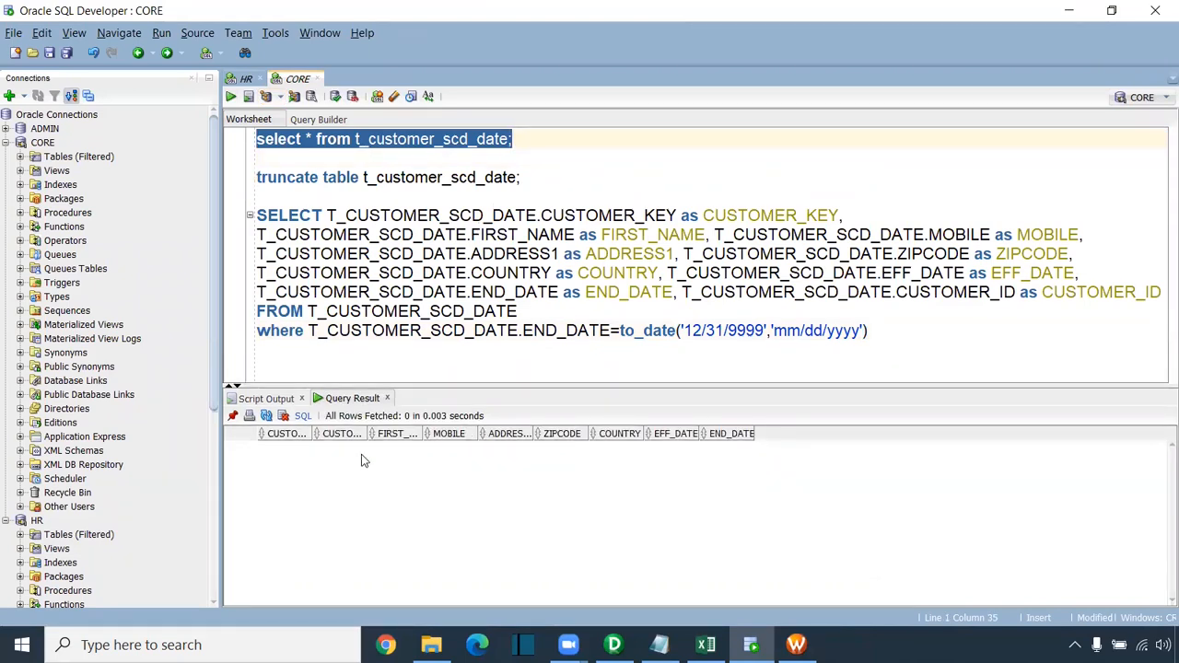
Step: Start the wf_SCD_Type2_Date workflow from the Workflow Manager canvas
click(805, 643)
right_click(606, 291)
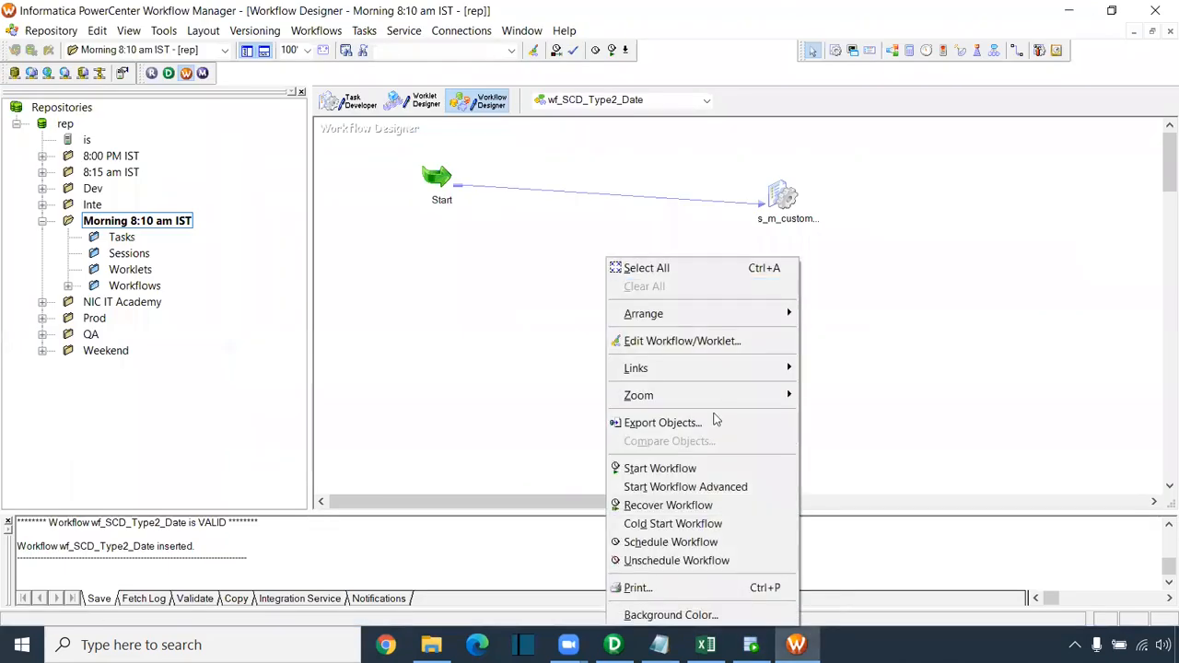
click(685, 472)
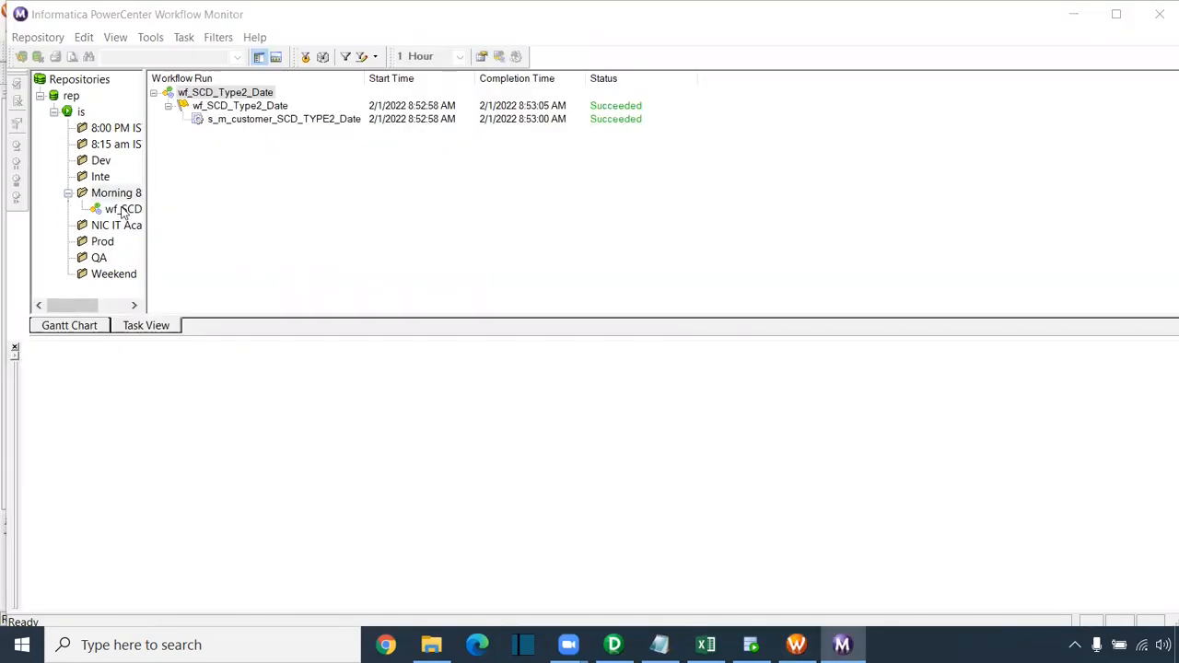
Step: Check the run's row statistics: 5 source rows into T_CUSTOMER_SCD_DATE, none into DATE1 or DATE2
click(213, 121)
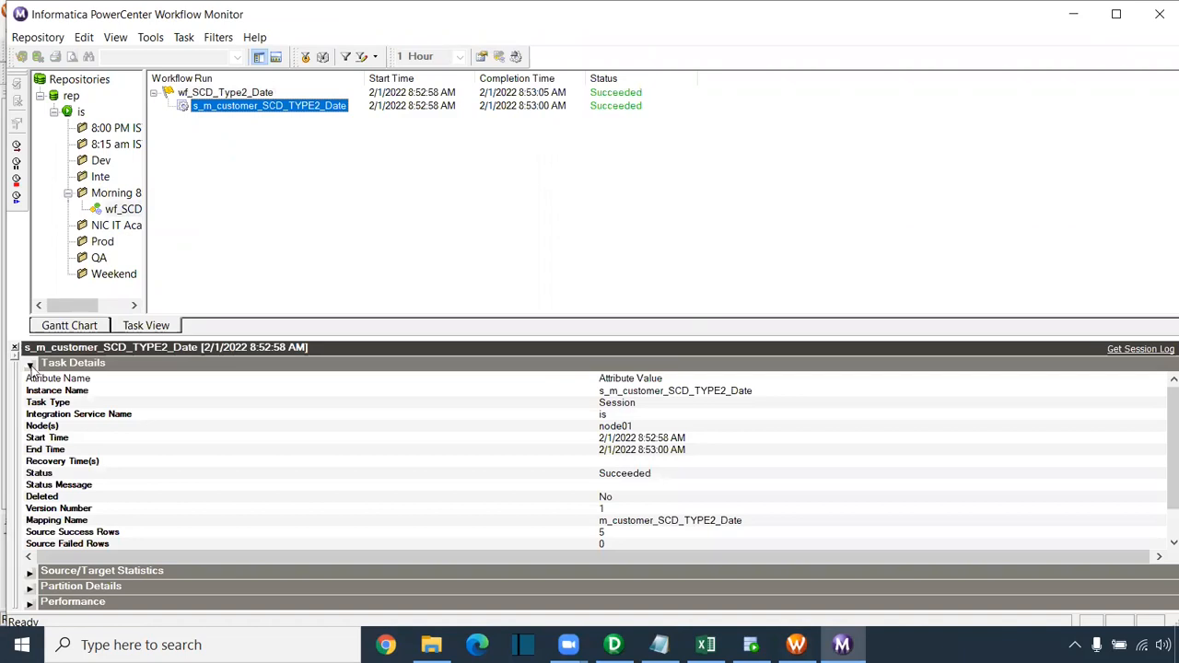
click(30, 366)
click(30, 380)
click(260, 410)
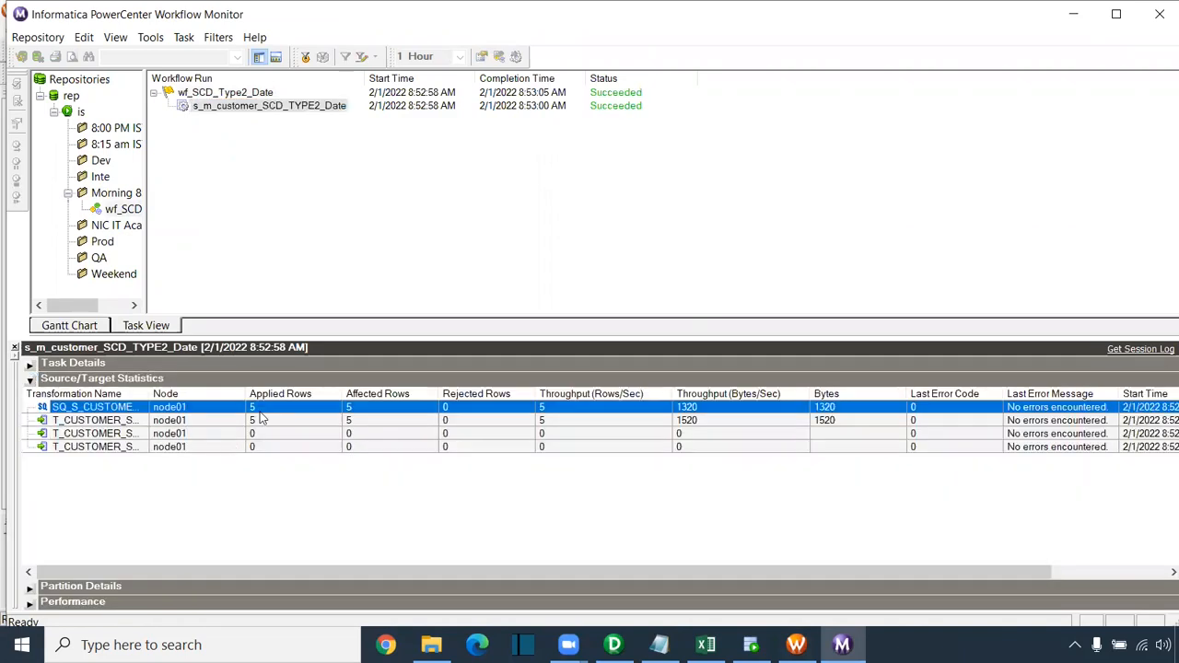
drag(152, 393, 195, 393)
click(320, 422)
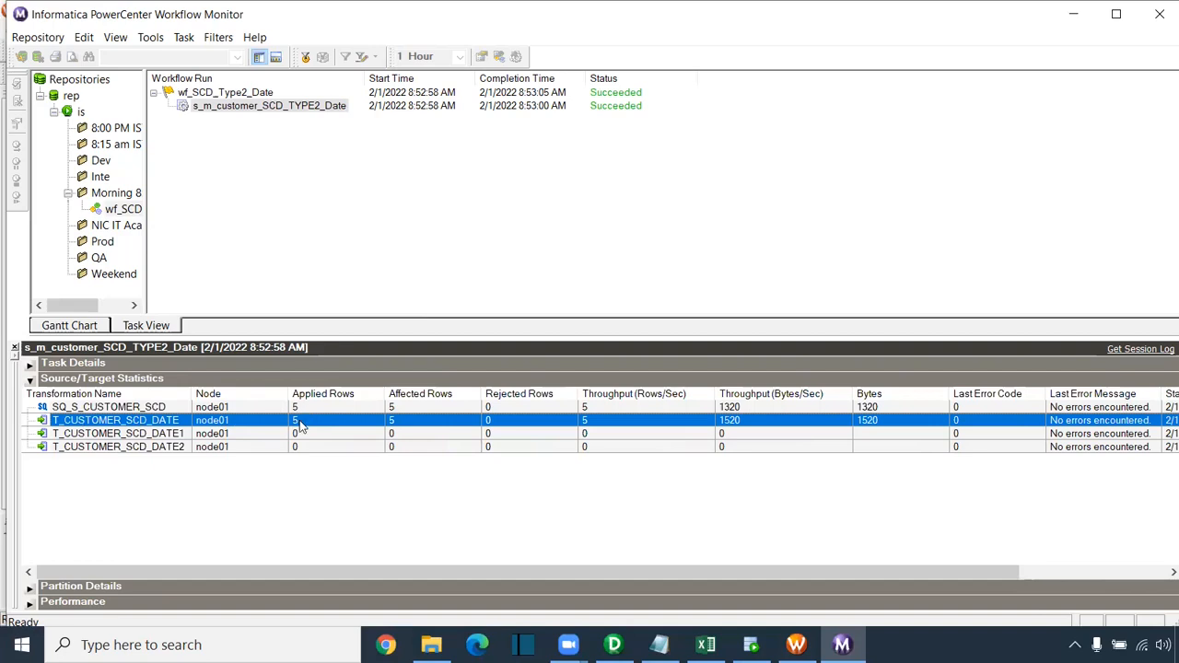
click(305, 434)
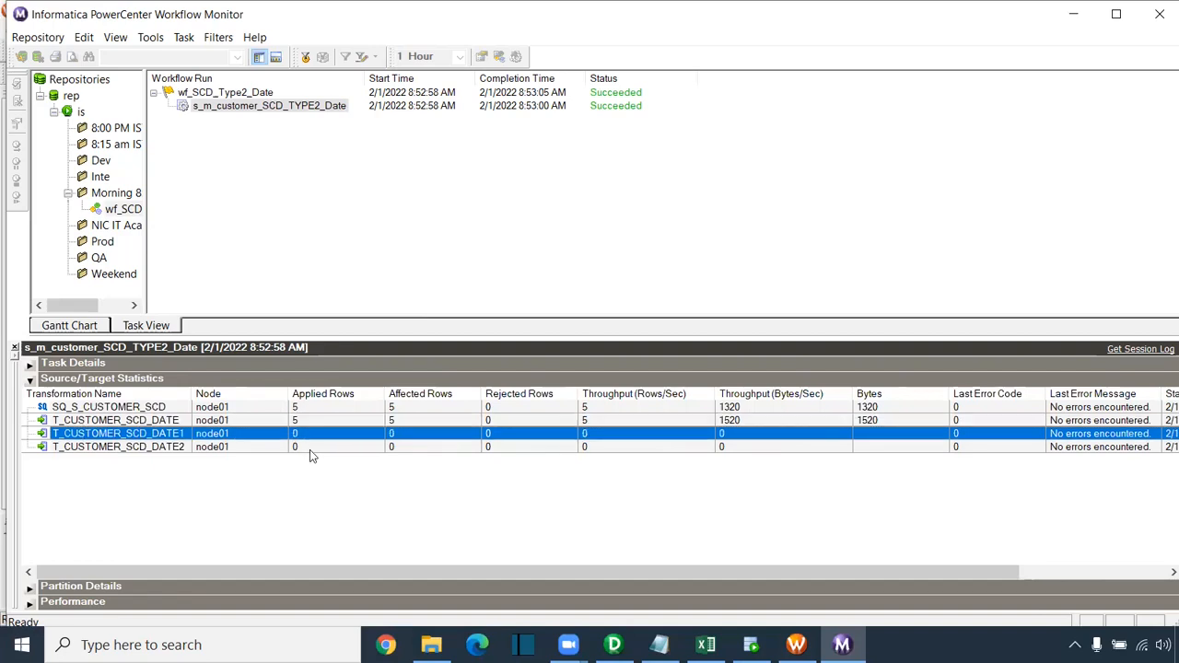
click(310, 450)
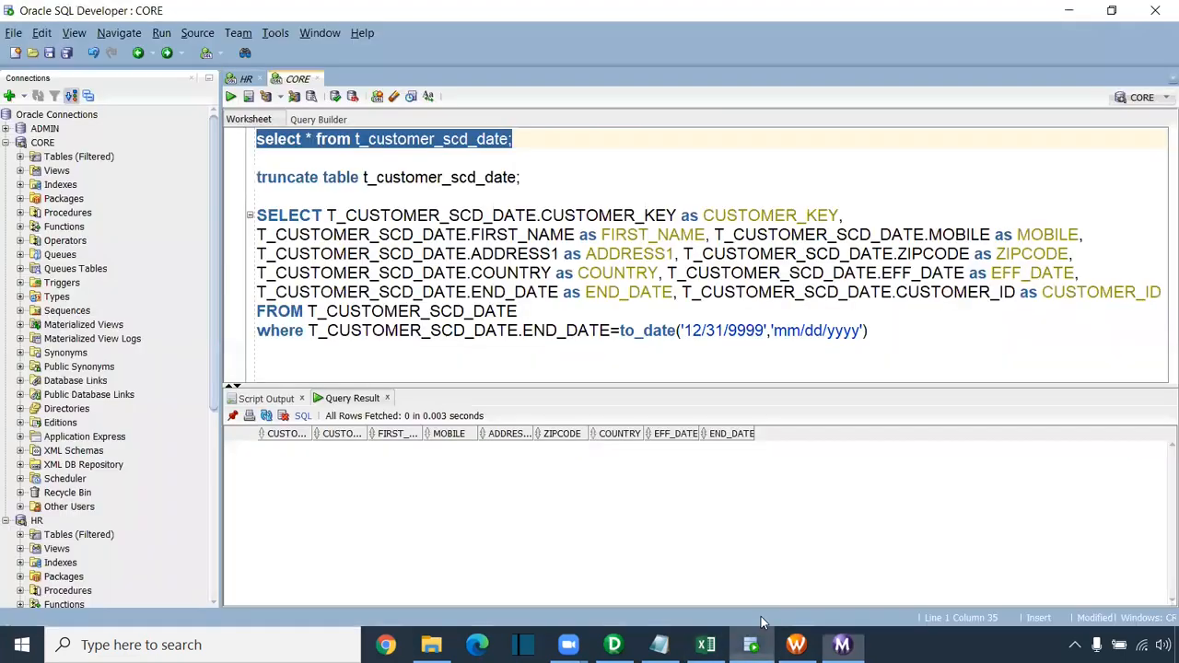
click(751, 645)
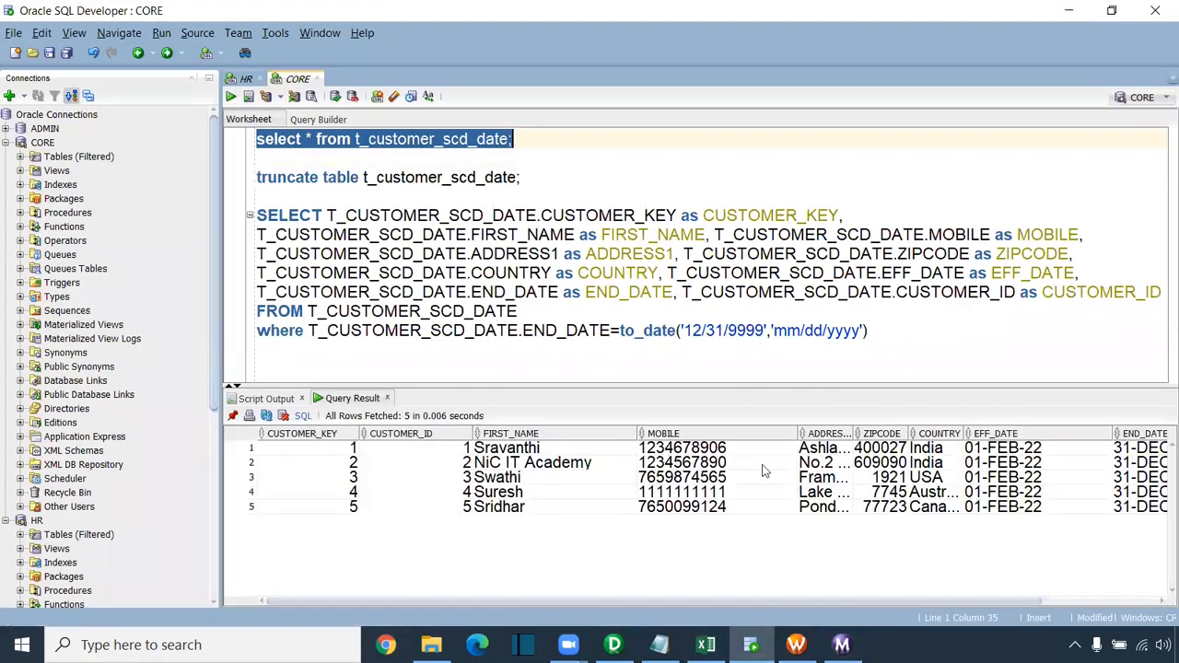
Step: Verify all five result rows show EFF_DATE 01-FEB-22 and END_DATE 31-DEC-99
drag(758, 601, 960, 604)
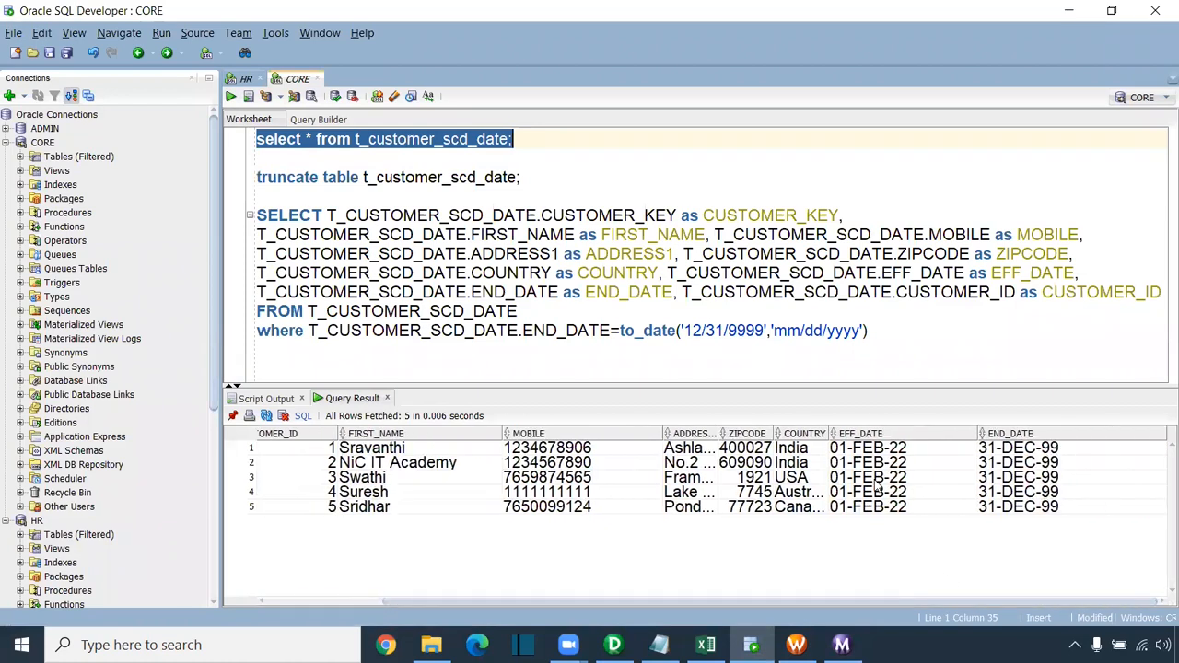
drag(893, 448, 890, 516)
drag(1014, 450, 1004, 518)
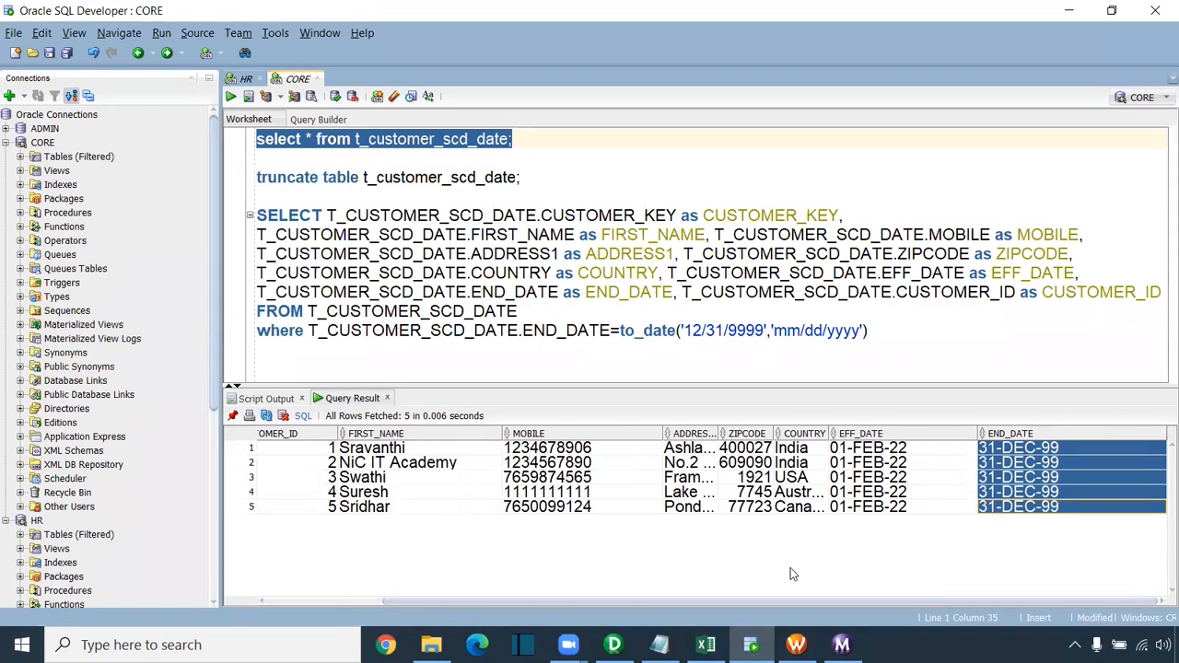
drag(688, 600, 469, 604)
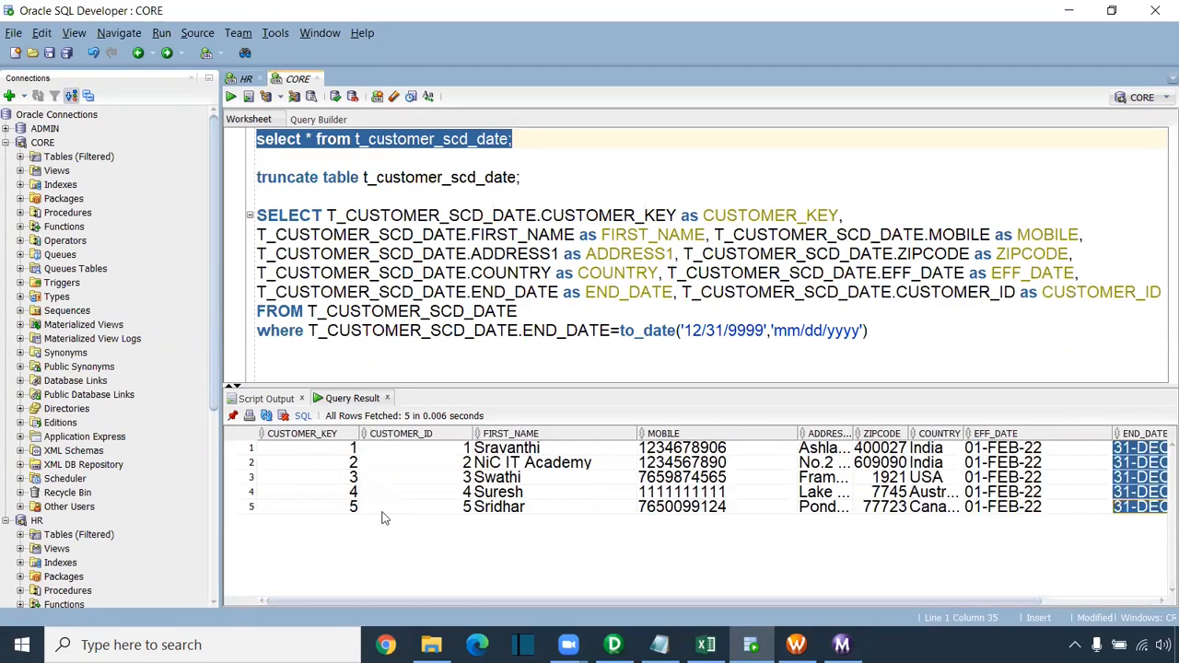
drag(357, 434, 347, 435)
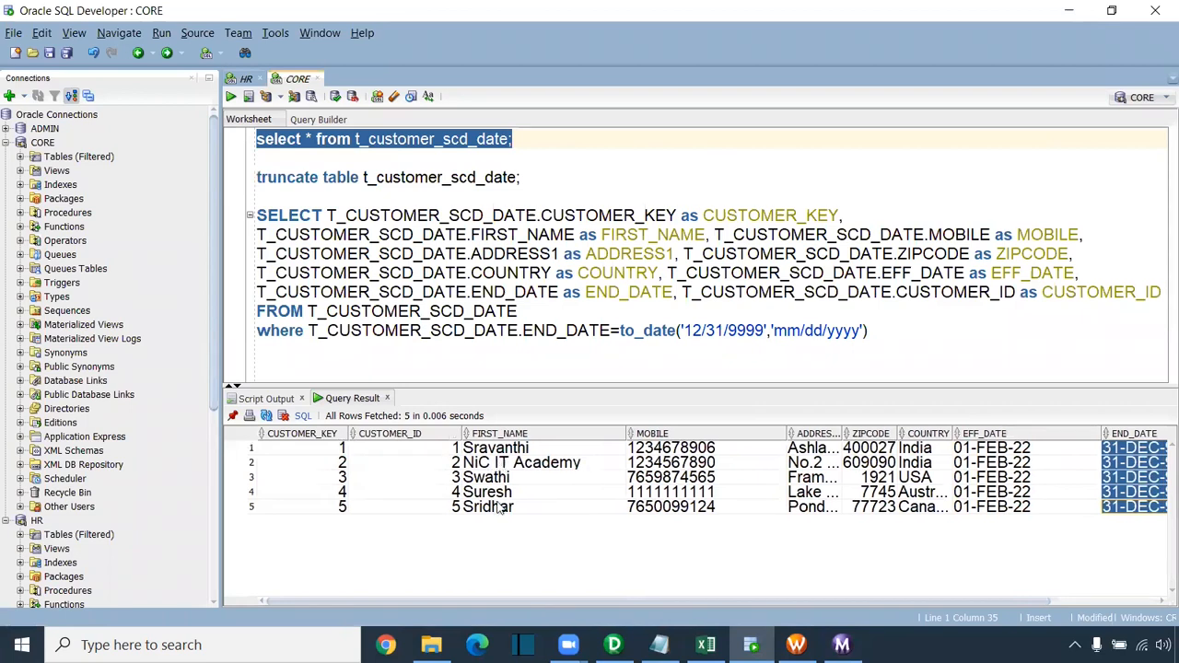
Step: Start the wf_SCD_Type2_Date workflow again from Workflow Manager
click(796, 645)
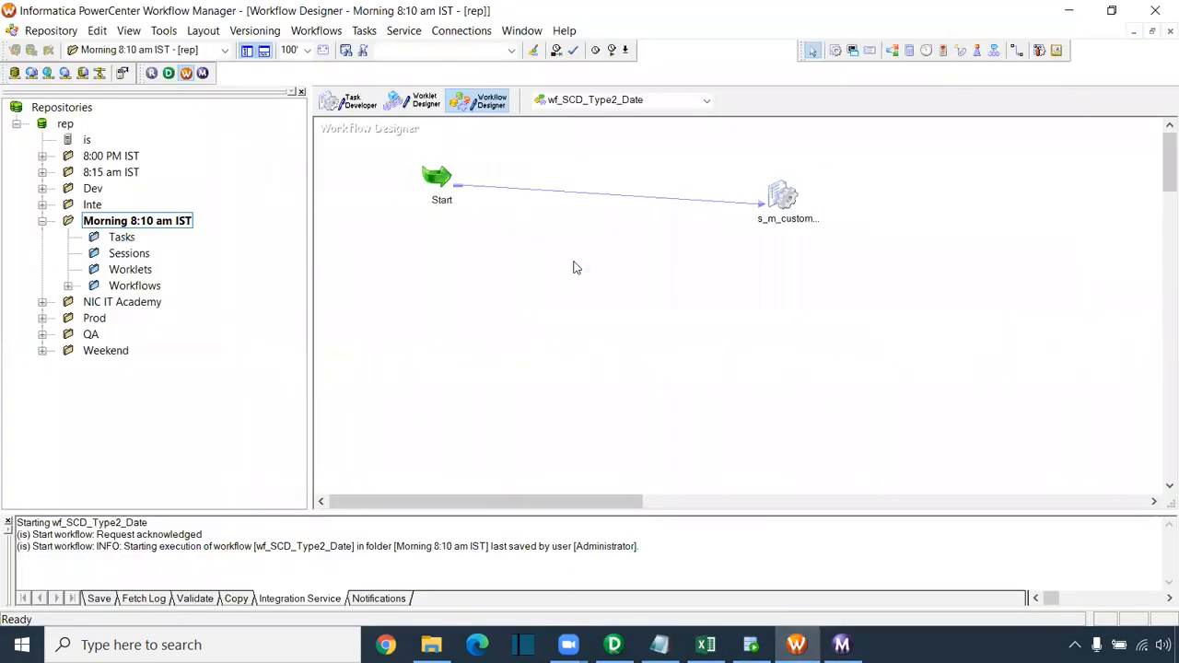
right_click(573, 267)
click(626, 466)
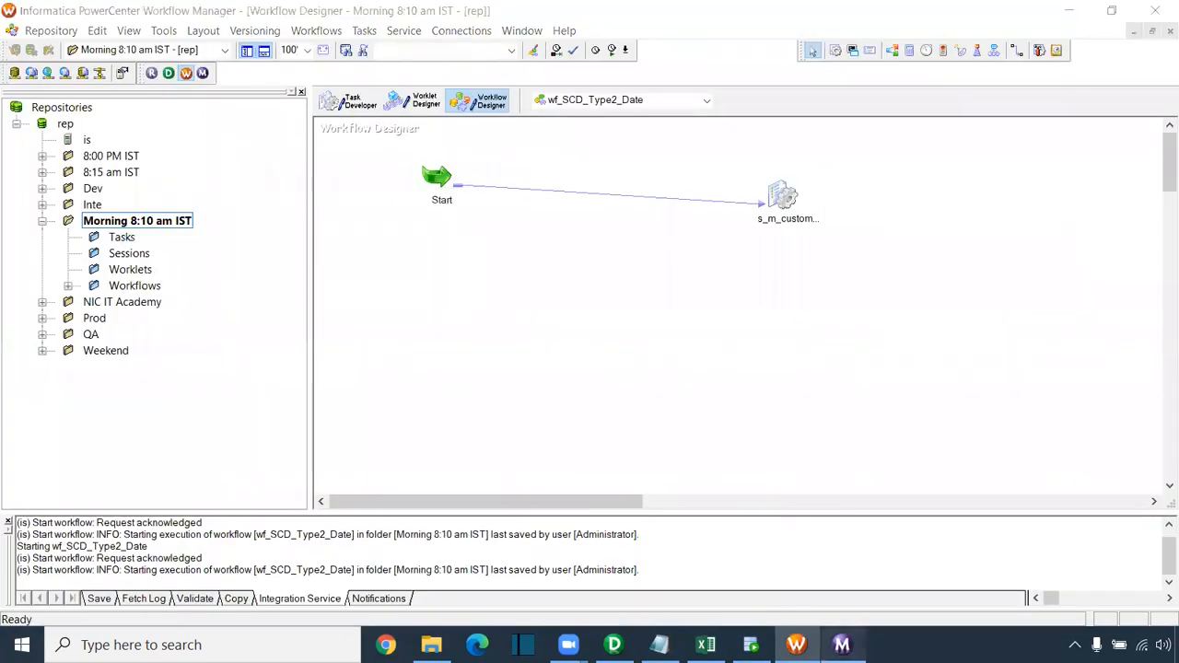
Step: Compare the second run's counts: 5 source rows read, 0 rows written to all three targets
click(288, 107)
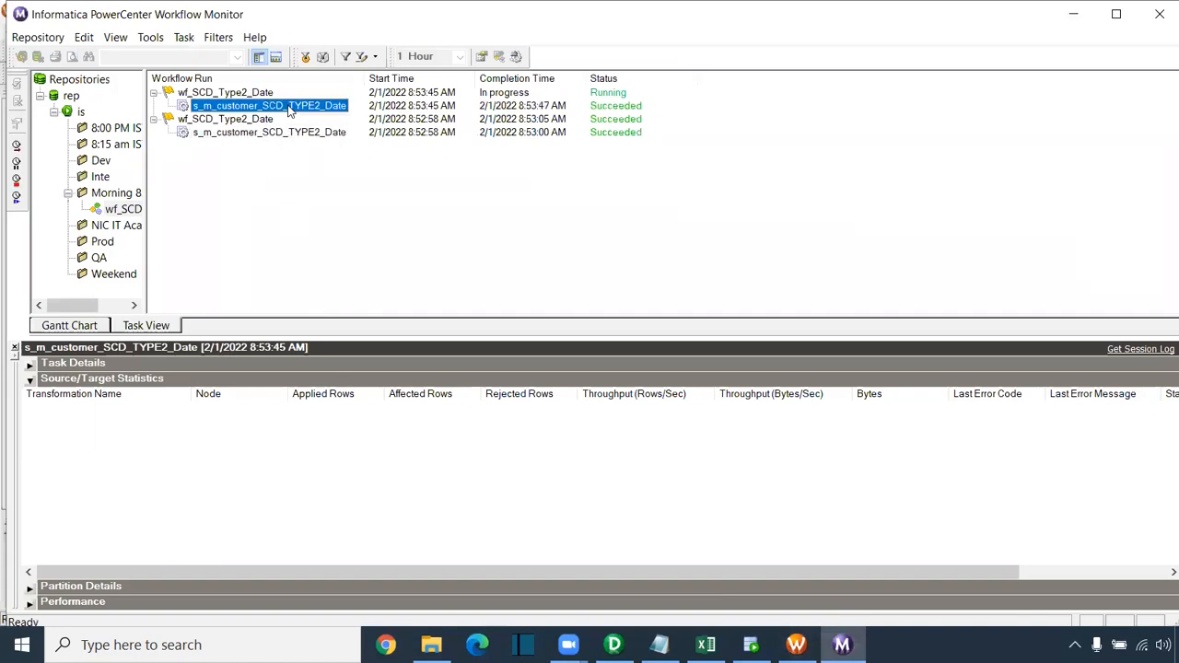
click(290, 419)
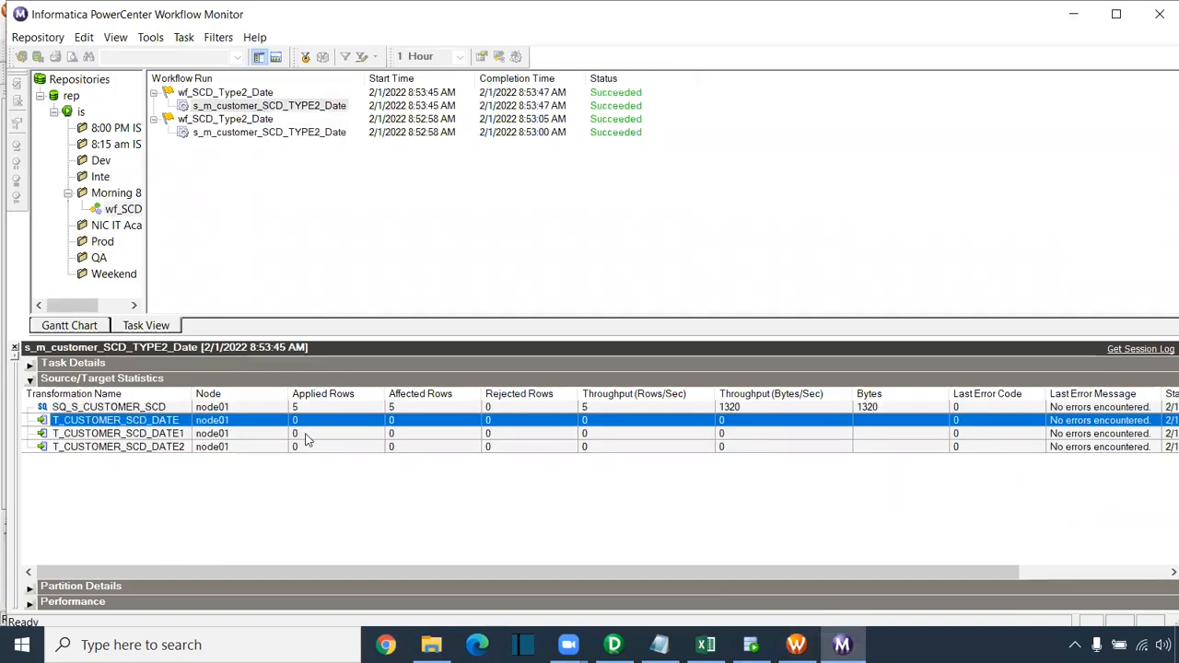
click(306, 433)
click(309, 446)
click(309, 436)
click(311, 447)
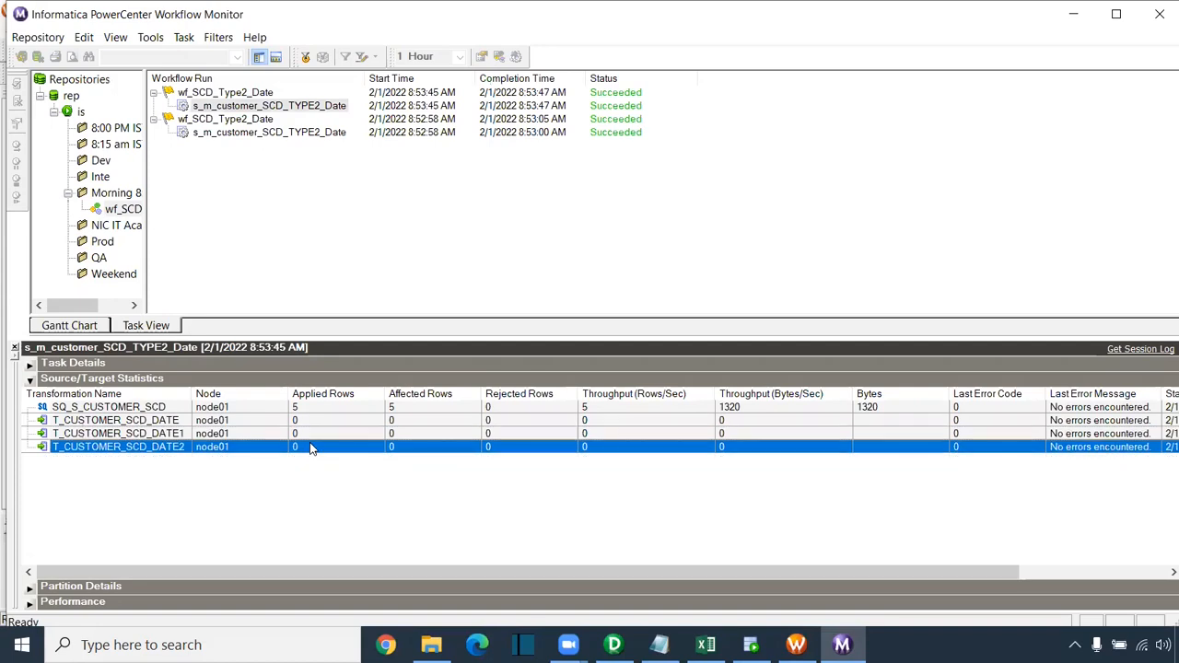
click(311, 410)
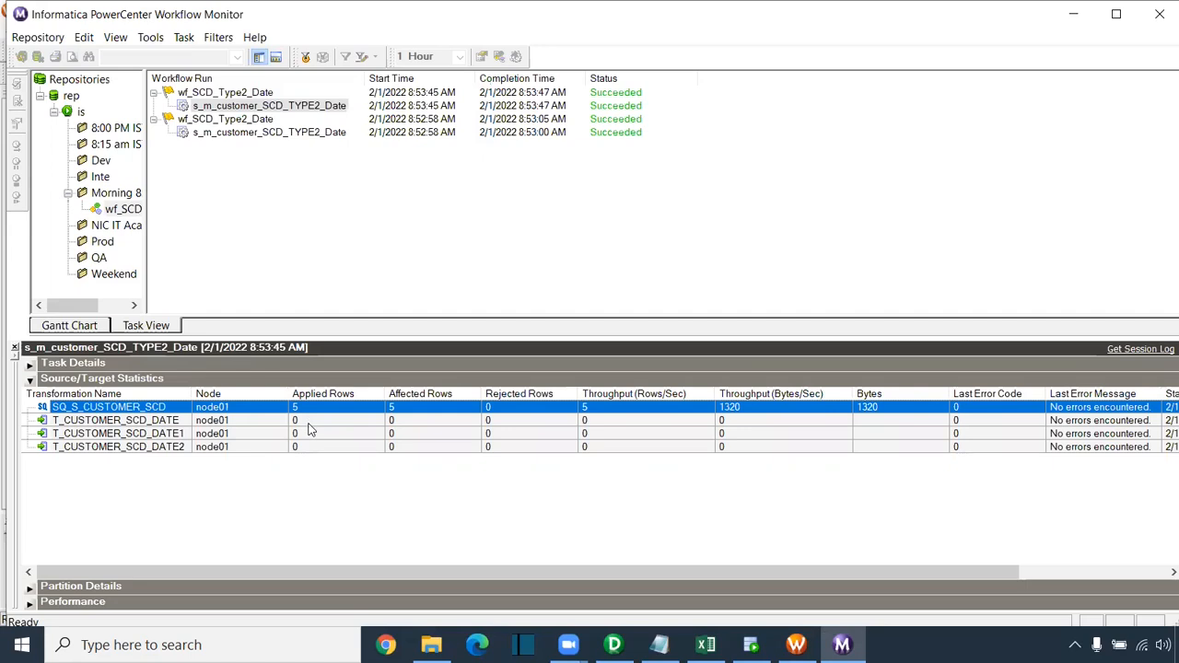
click(315, 421)
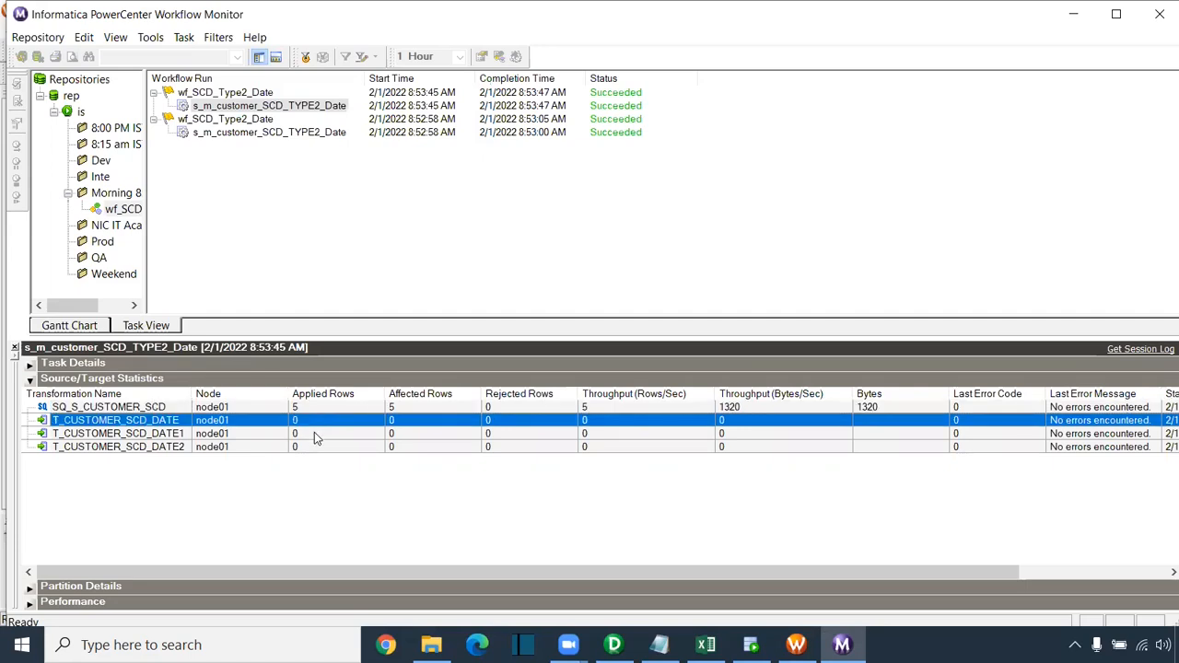
click(314, 434)
click(317, 447)
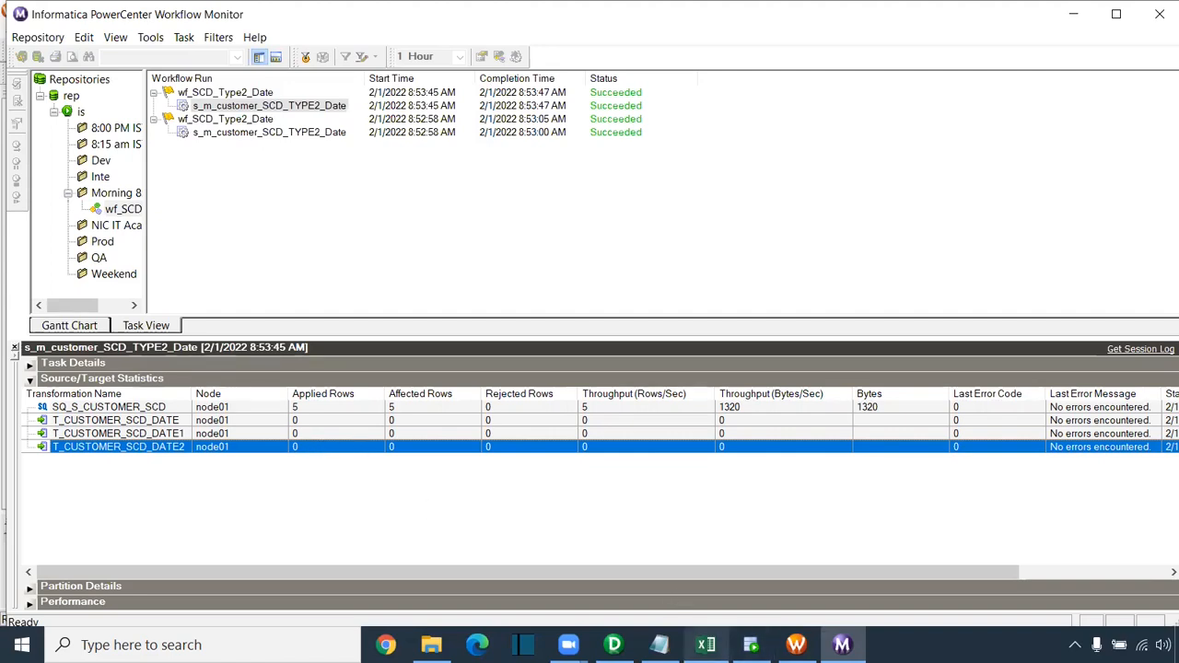
Step: In the HR worksheet, browse HR tables, view S_CUSTOMER_UPD data, then select S_CUSTOMER_SCD's row 2 mobile
mouse_move(706, 645)
click(751, 644)
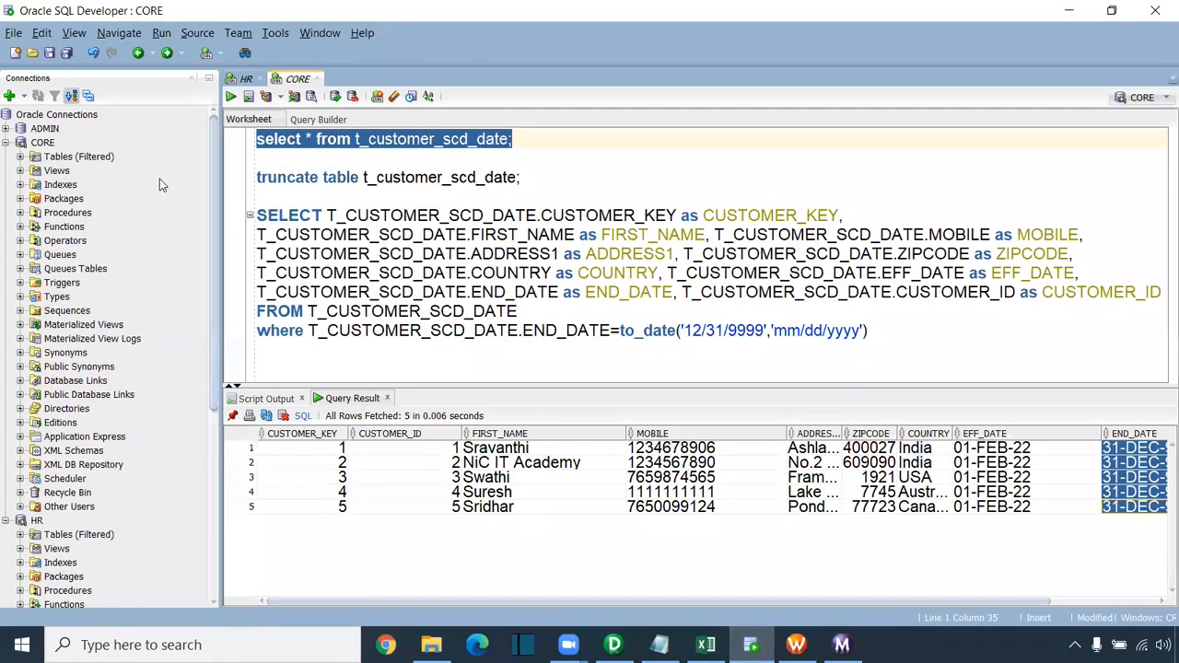
click(244, 78)
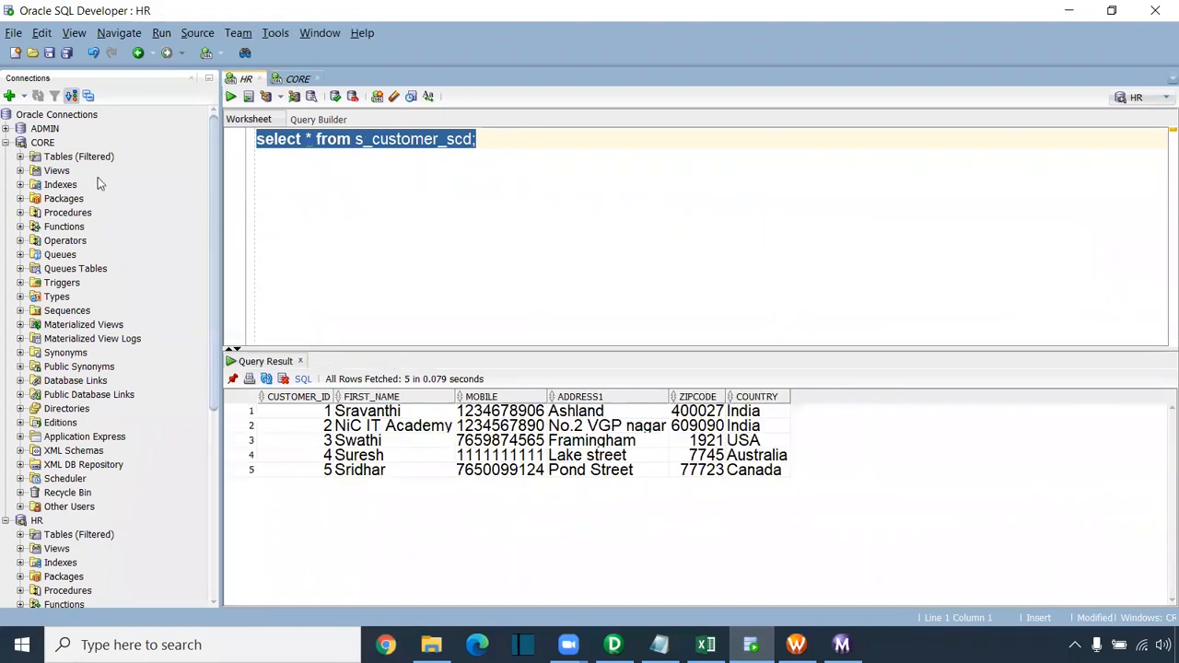
click(6, 143)
click(20, 170)
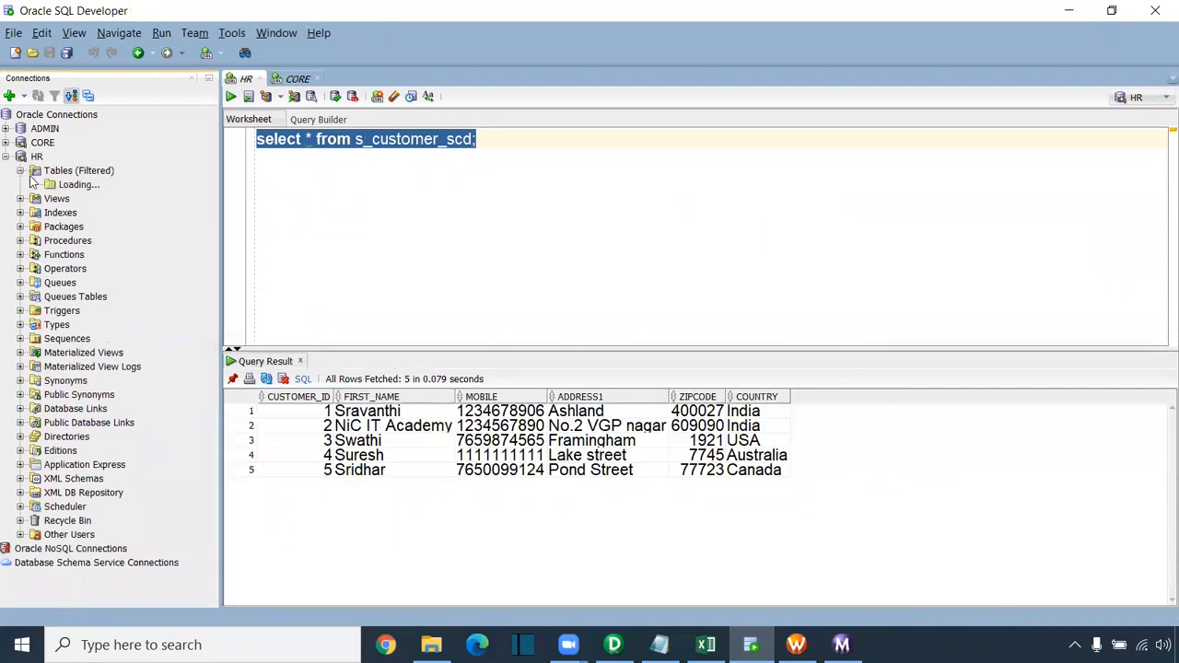
scroll(106, 237, down, 6)
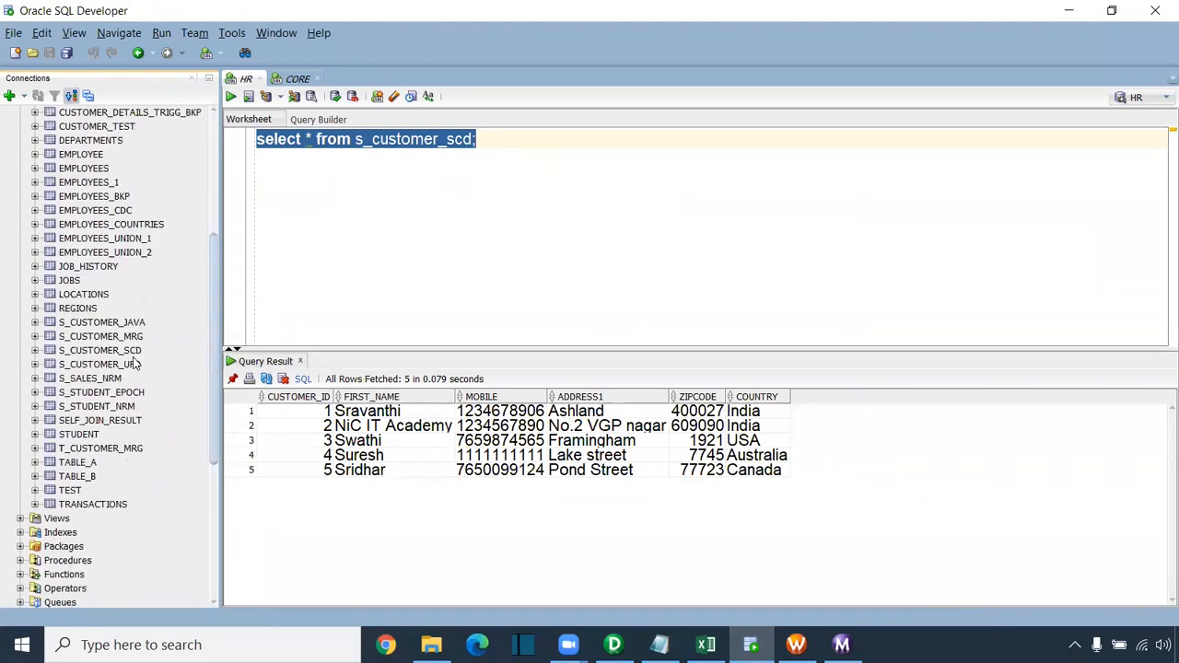
double_click(127, 365)
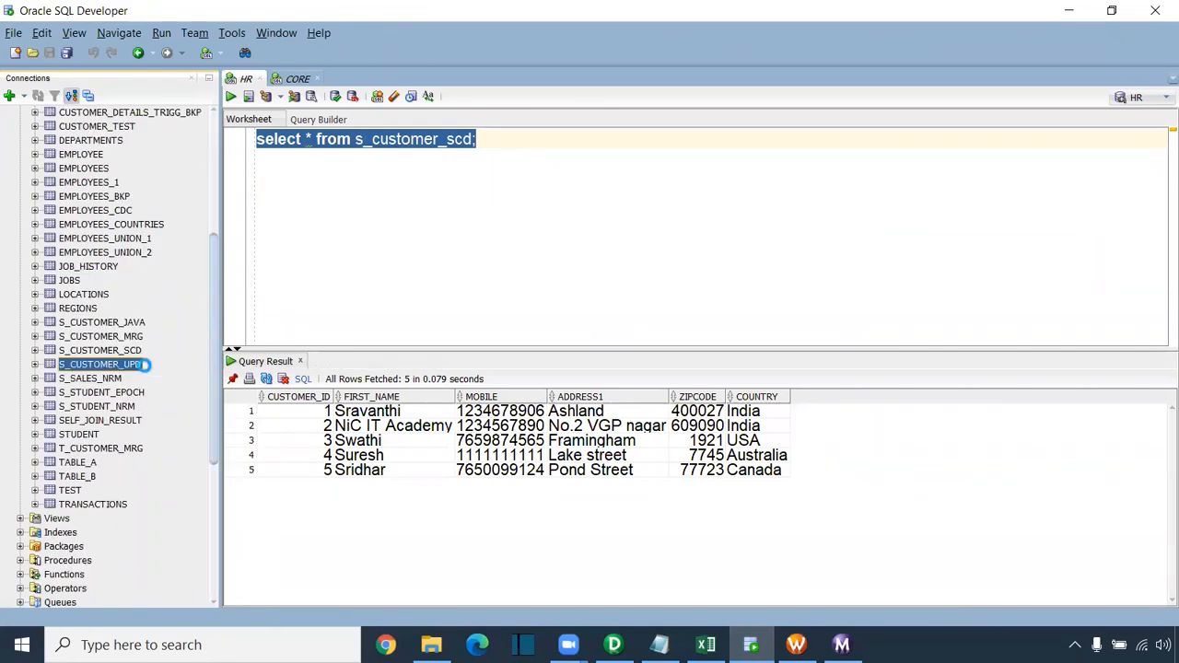
click(277, 96)
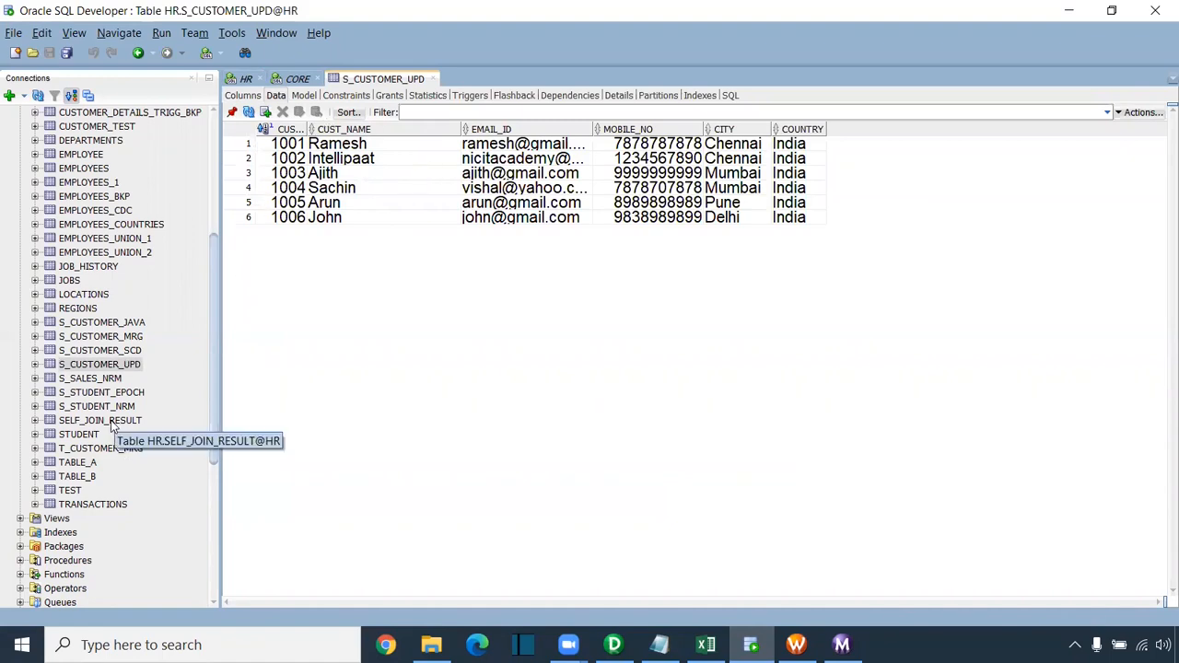
click(130, 353)
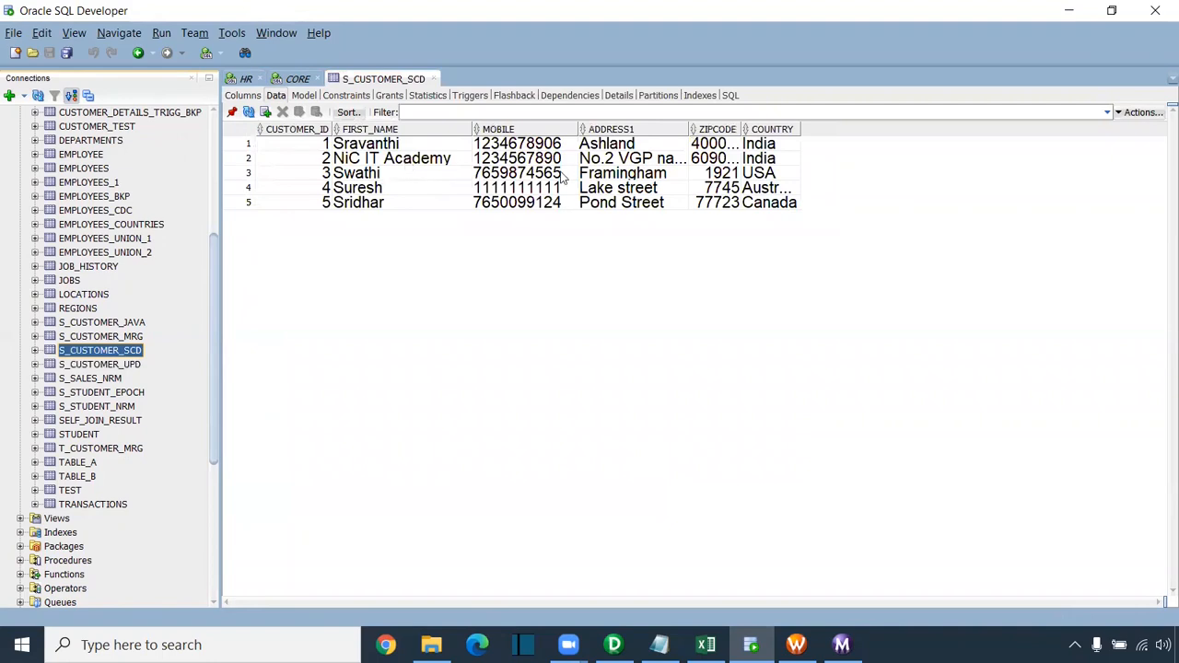
click(551, 163)
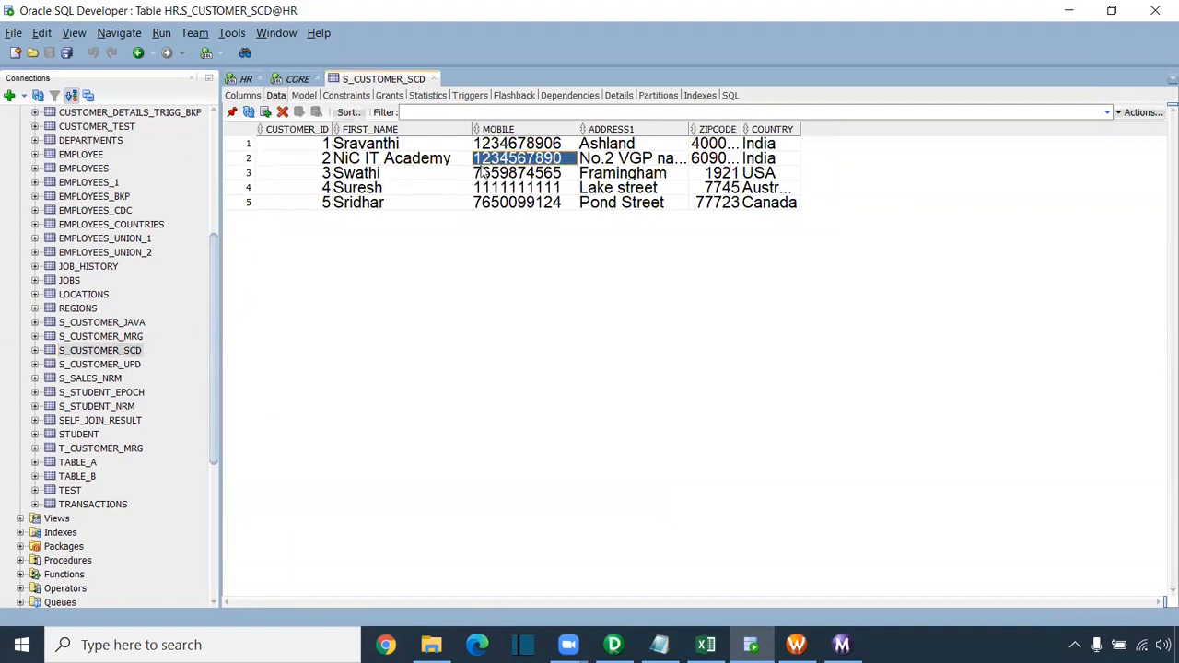
Step: Replace customer 2's mobile number in S_CUSTOMER_SCD with a new value and commit
click(553, 159)
click(569, 159)
drag(564, 236, 384, 237)
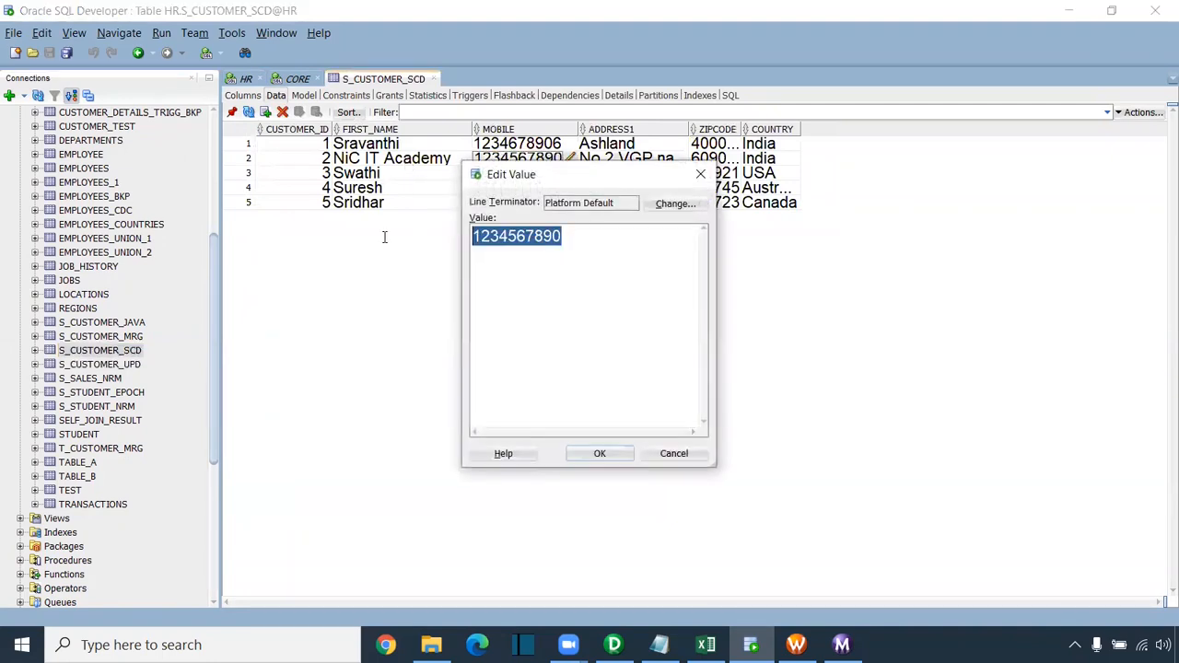
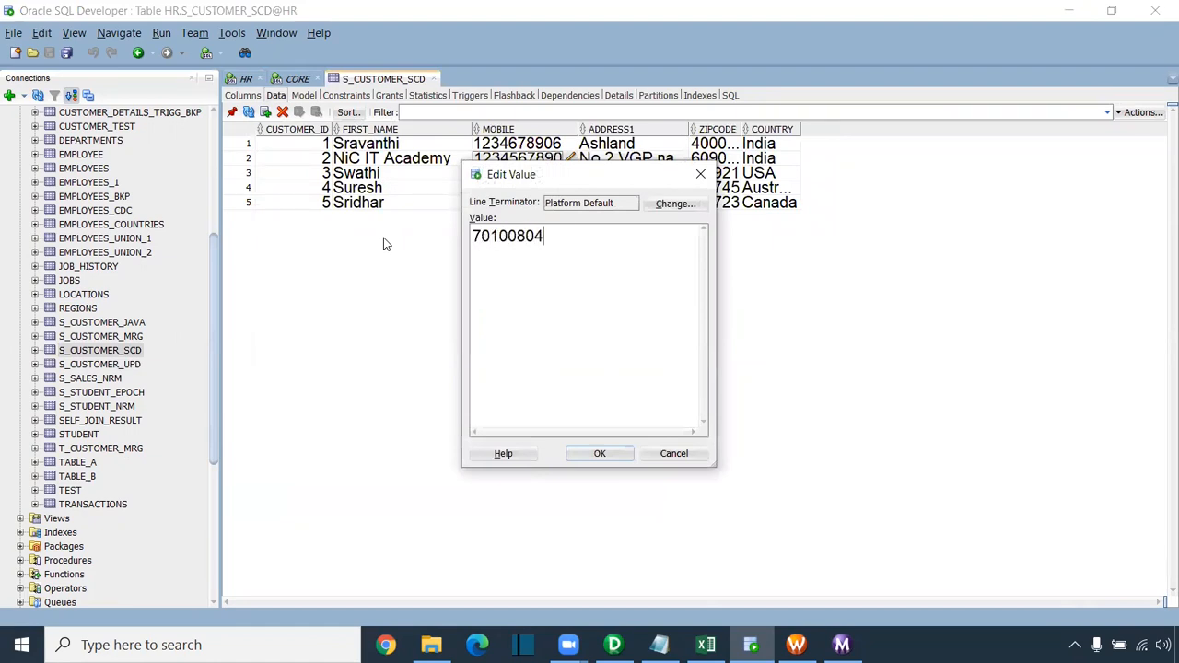
click(599, 453)
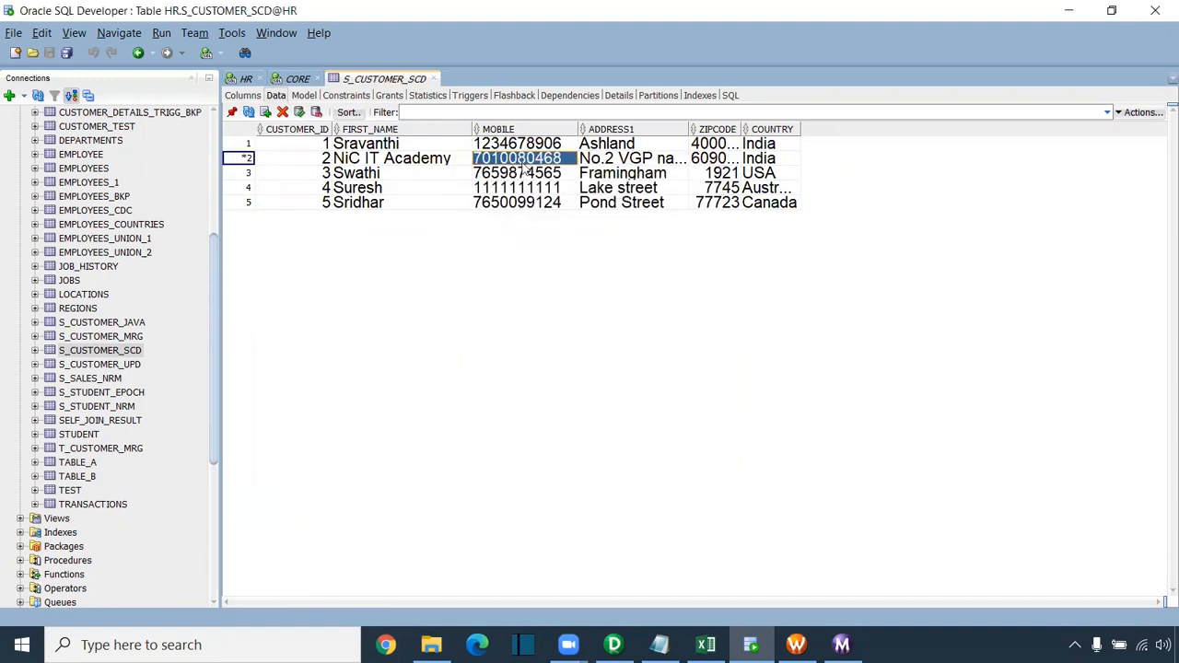
click(299, 111)
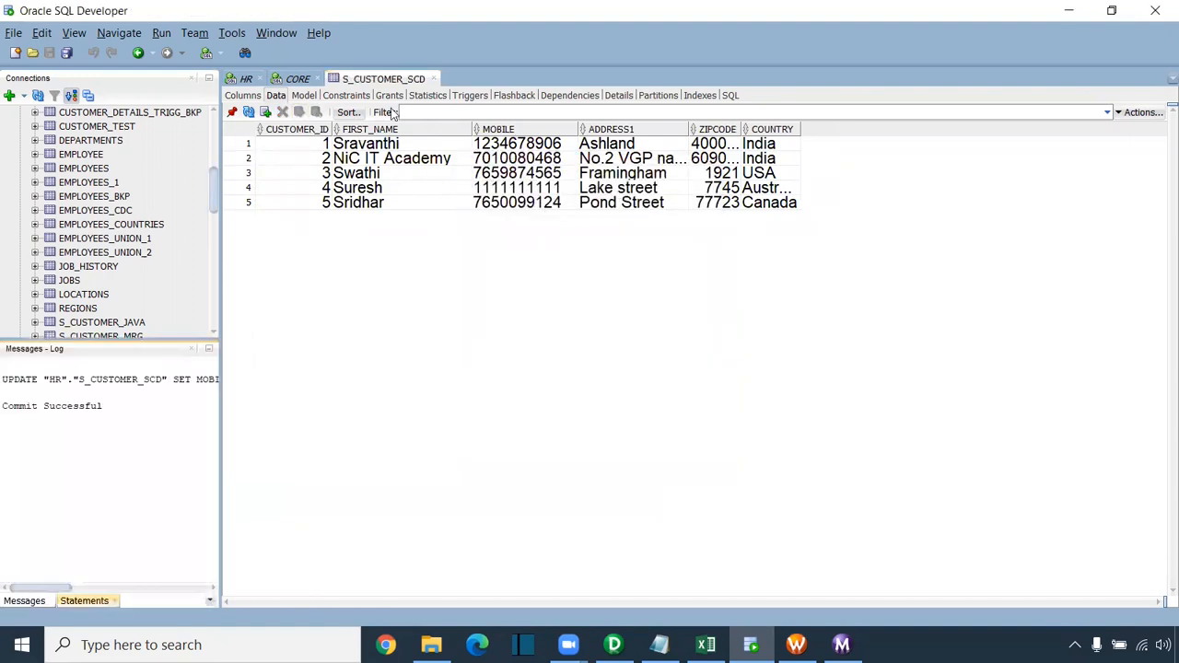
Step: Bring Workflow Manager forward and open the canvas menu to rerun the workflow
click(209, 351)
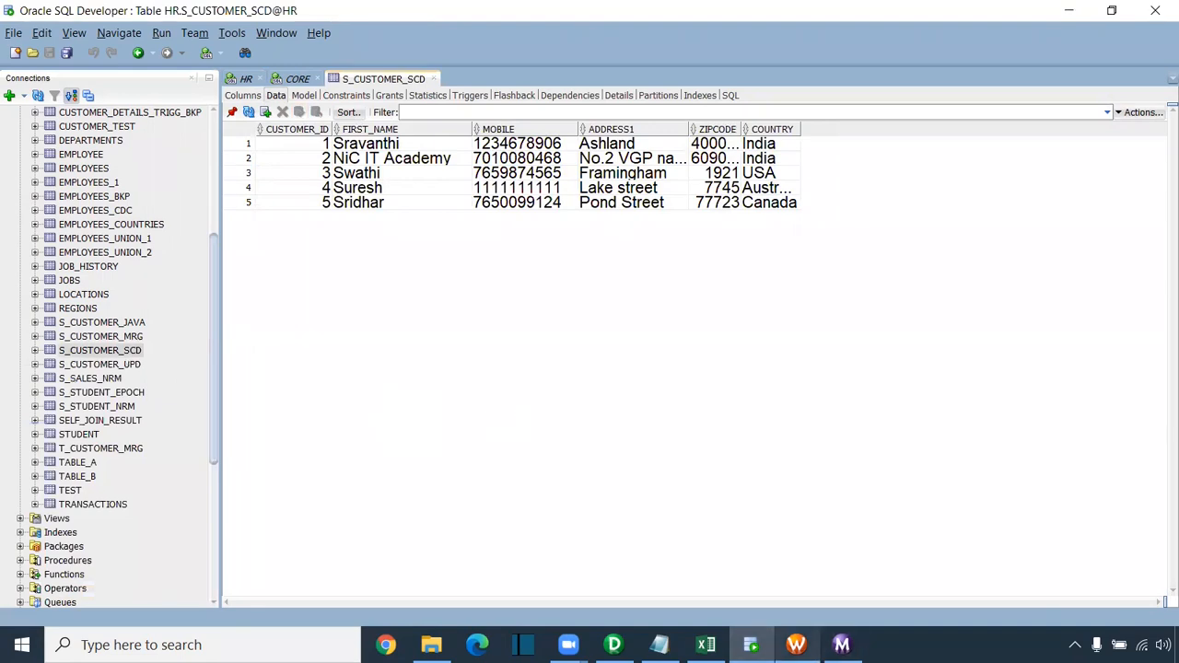
click(796, 645)
right_click(578, 288)
Step: Check the source and three T_CUSTOMER_SCD_DATE target row counts, then reopen the CORE worksheet
click(644, 466)
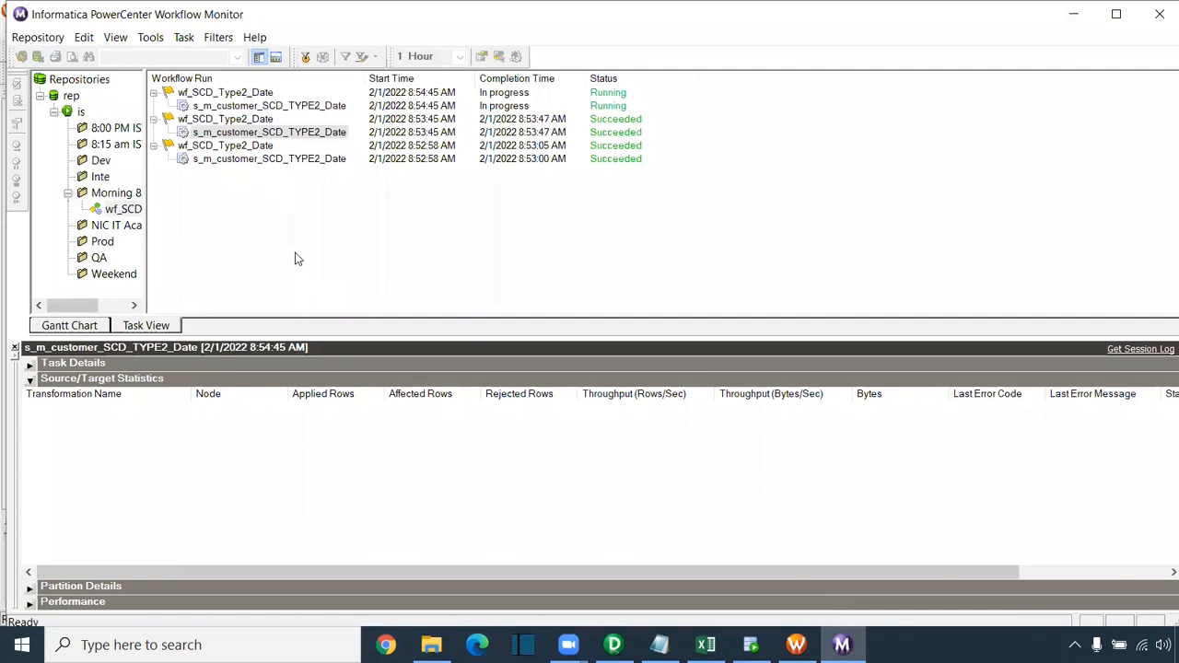
click(305, 412)
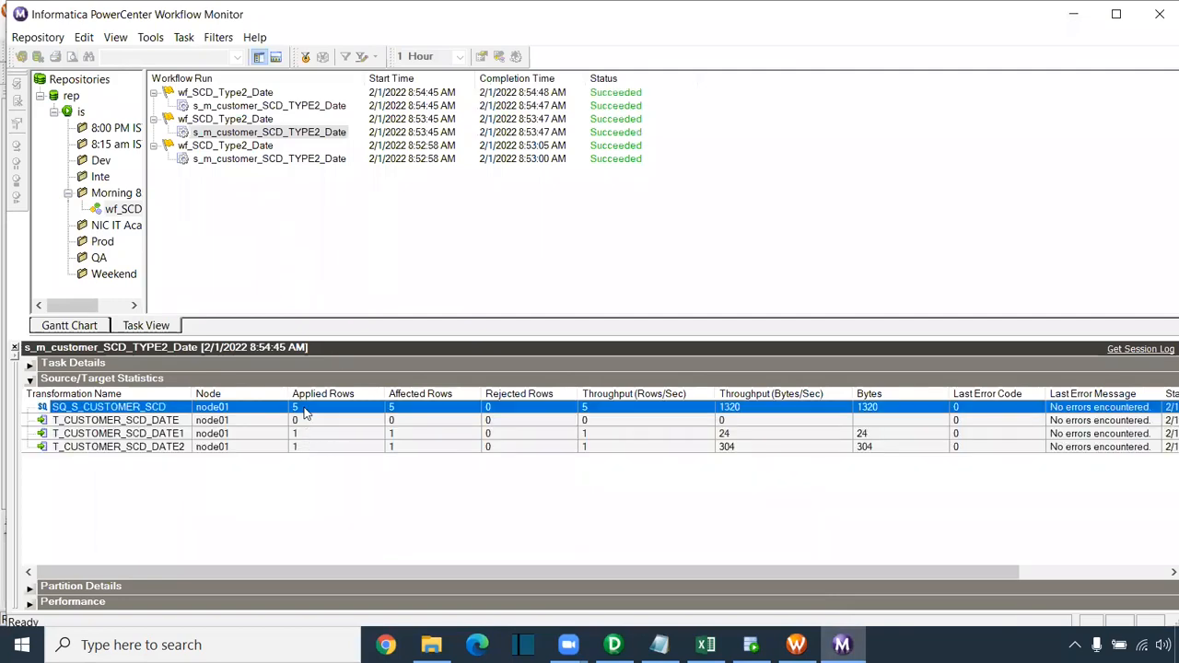
click(308, 421)
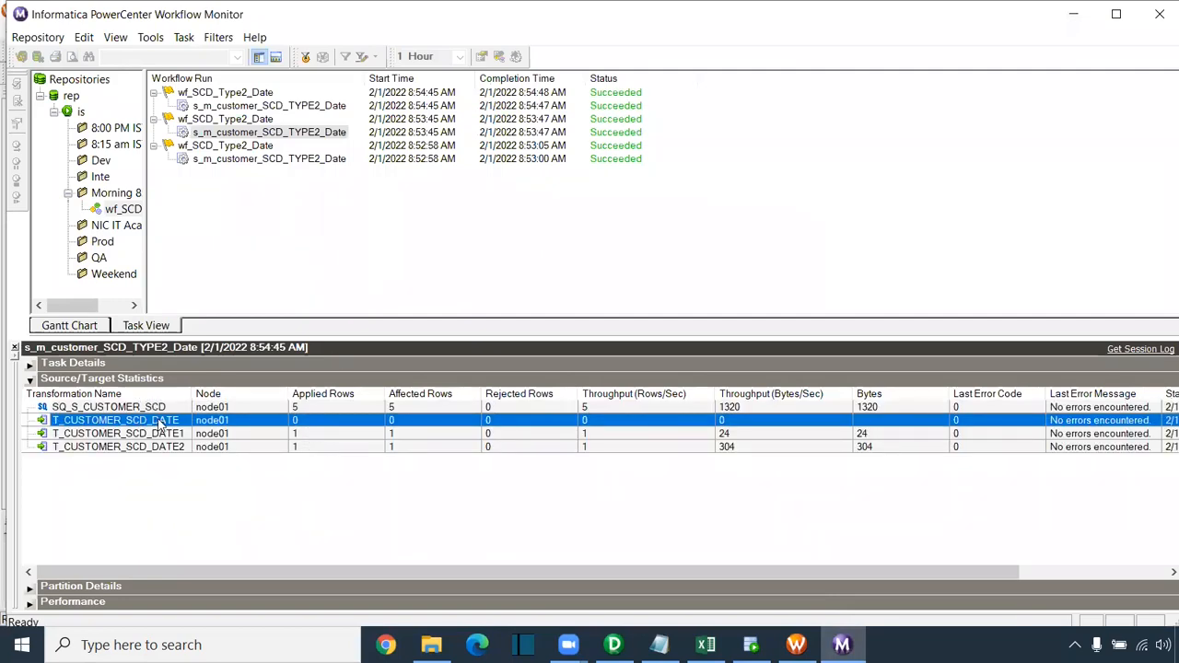
click(304, 438)
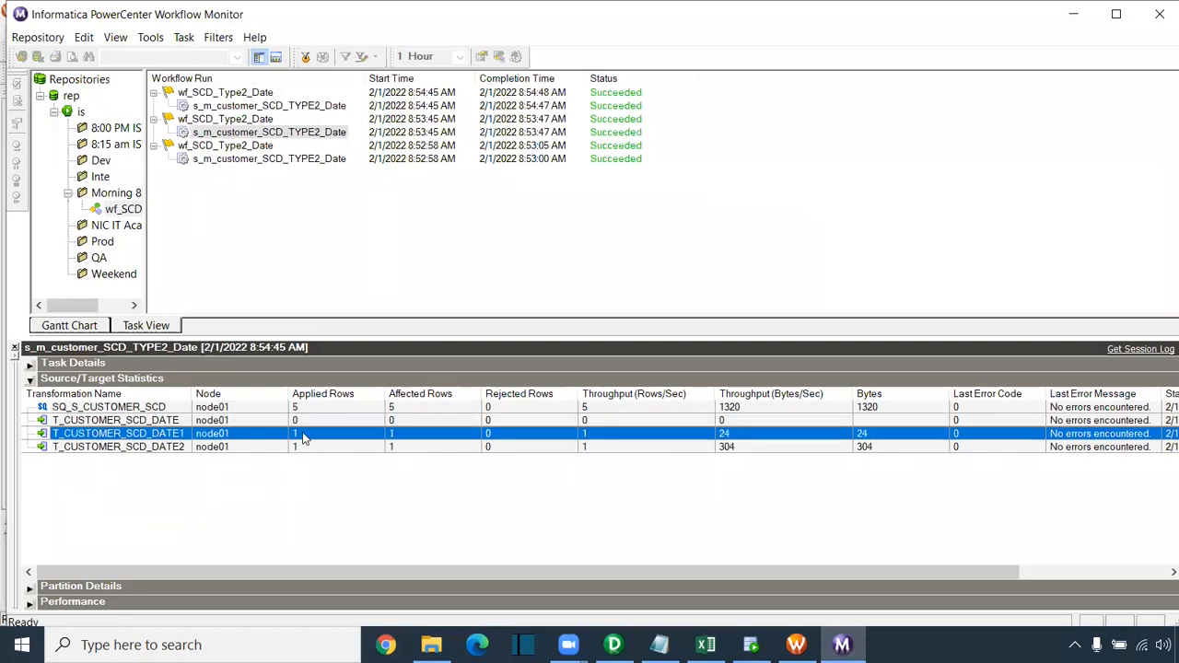
click(307, 448)
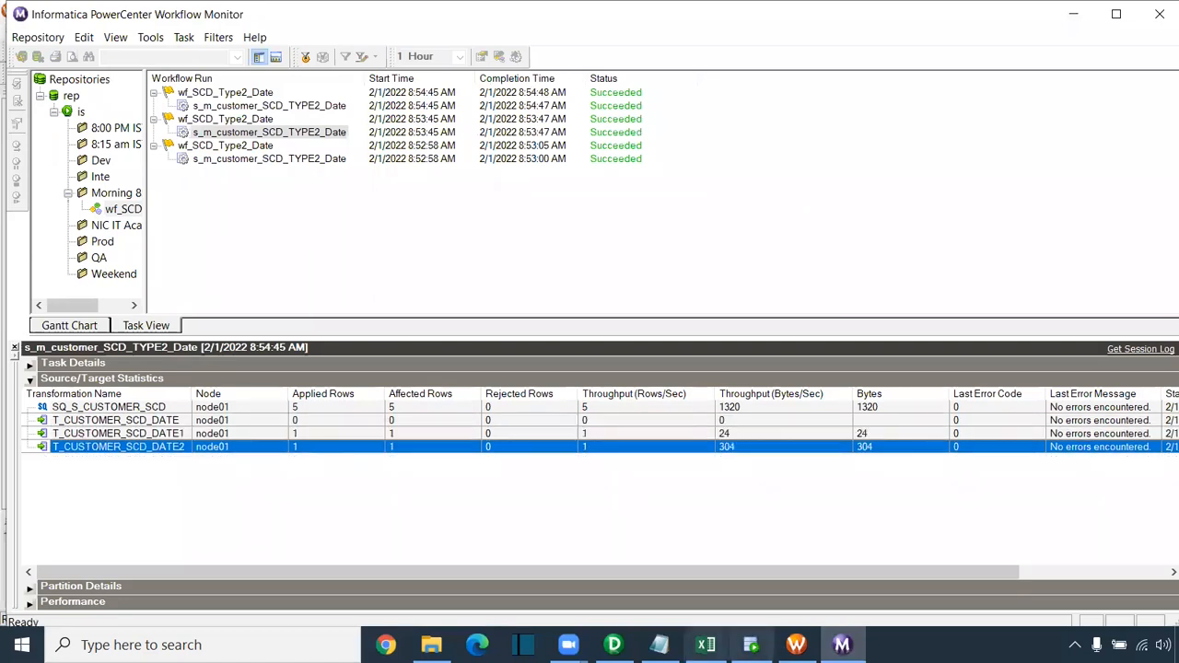
click(751, 644)
click(295, 79)
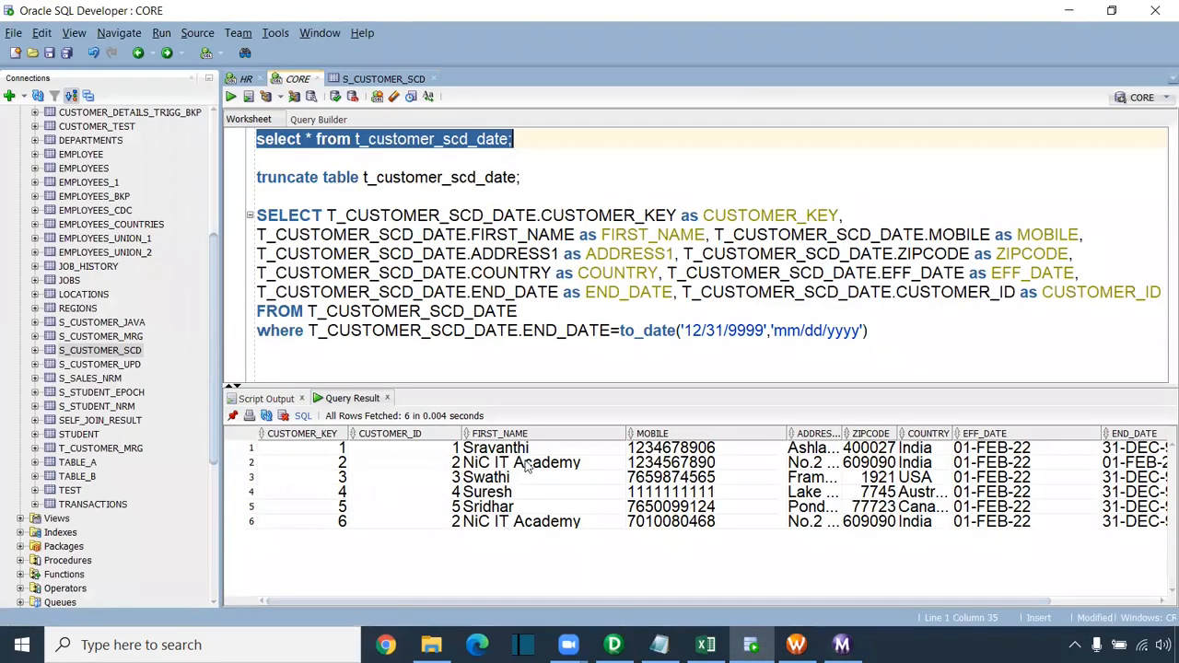
Step: Compare customer 2's old row, end-dated 01-FEB-22, with the new key-6 row's mobile and dates
drag(527, 466, 708, 466)
drag(532, 527, 702, 527)
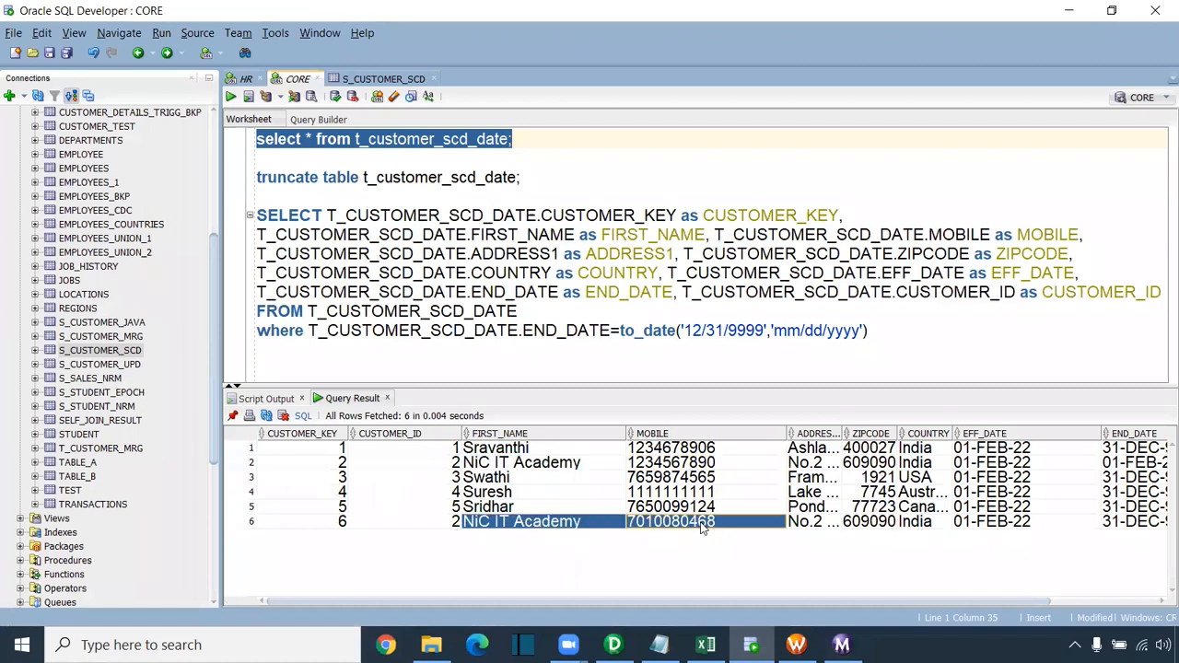
ctrl+click(528, 466)
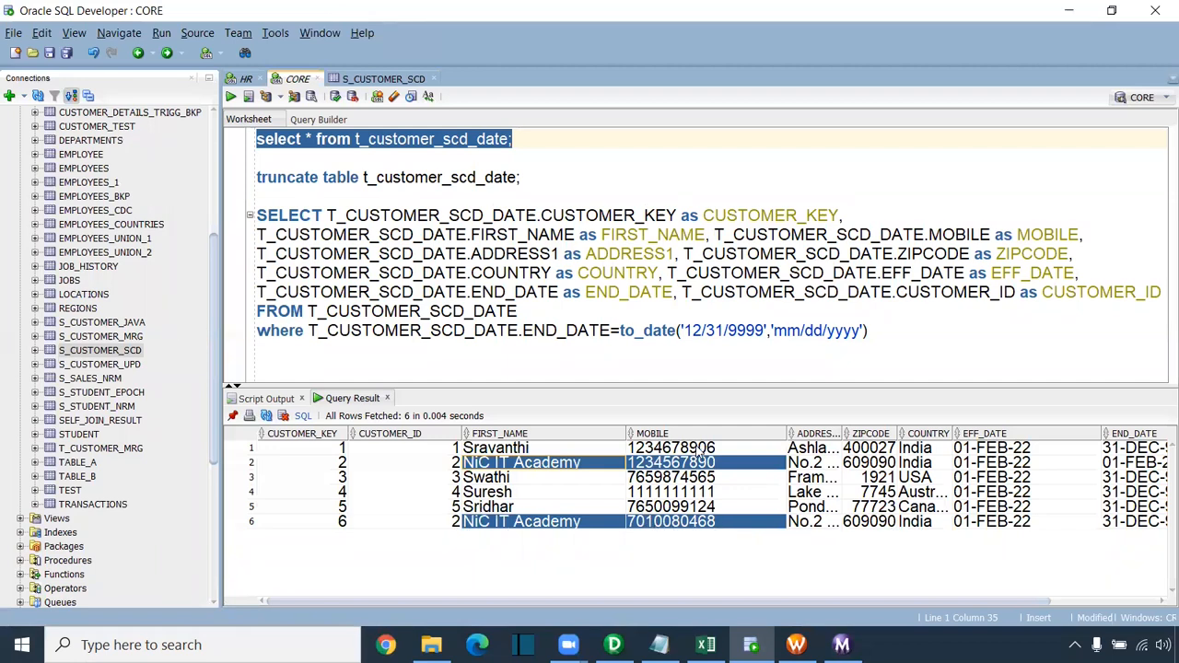
drag(776, 602, 1024, 602)
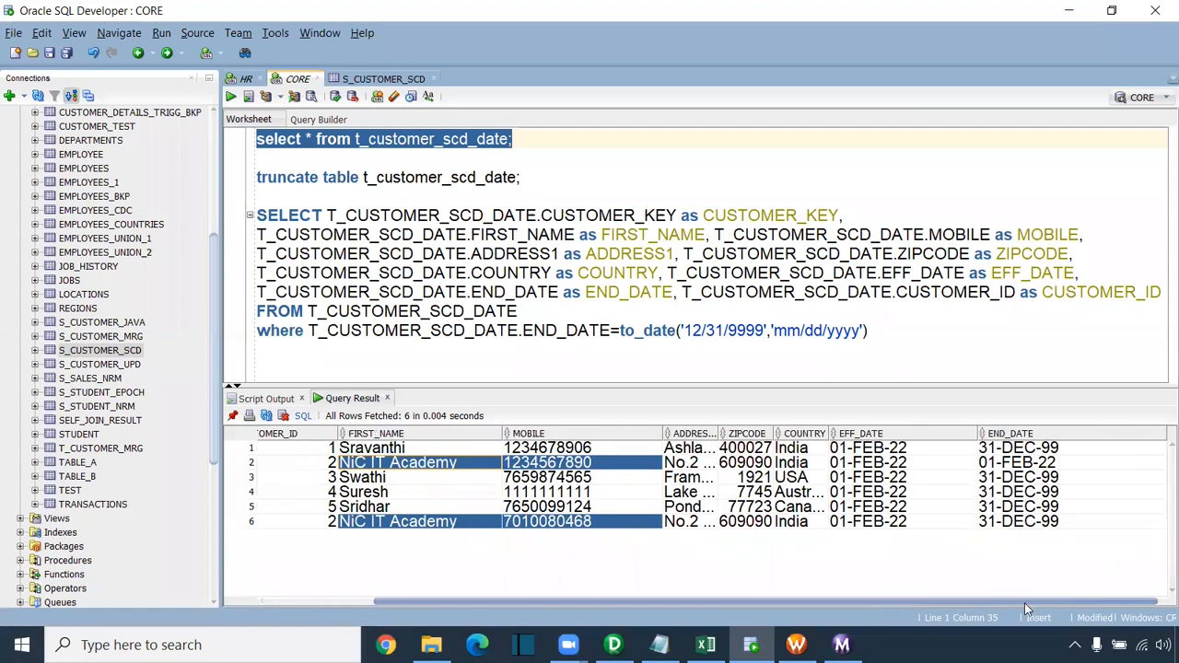
drag(871, 470, 1041, 469)
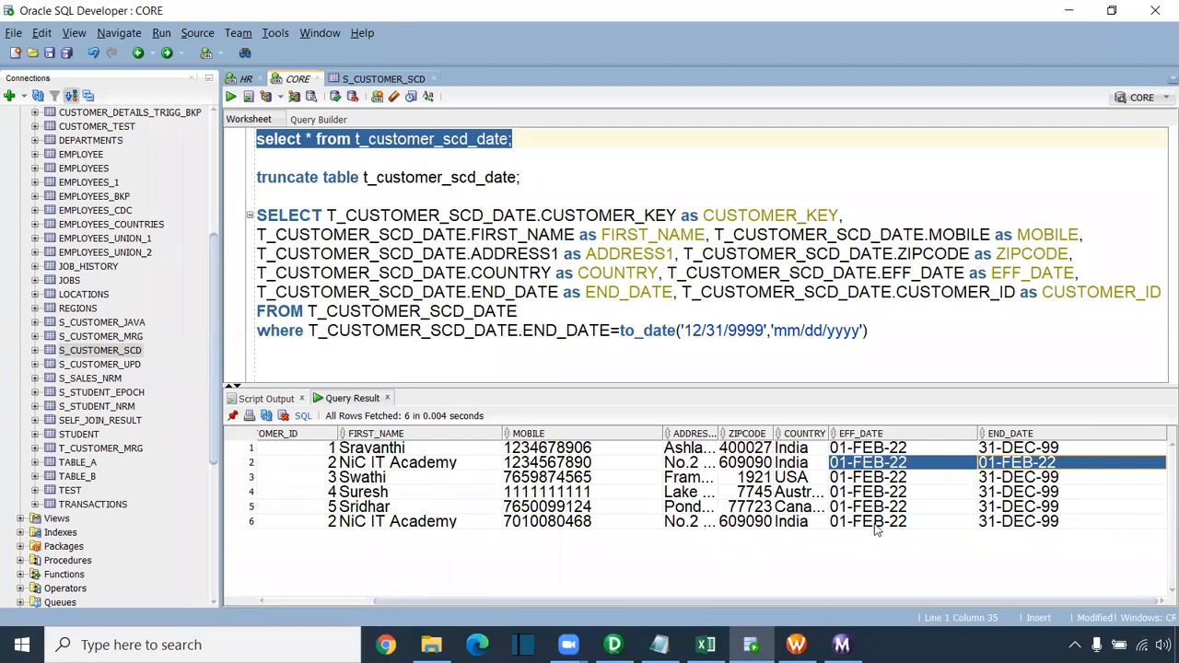
drag(876, 523, 1032, 524)
drag(1031, 483, 1023, 522)
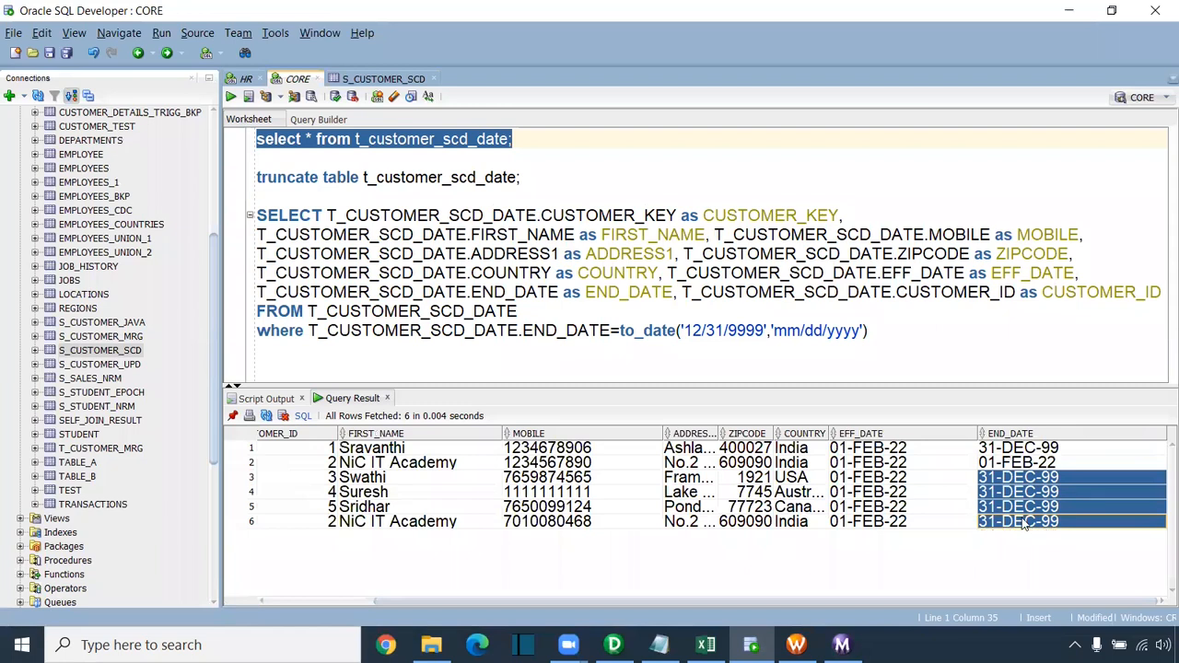
ctrl+click(1020, 449)
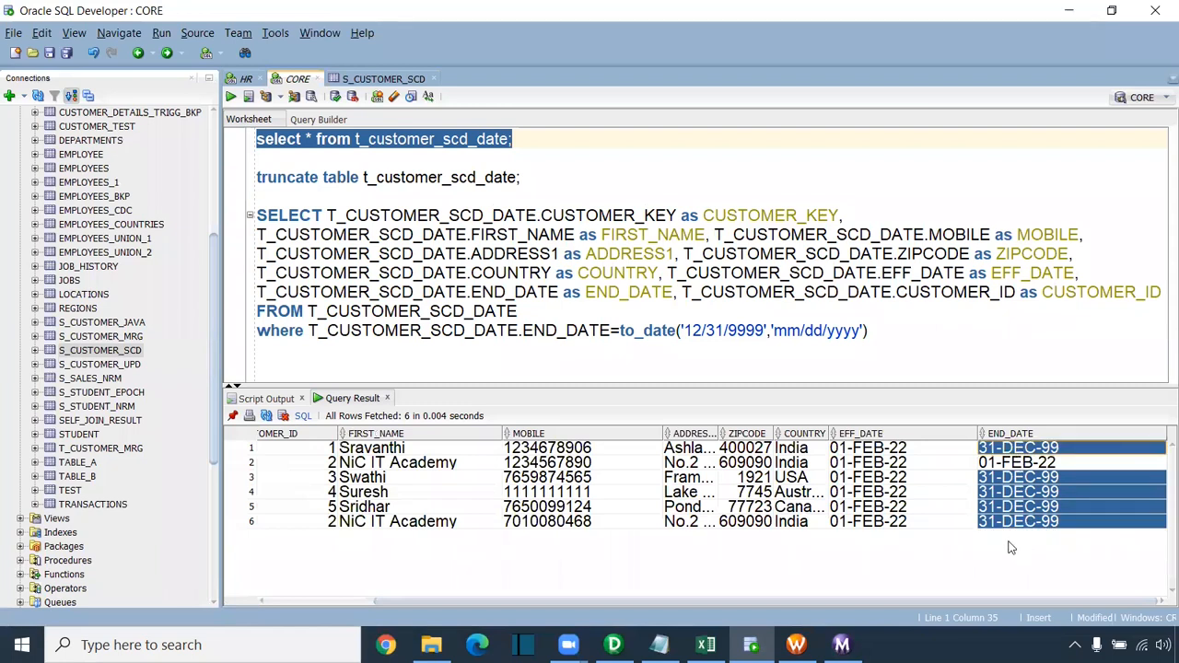
Step: Run the active-rows query, returning 5 rows with customer 2 only as key 6
drag(869, 333, 245, 221)
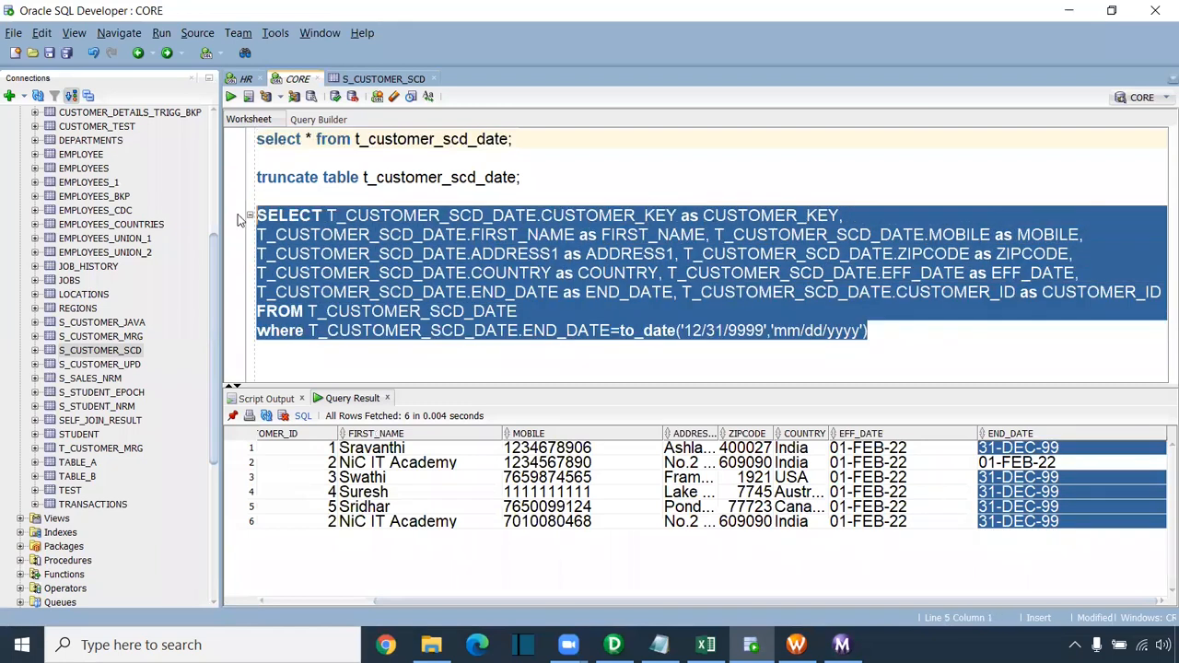
click(230, 96)
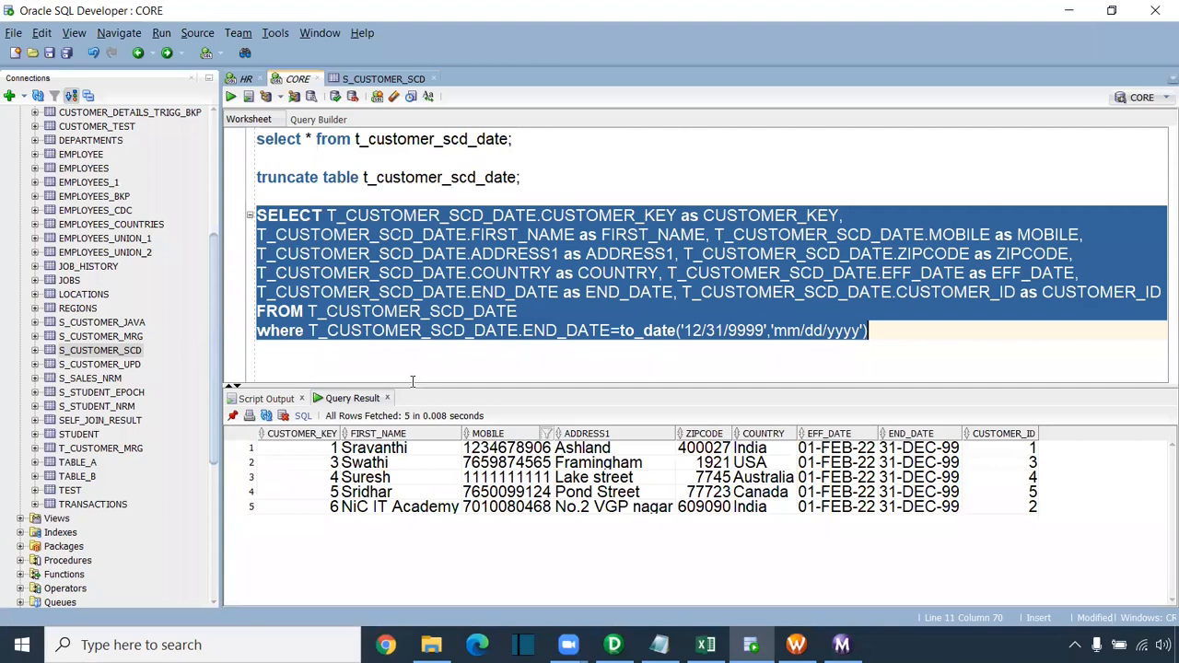
click(466, 355)
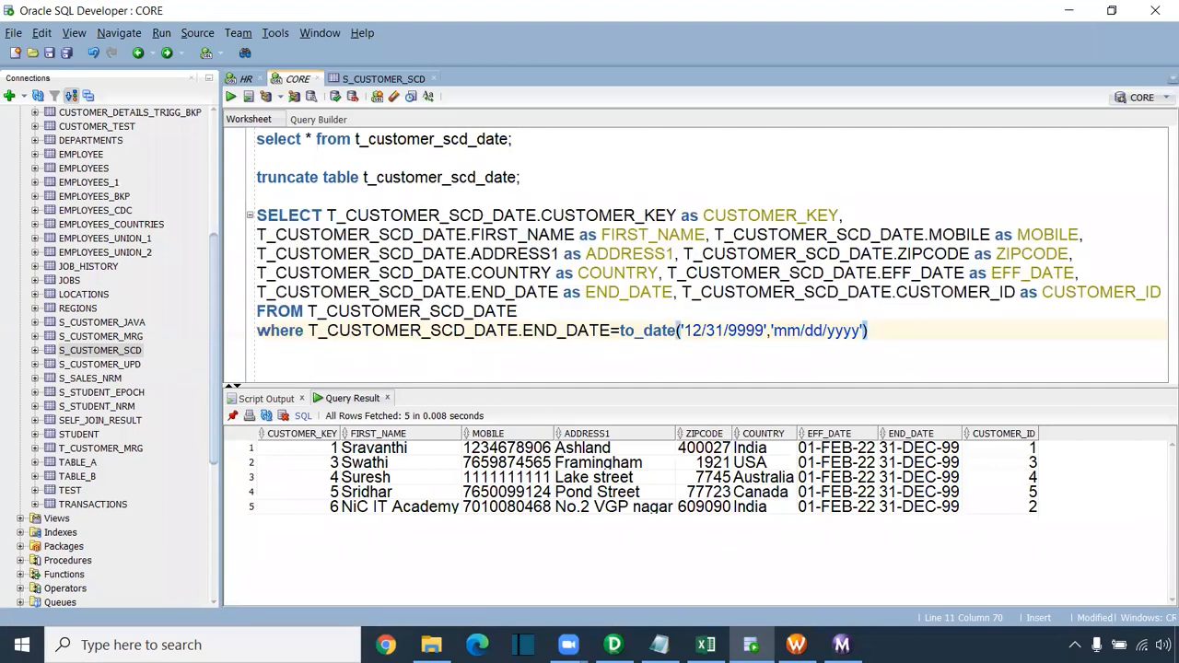
mouse_move(706, 644)
click(596, 546)
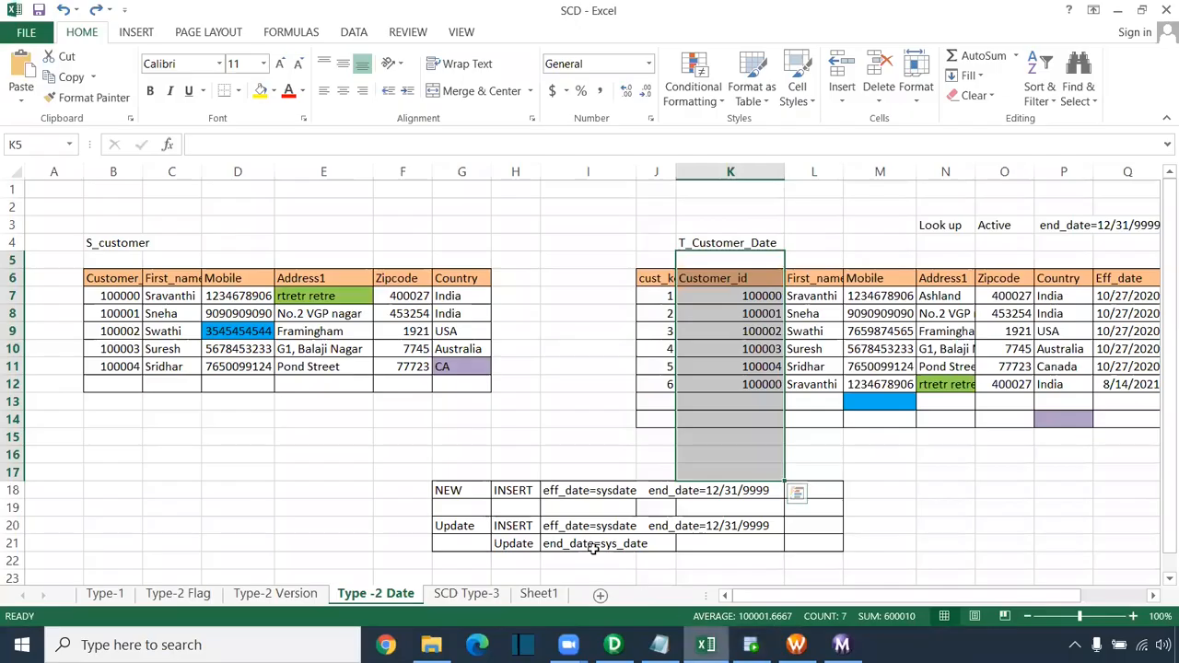
click(545, 453)
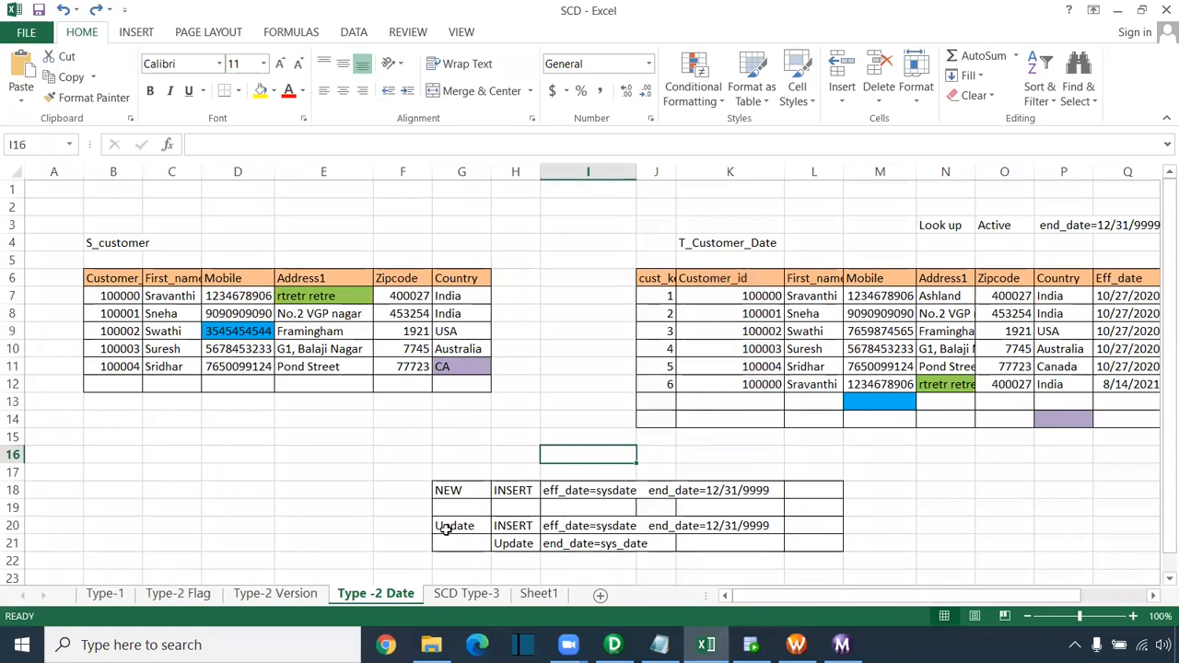
click(101, 594)
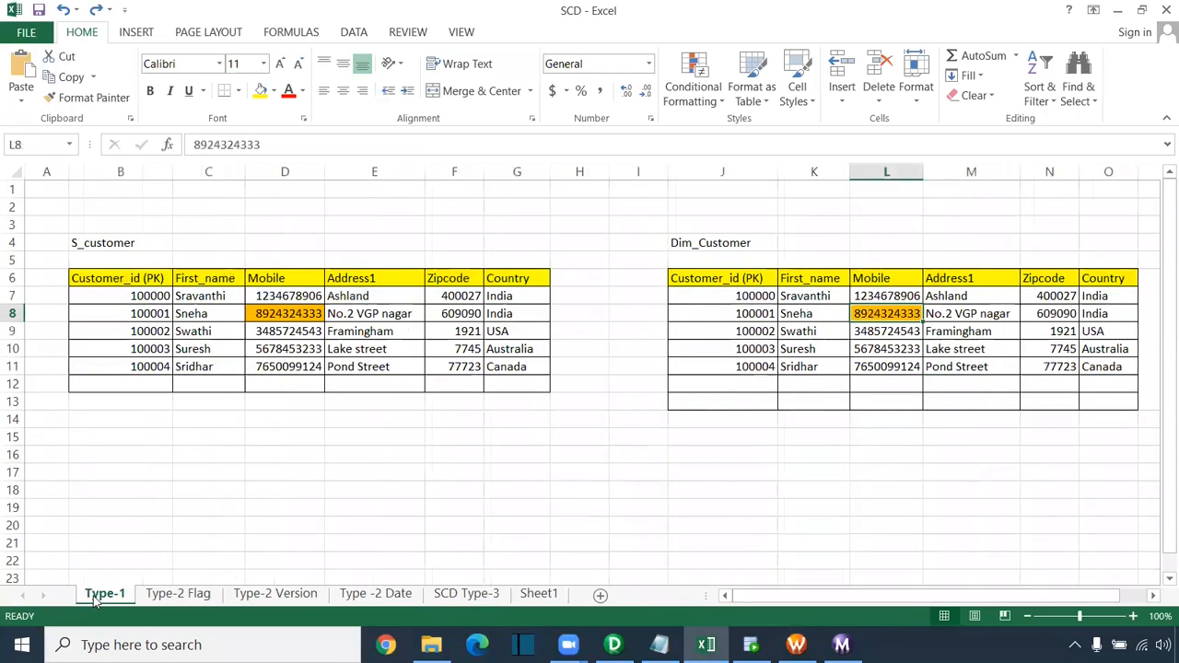
click(183, 597)
click(261, 599)
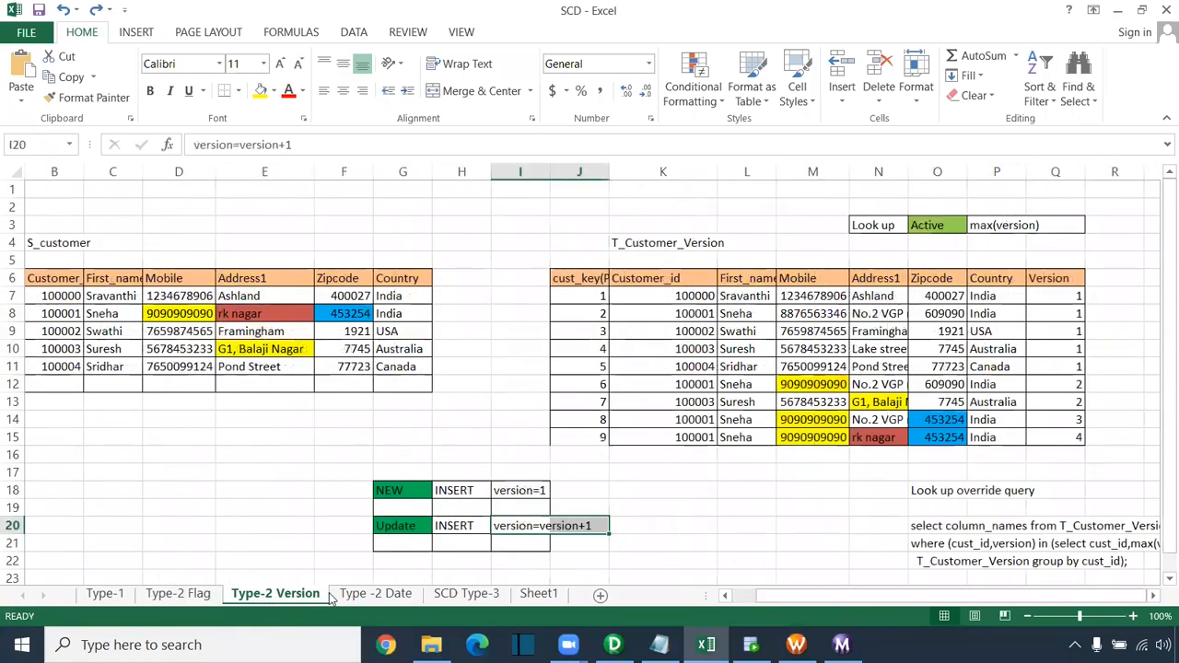
click(453, 596)
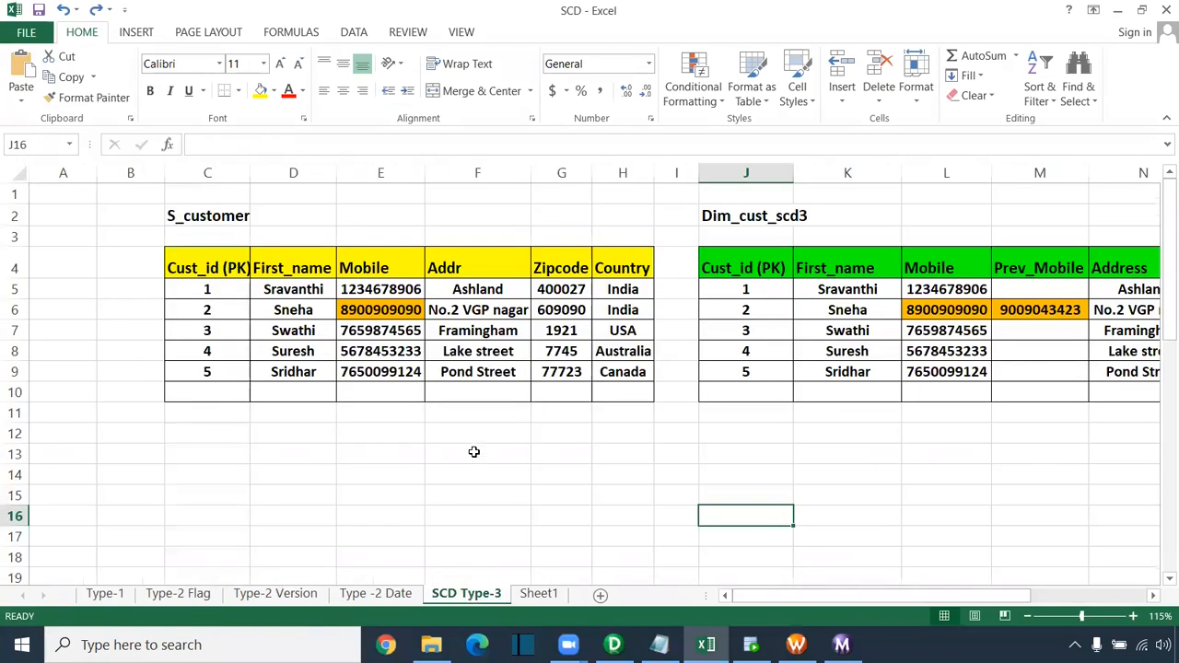
click(387, 596)
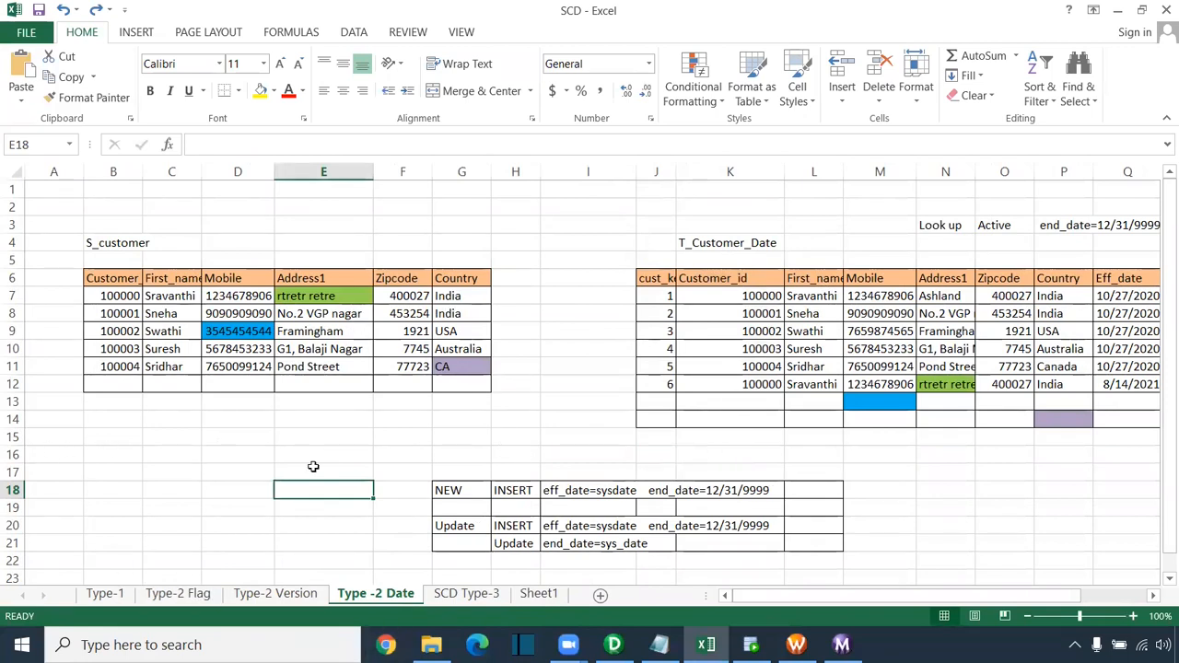
click(447, 438)
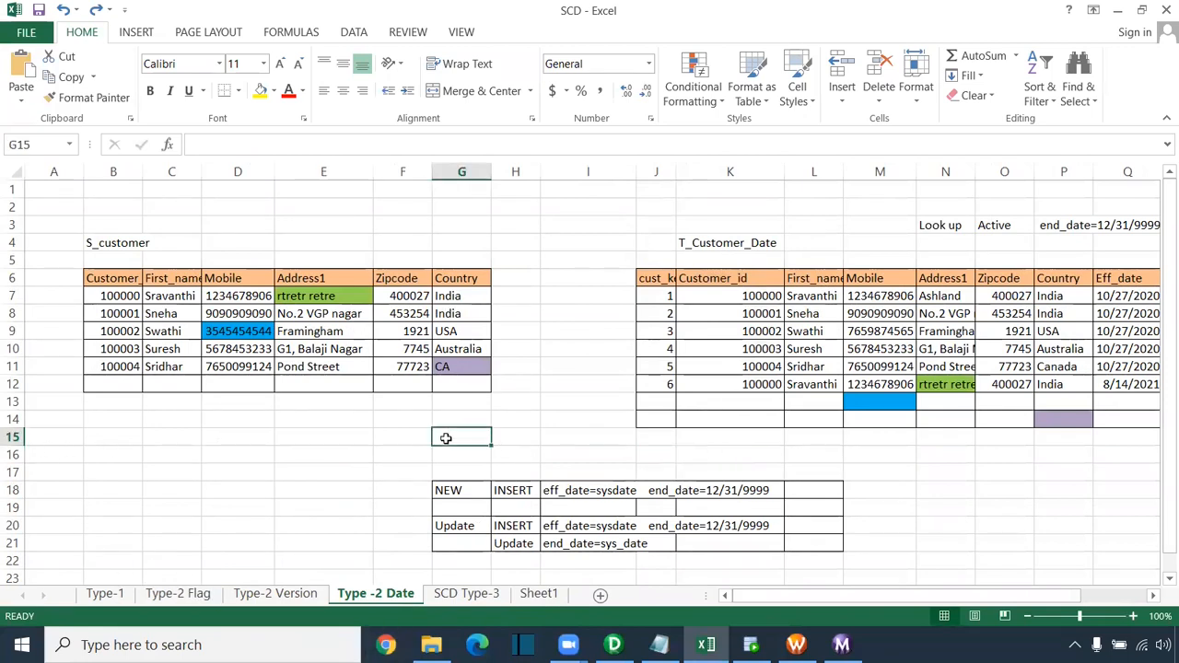
click(547, 436)
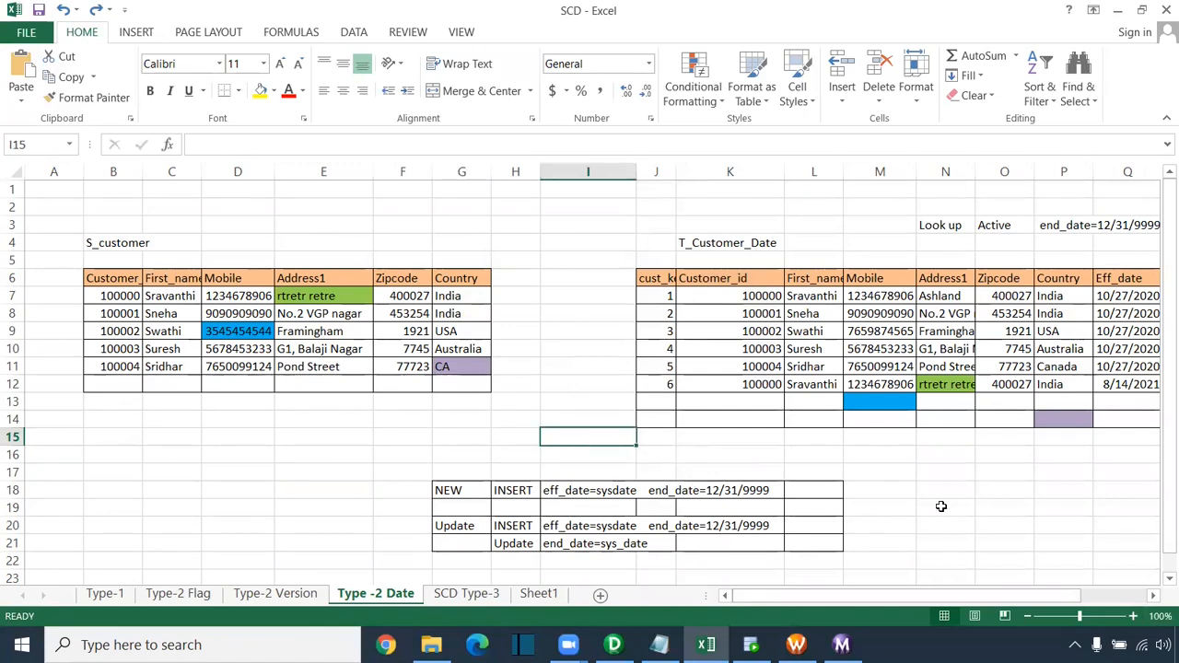
click(472, 419)
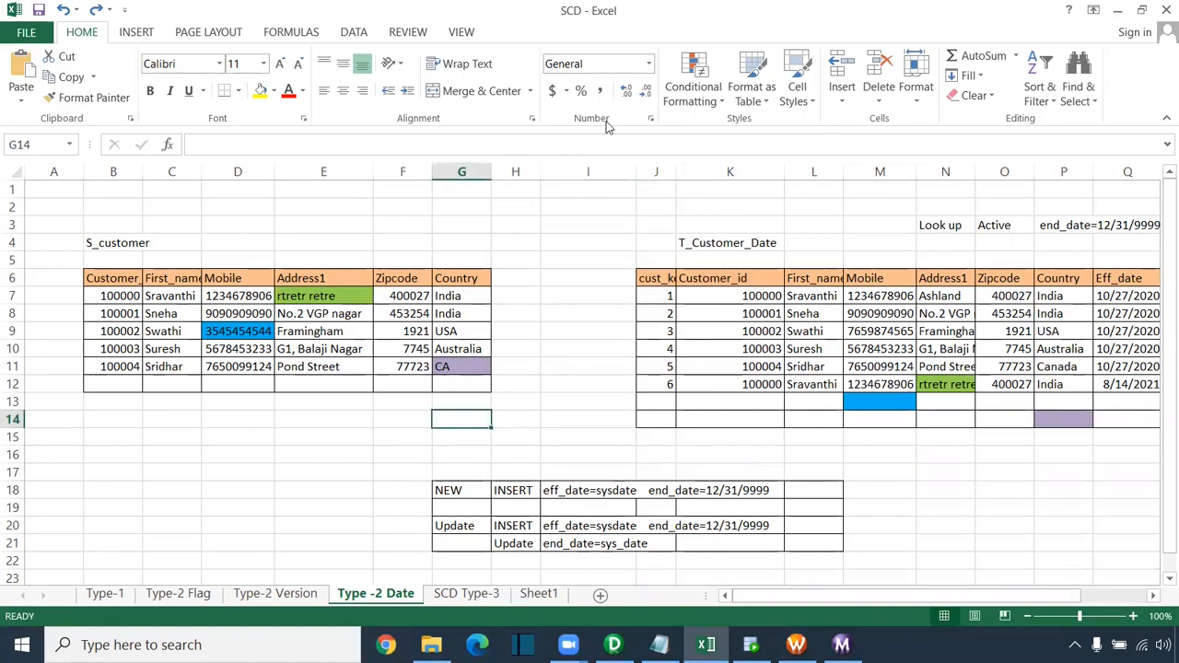
click(613, 380)
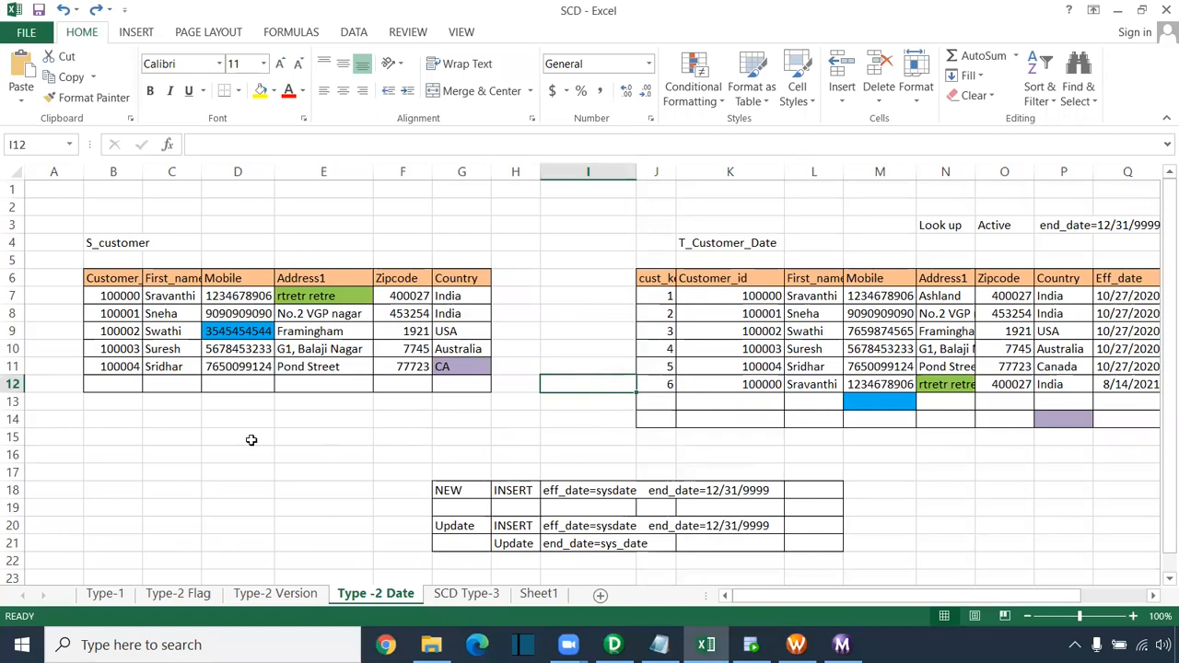
click(124, 420)
drag(272, 417, 468, 416)
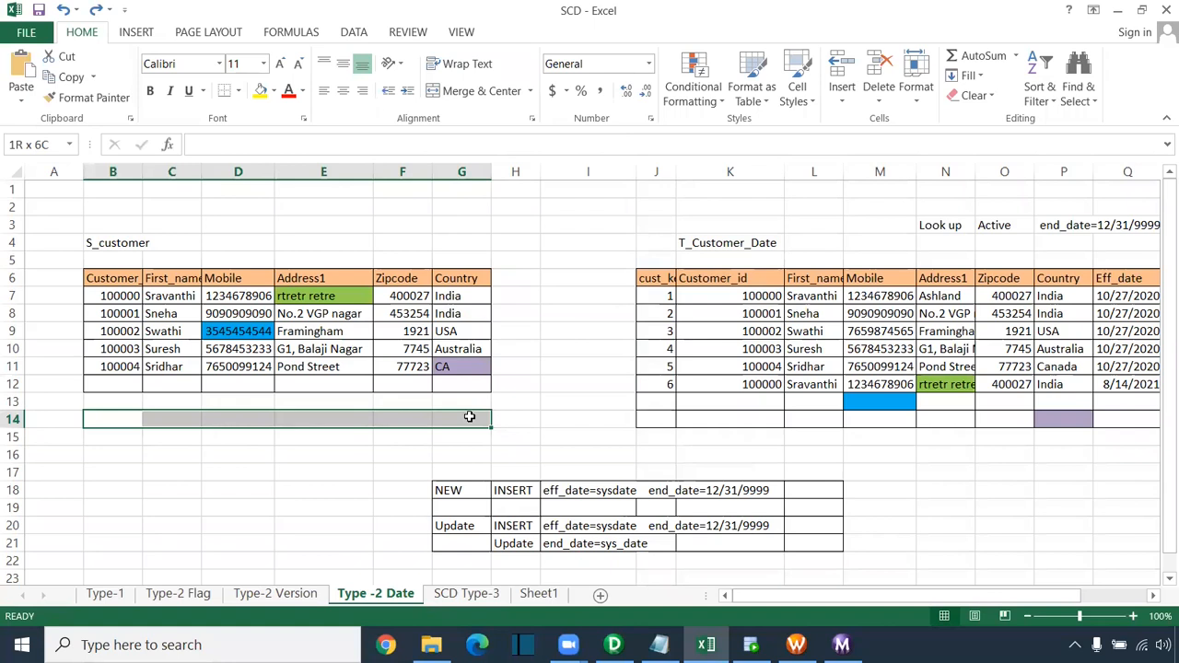
drag(468, 417, 469, 417)
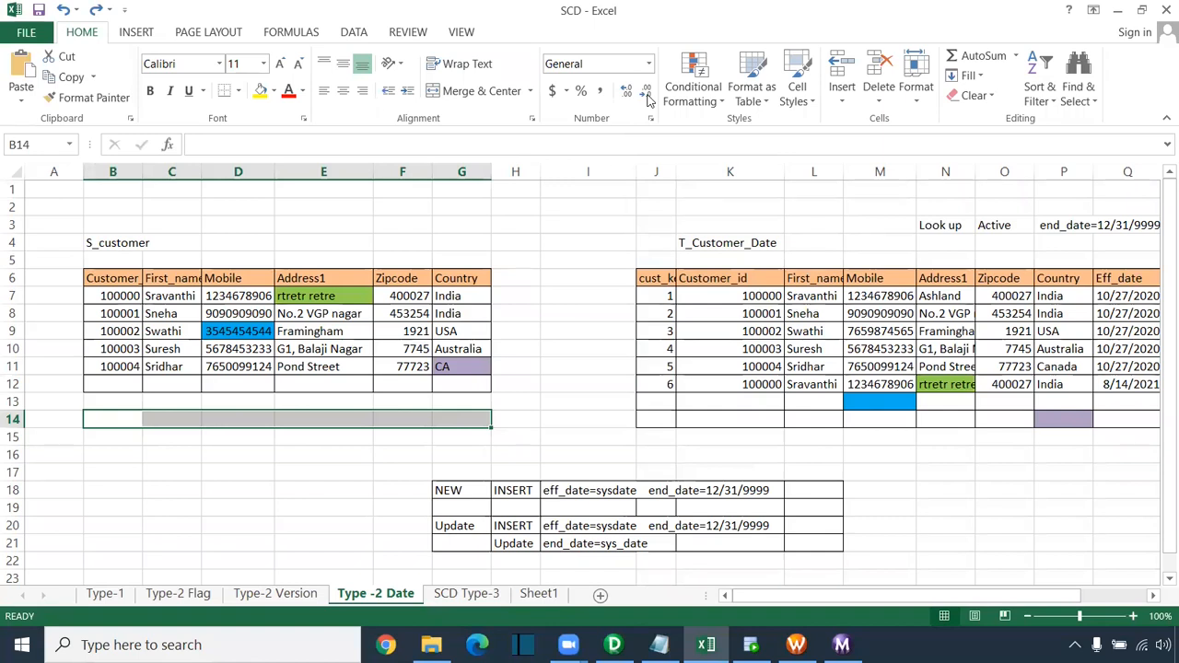
click(397, 239)
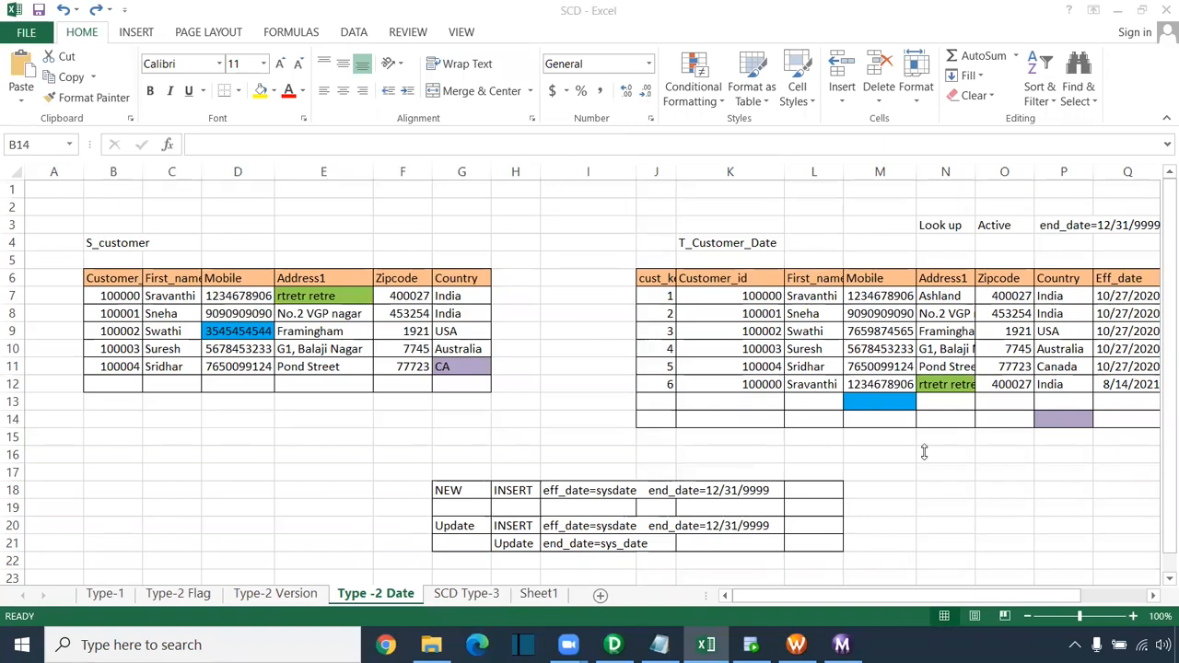